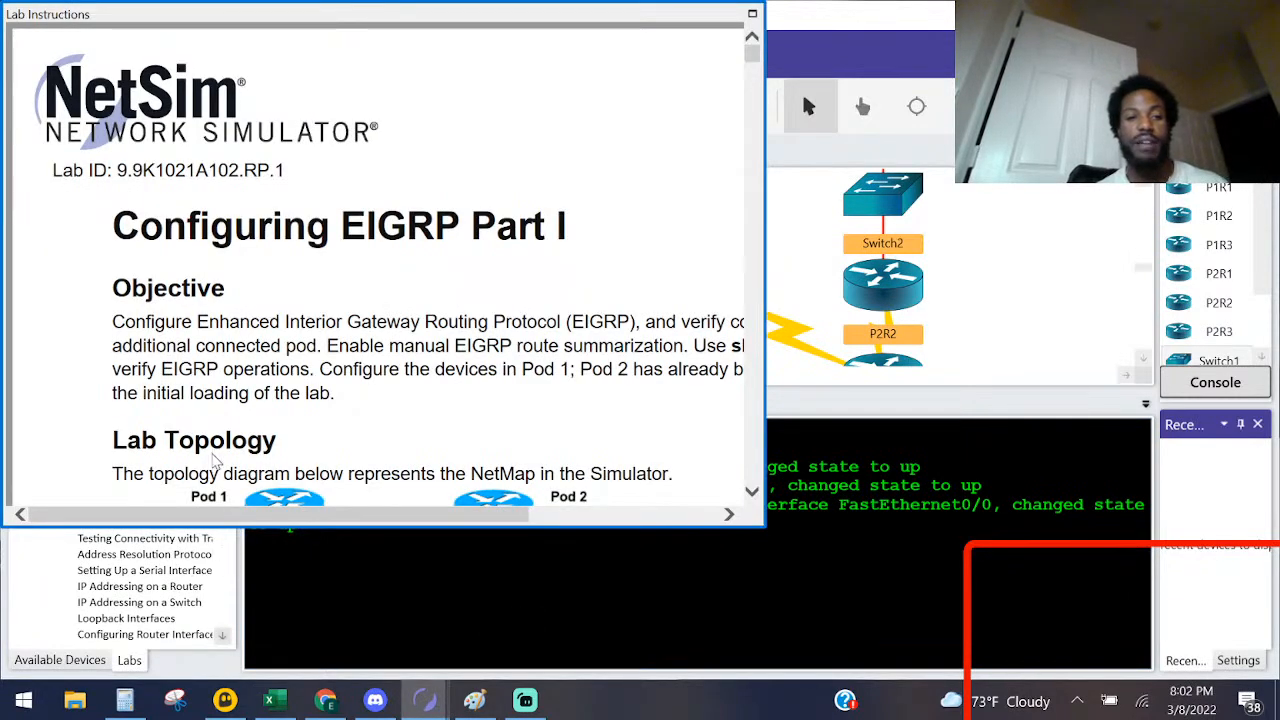
Step: Load the Configuring EIGRP Part I lab from ENARSI 300-410 Layer 3 Technologies and show the topology diagram in its instructions
{"action": "left_click", "coordinate": [290, 590]}
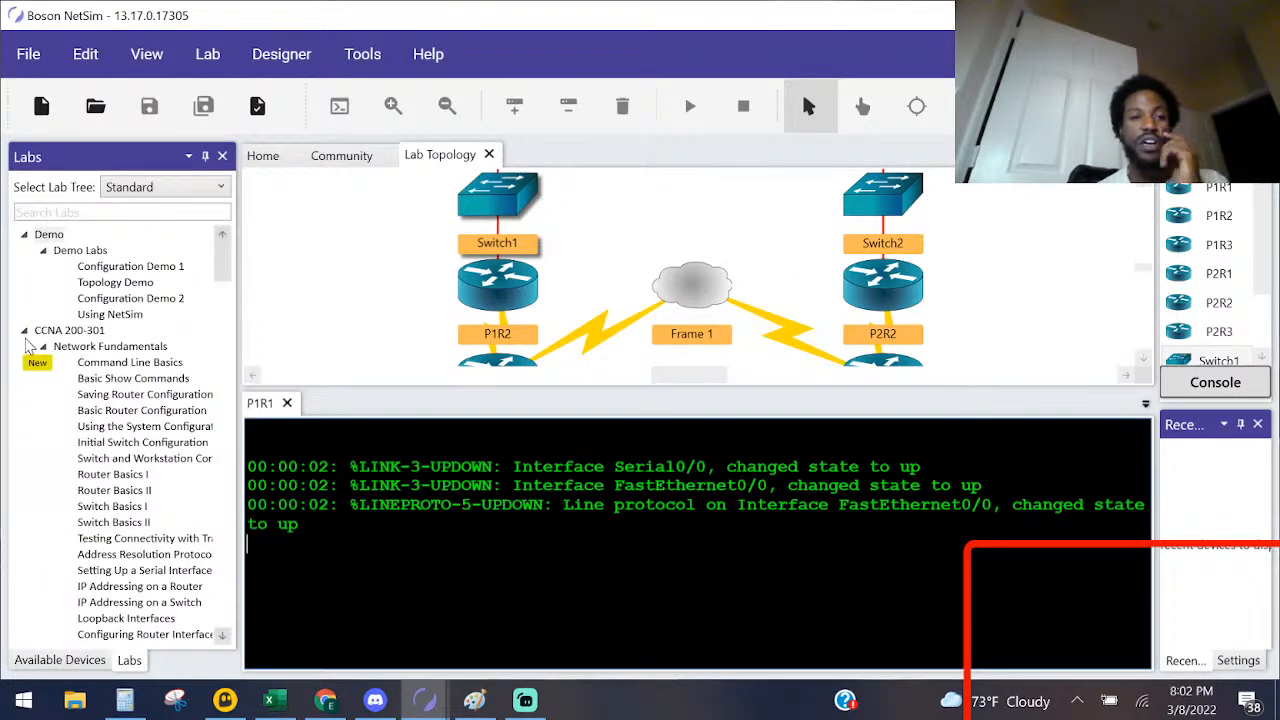
{"action": "left_click", "coordinate": [24, 330]}
{"action": "left_click", "coordinate": [25, 347]}
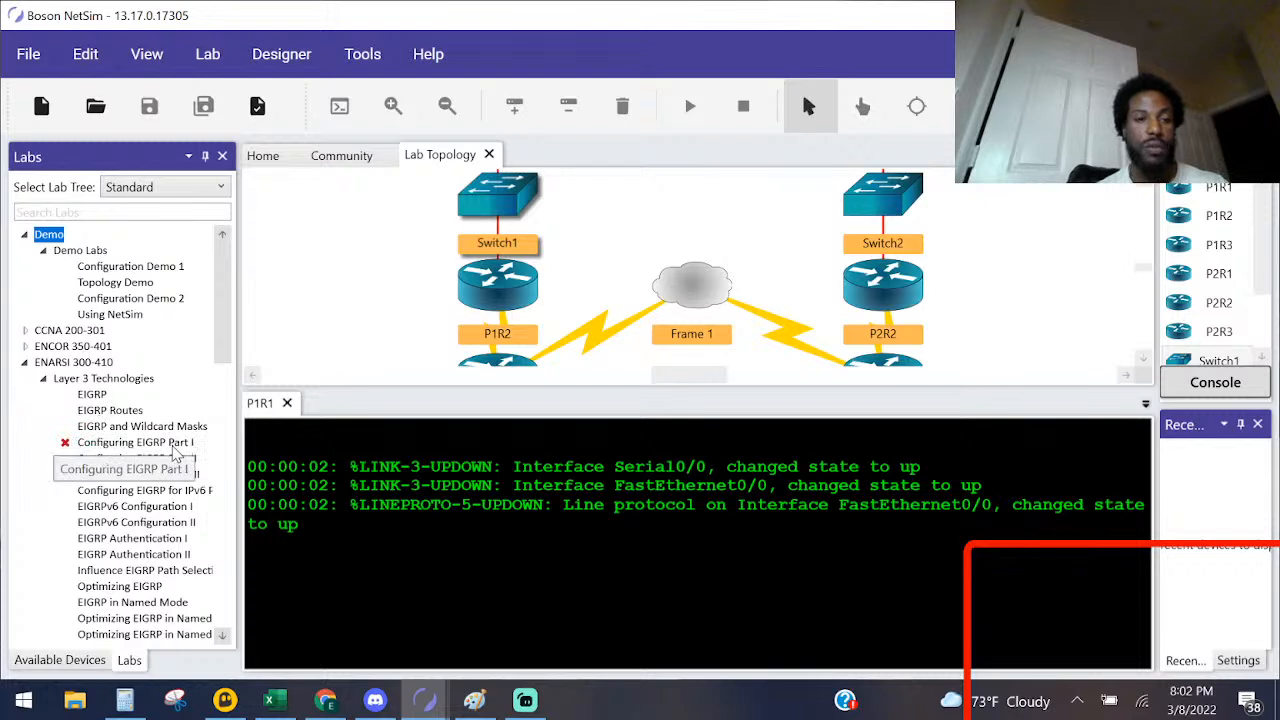
{"action": "left_click", "coordinate": [117, 447]}
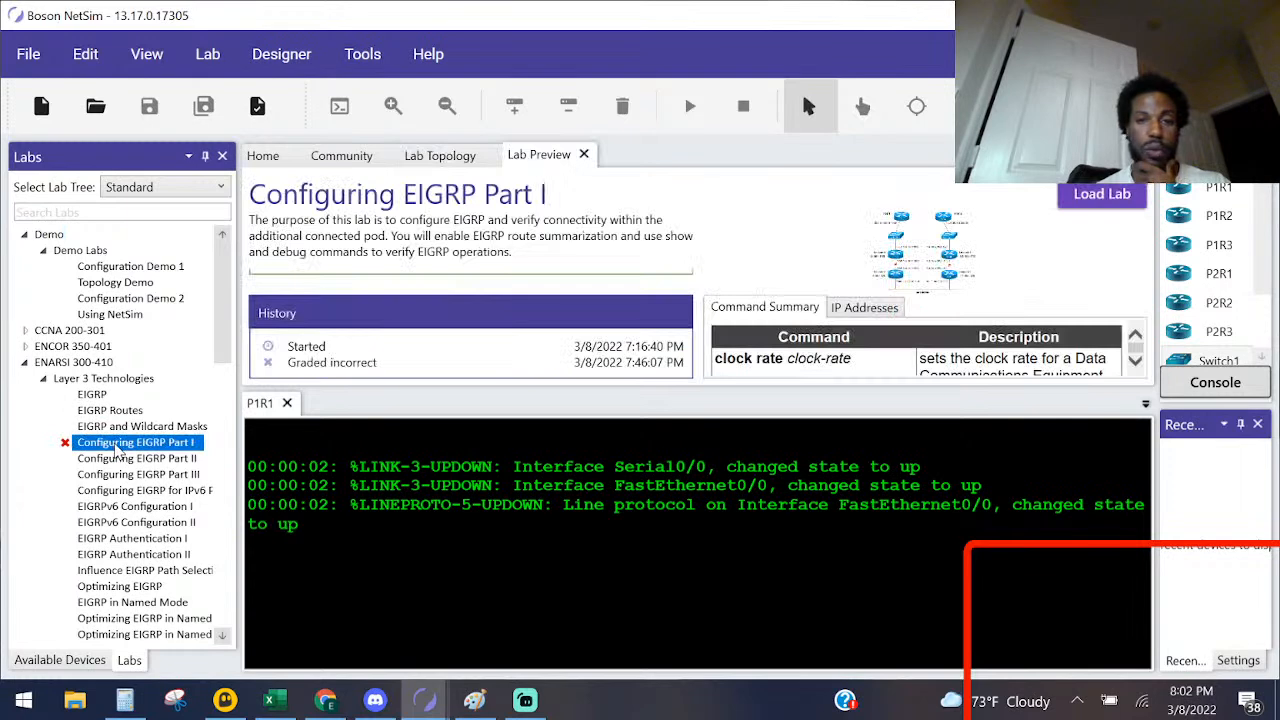
{"action": "left_click", "coordinate": [1102, 194]}
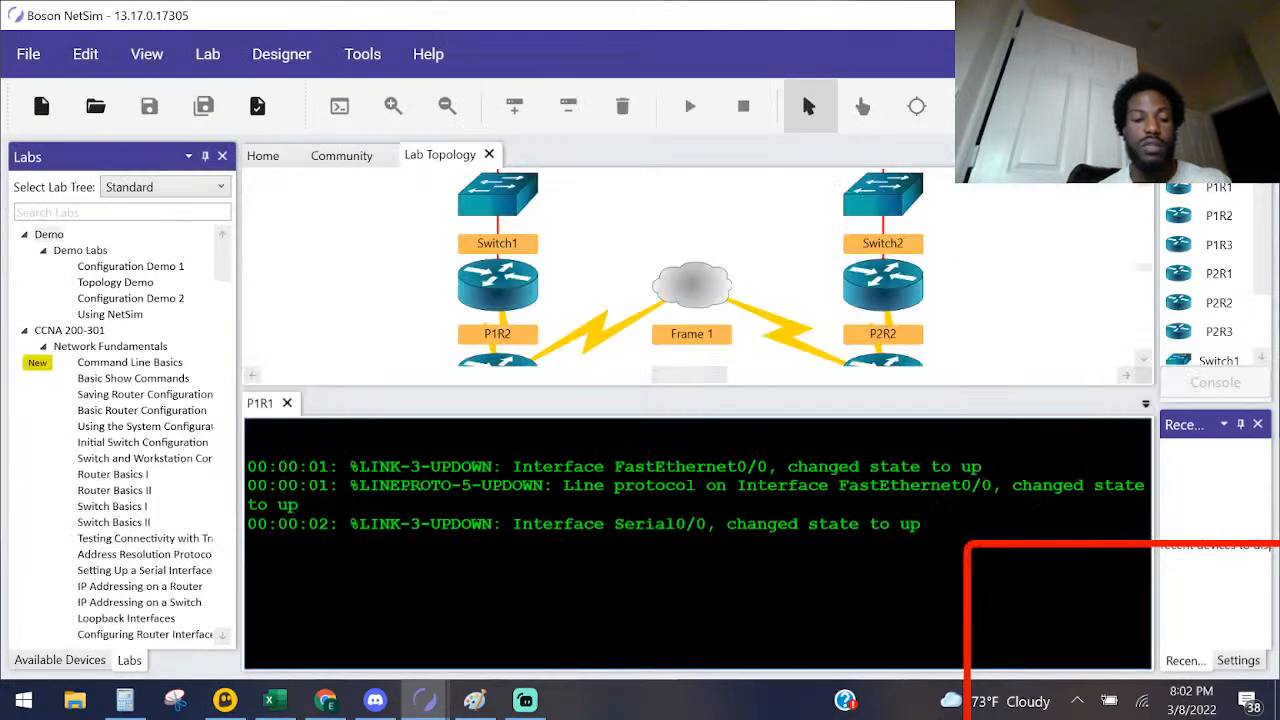
{"action": "scroll", "coordinate": [372, 420], "scroll_direction": "down", "scroll_amount": 9}
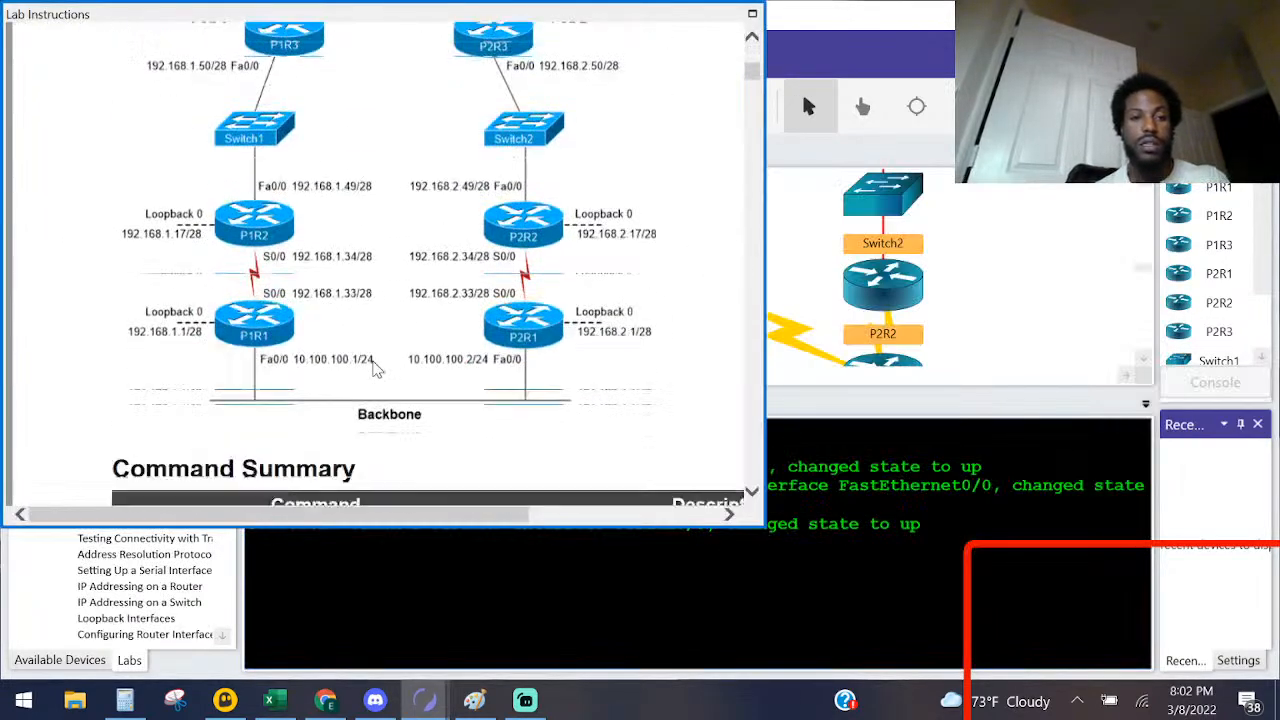
{"action": "scroll", "coordinate": [372, 366], "scroll_direction": "up", "scroll_amount": 6}
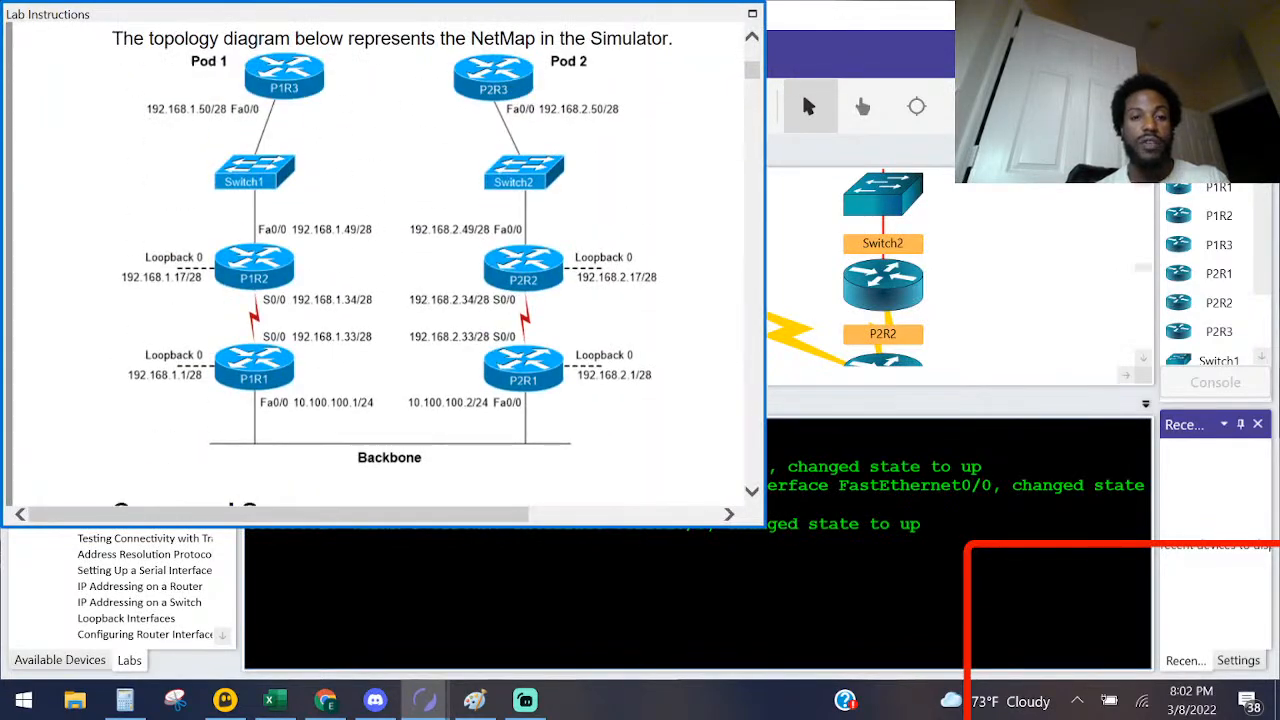
{"action": "left_click", "coordinate": [474, 700]}
{"action": "mouse_move", "coordinate": [270, 258]}
{"action": "left_mouse_down"}
{"action": "mouse_move", "coordinate": [131, 212]}
{"action": "mouse_move", "coordinate": [110, 545]}
{"action": "mouse_move", "coordinate": [330, 432]}
{"action": "mouse_move", "coordinate": [272, 248]}
{"action": "left_mouse_up"}
{"action": "key", "text": "ctrl+z"}
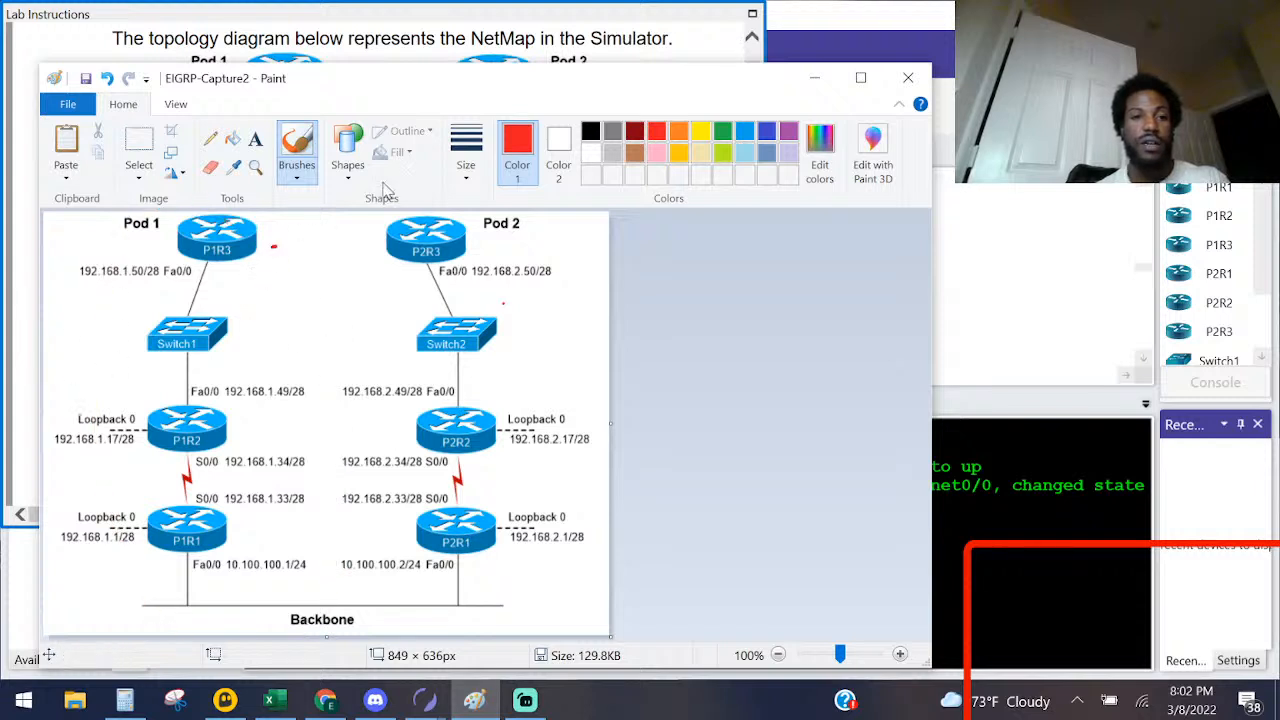
{"action": "mouse_move", "coordinate": [575, 226]}
{"action": "left_mouse_down"}
{"action": "mouse_move", "coordinate": [512, 212]}
{"action": "mouse_move", "coordinate": [366, 354]}
{"action": "mouse_move", "coordinate": [455, 632]}
{"action": "mouse_move", "coordinate": [614, 395]}
{"action": "mouse_move", "coordinate": [575, 215]}
{"action": "left_mouse_up"}
{"action": "key", "text": "ctrl+z"}
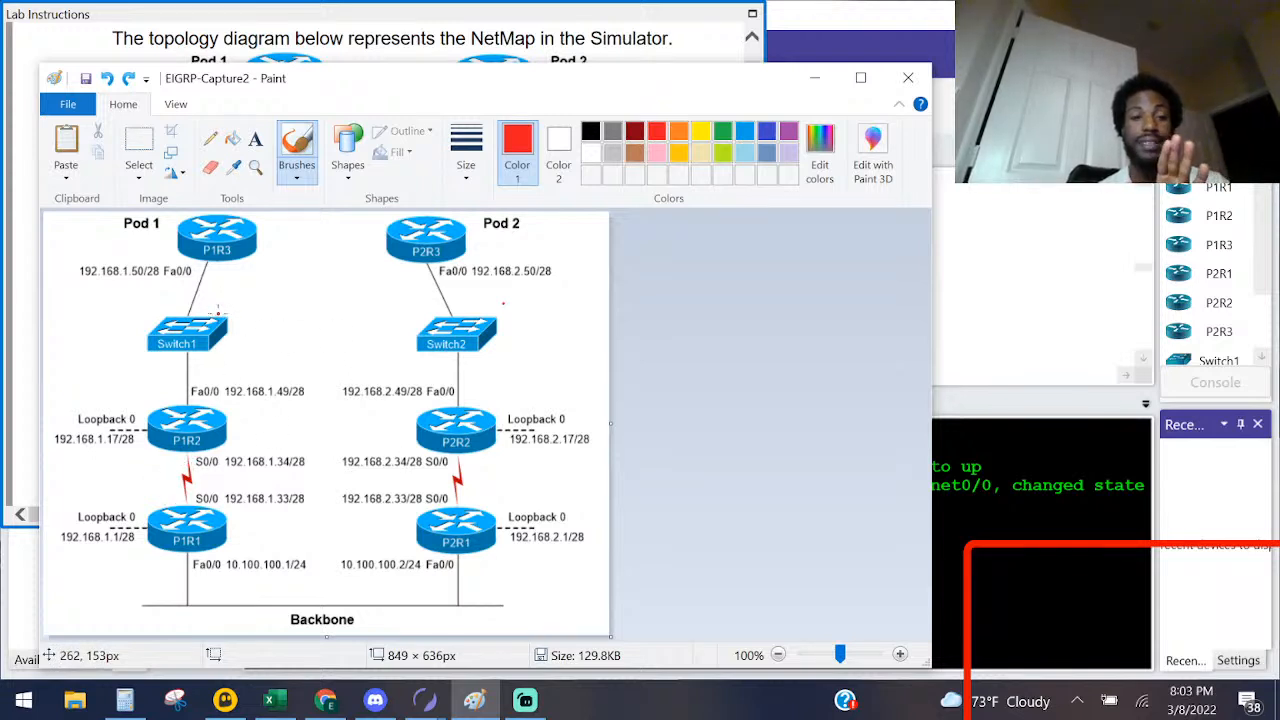
{"action": "mouse_move", "coordinate": [270, 213]}
{"action": "left_mouse_down"}
{"action": "mouse_move", "coordinate": [119, 222]}
{"action": "mouse_move", "coordinate": [140, 556]}
{"action": "mouse_move", "coordinate": [288, 406]}
{"action": "mouse_move", "coordinate": [286, 277]}
{"action": "left_mouse_up"}
{"action": "key", "text": "ctrl+z"}
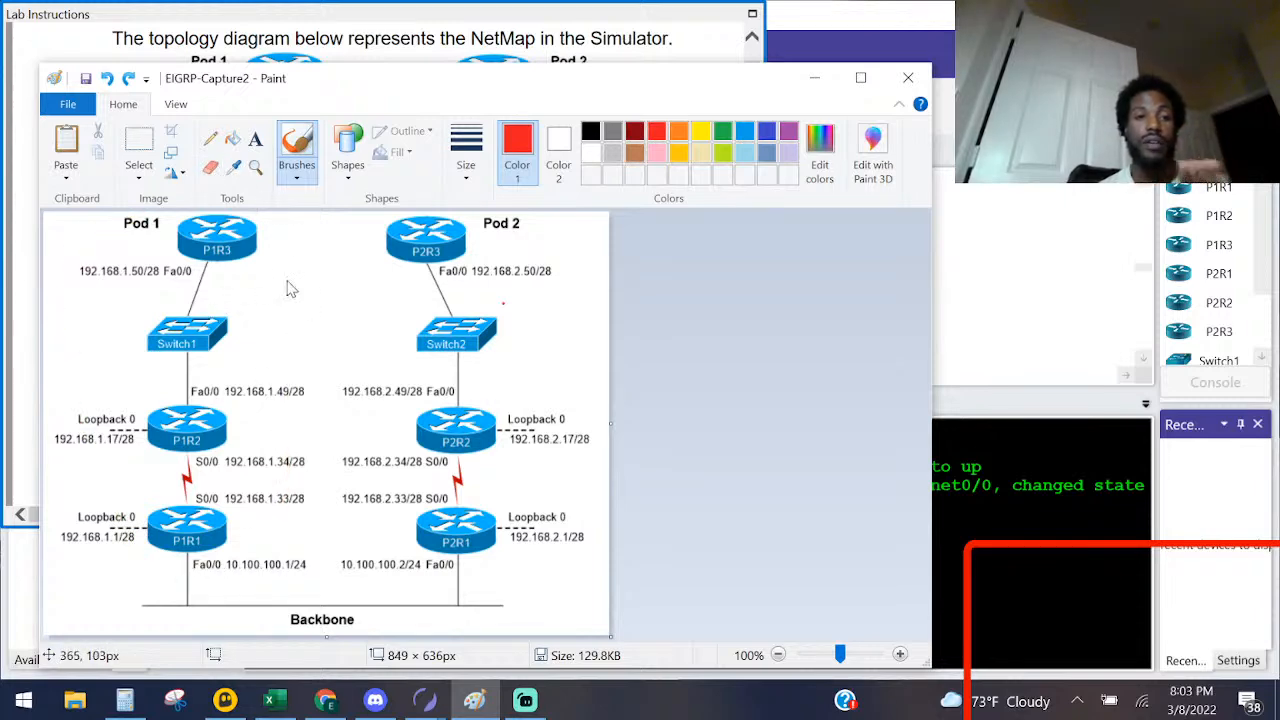
{"action": "left_click", "coordinate": [324, 22]}
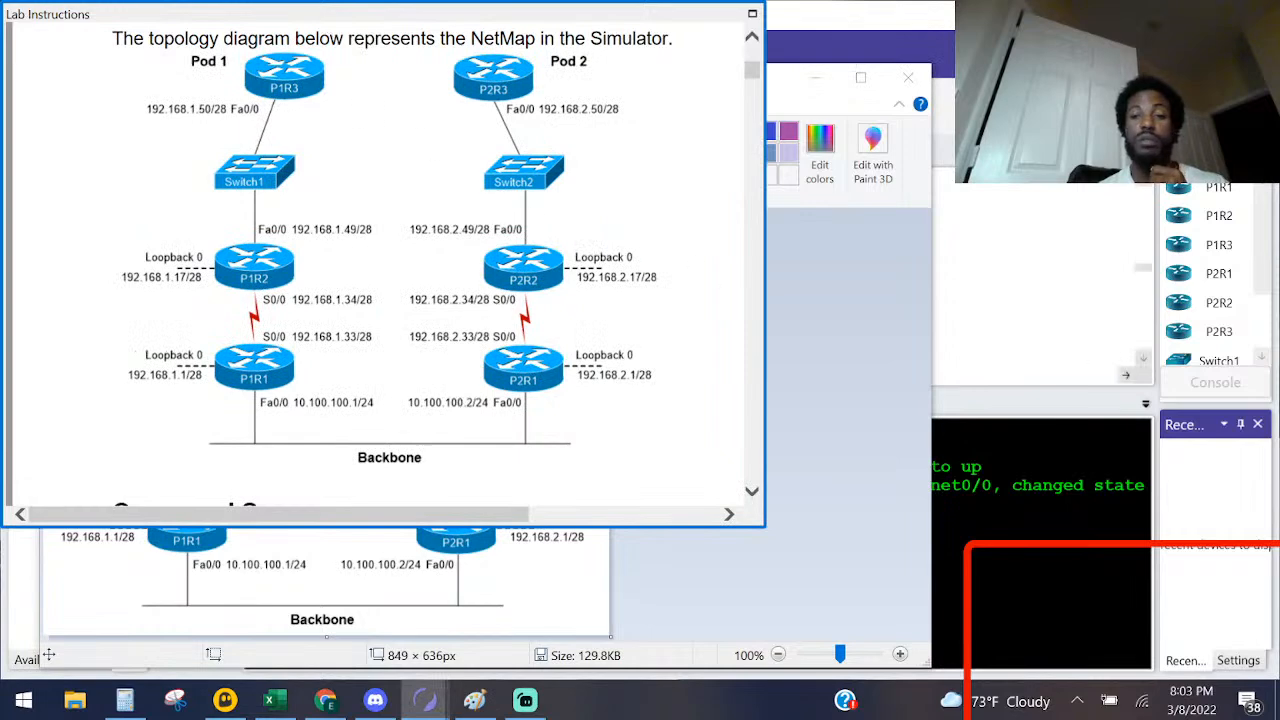
Step: Close the Labs and Available Devices tool windows to widen the topology and console area
{"action": "left_click", "coordinate": [1074, 485]}
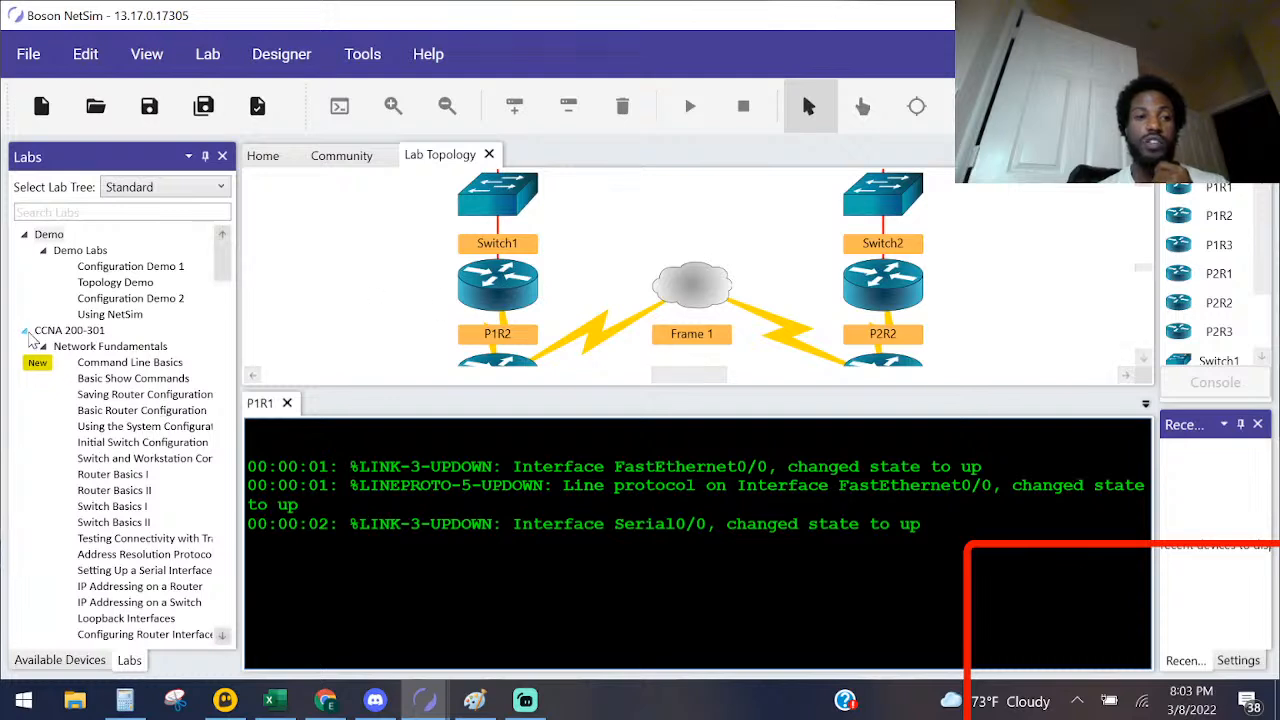
{"action": "left_click", "coordinate": [27, 332]}
{"action": "left_click", "coordinate": [25, 346]}
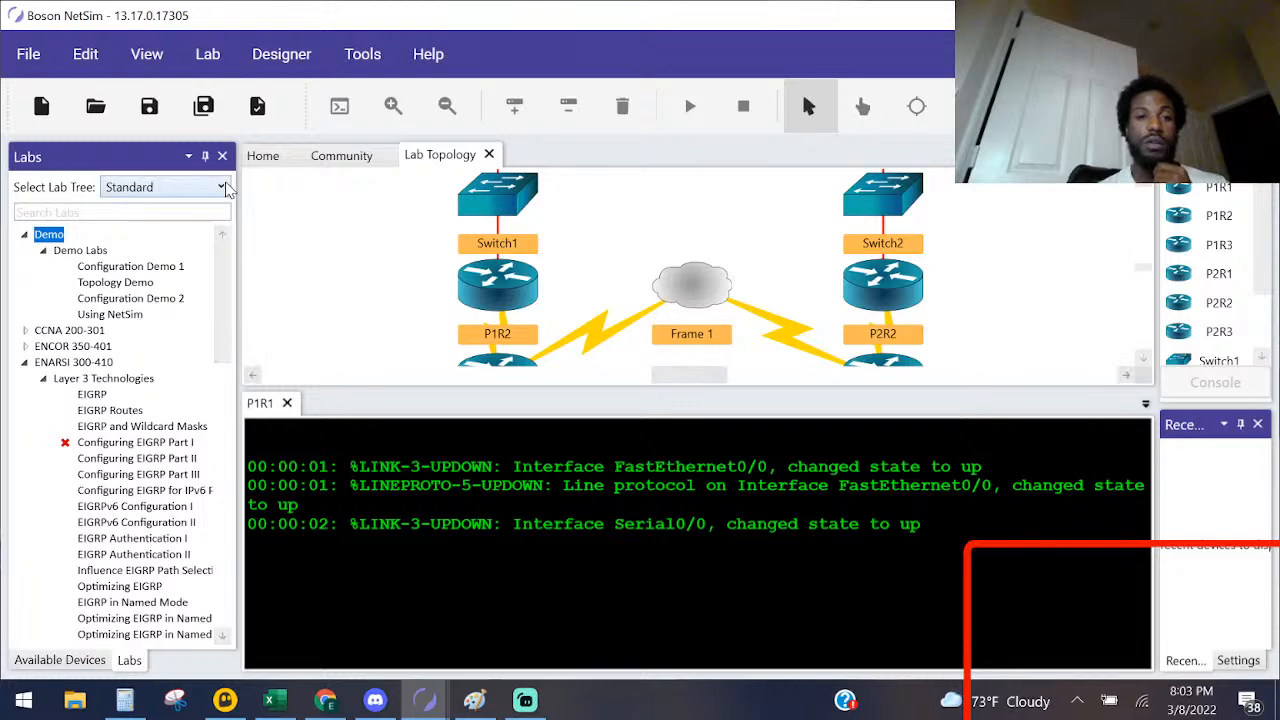
{"action": "left_click", "coordinate": [222, 156]}
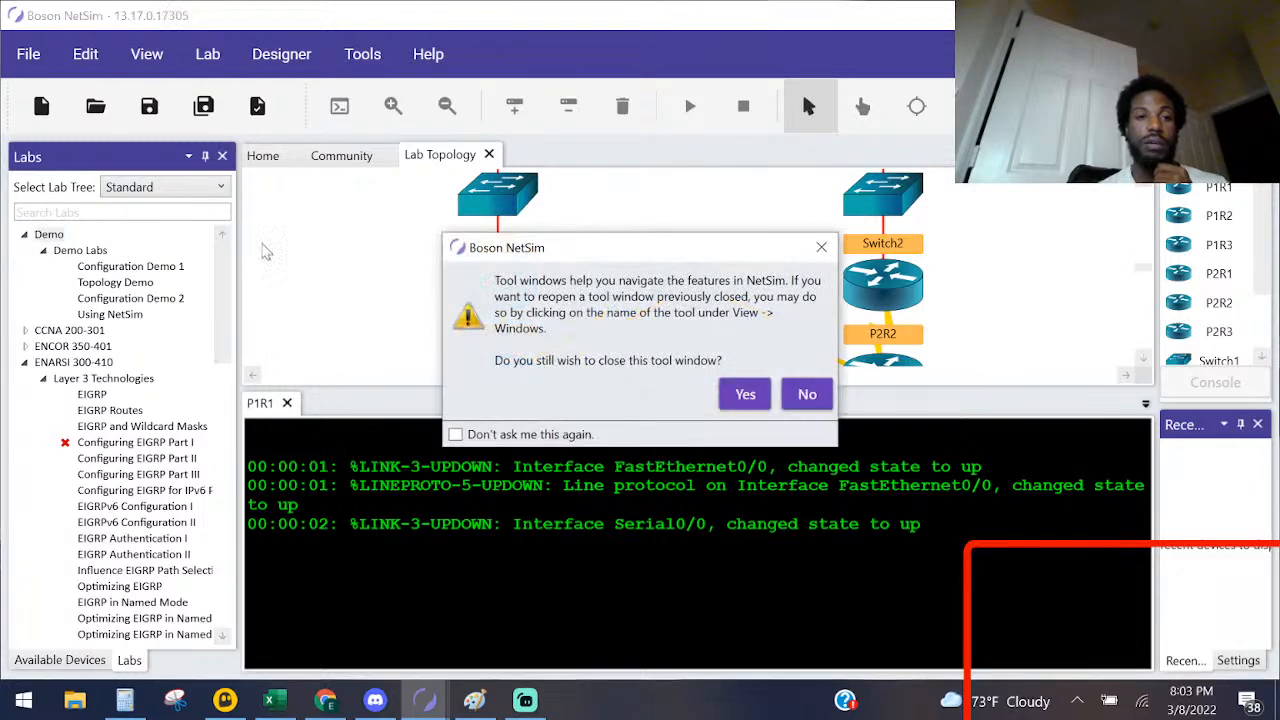
{"action": "left_click", "coordinate": [807, 396]}
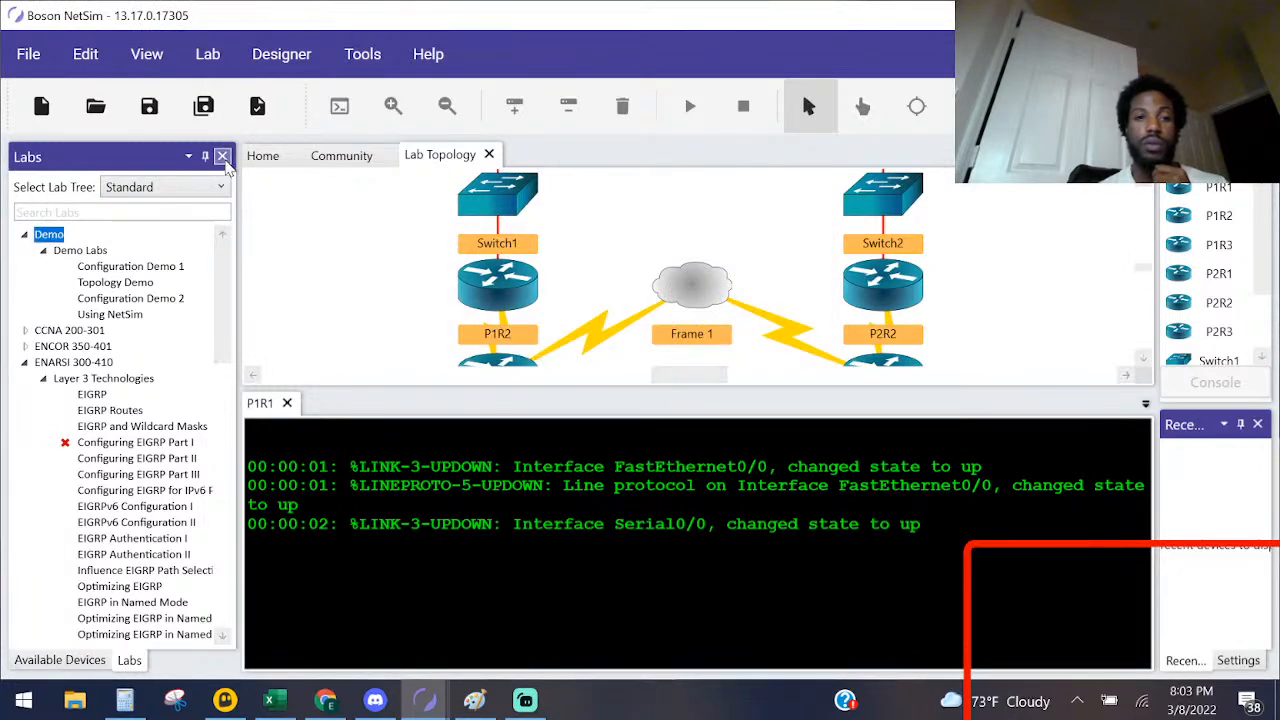
{"action": "left_click", "coordinate": [222, 156]}
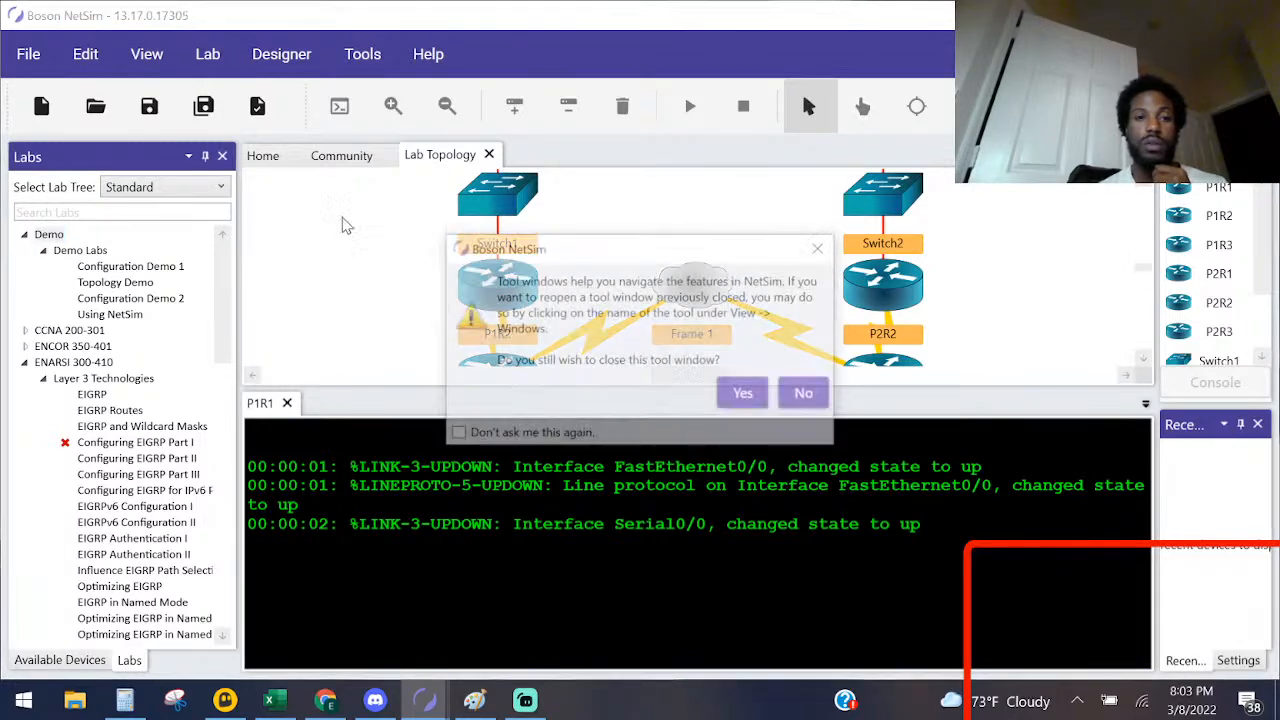
{"action": "left_click", "coordinate": [742, 394]}
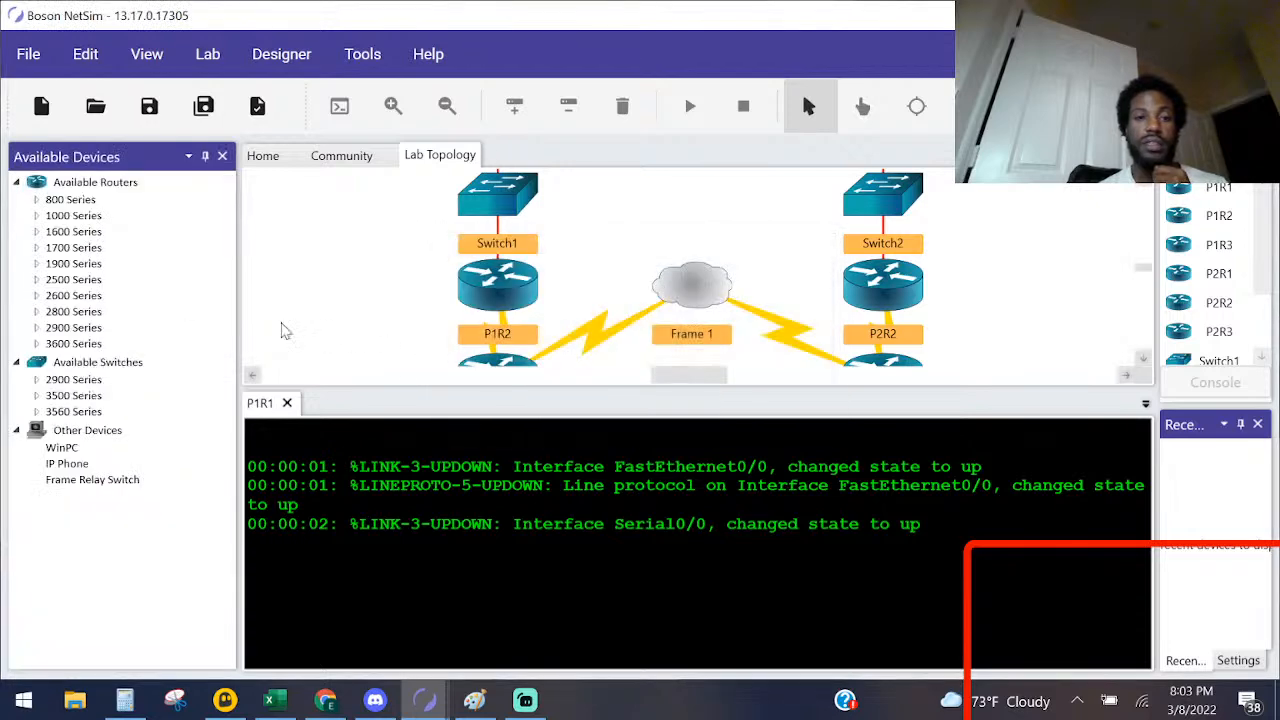
{"action": "left_click", "coordinate": [222, 156]}
{"action": "left_click", "coordinate": [742, 394]}
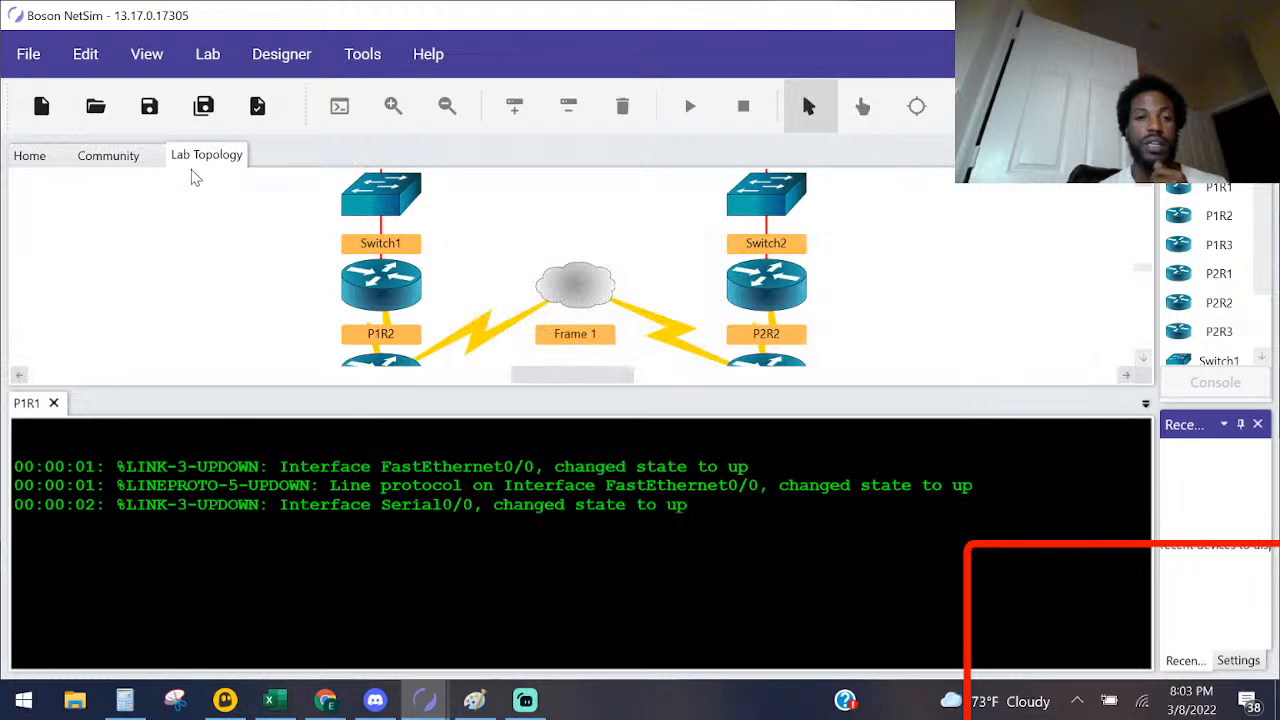
{"action": "left_click", "coordinate": [140, 56]}
{"action": "left_click", "coordinate": [135, 62]}
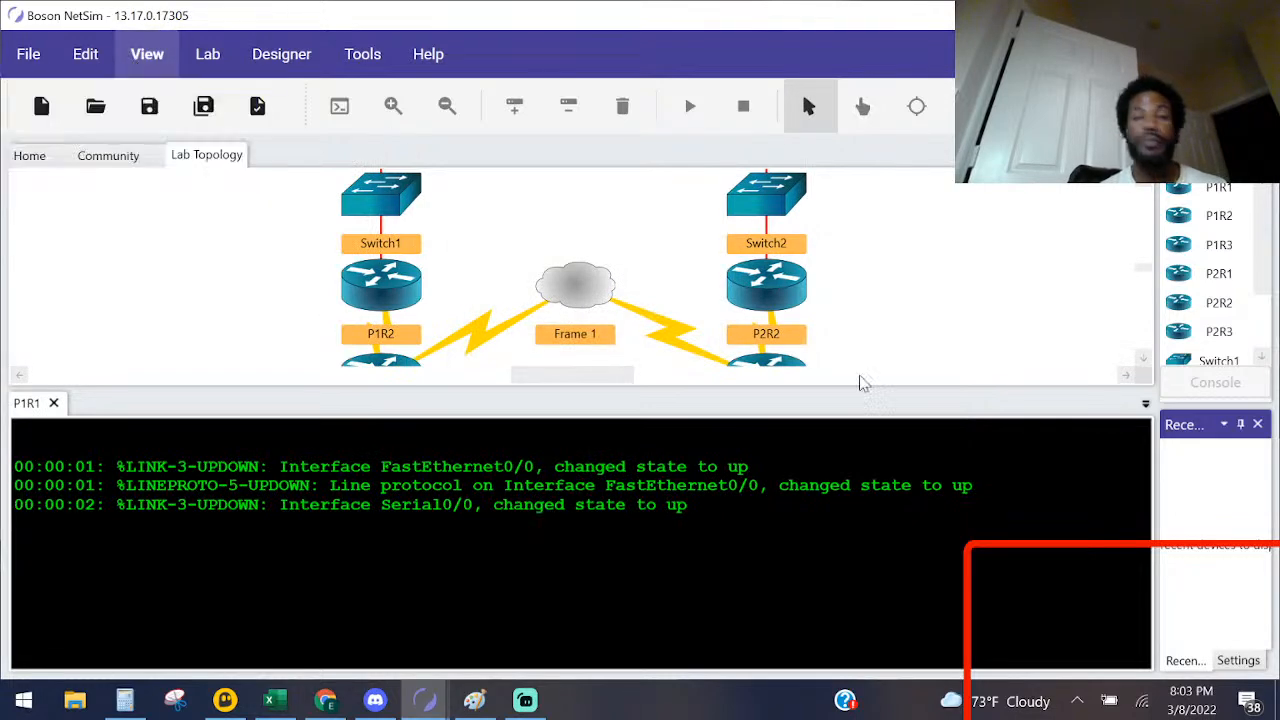
{"action": "left_click", "coordinate": [207, 54]}
{"action": "key", "text": "alt+Tab"}
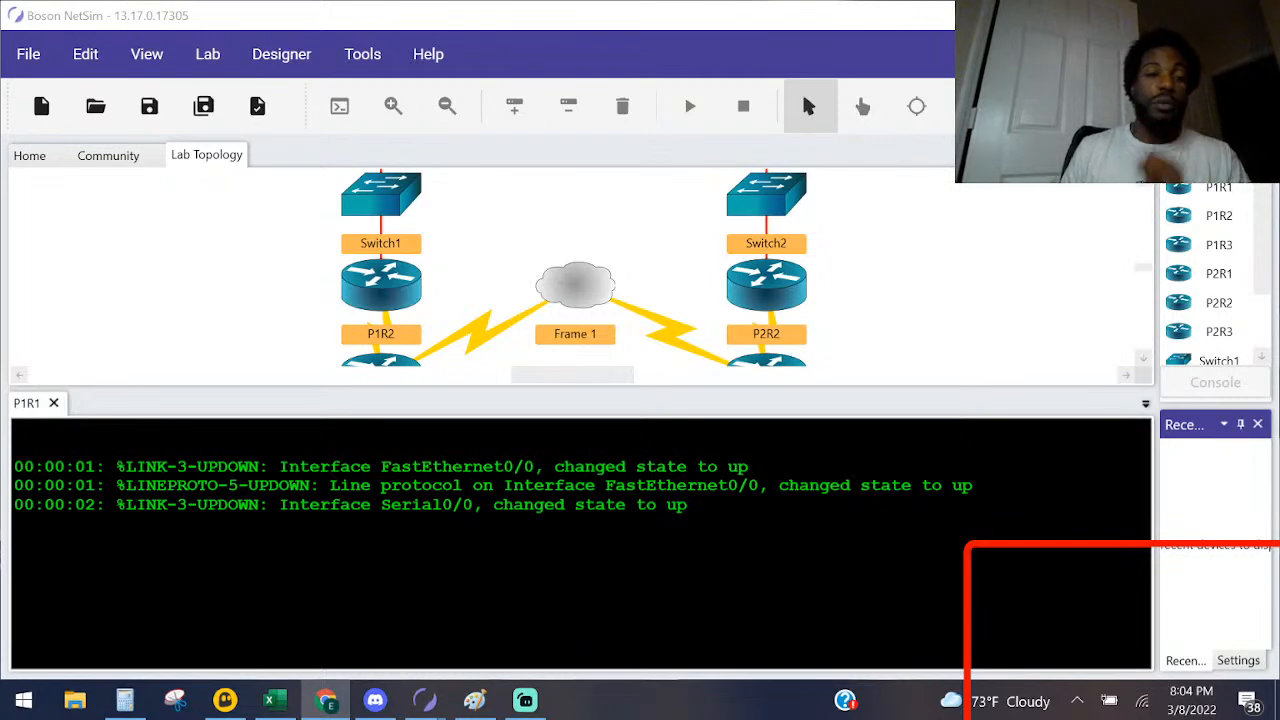
{"action": "left_click", "coordinate": [232, 18]}
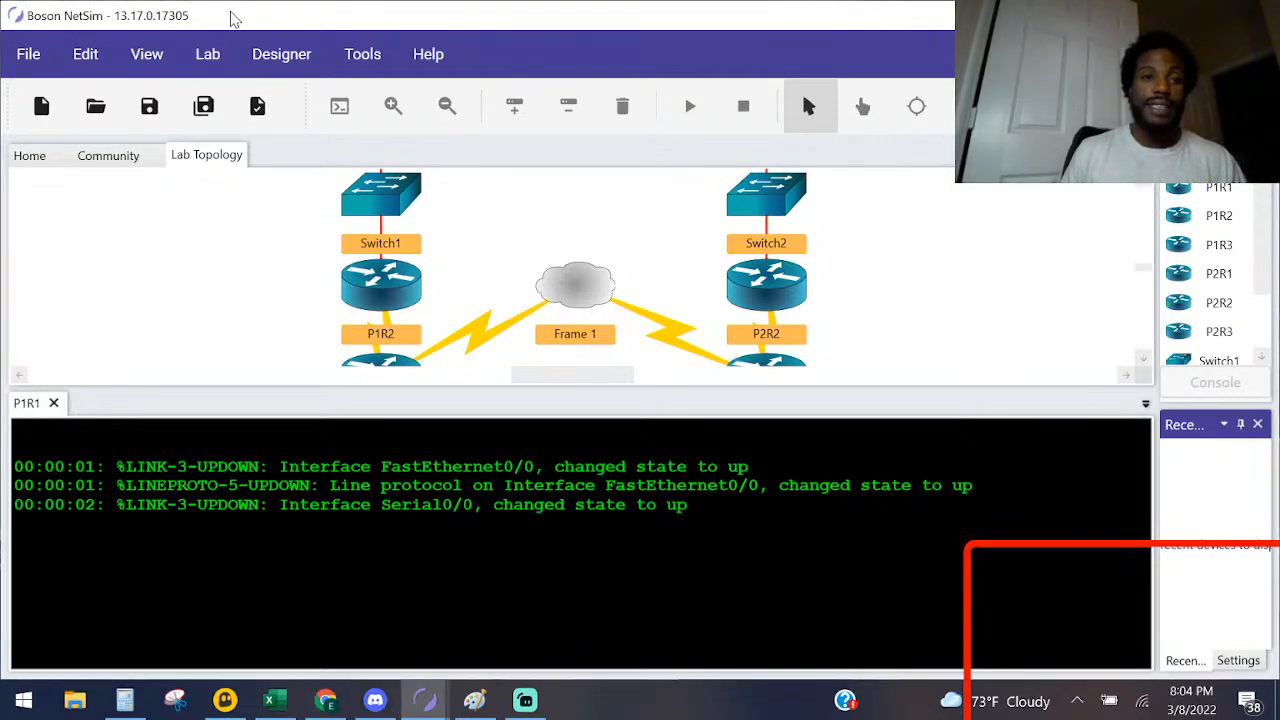
{"action": "left_click", "coordinate": [424, 60]}
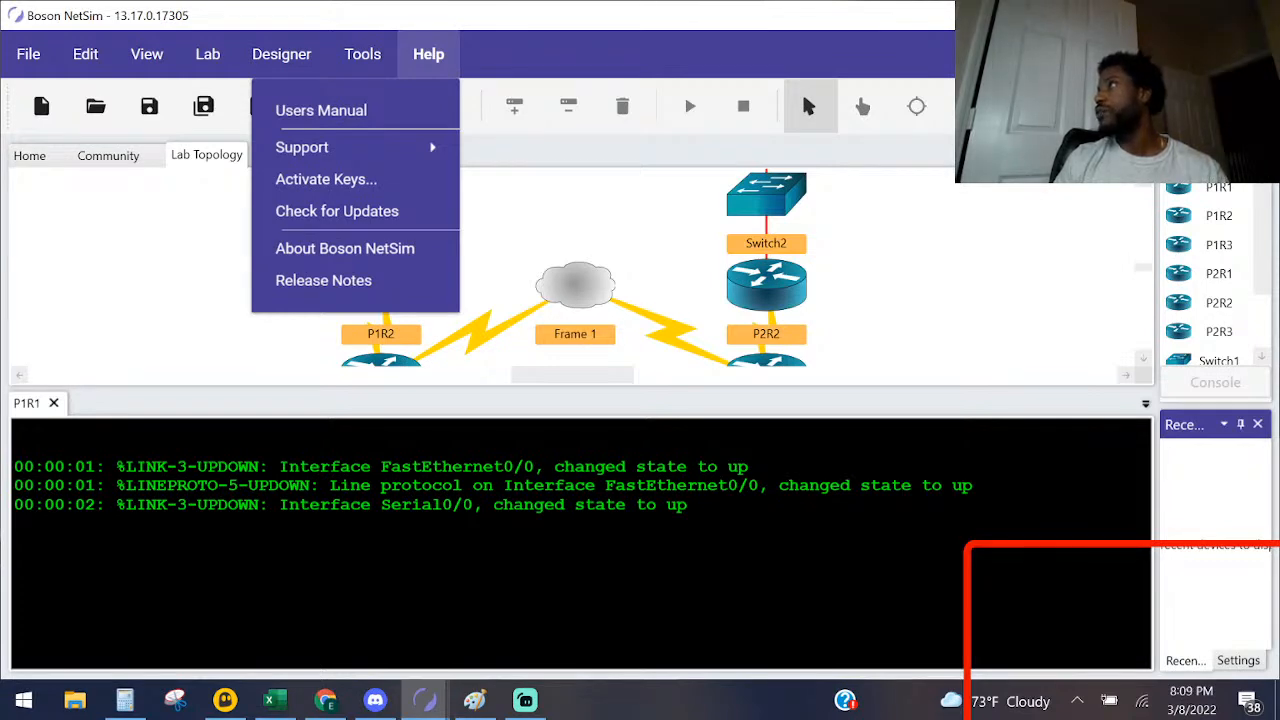
{"action": "key", "text": "alt+Tab"}
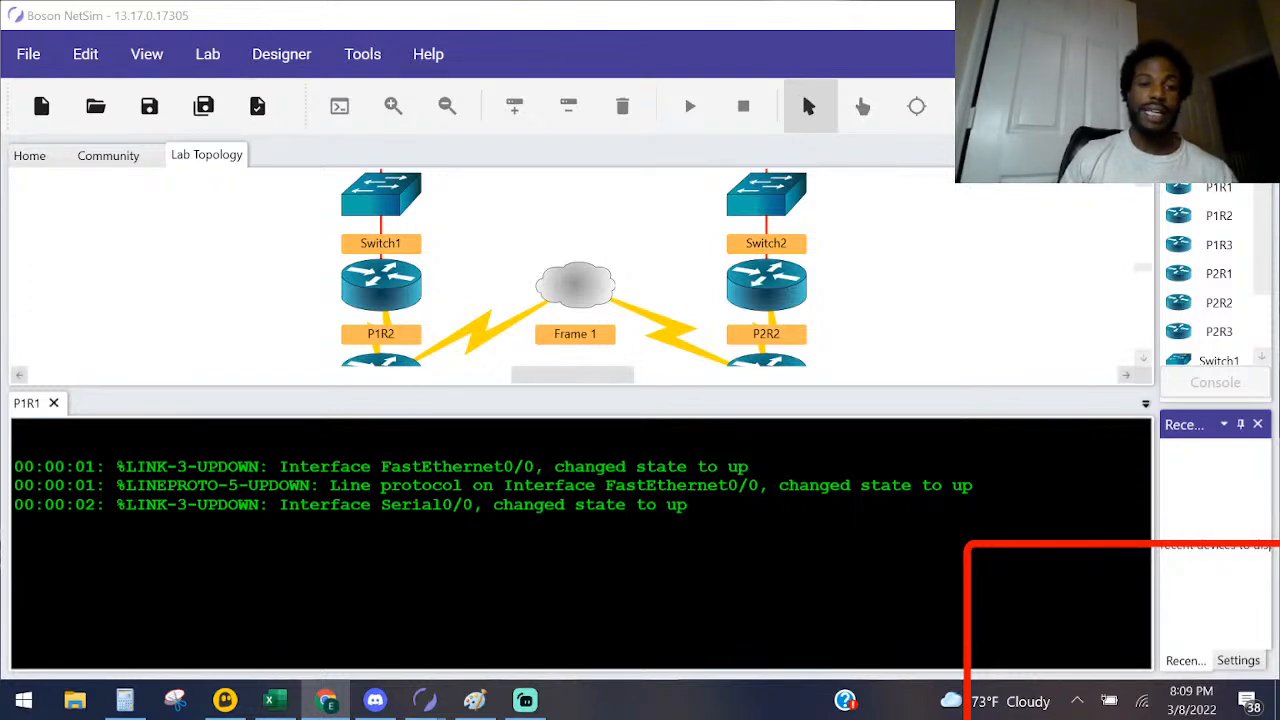
Step: Activate the P1R1 console session and bring up its user-mode prompt
{"action": "left_click", "coordinate": [145, 425]}
{"action": "key", "text": "Return"}
{"action": "key", "text": "Return"}
{"action": "key", "text": "Return"}
{"action": "key", "text": "Return"}
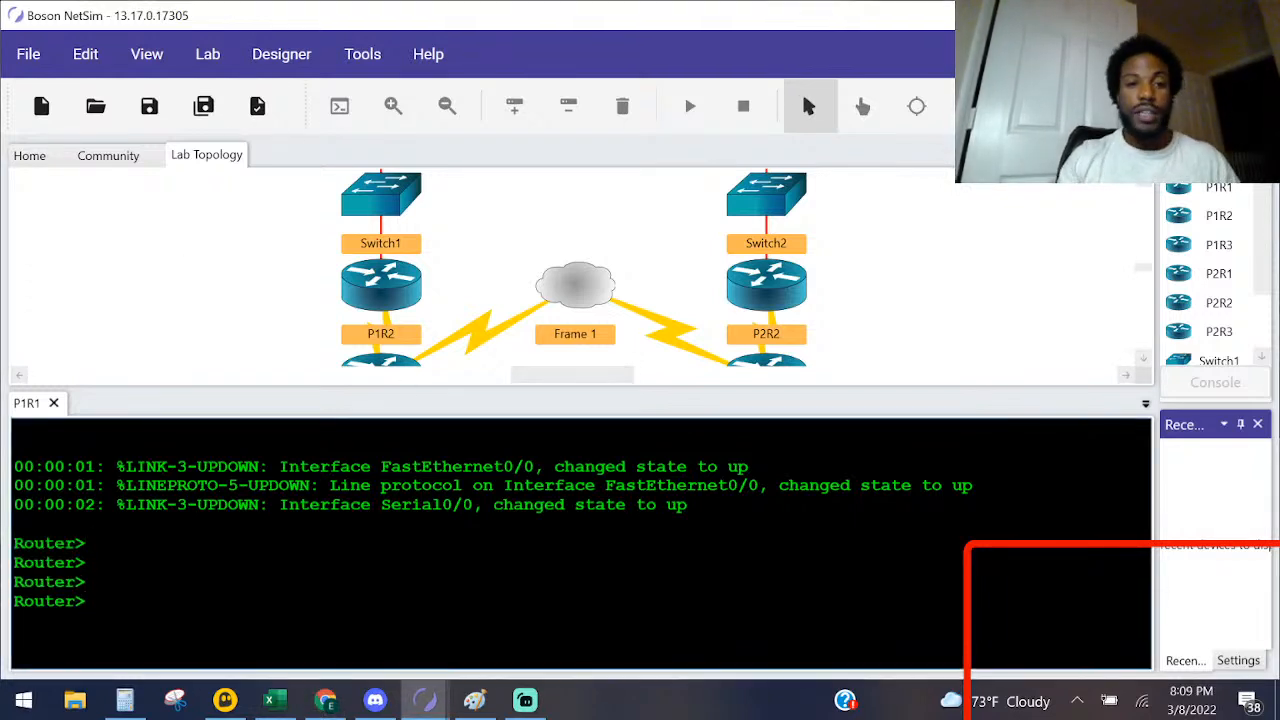
Step: Bring the Lab Instructions window forward, then move and shrink it so the P1R1 console prompt stays visible beside it
{"action": "mouse_move", "coordinate": [431, 694]}
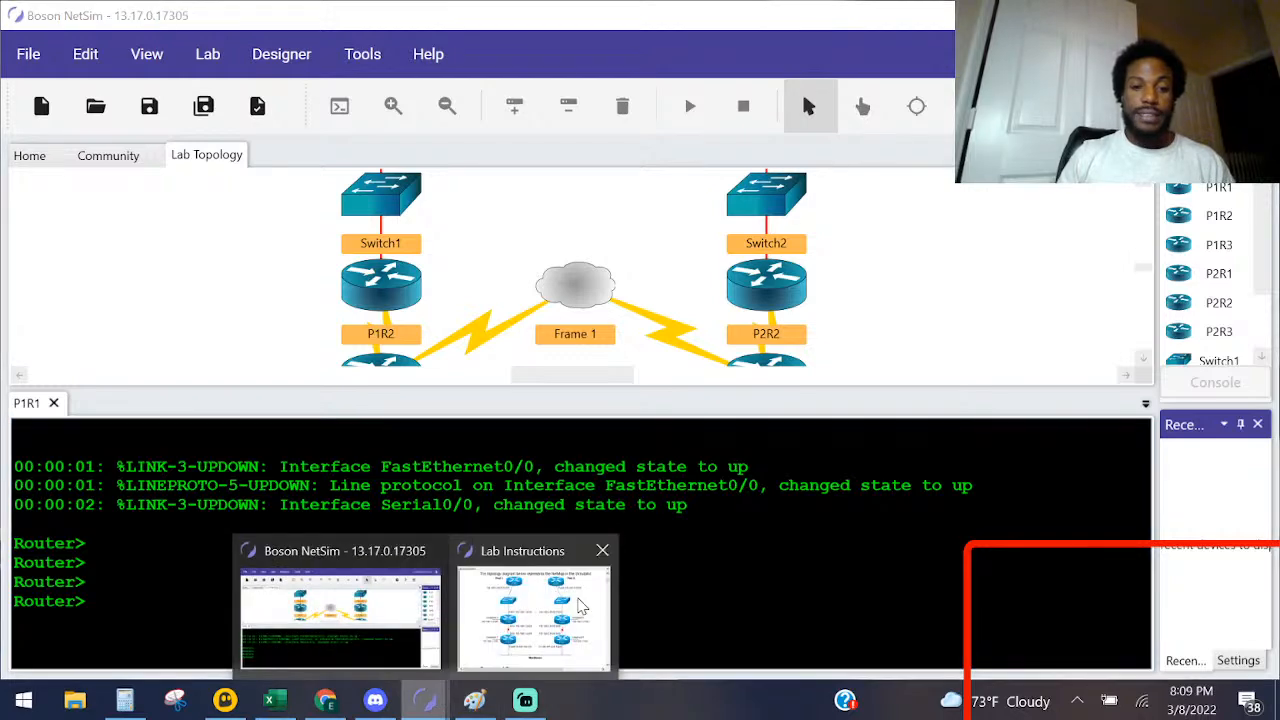
{"action": "left_click", "coordinate": [529, 590]}
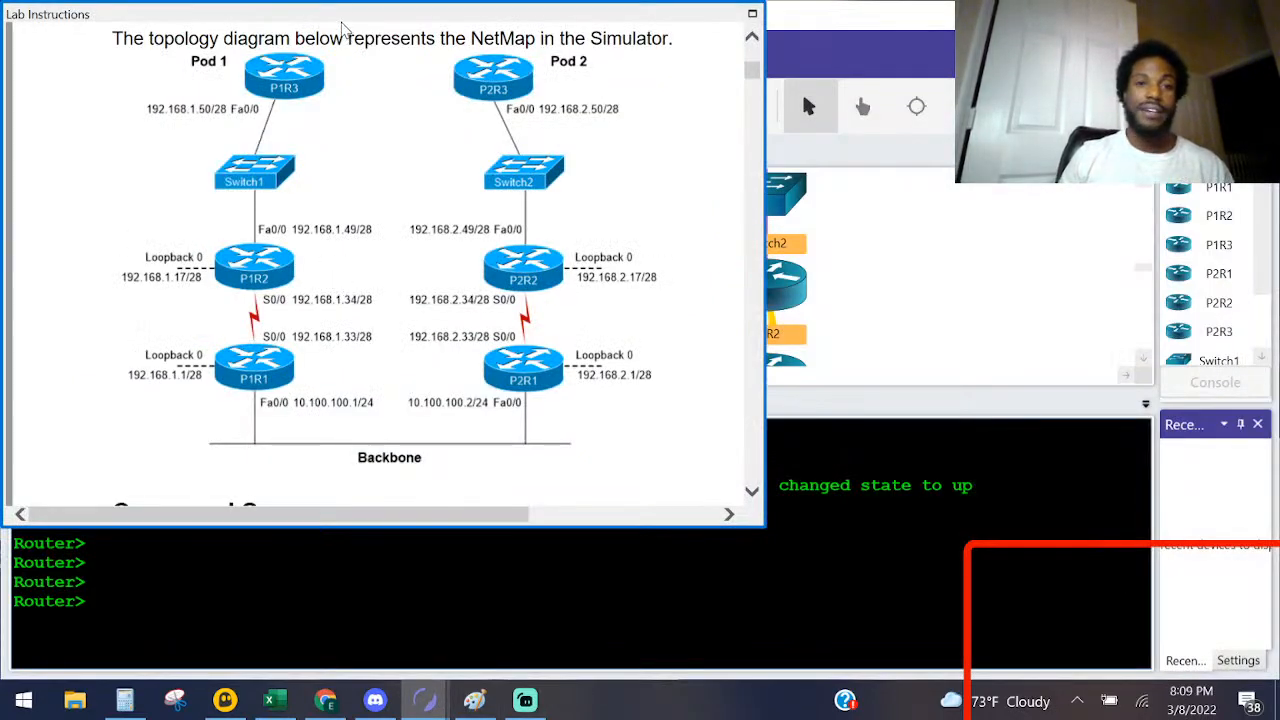
{"action": "left_click_drag", "start_coordinate": [346, 16], "coordinate": [678, 143]}
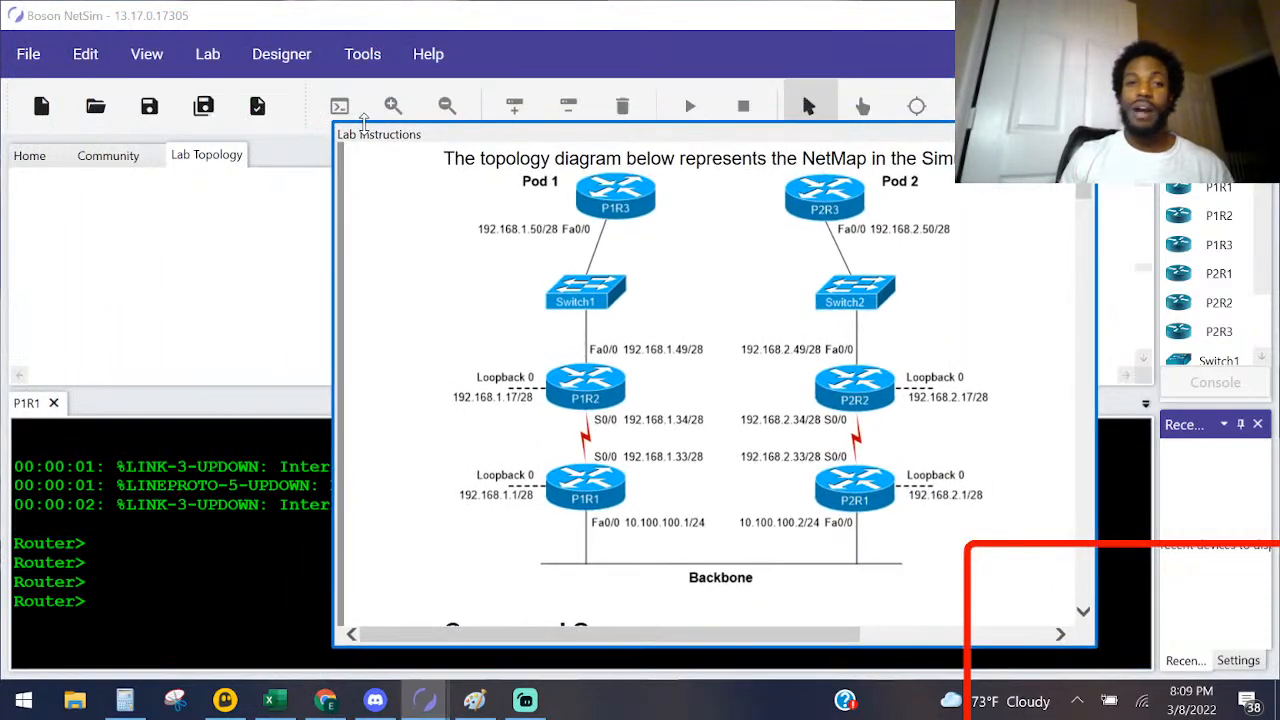
{"action": "left_click_drag", "start_coordinate": [333, 125], "coordinate": [374, 172]}
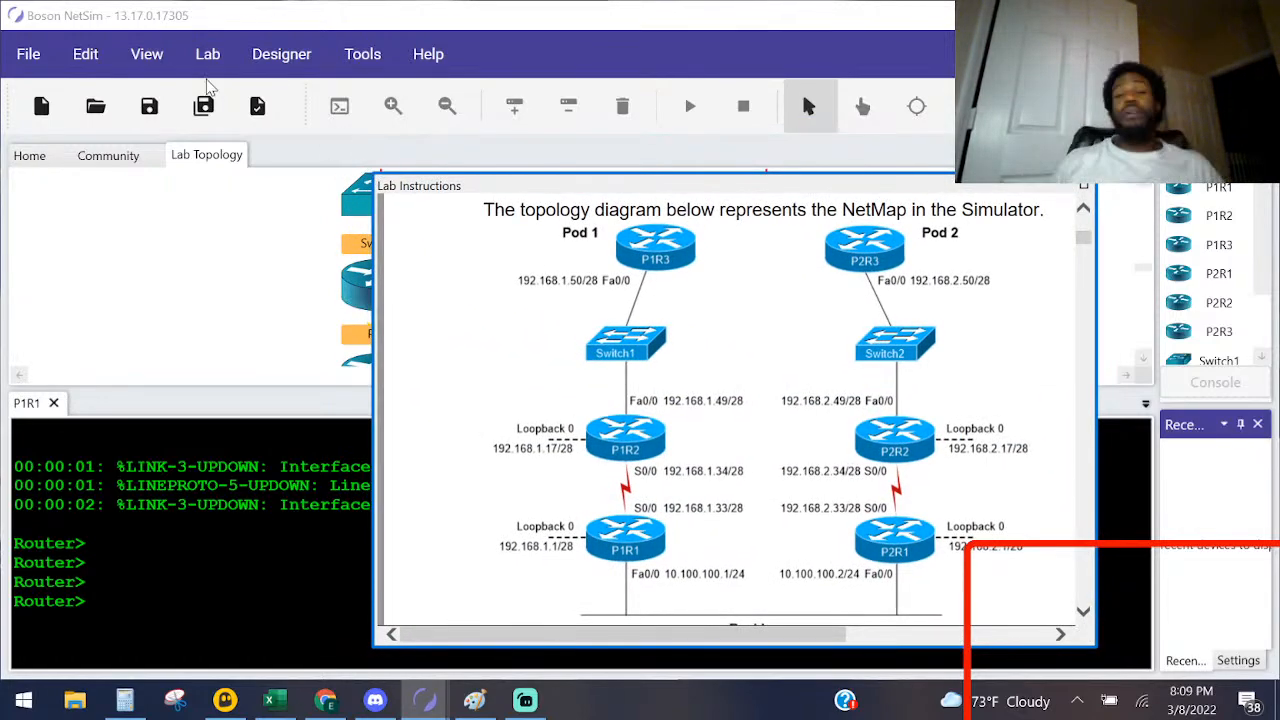
Step: Review the topology diagram, the Command Summary and the IP Addresses table in the lab instructions
{"action": "scroll", "coordinate": [650, 340], "scroll_direction": "down", "scroll_amount": 5}
{"action": "scroll", "coordinate": [650, 340], "scroll_direction": "up", "scroll_amount": 5}
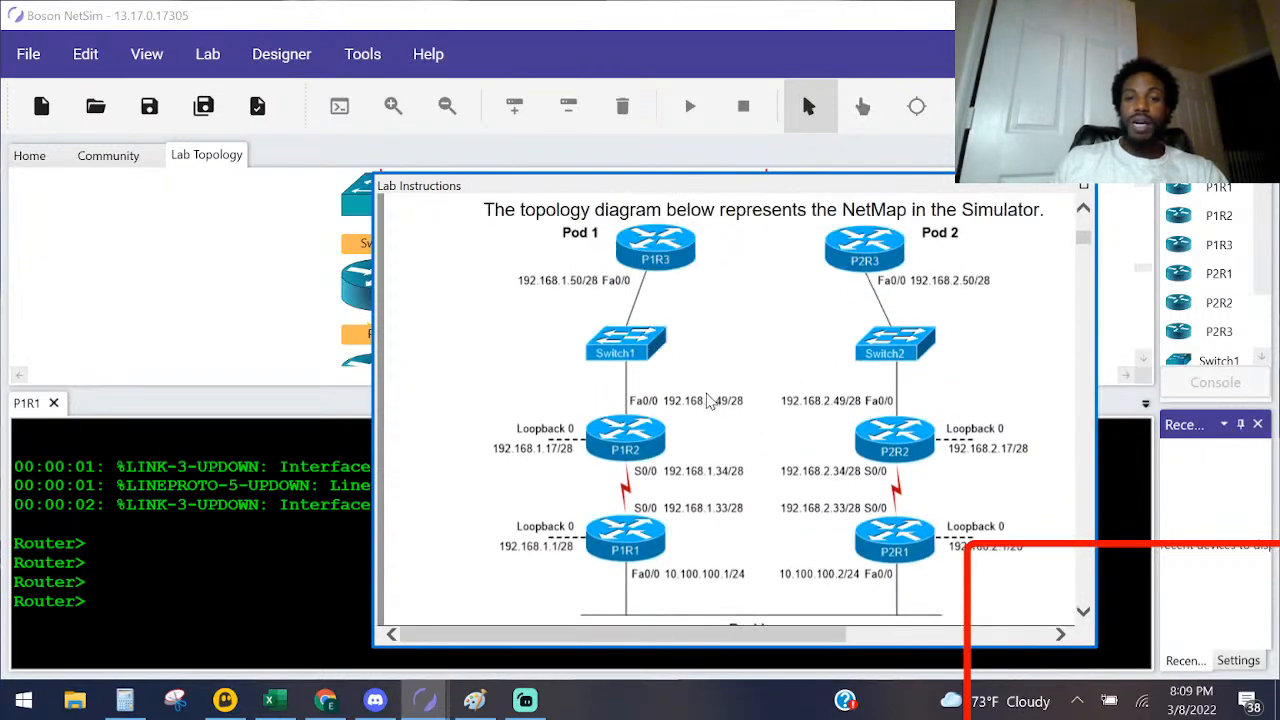
{"action": "scroll", "coordinate": [712, 398], "scroll_direction": "down", "scroll_amount": 10}
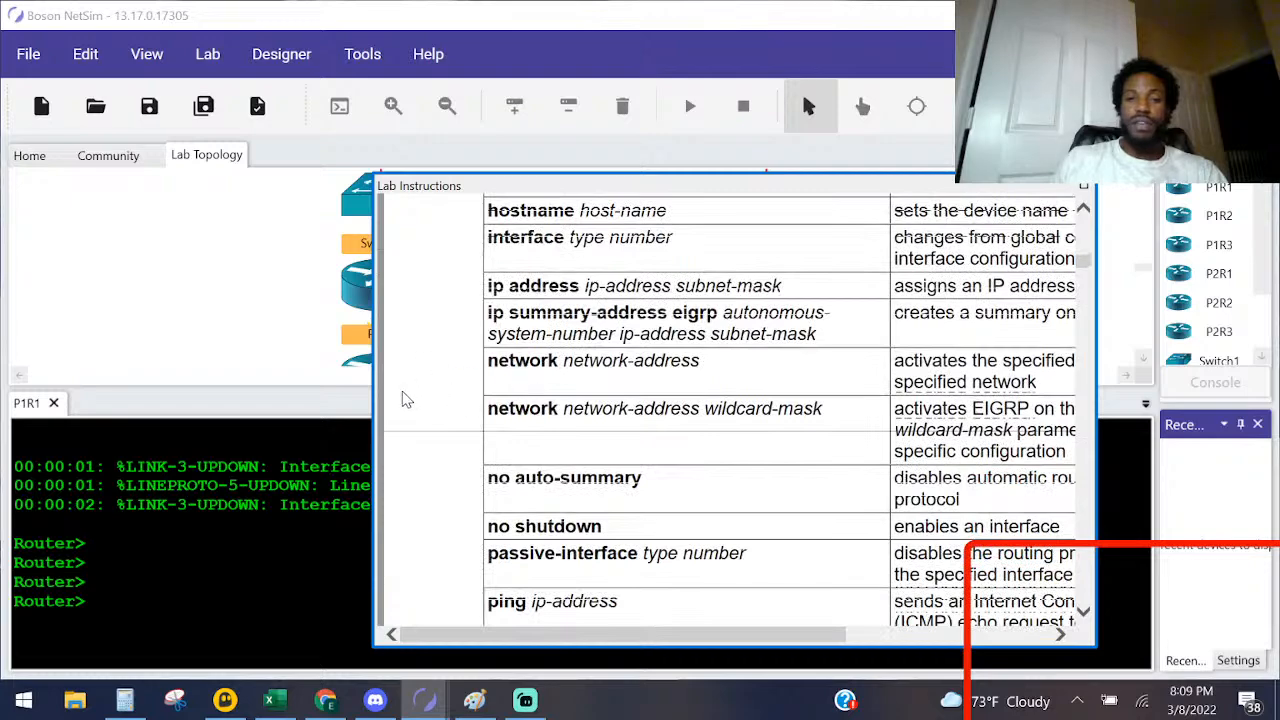
{"action": "left_click_drag", "start_coordinate": [490, 635], "coordinate": [522, 580]}
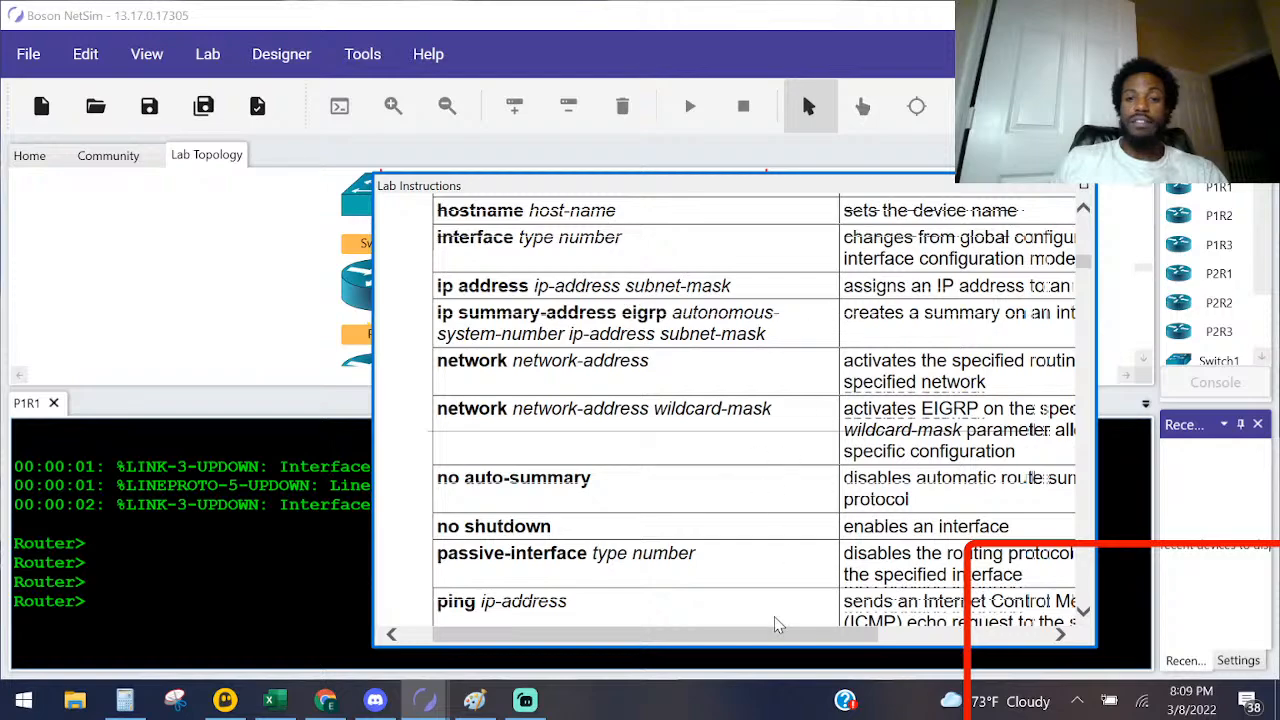
{"action": "left_click_drag", "start_coordinate": [805, 636], "coordinate": [932, 636]}
{"action": "scroll", "coordinate": [702, 276], "scroll_direction": "left", "scroll_amount": 5}
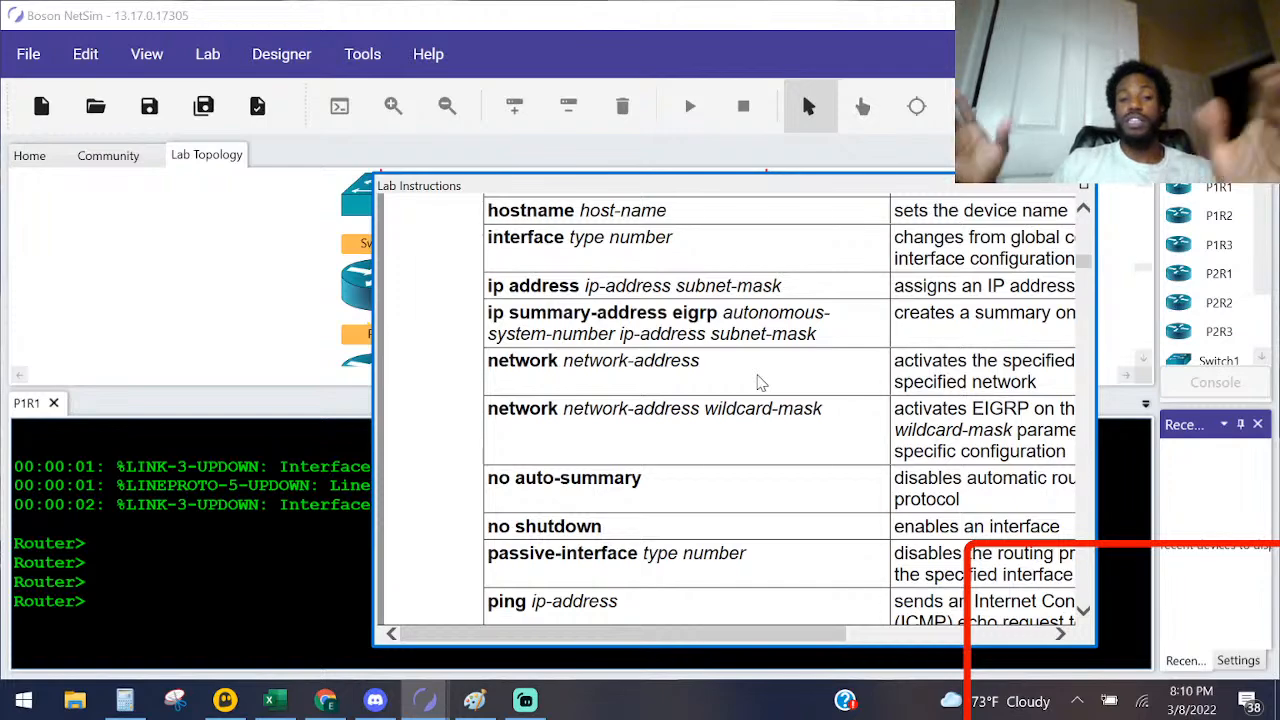
{"action": "scroll", "coordinate": [765, 378], "scroll_direction": "down", "scroll_amount": 5}
{"action": "scroll", "coordinate": [780, 368], "scroll_direction": "down", "scroll_amount": 1}
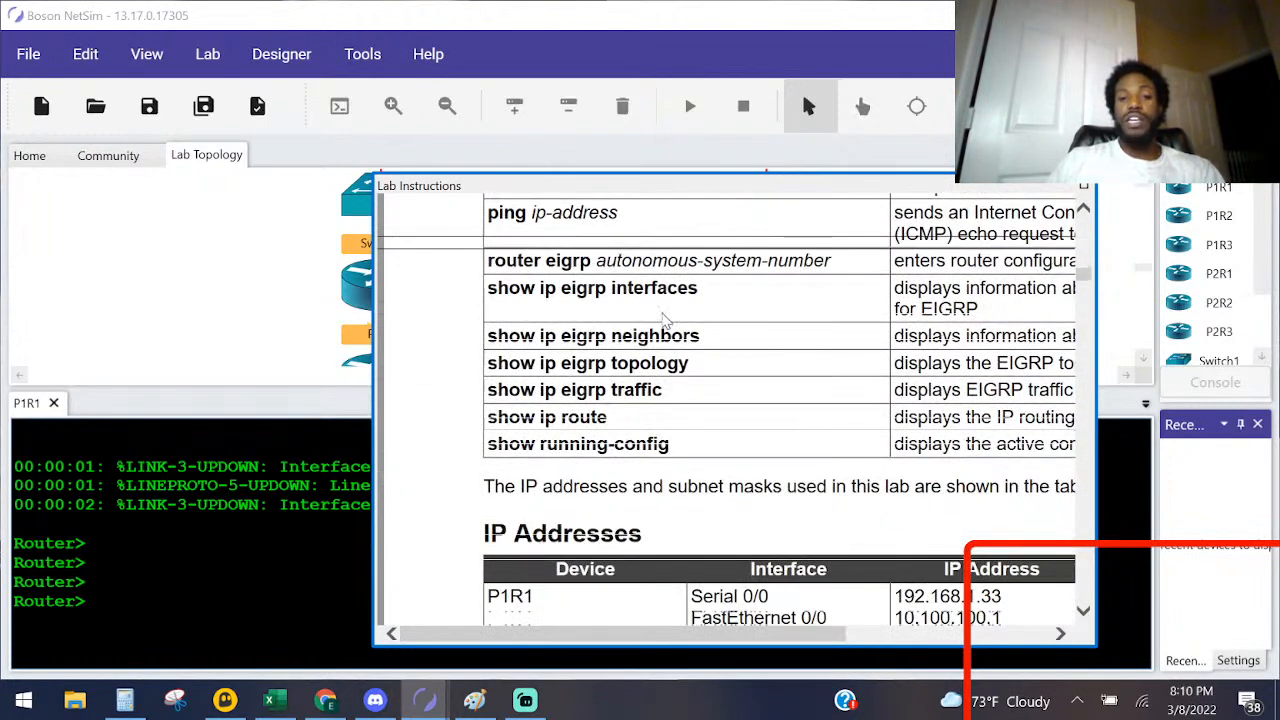
{"action": "scroll", "coordinate": [620, 468], "scroll_direction": "down", "scroll_amount": 3}
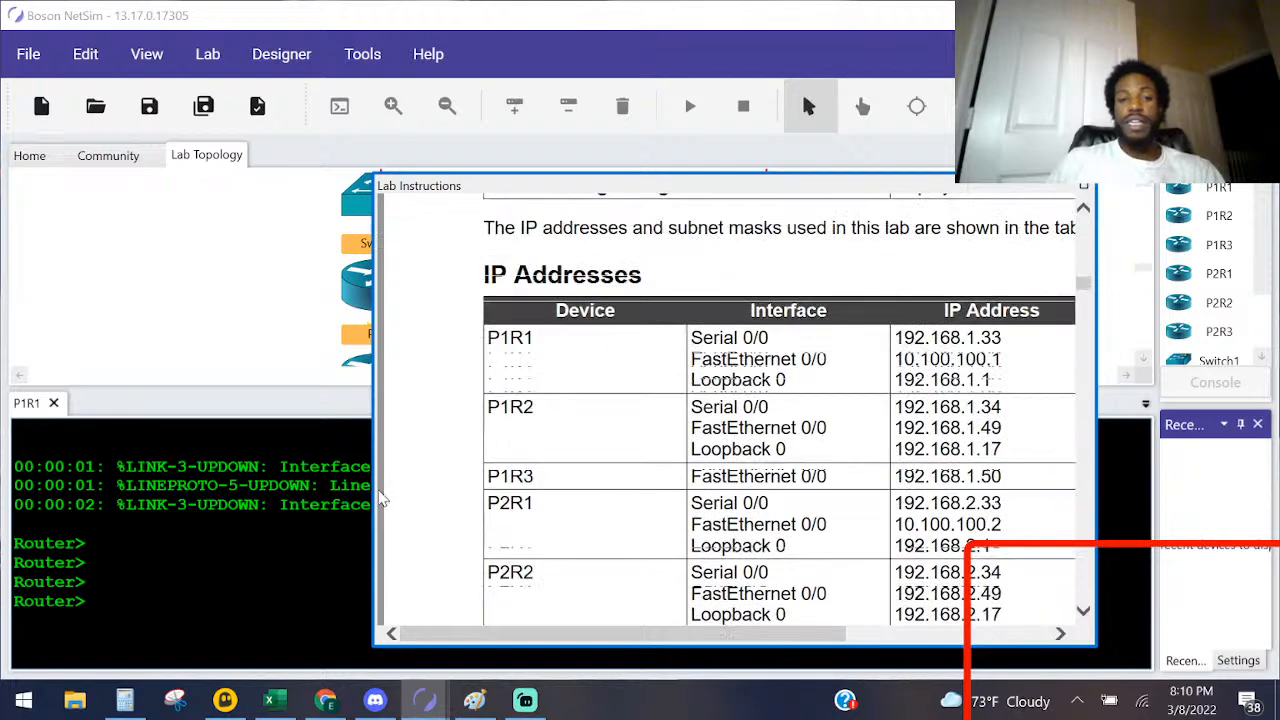
Step: Widen the Lab Instructions window, read the Task 1 steps for enabling EIGRP within Pod 1, and switch to the main simulator window
{"action": "left_click_drag", "start_coordinate": [377, 490], "coordinate": [150, 490]}
{"action": "scroll", "coordinate": [440, 418], "scroll_direction": "down", "scroll_amount": 1}
{"action": "scroll", "coordinate": [443, 418], "scroll_direction": "down", "scroll_amount": 3}
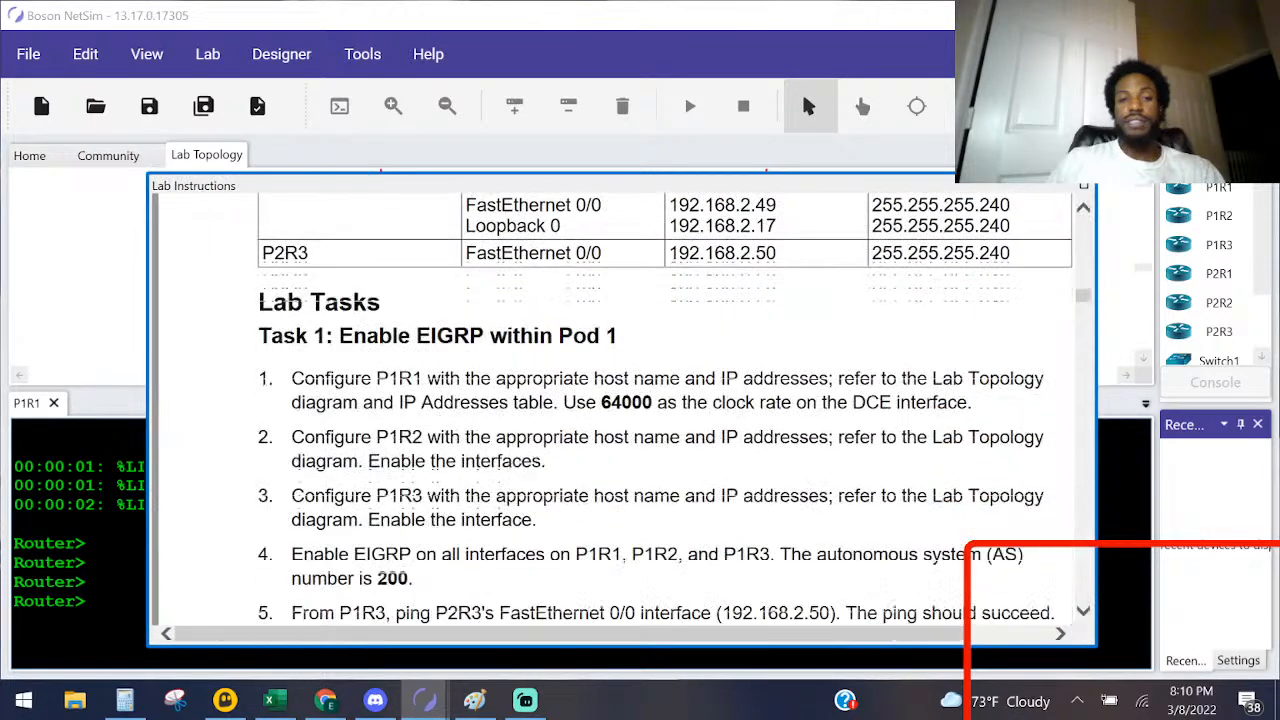
{"action": "key", "text": "alt+Tab"}
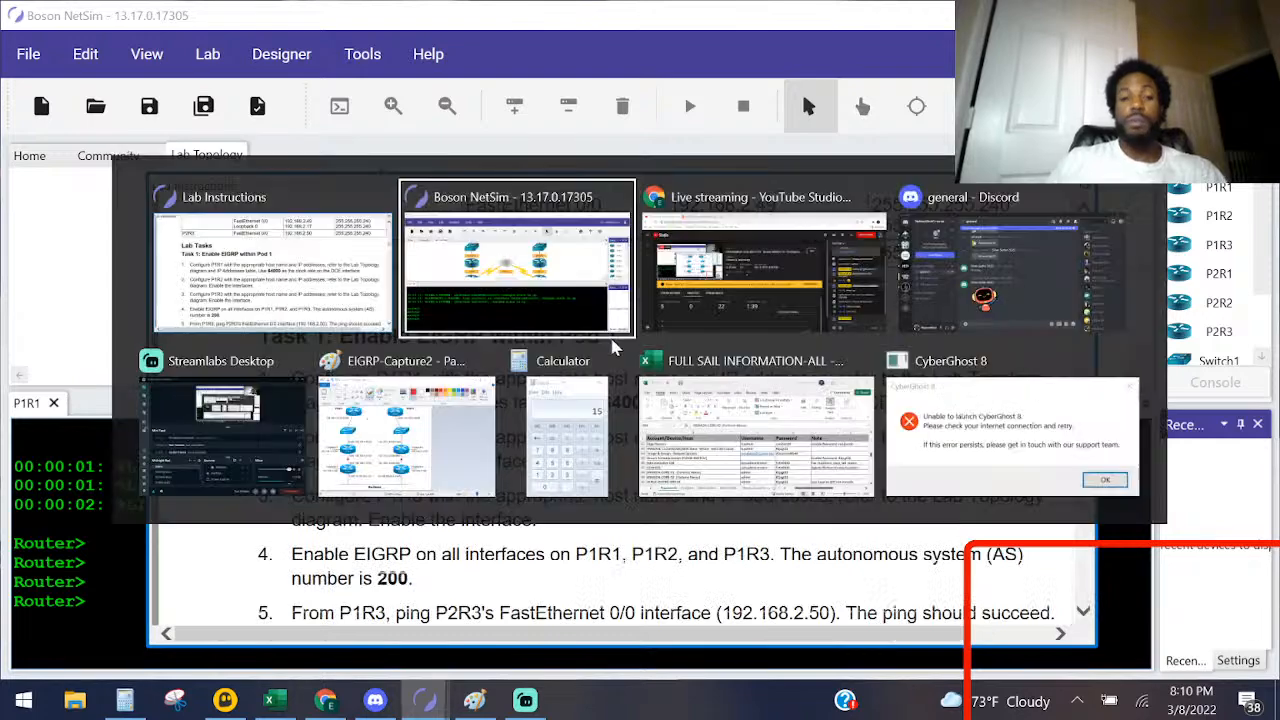
Step: Switch to the topology capture in Paint, circle the Pod 1 devices and part of the Pod 2 label, and undo both marks
{"action": "left_click", "coordinate": [450, 440]}
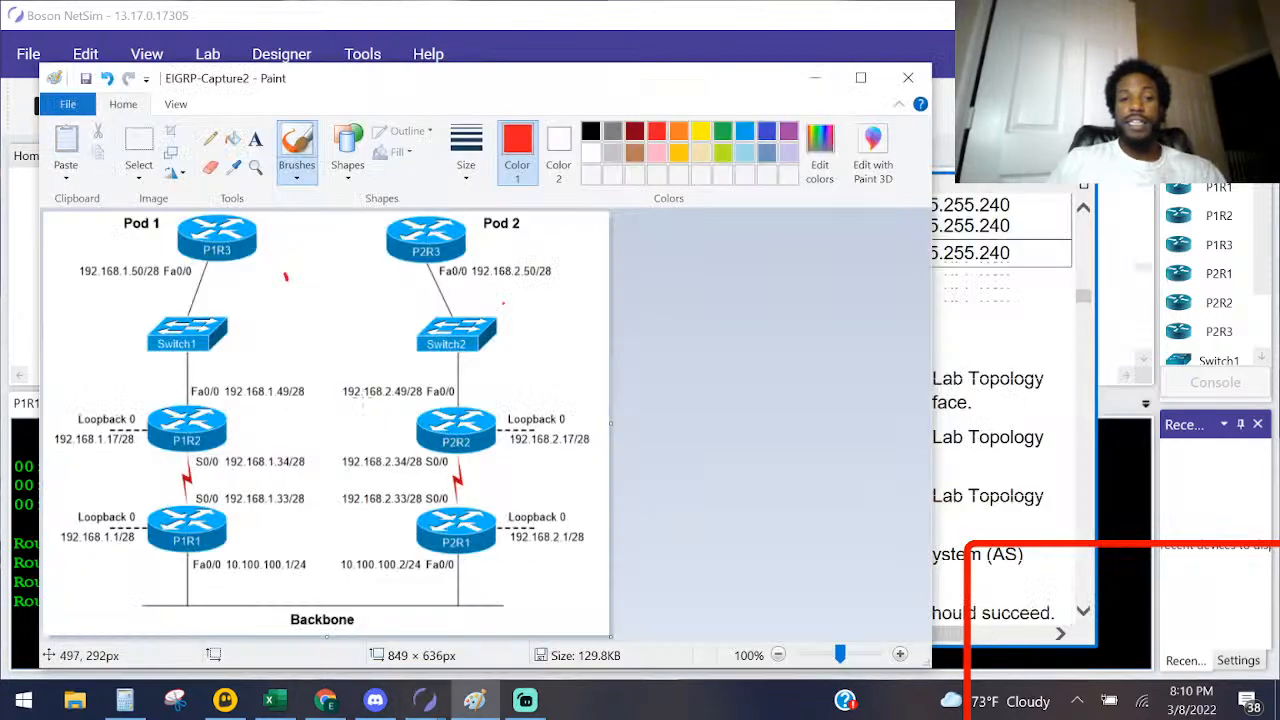
{"action": "left_click_drag", "start_coordinate": [238, 215], "coordinate": [267, 234]}
{"action": "mouse_move", "coordinate": [106, 214]}
{"action": "left_mouse_down"}
{"action": "mouse_move", "coordinate": [62, 414]}
{"action": "mouse_move", "coordinate": [204, 616]}
{"action": "mouse_move", "coordinate": [348, 414]}
{"action": "mouse_move", "coordinate": [258, 246]}
{"action": "left_mouse_up"}
{"action": "mouse_move", "coordinate": [478, 233]}
{"action": "left_mouse_down"}
{"action": "mouse_move", "coordinate": [540, 253]}
{"action": "mouse_move", "coordinate": [514, 207]}
{"action": "left_mouse_up"}
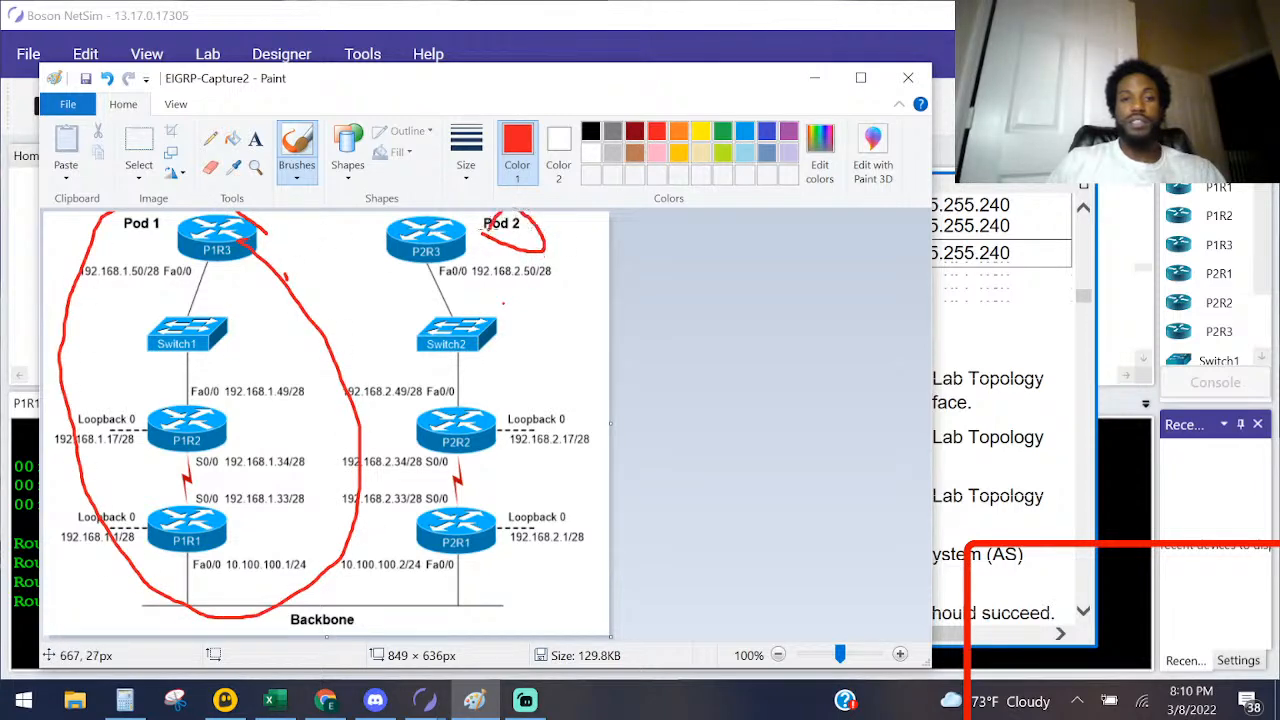
{"action": "key", "text": "ctrl+z"}
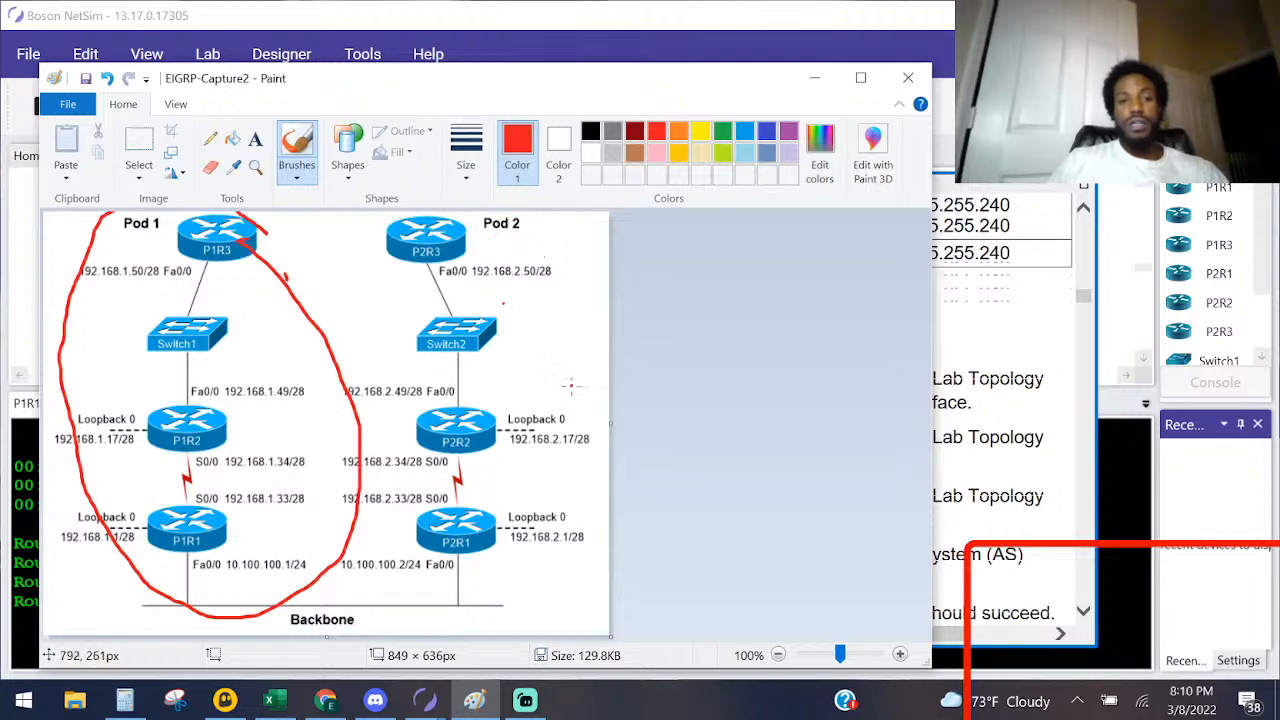
{"action": "key", "text": "ctrl+z"}
Step: Circle router P1R1 on the Paint diagram and look up its interface addresses in the lab instructions' IP Addresses table
{"action": "key", "text": "alt+Tab"}
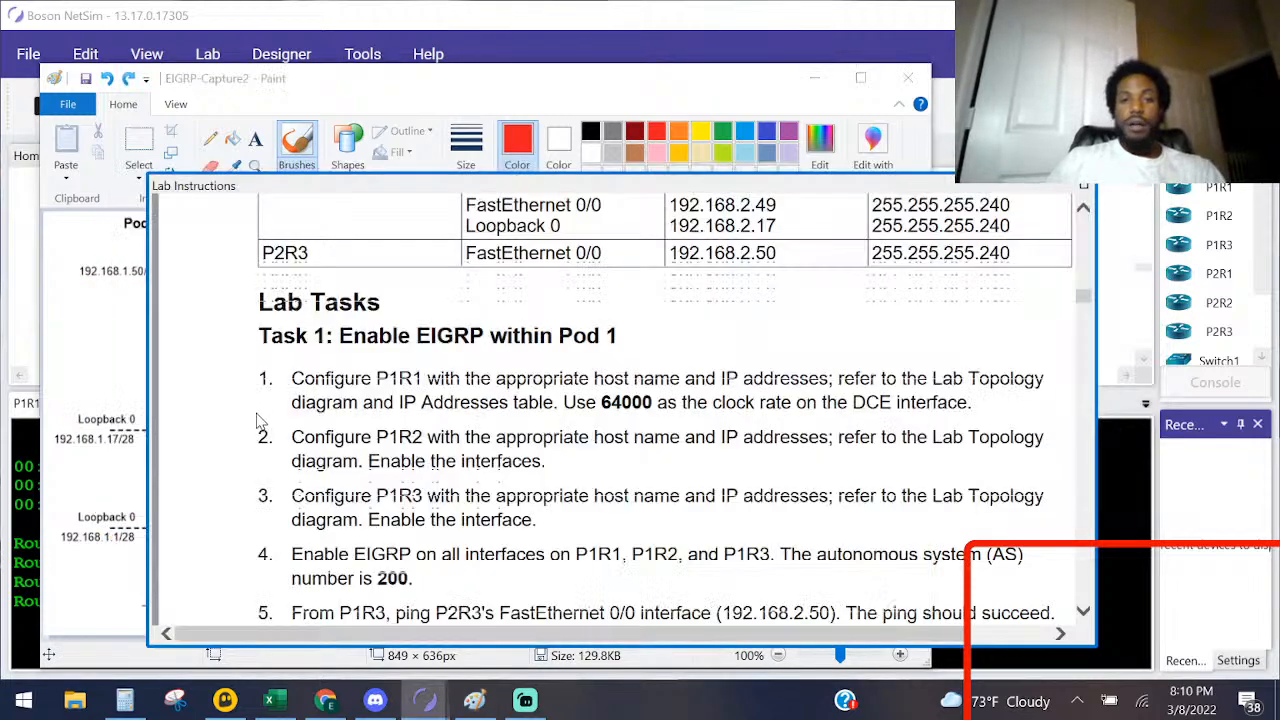
{"action": "key", "text": "alt+Tab"}
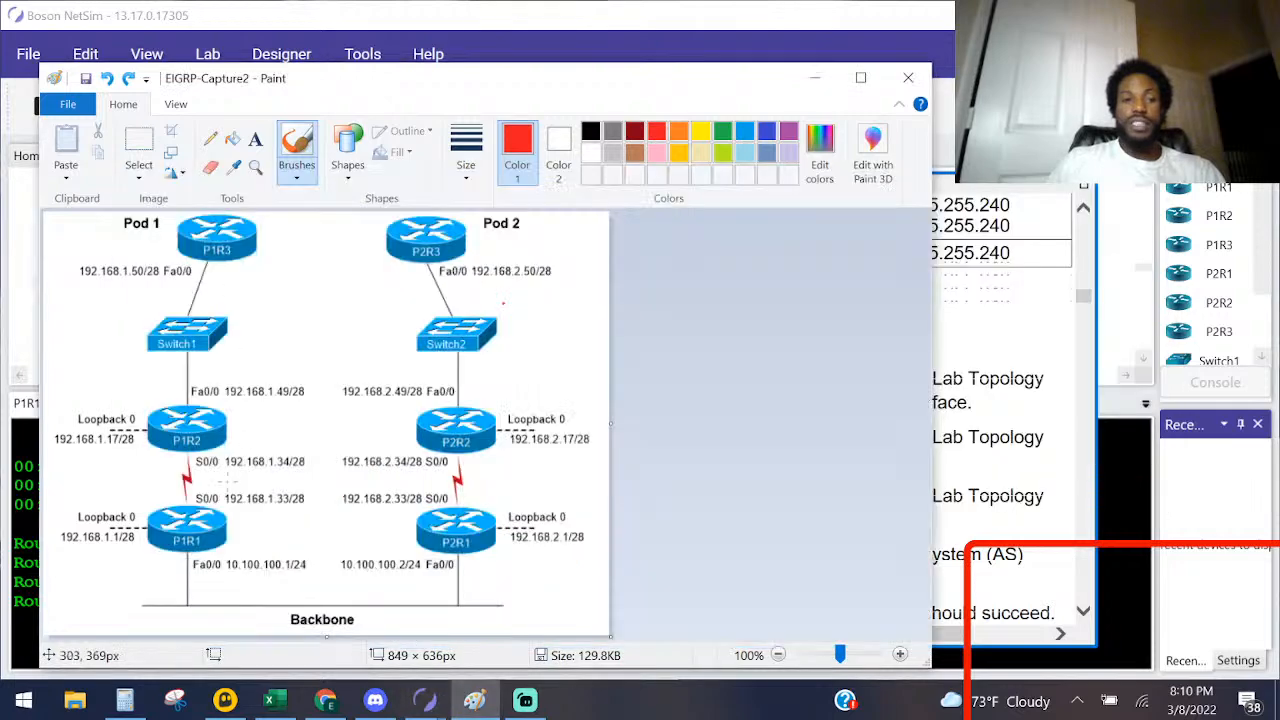
{"action": "mouse_move", "coordinate": [133, 575]}
{"action": "left_mouse_down"}
{"action": "mouse_move", "coordinate": [240, 558]}
{"action": "mouse_move", "coordinate": [169, 487]}
{"action": "mouse_move", "coordinate": [128, 588]}
{"action": "left_mouse_up"}
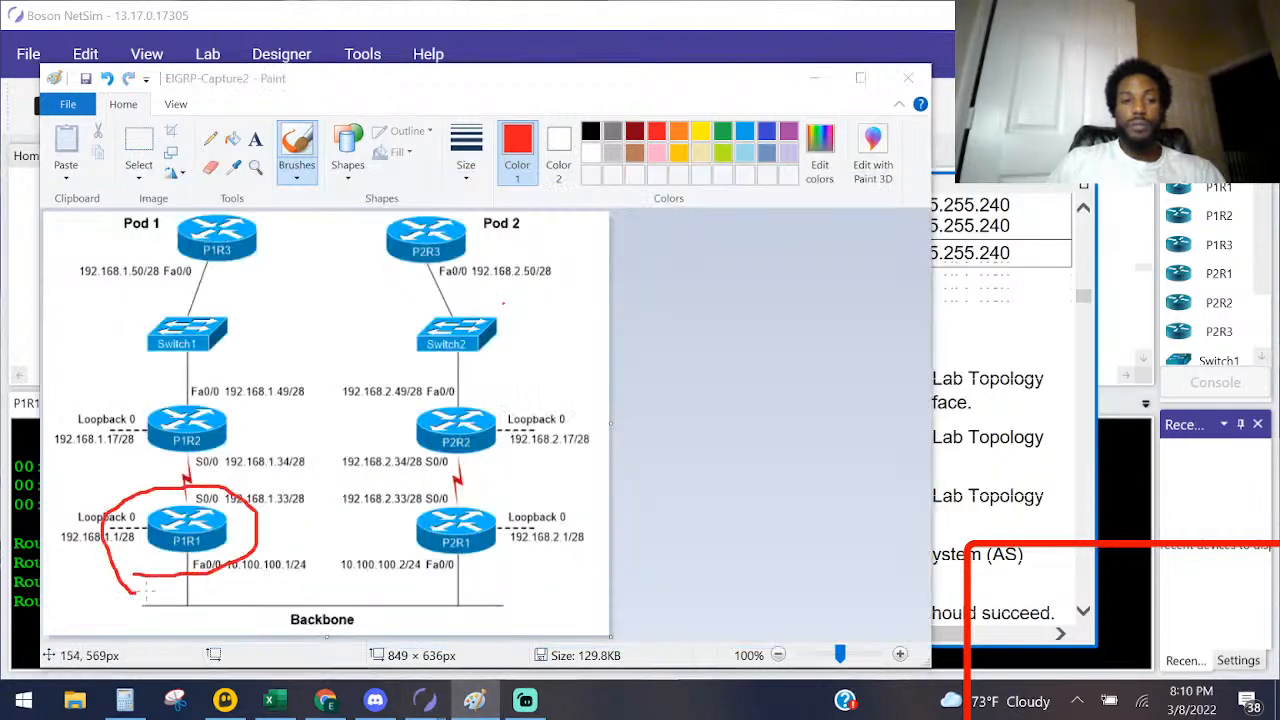
{"action": "key", "text": "alt+Tab"}
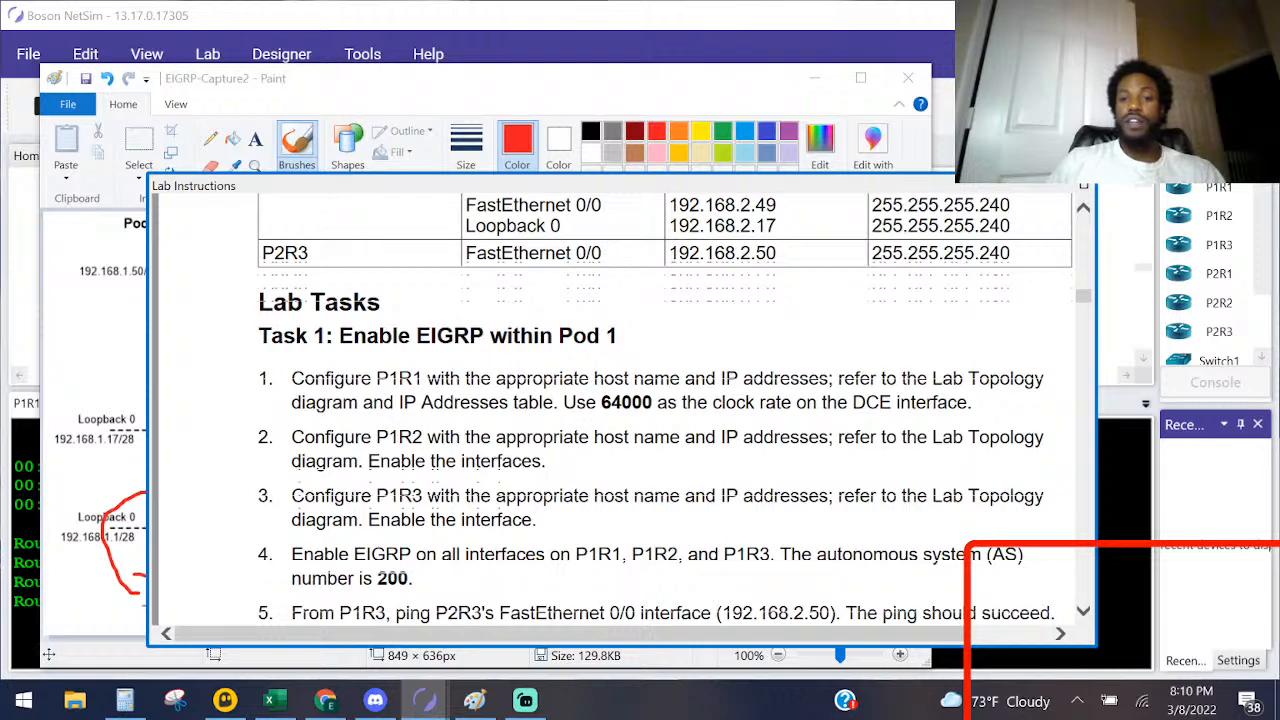
{"action": "scroll", "coordinate": [610, 436], "scroll_direction": "up", "scroll_amount": 5}
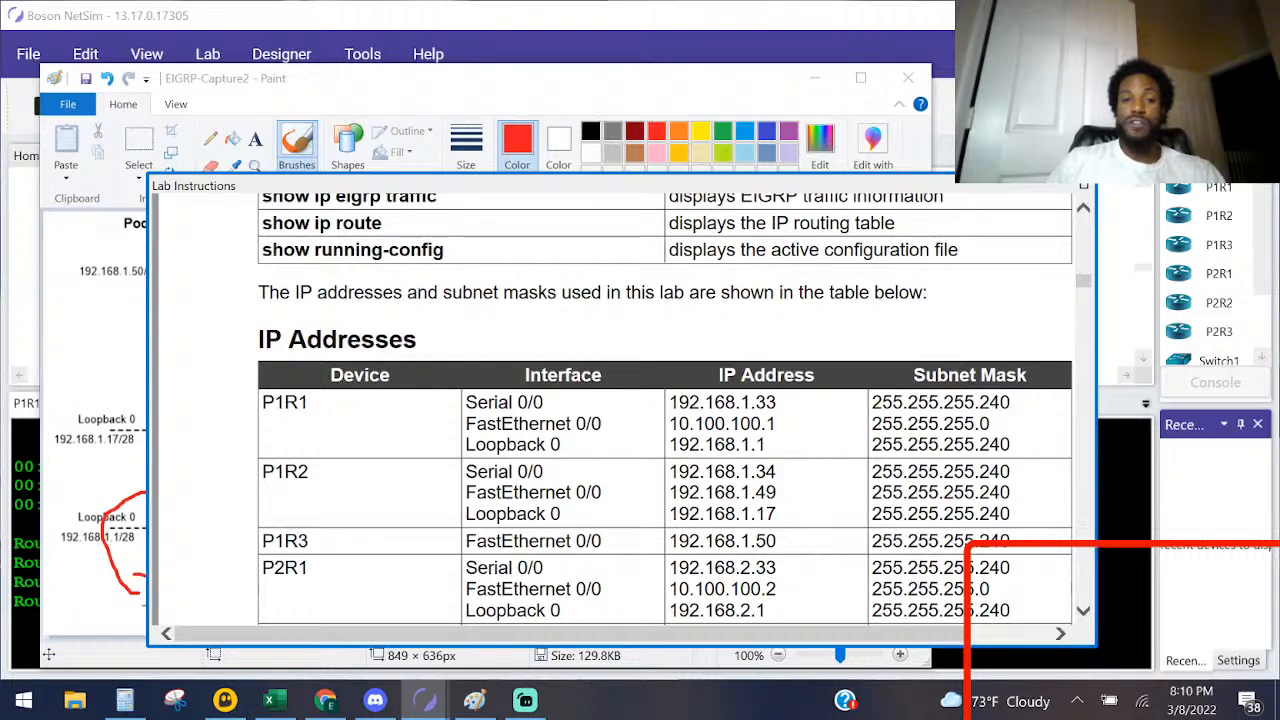
Step: Return to the P1R1 console and enter privileged mode and global configuration mode
{"action": "left_click", "coordinate": [1124, 582]}
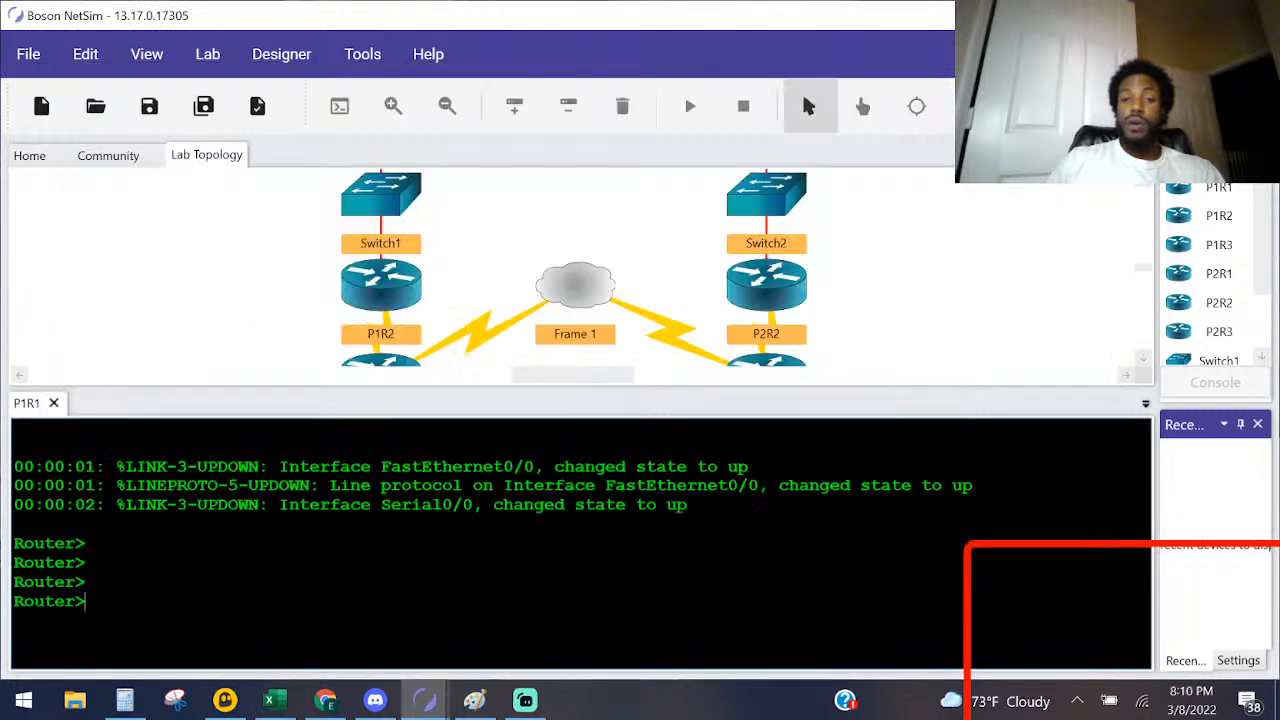
{"action": "key", "text": "Return"}
{"action": "key", "text": "Return"}
{"action": "type", "text": "ENA"}
{"action": "key", "text": "Return"}
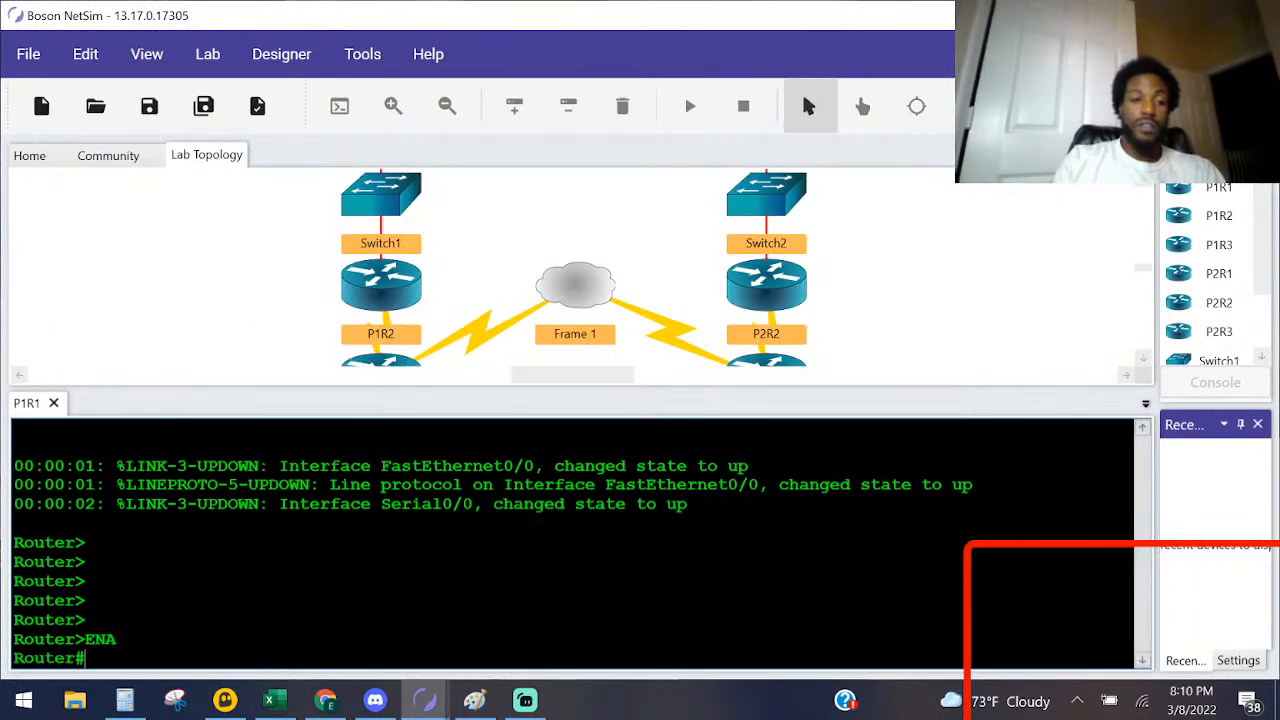
{"action": "type", "text": "CONF"}
{"action": "key", "text": "Tab"}
{"action": "type", "text": "T"}
Step: Set the router's hostname to P1R1
{"action": "key", "text": "Tab"}
{"action": "key", "text": "Return"}
{"action": "type", "text": "HOS"}
{"action": "key", "text": "Tab"}
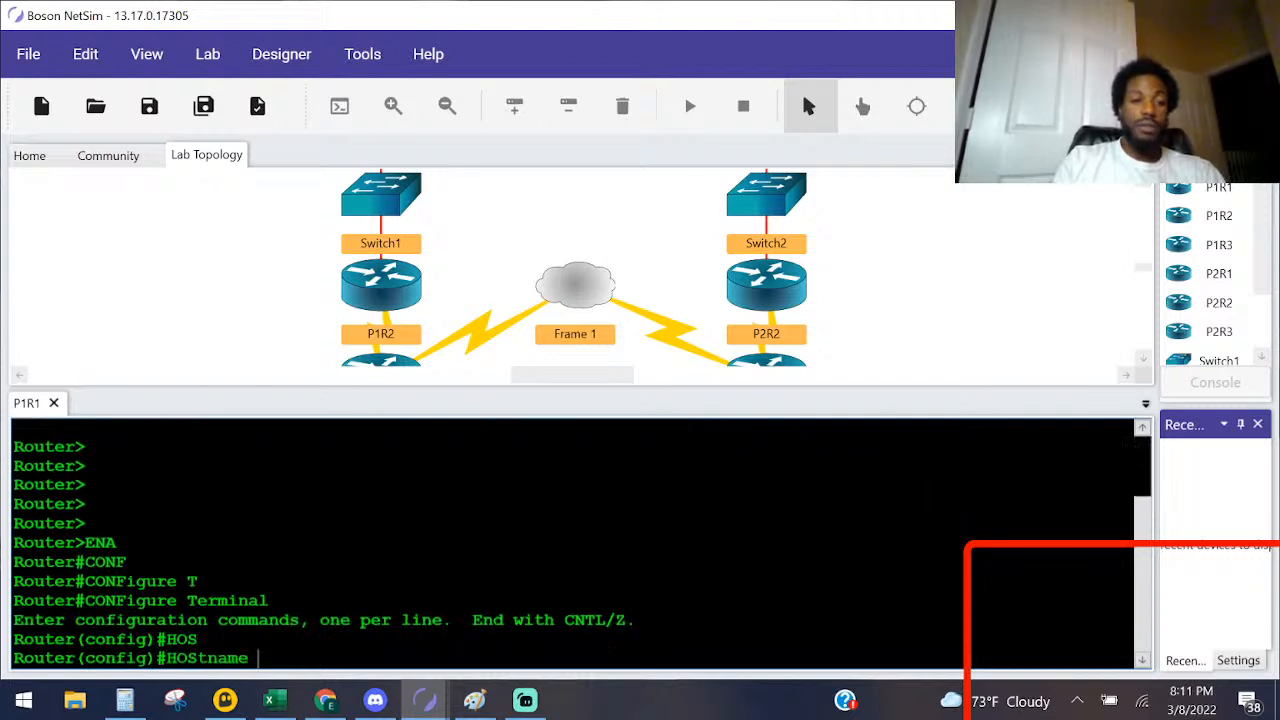
{"action": "key", "text": "Caps_Lock"}
{"action": "type", "text": "p1r"}
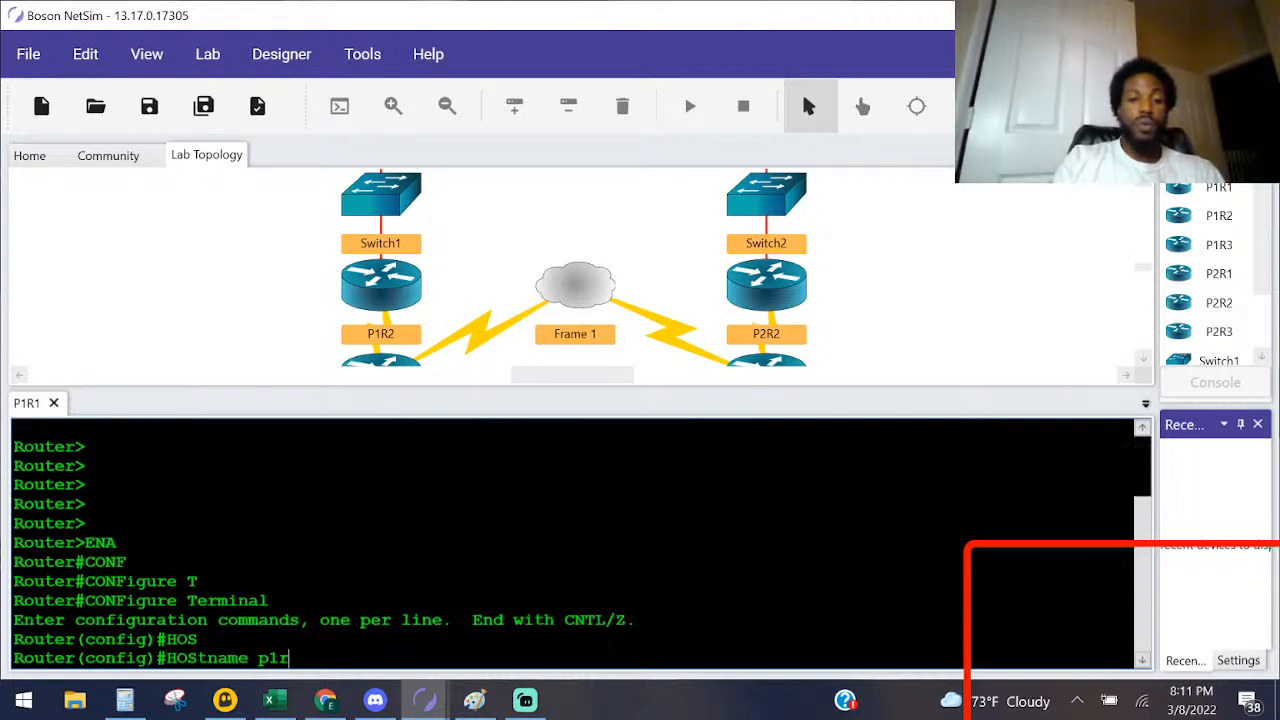
{"action": "key", "text": "Caps_Lock"}
{"action": "key", "text": "BackSpace"}
{"action": "key", "text": "BackSpace"}
{"action": "type", "text": "P1R1"}
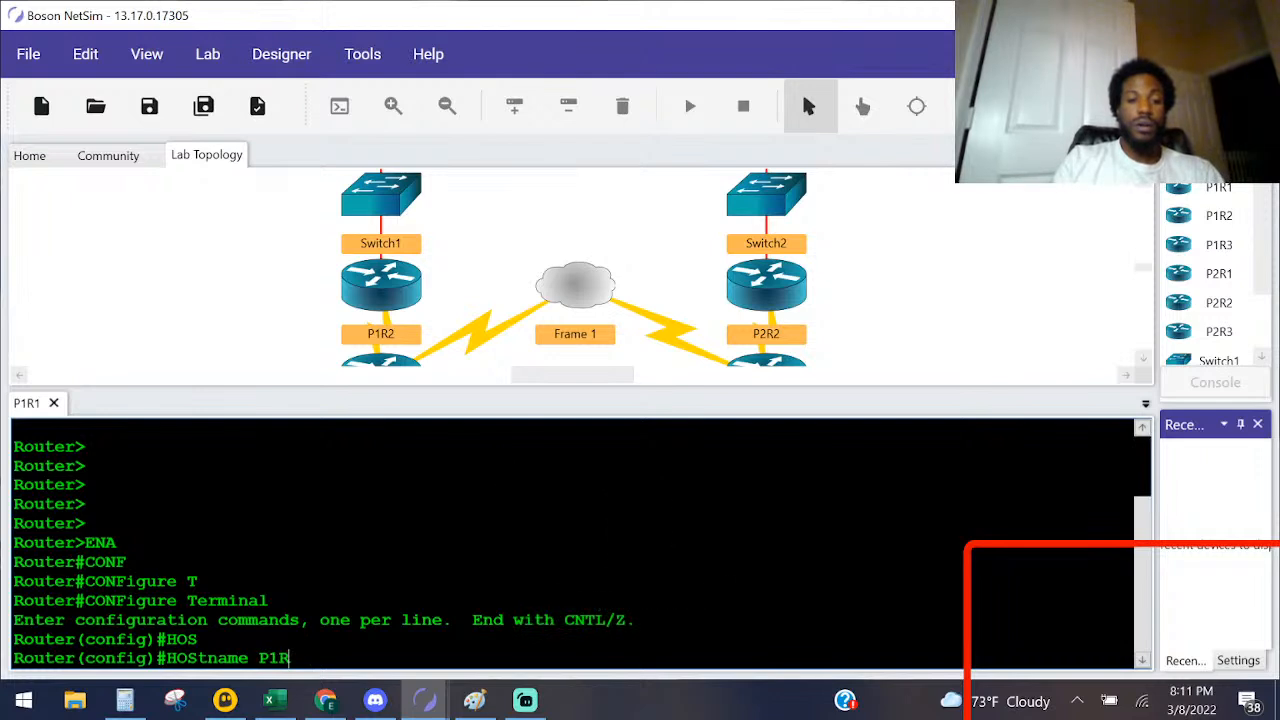
{"action": "key", "text": "Return"}
Step: Enter interface configuration mode for Serial 0/0 on P1R1
{"action": "type", "text": "IN"}
{"action": "key", "text": "Caps_Lock"}
{"action": "type", "text": "t"}
{"action": "key", "text": "Tab"}
{"action": "type", "text": "ser"}
{"action": "key", "text": "Tab"}
{"action": "type", "text": "0.0"}
{"action": "key", "text": "BackSpace"}
{"action": "type", "text": "0"}
{"action": "key", "text": "Return"}
Step: Assign IP address 192.168.1.33 with mask 255.255.255.240 to Serial 0/0, checking the IP Addresses table, and enable the interface with no shut
{"action": "type", "text": "ip"}
{"action": "key", "text": "BackSpace"}
{"action": "key", "text": "BackSpace"}
{"action": "type", "text": "ipad"}
{"action": "key", "text": "BackSpace"}
{"action": "key", "text": "BackSpace"}
{"action": "key", "text": "BackSpace"}
{"action": "type", "text": "i"}
{"action": "key", "text": "BackSpace"}
{"action": "type", "text": "p ad"}
{"action": "key", "text": "Tab"}
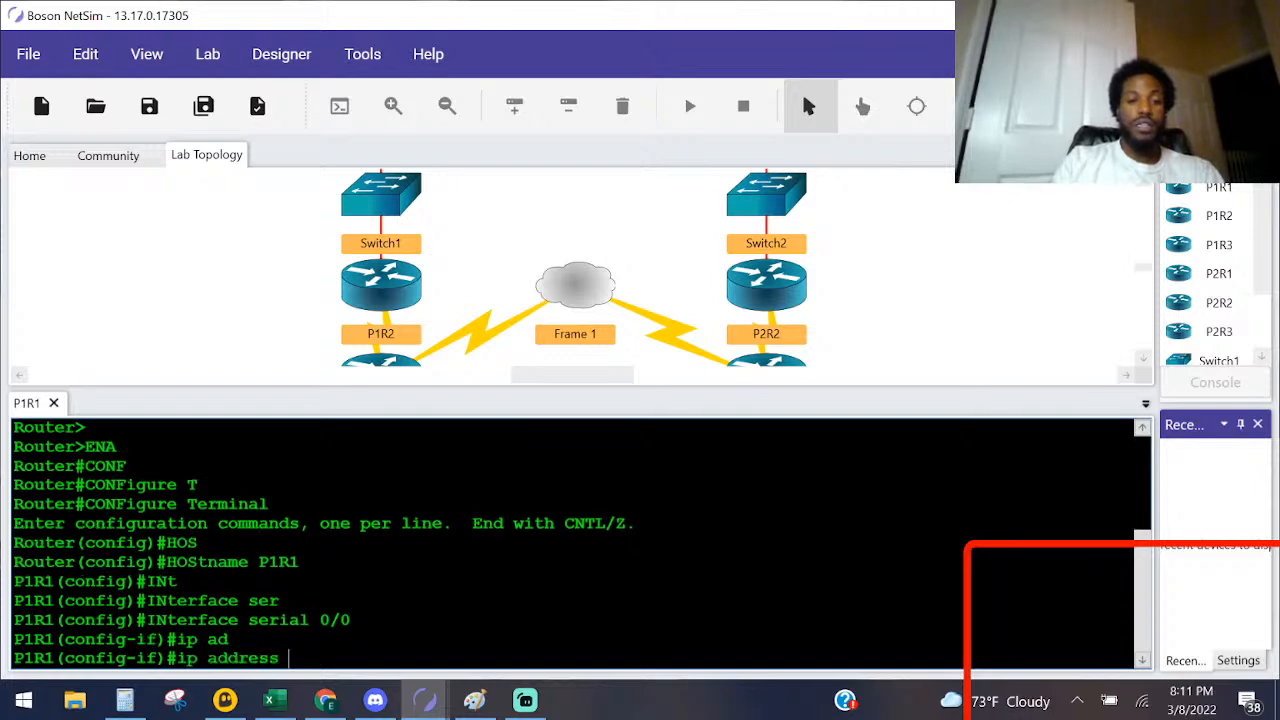
{"action": "key", "text": "alt+Tab"}
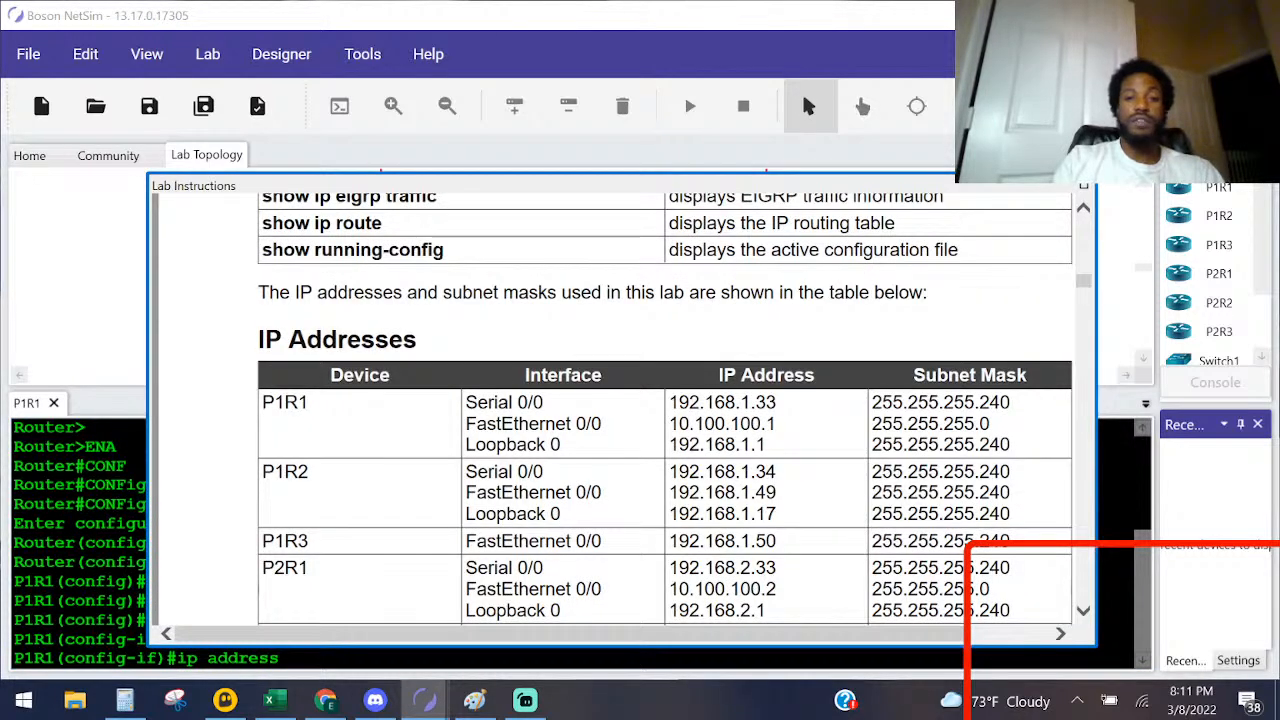
{"action": "key", "text": "alt+Tab"}
{"action": "type", "text": "192.168.1."}
{"action": "key", "text": "alt+Tab"}
{"action": "key", "text": "alt+Tab"}
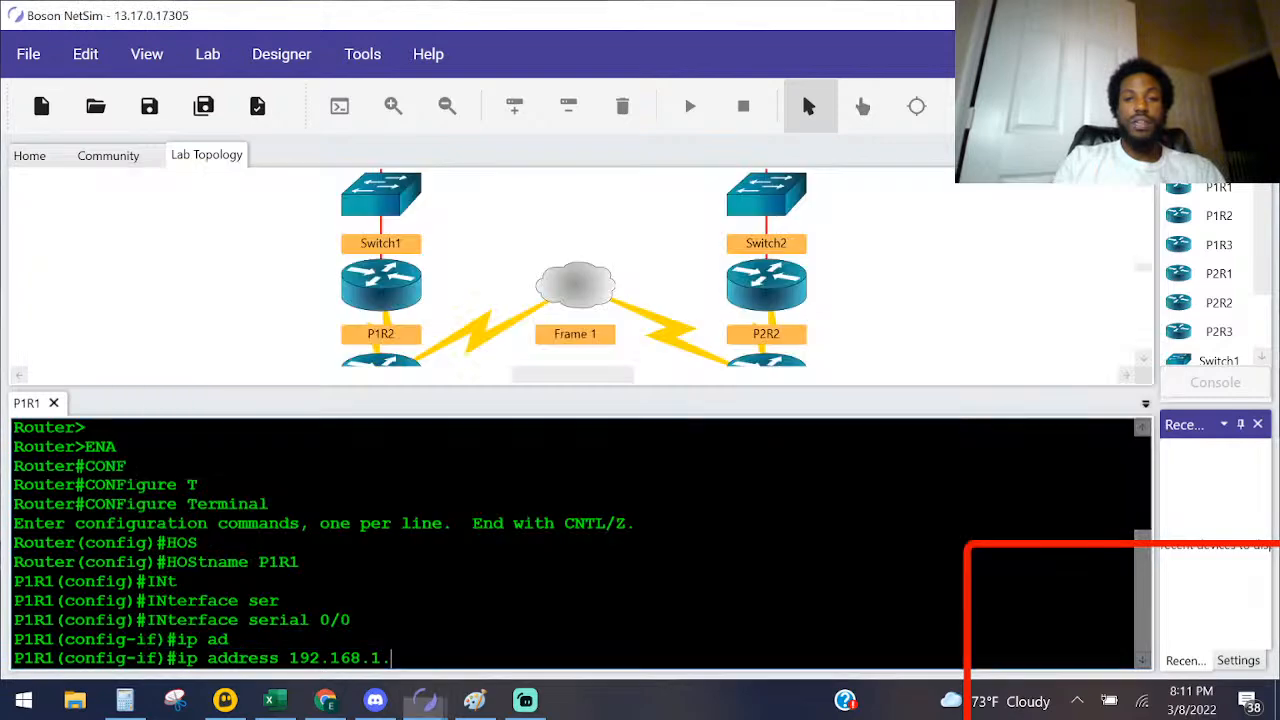
{"action": "type", "text": "33 "}
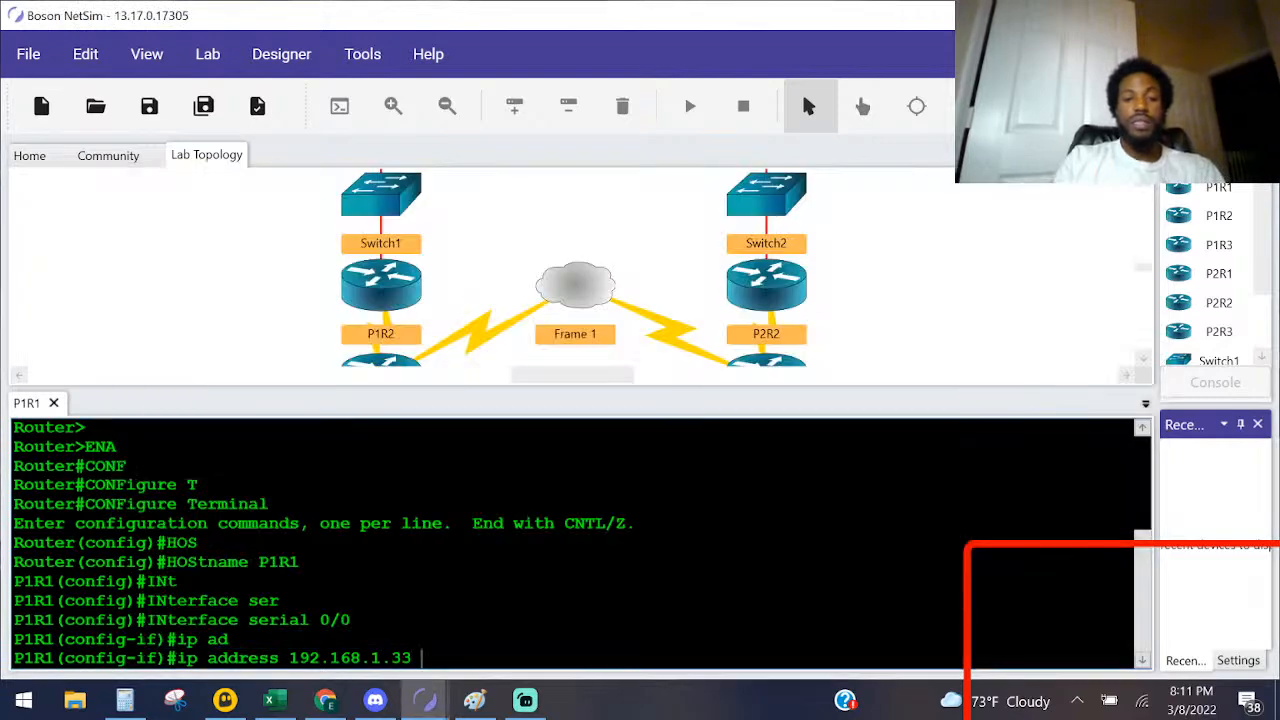
{"action": "type", "text": "255.255.255."}
{"action": "key", "text": "alt+Tab"}
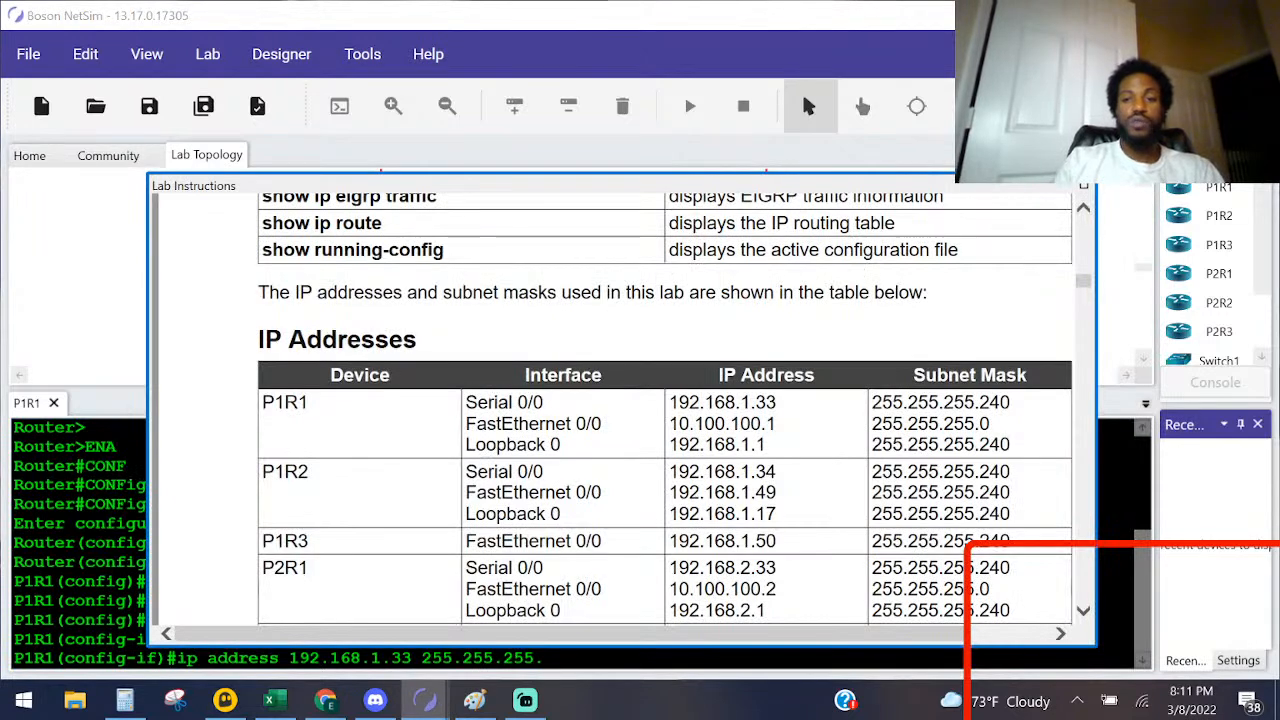
{"action": "key", "text": "alt+Tab"}
{"action": "type", "text": "24"}
{"action": "key", "text": "Return"}
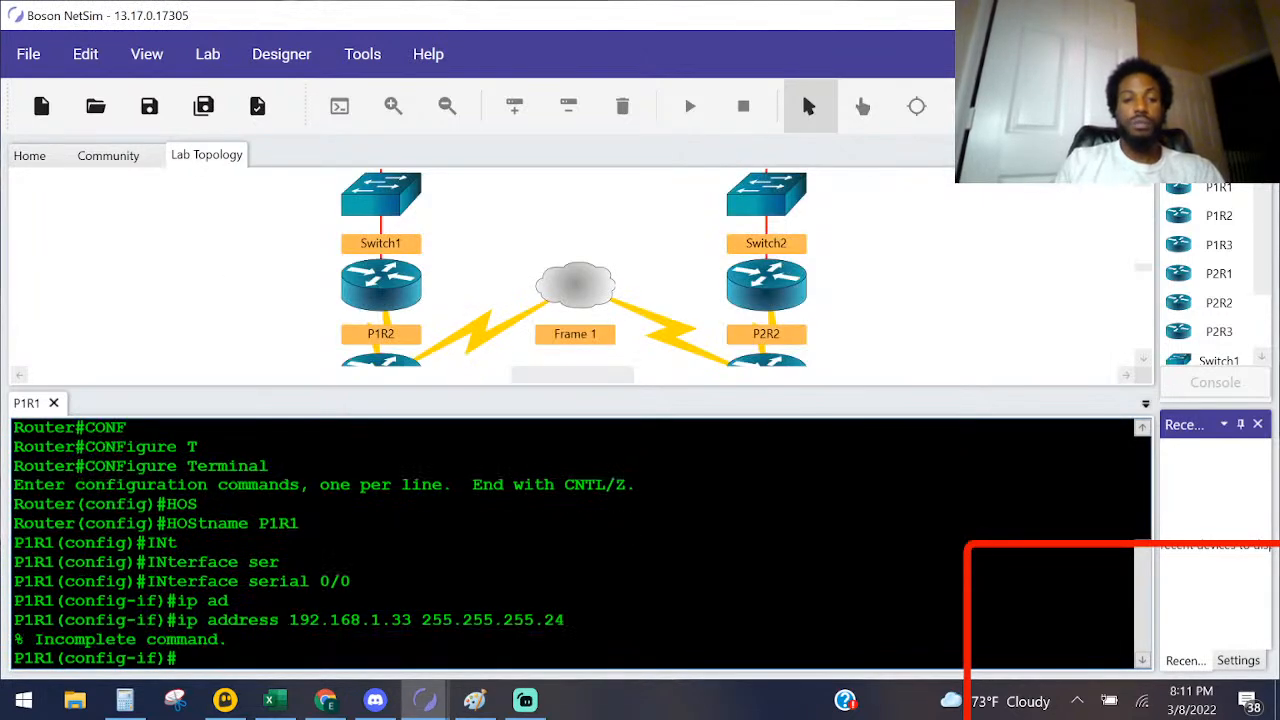
{"action": "key", "text": "Up"}
{"action": "type", "text": "0"}
{"action": "key", "text": "Return"}
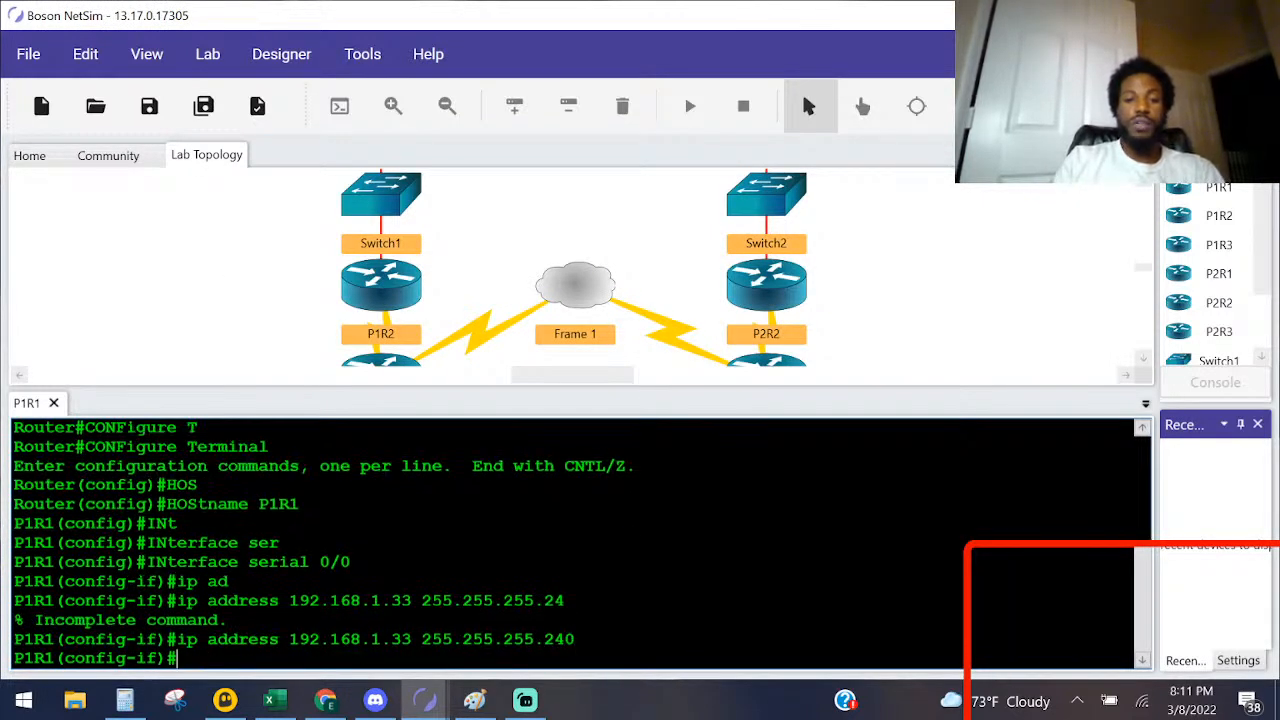
{"action": "type", "text": "no shut"}
{"action": "key", "text": "Return"}
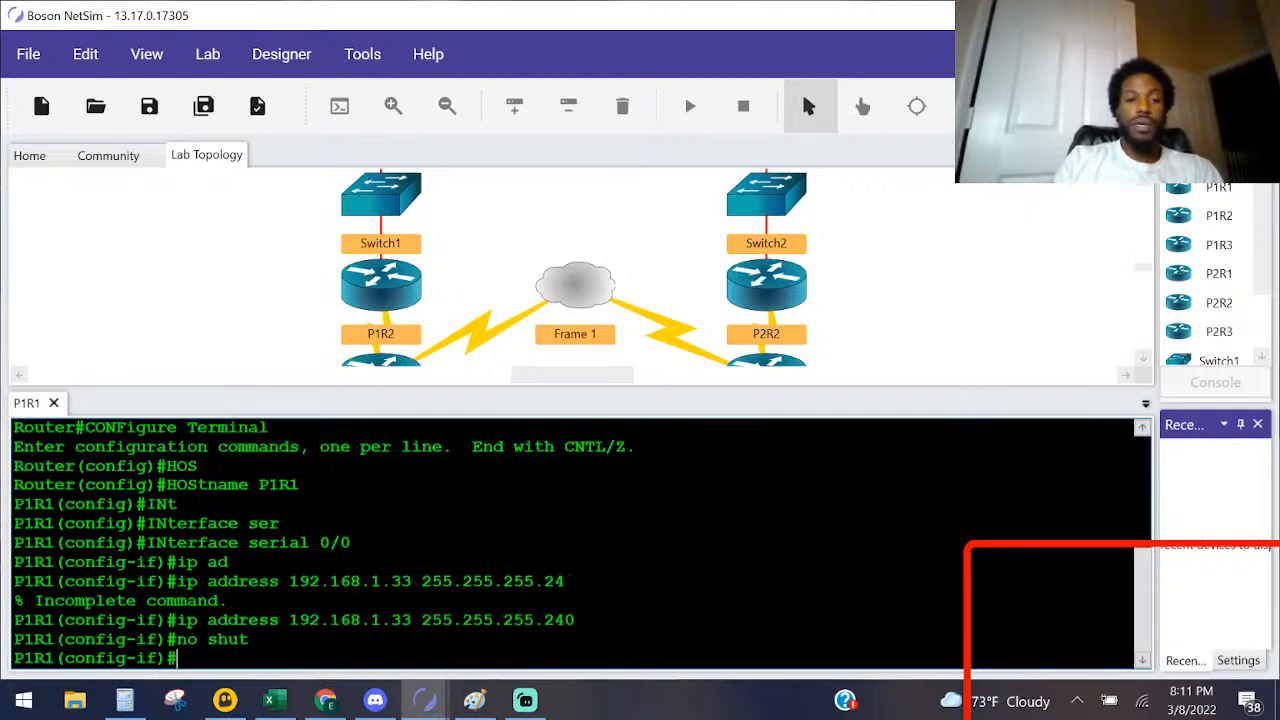
Step: On the Paint diagram, undo the P1R1 circle and mark that router's S0/0 label, Loopback 0 address and Fa0/0 address in red
{"action": "key", "text": "alt+Tab"}
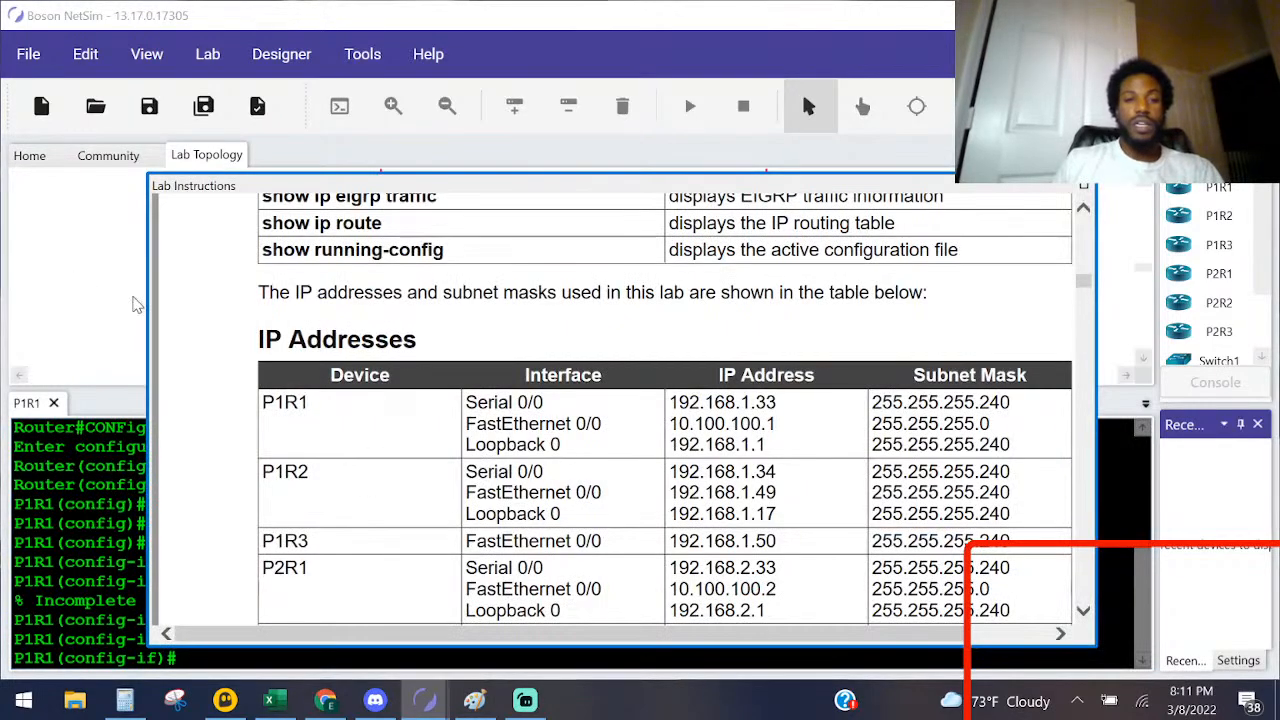
{"action": "key", "text": "alt+Tab"}
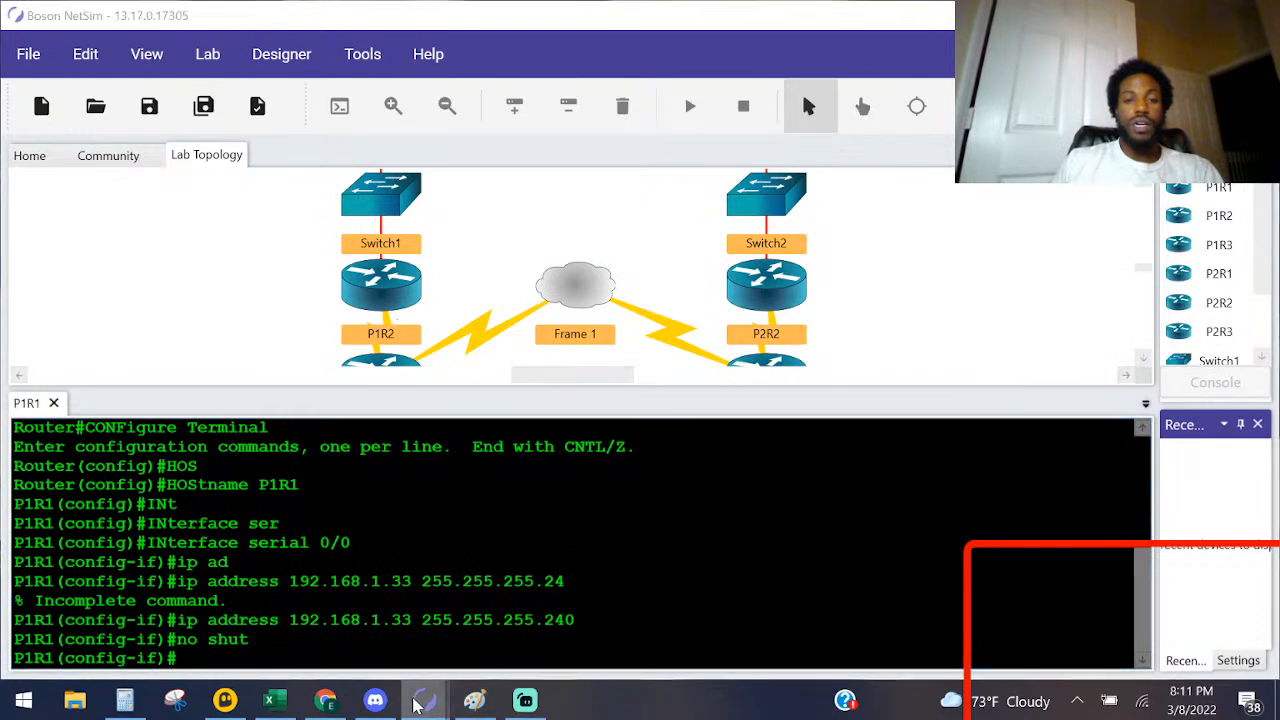
{"action": "mouse_move", "coordinate": [425, 700]}
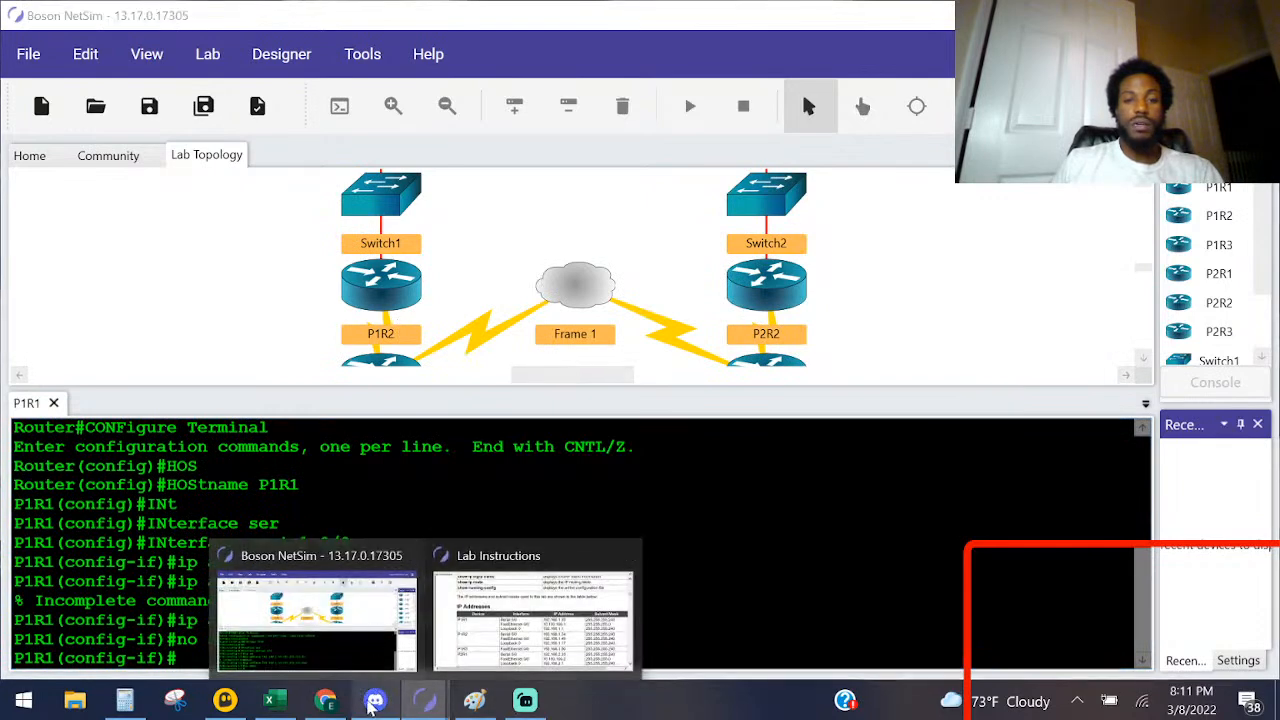
{"action": "left_click", "coordinate": [474, 700]}
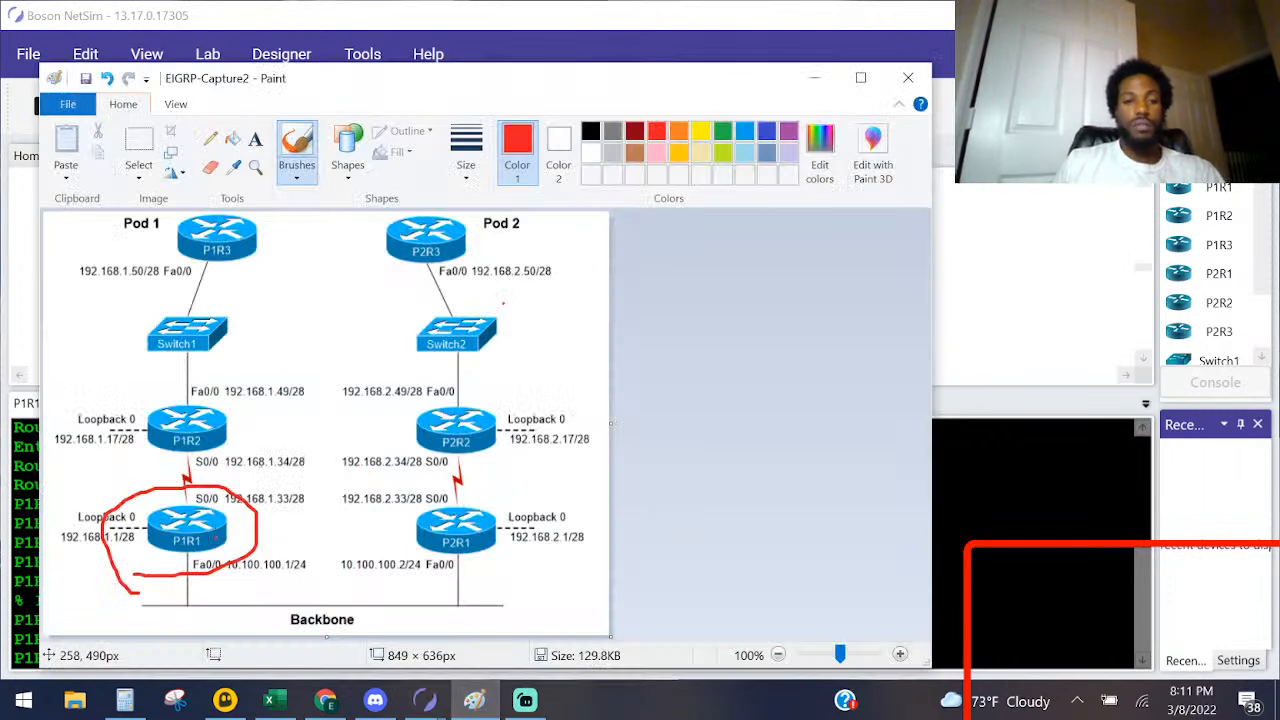
{"action": "key", "text": "ctrl+z"}
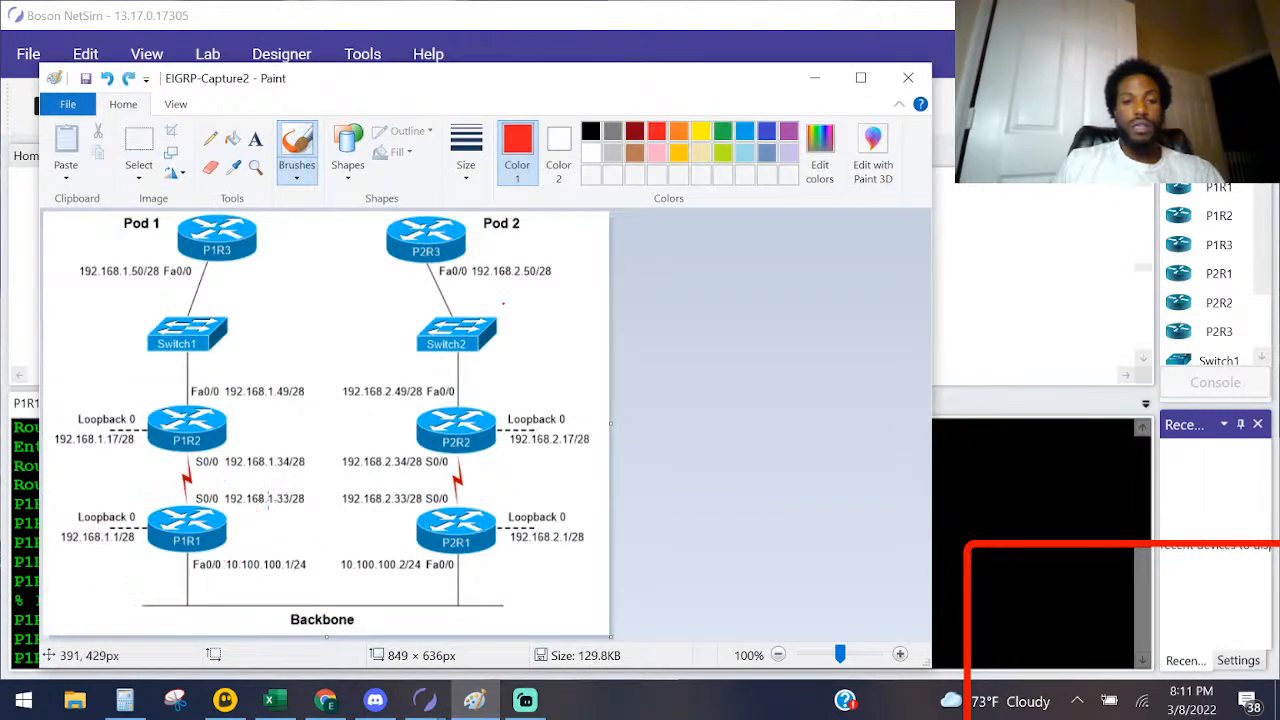
{"action": "mouse_move", "coordinate": [172, 507]}
{"action": "left_mouse_down"}
{"action": "mouse_move", "coordinate": [228, 508]}
{"action": "mouse_move", "coordinate": [165, 494]}
{"action": "mouse_move", "coordinate": [176, 504]}
{"action": "left_mouse_up"}
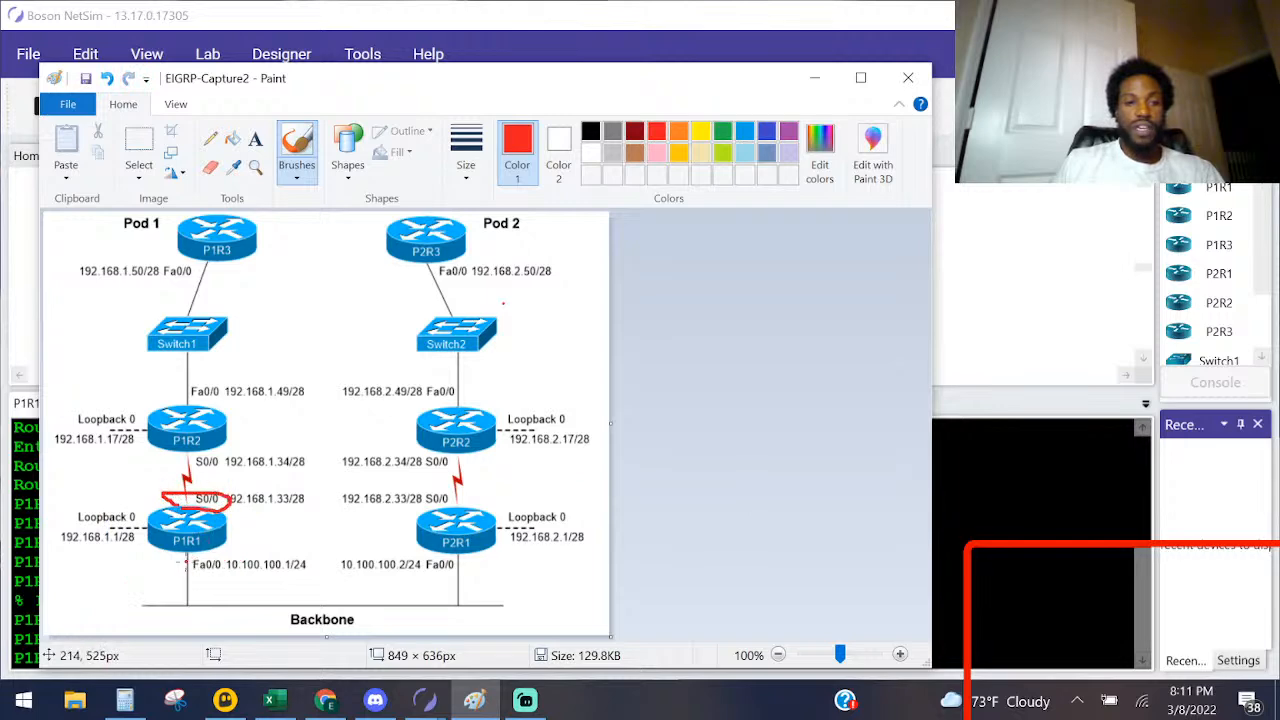
{"action": "mouse_move", "coordinate": [118, 500]}
{"action": "left_mouse_down"}
{"action": "mouse_move", "coordinate": [52, 534]}
{"action": "mouse_move", "coordinate": [130, 556]}
{"action": "mouse_move", "coordinate": [104, 486]}
{"action": "left_mouse_up"}
{"action": "left_click_drag", "start_coordinate": [210, 580], "coordinate": [314, 574]}
Step: Enter Loopback 0 interface configuration in the P1R1 console and start its ip address command
{"action": "key", "text": "alt+Tab"}
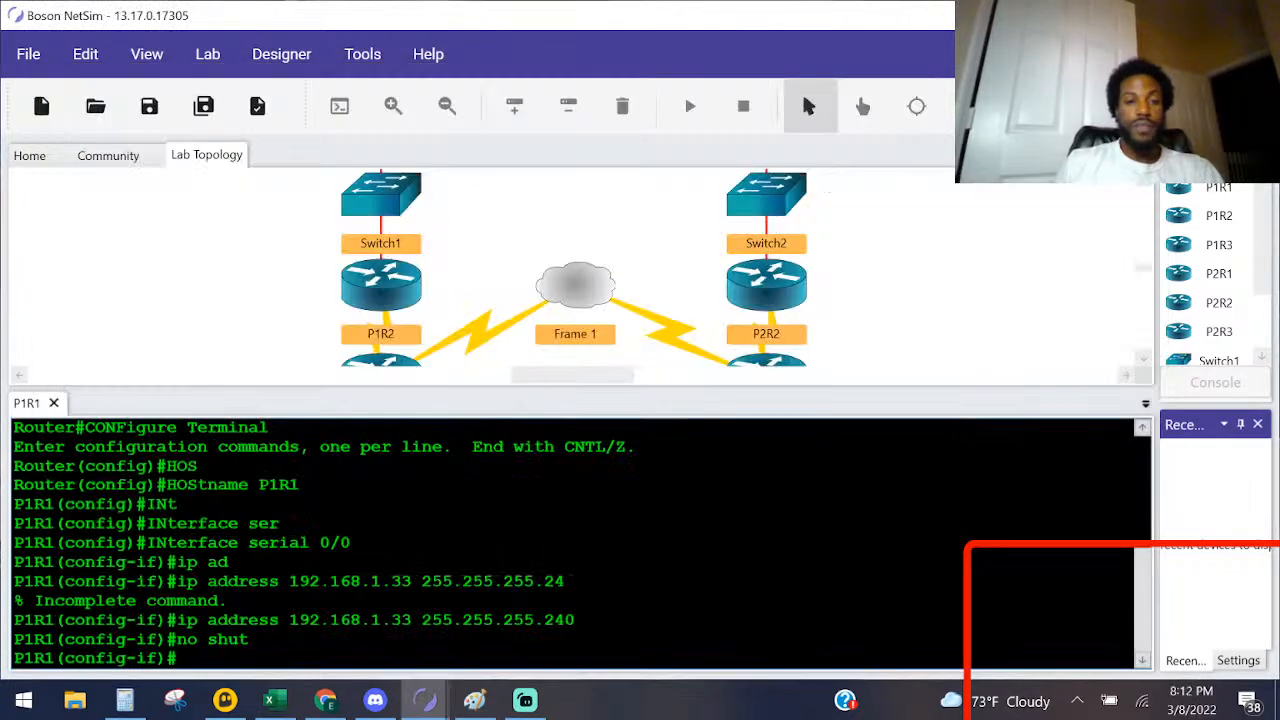
{"action": "type", "text": "int"}
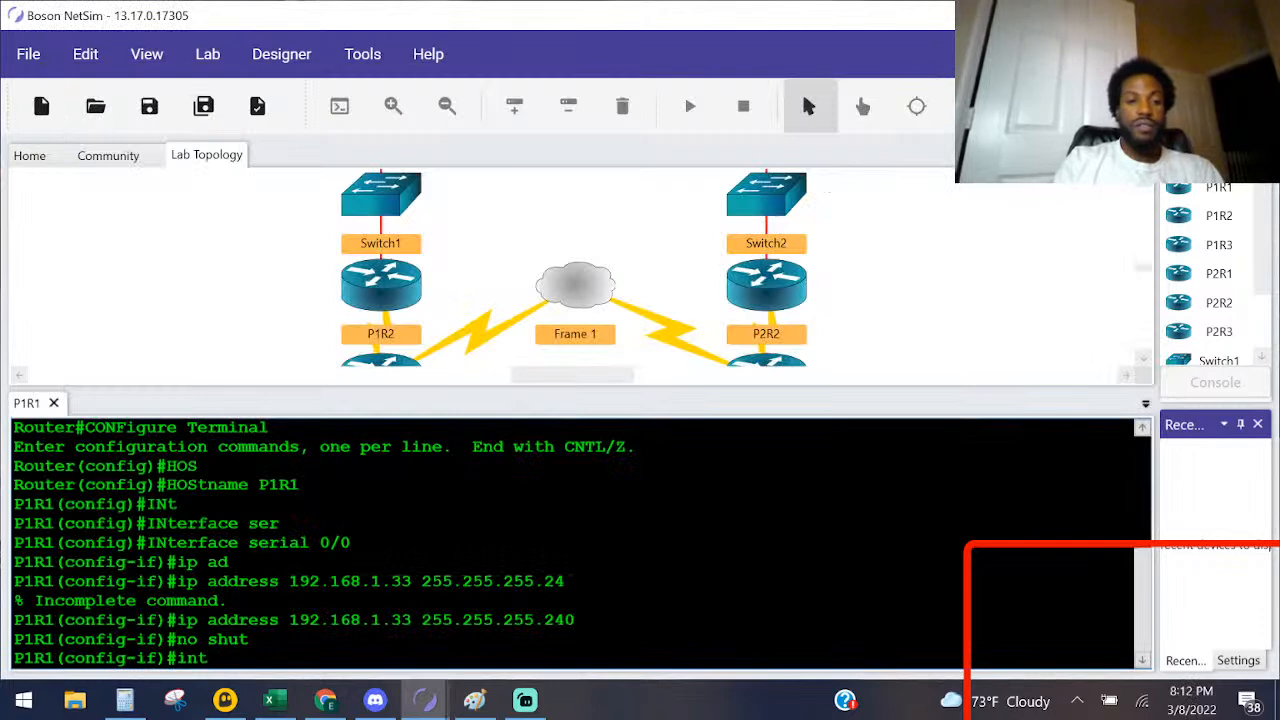
{"action": "type", "text": " loop"}
{"action": "type", "text": "0"}
{"action": "key", "text": "Return"}
{"action": "type", "text": "ip add"}
{"action": "key", "text": "Tab"}
Step: Undo the three red marks on the Paint diagram and underline P1R1's Loopback 0 address, 192.168.1.1/28
{"action": "key", "text": "alt+Tab"}
{"action": "key", "text": "alt+Tab"}
{"action": "key", "text": "Tab"}
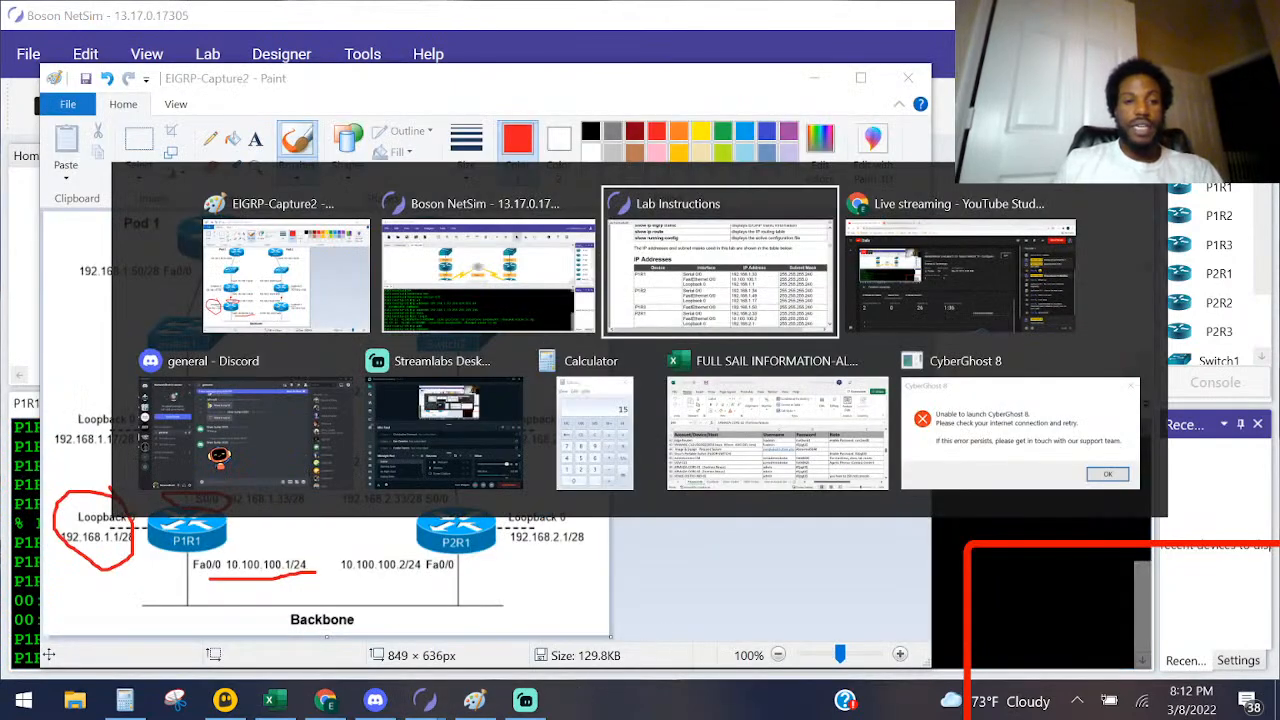
{"action": "key", "text": "alt+Tab"}
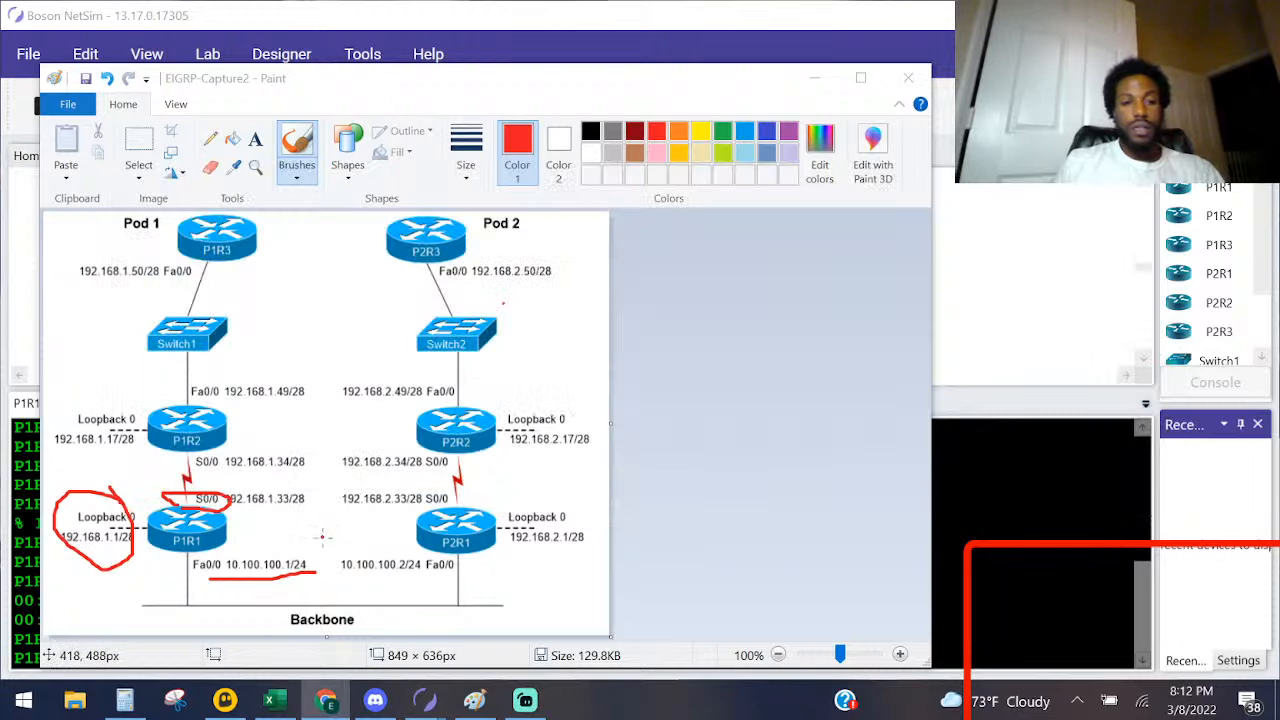
{"action": "left_click", "coordinate": [679, 491]}
{"action": "key", "text": "ctrl+z"}
{"action": "key", "text": "ctrl+z"}
{"action": "key", "text": "ctrl+z"}
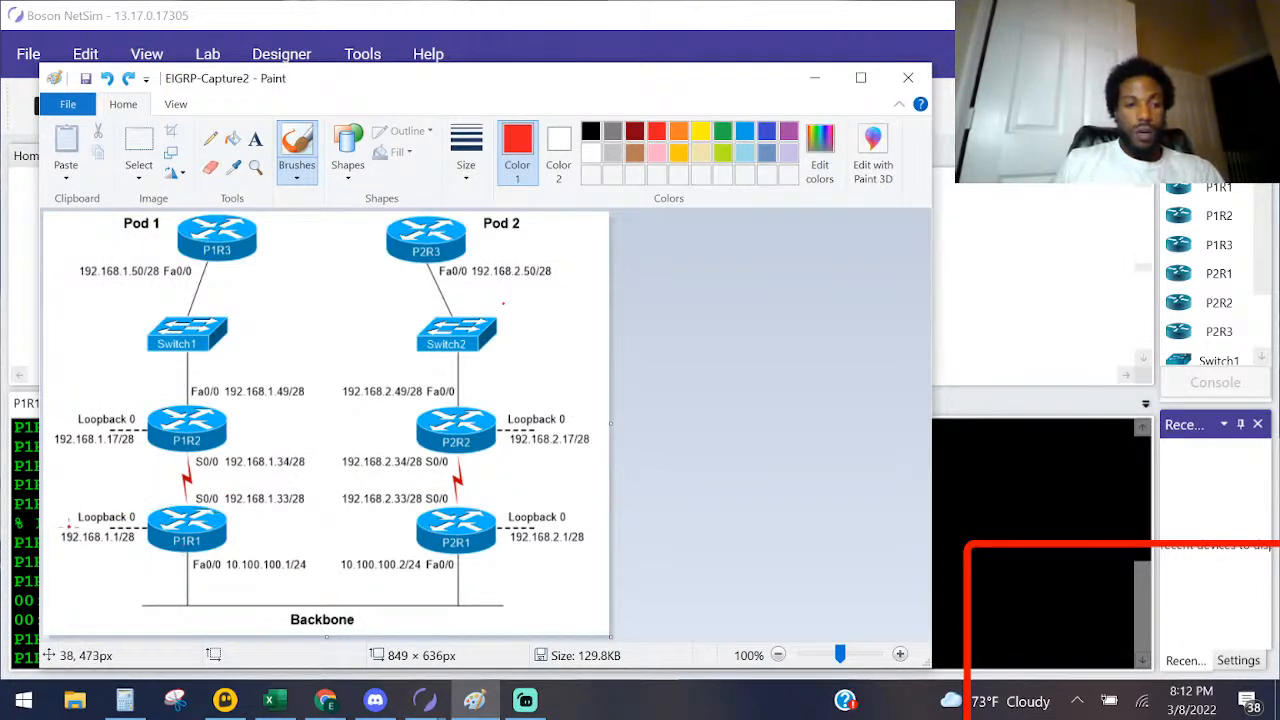
{"action": "left_click_drag", "start_coordinate": [68, 544], "coordinate": [134, 552]}
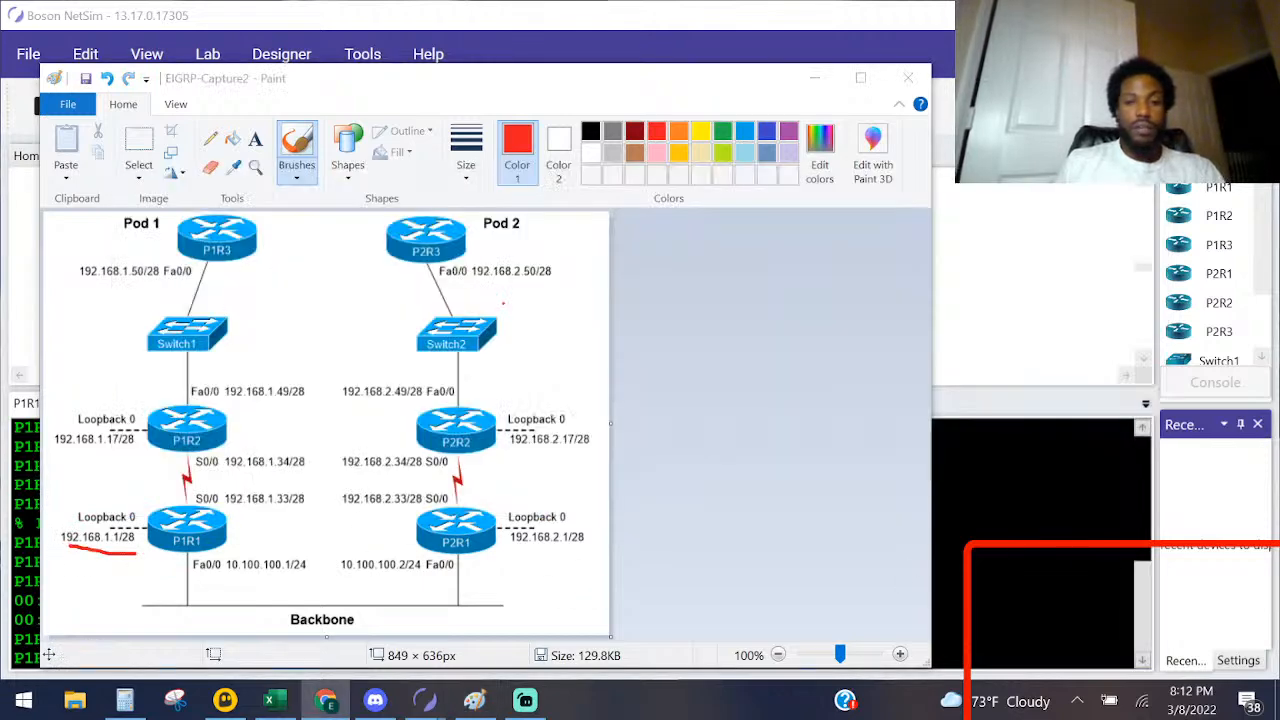
Step: Back in the P1R1 console, assign IP address 192.168.1.1 with mask 255.255.255.240 to Loopback 0, checking the address on the Paint diagram
{"action": "left_click", "coordinate": [425, 700]}
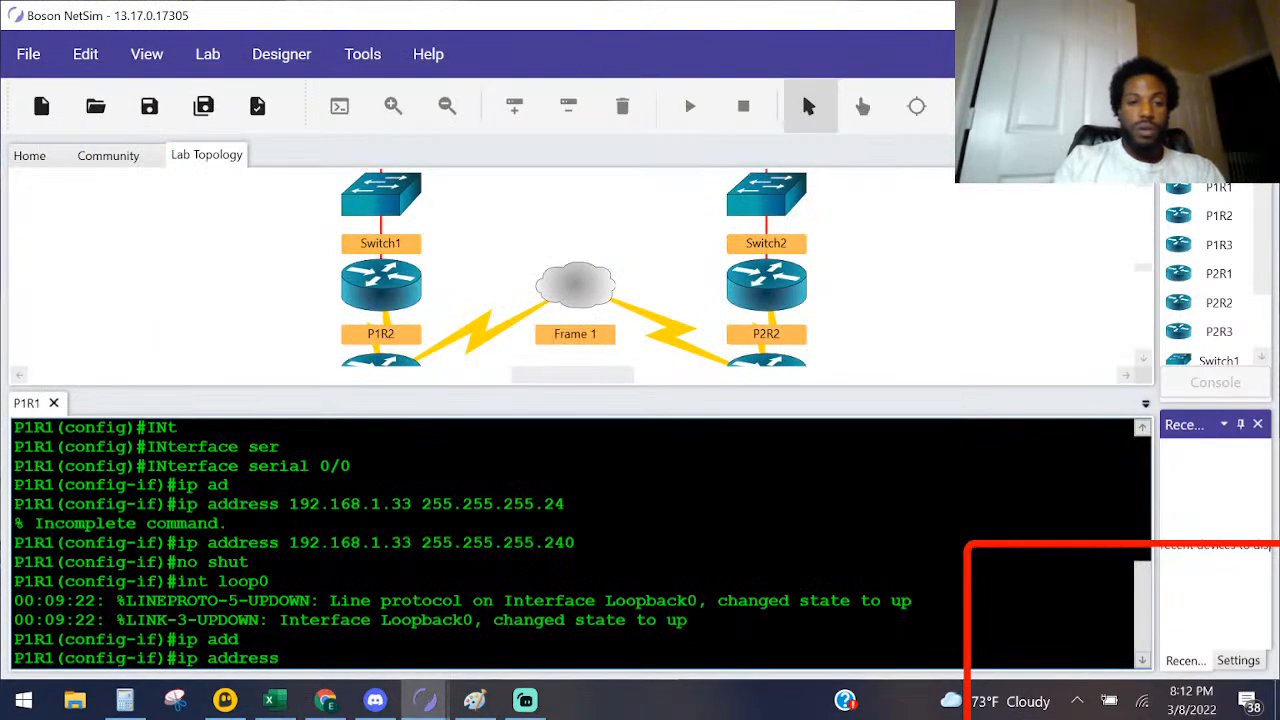
{"action": "type", "text": "192."}
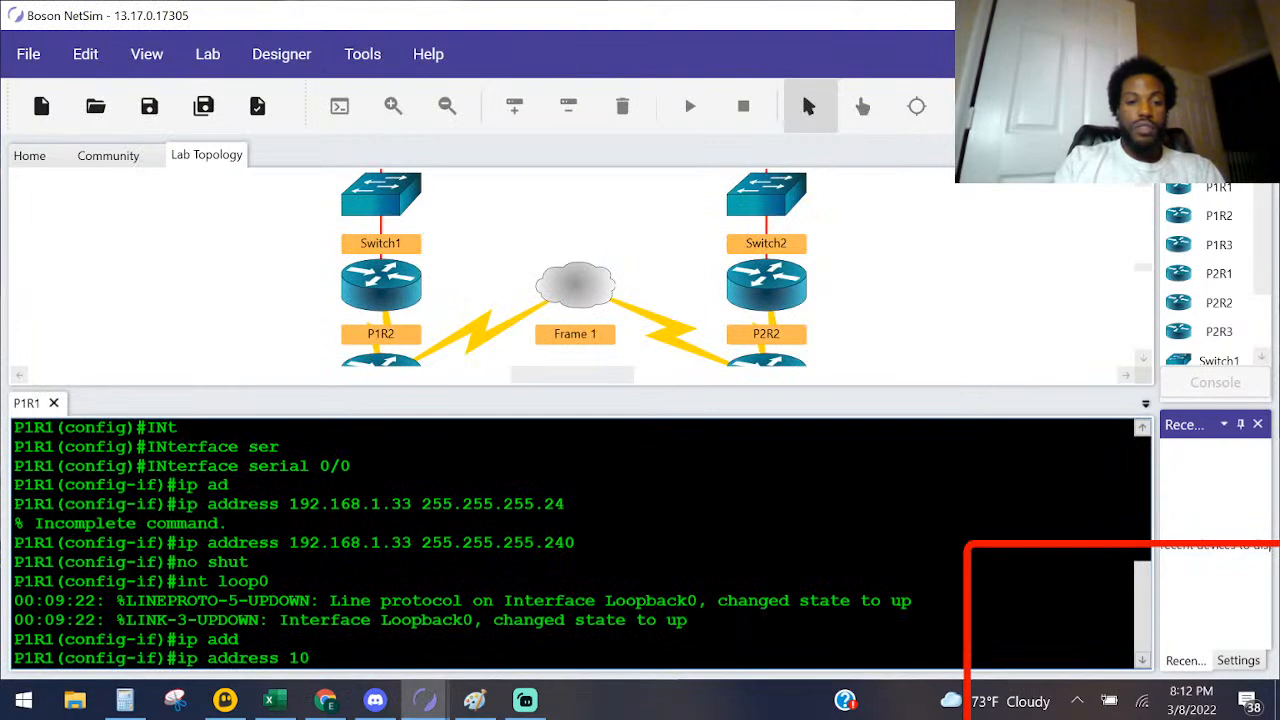
{"action": "type", "text": "168.1."}
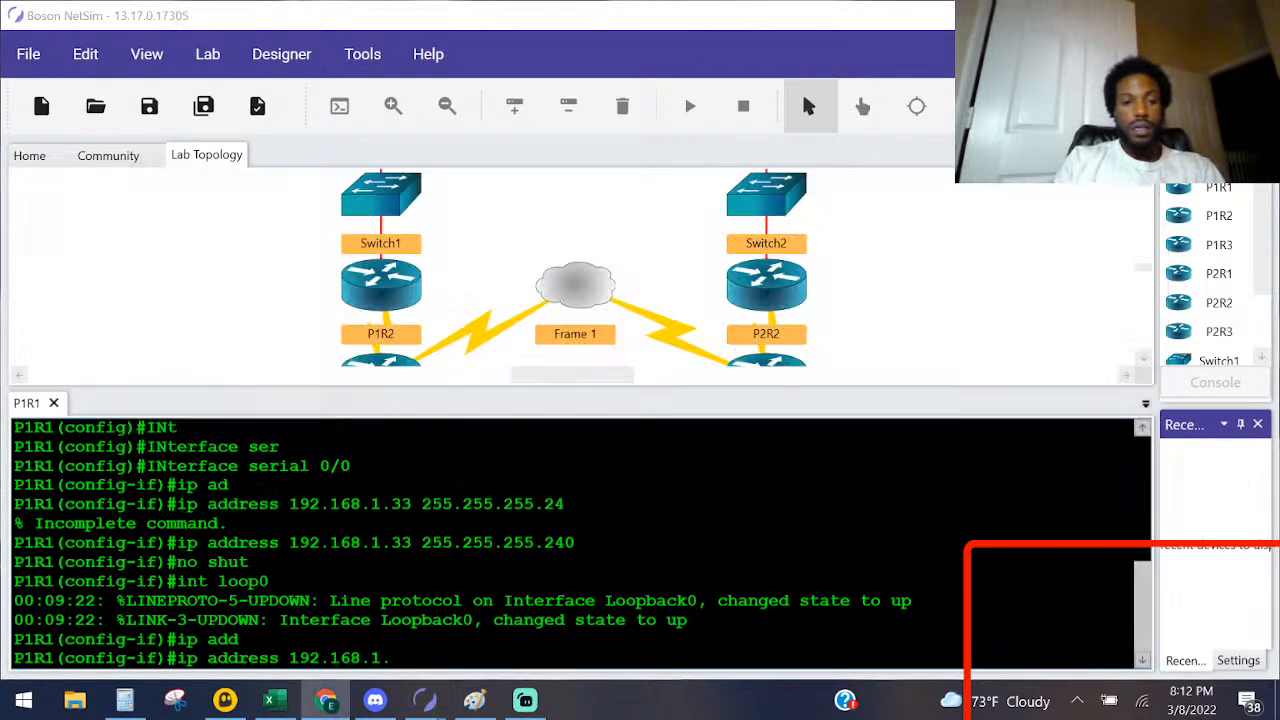
{"action": "key", "text": "alt+Tab"}
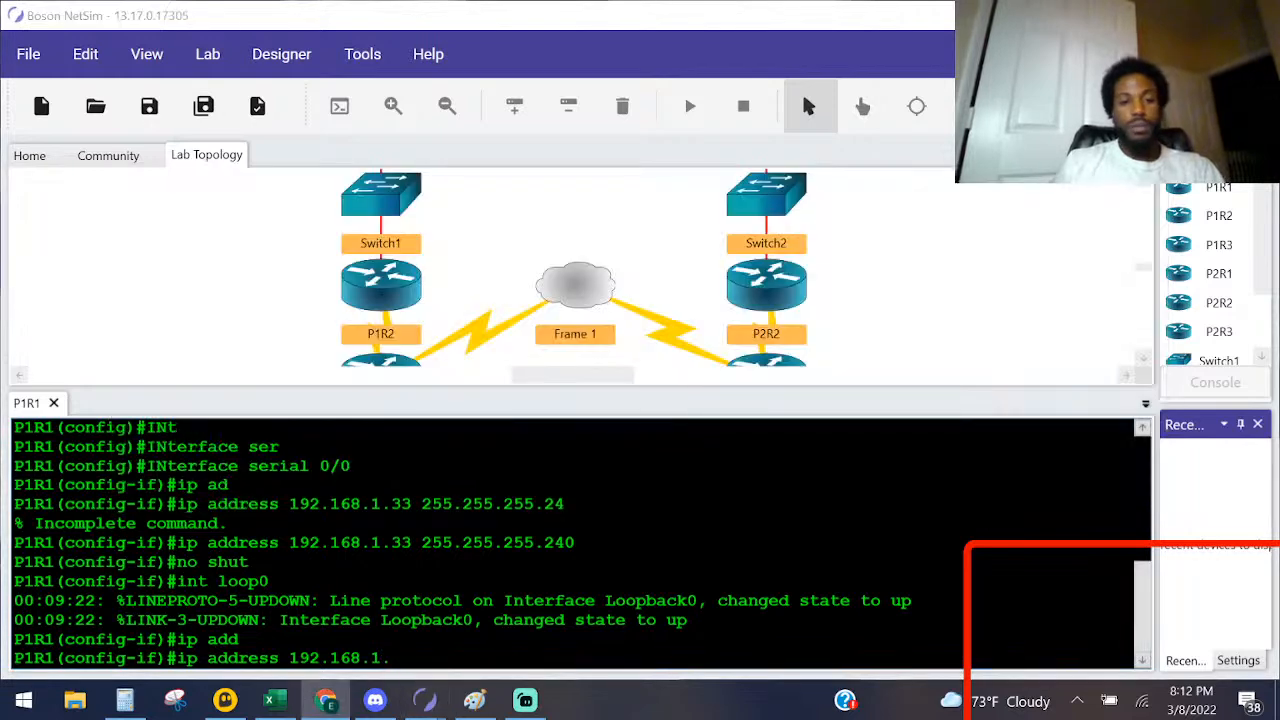
{"action": "left_click", "coordinate": [474, 701]}
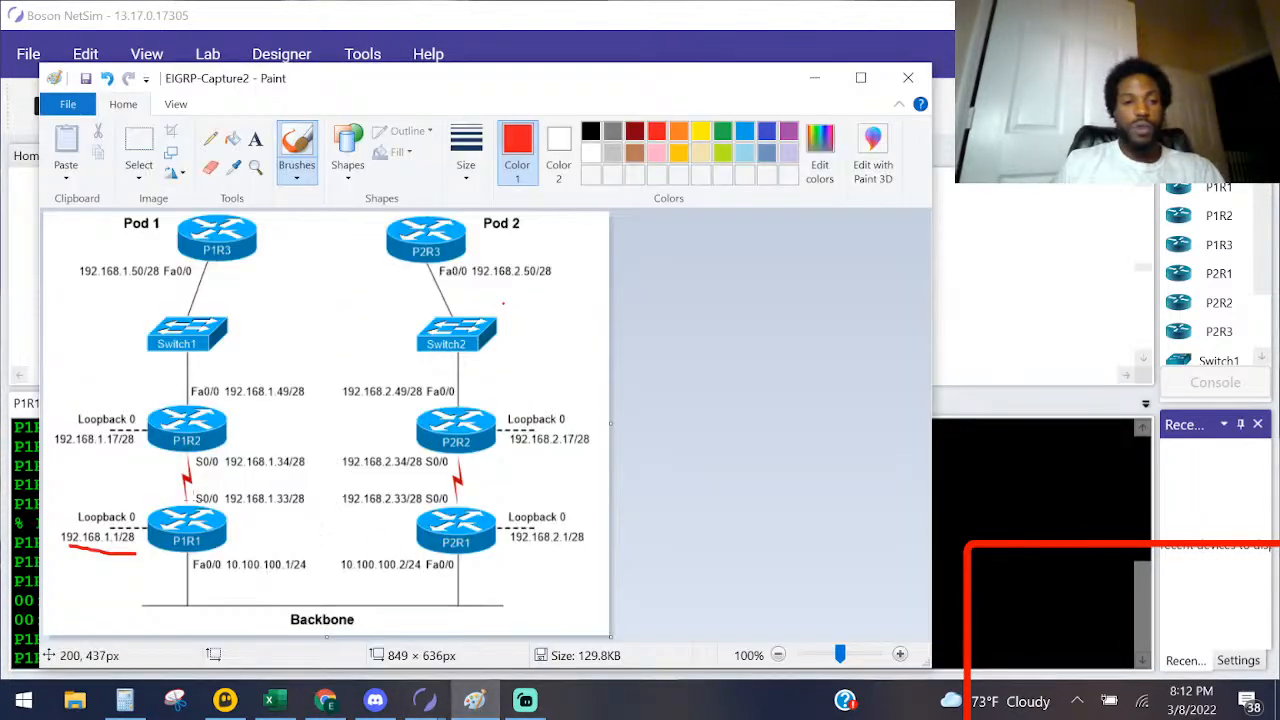
{"action": "left_click", "coordinate": [1122, 610]}
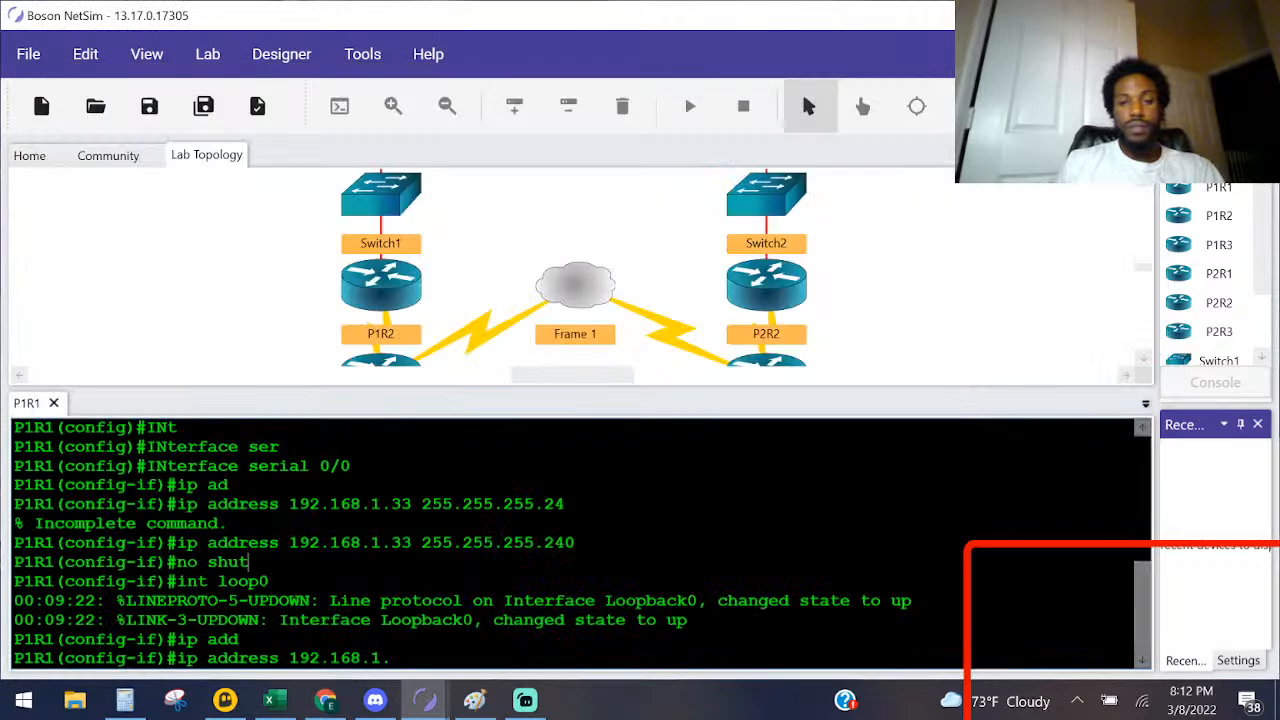
{"action": "type", "text": "1 "}
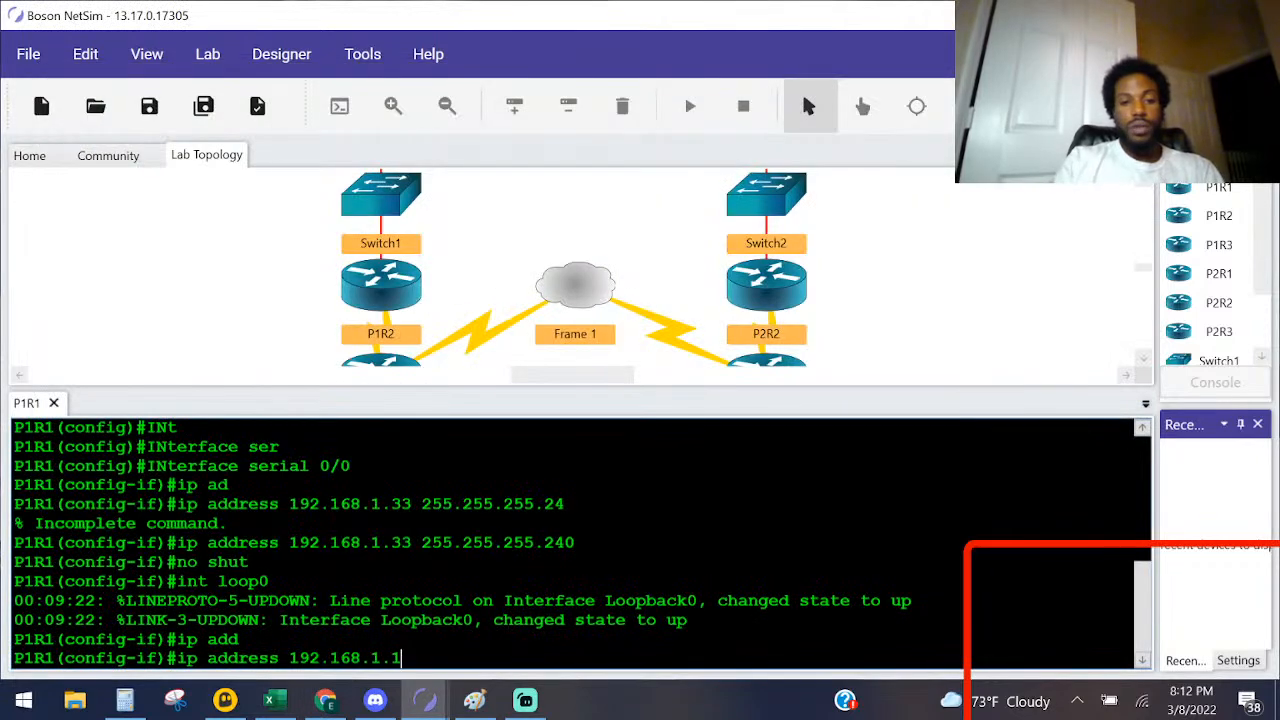
{"action": "type", "text": "255"}
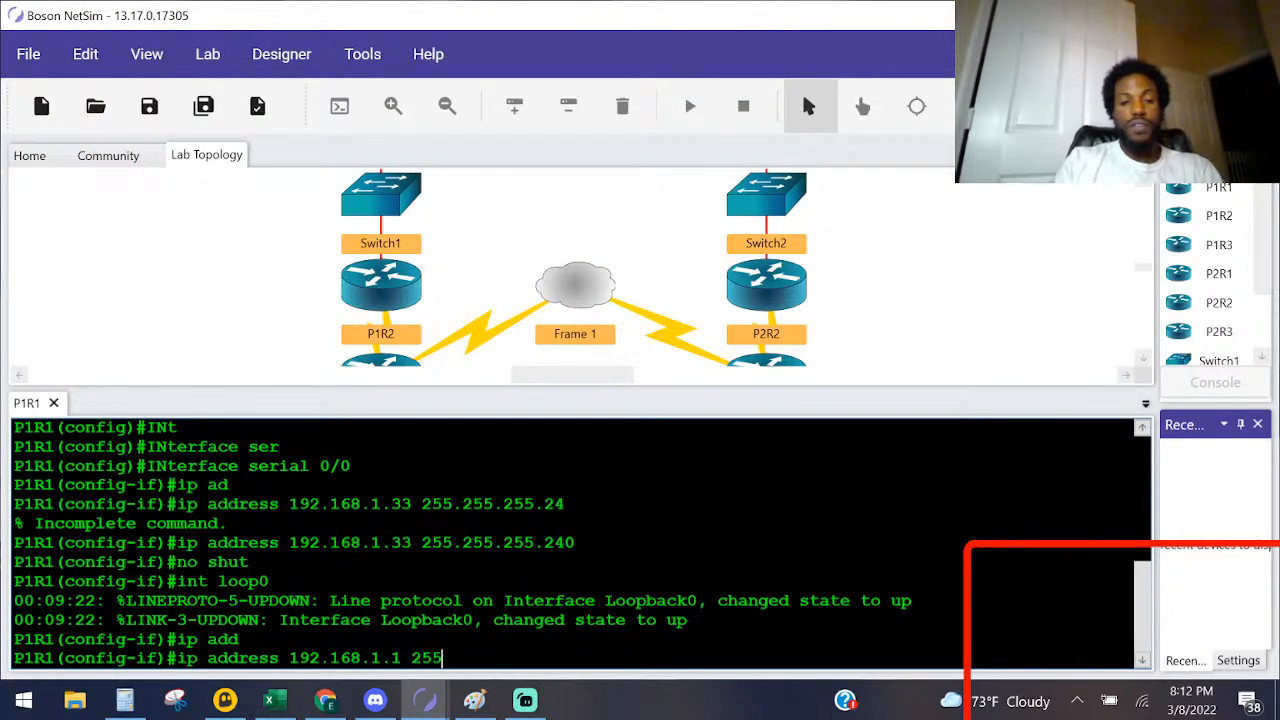
{"action": "type", "text": ".255.255."}
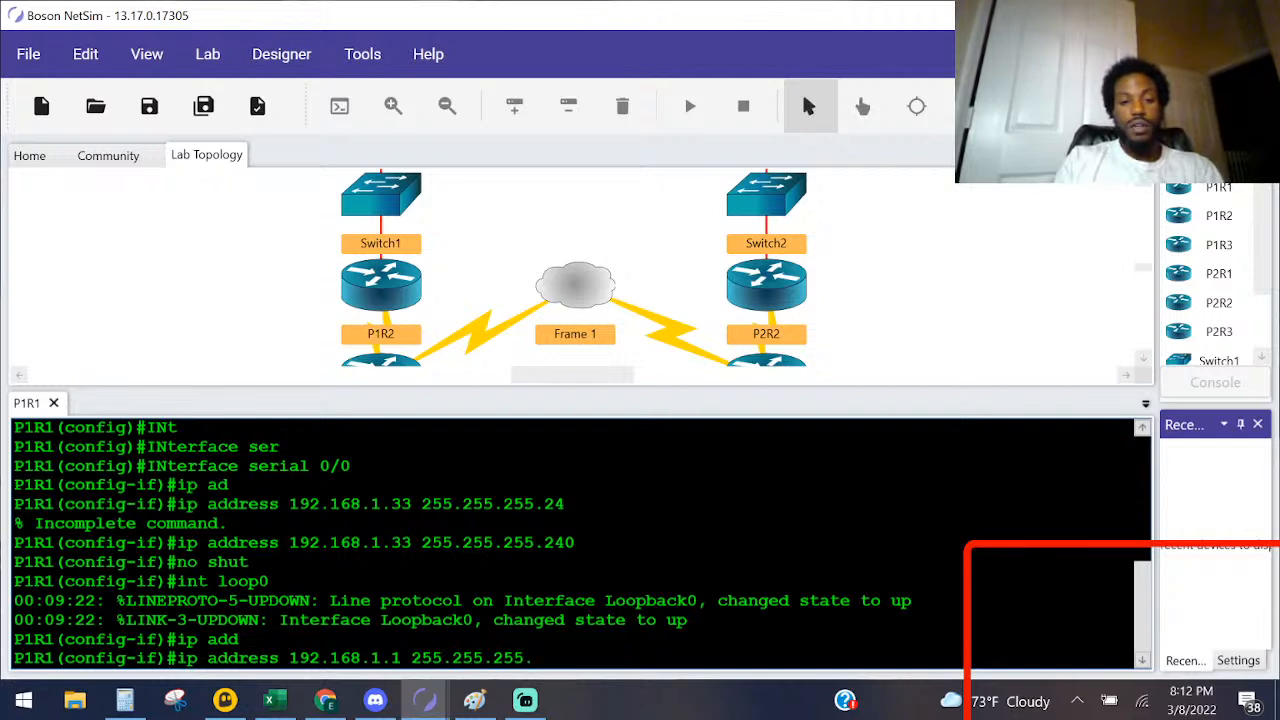
{"action": "type", "text": "240"}
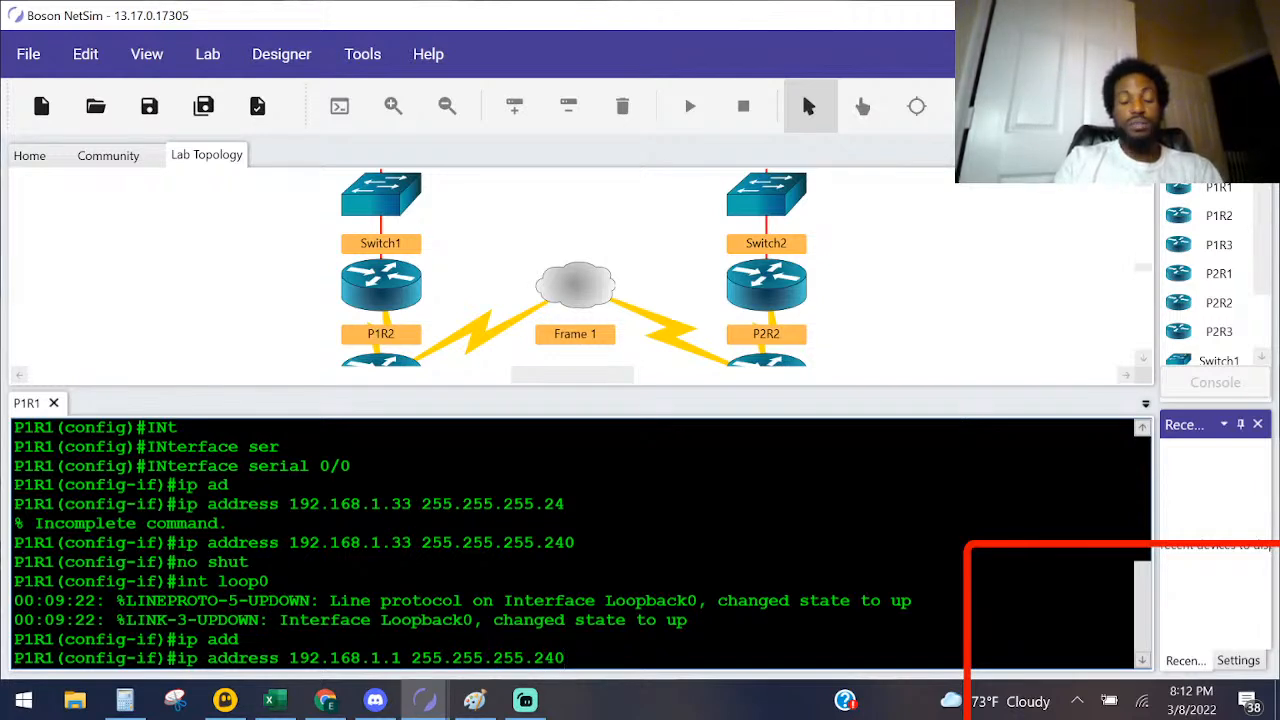
{"action": "key", "text": "Return"}
Step: Enable P1R1's Loopback 0 interface with no shut
{"action": "type", "text": "no sht"}
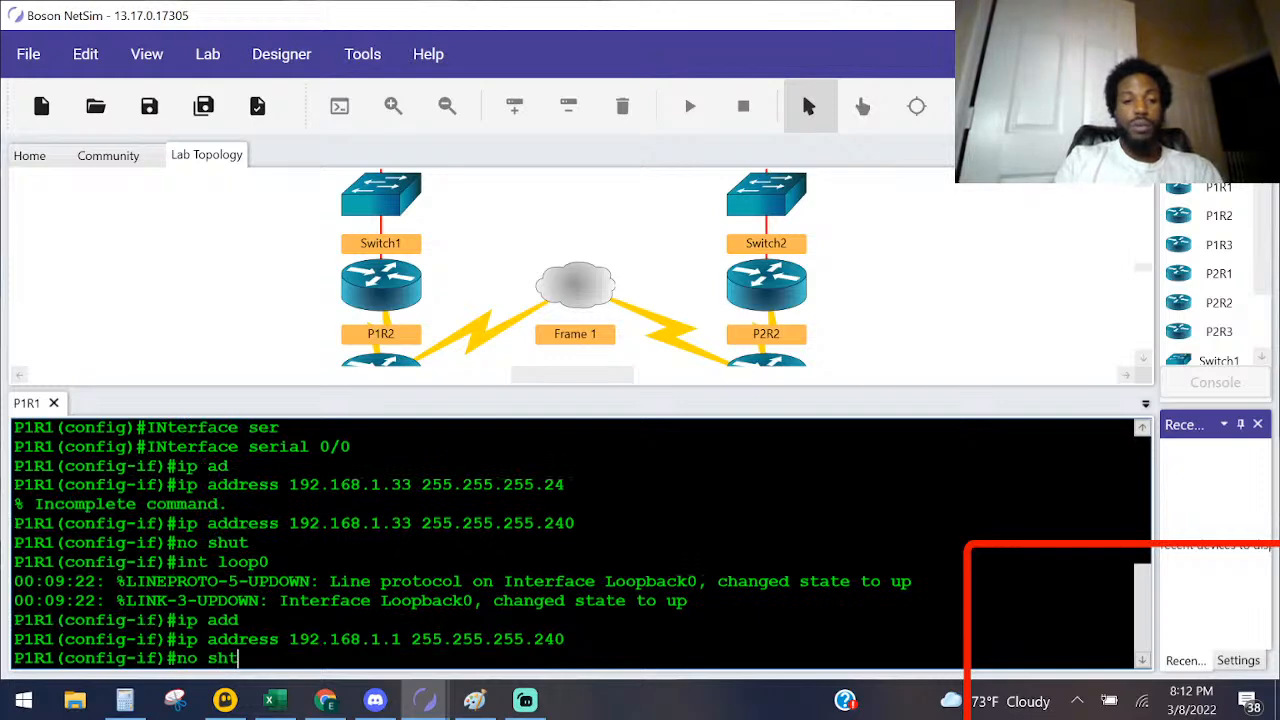
{"action": "key", "text": "BackSpace"}
{"action": "type", "text": "ut"}
{"action": "key", "text": "Return"}
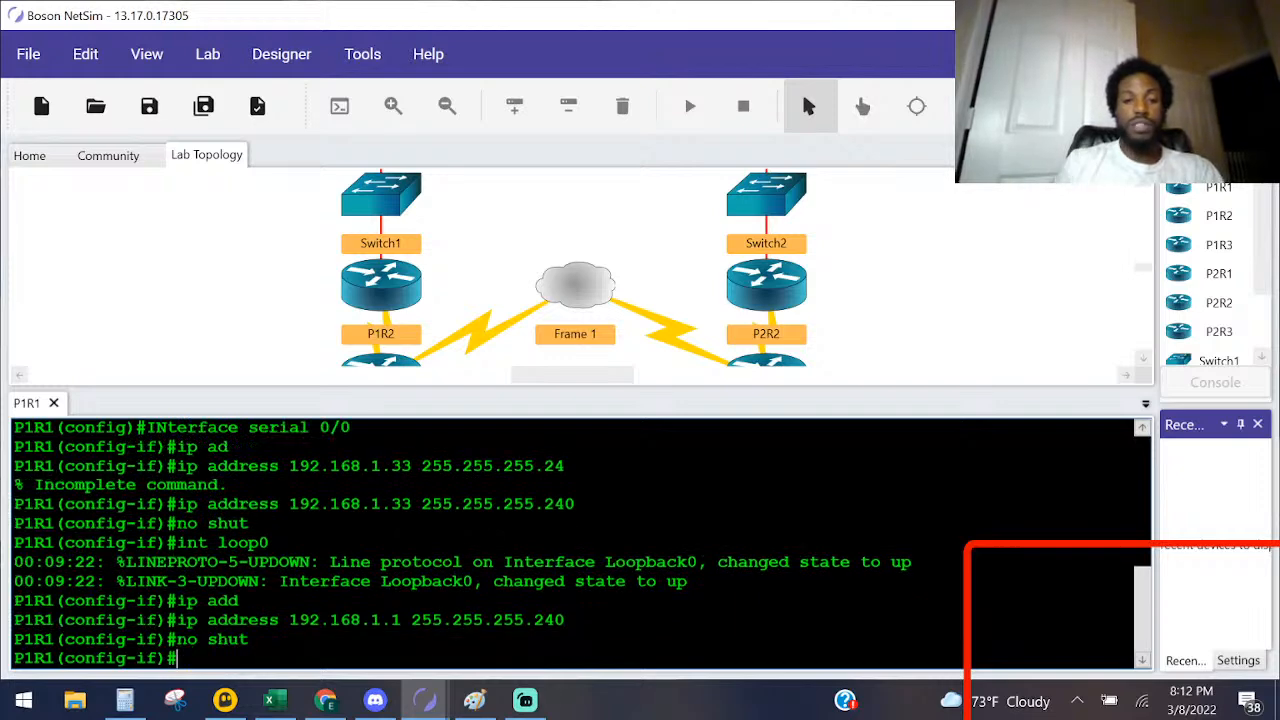
{"action": "left_click_drag", "start_coordinate": [692, 582], "coordinate": [483, 582]}
{"action": "left_click", "coordinate": [250, 639]}
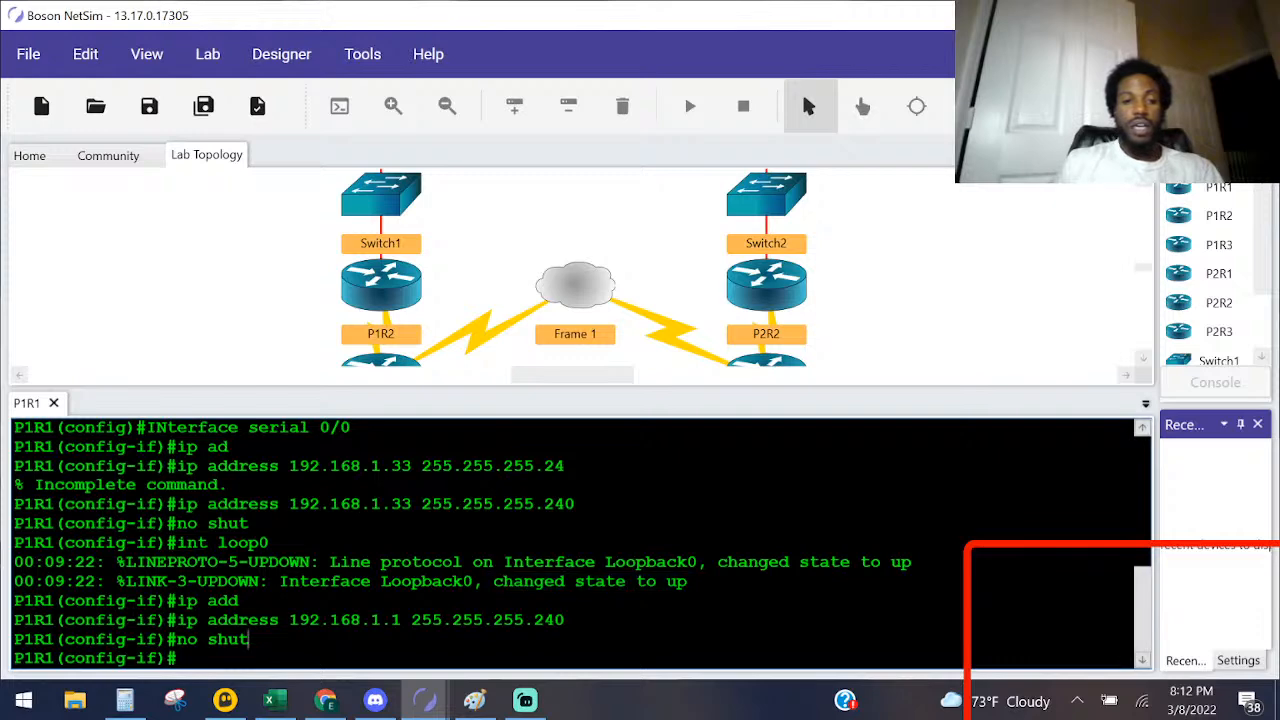
Step: Switch to the Paint diagram and underline P1R1's Fa0/0 address, 10.100.100.1/24, in red
{"action": "key", "text": "alt+Tab"}
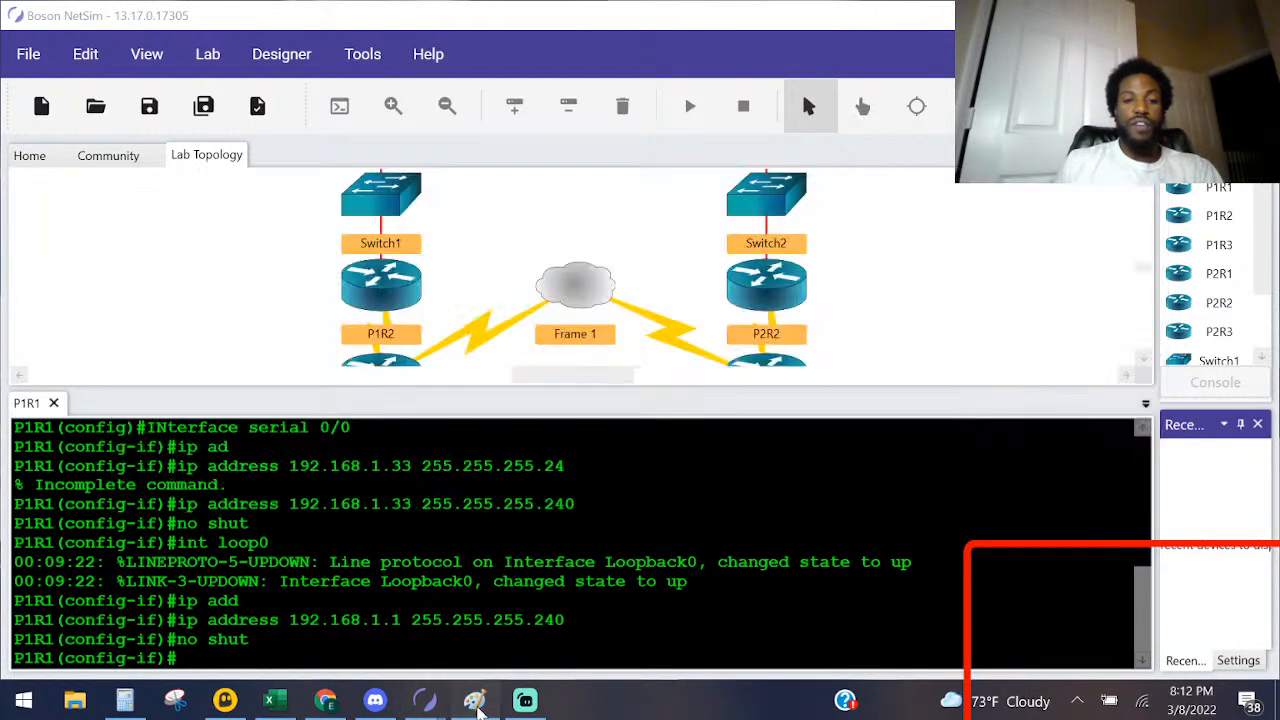
{"action": "left_click", "coordinate": [476, 702]}
{"action": "left_click_drag", "start_coordinate": [217, 579], "coordinate": [313, 578]}
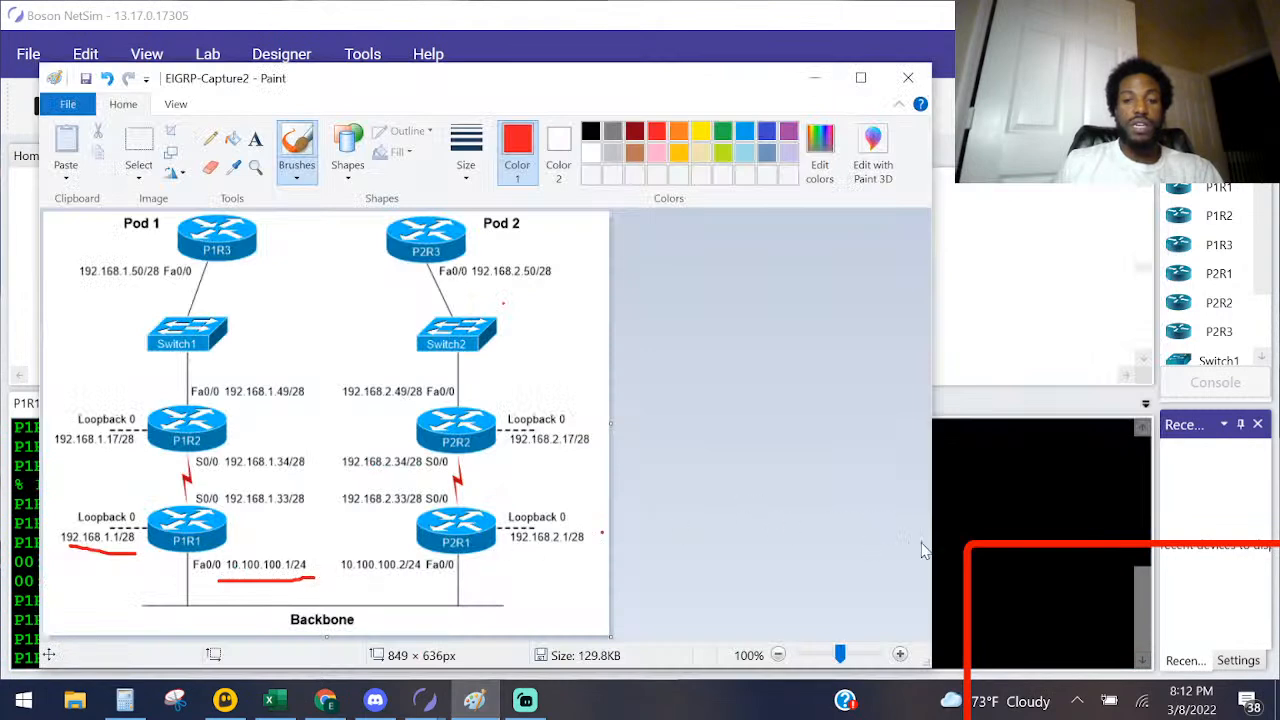
Step: Return to the P1R1 console in NetSim and enter interface configuration for fa0/0
{"action": "key", "text": "alt+Tab"}
{"action": "type", "text": "inte"}
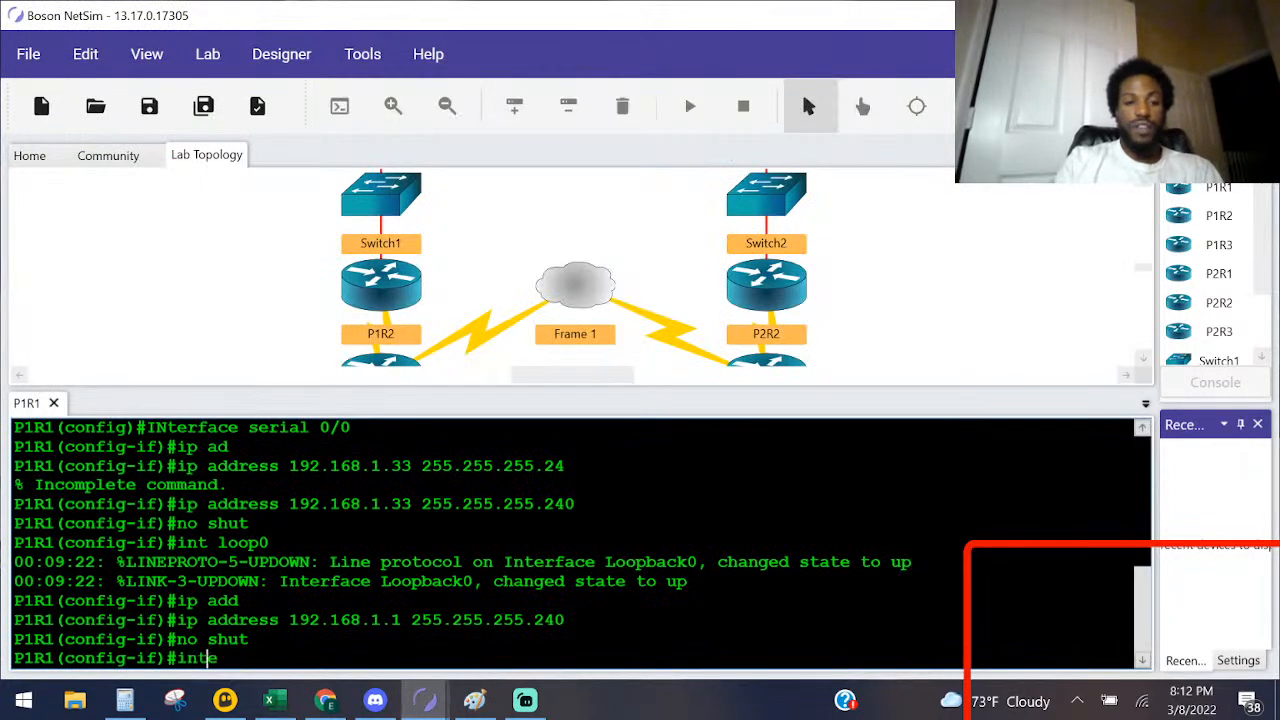
{"action": "type", "text": "r fa0.0"}
{"action": "key", "text": "Return"}
{"action": "key", "text": "Up"}
{"action": "key", "text": "BackSpace"}
{"action": "key", "text": "BackSpace"}
{"action": "type", "text": "/0"}
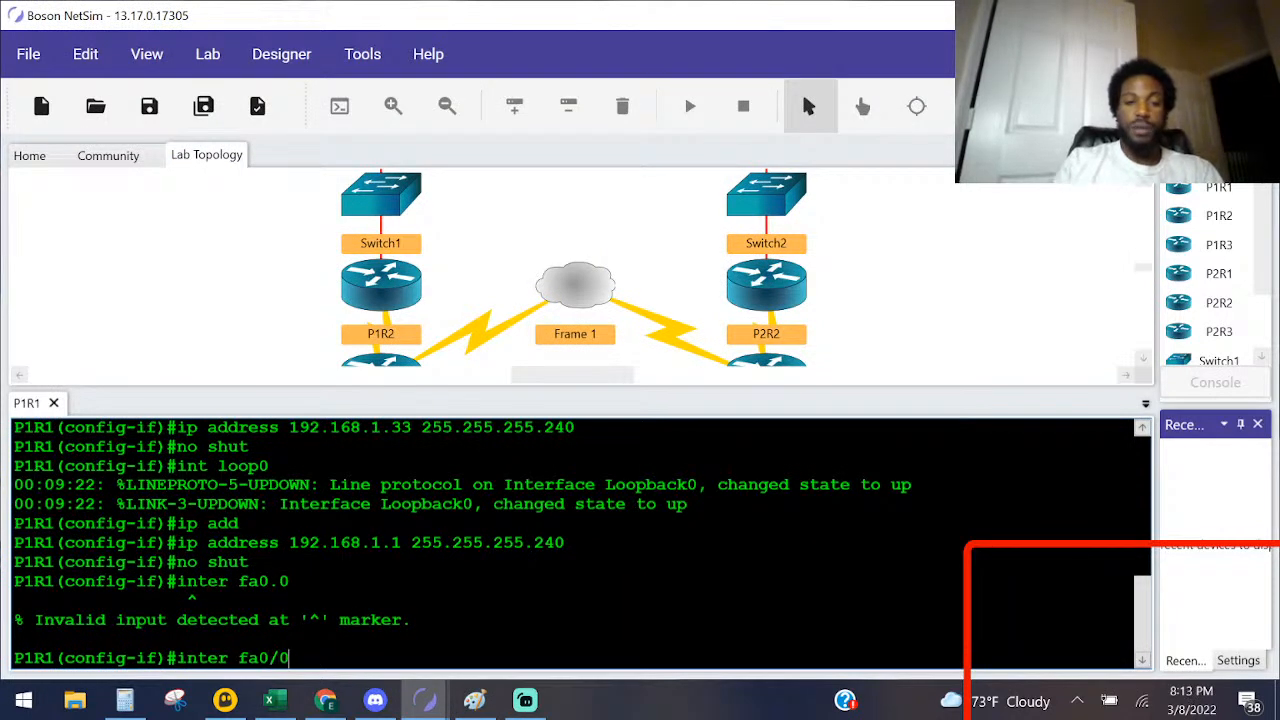
{"action": "key", "text": "Return"}
Step: Start the ip address command for P1R1's Fa0/0 interface, clearing the mistyped characters first
{"action": "type", "text": "jjip"}
{"action": "key", "text": "BackSpace"}
{"action": "key", "text": "BackSpace"}
{"action": "key", "text": "BackSpace"}
{"action": "key", "text": "BackSpace"}
{"action": "type", "text": "upo"}
{"action": "key", "text": "BackSpace"}
{"action": "key", "text": "BackSpace"}
{"action": "key", "text": "BackSpace"}
{"action": "key", "text": "BackSpace"}
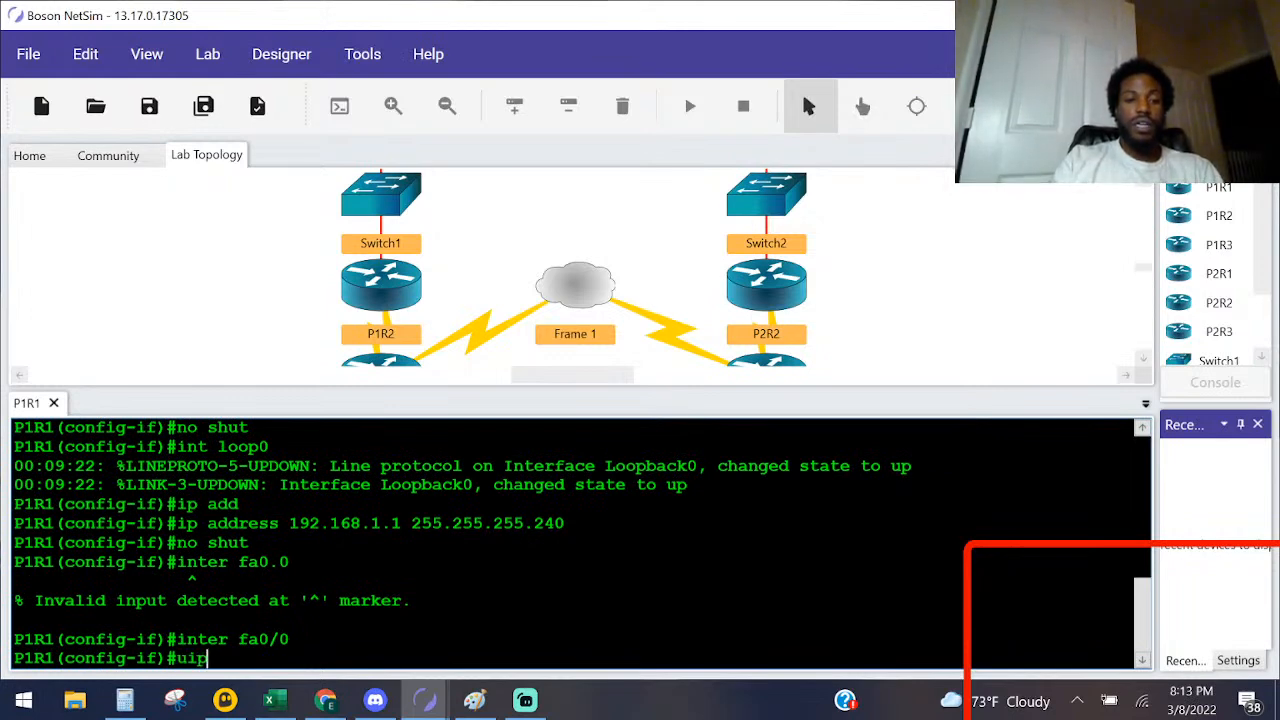
{"action": "type", "text": "ip add"}
{"action": "key", "text": "Tab"}
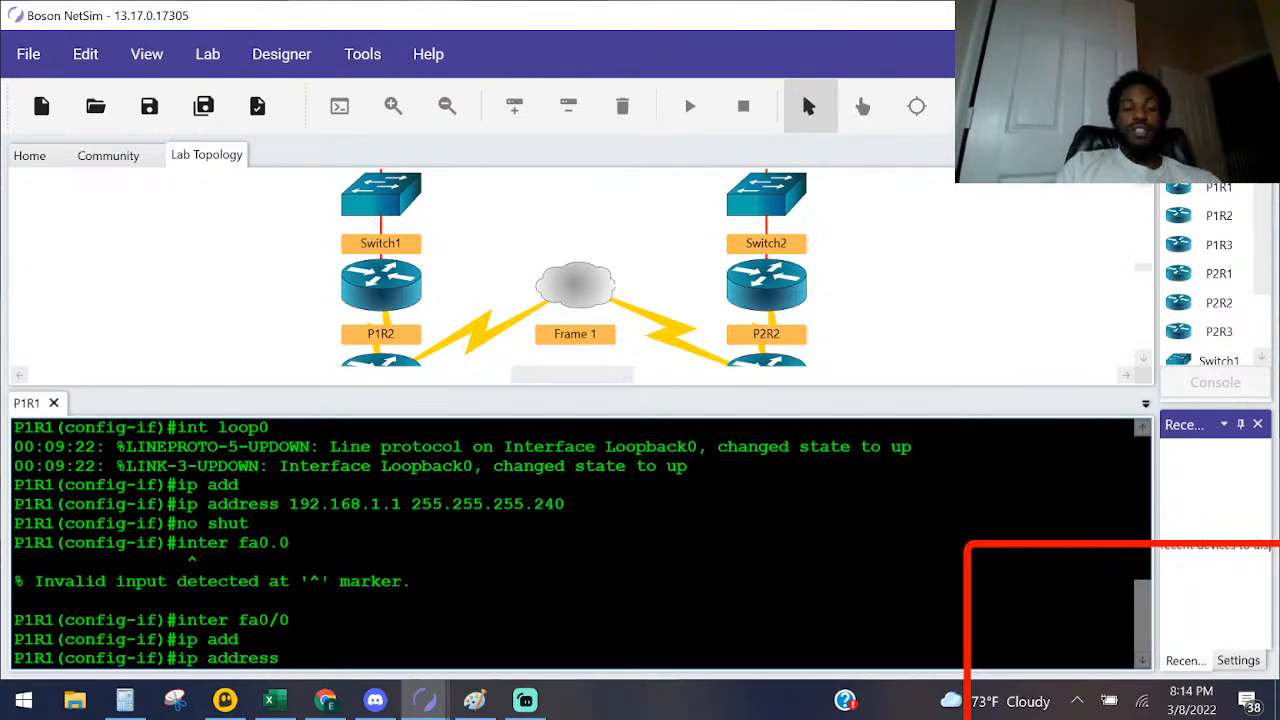
Step: Complete Fa0/0's address command with 10.100.100.1 and mask 255.255.255.0, checking the Paint diagram, and enable the interface with no shut
{"action": "type", "text": "10.100.100."}
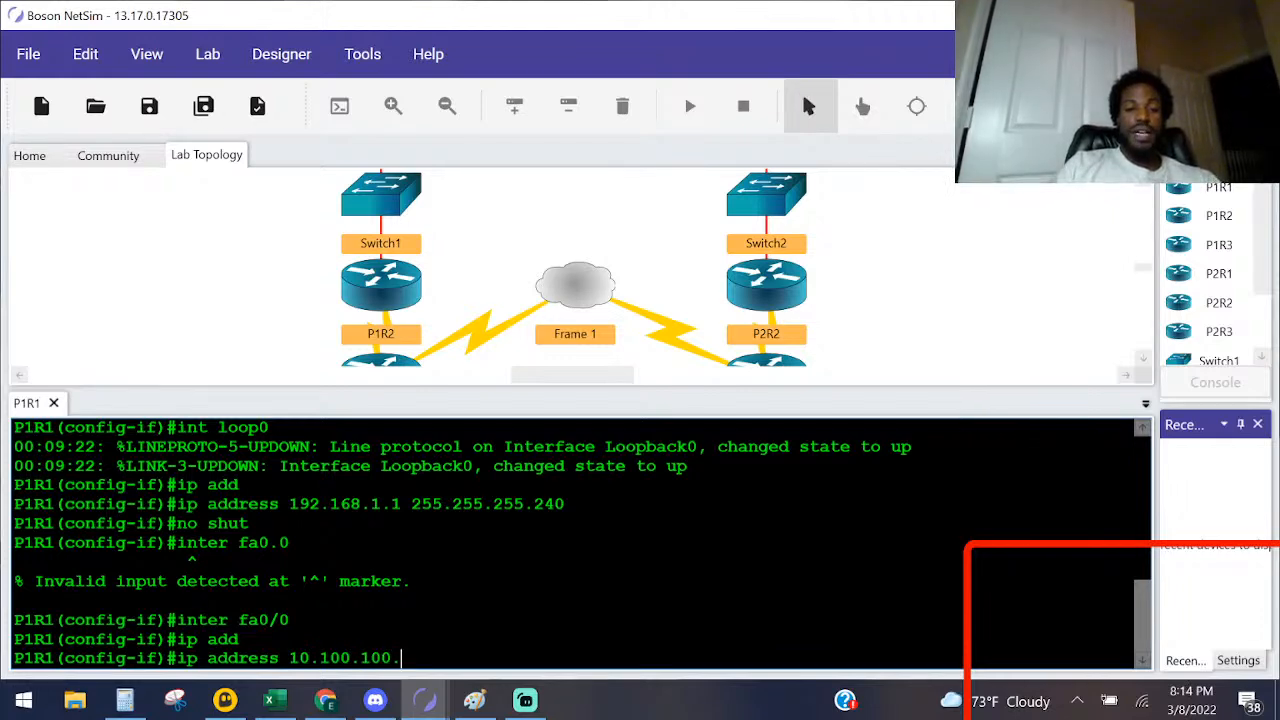
{"action": "key", "text": "alt+Tab"}
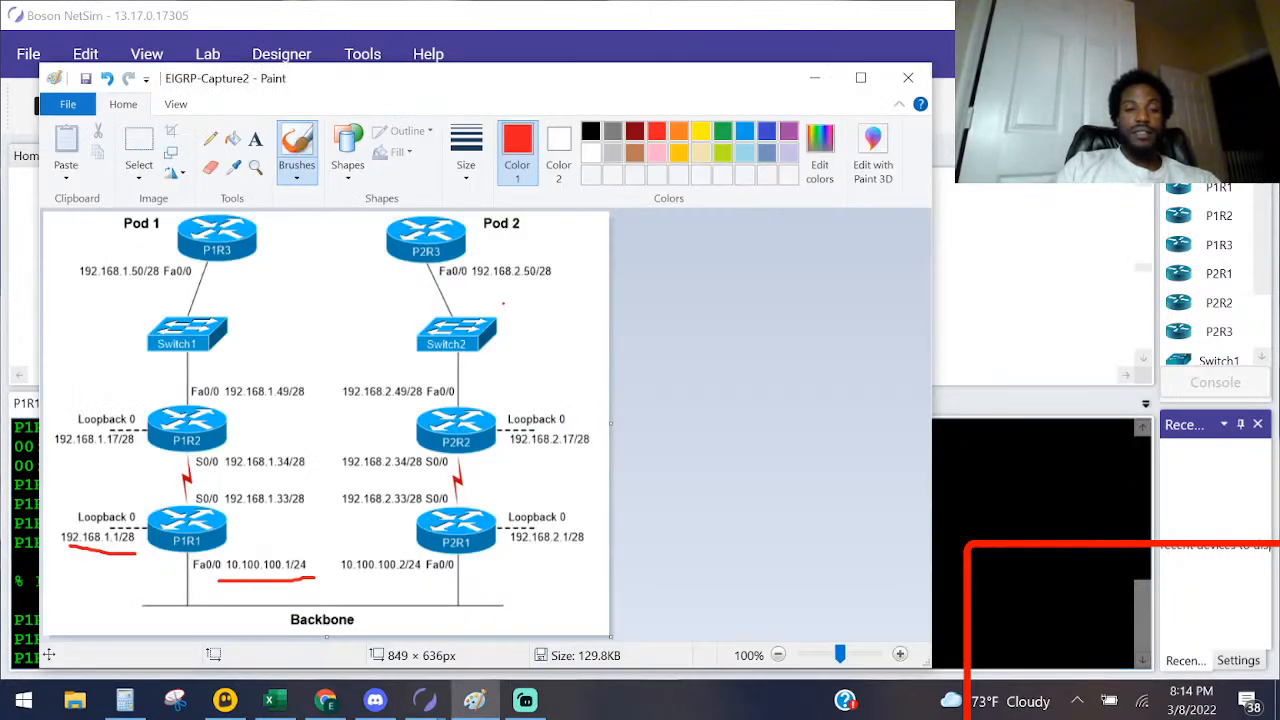
{"action": "key", "text": "alt+Tab"}
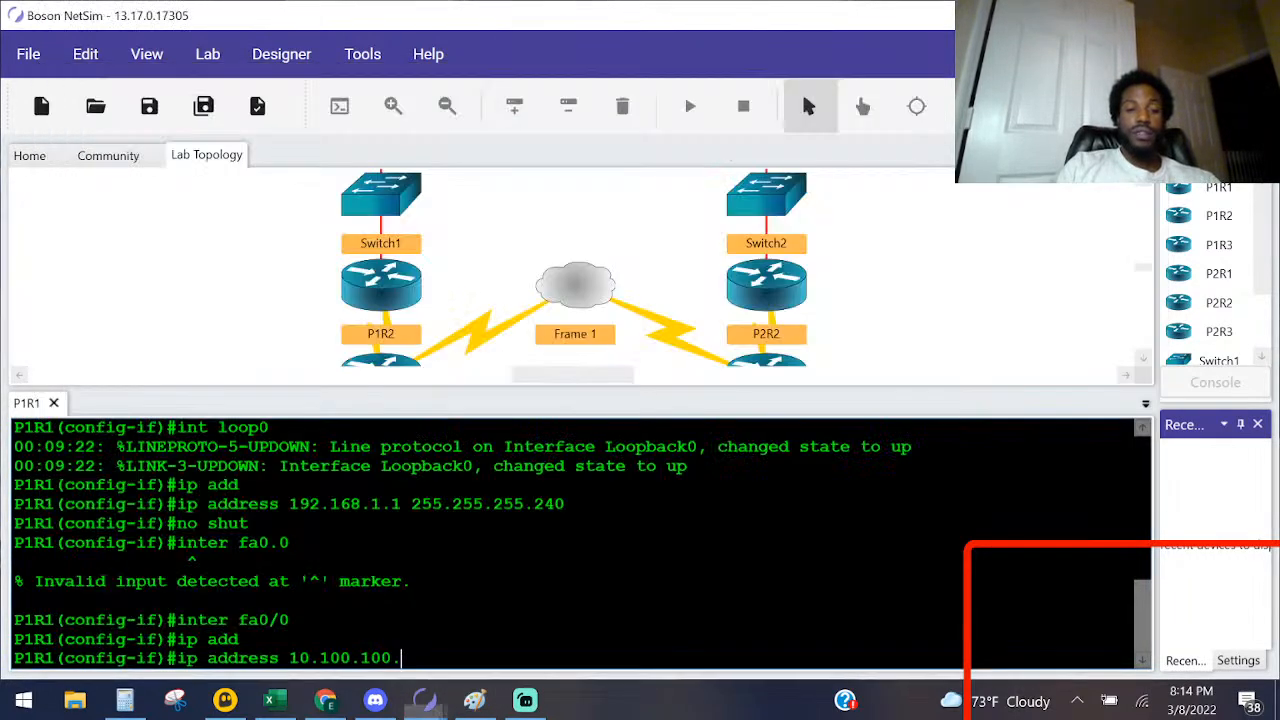
{"action": "type", "text": "1 25"}
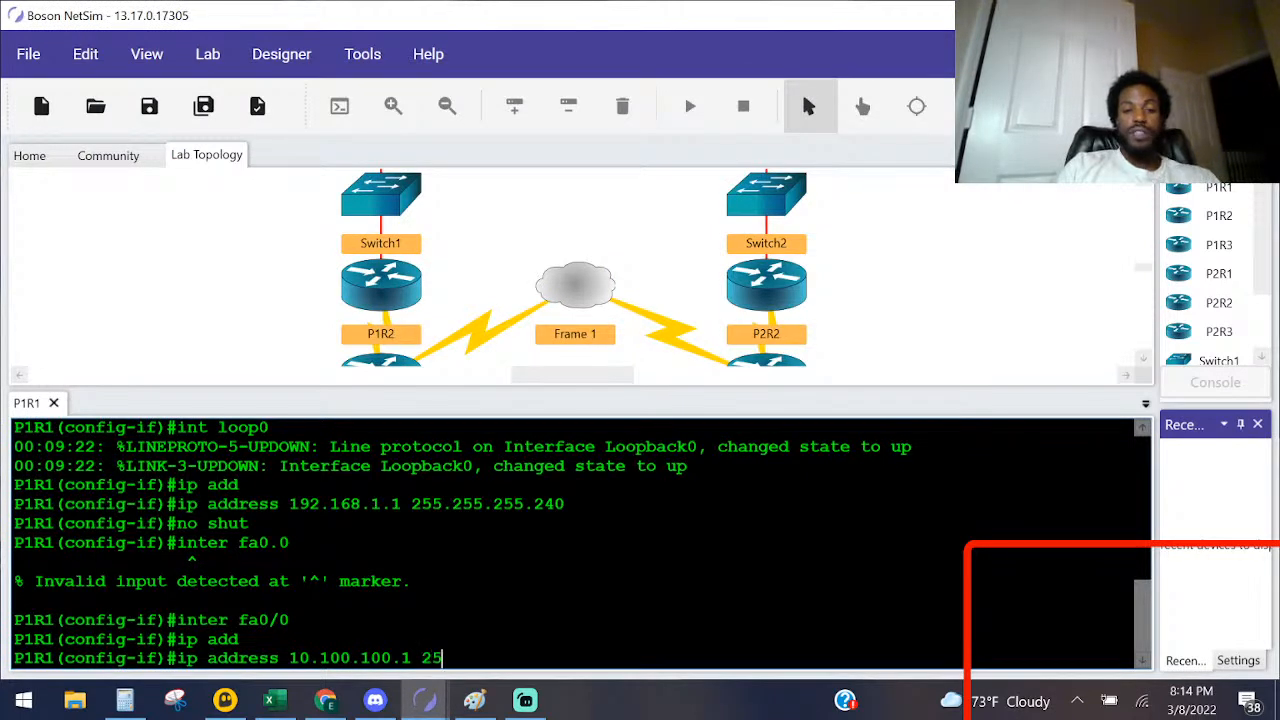
{"action": "type", "text": "5.255.255.0"}
{"action": "key", "text": "Return"}
{"action": "type", "text": "no shut"}
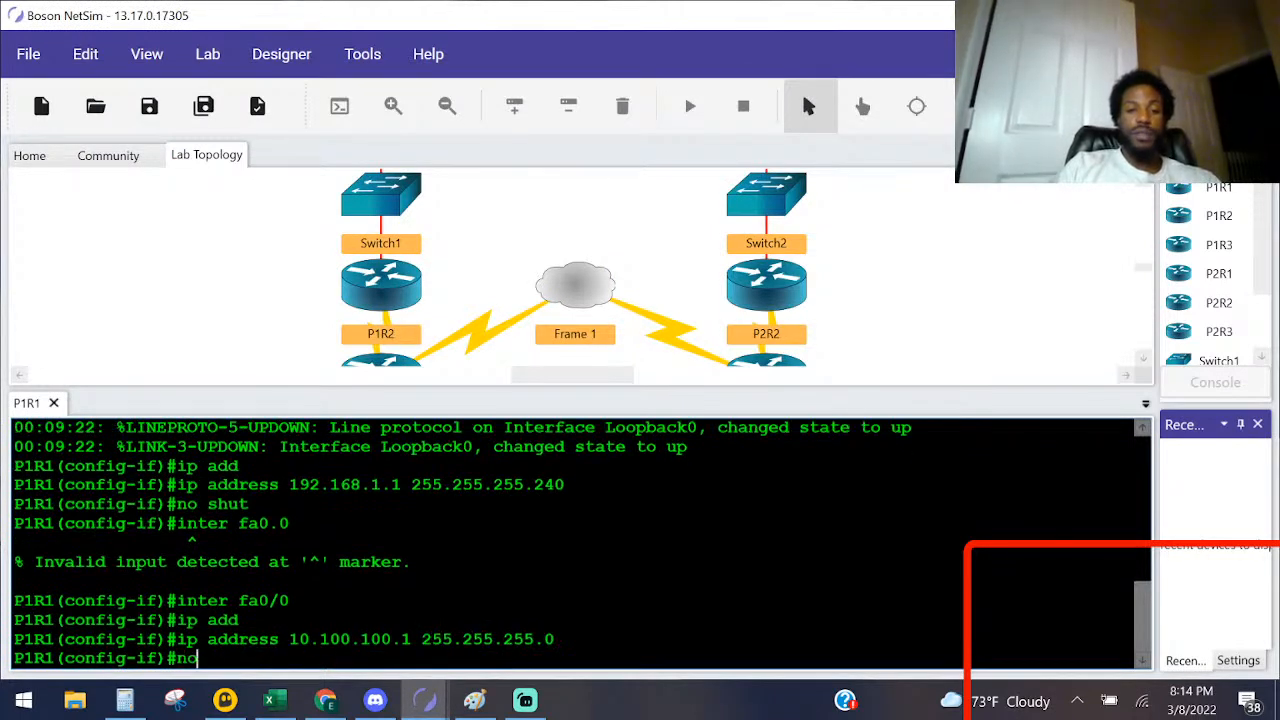
{"action": "key", "text": "Return"}
Step: Bring up the Lab Instructions and read the Task 1 steps for enabling EIGRP within Pod 1
{"action": "key", "text": "alt+Tab"}
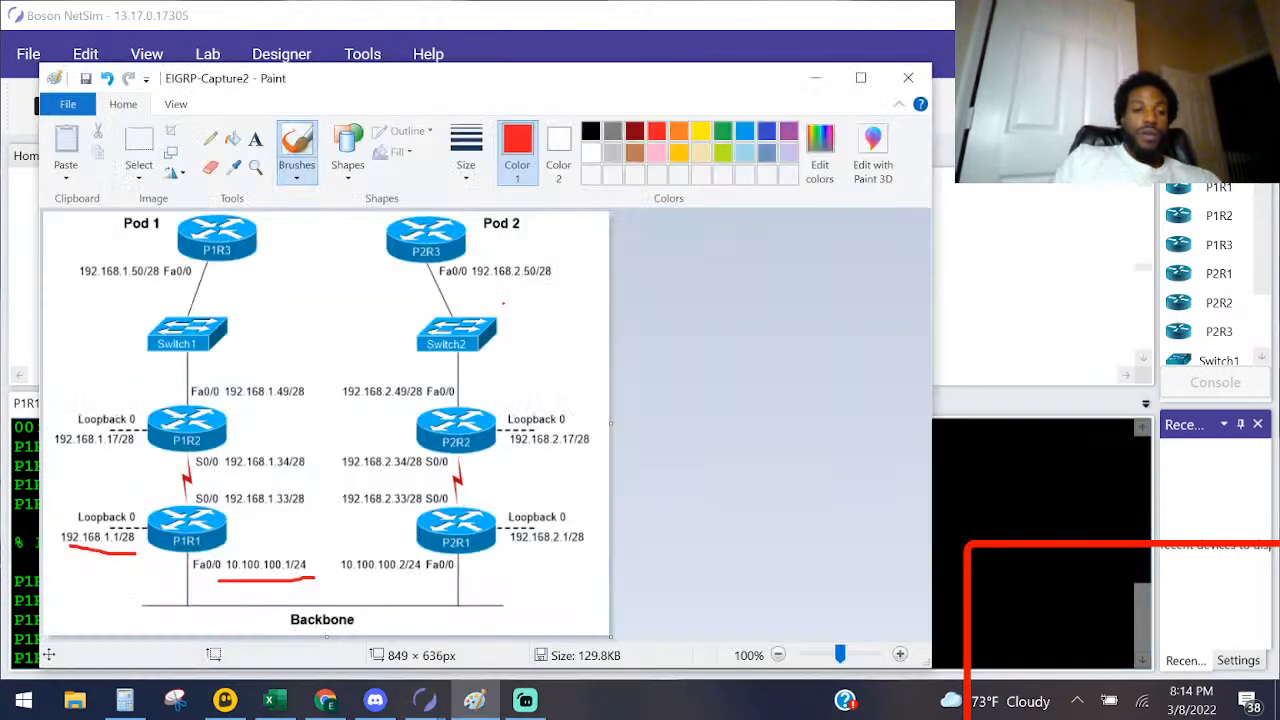
{"action": "key", "text": "alt+Tab"}
{"action": "key", "text": "Tab"}
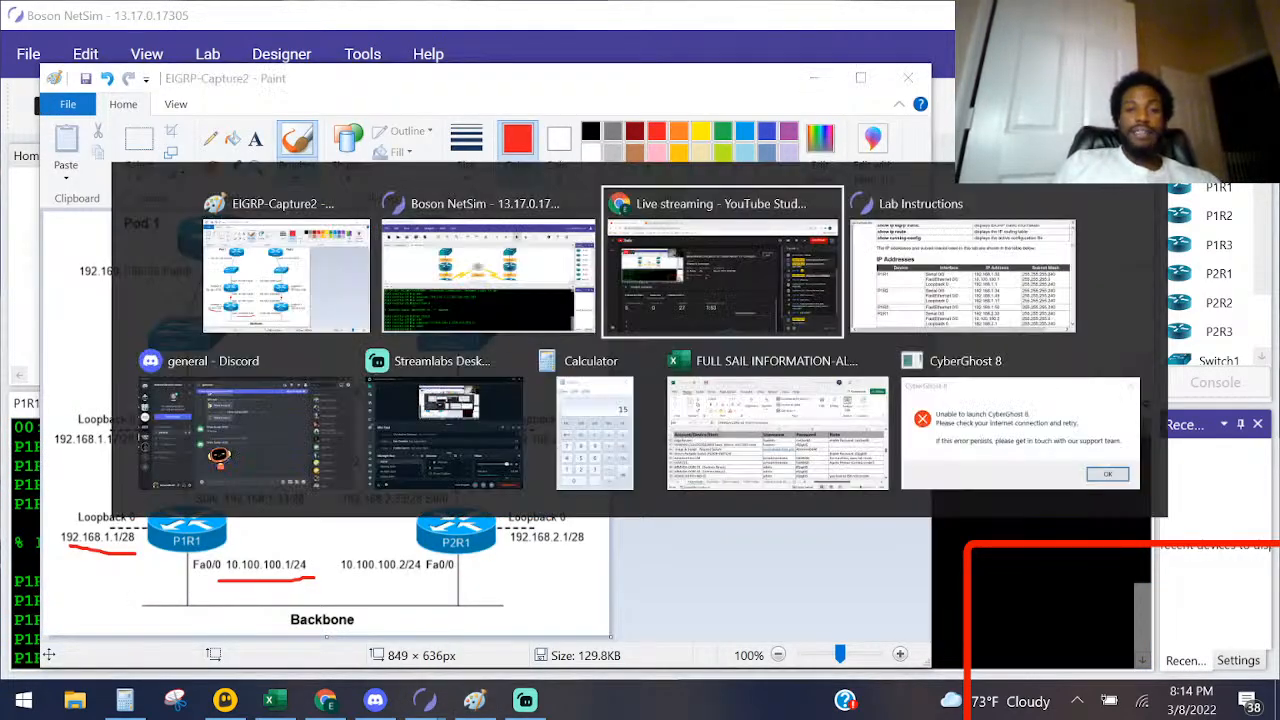
{"action": "key", "text": "alt+Tab"}
{"action": "scroll", "coordinate": [940, 292], "scroll_direction": "down", "scroll_amount": 5}
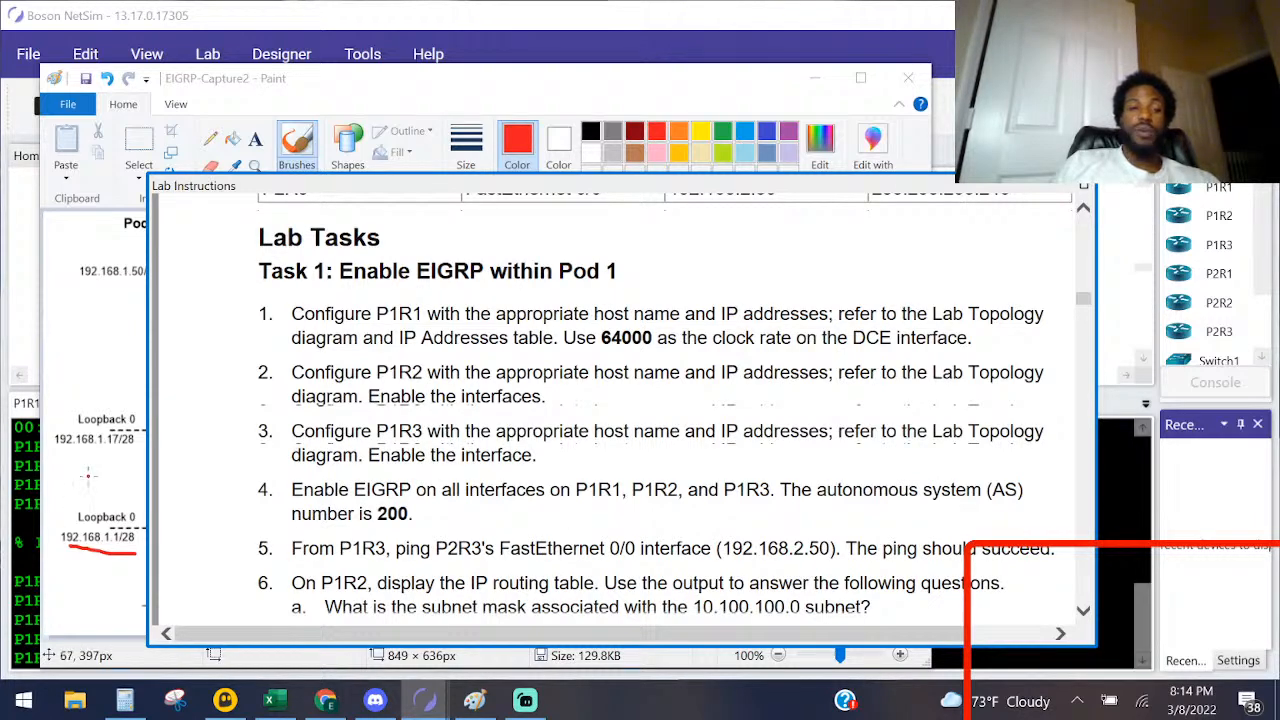
Step: On the Paint diagram, underline P1R1's S0/0 address, 192.168.1.33/28, in red and undo the extra mark drawn beside its label
{"action": "left_click", "coordinate": [518, 98]}
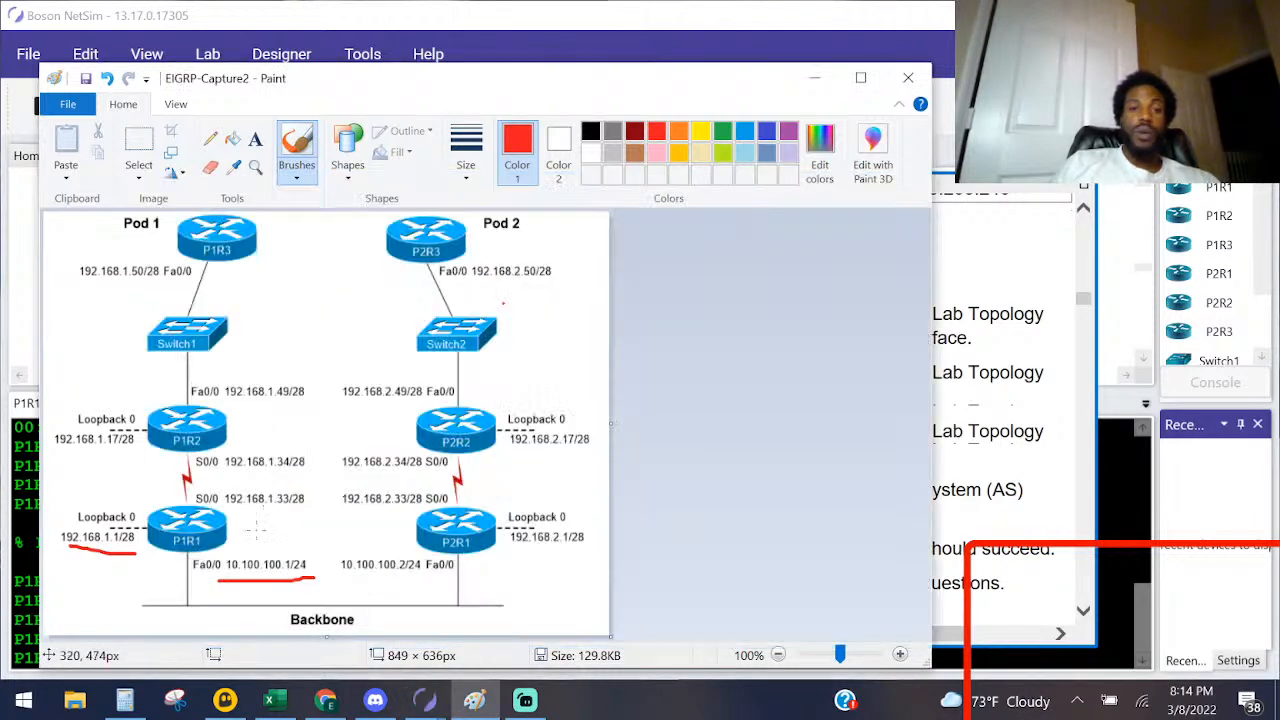
{"action": "left_click_drag", "start_coordinate": [188, 505], "coordinate": [303, 504]}
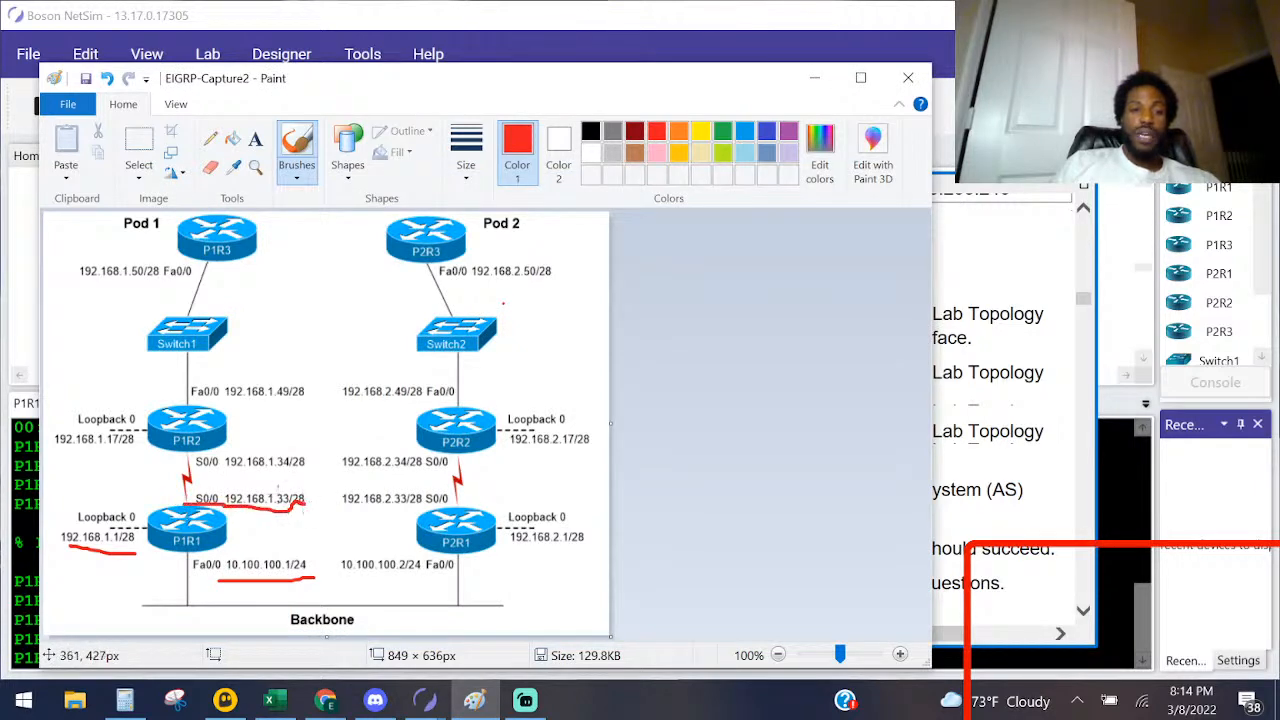
{"action": "left_click_drag", "start_coordinate": [192, 495], "coordinate": [179, 495]}
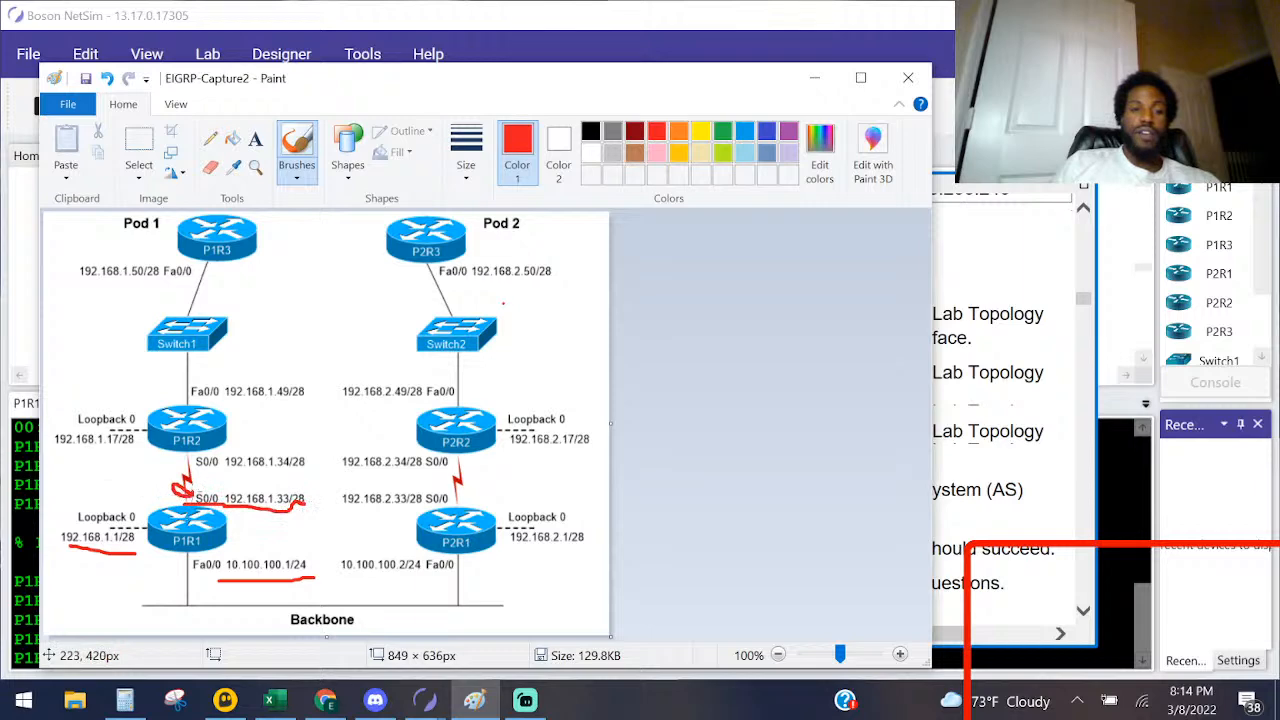
{"action": "key", "text": "ctrl+z"}
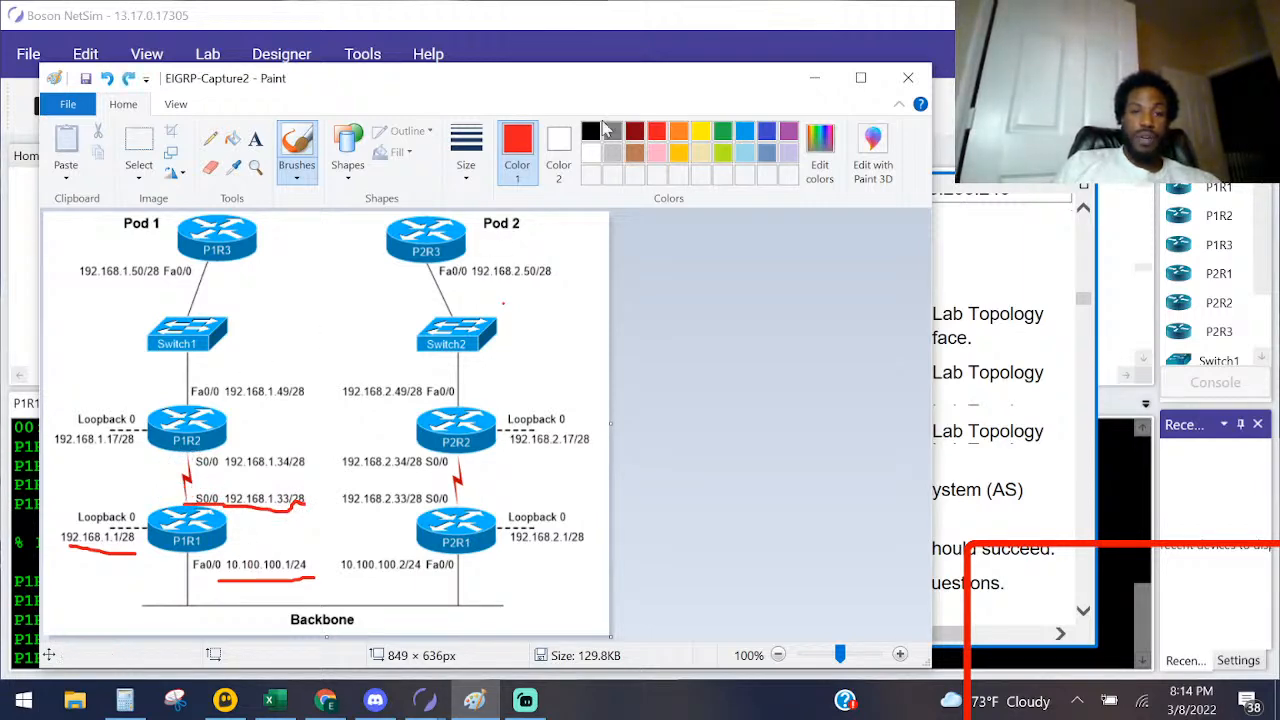
Step: In green, circle both S0/0 ends of the P1R1–P1R2 link, underline 192.168.1.34/28, add a dash beside 192.168.1.33/28 and point an arrow at P1R1's end
{"action": "left_click", "coordinate": [724, 132]}
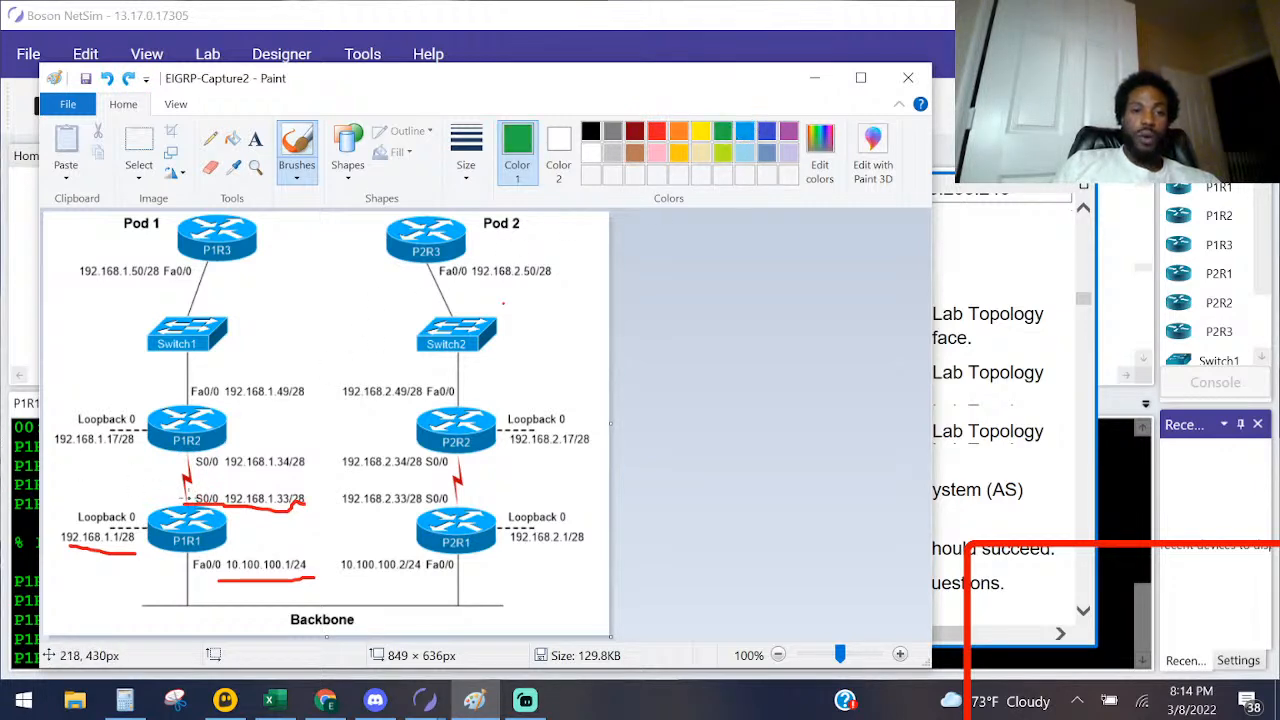
{"action": "left_click_drag", "start_coordinate": [190, 498], "coordinate": [196, 498]}
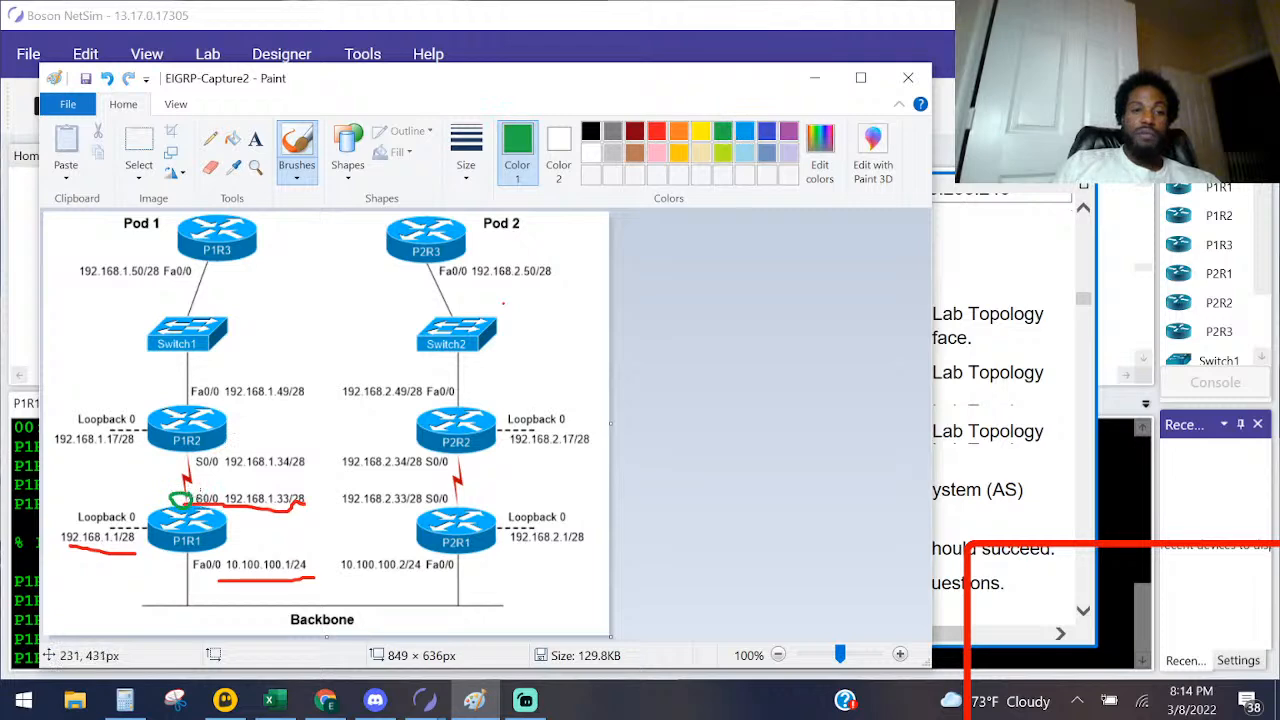
{"action": "left_click_drag", "start_coordinate": [334, 497], "coordinate": [312, 498]}
{"action": "left_click_drag", "start_coordinate": [181, 457], "coordinate": [287, 466]}
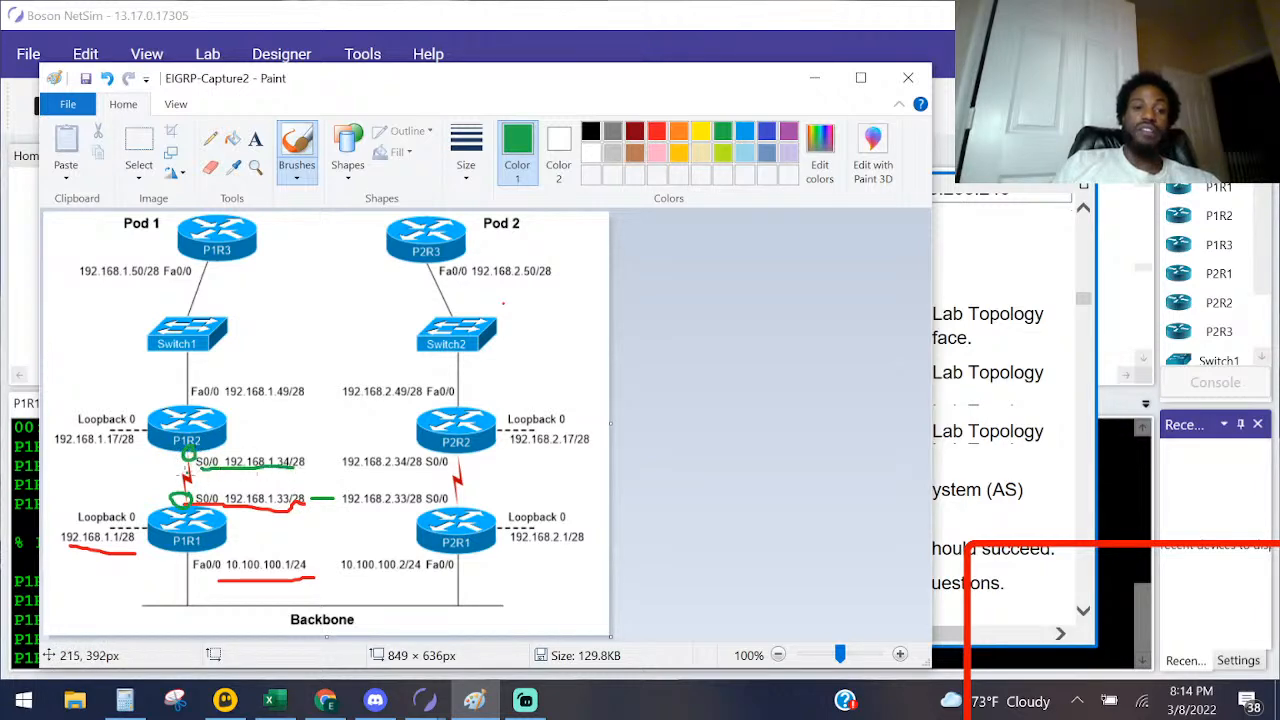
{"action": "mouse_move", "coordinate": [127, 483]}
{"action": "left_mouse_down"}
{"action": "mouse_move", "coordinate": [147, 504]}
{"action": "mouse_move", "coordinate": [151, 492]}
{"action": "left_mouse_up"}
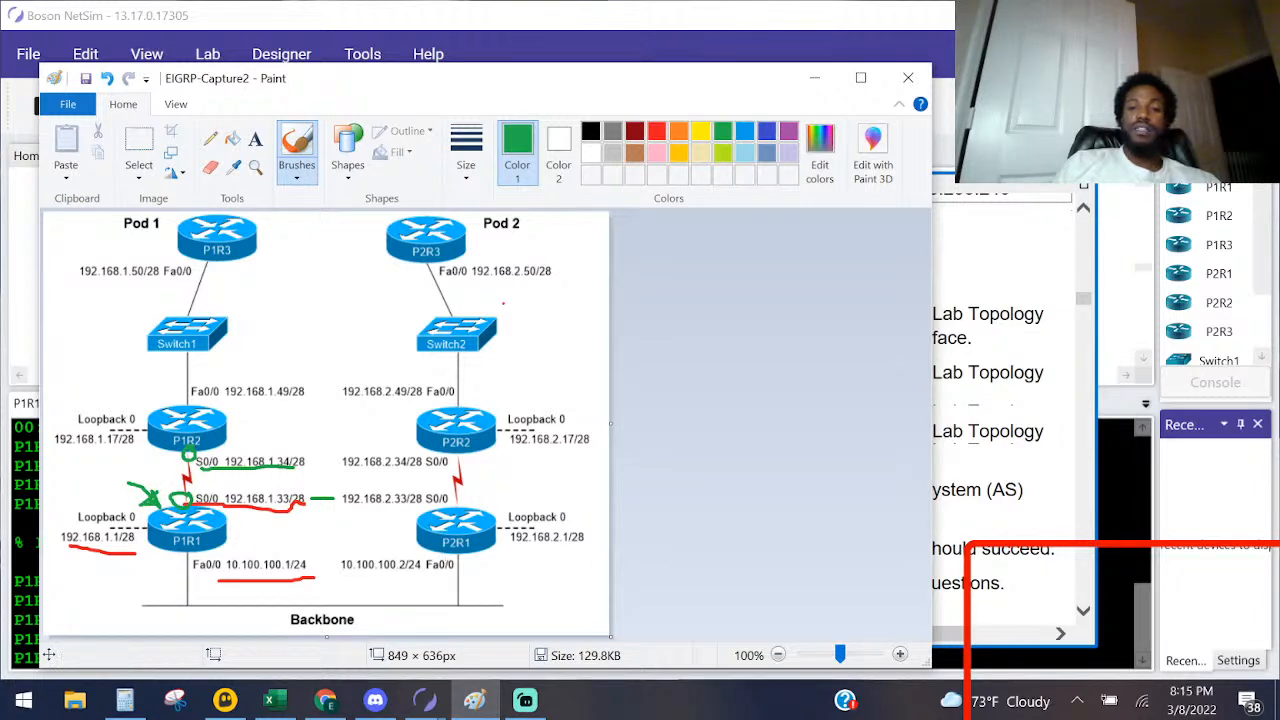
Step: In NetSim, enter P1R1's Serial 0/0 interface configuration and set its clock rate to 64000
{"action": "left_click", "coordinate": [998, 645]}
{"action": "type", "text": "inter ser0"}
{"action": "key", "text": "BackSpace"}
{"action": "type", "text": "0/0"}
{"action": "key", "text": "Return"}
{"action": "type", "text": "cloc"}
{"action": "key", "text": "Tab"}
{"action": "type", "text": "r"}
{"action": "key", "text": "Tab"}
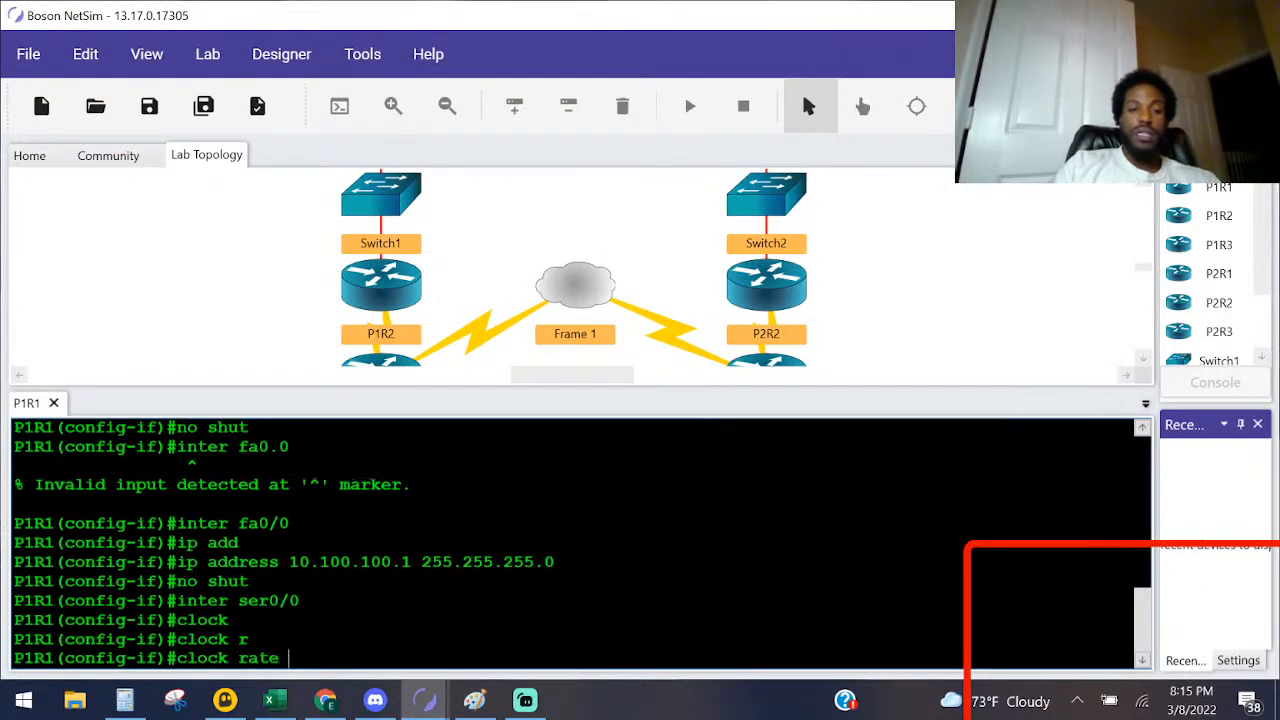
{"action": "type", "text": "64000"}
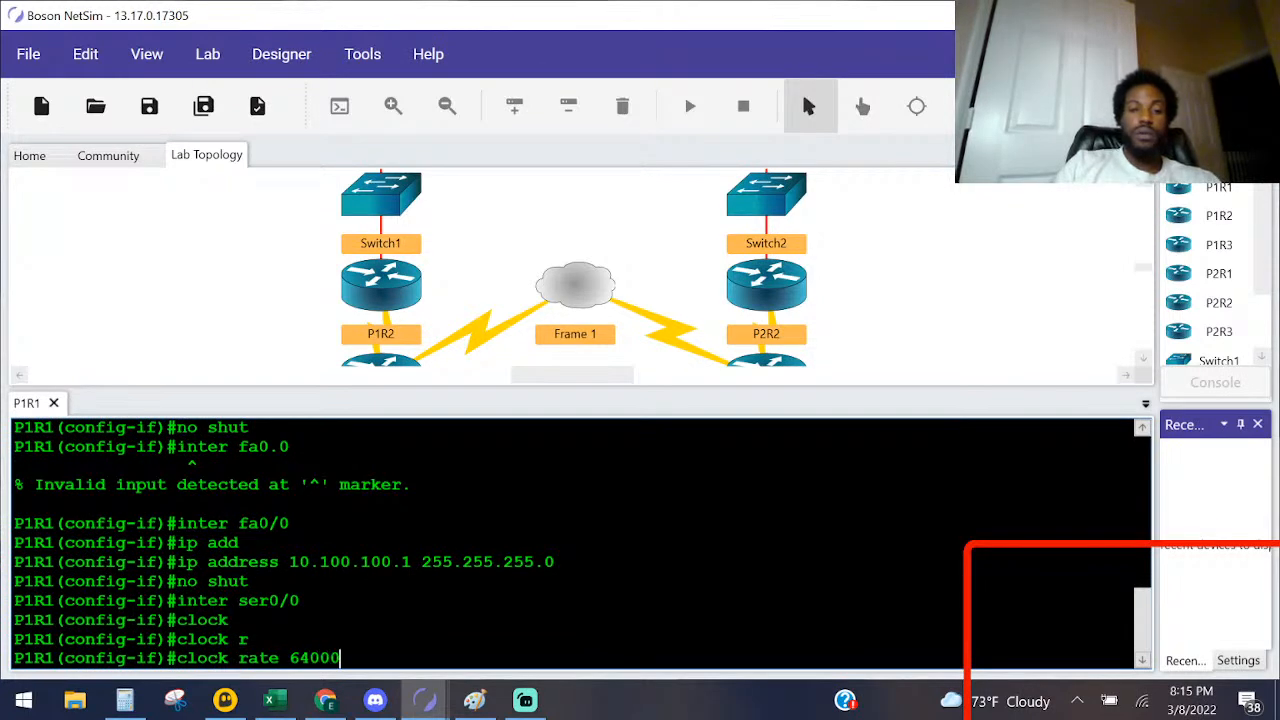
{"action": "key", "text": "Return"}
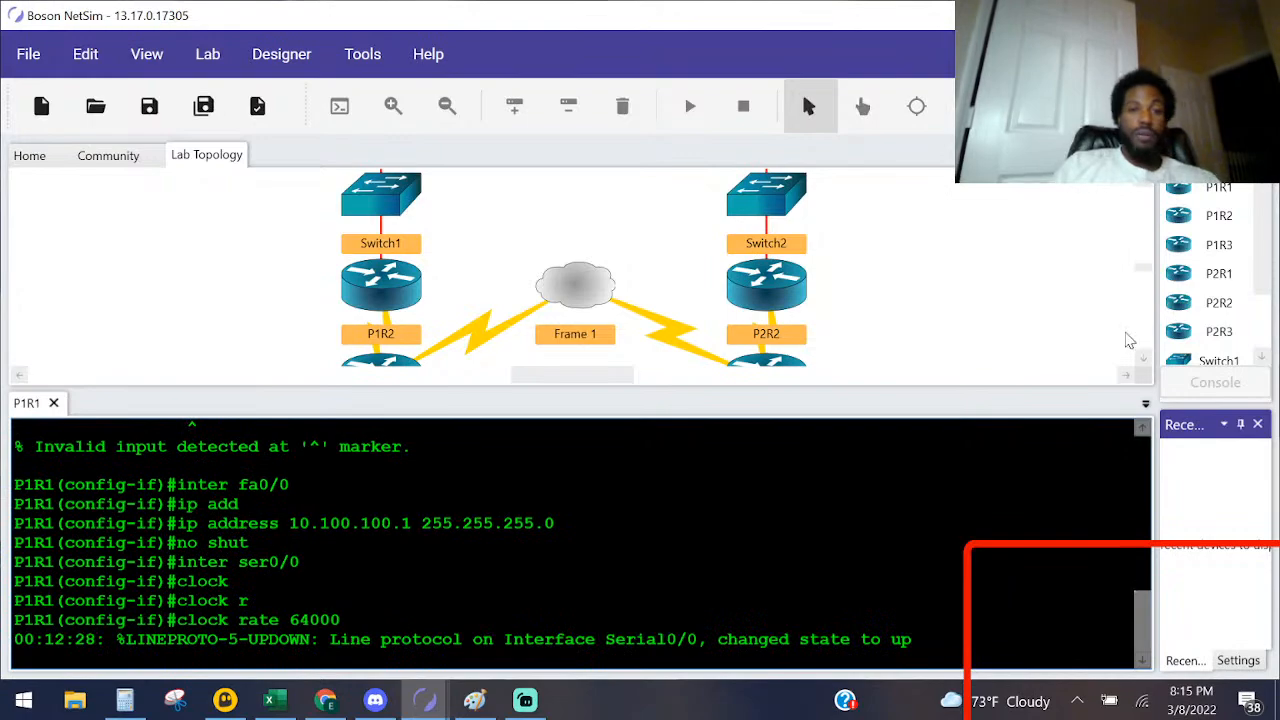
Step: Check the P1R2 task in the Lab Instructions, switch to Paint and undo all red and green marks around P1R1 and P1R2
{"action": "key", "text": "alt+Tab"}
{"action": "key", "text": "alt+Tab"}
{"action": "key", "text": "Tab"}
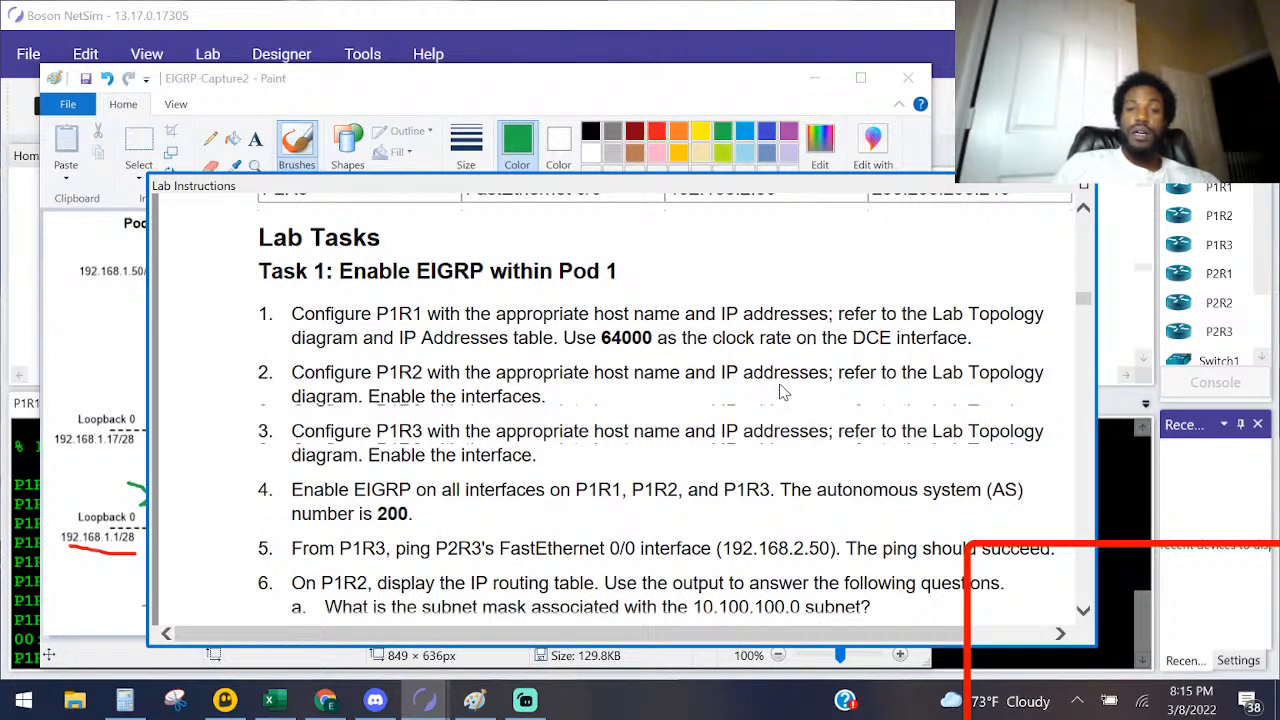
{"action": "left_click", "coordinate": [605, 95]}
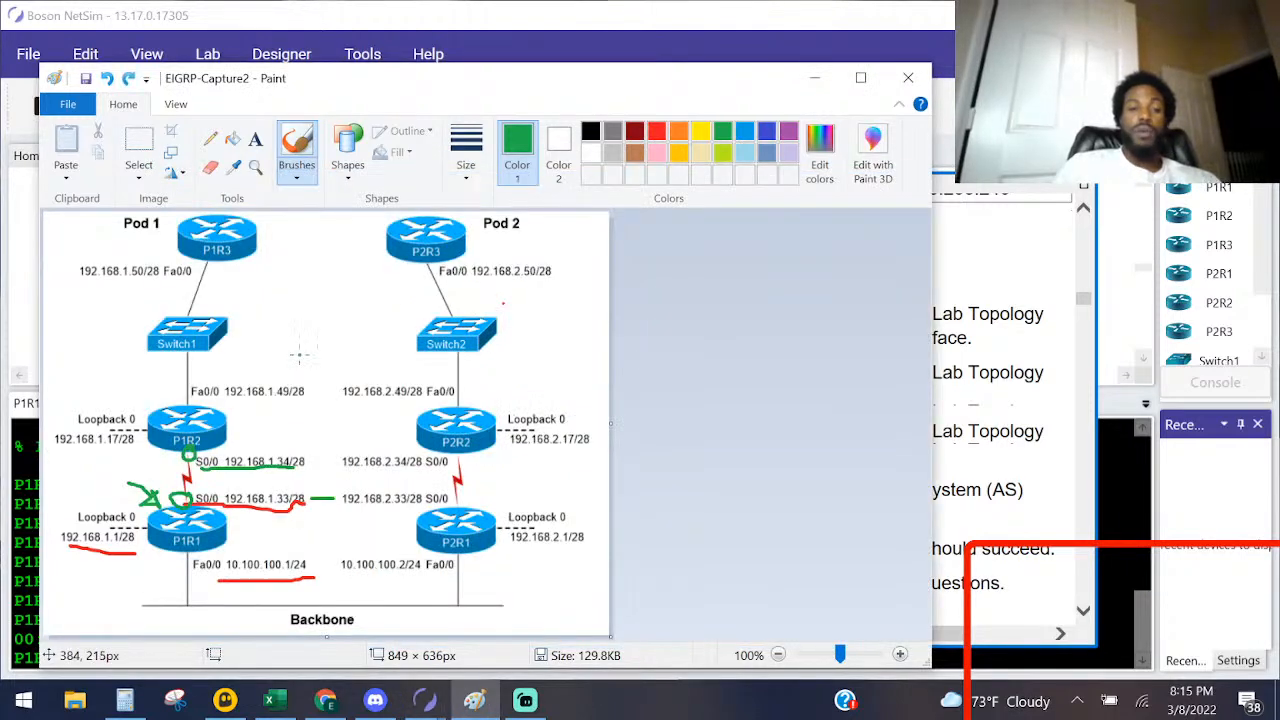
{"action": "key", "text": "ctrl+z"}
{"action": "key", "text": "ctrl+z"}
{"action": "key", "text": "ctrl+z"}
{"action": "key", "text": "ctrl+z"}
{"action": "key", "text": "ctrl+z"}
{"action": "key", "text": "ctrl+z"}
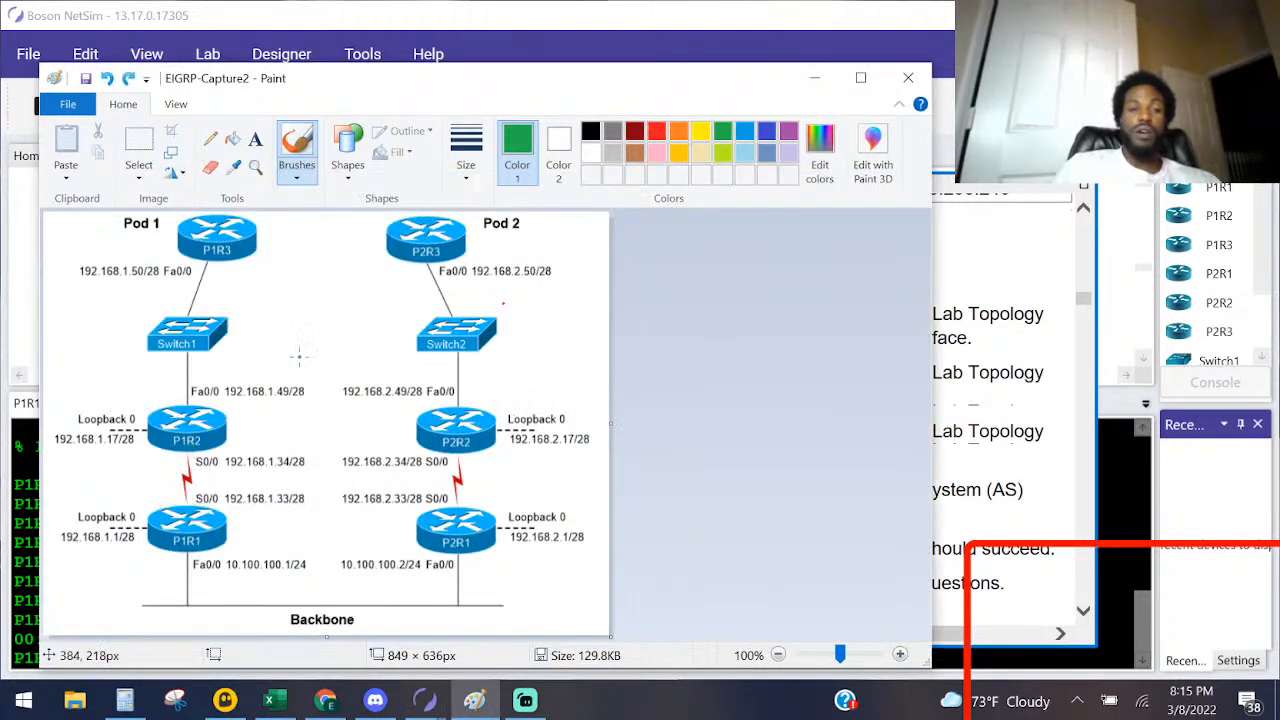
Step: In black, circle P1R2 on the diagram and underline its addresses 192.168.1.49/28, 192.168.1.34/28 and 192.168.1.17/28
{"action": "left_click", "coordinate": [590, 132]}
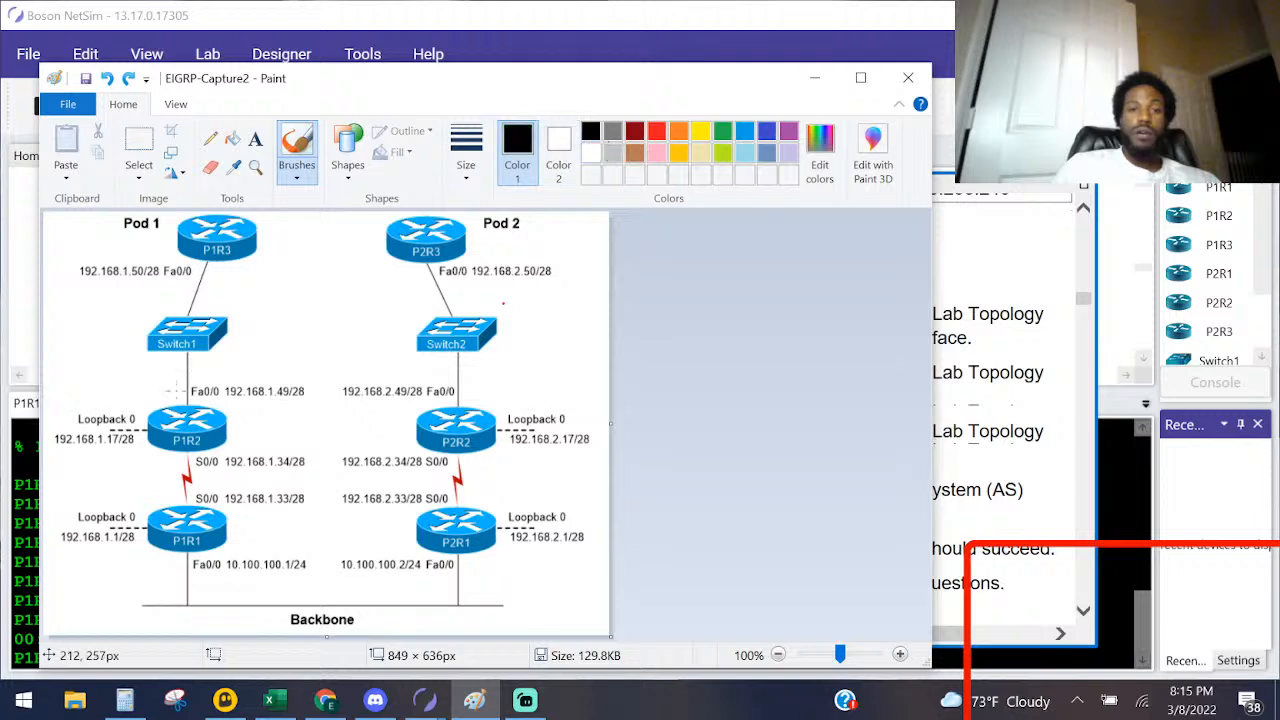
{"action": "mouse_move", "coordinate": [157, 463]}
{"action": "left_mouse_down"}
{"action": "mouse_move", "coordinate": [221, 440]}
{"action": "mouse_move", "coordinate": [196, 395]}
{"action": "mouse_move", "coordinate": [146, 465]}
{"action": "left_mouse_up"}
{"action": "left_click_drag", "start_coordinate": [242, 394], "coordinate": [317, 401]}
{"action": "left_click_drag", "start_coordinate": [204, 474], "coordinate": [320, 470]}
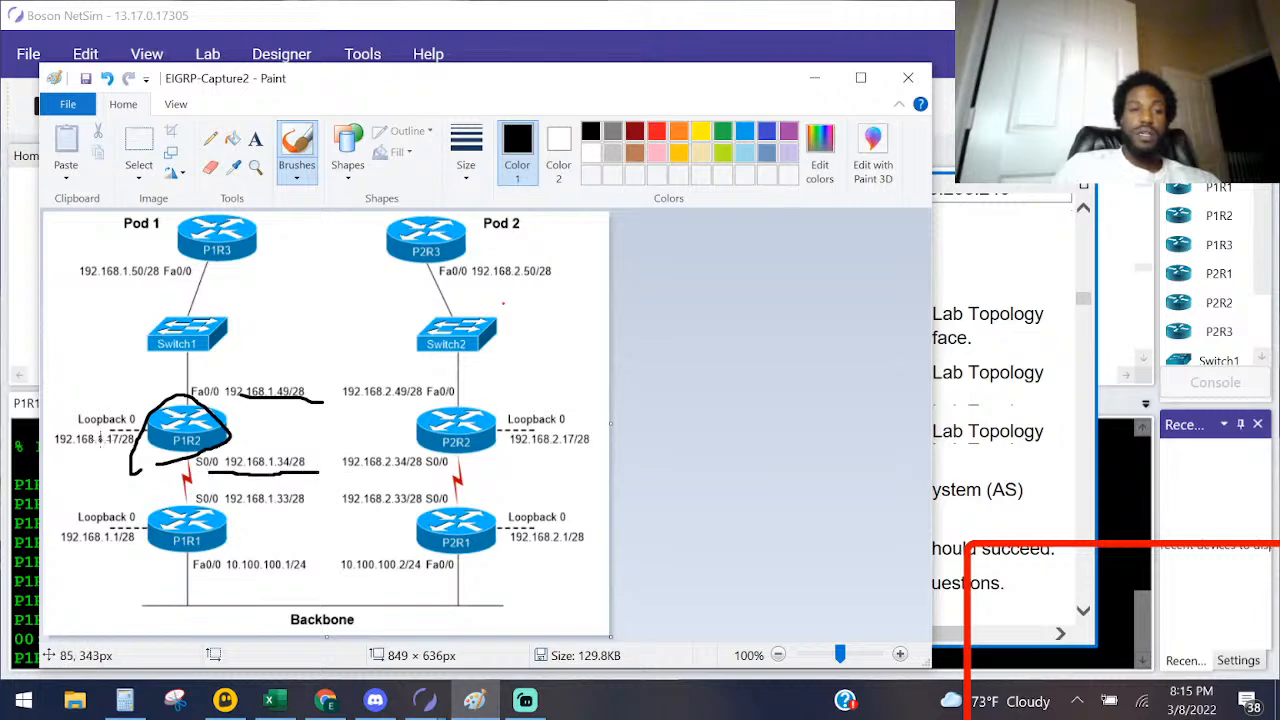
{"action": "left_click_drag", "start_coordinate": [68, 447], "coordinate": [118, 459]}
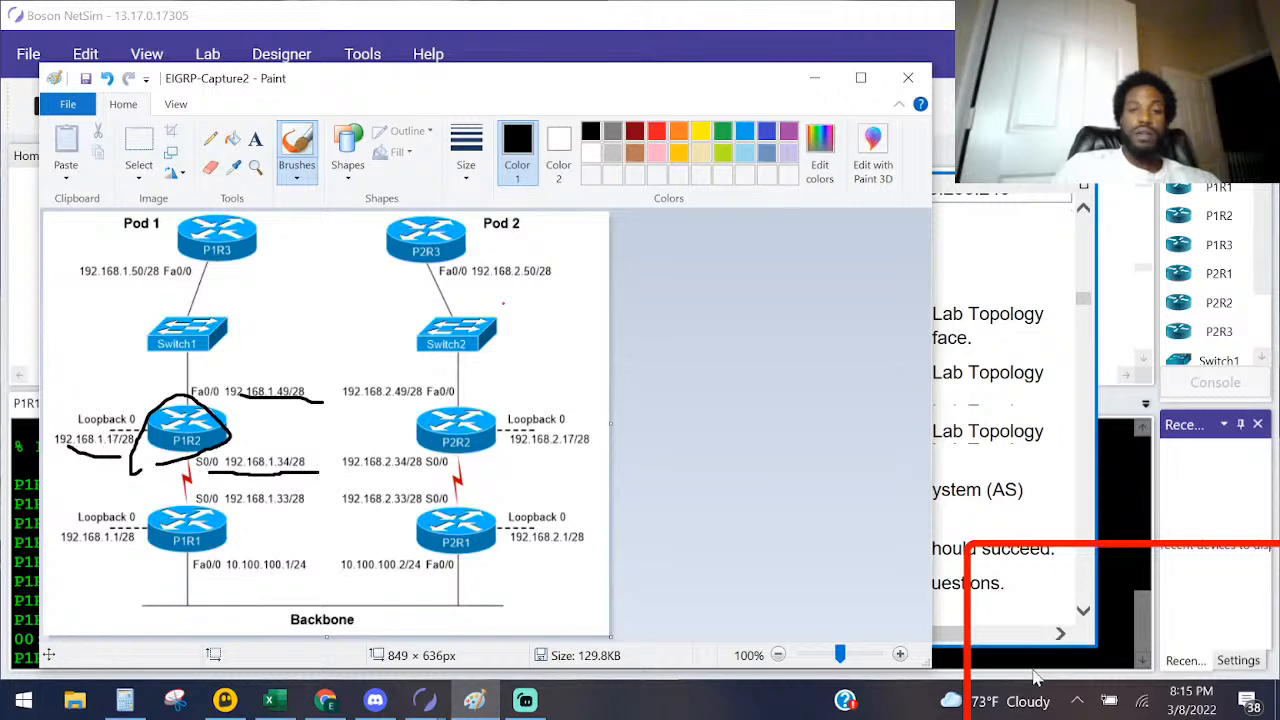
Step: Switch to NetSim, open P1R2's console and enter global configuration mode with ena and configure terminal
{"action": "left_click", "coordinate": [1118, 645]}
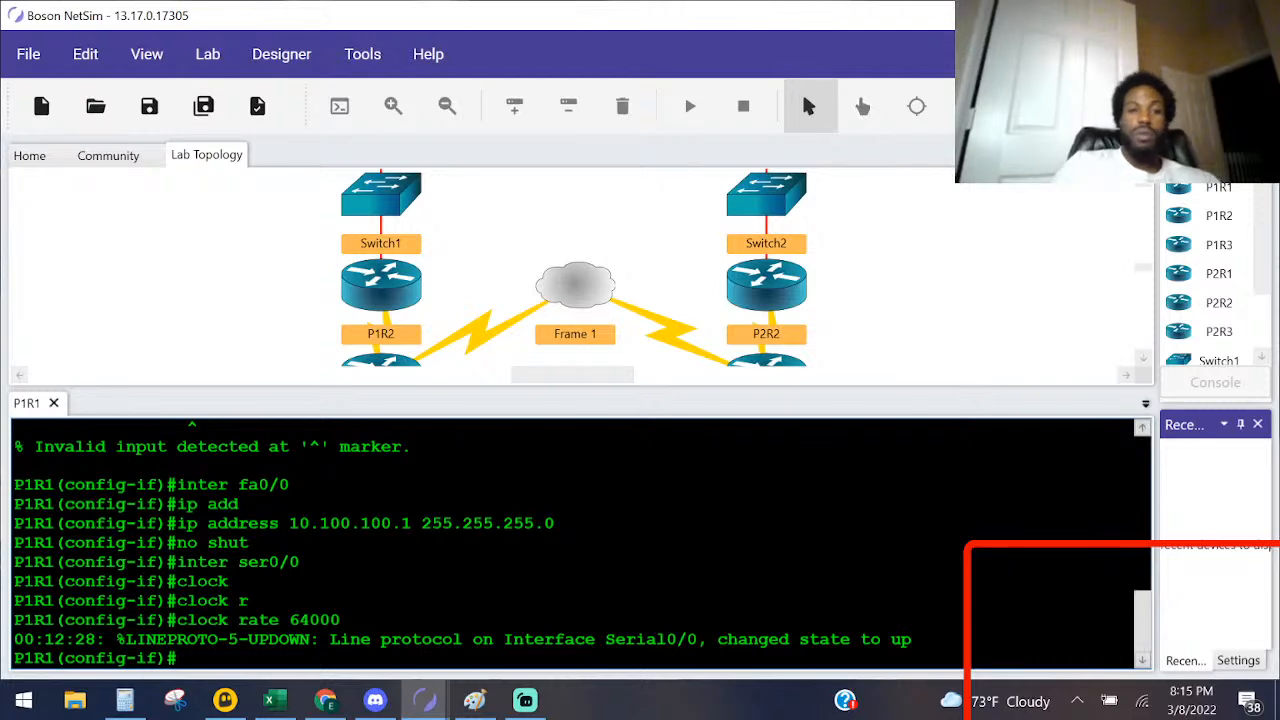
{"action": "double_click", "coordinate": [388, 285]}
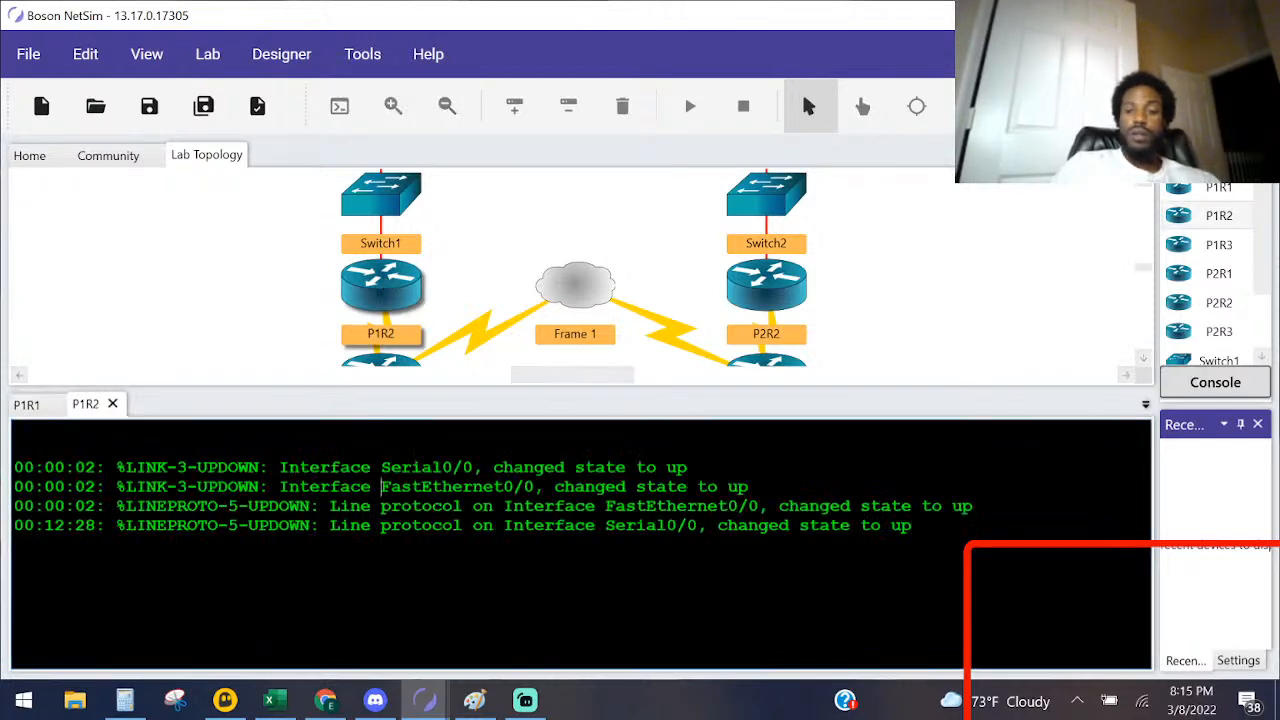
{"action": "key", "text": "Return"}
{"action": "key", "text": "Return"}
{"action": "key", "text": "Return"}
{"action": "type", "text": "ena"}
{"action": "key", "text": "Return"}
{"action": "type", "text": "conf"}
{"action": "key", "text": "Tab"}
{"action": "type", "text": "t"}
Step: Set the router's hostname to P1R2
{"action": "key", "text": "Tab"}
{"action": "key", "text": "Return"}
{"action": "type", "text": "hos"}
{"action": "key", "text": "Tab"}
{"action": "key", "text": "Caps_Lock"}
{"action": "type", "text": "P"}
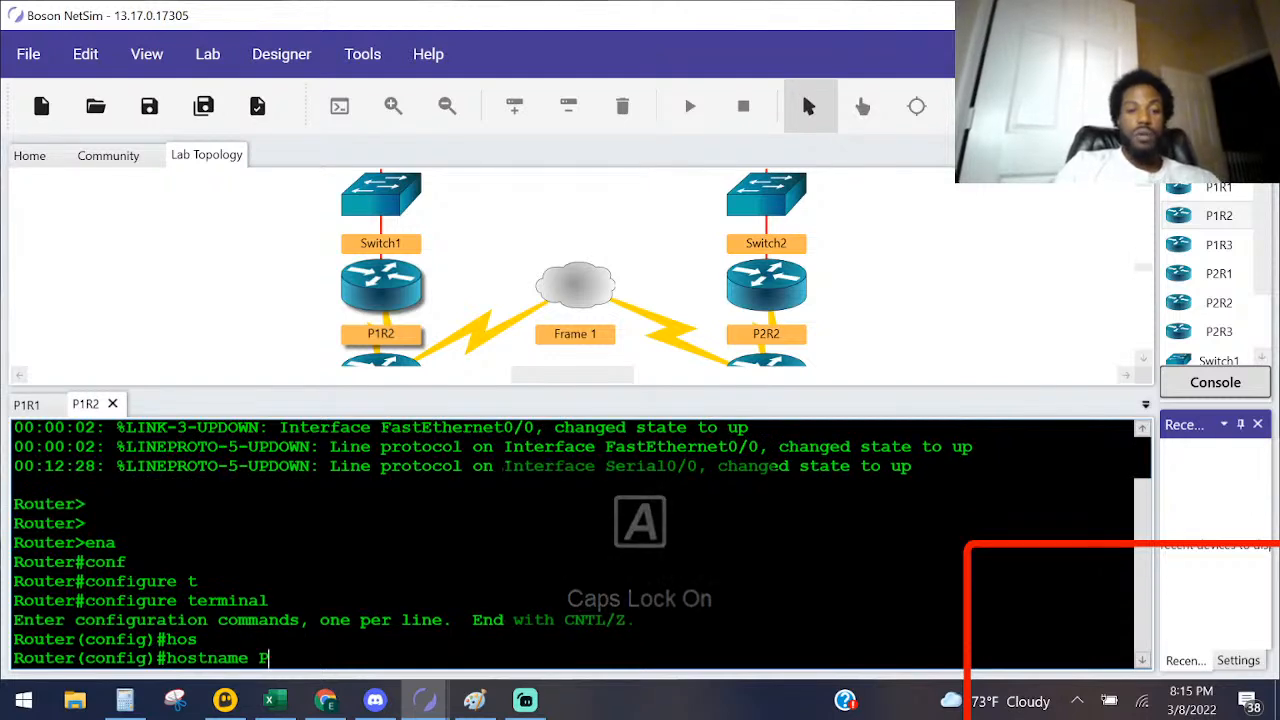
{"action": "type", "text": "1R2"}
{"action": "key", "text": "Return"}
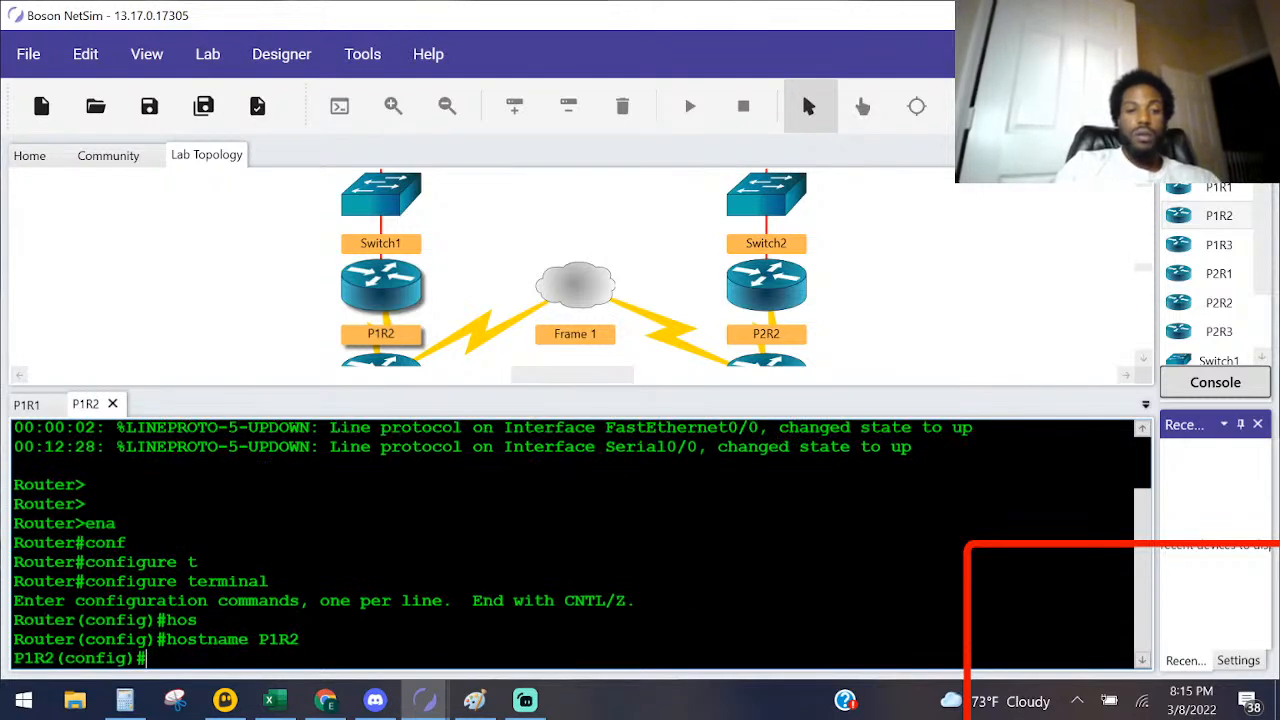
Step: Enter interface configuration for Serial 0/0 on P1R2 and begin its ip address command
{"action": "key", "text": "BackSpace"}
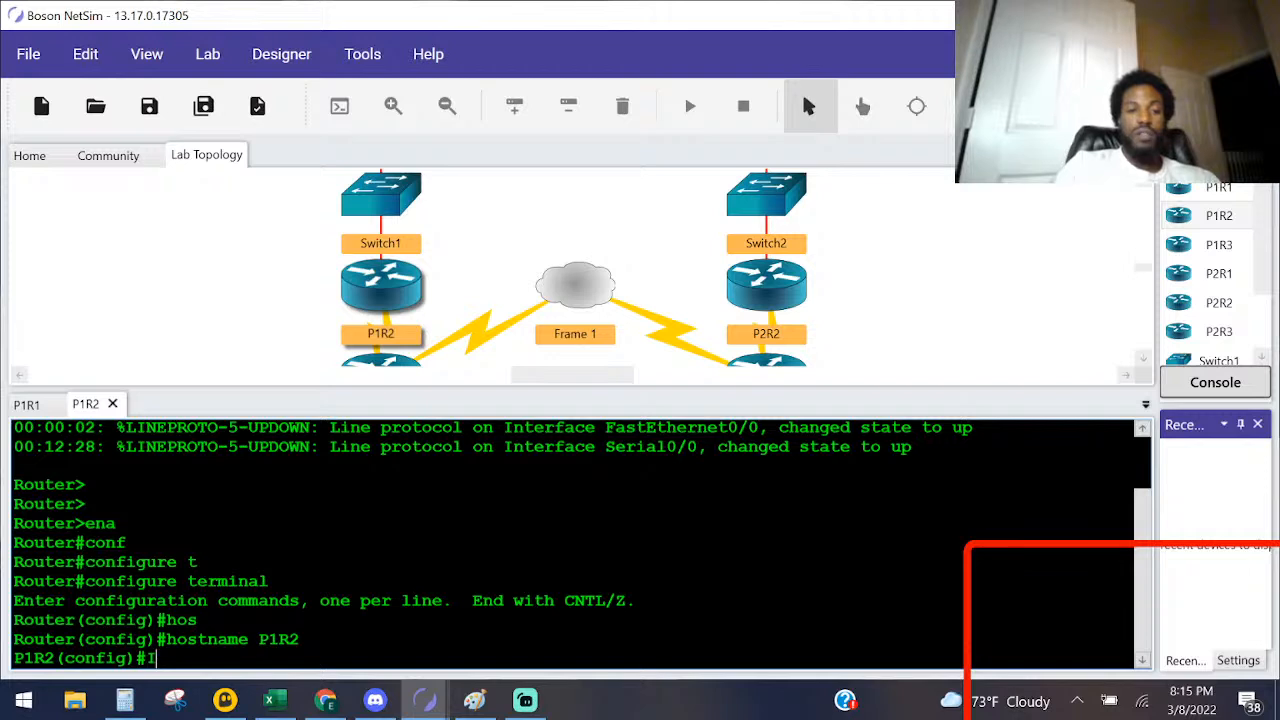
{"action": "type", "text": "IN"}
{"action": "key", "text": "Tab"}
{"action": "type", "text": "SER"}
{"action": "key", "text": "Tab"}
{"action": "type", "text": "0/0"}
{"action": "key", "text": "Return"}
{"action": "type", "text": "IP ADD"}
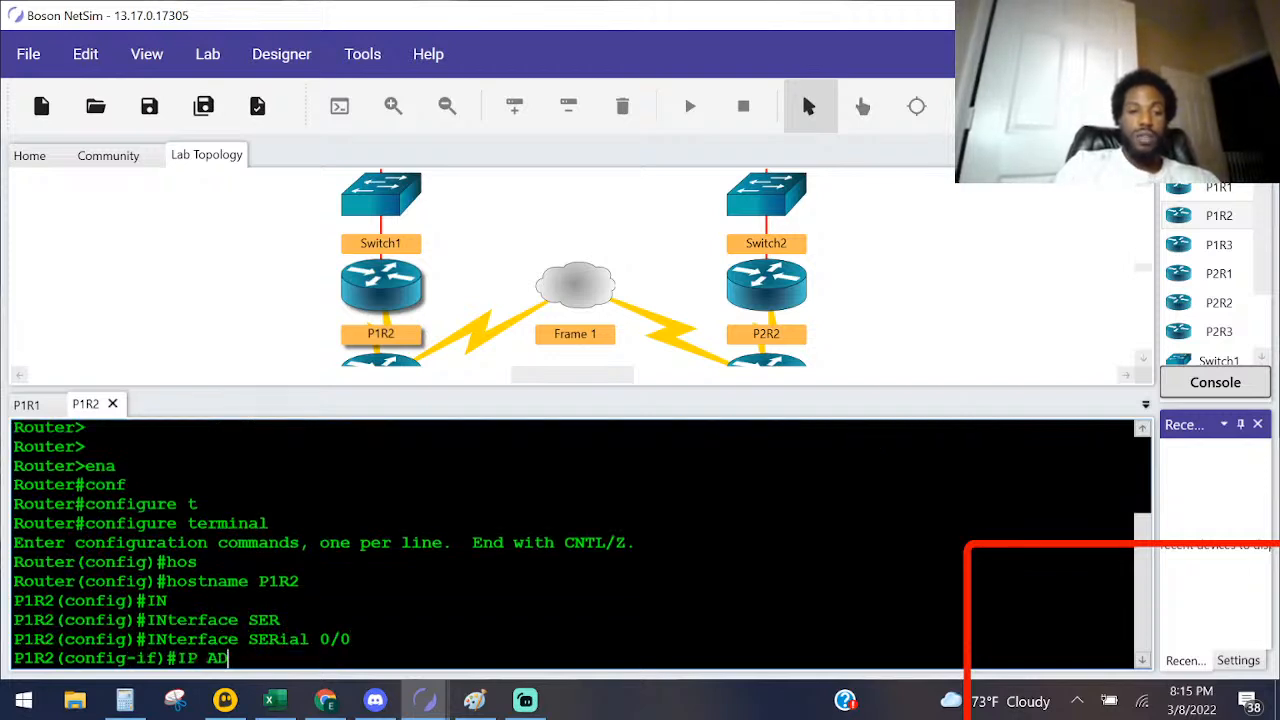
{"action": "key", "text": "Tab"}
Step: Look up P1R2's interfaces in the Lab Instructions address table and start the Serial 0/0 address with 192.168
{"action": "key", "text": "Caps_Lock"}
{"action": "key", "text": "alt+Tab"}
{"action": "key", "text": "alt+Tab"}
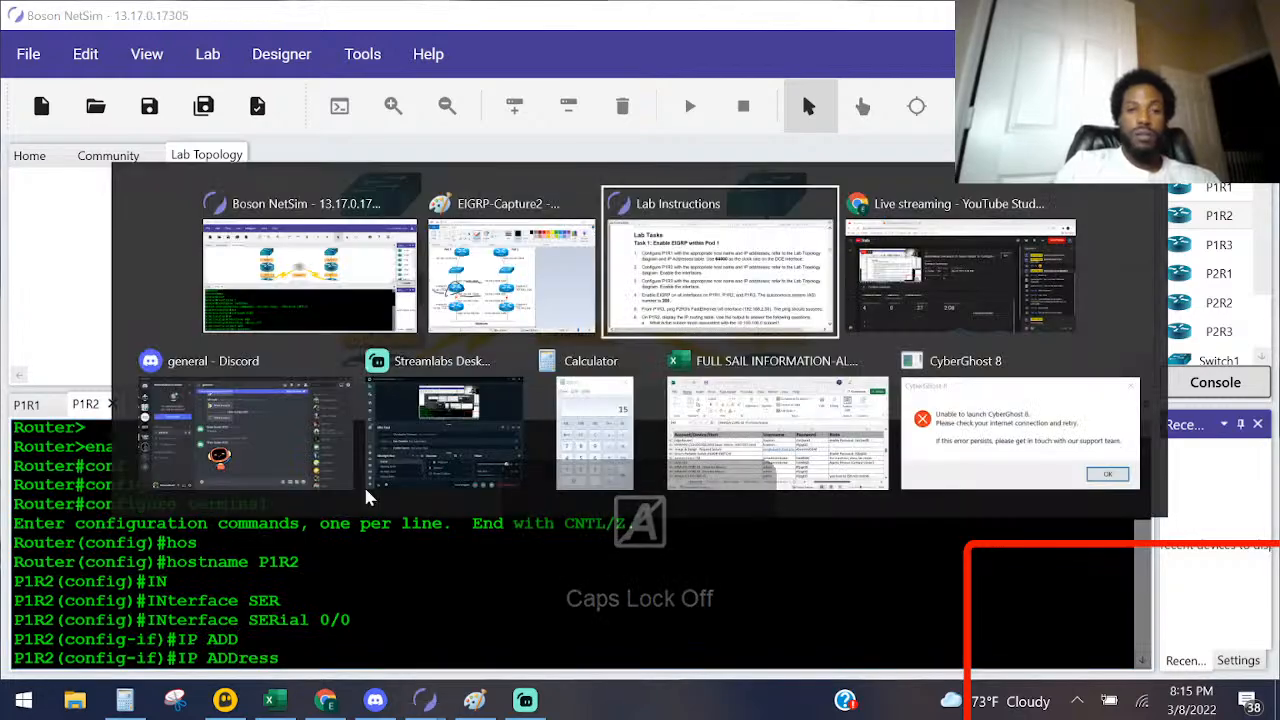
{"action": "scroll", "coordinate": [250, 470], "scroll_direction": "up", "scroll_amount": 5}
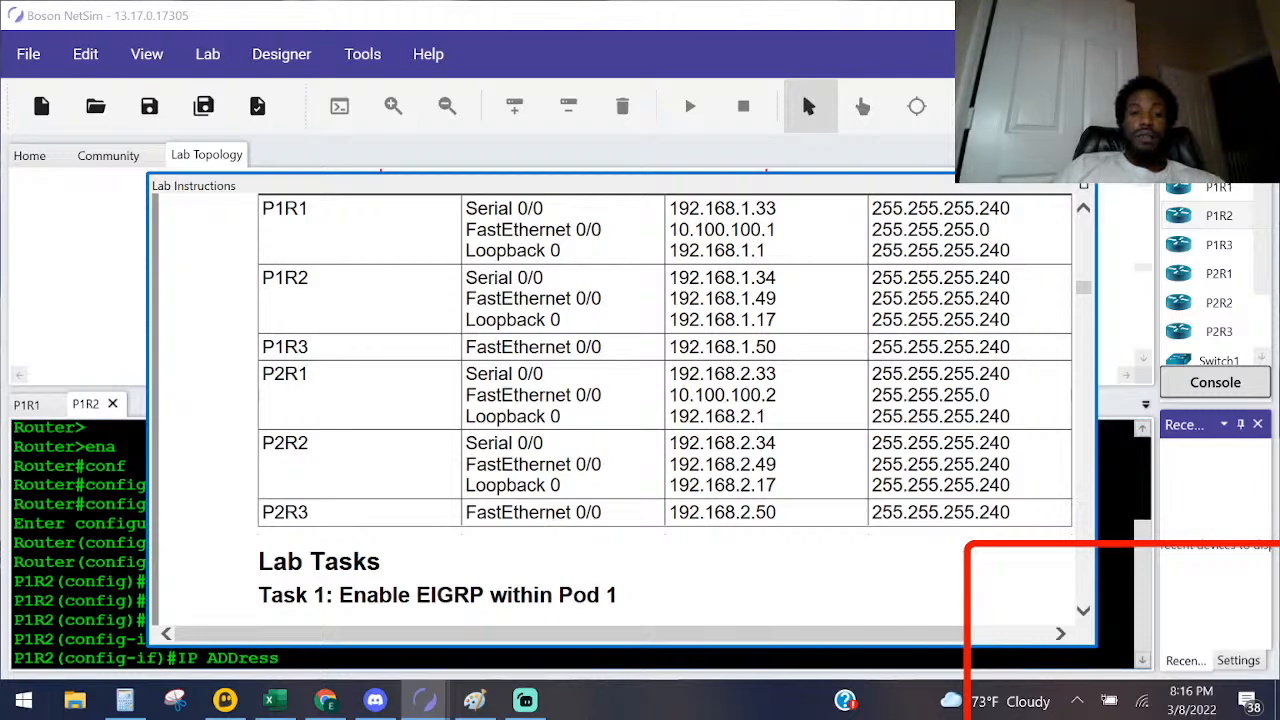
{"action": "left_click", "coordinate": [84, 526]}
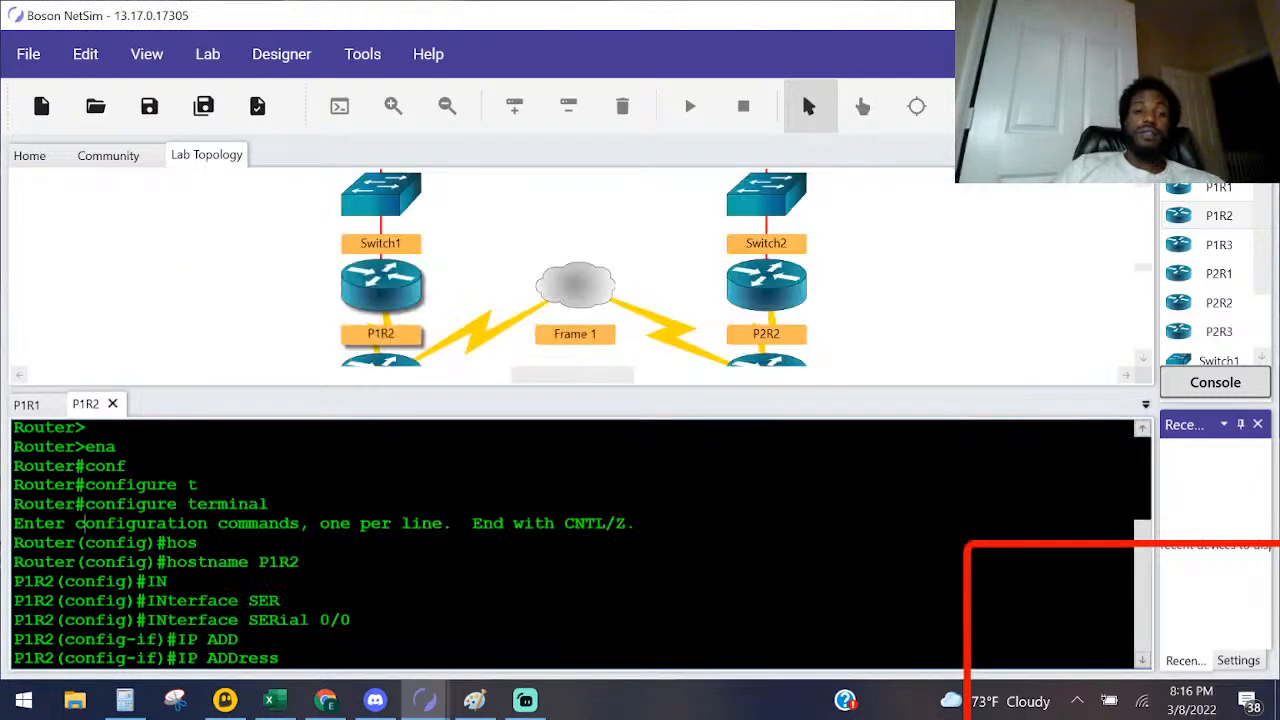
{"action": "type", "text": "1"}
{"action": "type", "text": "9"}
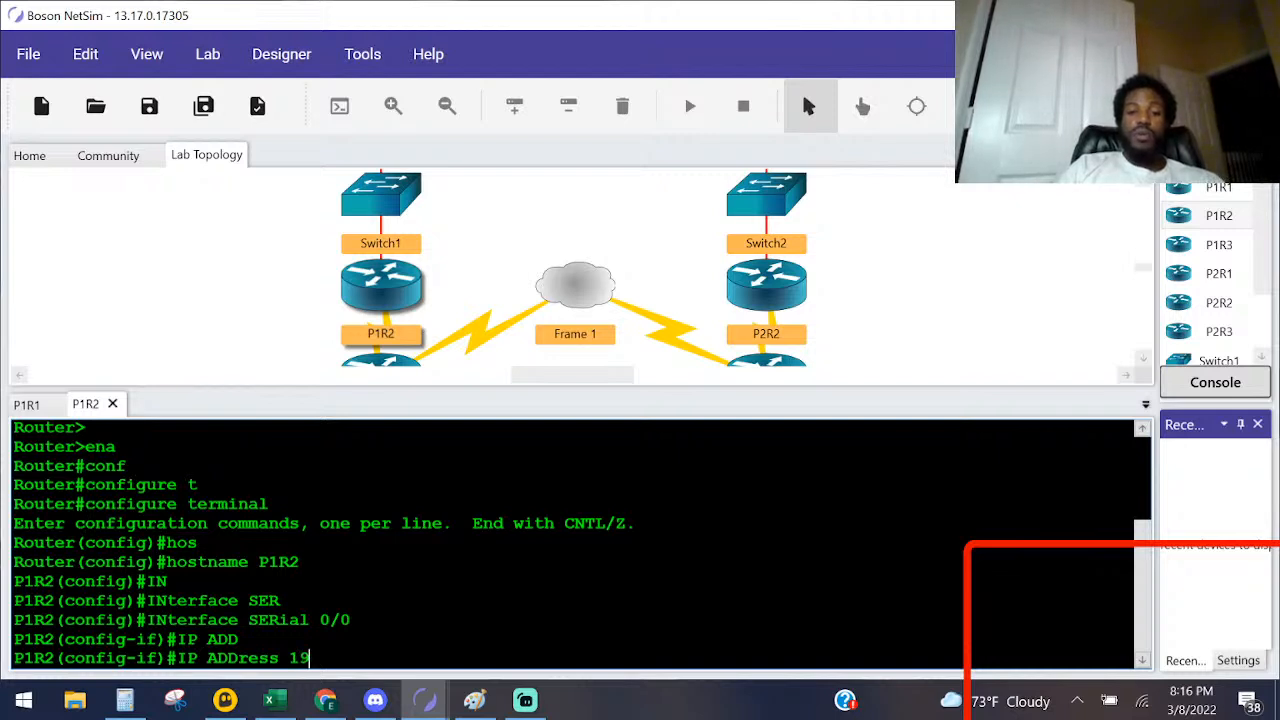
{"action": "type", "text": "2.168."}
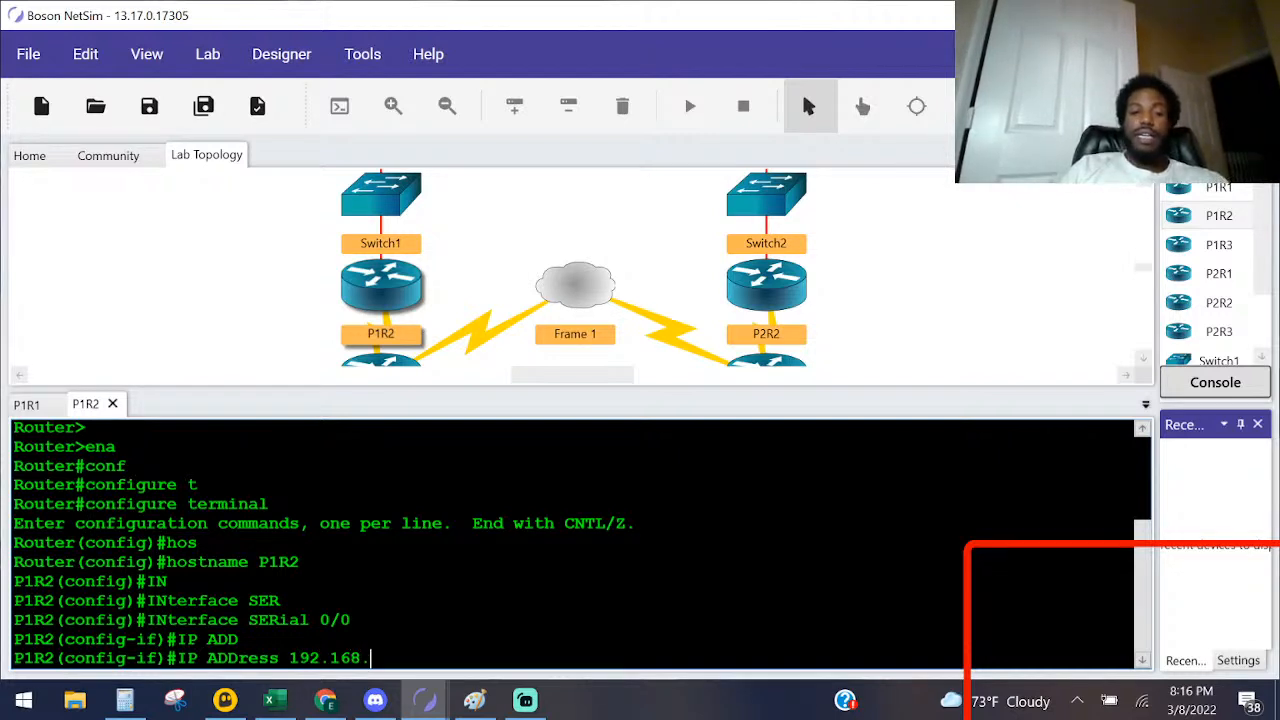
Step: Recheck the address table, complete Serial 0/0's address as 192.168.1.49 with mask 255.255.255.240, and enable the interface with no shut
{"action": "key", "text": "alt+Tab"}
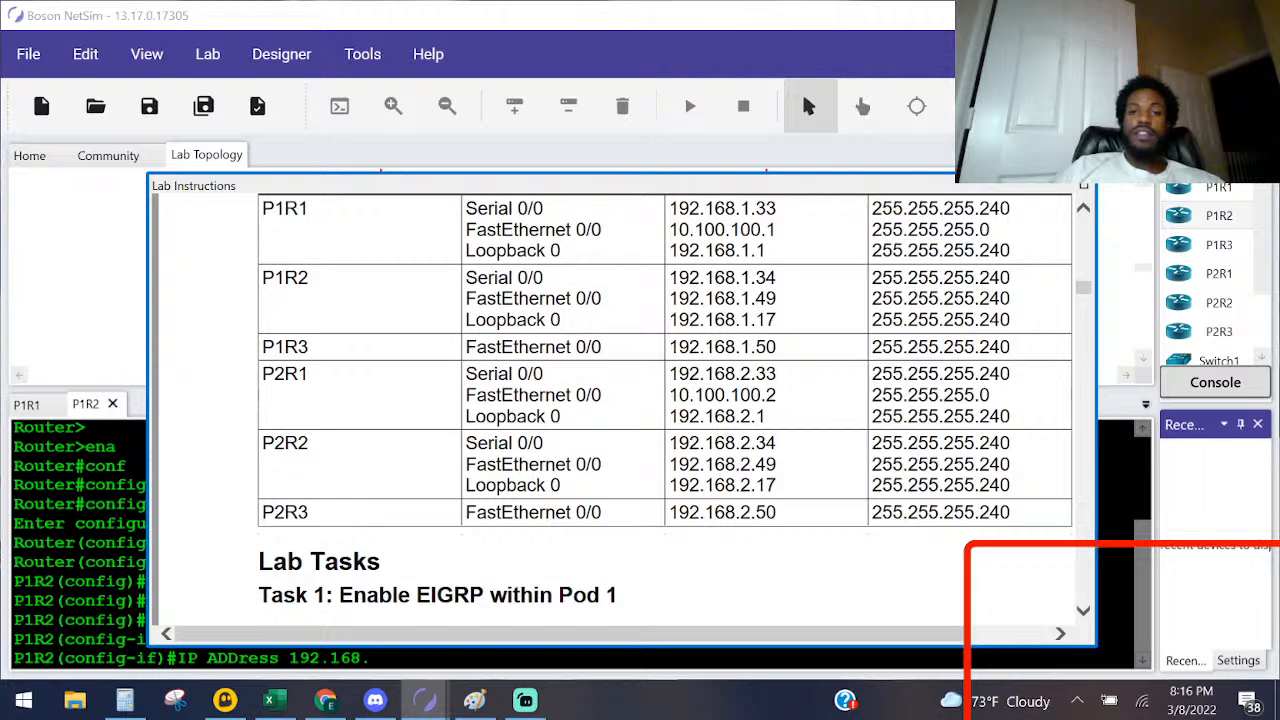
{"action": "left_click", "coordinate": [114, 503]}
{"action": "key", "text": "alt+Tab"}
{"action": "key", "text": "alt+Tab"}
{"action": "type", "text": "1"}
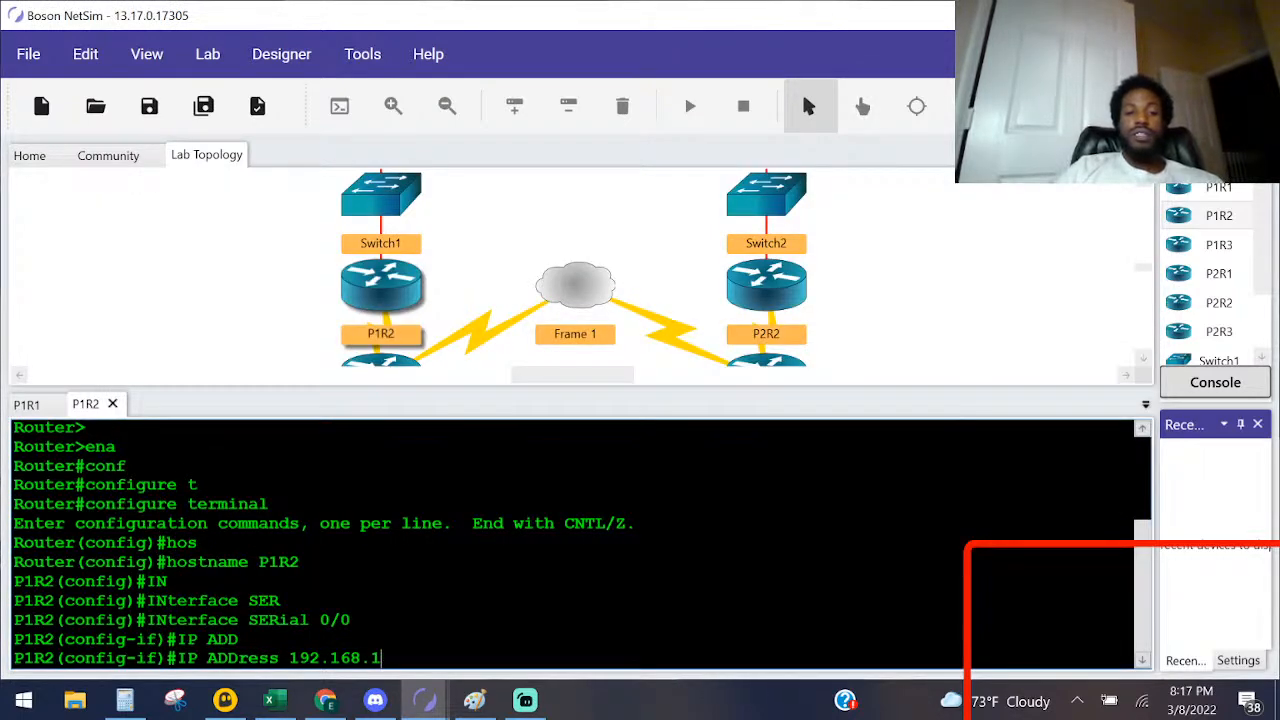
{"action": "type", "text": ".49 255.255.255.2"}
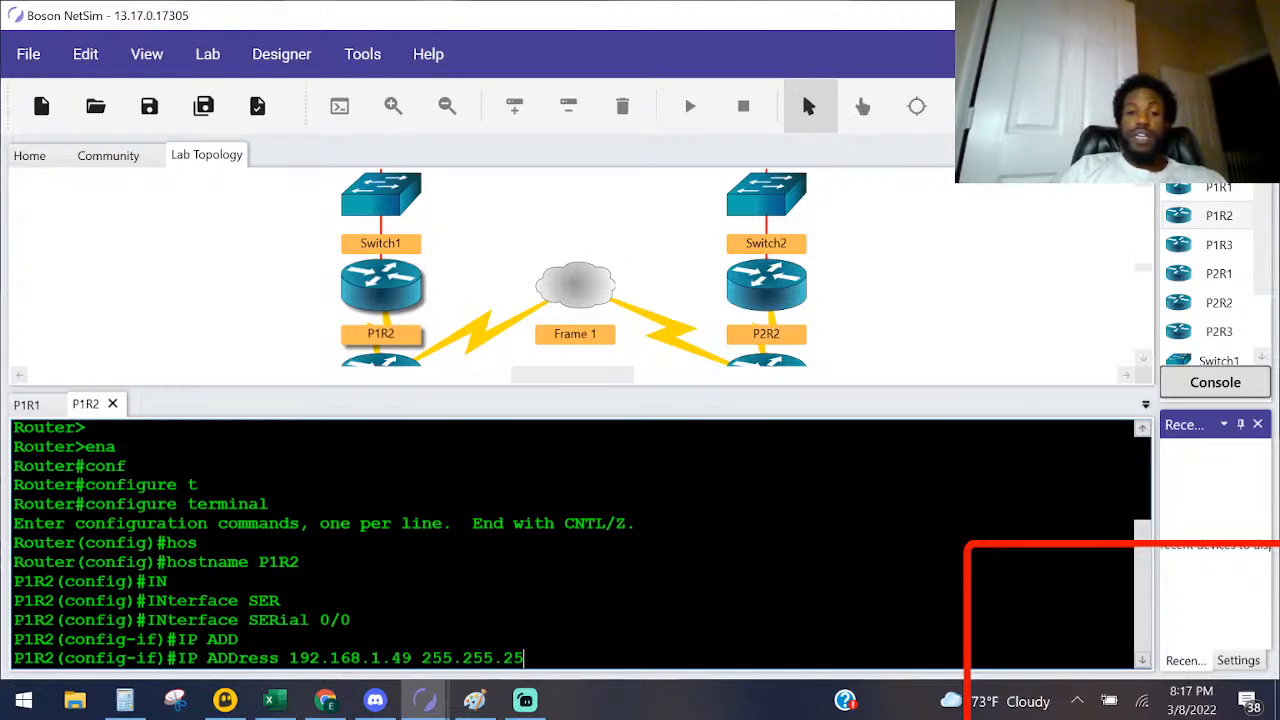
{"action": "type", "text": "40"}
{"action": "key", "text": "Return"}
{"action": "type", "text": "no shut"}
{"action": "key", "text": "Return"}
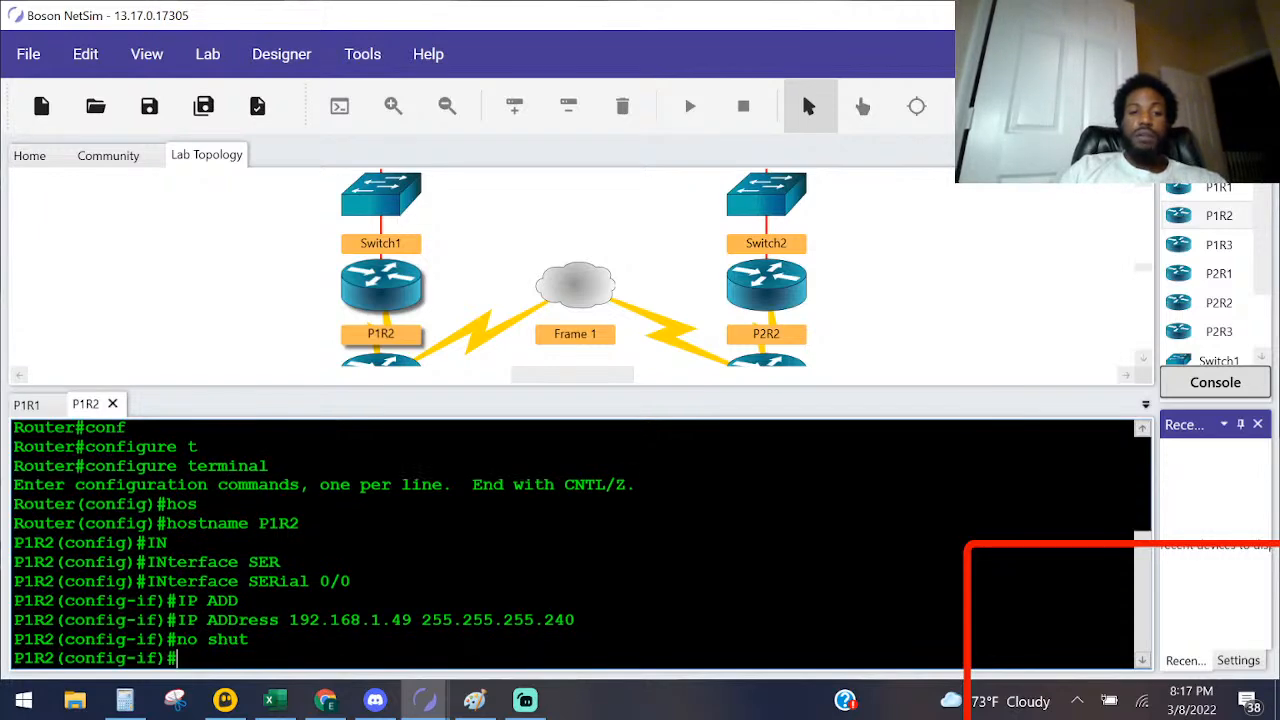
Step: Check P1R2's row in the address table, exit Serial 0/0 and enter interface configuration for Loopback 0
{"action": "key", "text": "alt+Tab"}
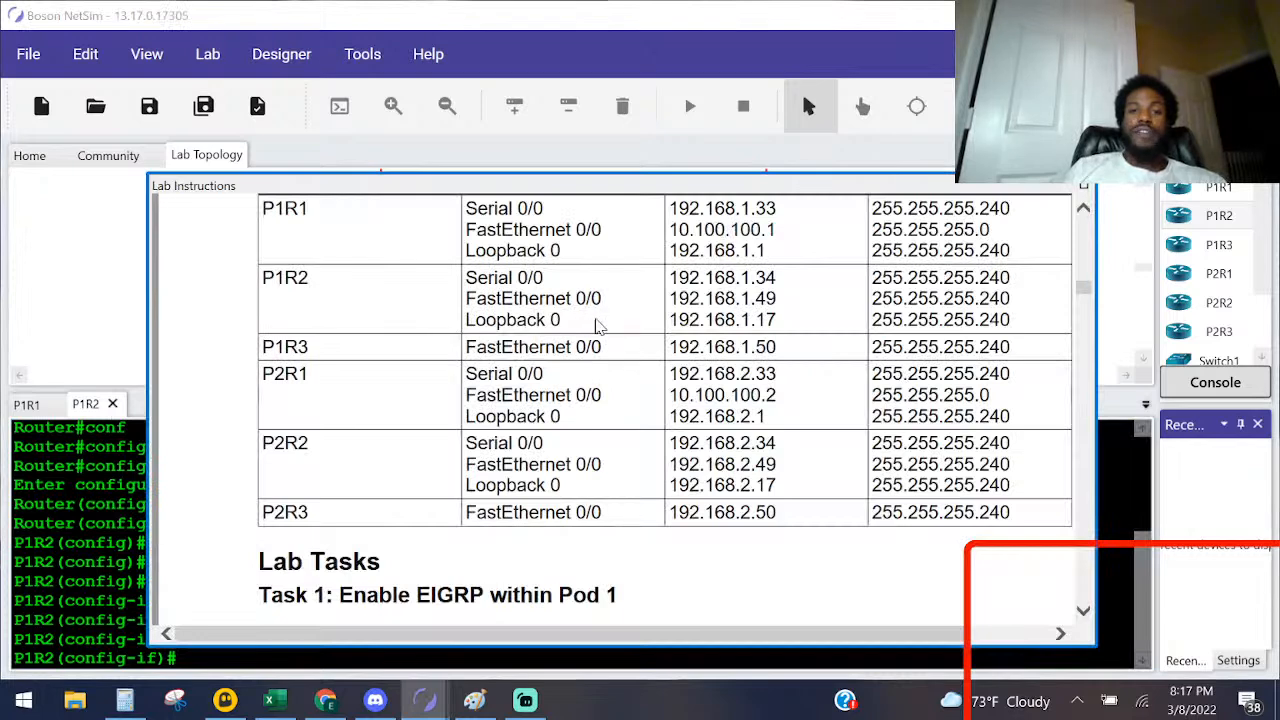
{"action": "left_click", "coordinate": [73, 581]}
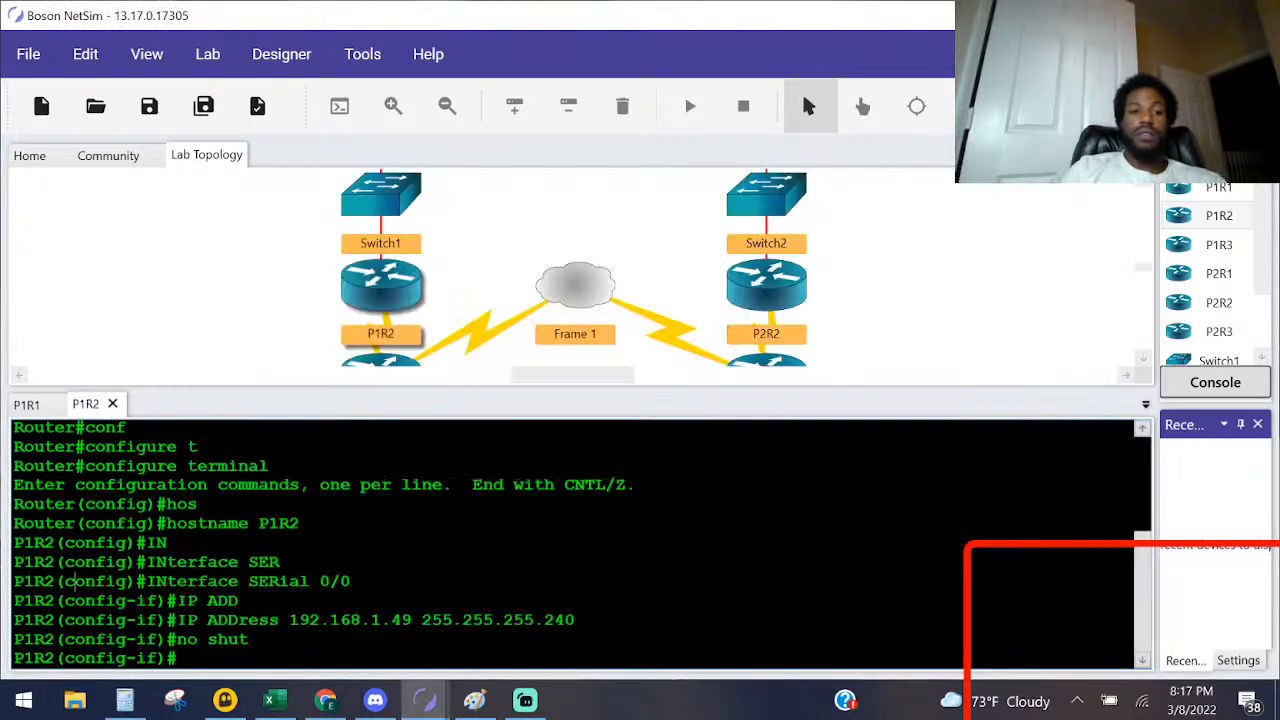
{"action": "type", "text": "ex"}
{"action": "key", "text": "Return"}
{"action": "type", "text": "int"}
{"action": "key", "text": "Tab"}
{"action": "type", "text": "loop"}
{"action": "key", "text": "Tab"}
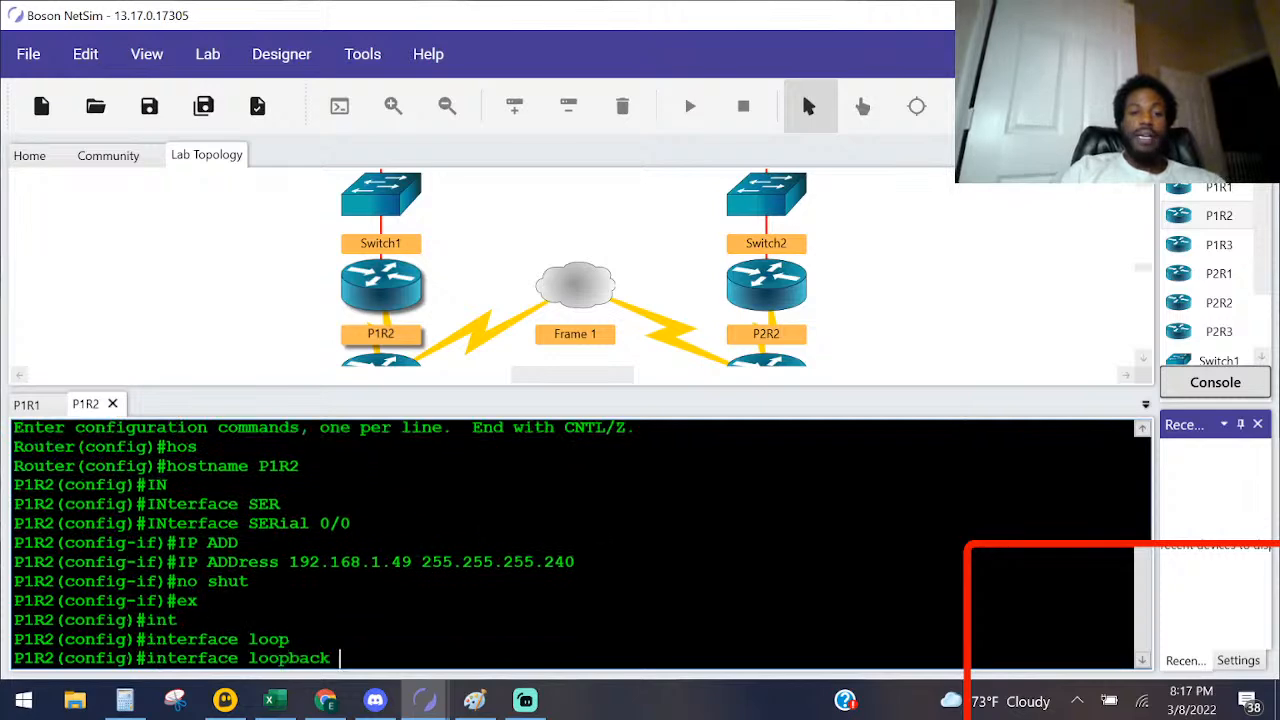
{"action": "type", "text": "0"}
{"action": "key", "text": "Return"}
Step: Begin Loopback 0's ip address command with 192.168.1.17, checking the Lab Instructions address table
{"action": "type", "text": "ipa"}
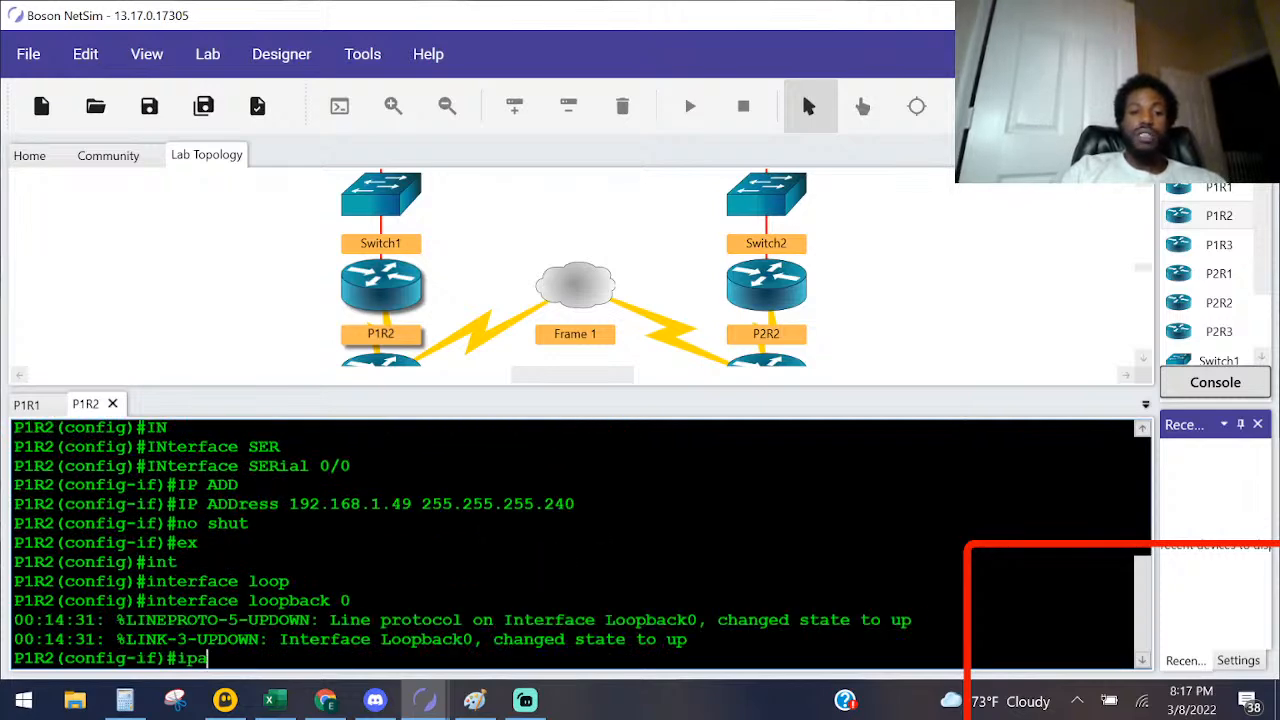
{"action": "key", "text": "BackSpace"}
{"action": "type", "text": "add"}
{"action": "key", "text": "Tab"}
{"action": "key", "text": "alt+Tab"}
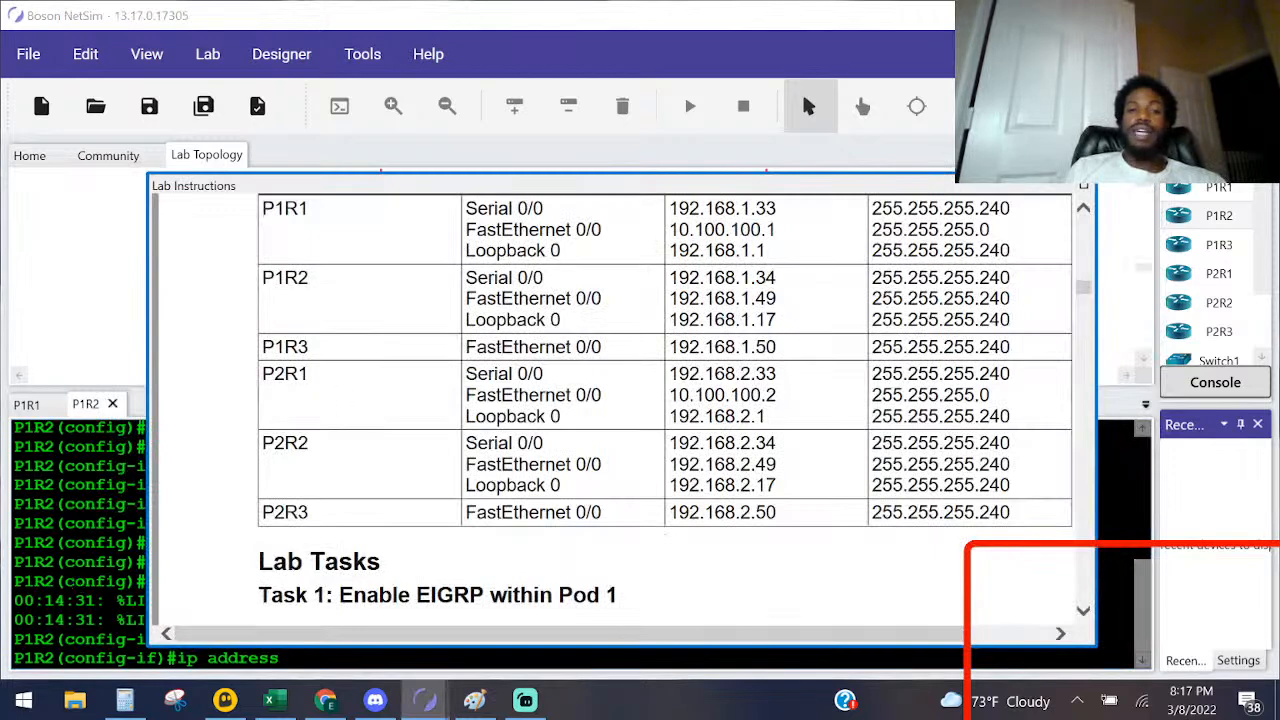
{"action": "key", "text": "alt+Tab"}
{"action": "type", "text": "192.168."}
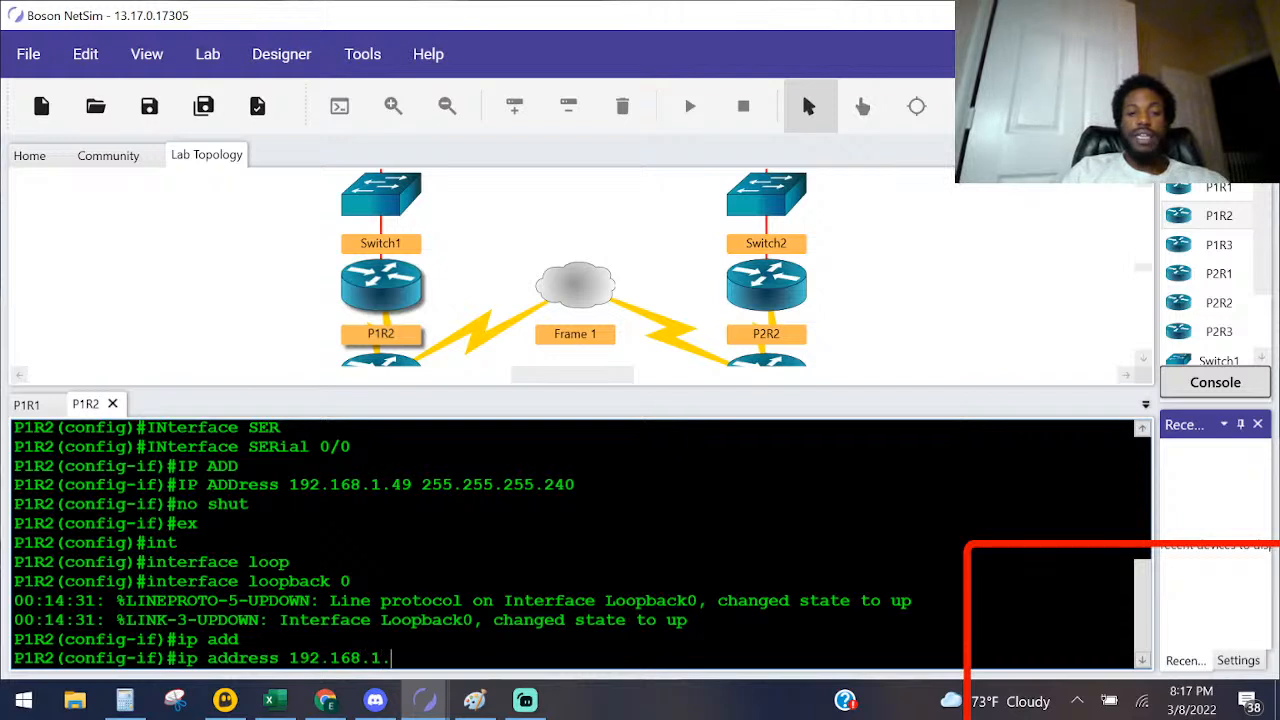
{"action": "type", "text": "1.17 255.255.255.0"}
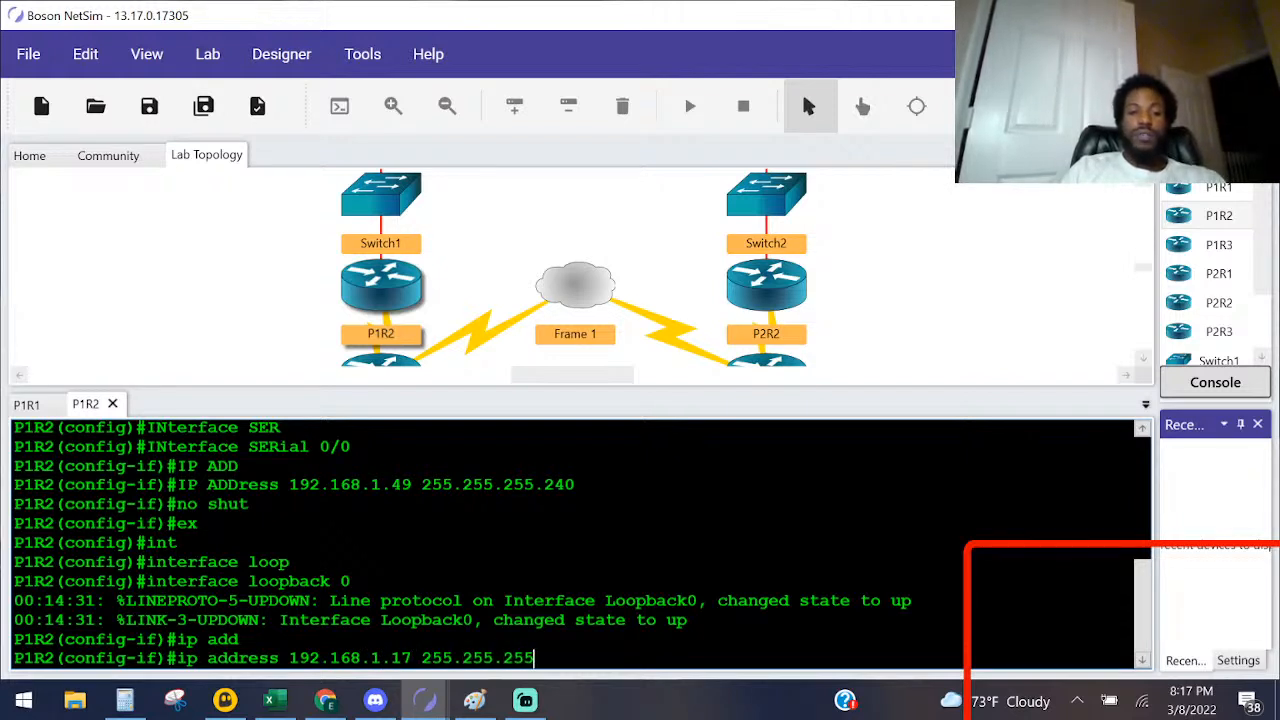
Step: Complete Loopback 0's address command with mask 255.255.255.240, rechecking the table, and enable the interface with no shut
{"action": "key", "text": "BackSpace"}
{"action": "key", "text": "alt+Tab"}
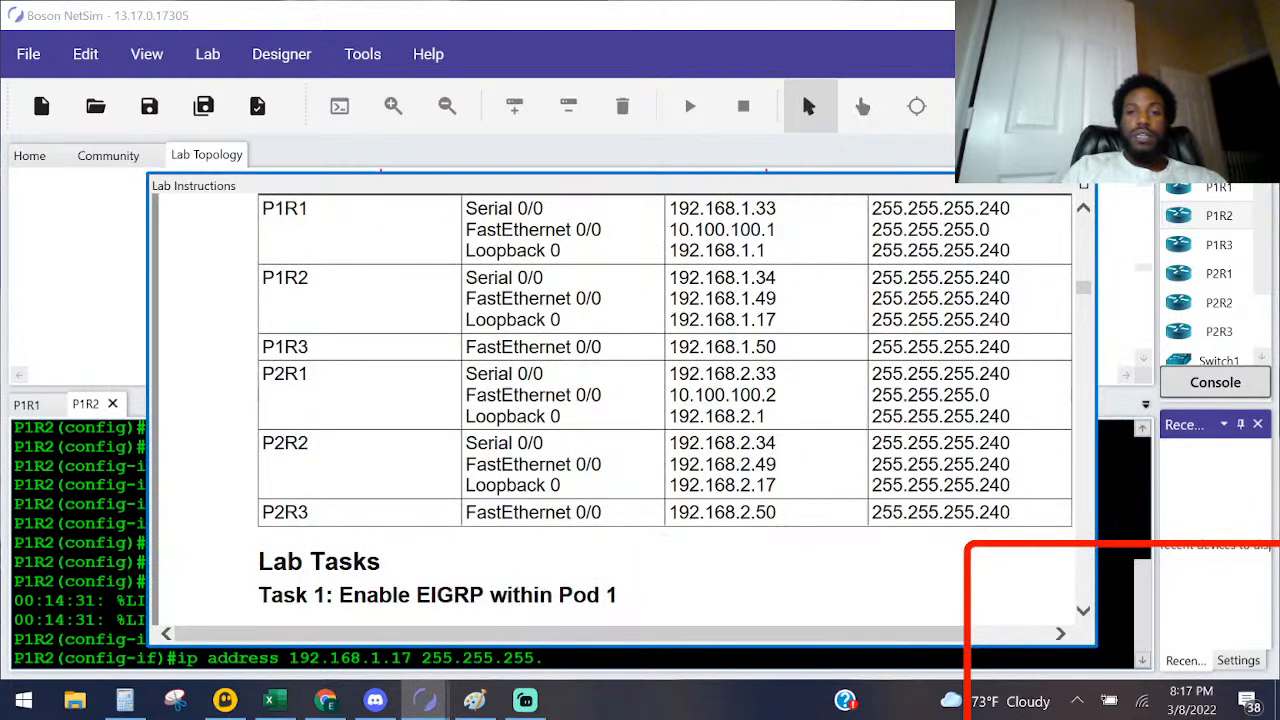
{"action": "key", "text": "alt+Tab"}
{"action": "type", "text": "2"}
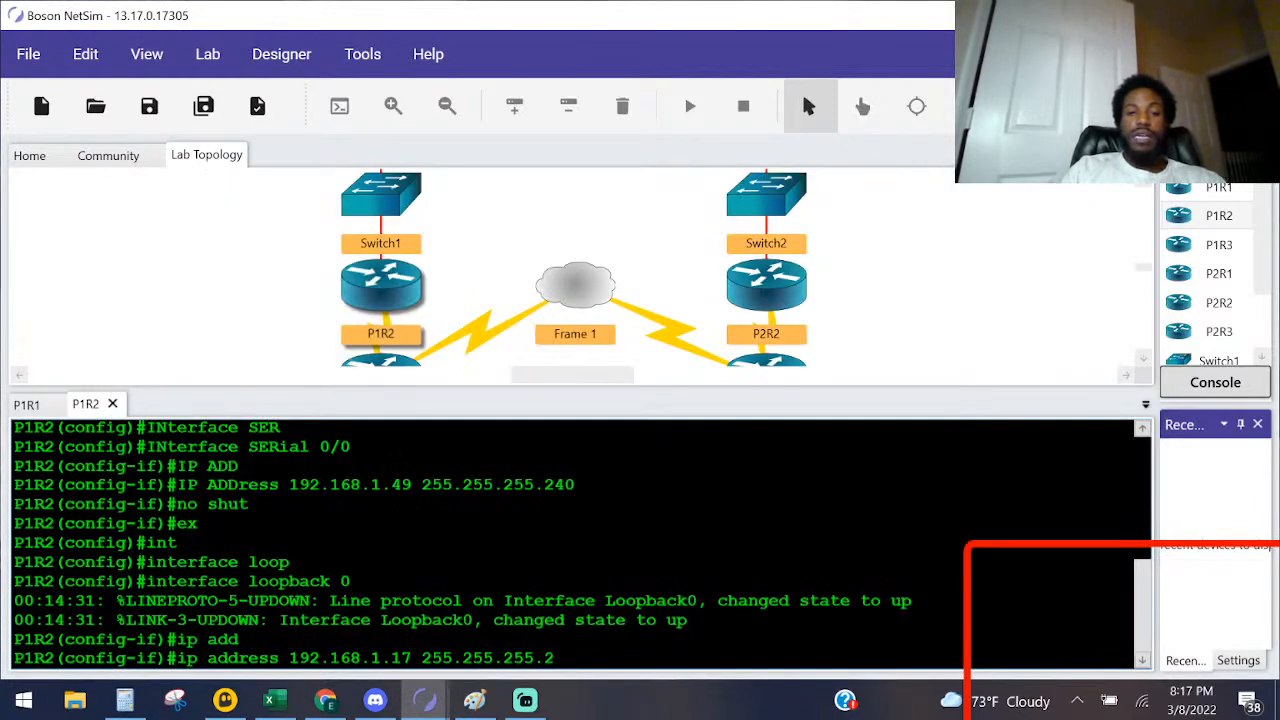
{"action": "type", "text": "40"}
{"action": "key", "text": "Return"}
{"action": "type", "text": "no shut"}
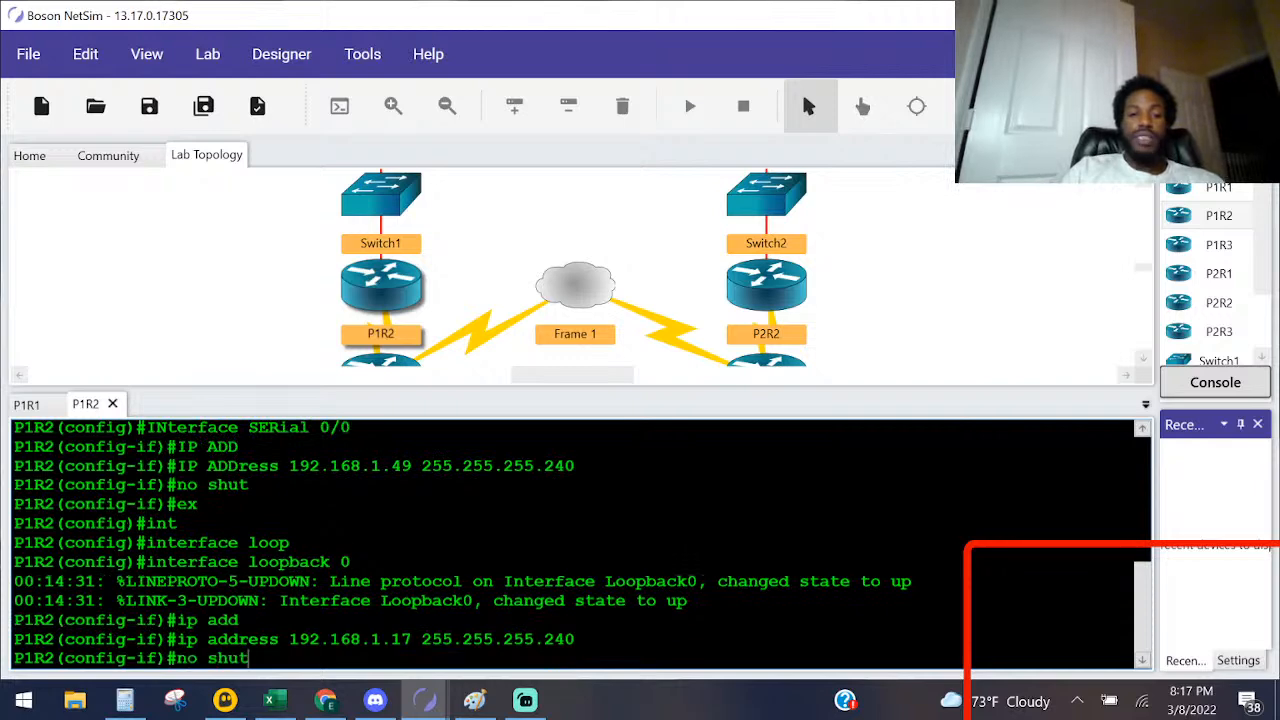
{"action": "key", "text": "Return"}
{"action": "scroll", "coordinate": [583, 544], "scroll_direction": "up", "scroll_amount": 1}
{"action": "scroll", "coordinate": [583, 544], "scroll_direction": "down", "scroll_amount": 1}
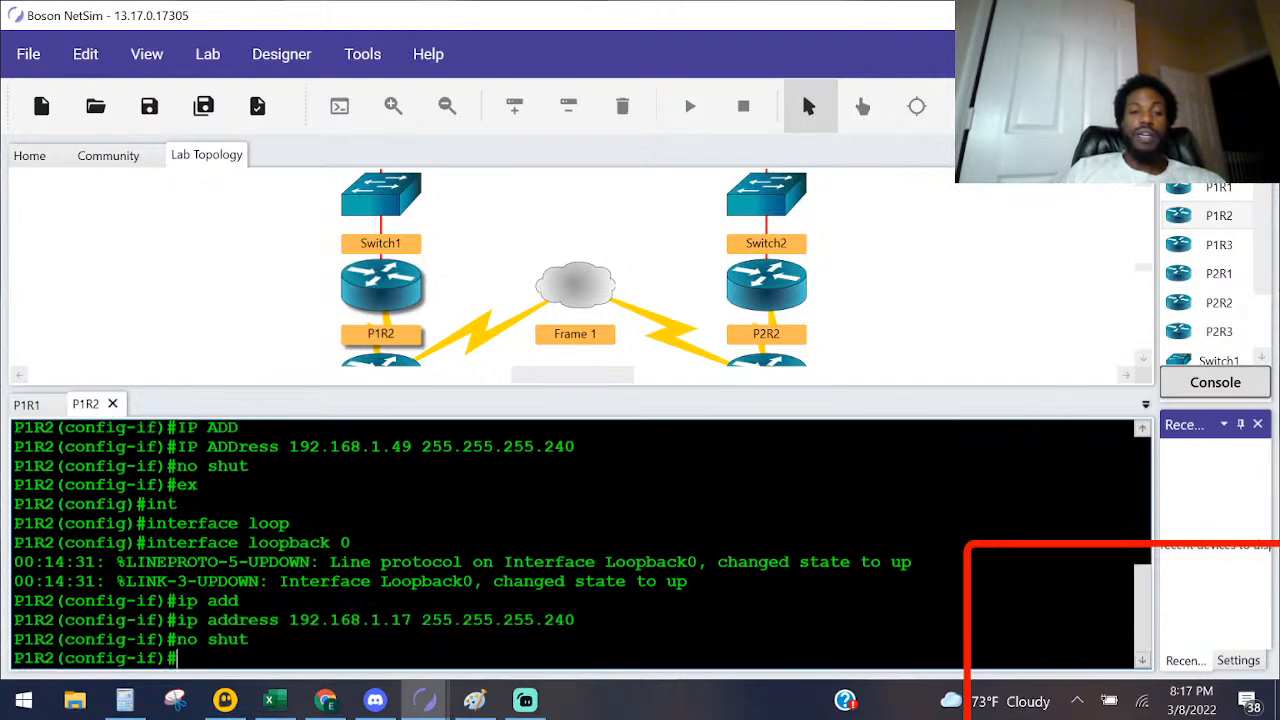
Step: Check P1R2's row in the Lab Instructions address table and enter interface configuration for FastEthernet 0/0 on P1R2
{"action": "key", "text": "alt+Tab"}
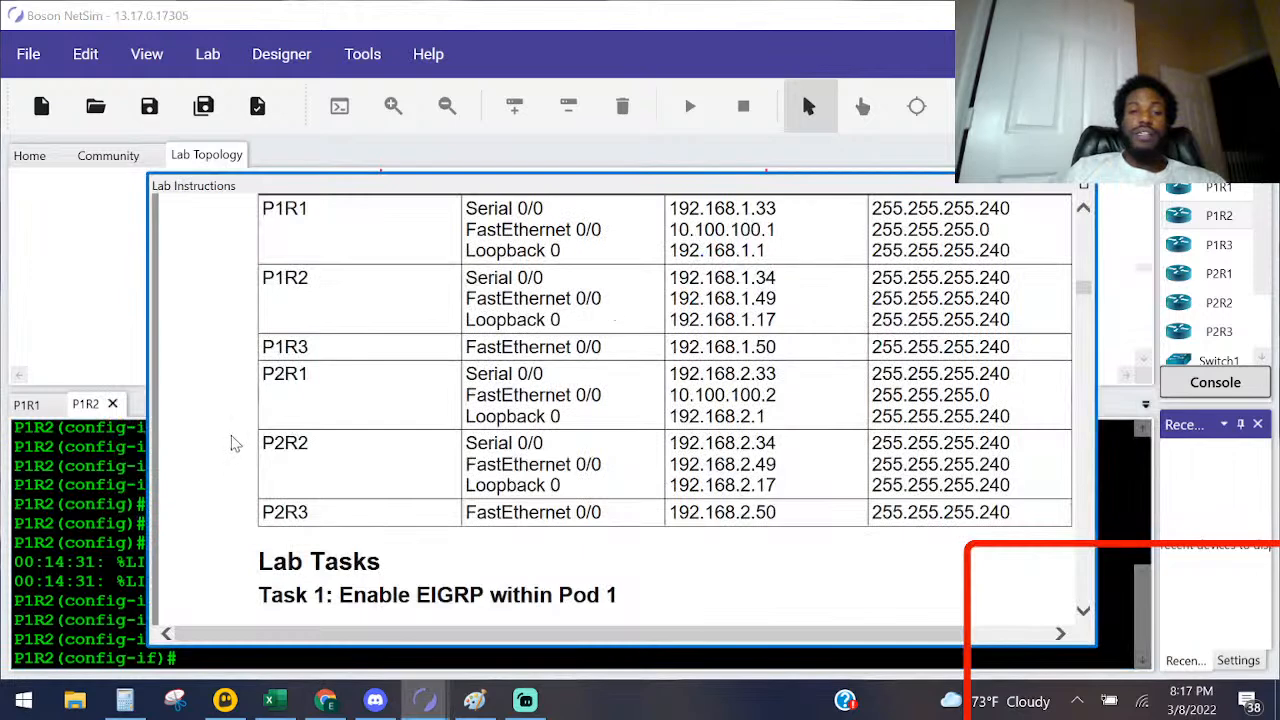
{"action": "left_click", "coordinate": [85, 504]}
{"action": "key", "text": "Return"}
{"action": "type", "text": "inter"}
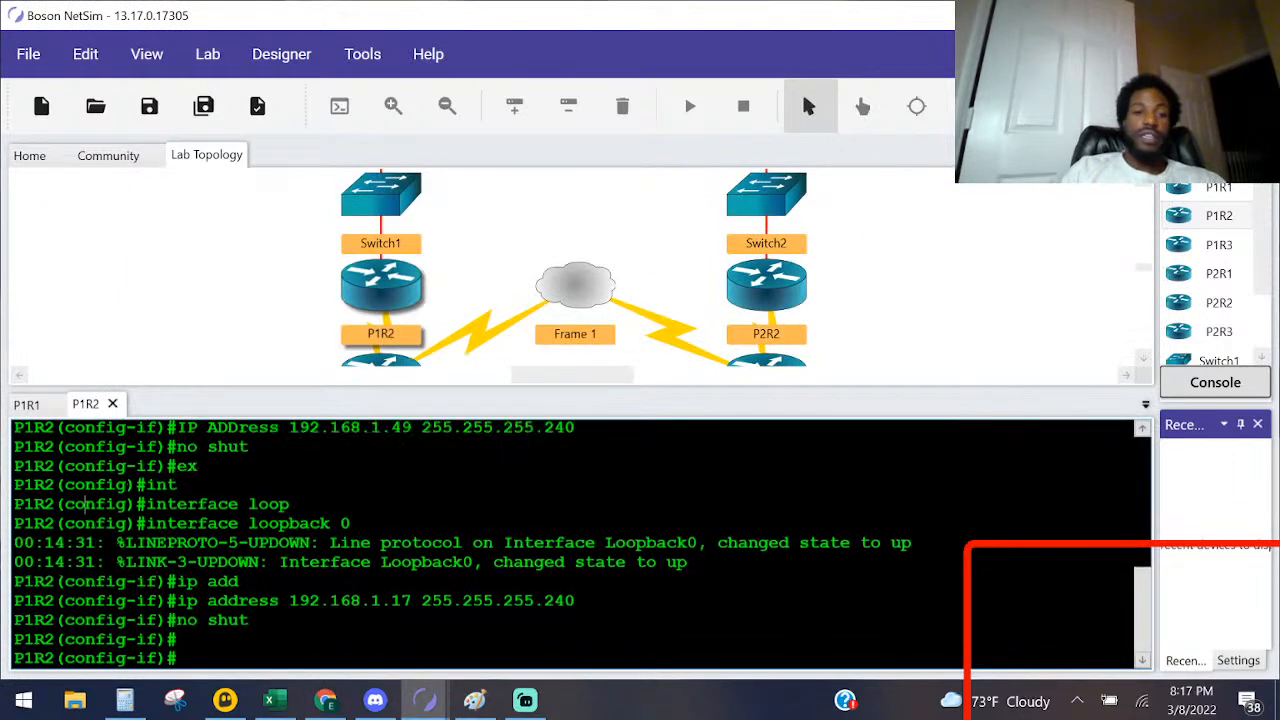
{"action": "type", "text": " fa"}
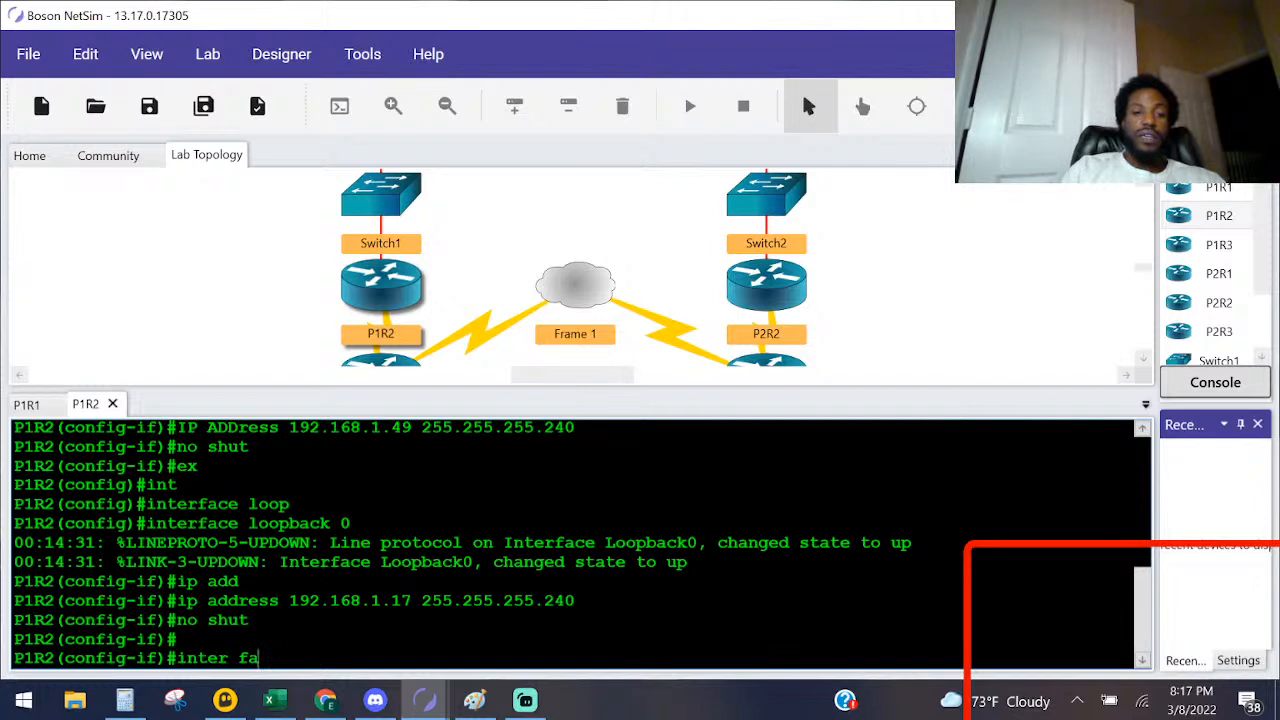
{"action": "scroll", "coordinate": [580, 540], "scroll_direction": "up", "scroll_amount": 2}
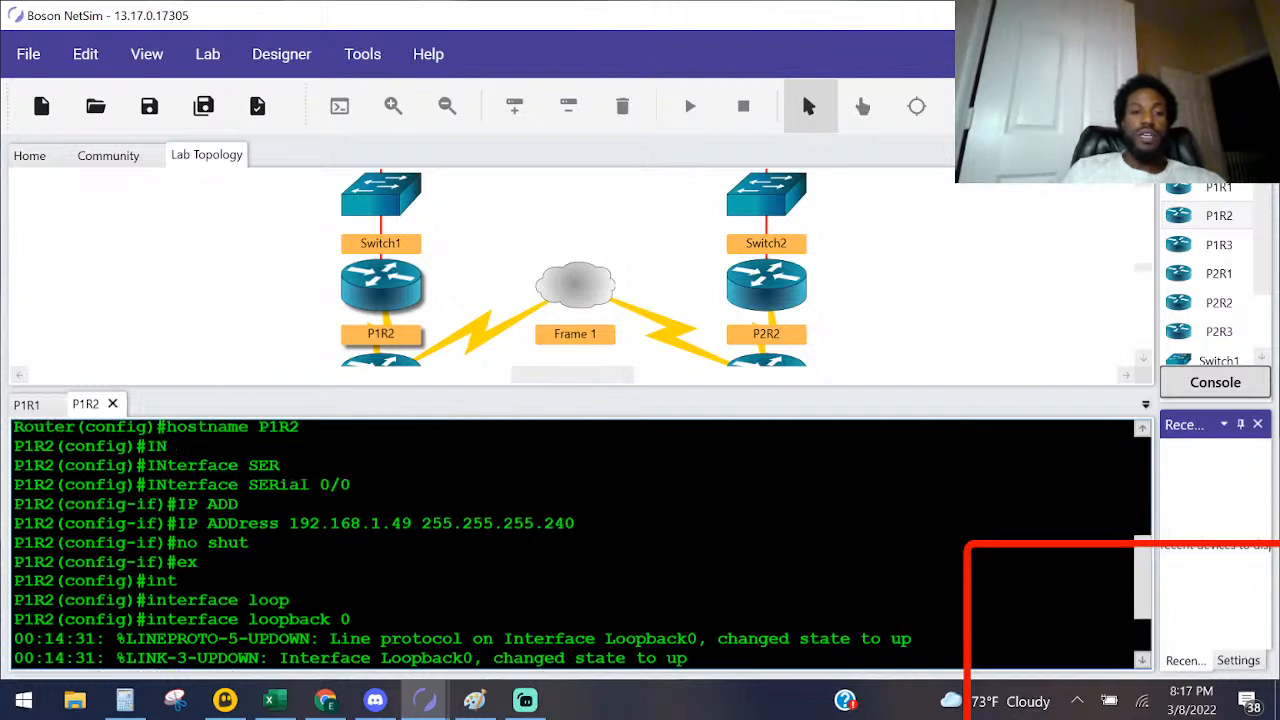
{"action": "scroll", "coordinate": [580, 540], "scroll_direction": "down", "scroll_amount": 2}
{"action": "type", "text": "0/0"}
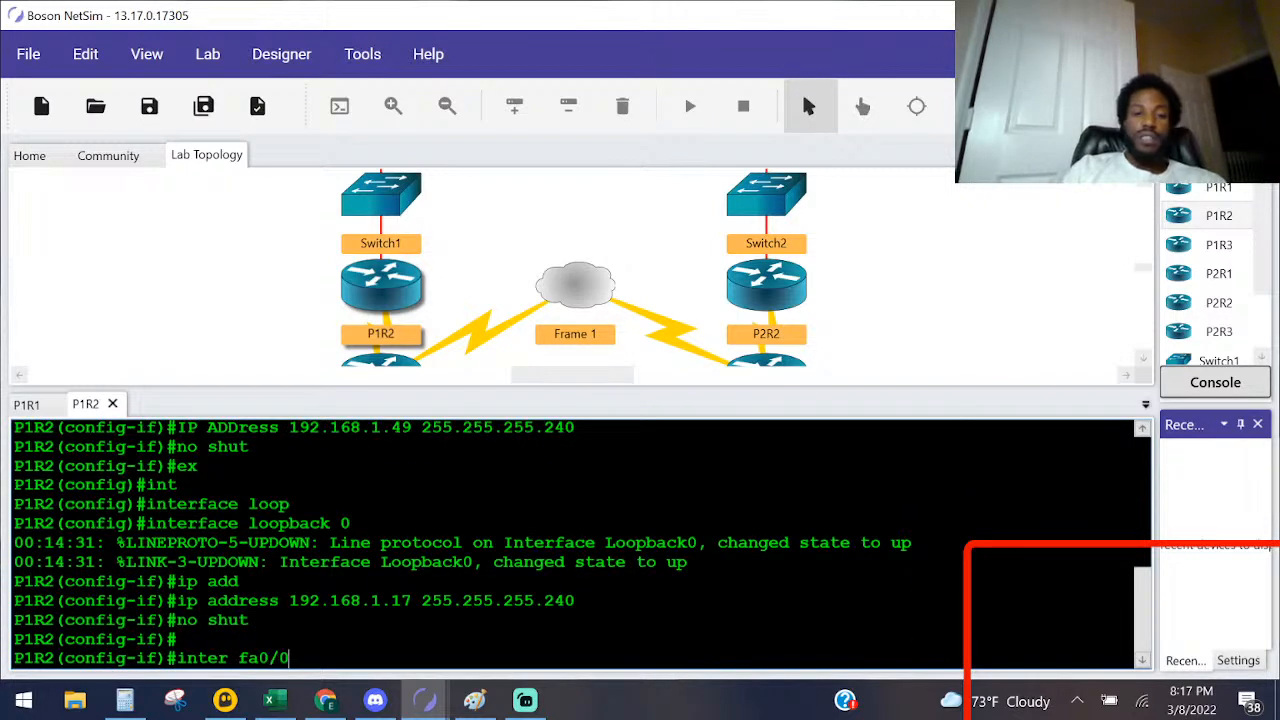
{"action": "key", "text": "Return"}
{"action": "type", "text": "ip address"}
{"action": "key", "text": "Tab"}
{"action": "key", "text": "alt+Tab"}
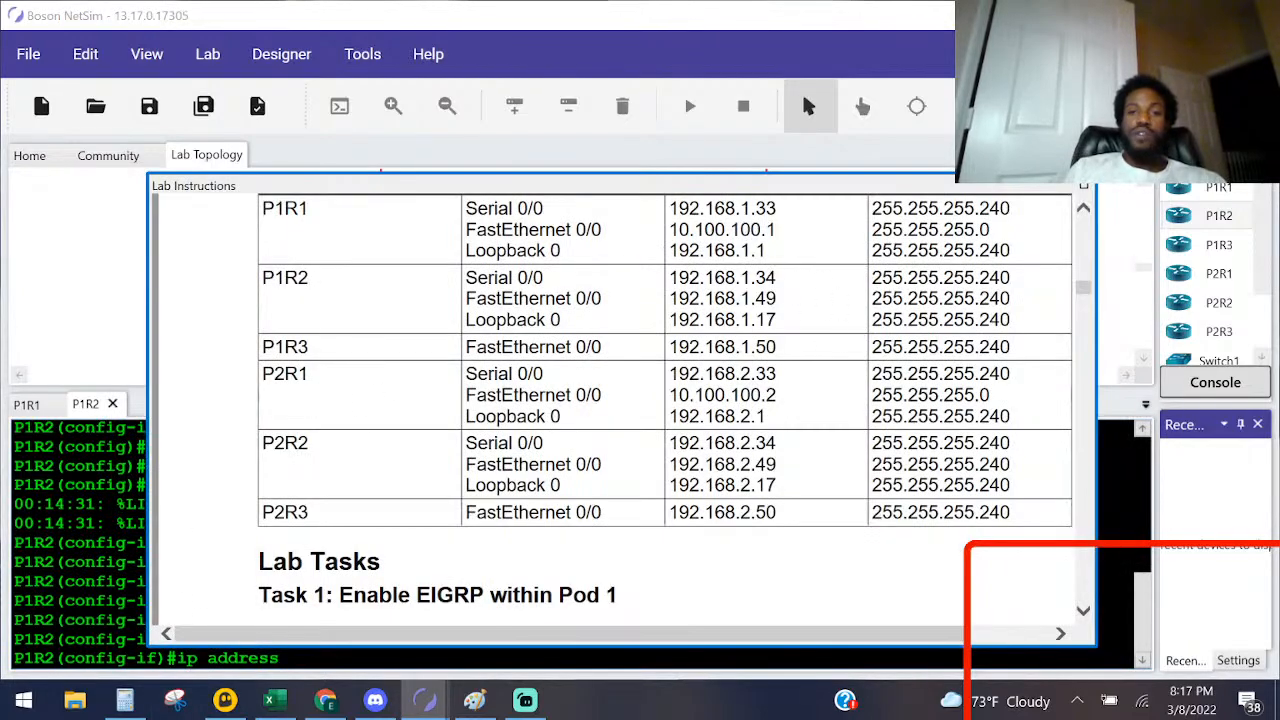
{"action": "key", "text": "alt+Tab"}
{"action": "scroll", "coordinate": [580, 540], "scroll_direction": "up", "scroll_amount": 1}
{"action": "scroll", "coordinate": [580, 540], "scroll_direction": "up", "scroll_amount": 2}
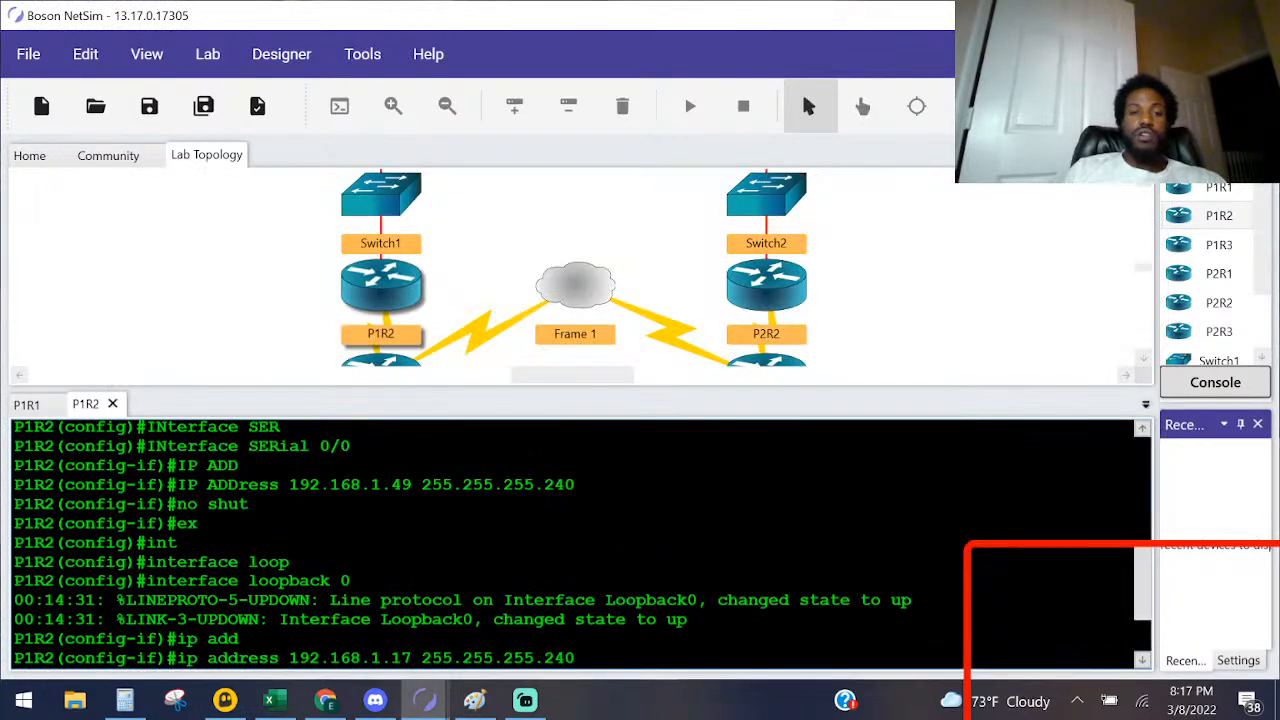
{"action": "scroll", "coordinate": [580, 540], "scroll_direction": "down", "scroll_amount": 3}
{"action": "key", "text": "alt+Tab"}
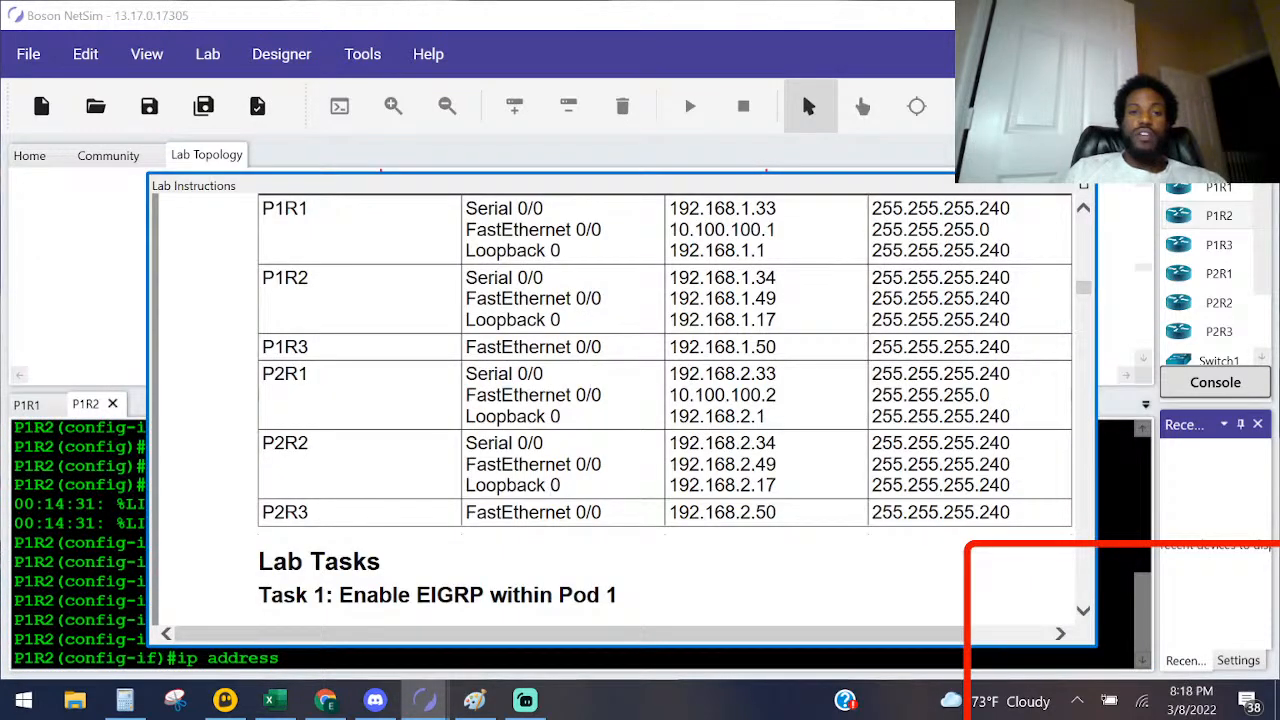
{"action": "key", "text": "alt+Tab"}
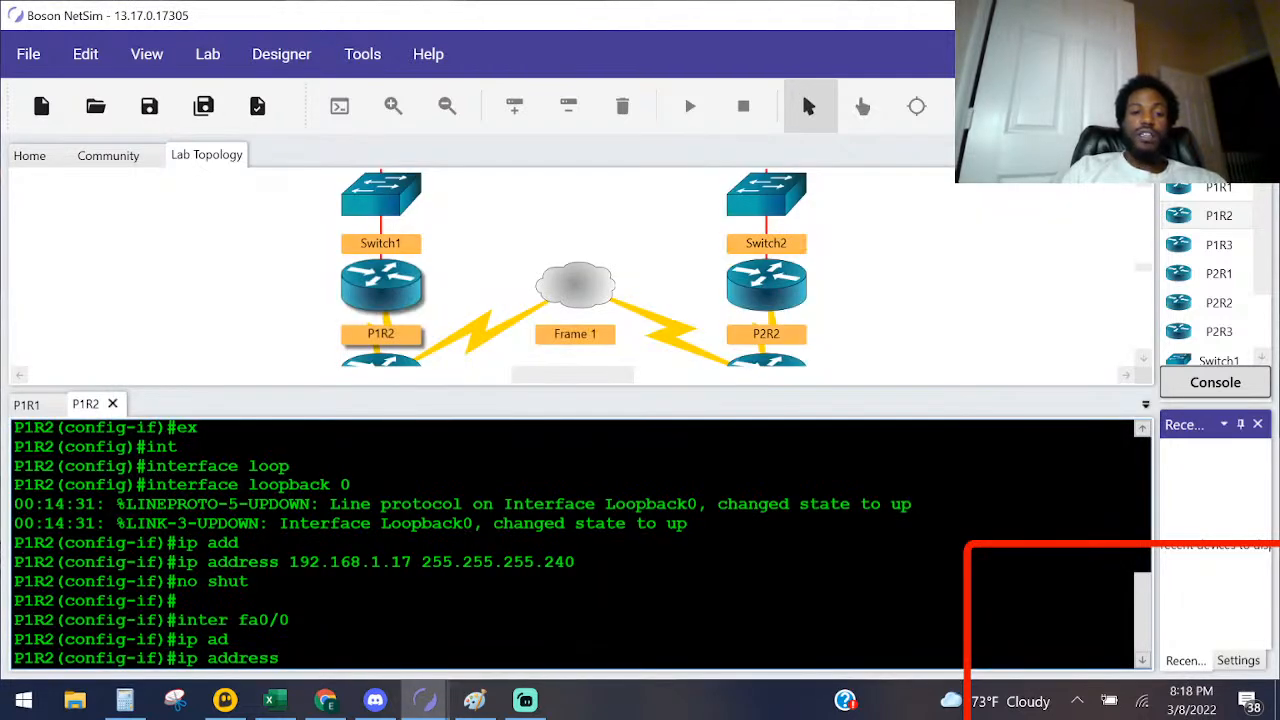
{"action": "key", "text": "BackSpace"}
{"action": "key", "text": "BackSpace"}
{"action": "key", "text": "BackSpace"}
{"action": "key", "text": "BackSpace"}
{"action": "key", "text": "BackSpace"}
{"action": "key", "text": "BackSpace"}
{"action": "key", "text": "BackSpace"}
{"action": "key", "text": "BackSpace"}
{"action": "key", "text": "BackSpace"}
{"action": "key", "text": "BackSpace"}
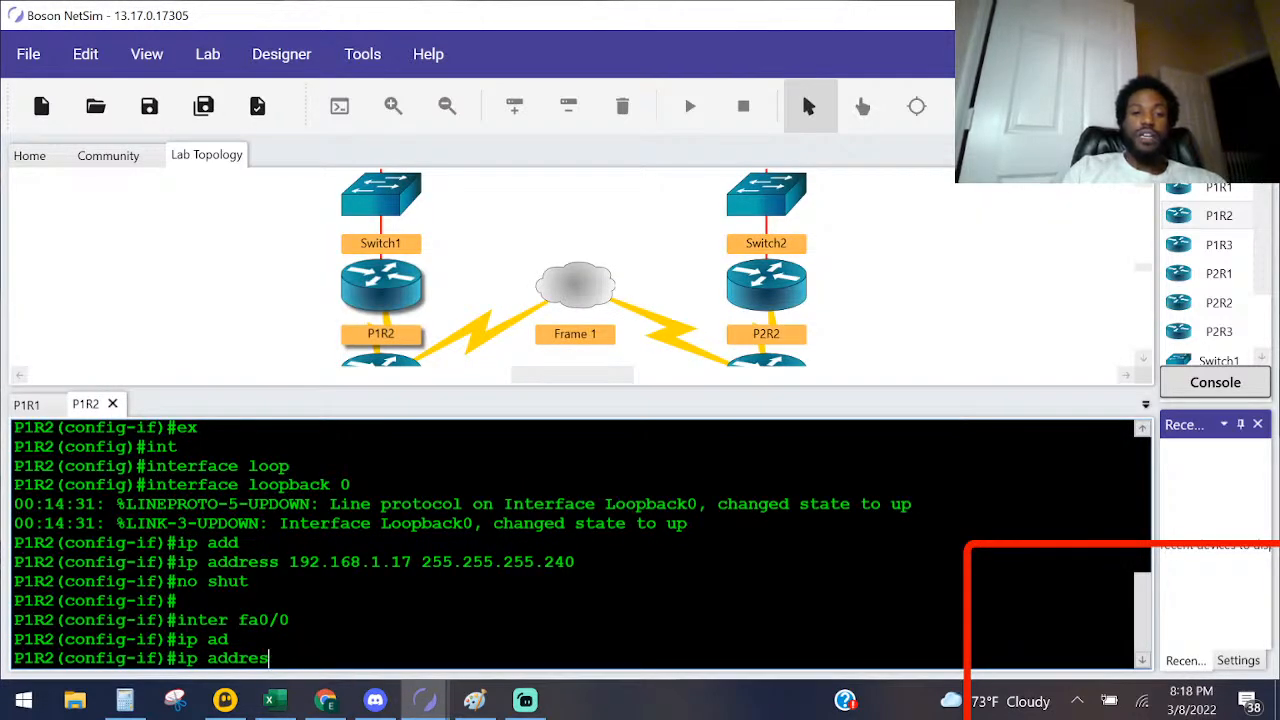
Step: Enter interface configuration for Serial 0/0 and circle P1R2's S0/0 address 192.168.1.34/28 on the topology diagram in Paint
{"action": "type", "text": "nter ser0/0"}
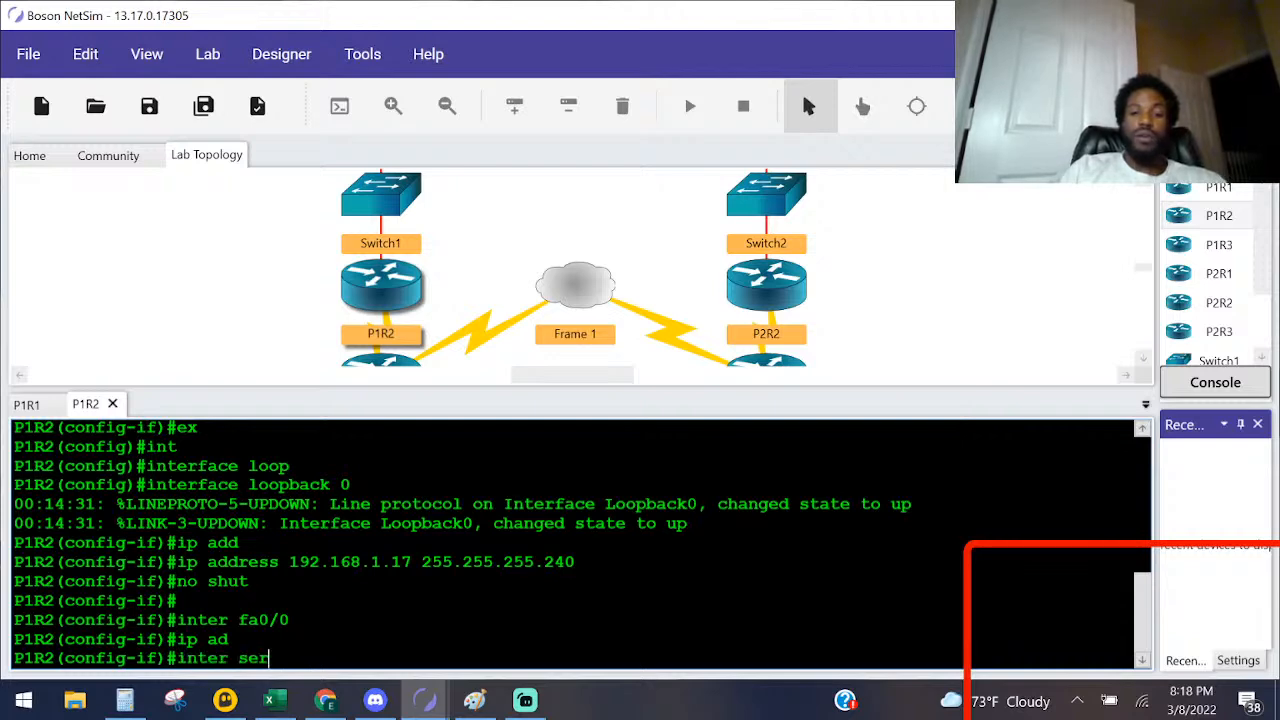
{"action": "key", "text": "Return"}
{"action": "key", "text": "alt+Tab"}
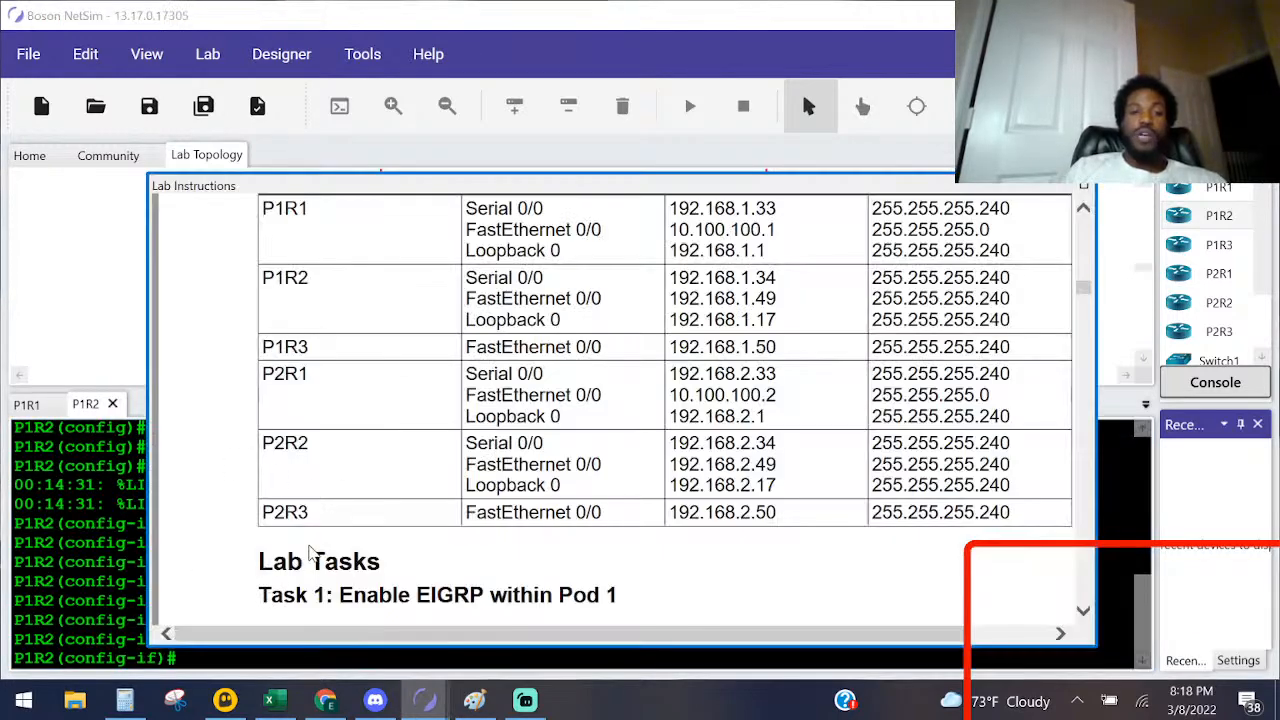
{"action": "left_click", "coordinate": [474, 700]}
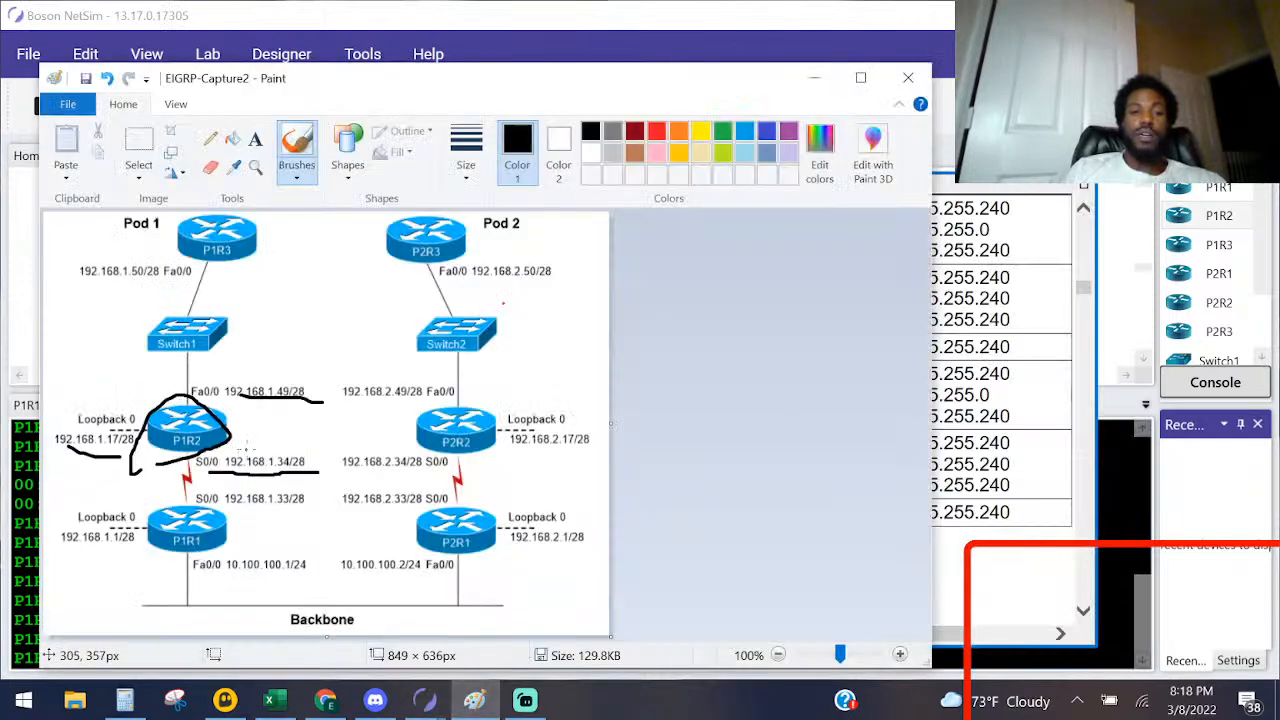
{"action": "mouse_move", "coordinate": [316, 477]}
{"action": "left_mouse_down"}
{"action": "mouse_move", "coordinate": [265, 443]}
{"action": "mouse_move", "coordinate": [182, 453]}
{"action": "mouse_move", "coordinate": [190, 470]}
{"action": "left_mouse_up"}
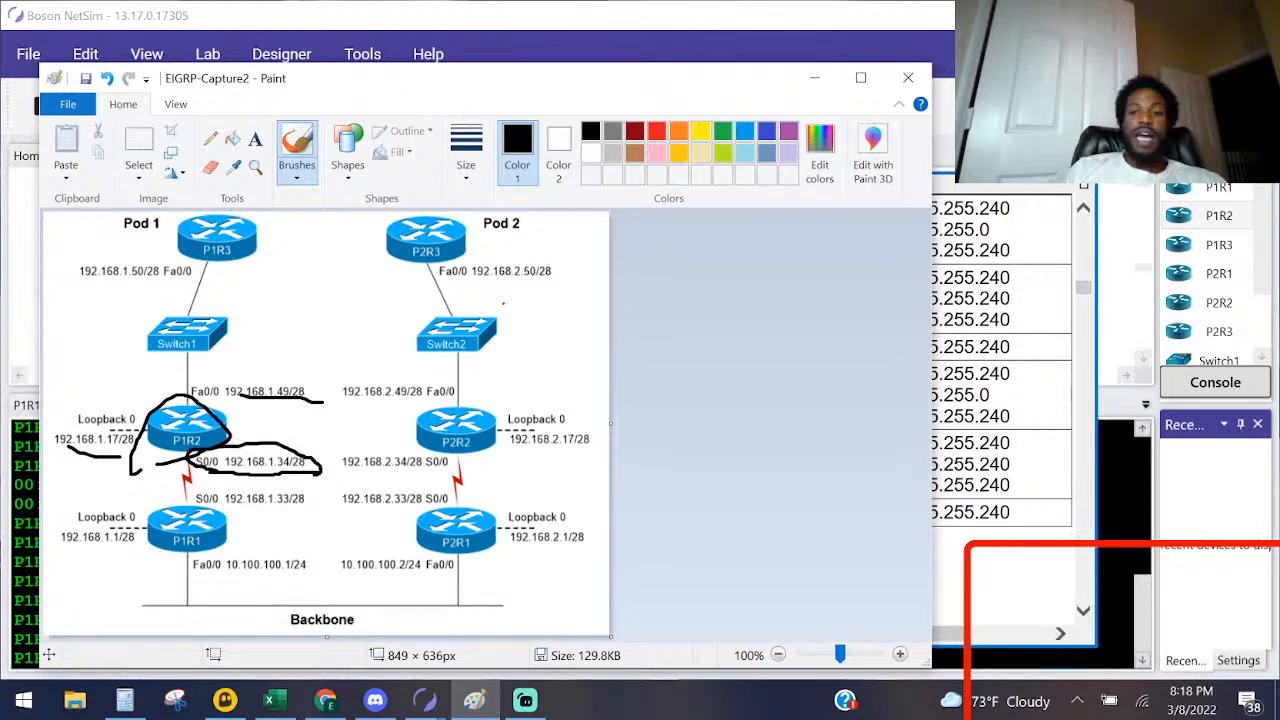
Step: Return to P1R2's console in NetSim and begin Serial 0/0's ip address command with 192.168.1
{"action": "left_click", "coordinate": [1117, 563]}
{"action": "scroll", "coordinate": [1117, 563], "scroll_direction": "up", "scroll_amount": 3}
{"action": "left_click_drag", "start_coordinate": [421, 561], "coordinate": [361, 561]}
{"action": "scroll", "coordinate": [580, 540], "scroll_direction": "down", "scroll_amount": 4}
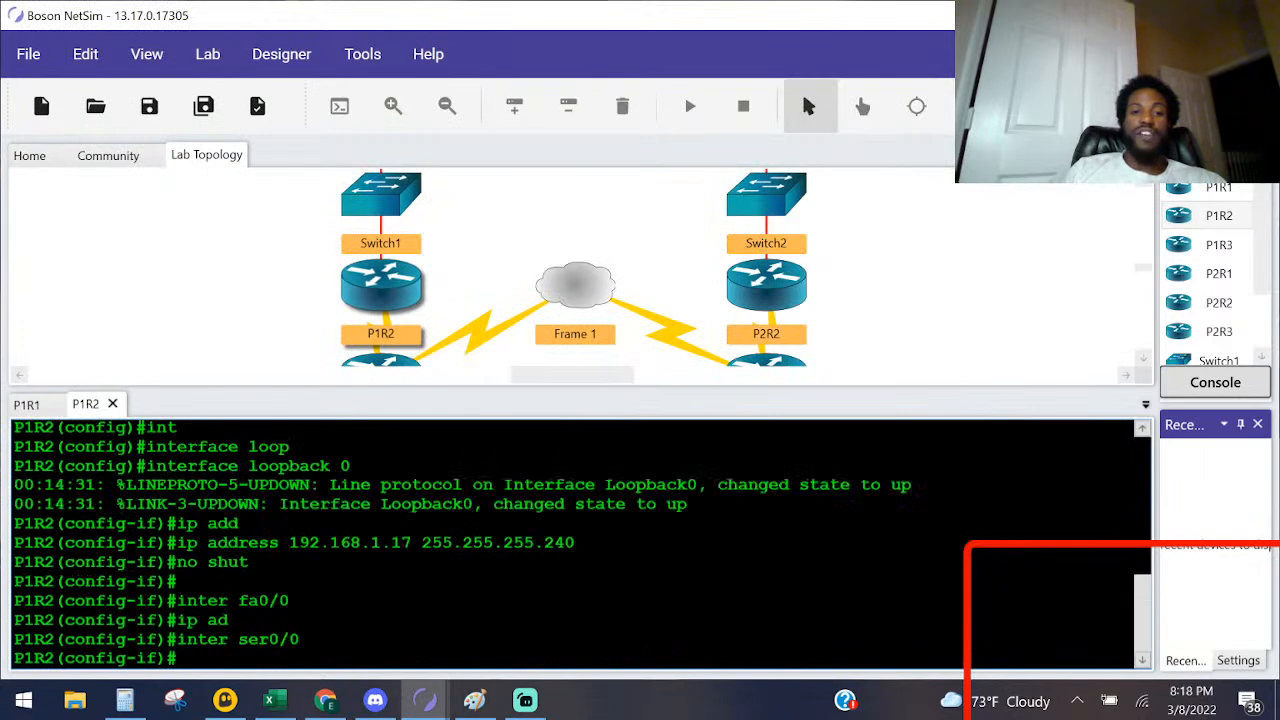
{"action": "type", "text": "ip "}
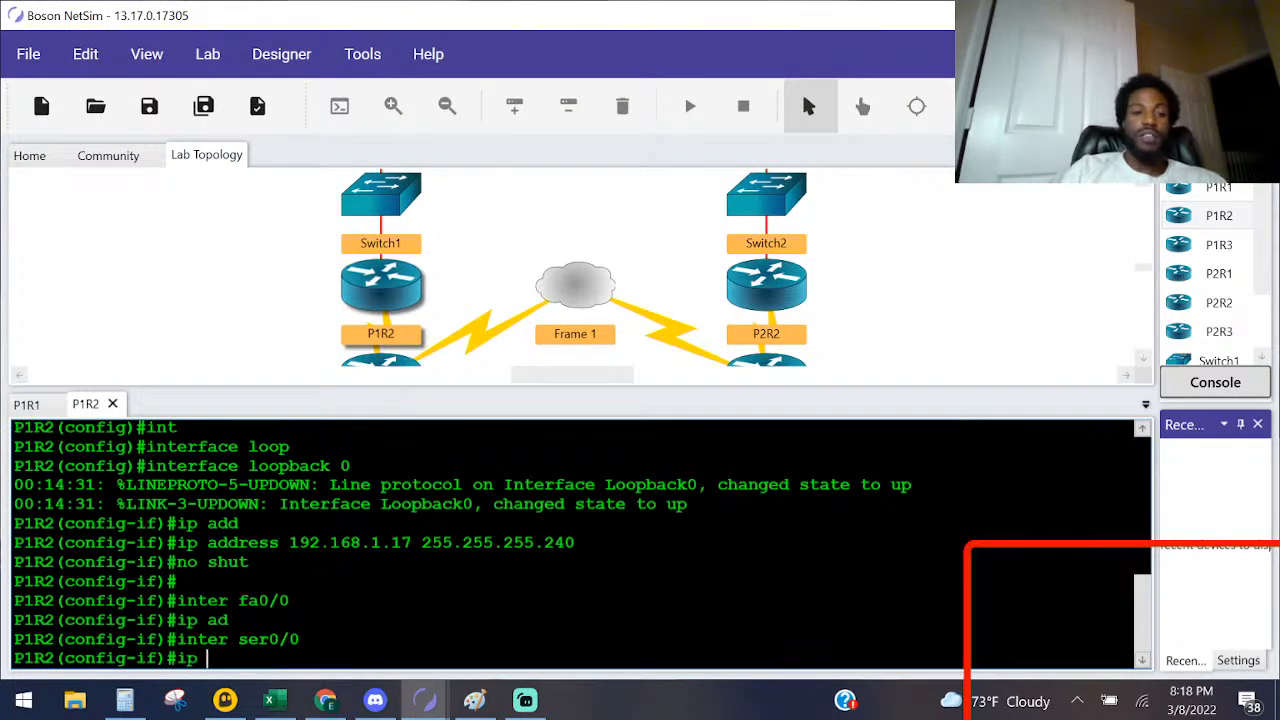
{"action": "type", "text": "add"}
{"action": "key", "text": "Tab"}
{"action": "type", "text": "192."}
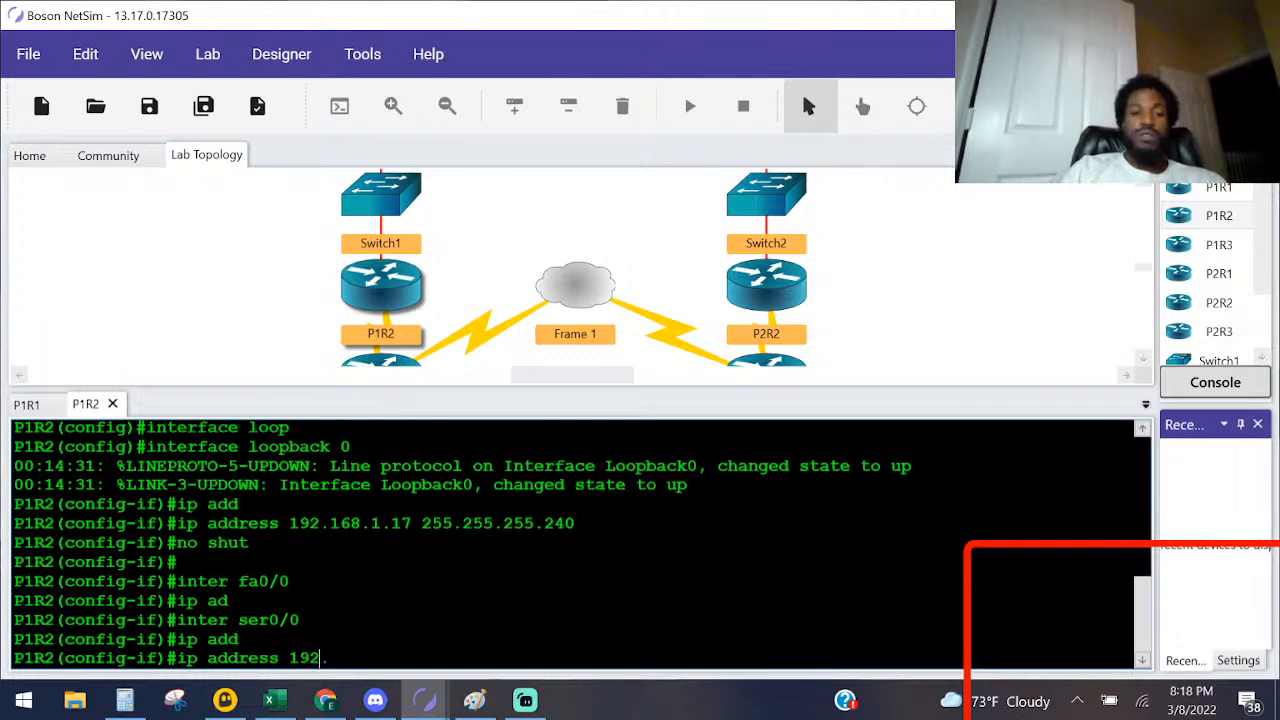
{"action": "type", "text": "168.1."}
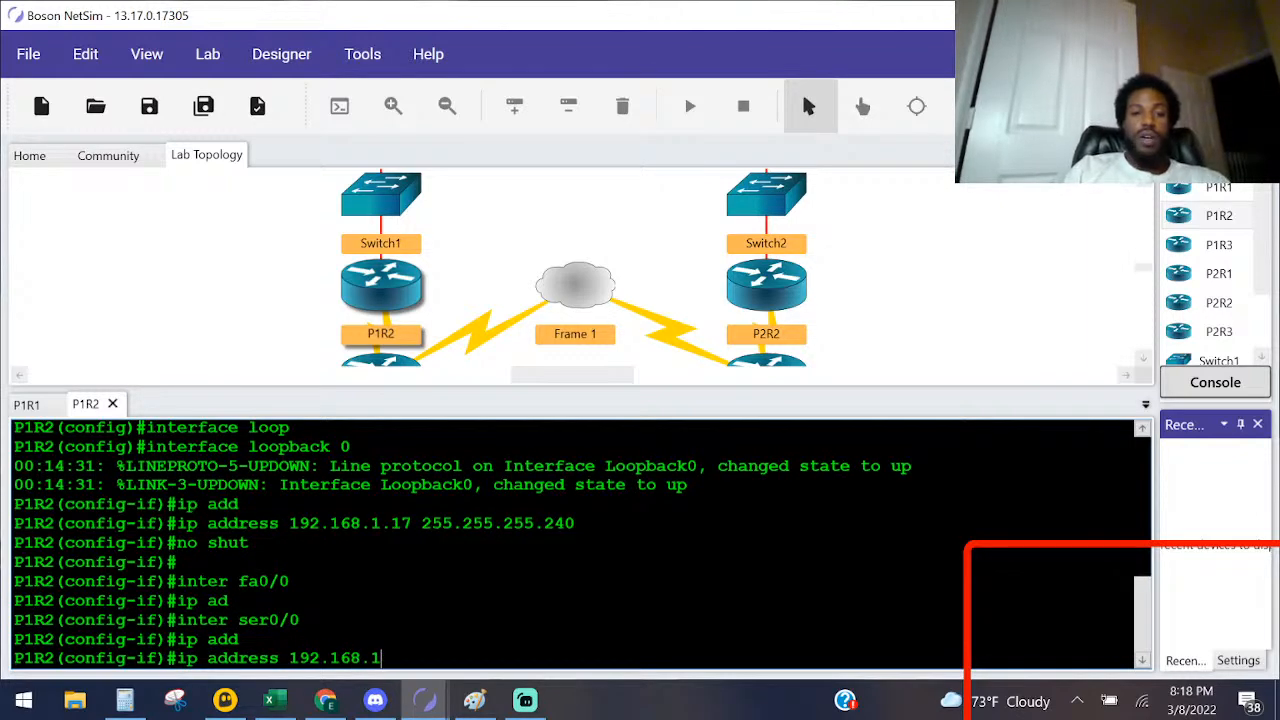
Step: Recheck the Paint diagram and complete Serial 0/0's address as 192.168.1.34 with mask 255.255.255.240
{"action": "key", "text": "super"}
{"action": "left_click", "coordinate": [700, 600]}
{"action": "scroll", "coordinate": [700, 600], "scroll_direction": "up", "scroll_amount": 3}
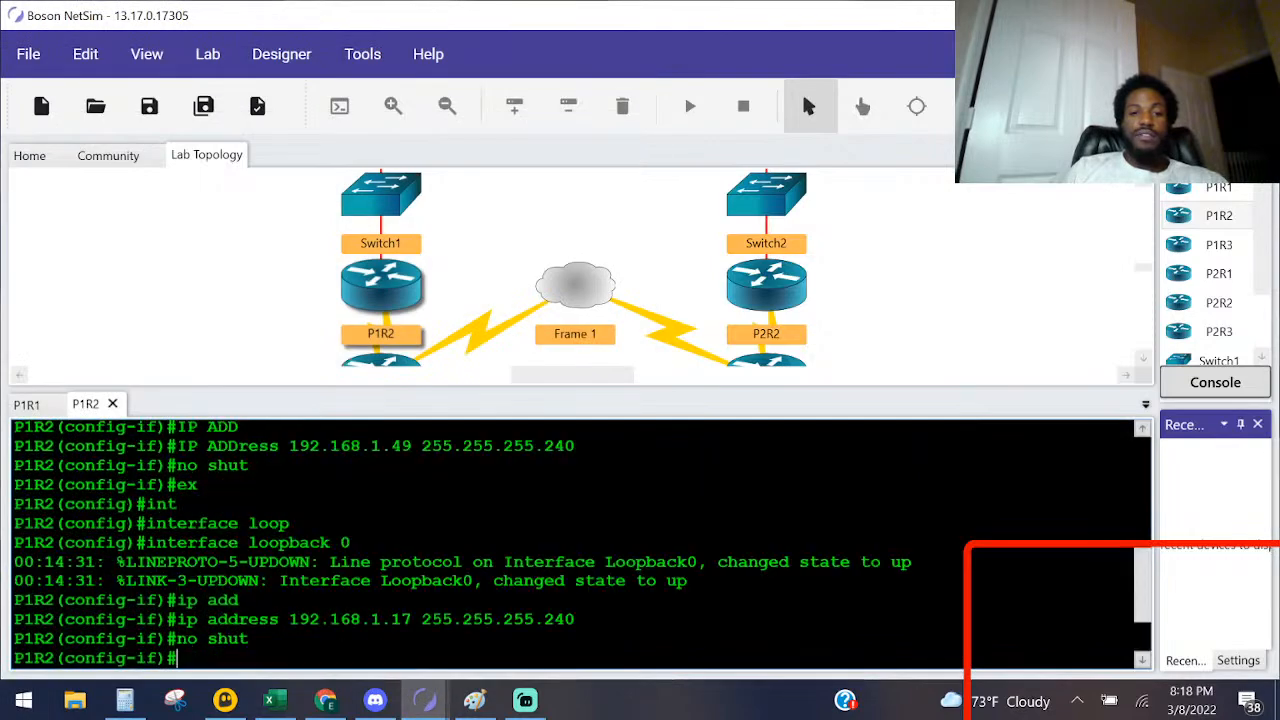
{"action": "scroll", "coordinate": [700, 600], "scroll_direction": "down", "scroll_amount": 3}
{"action": "key", "text": "alt+Tab"}
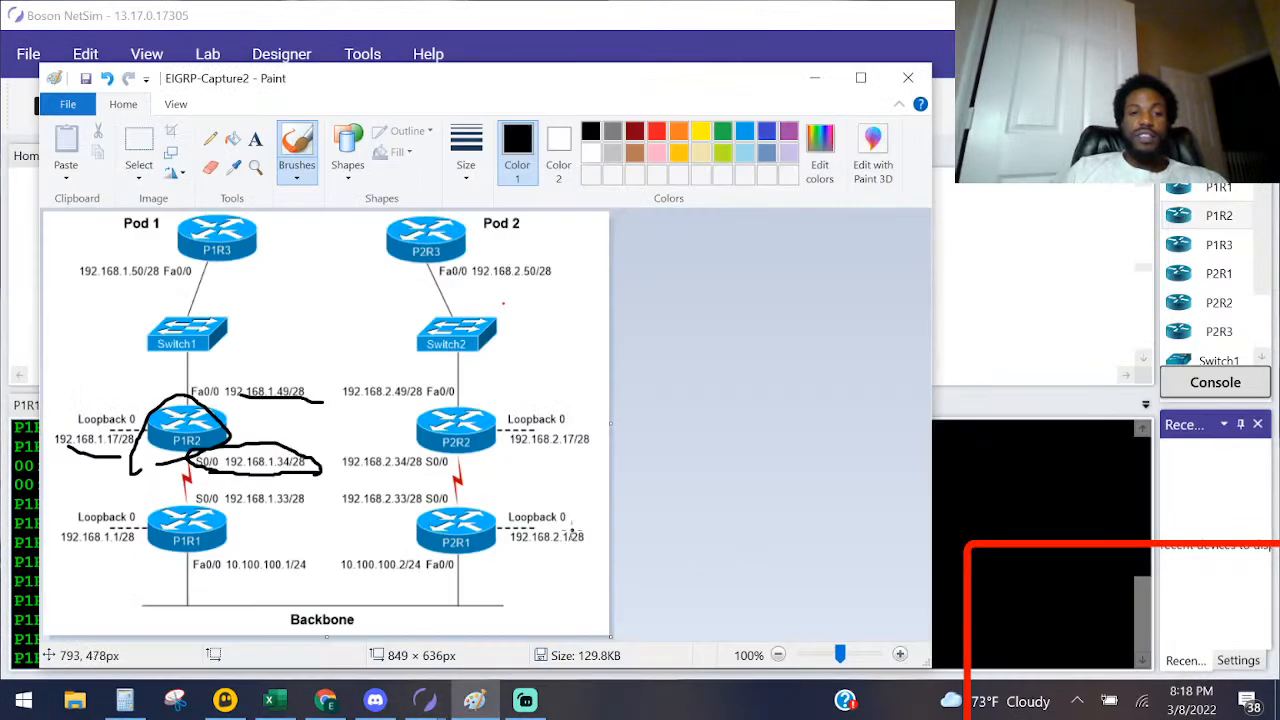
{"action": "key", "text": "alt+Tab"}
{"action": "key", "text": "alt+Tab"}
{"action": "key", "text": "alt+Tab"}
{"action": "type", "text": "34 "}
{"action": "type", "text": "24"}
{"action": "key", "text": "BackSpace"}
{"action": "type", "text": "55.255.255.240"}
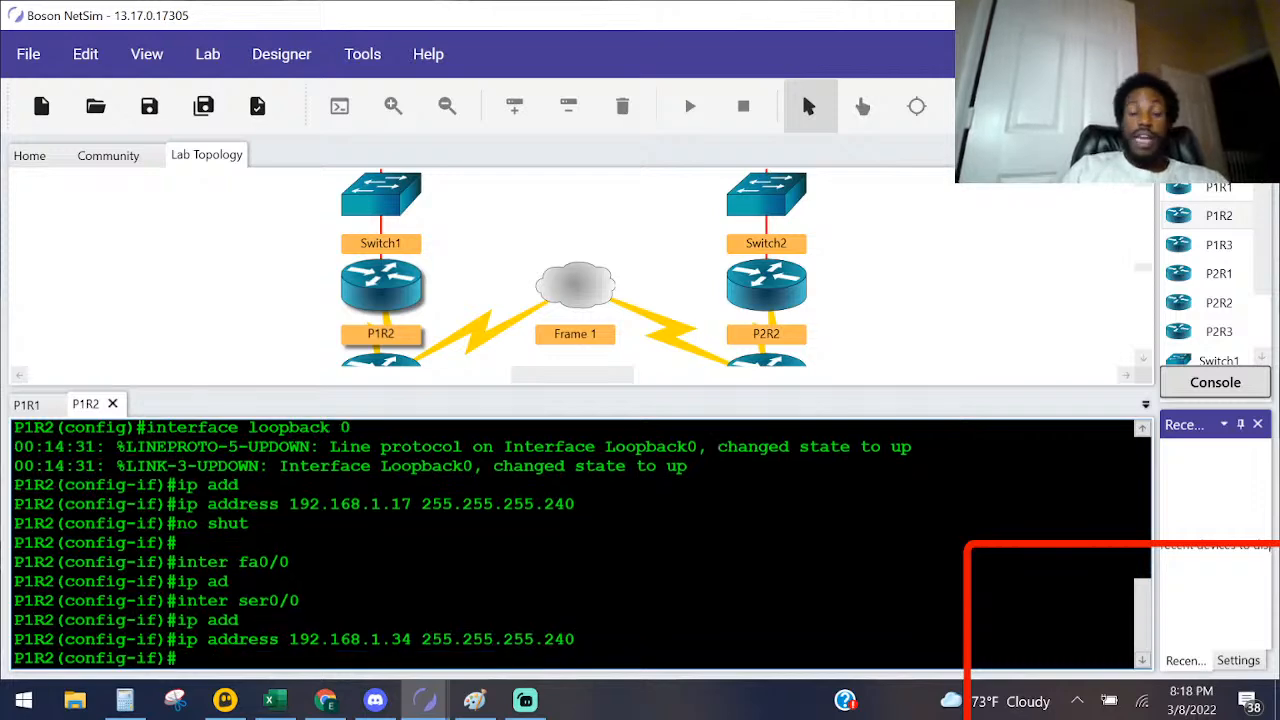
Step: Underline P1R2's Fa0/0 label on the Paint diagram, and enter FastEthernet 0/0 interface configuration in P1R2's NetSim console
{"action": "key", "text": "alt+Tab"}
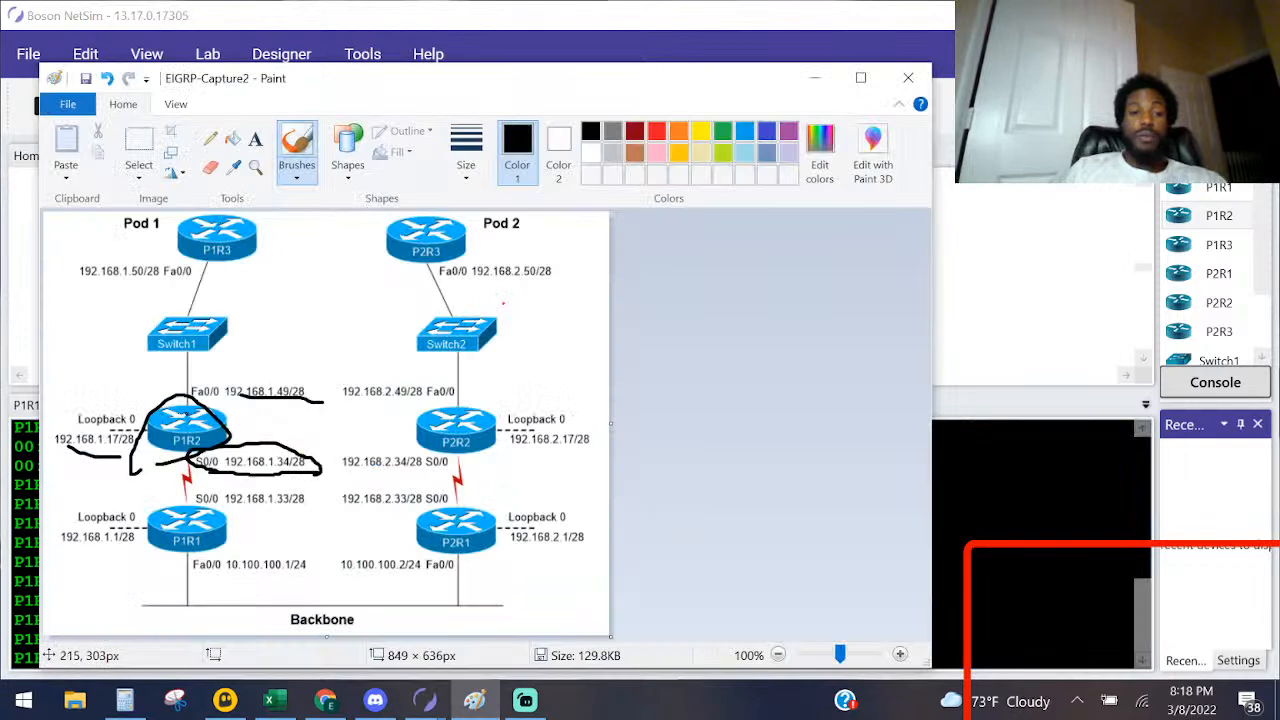
{"action": "left_click_drag", "start_coordinate": [194, 399], "coordinate": [261, 398]}
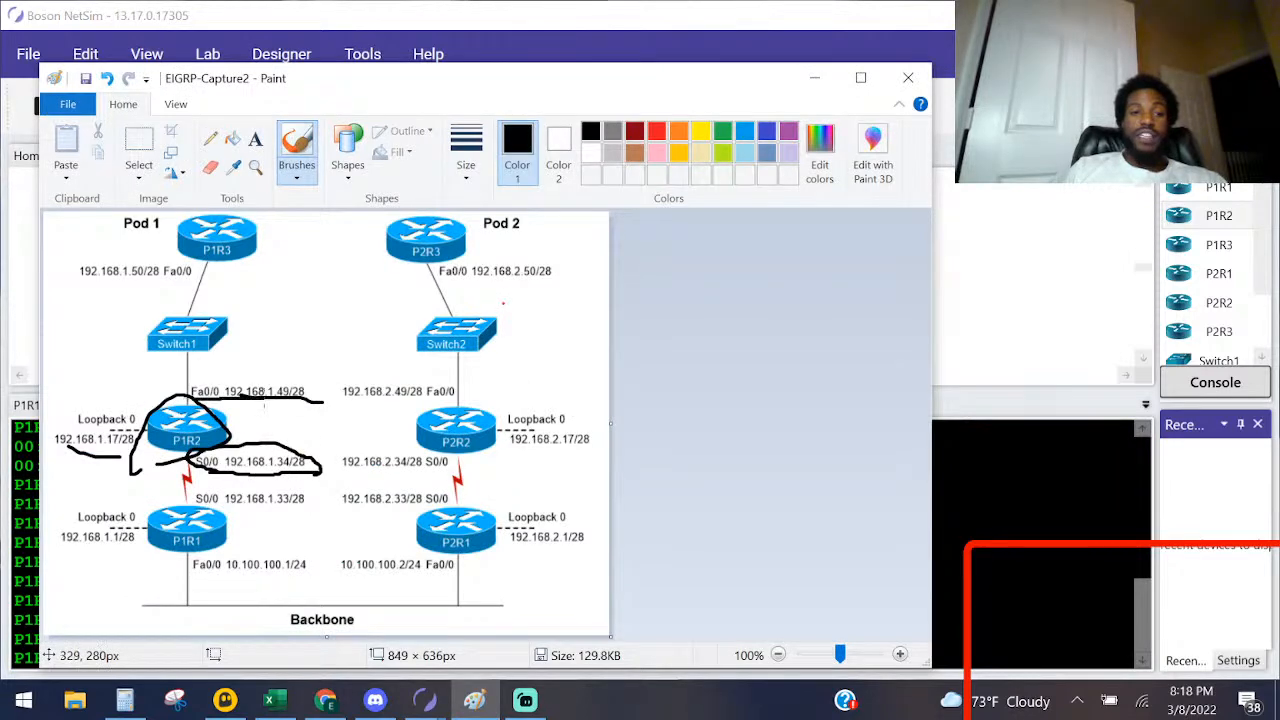
{"action": "key", "text": "alt+Tab"}
{"action": "type", "text": "inter fa0/0"}
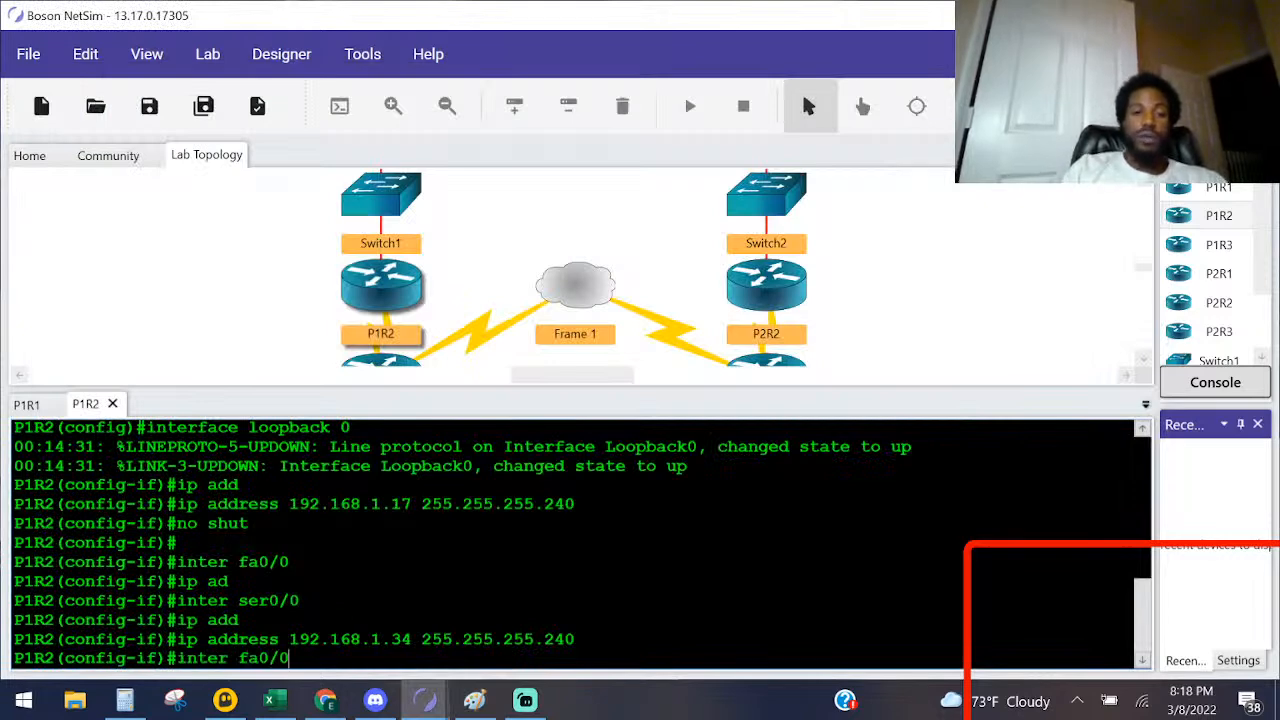
{"action": "key", "text": "Return"}
Step: Assign FastEthernet 0/0 the address 192.168.1.49 with mask 255.255.255.240 and enable the interface with no shut
{"action": "type", "text": "ip add"}
{"action": "key", "text": "Tab"}
{"action": "type", "text": "19"}
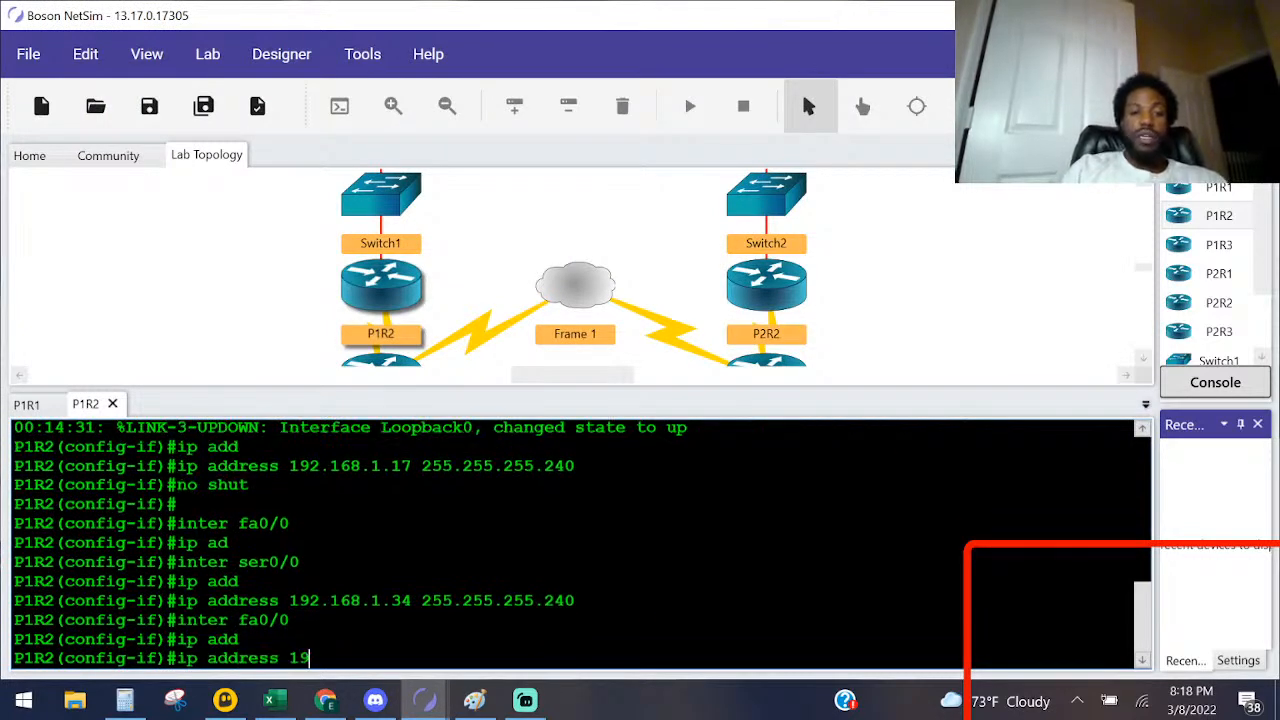
{"action": "type", "text": "2.168.1.49"}
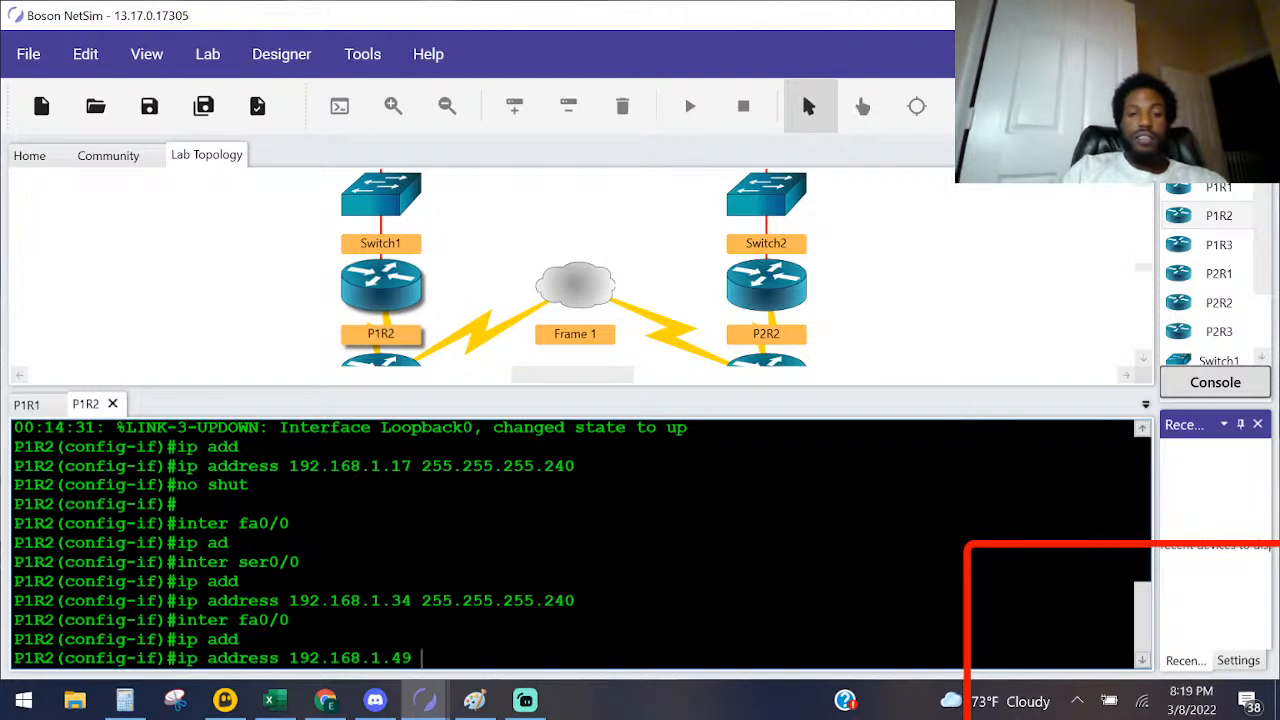
{"action": "key", "text": "alt+Tab"}
{"action": "key", "text": "alt+Tab"}
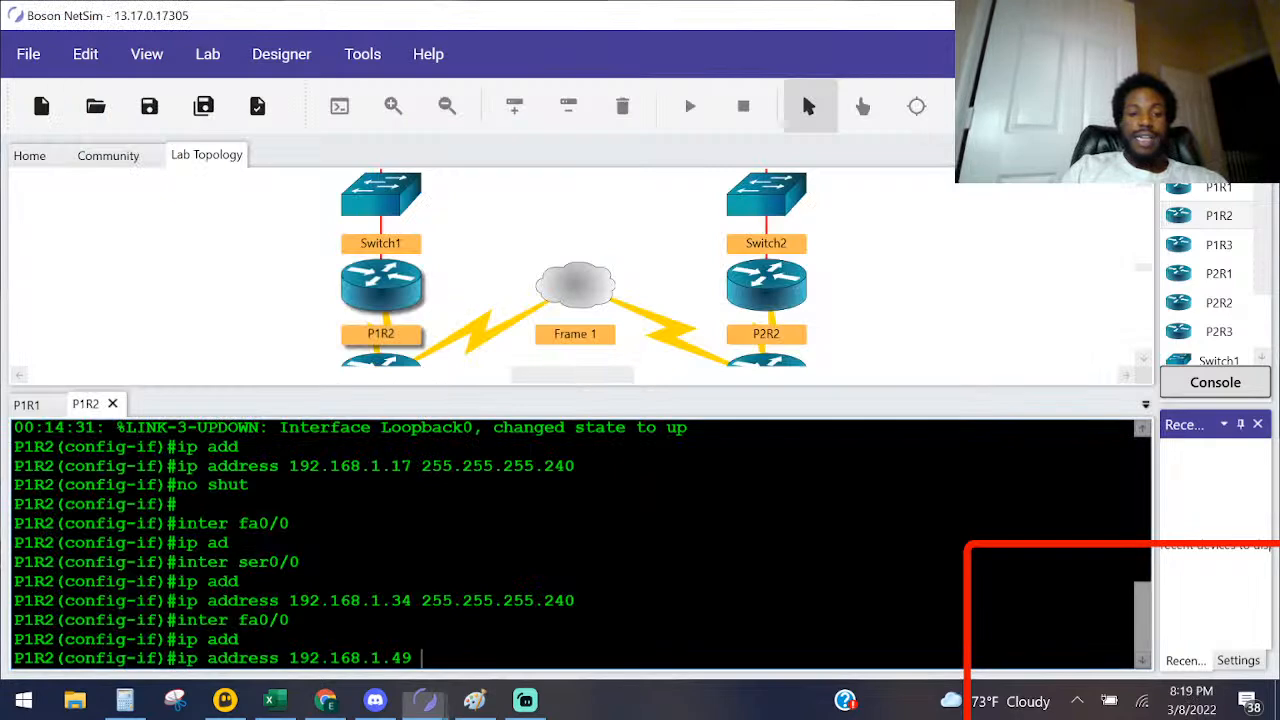
{"action": "type", "text": "255.255.255.240"}
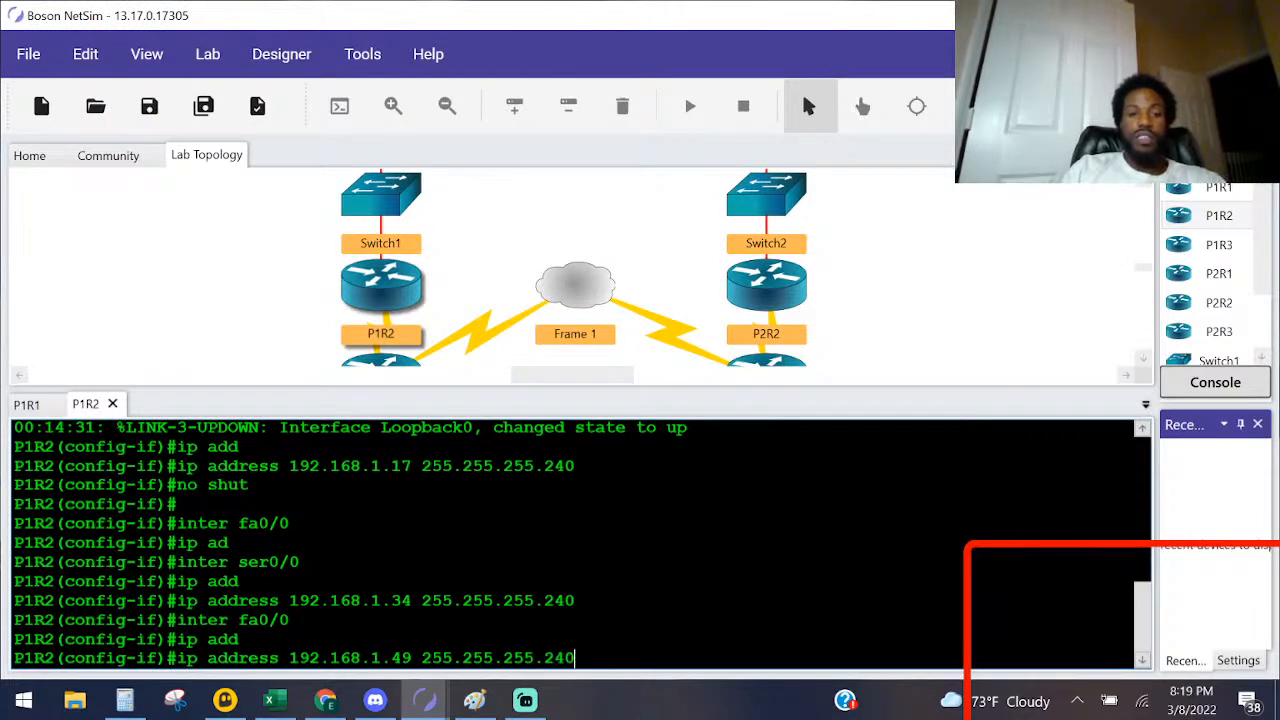
{"action": "key", "text": "Return"}
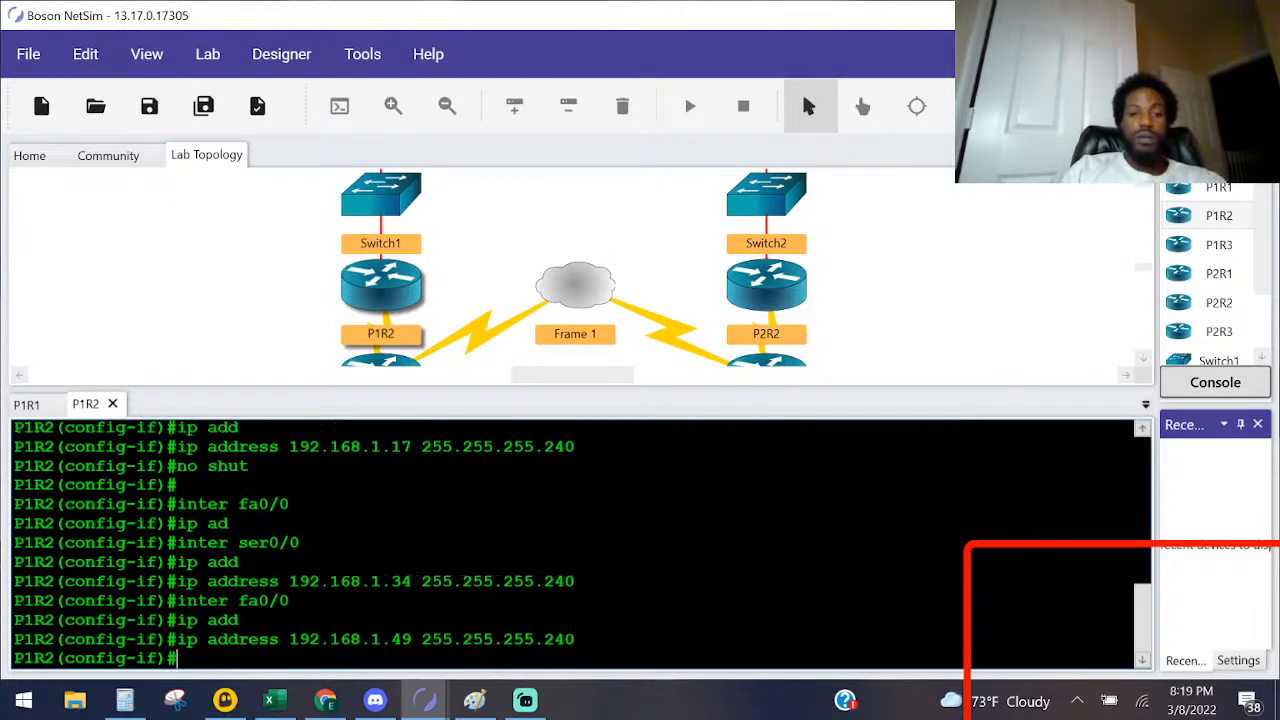
{"action": "type", "text": "no shut"}
{"action": "key", "text": "Return"}
Step: Enter interface configuration for Serial 0/0 again and enable the interface with no shut
{"action": "type", "text": "inter ser"}
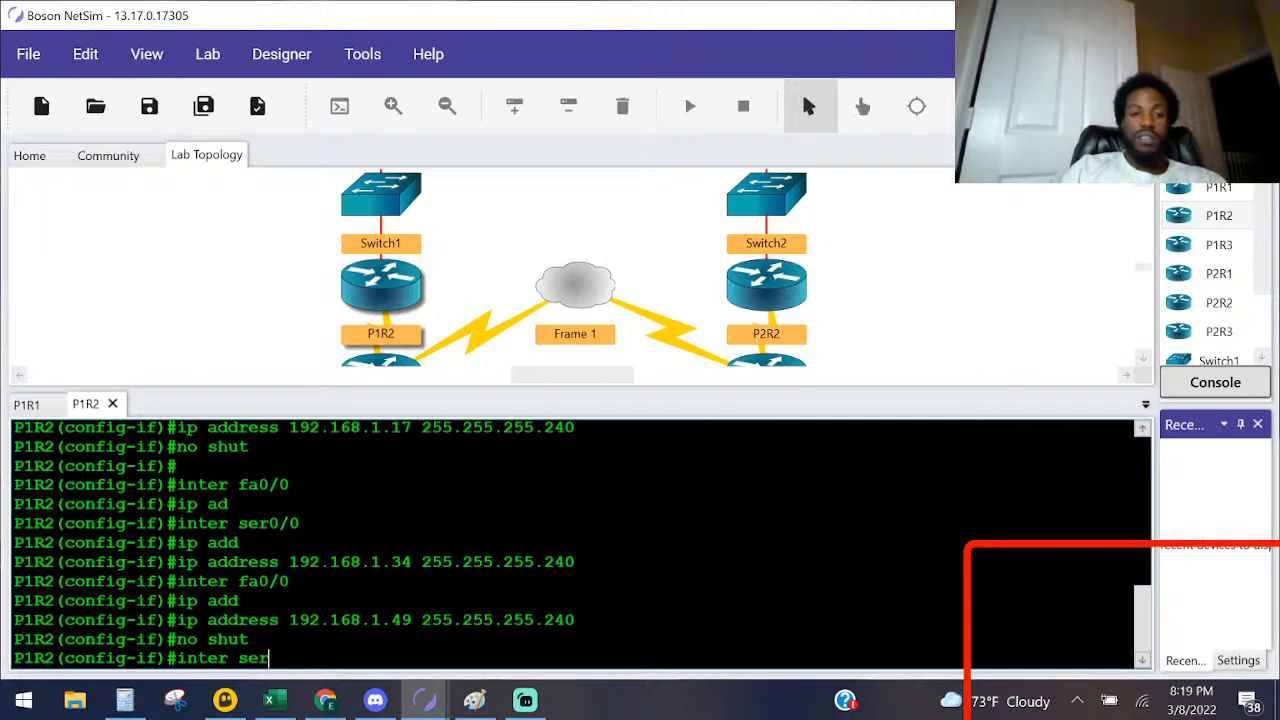
{"action": "type", "text": "0/0"}
{"action": "key", "text": "Return"}
{"action": "type", "text": "no shut"}
{"action": "key", "text": "Return"}
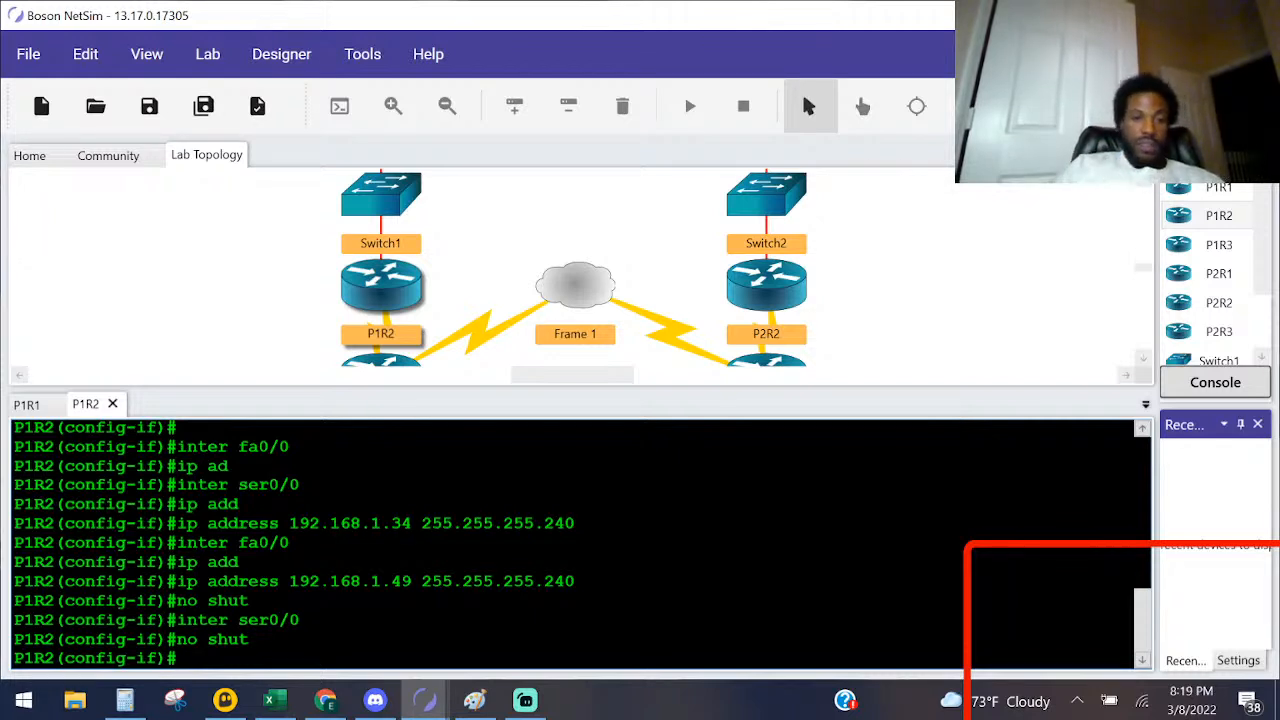
Step: Leave configuration mode, check P1R2's interfaces with sho ip inter brief, and bring up the Lab Instructions address table
{"action": "key", "text": "ctrl+z"}
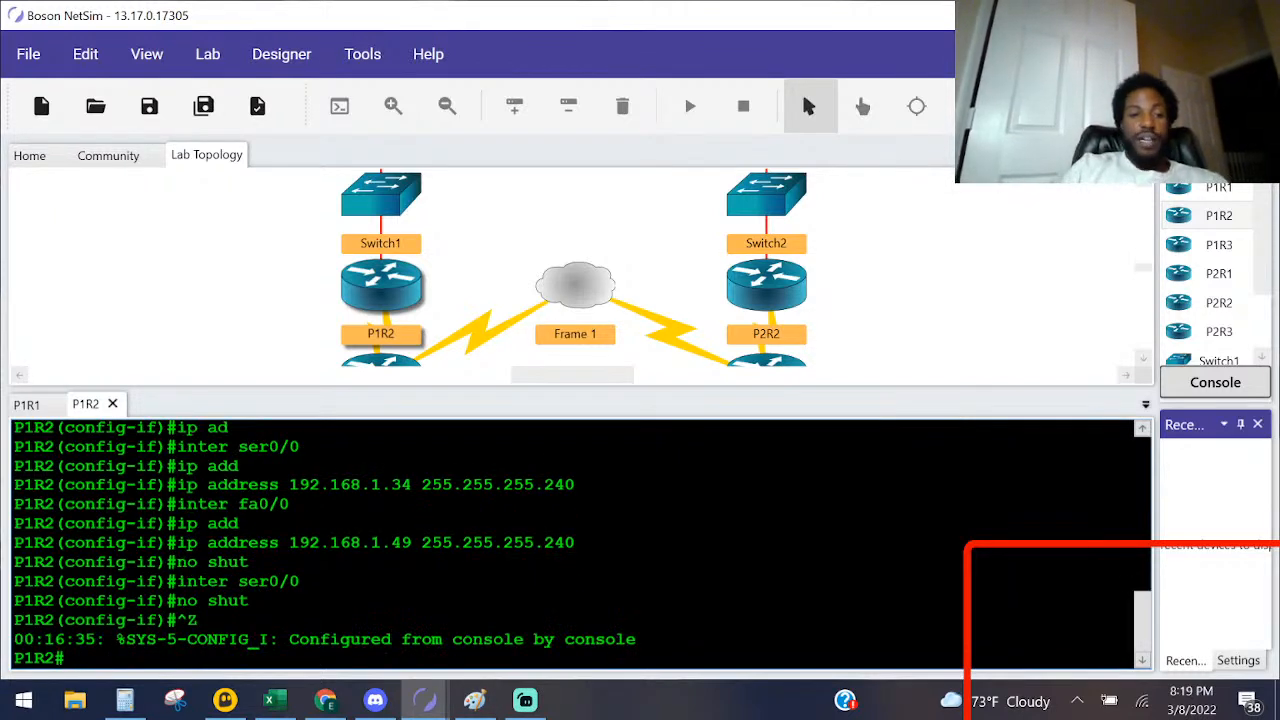
{"action": "key", "text": "Return"}
{"action": "key", "text": "Return"}
{"action": "type", "text": "sho ip inter brief"}
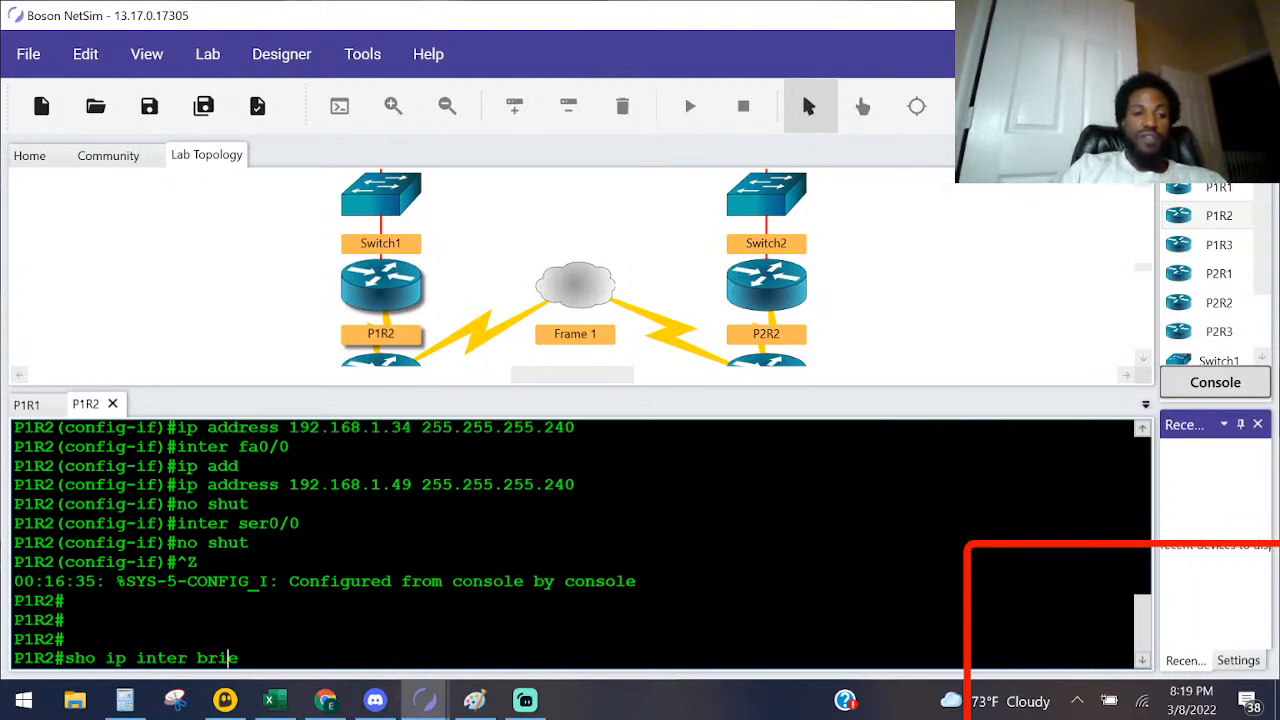
{"action": "key", "text": "Return"}
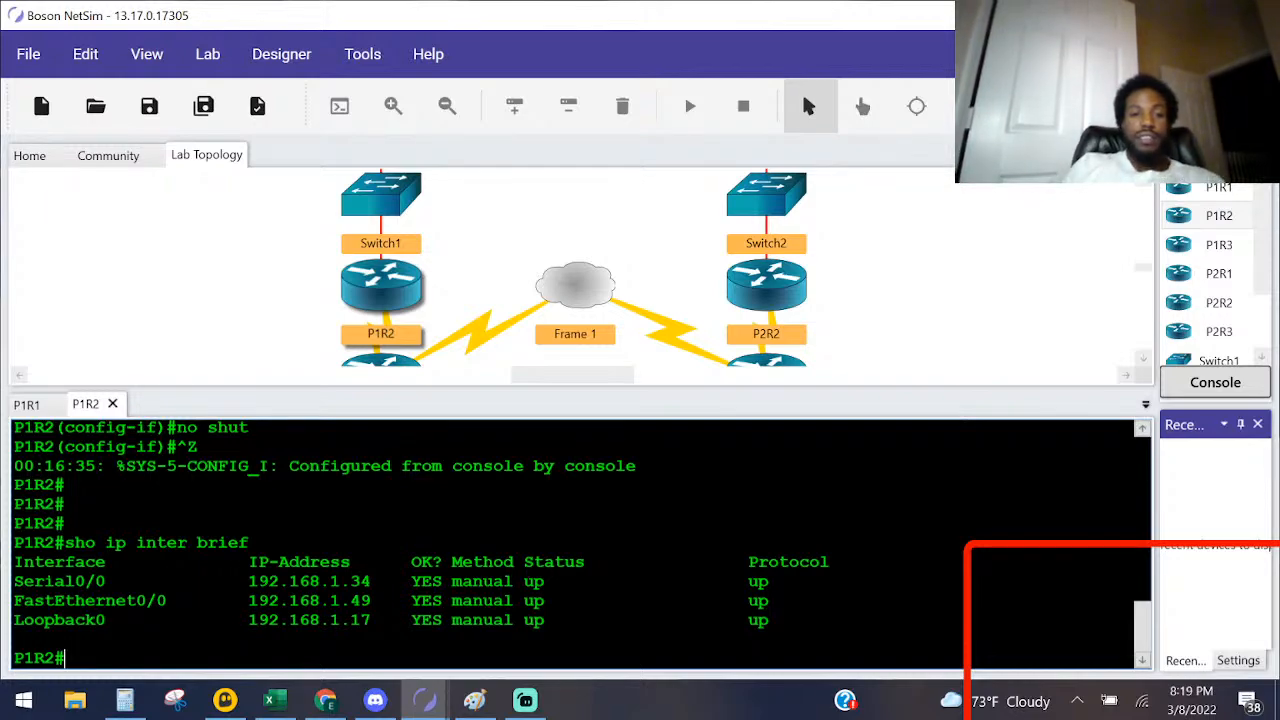
{"action": "mouse_move", "coordinate": [425, 700]}
{"action": "left_click", "coordinate": [530, 610]}
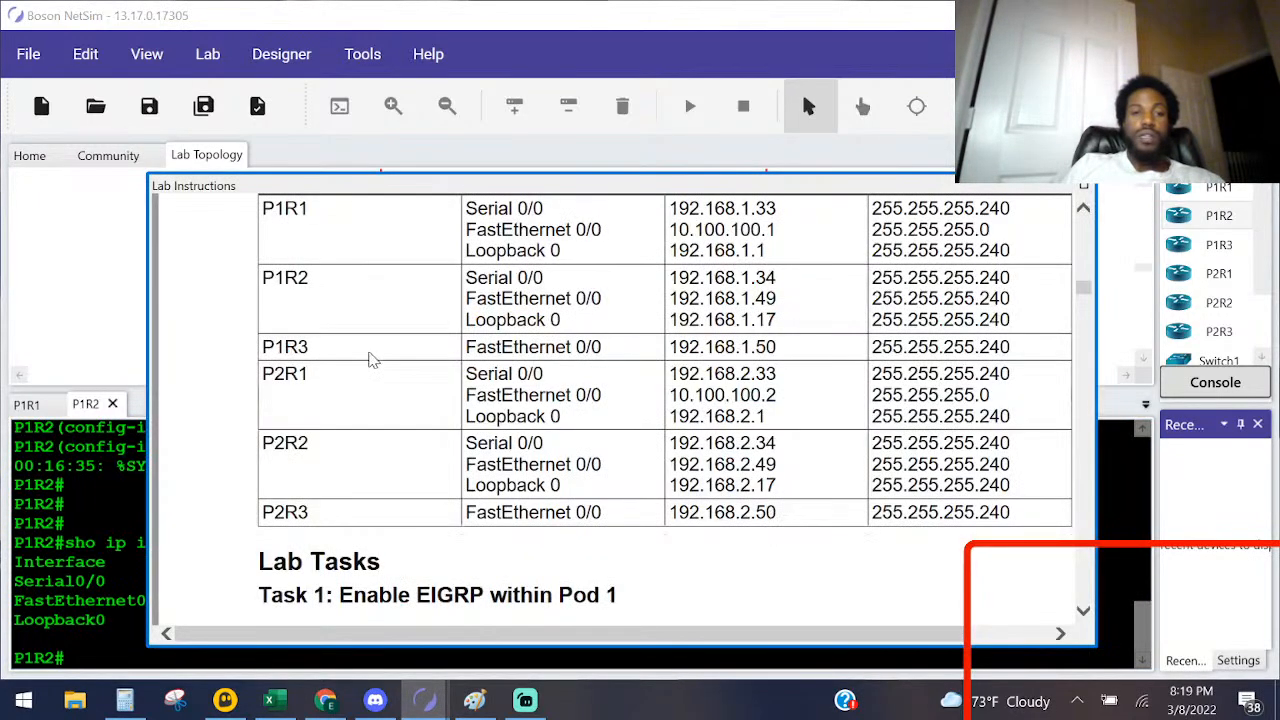
Step: Read the Task 1 steps in the Lab Instructions, and mark P1R3 and its 192.168.1.50/28 Fa0/0 label on the Paint diagram
{"action": "scroll", "coordinate": [420, 508], "scroll_direction": "down", "scroll_amount": 3}
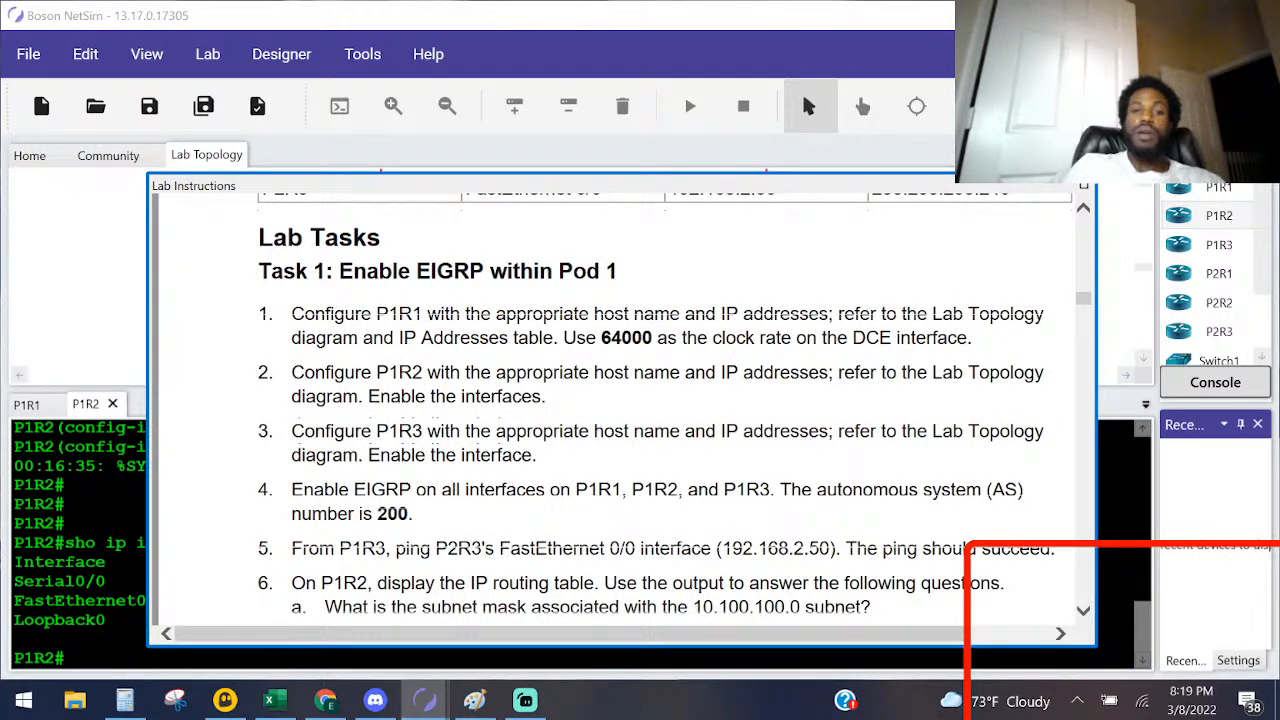
{"action": "left_click", "coordinate": [600, 659]}
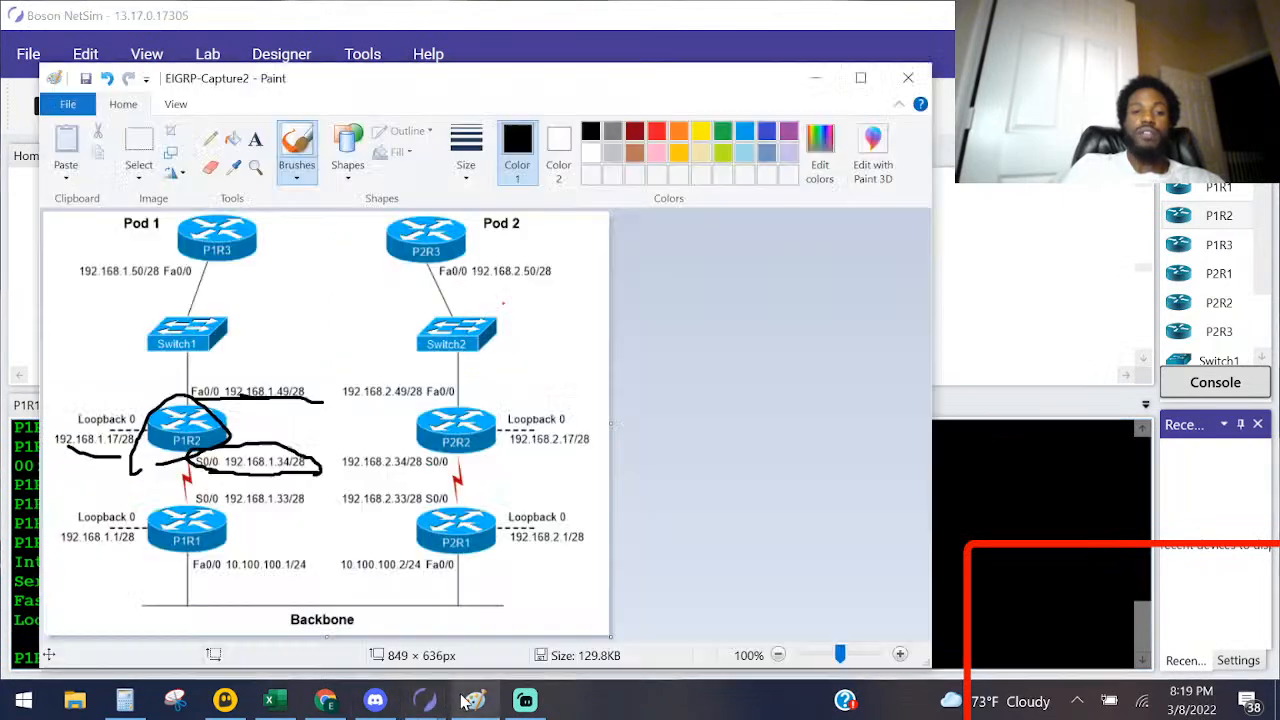
{"action": "left_click", "coordinate": [474, 700]}
{"action": "mouse_move", "coordinate": [170, 289]}
{"action": "left_mouse_down"}
{"action": "mouse_move", "coordinate": [299, 262]}
{"action": "mouse_move", "coordinate": [268, 226]}
{"action": "left_mouse_up"}
{"action": "mouse_move", "coordinate": [85, 286]}
{"action": "left_mouse_down"}
{"action": "mouse_move", "coordinate": [192, 288]}
{"action": "mouse_move", "coordinate": [205, 267]}
{"action": "mouse_move", "coordinate": [222, 270]}
{"action": "left_mouse_up"}
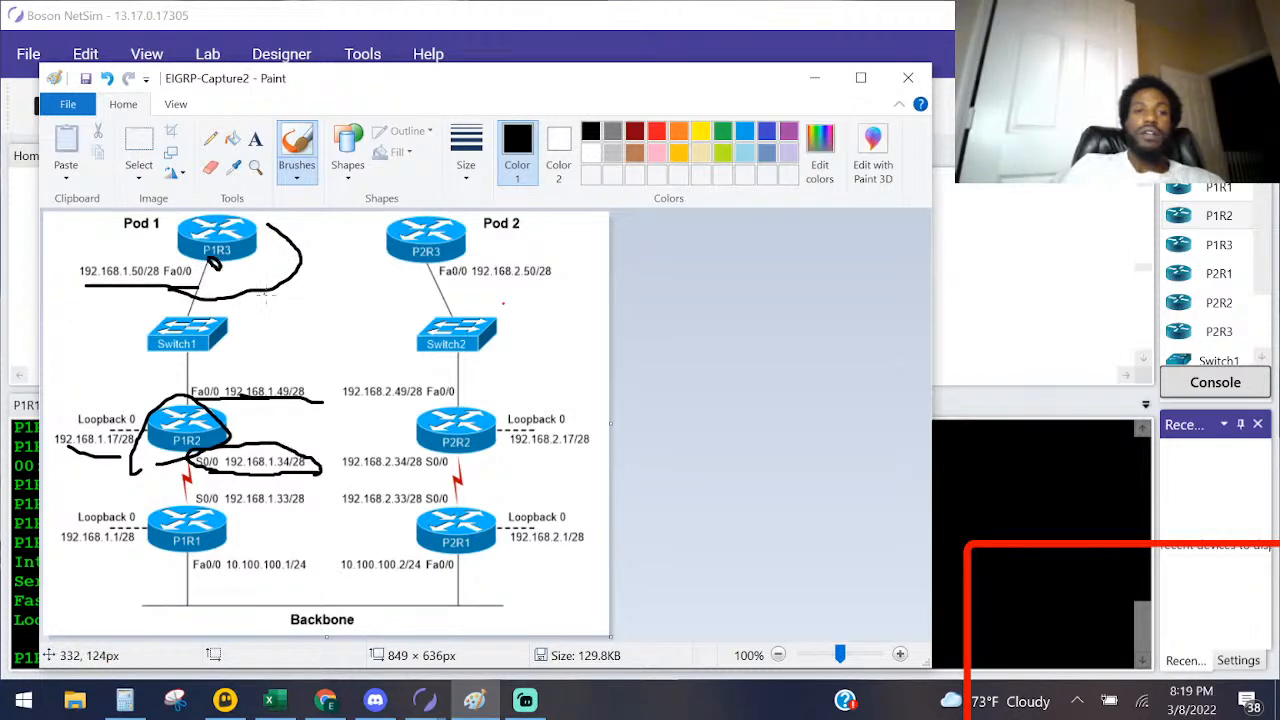
Step: Switch back to NetSim and open a console session on router P1R3 from the topology
{"action": "key", "text": "alt+Tab"}
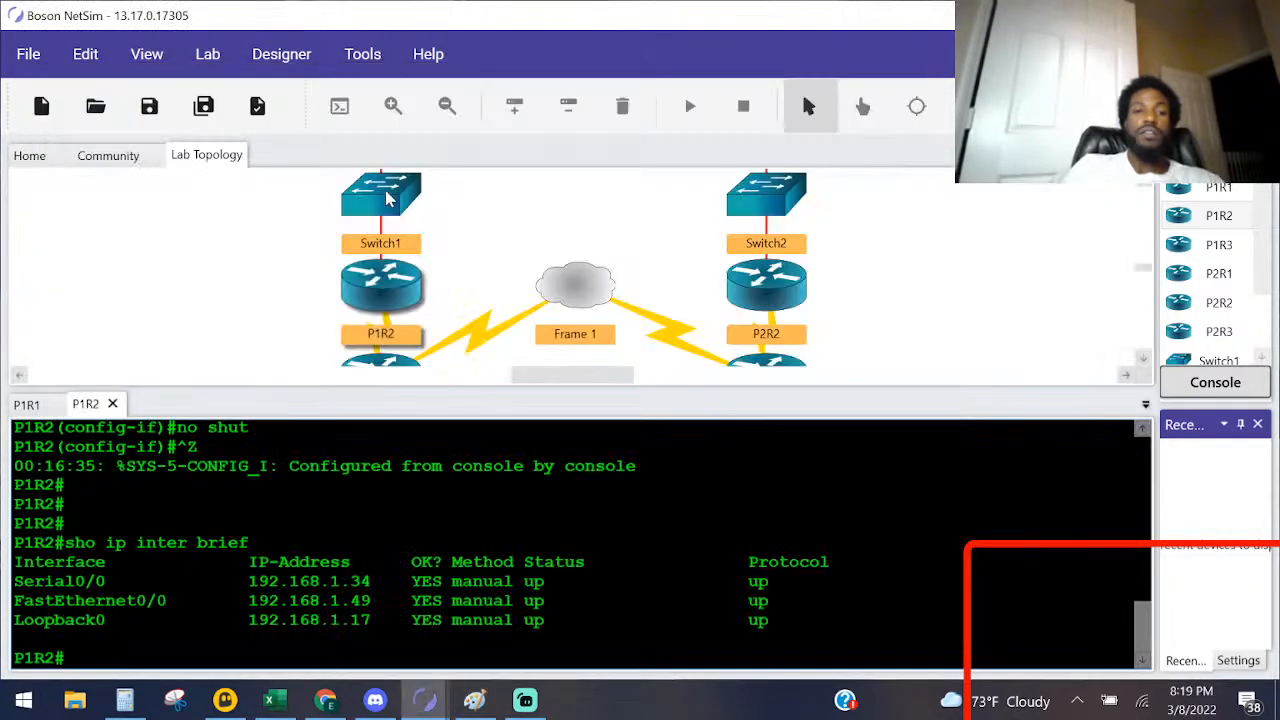
{"action": "left_click", "coordinate": [1143, 181]}
{"action": "left_click", "coordinate": [1144, 183]}
{"action": "double_click", "coordinate": [390, 215]}
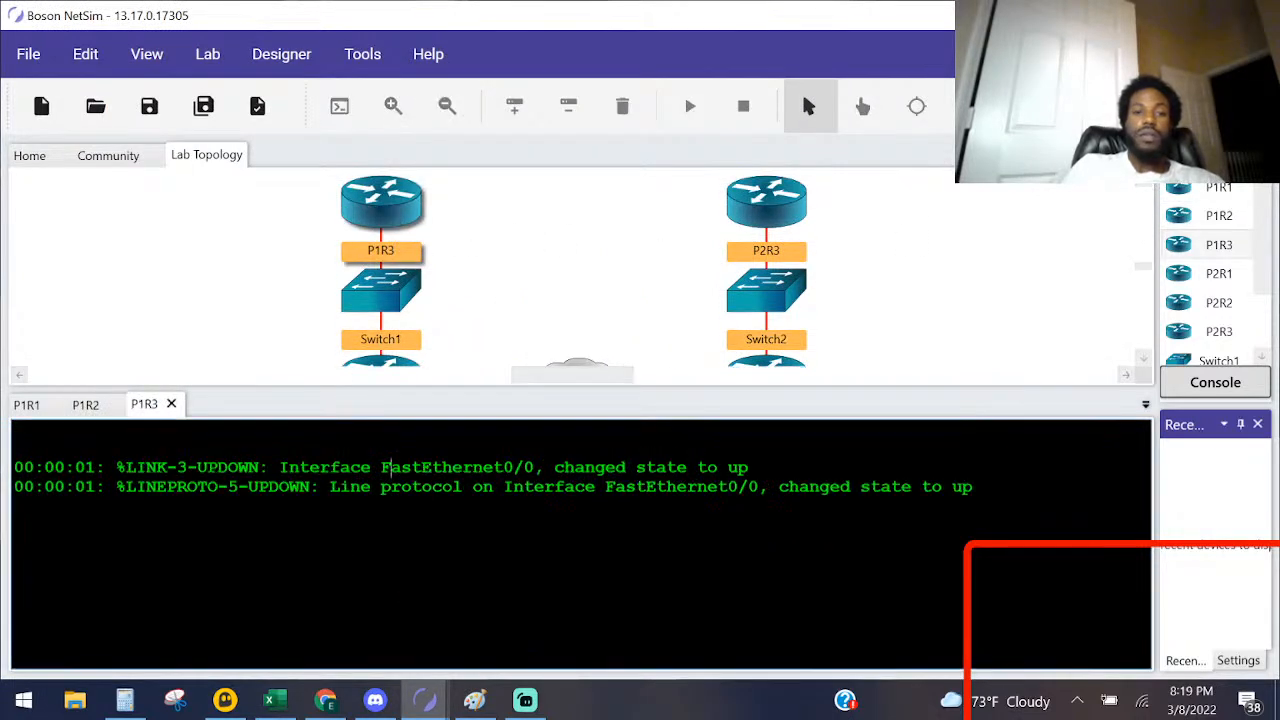
{"action": "key", "text": "Return"}
{"action": "key", "text": "Return"}
{"action": "key", "text": "Return"}
Step: Enter global configuration mode through privileged mode and set the router's hostname to P1R3
{"action": "type", "text": "ena"}
{"action": "key", "text": "Return"}
{"action": "type", "text": "conf"}
{"action": "key", "text": "Tab"}
{"action": "type", "text": "t"}
{"action": "key", "text": "Tab"}
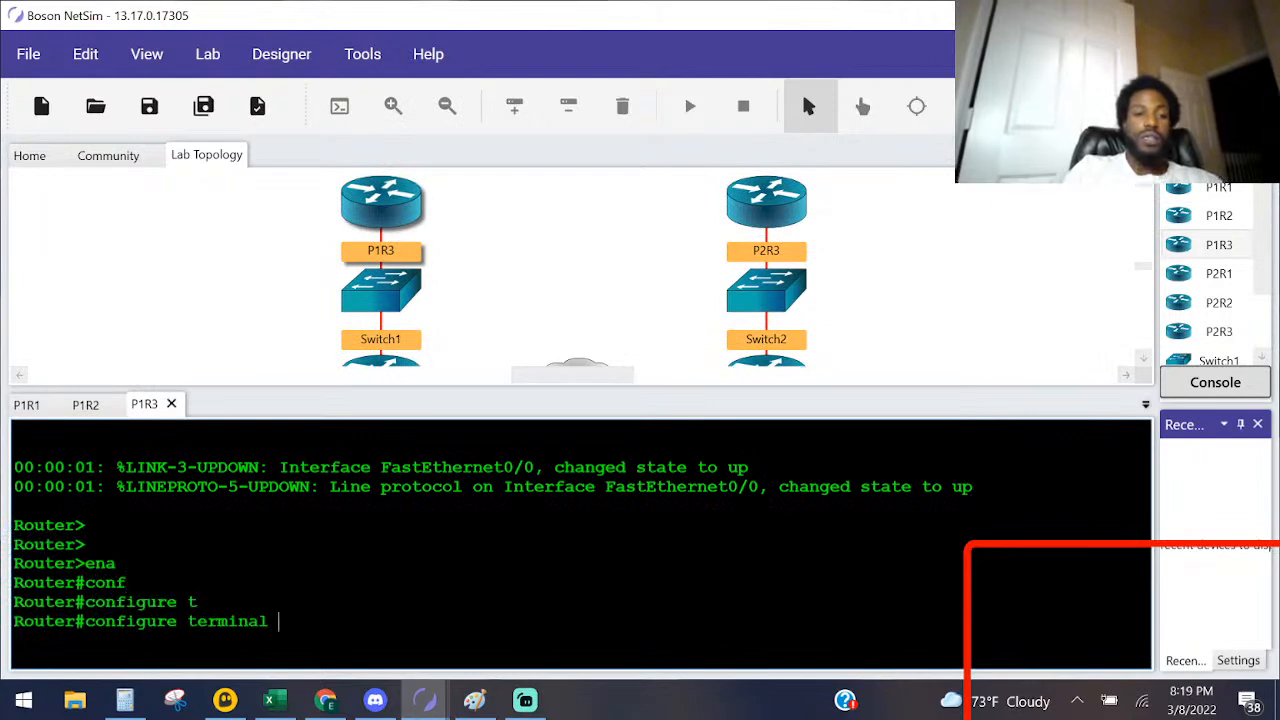
{"action": "key", "text": "Return"}
{"action": "type", "text": "hos"}
{"action": "key", "text": "Tab"}
{"action": "key", "text": "Caps_Lock"}
{"action": "type", "text": "P1R3"}
{"action": "key", "text": "Return"}
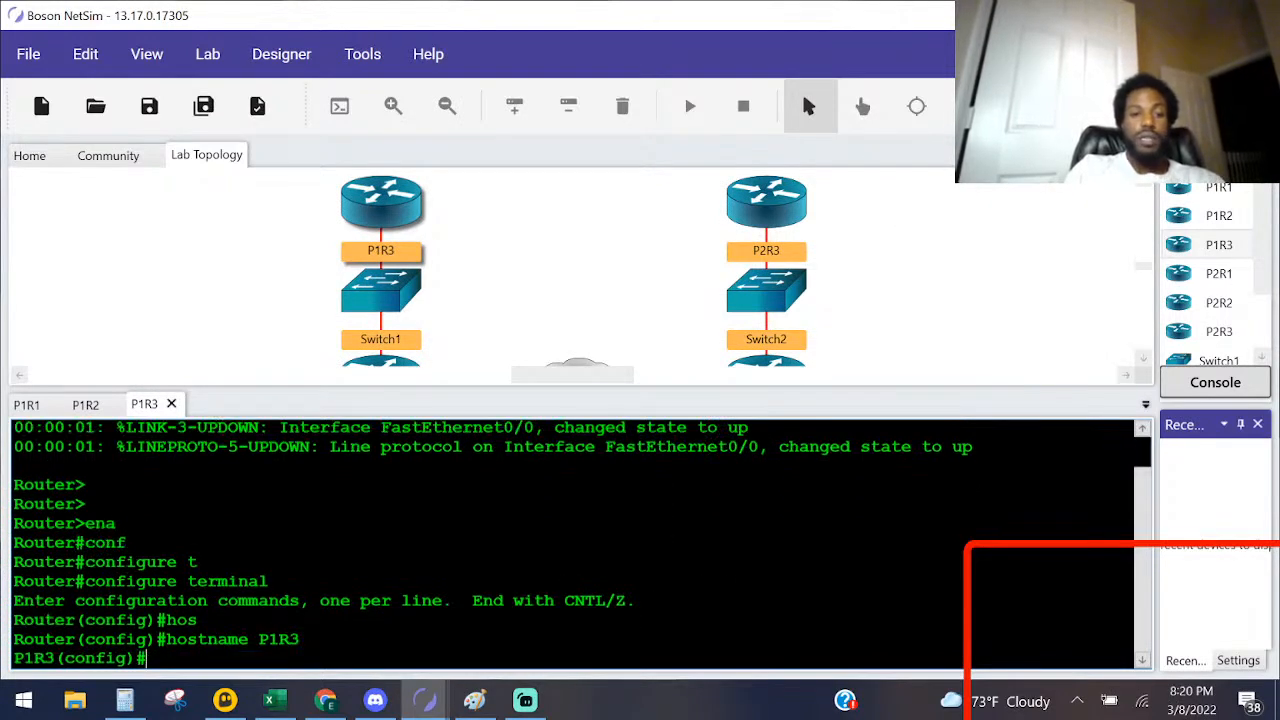
Step: Enter interface configuration for FastEthernet 0/0 on P1R3
{"action": "key", "text": "Caps_Lock"}
{"action": "type", "text": "int"}
{"action": "key", "text": "Tab"}
{"action": "type", "text": "fa"}
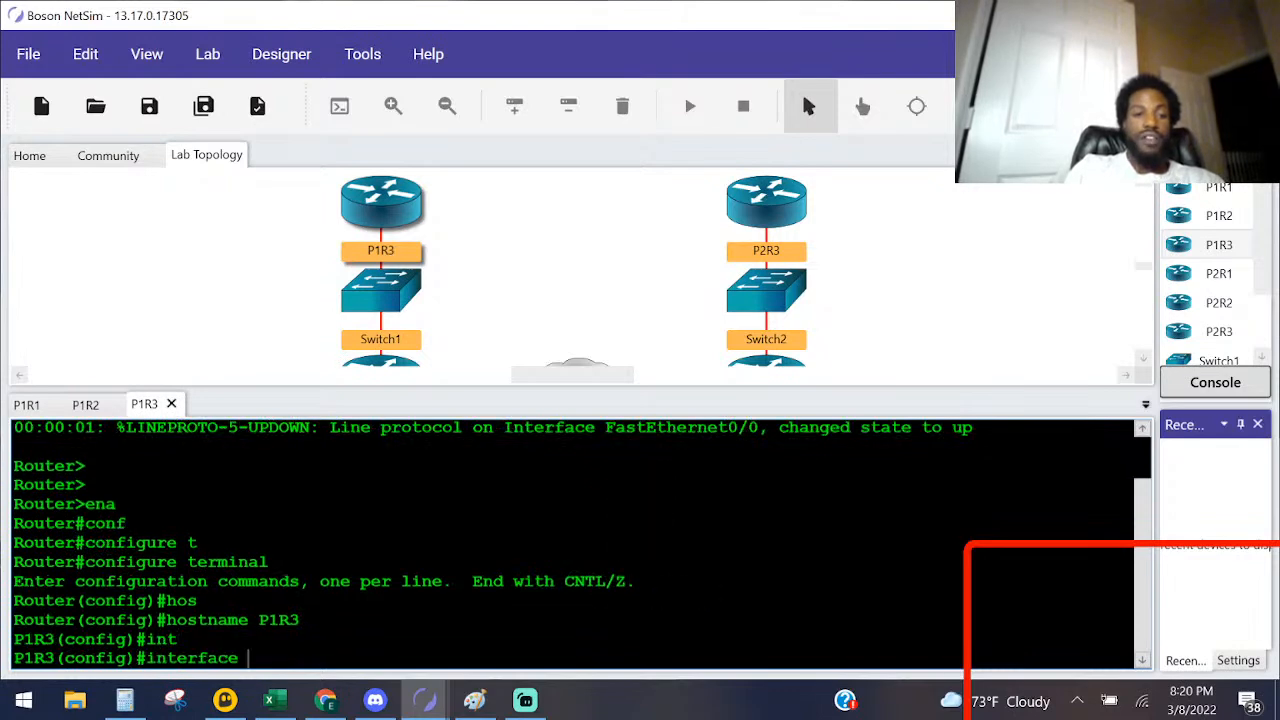
{"action": "key", "text": "Tab"}
{"action": "type", "text": "0/0"}
{"action": "key", "text": "Return"}
Step: Assign P1R3's FastEthernet 0/0 the address 192.168.1.50 with mask 255.255.255.240, consulting the Paint diagram
{"action": "type", "text": "ip add"}
{"action": "key", "text": "Tab"}
{"action": "key", "text": "alt+Tab"}
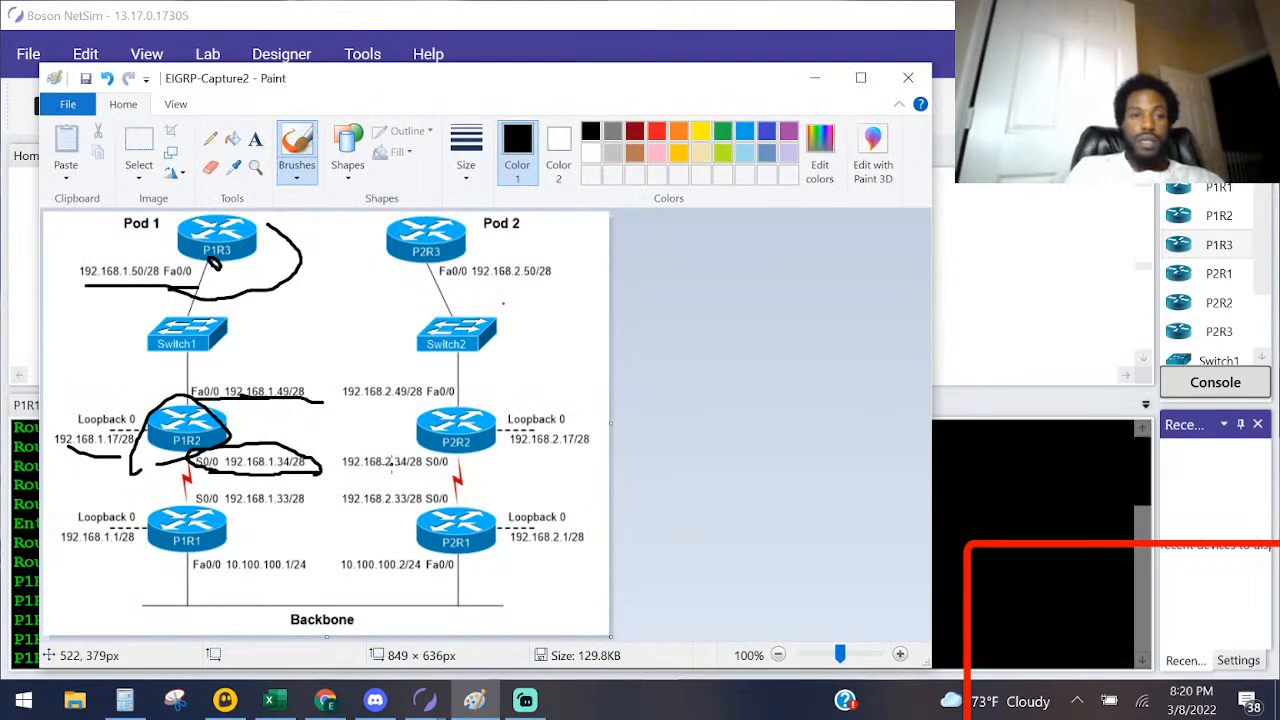
{"action": "key", "text": "alt+Tab"}
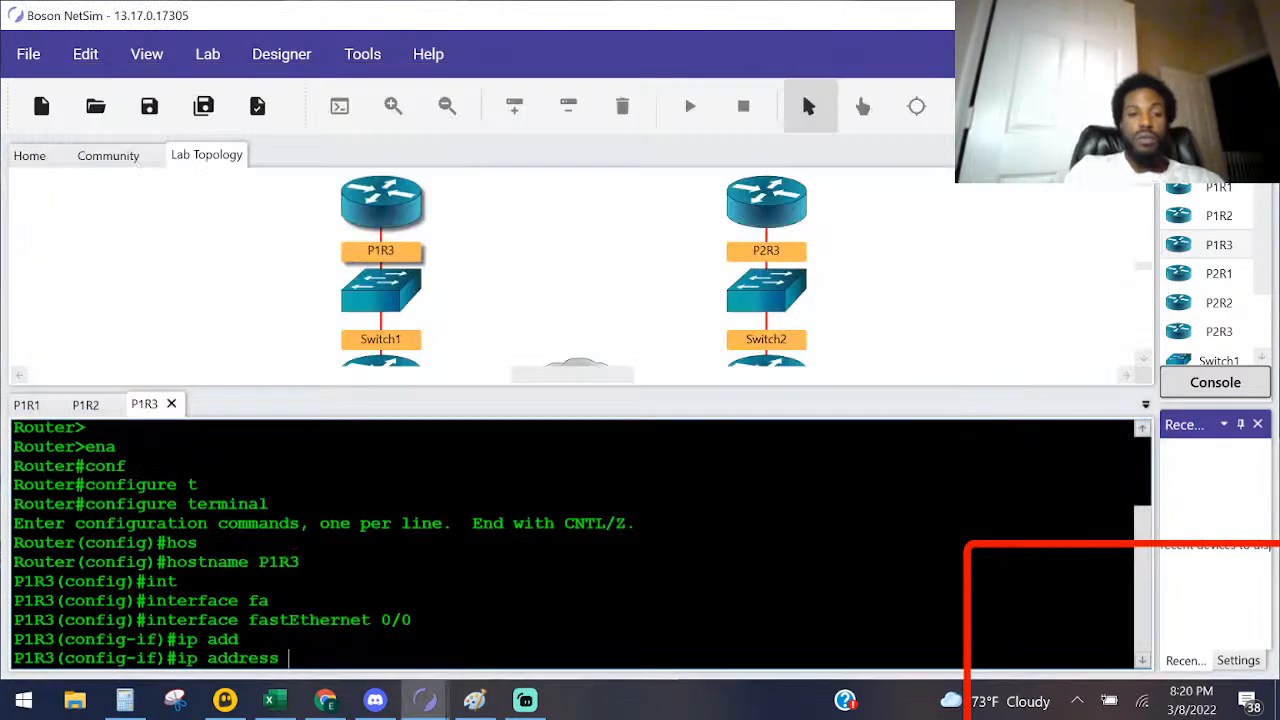
{"action": "type", "text": "192.168.1.50"}
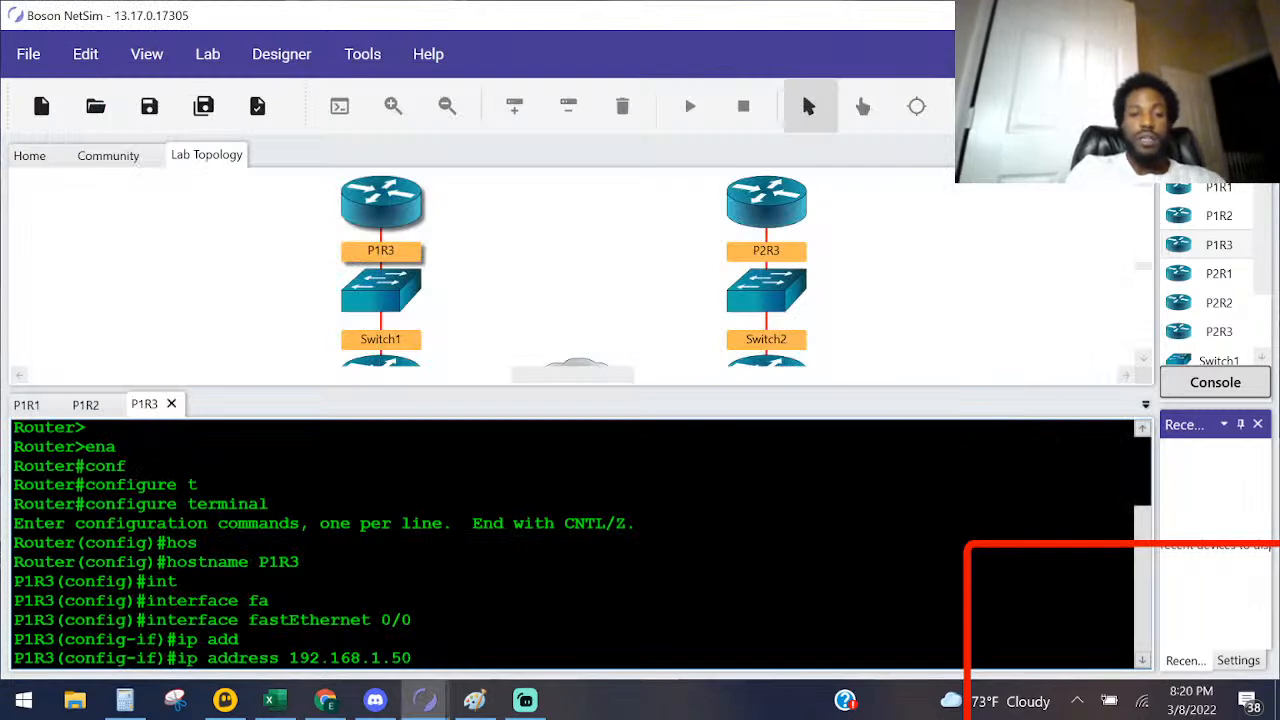
{"action": "type", "text": " 255.2552."}
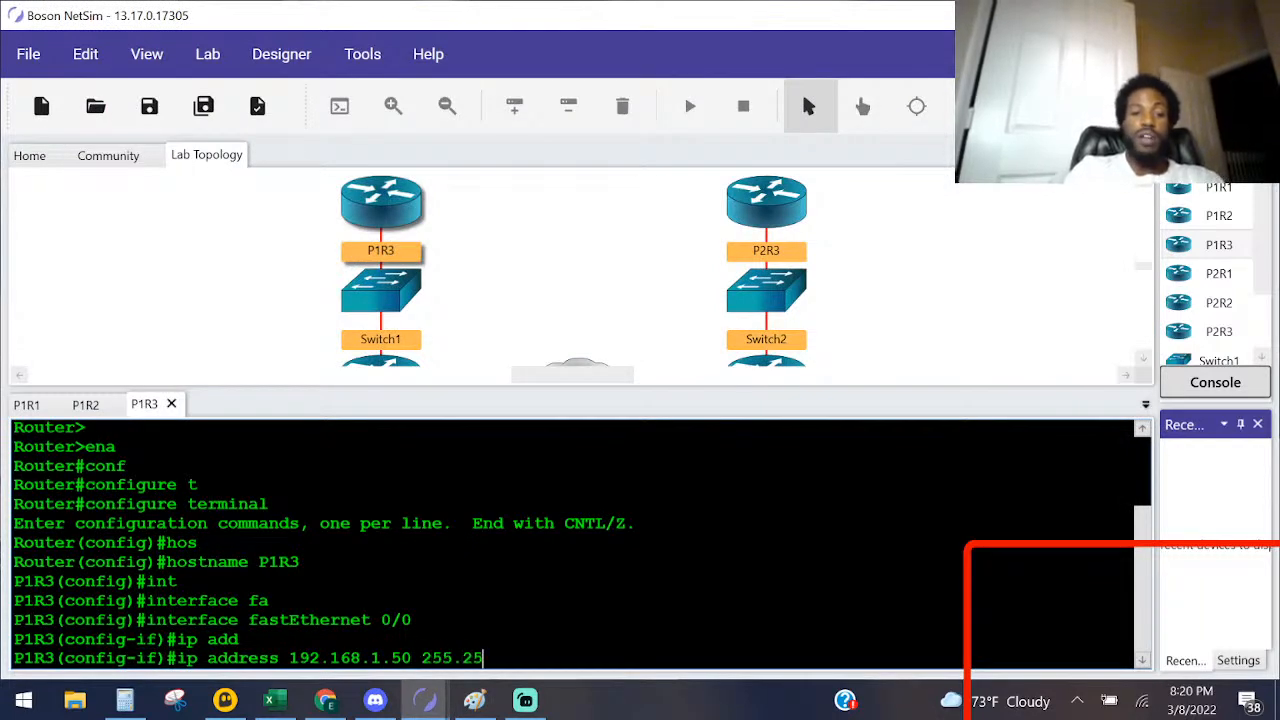
{"action": "key", "text": "BackSpace"}
{"action": "type", "text": ".255.2"}
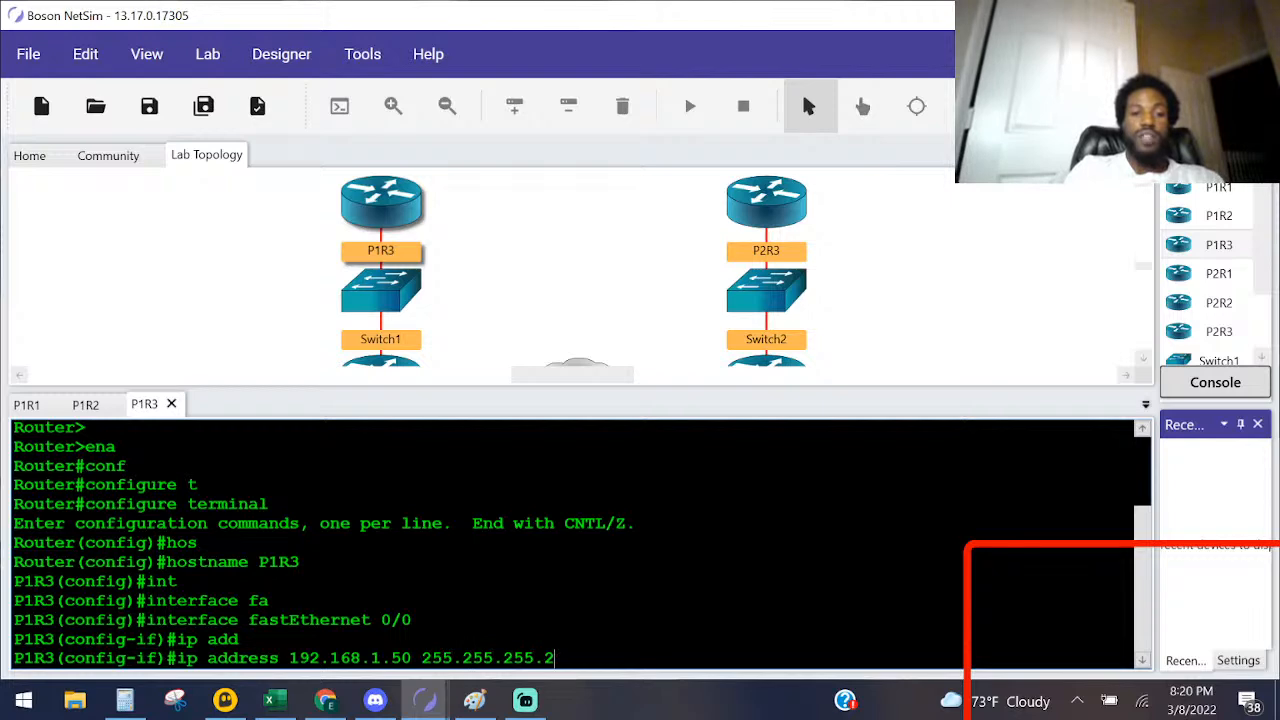
{"action": "type", "text": "24"}
{"action": "key", "text": "alt+Tab"}
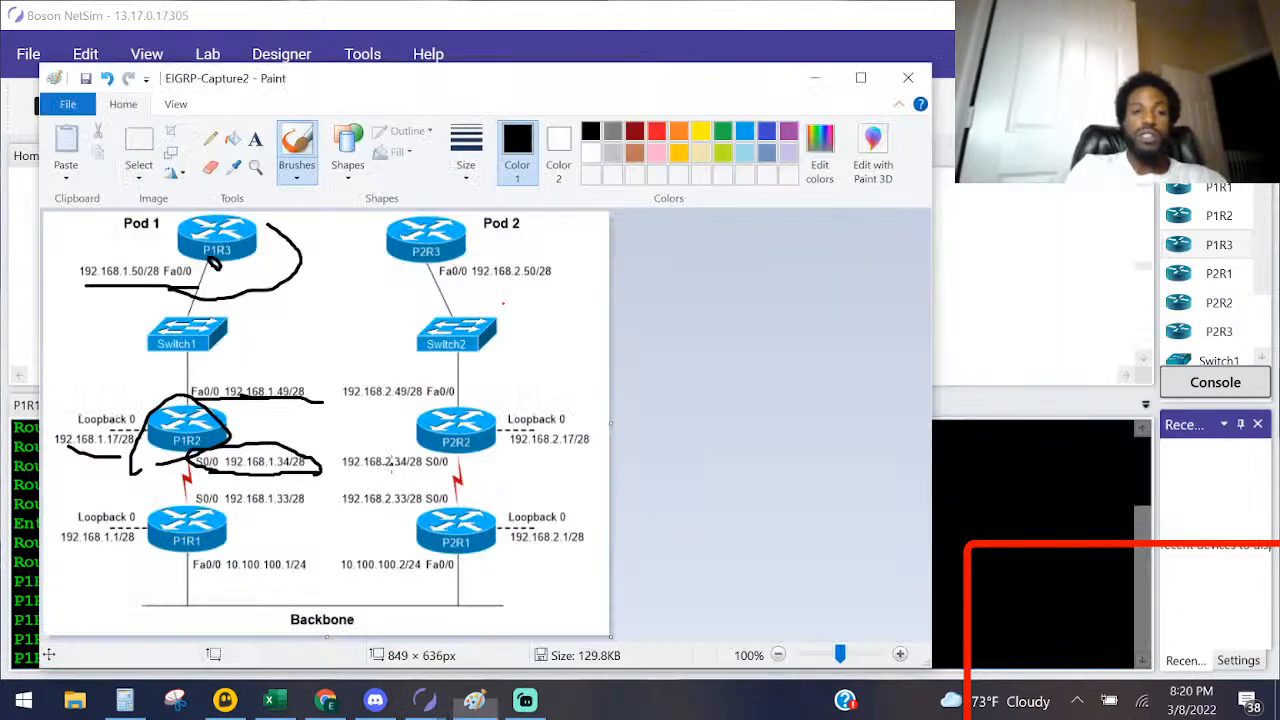
{"action": "key", "text": "alt+Tab"}
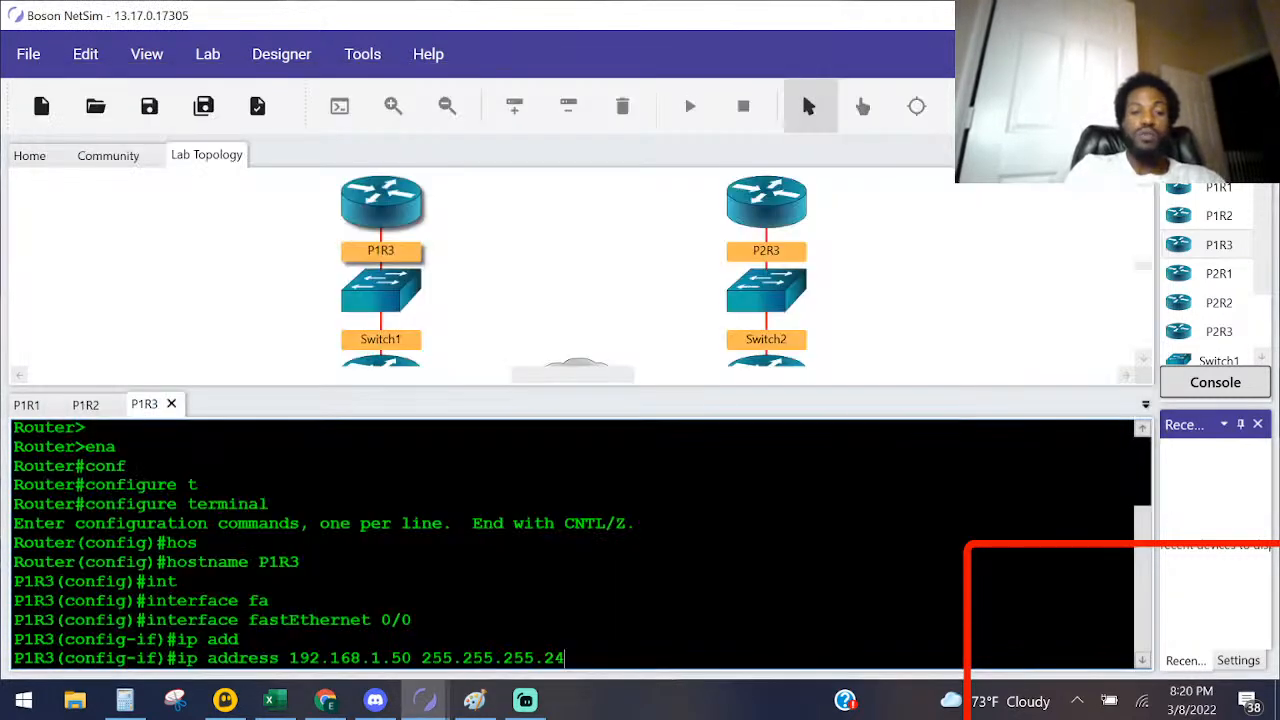
{"action": "type", "text": "0"}
{"action": "key", "text": "Return"}
Step: Enable FastEthernet 0/0 with no shut and leave P1R3's configuration mode
{"action": "type", "text": "no shut"}
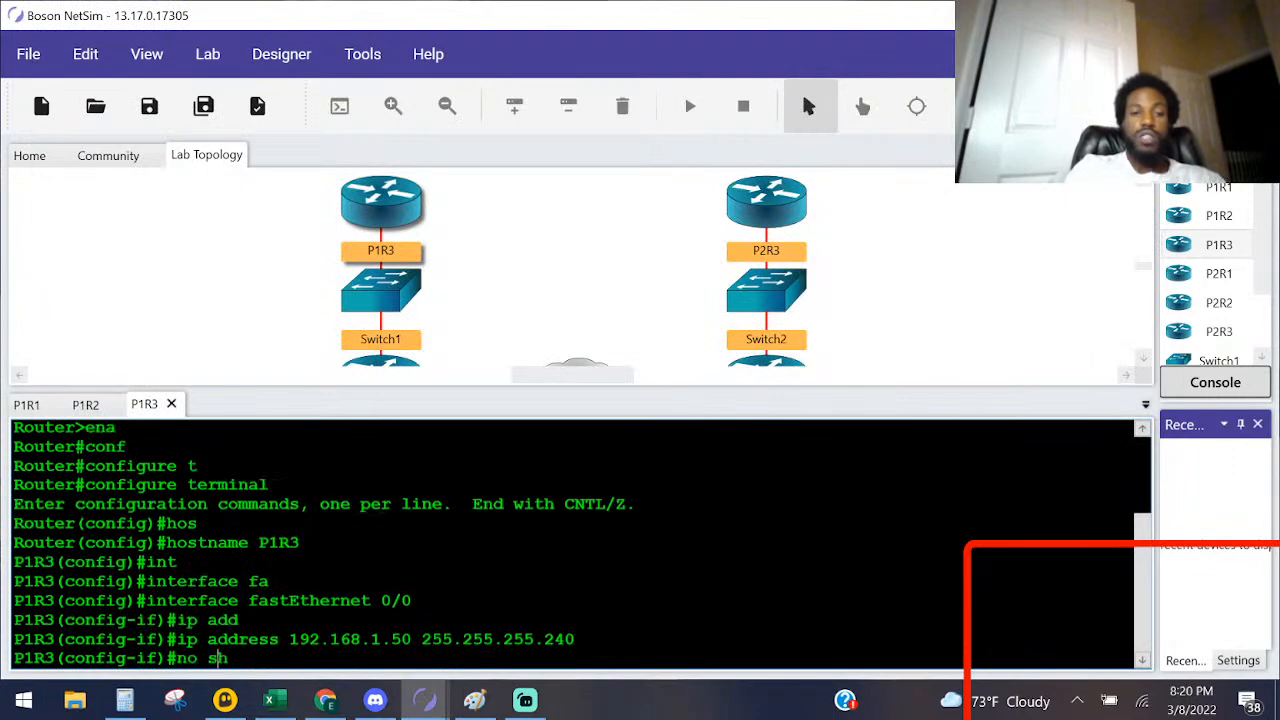
{"action": "key", "text": "Return"}
{"action": "key", "text": "ctrl+z"}
{"action": "key", "text": "Return"}
{"action": "key", "text": "Return"}
{"action": "key", "text": "Return"}
Step: Review the Lab Instructions for the Task 1 EIGRP requirements and compare them with the Paint topology diagram
{"action": "key", "text": "alt+Tab"}
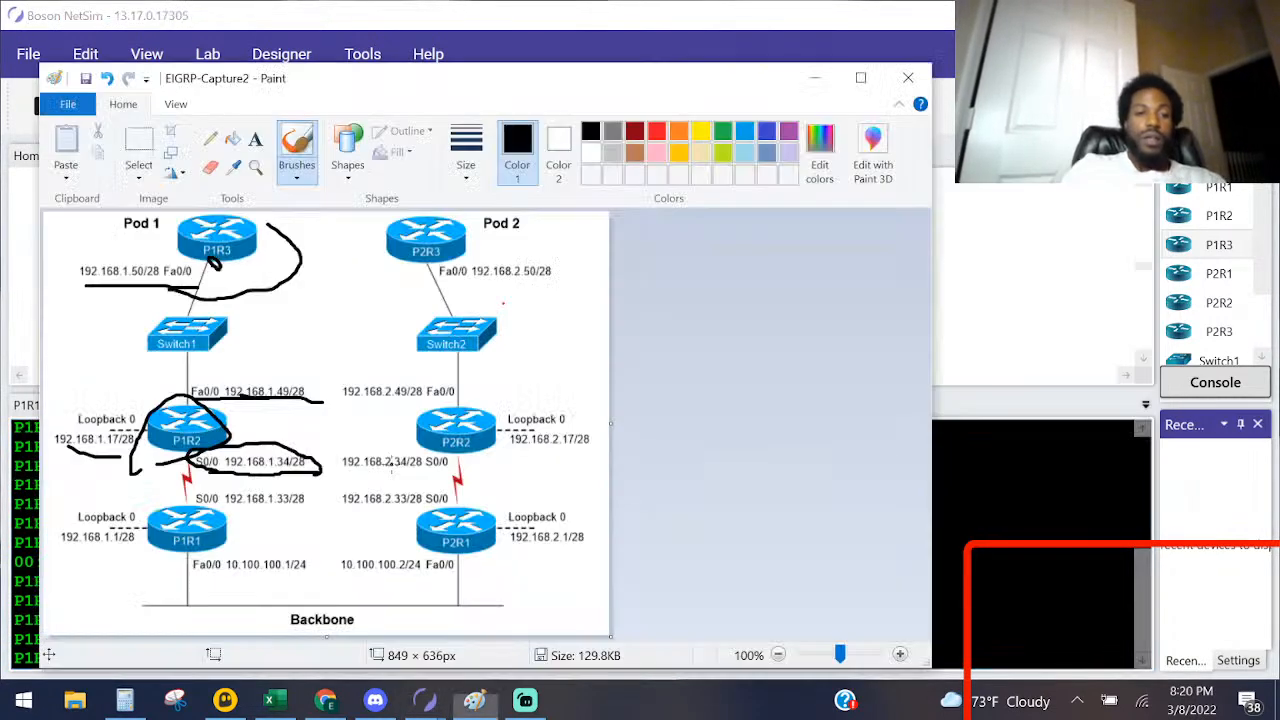
{"action": "key", "text": "alt+Tab"}
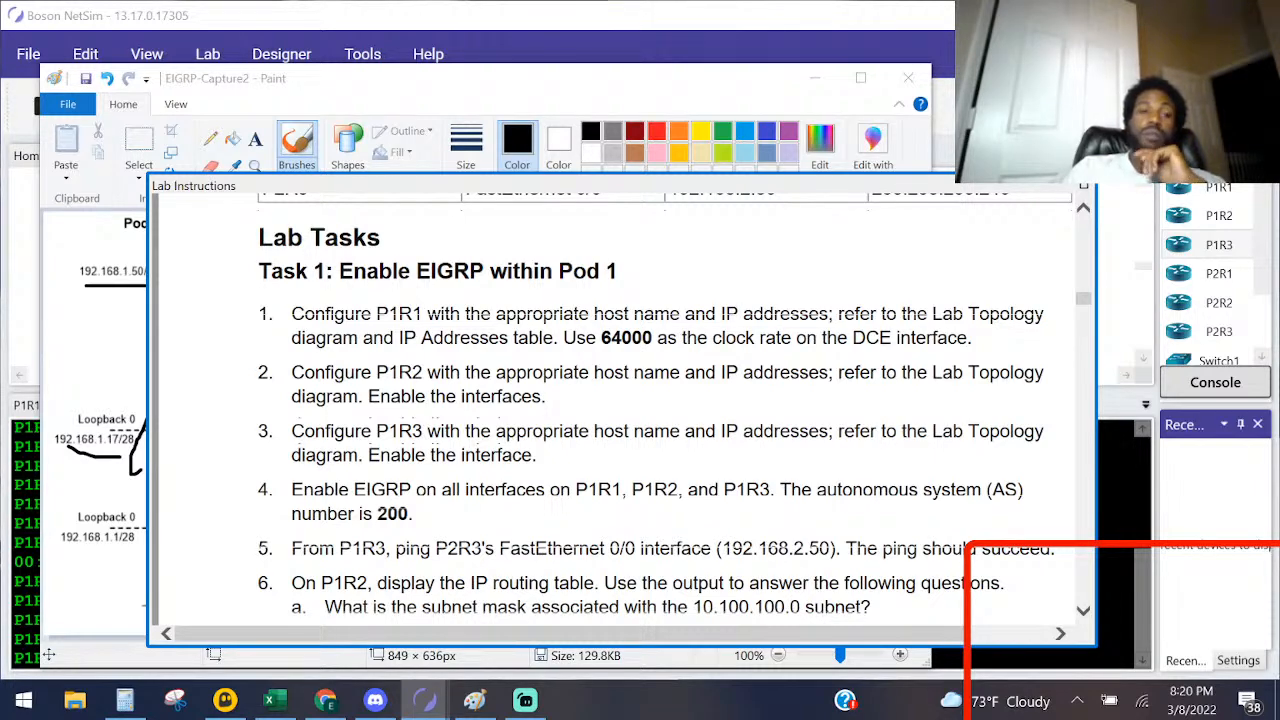
{"action": "left_click", "coordinate": [445, 97]}
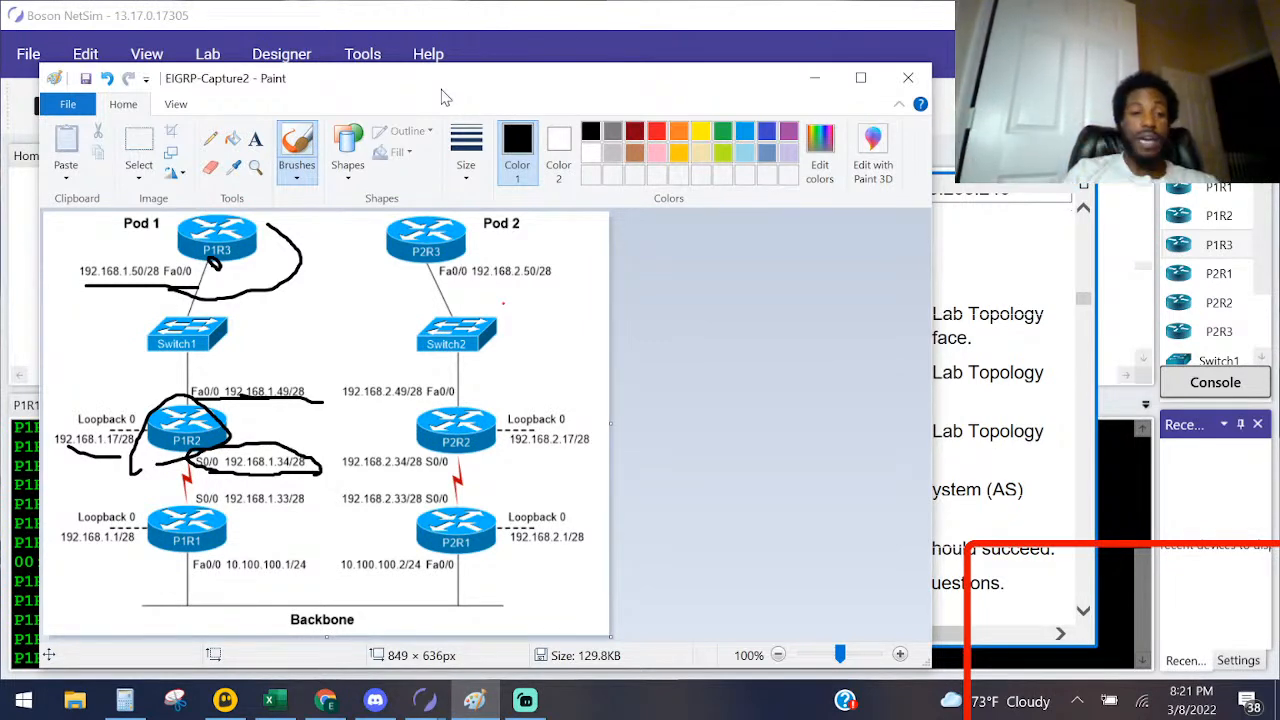
{"action": "key", "text": "alt+Tab"}
{"action": "key", "text": "alt+Tab"}
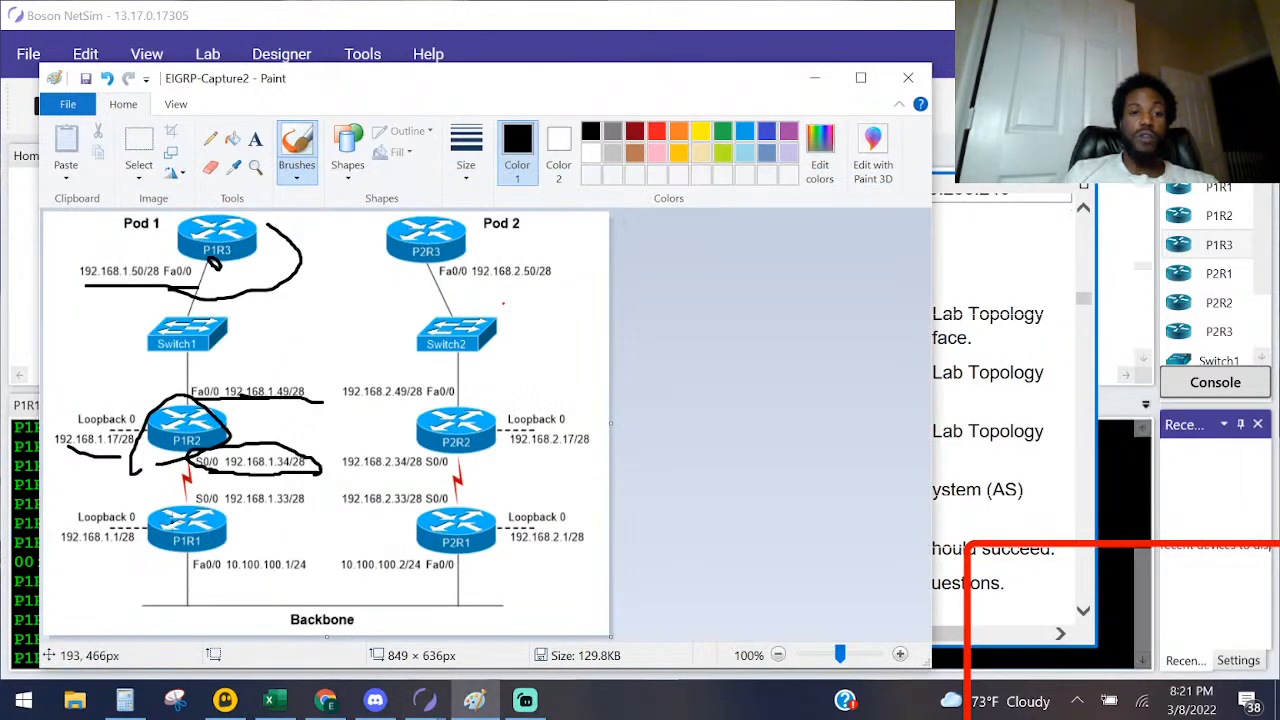
Step: Undo the earlier brush marks on the Paint diagram and circle router P1R1
{"action": "key", "text": "ctrl+z"}
{"action": "key", "text": "ctrl+z"}
{"action": "key", "text": "ctrl+z"}
{"action": "key", "text": "ctrl+z"}
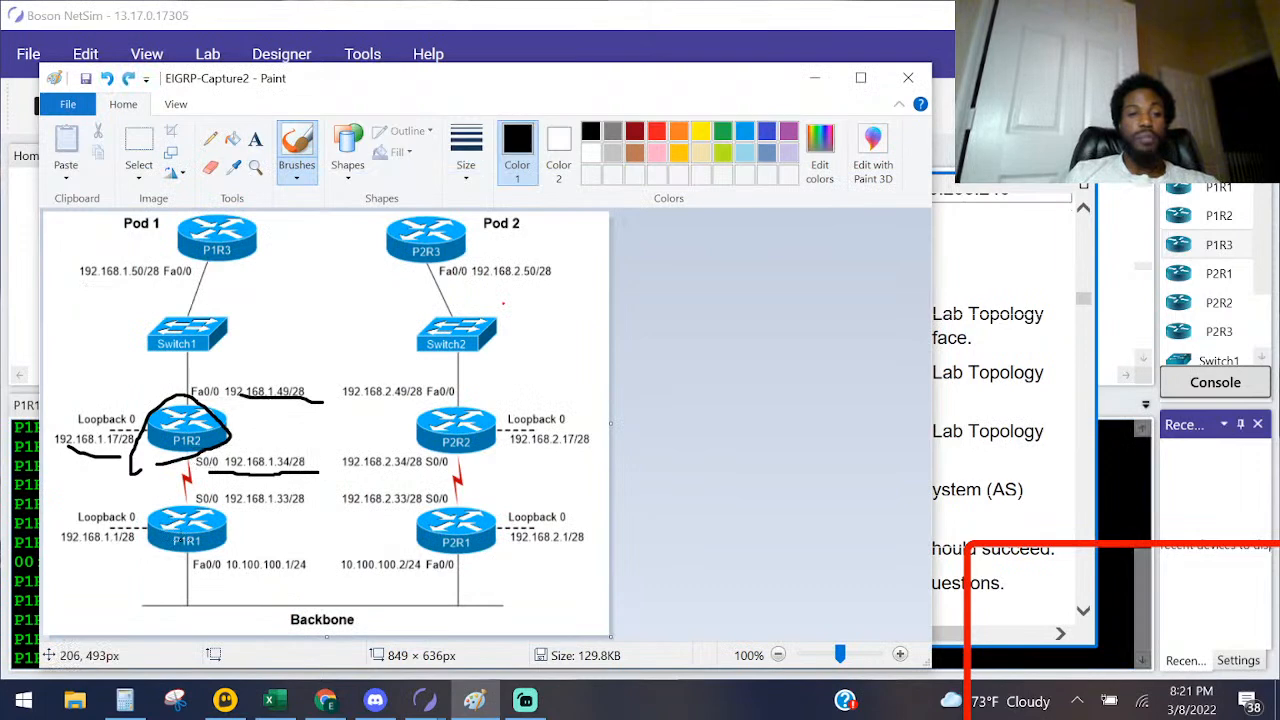
{"action": "key", "text": "ctrl+z"}
{"action": "key", "text": "ctrl+z"}
{"action": "mouse_move", "coordinate": [158, 563]}
{"action": "left_mouse_down"}
{"action": "mouse_move", "coordinate": [207, 564]}
{"action": "mouse_move", "coordinate": [199, 504]}
{"action": "mouse_move", "coordinate": [170, 565]}
{"action": "mouse_move", "coordinate": [181, 568]}
{"action": "mouse_move", "coordinate": [212, 498]}
{"action": "mouse_move", "coordinate": [176, 490]}
{"action": "left_mouse_up"}
{"action": "left_click_drag", "start_coordinate": [198, 552], "coordinate": [186, 587]}
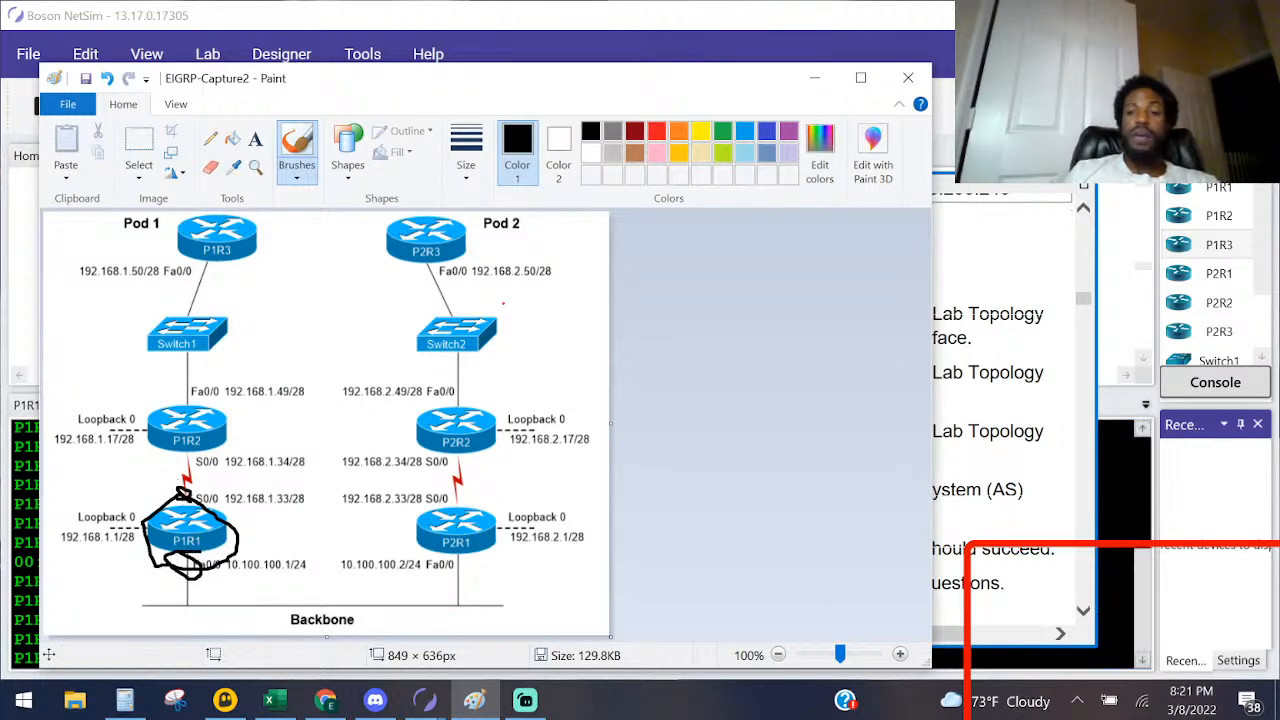
Step: Return to NetSim and enlarge and rescale the Lab Topology view so that all Pod 1 and Pod 2 devices fit
{"action": "left_click", "coordinate": [1092, 600]}
{"action": "key", "text": "Return"}
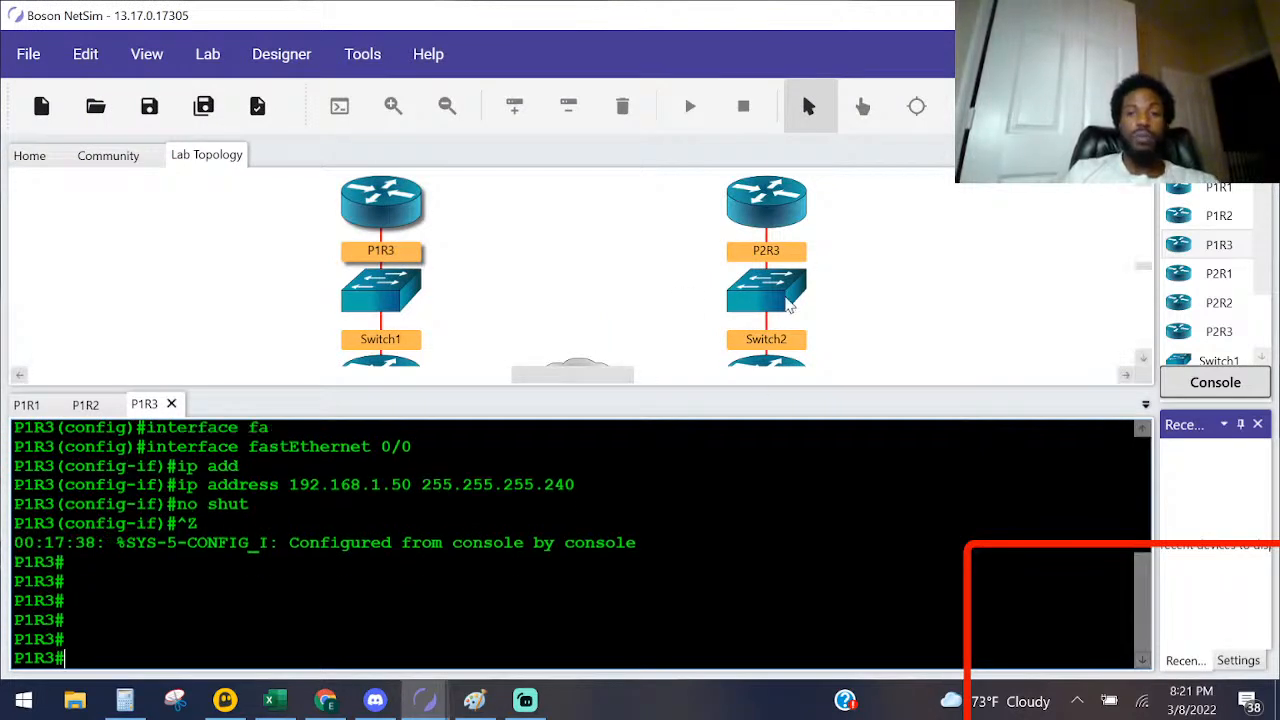
{"action": "scroll", "coordinate": [983, 292], "scroll_direction": "down", "scroll_amount": 2}
{"action": "left_click_drag", "start_coordinate": [622, 269], "coordinate": [610, 236]}
{"action": "scroll", "coordinate": [740, 280], "scroll_direction": "down", "scroll_amount": 1}
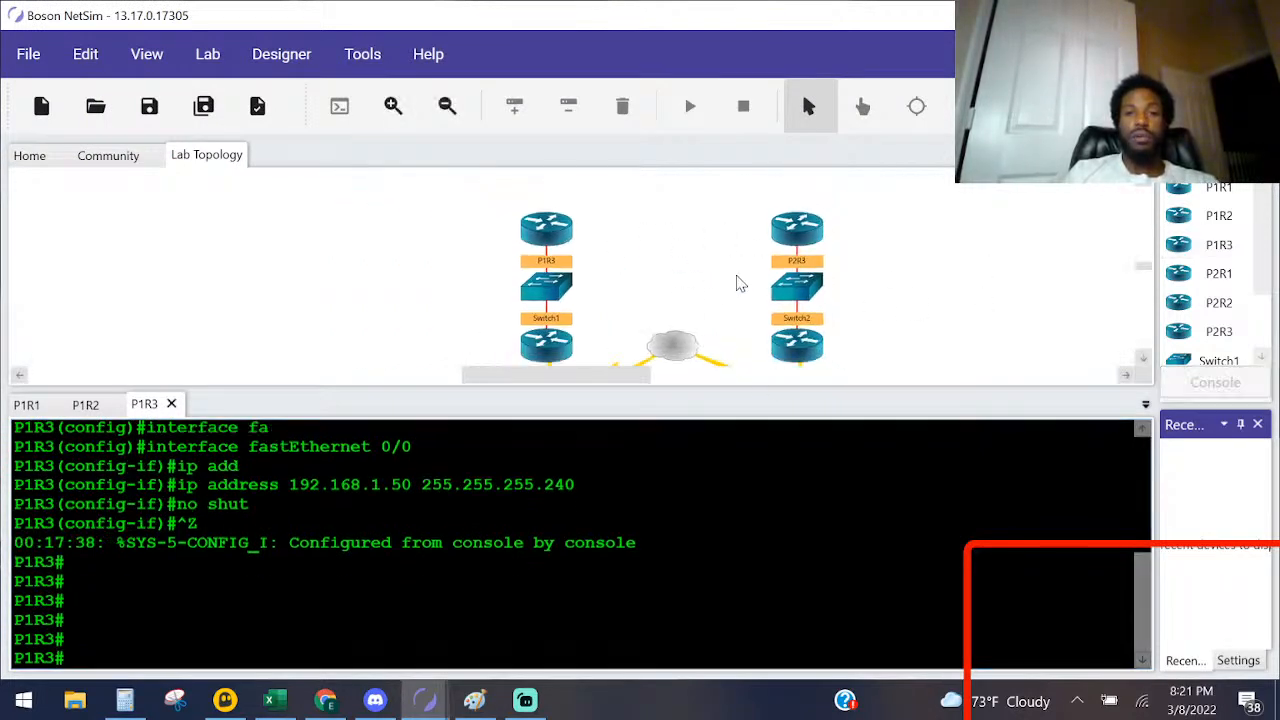
{"action": "left_click", "coordinate": [1141, 357]}
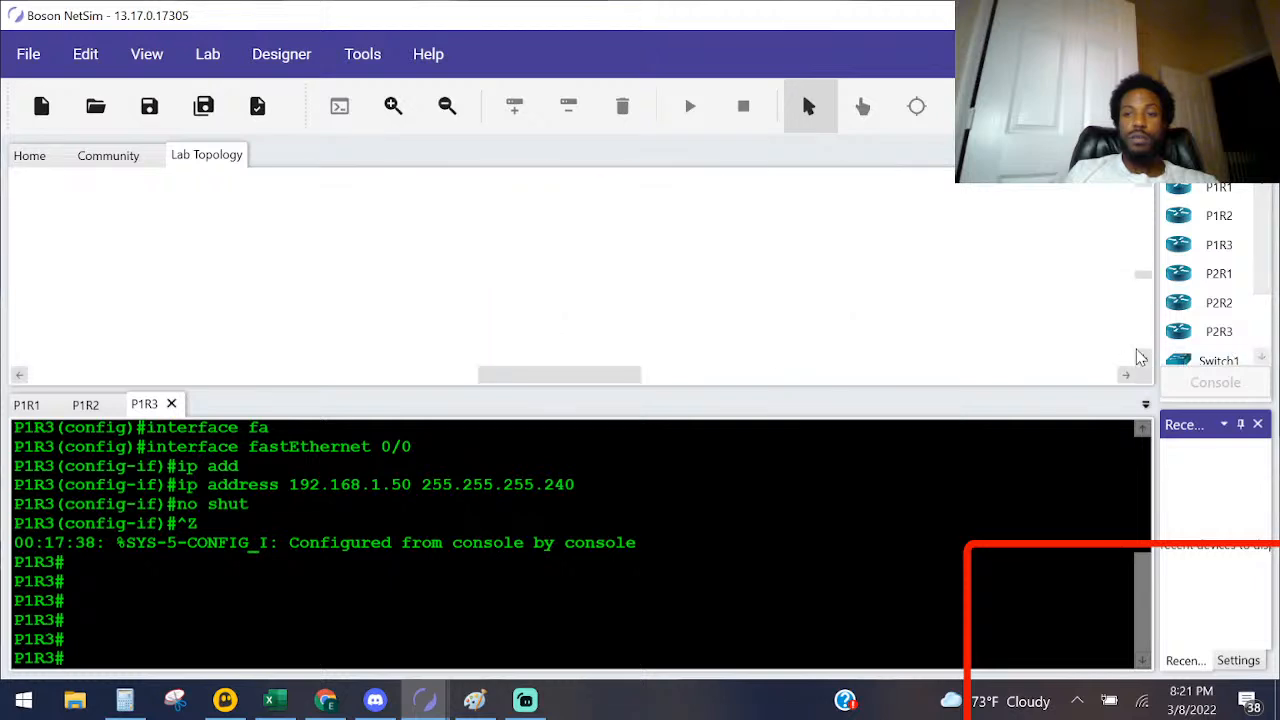
{"action": "left_click_drag", "start_coordinate": [571, 375], "coordinate": [727, 376]}
{"action": "left_click", "coordinate": [1143, 213]}
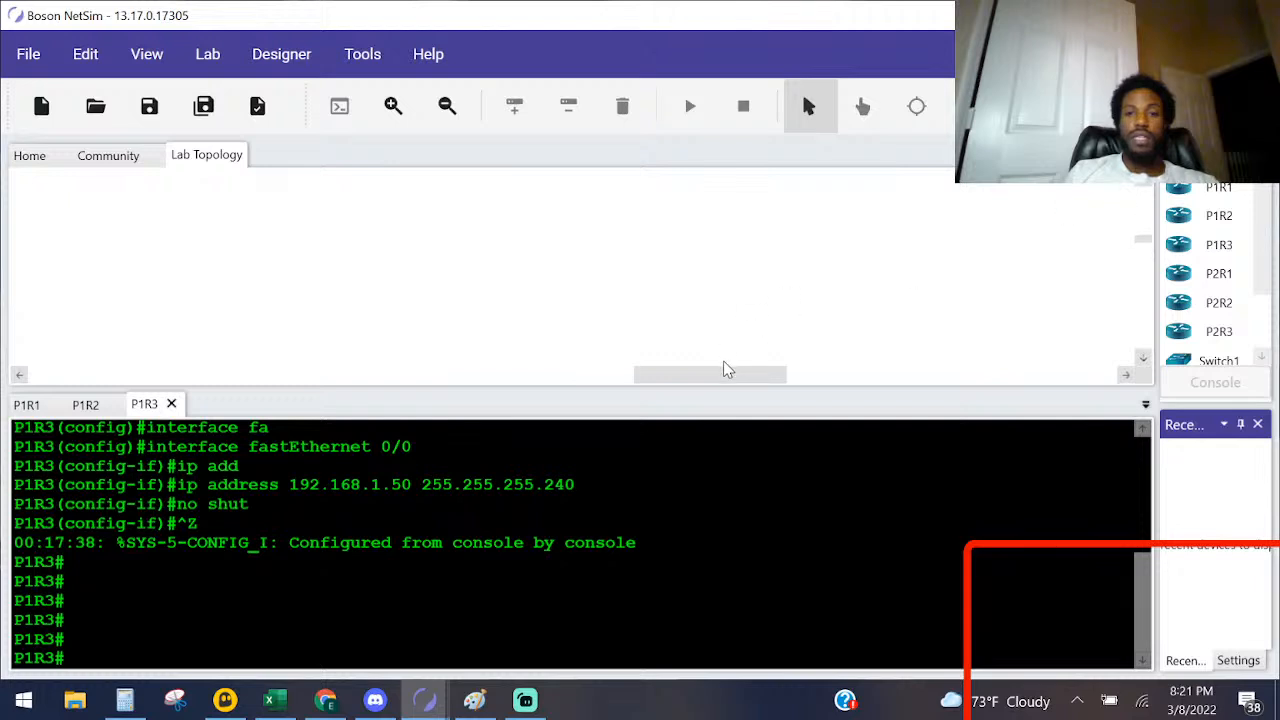
{"action": "mouse_move", "coordinate": [660, 375]}
{"action": "left_mouse_down"}
{"action": "mouse_move", "coordinate": [547, 372]}
{"action": "mouse_move", "coordinate": [656, 372]}
{"action": "left_mouse_up"}
{"action": "scroll", "coordinate": [654, 308], "scroll_direction": "down", "scroll_amount": 5}
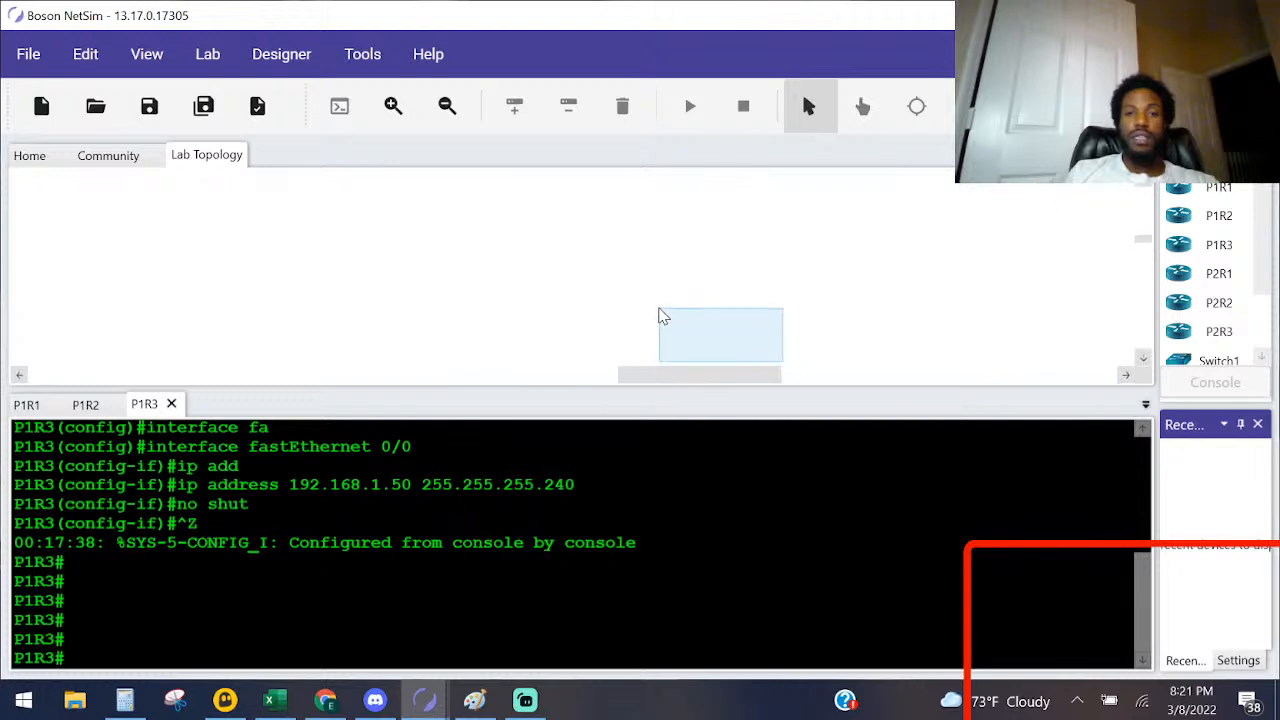
{"action": "left_click_drag", "start_coordinate": [653, 316], "coordinate": [778, 238]}
{"action": "left_click_drag", "start_coordinate": [773, 245], "coordinate": [1124, 383]}
{"action": "left_click", "coordinate": [1146, 359]}
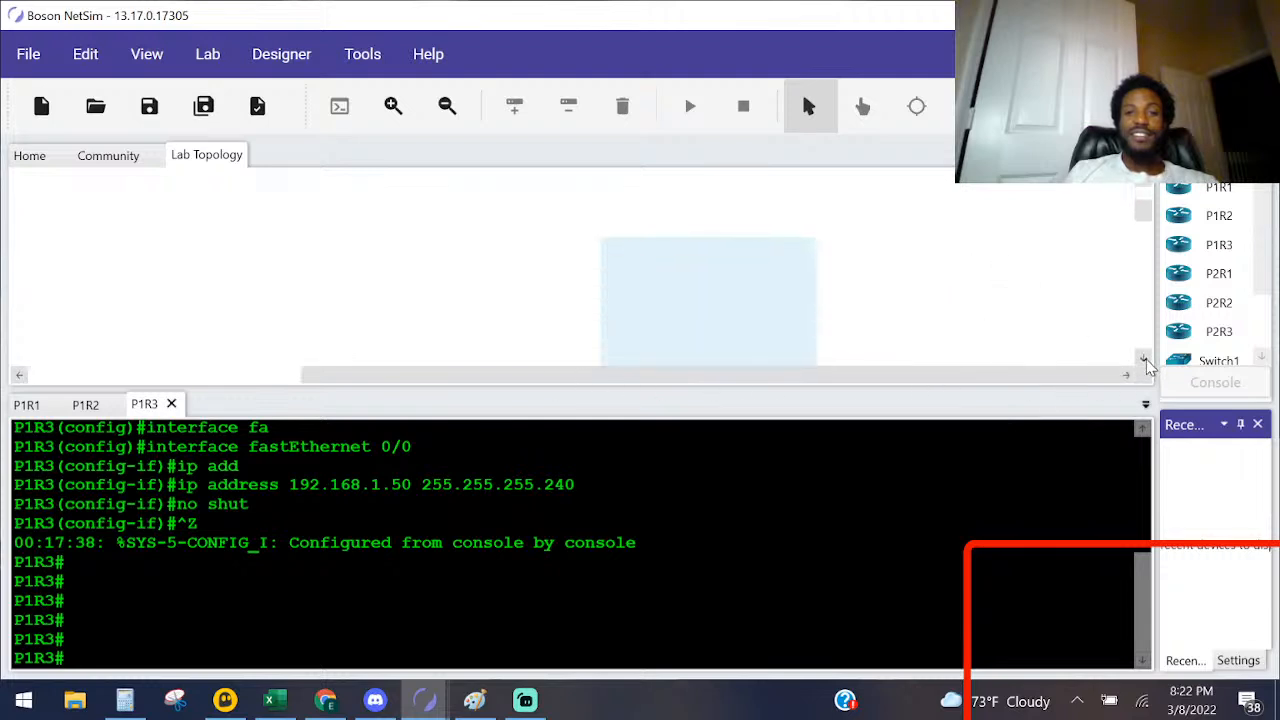
{"action": "left_click_drag", "start_coordinate": [1148, 365], "coordinate": [544, 317]}
{"action": "scroll", "coordinate": [522, 317], "scroll_direction": "up", "scroll_amount": 5}
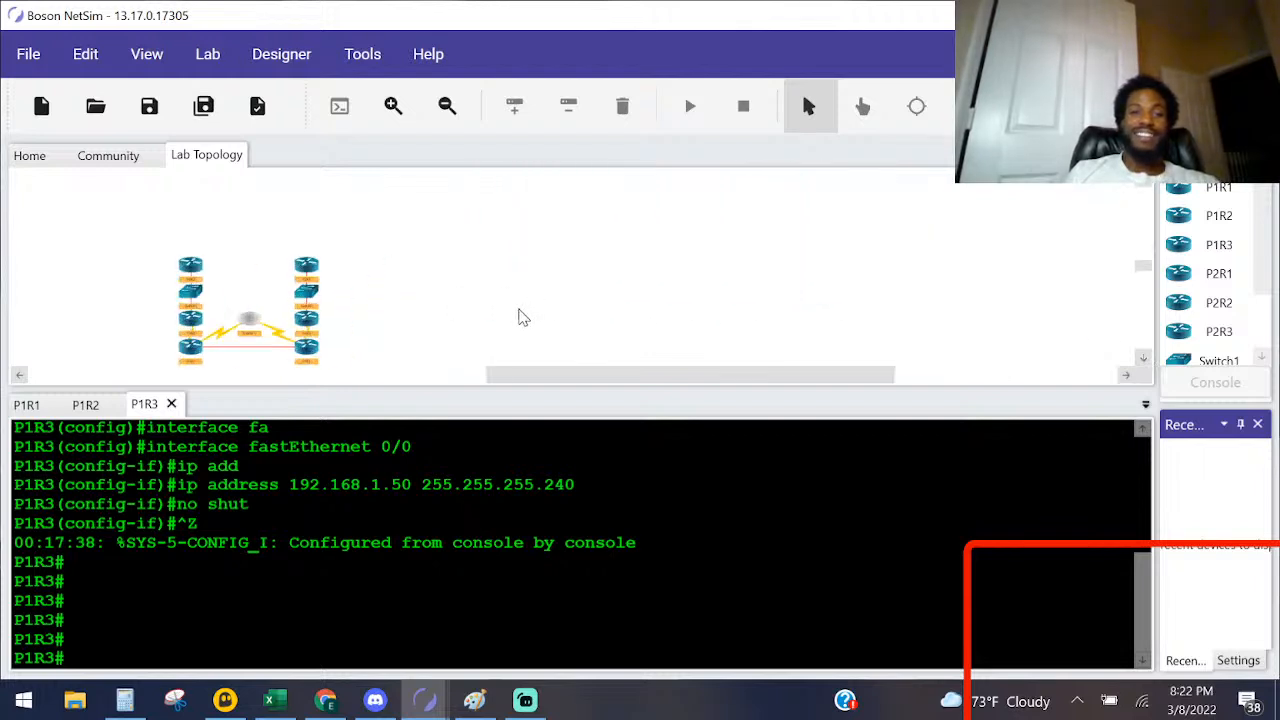
{"action": "left_click_drag", "start_coordinate": [640, 383], "coordinate": [647, 451]}
{"action": "scroll", "coordinate": [610, 329], "scroll_direction": "up", "scroll_amount": 3}
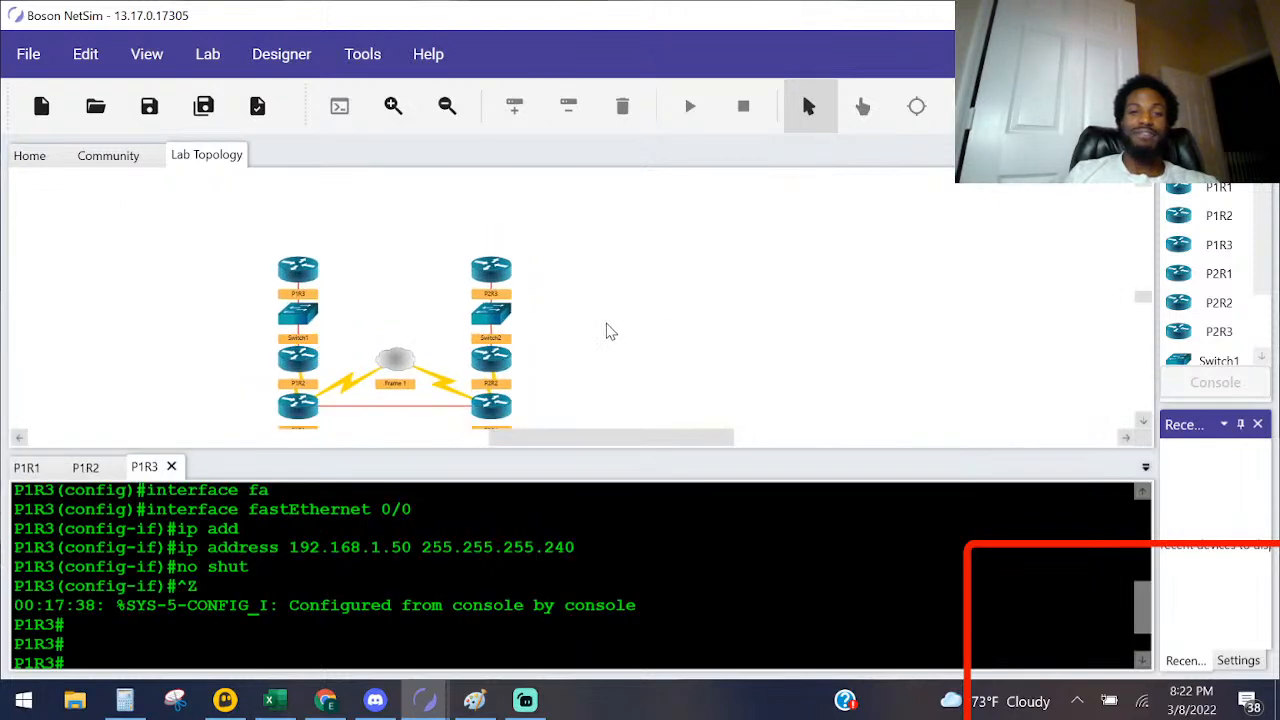
{"action": "left_click", "coordinate": [1143, 421]}
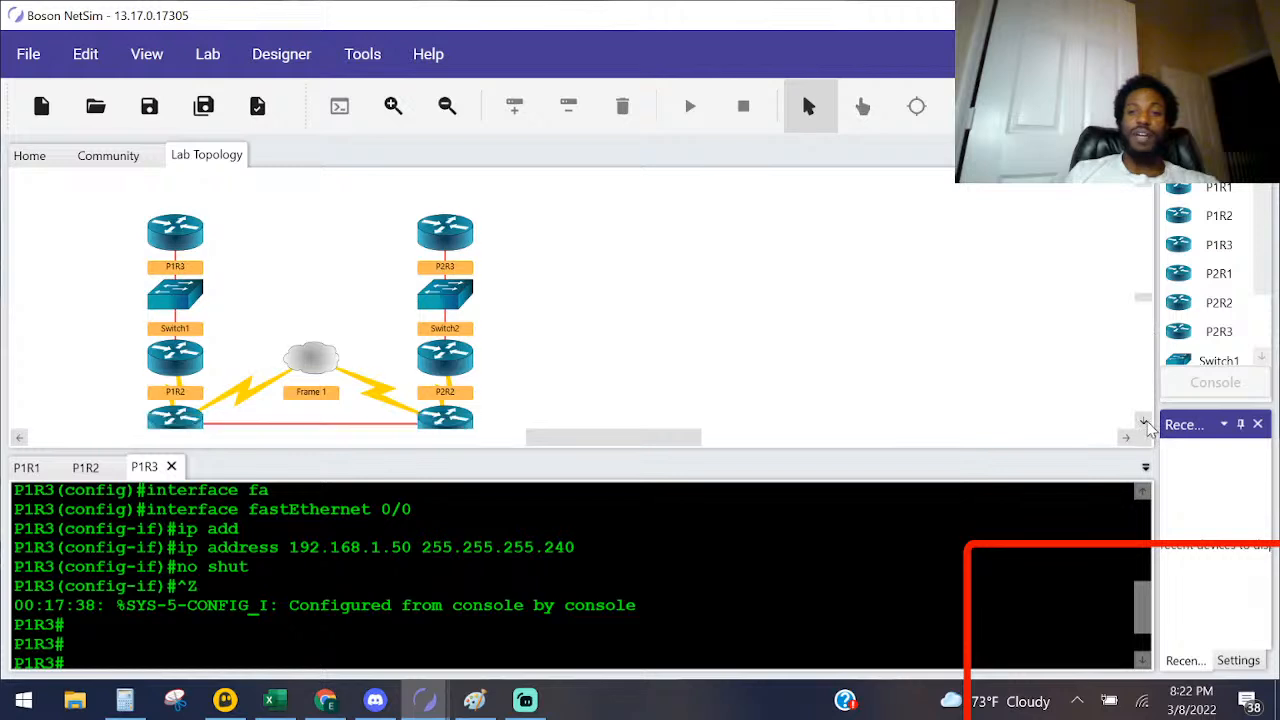
{"action": "mouse_move", "coordinate": [646, 440]}
{"action": "left_mouse_down"}
{"action": "mouse_move", "coordinate": [616, 440]}
{"action": "mouse_move", "coordinate": [632, 443]}
{"action": "left_mouse_up"}
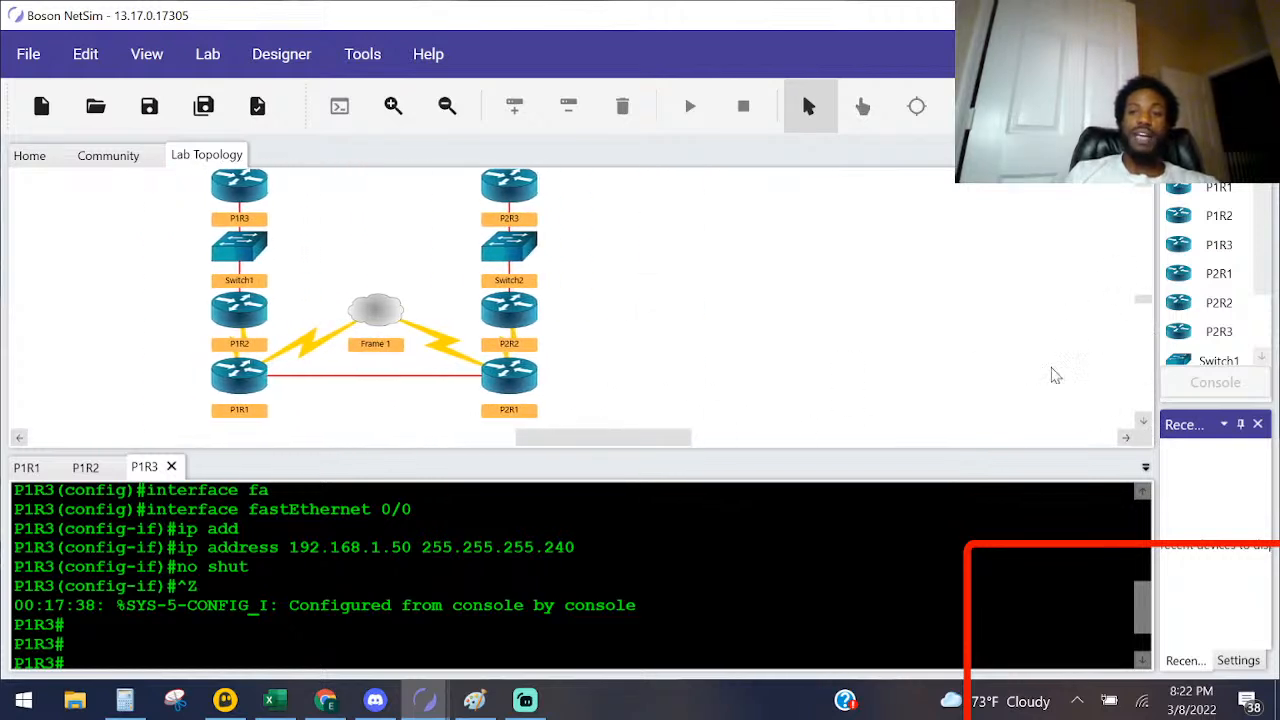
{"action": "scroll", "coordinate": [1143, 190], "scroll_direction": "up", "scroll_amount": 1}
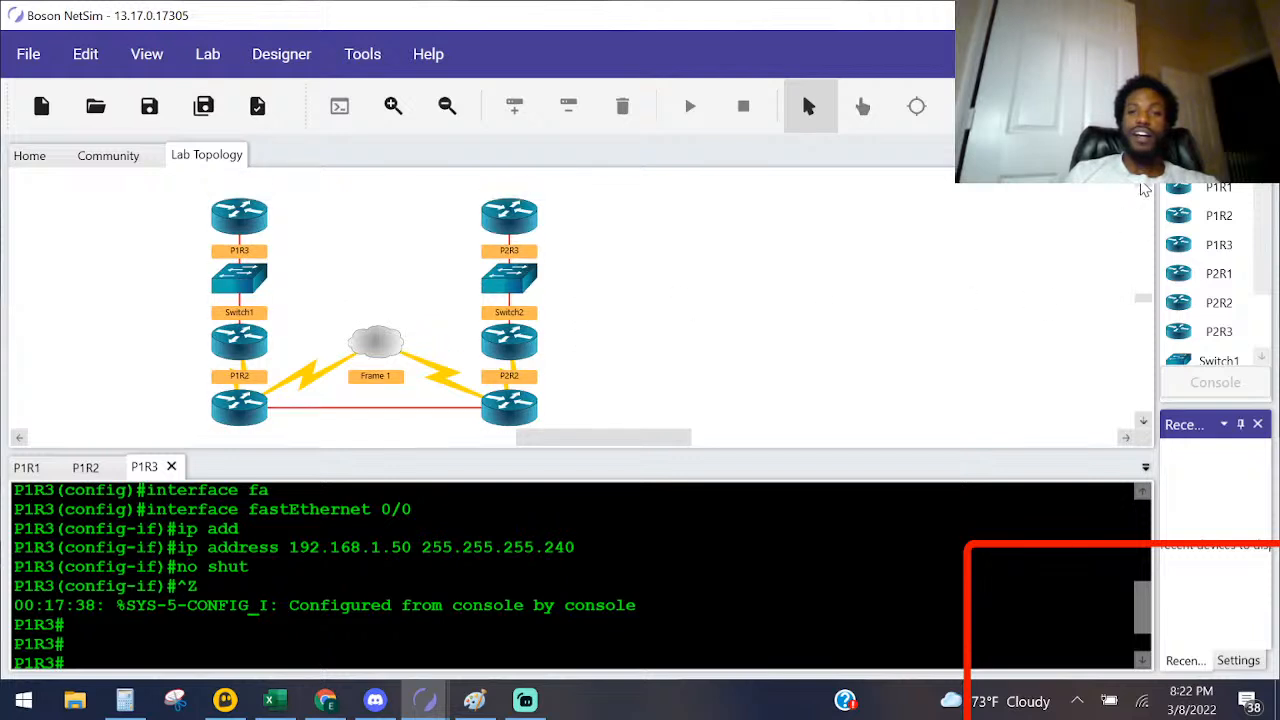
{"action": "scroll", "coordinate": [248, 408], "scroll_direction": "down", "scroll_amount": 1}
Step: Open P1R1's console and bring up a fresh interface configuration prompt
{"action": "left_click", "coordinate": [240, 405]}
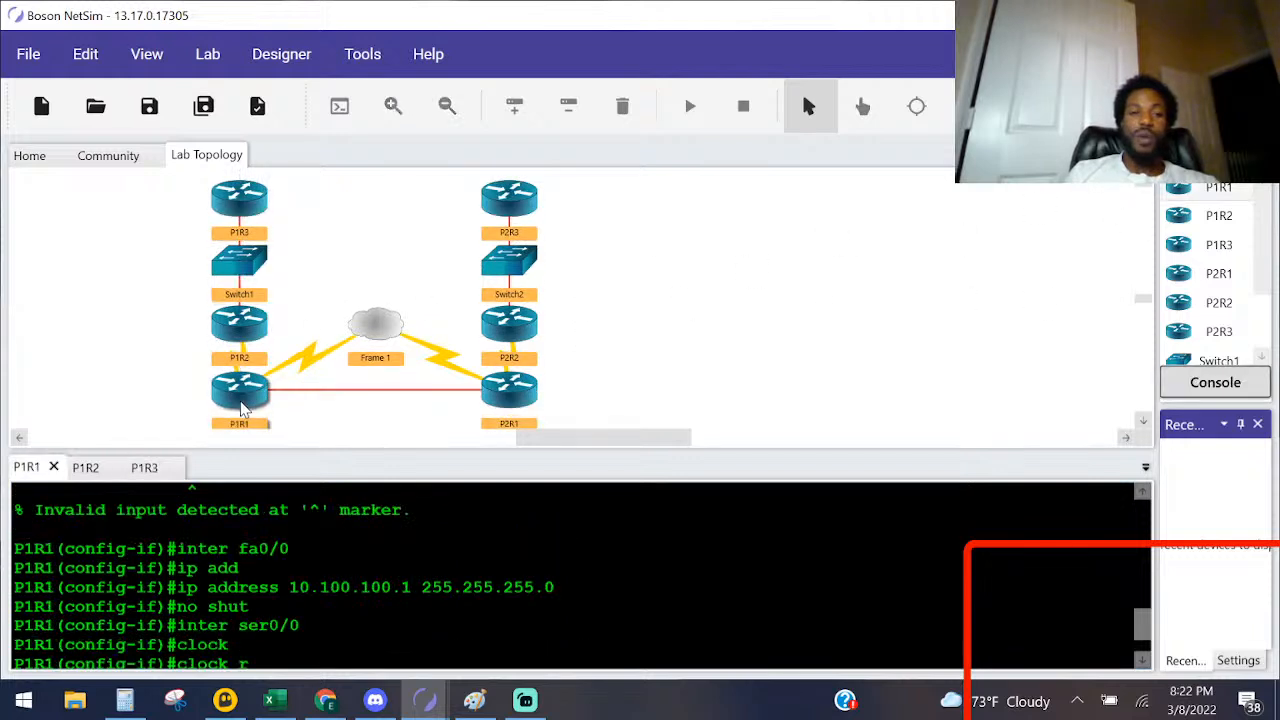
{"action": "type", "text": "ate 64000"}
{"action": "key", "text": "Return"}
{"action": "key", "text": "Return"}
{"action": "key", "text": "Return"}
{"action": "key", "text": "Return"}
{"action": "key", "text": "Return"}
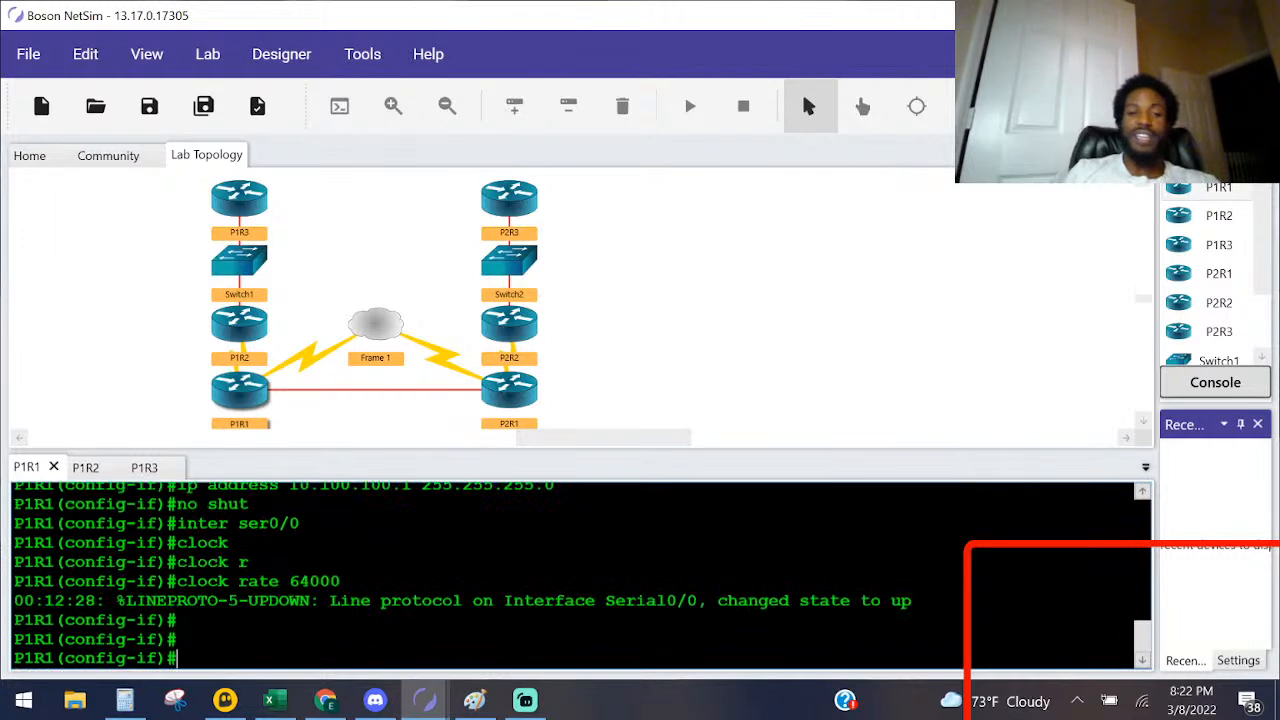
Step: Leave interface configuration on P1R1 and begin the router eigrp command in global configuration mode
{"action": "type", "text": "ex"}
{"action": "key", "text": "Return"}
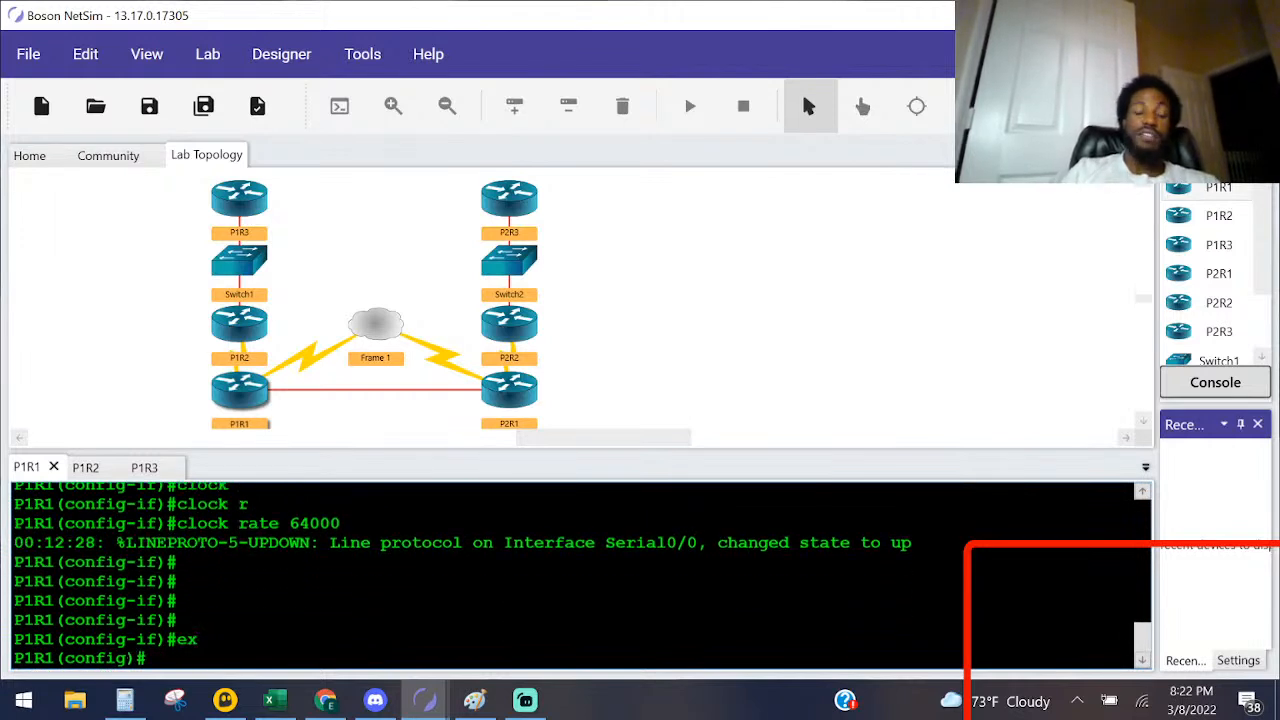
{"action": "type", "text": "router "}
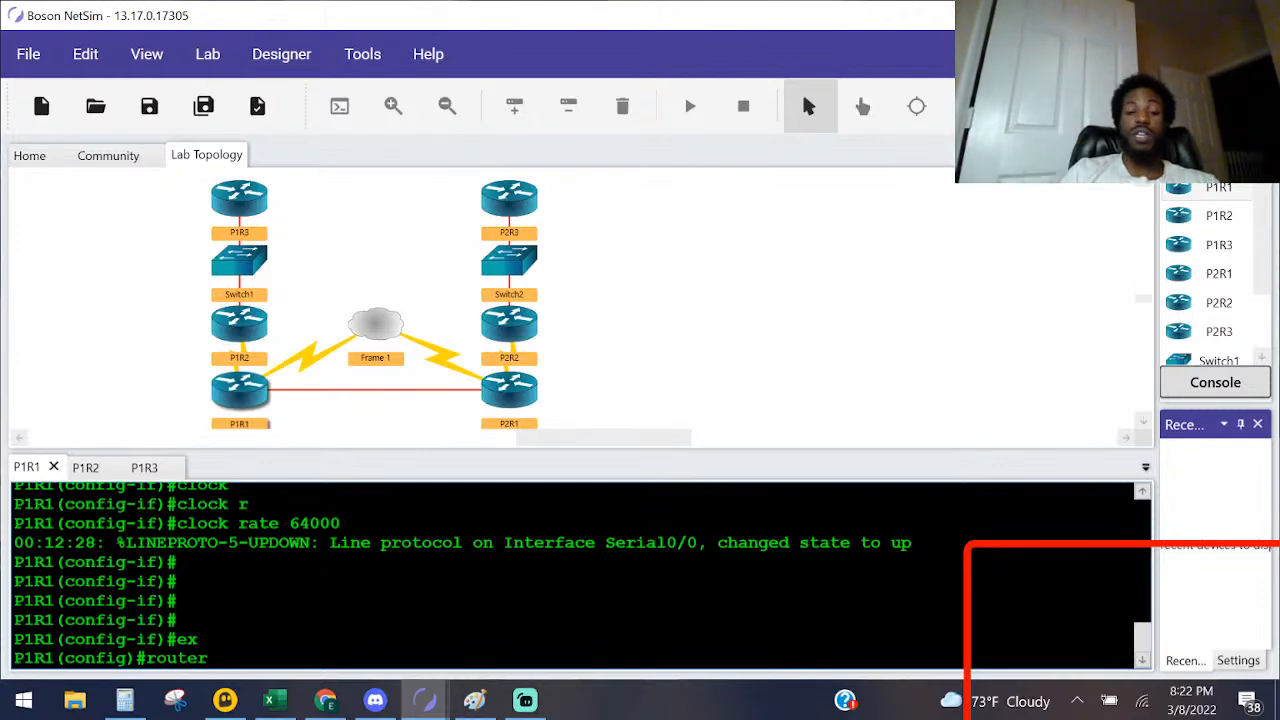
{"action": "type", "text": "ei"}
{"action": "key", "text": "Tab"}
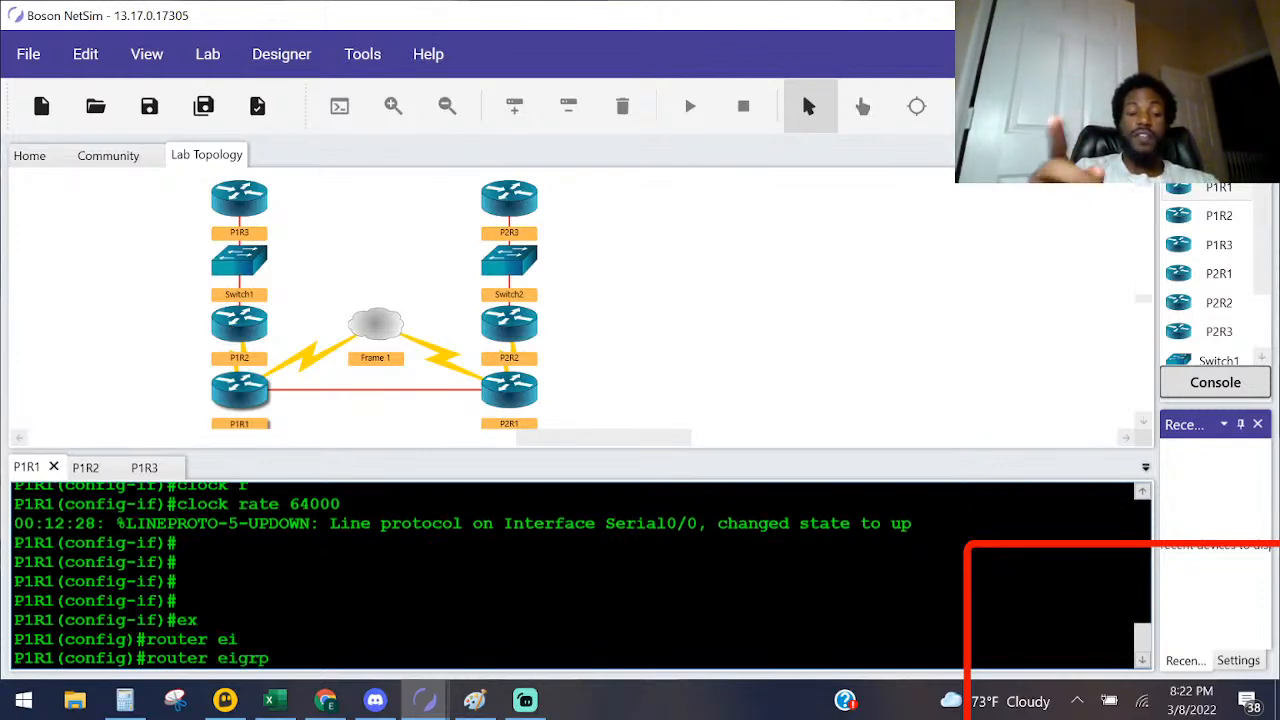
Step: Check the topology diagram and item 4 of the Lab Instructions for the EIGRP autonomous system number
{"action": "key", "text": "alt+Tab"}
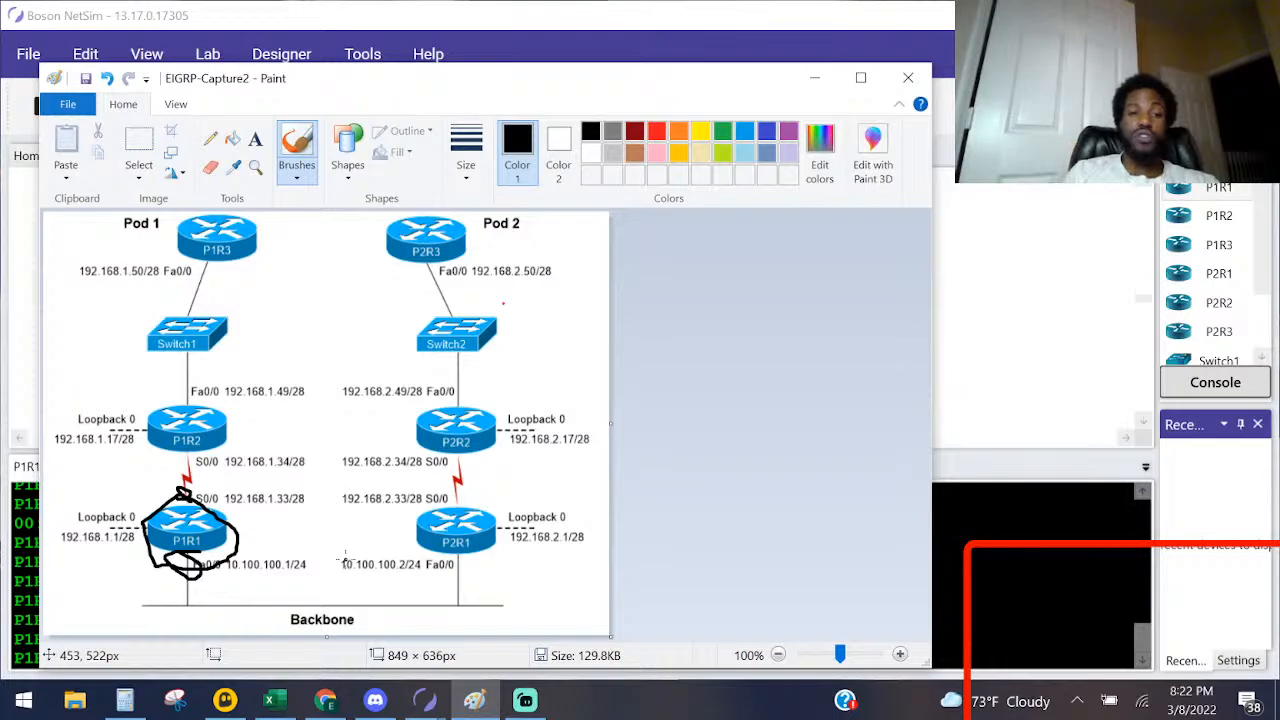
{"action": "key", "text": "alt+Tab"}
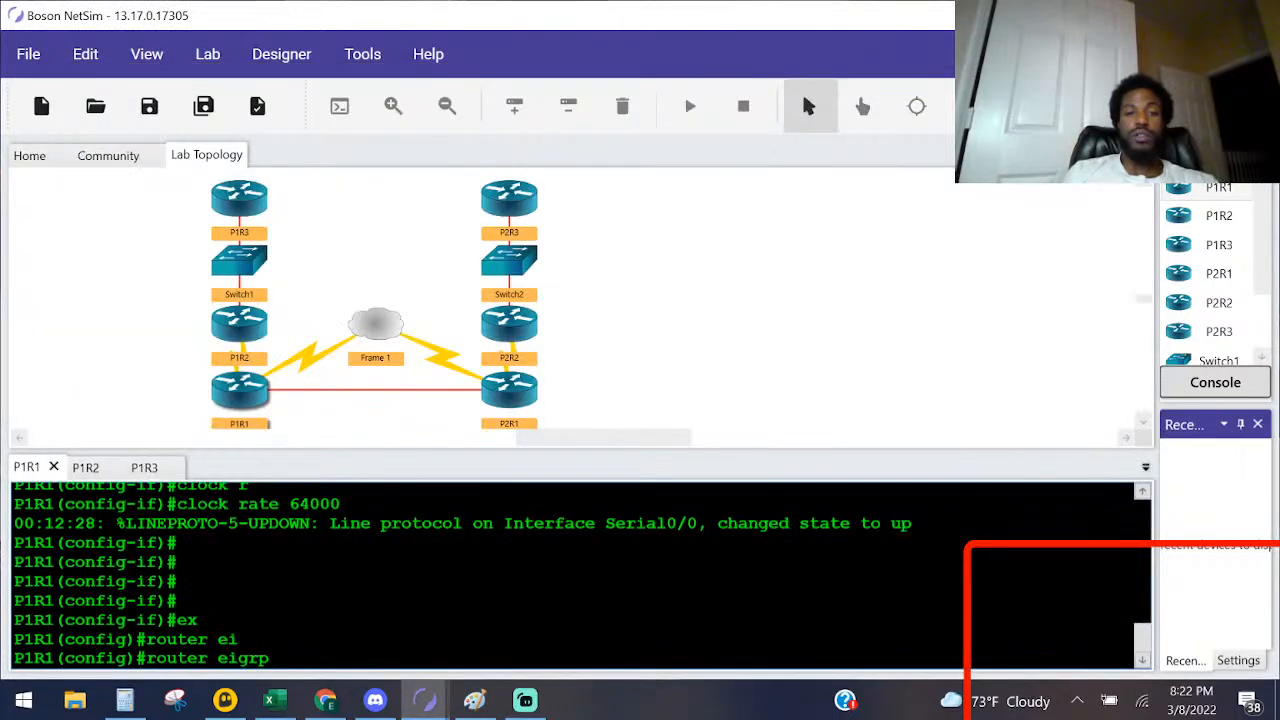
{"action": "mouse_move", "coordinate": [425, 700]}
{"action": "left_click", "coordinate": [527, 668]}
{"action": "scroll", "coordinate": [620, 420], "scroll_direction": "down", "scroll_amount": 1}
{"action": "scroll", "coordinate": [620, 420], "scroll_direction": "up", "scroll_amount": 1}
{"action": "scroll", "coordinate": [620, 420], "scroll_direction": "down", "scroll_amount": 3}
{"action": "scroll", "coordinate": [427, 396], "scroll_direction": "up", "scroll_amount": 3}
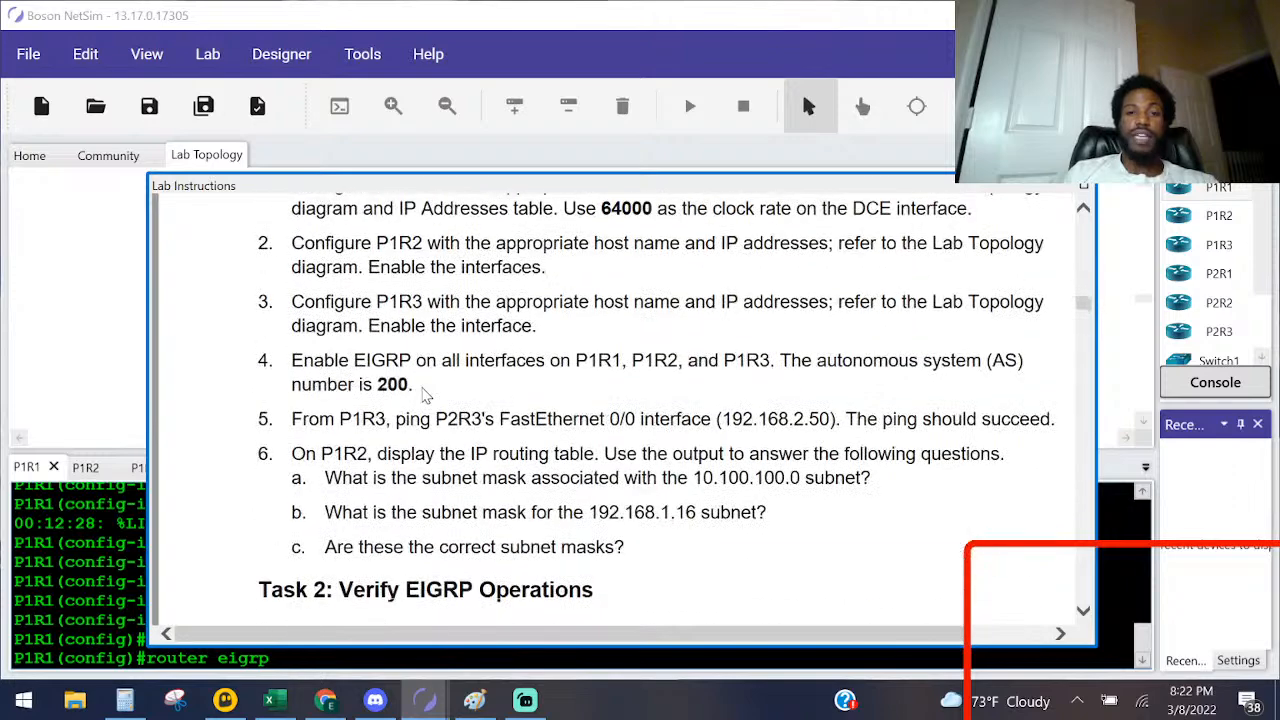
{"action": "left_click", "coordinate": [126, 542]}
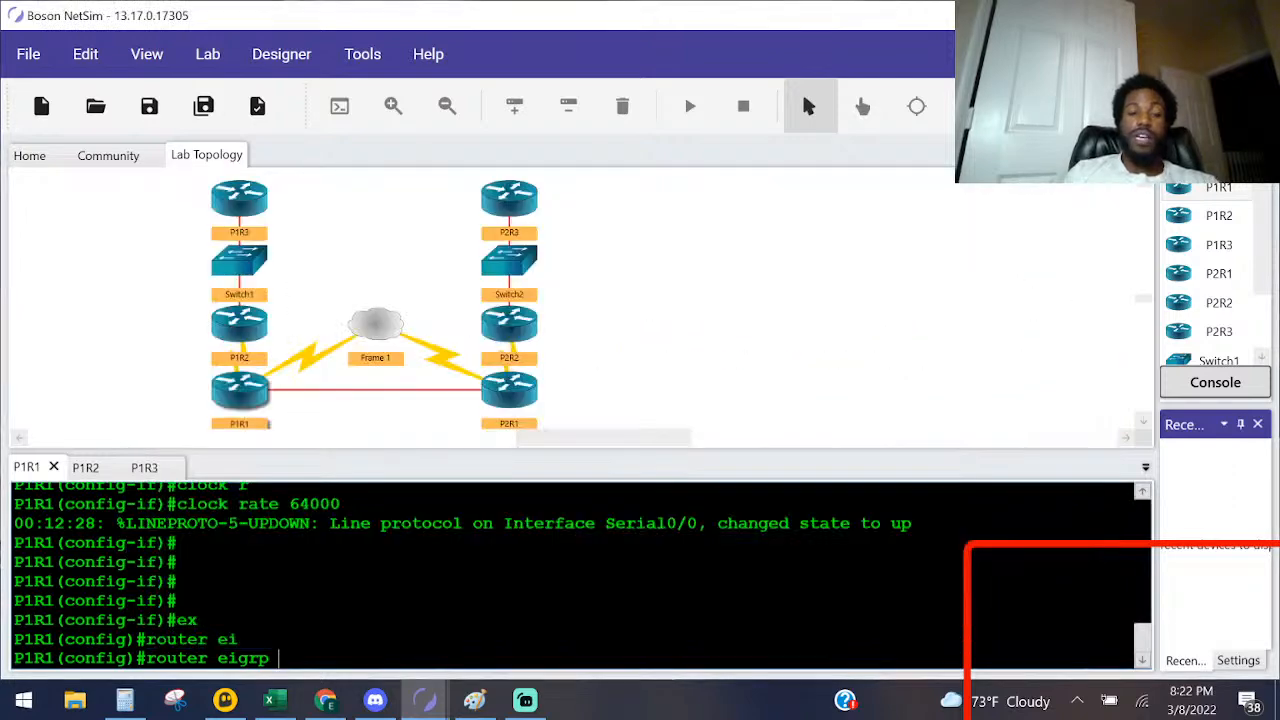
Step: List the router eigrp options on P1R1 and start the EIGRP process with autonomous system number 200
{"action": "type", "text": "?"}
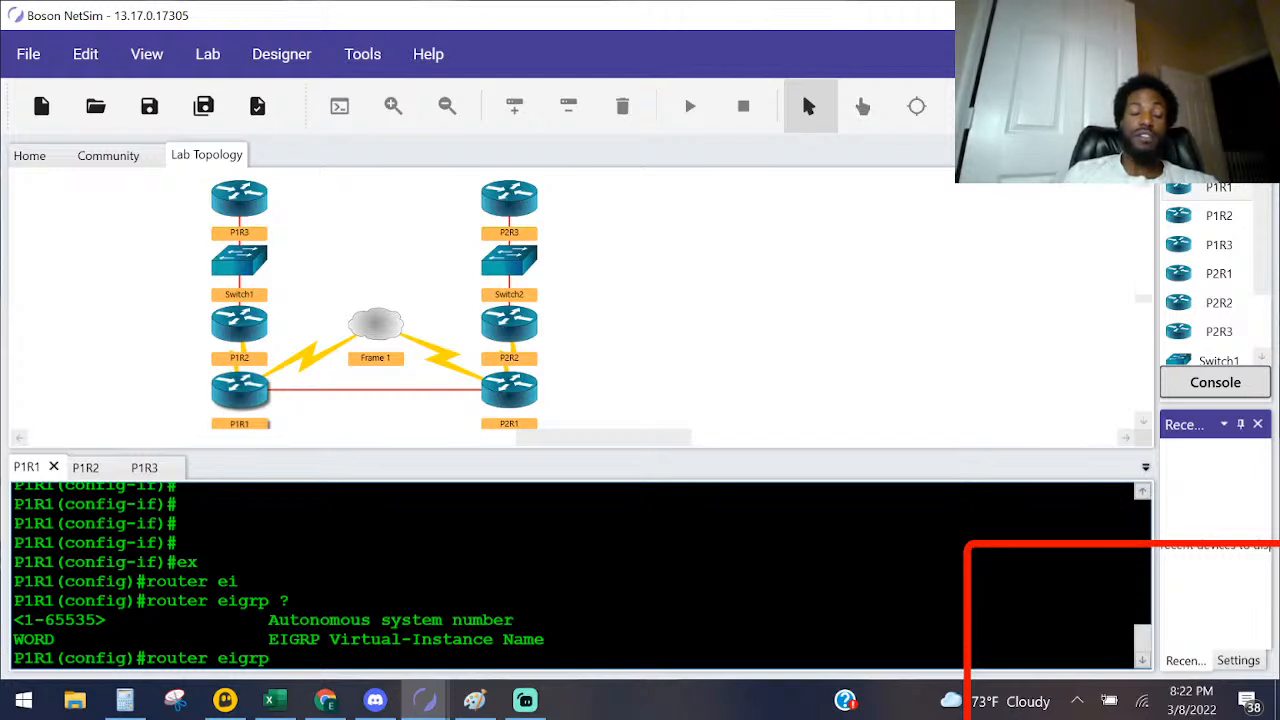
{"action": "type", "text": "200"}
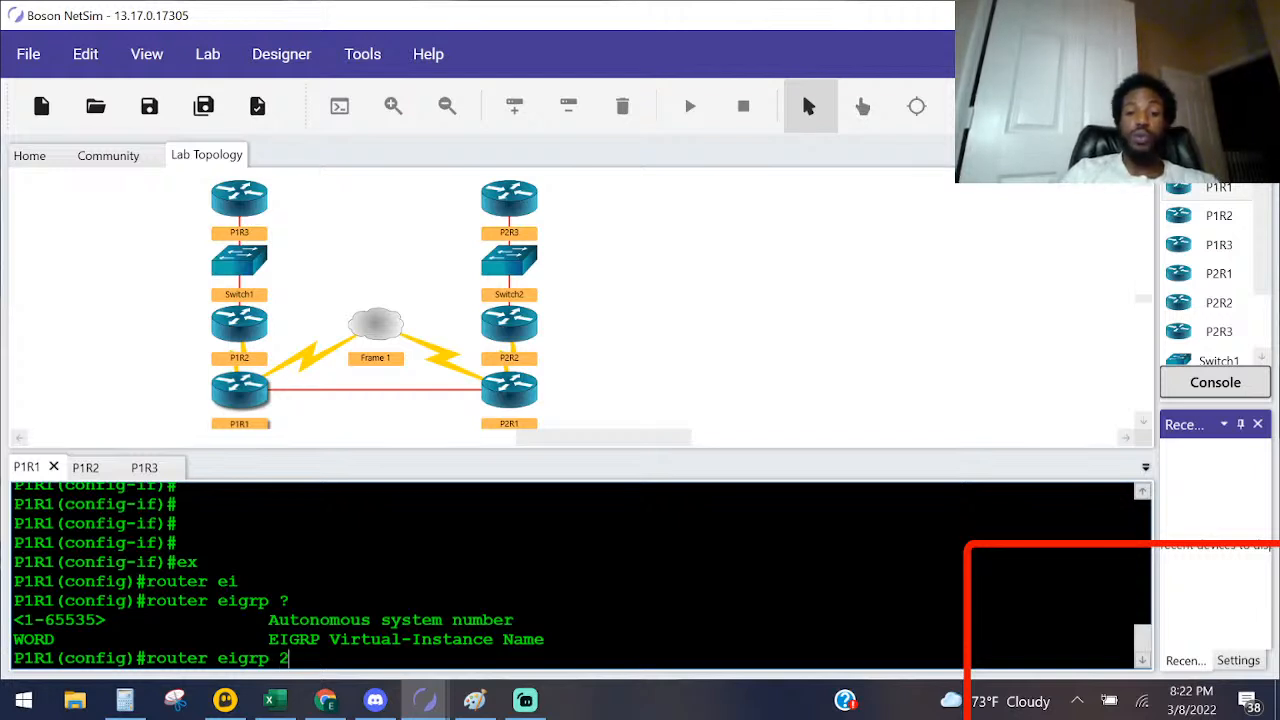
{"action": "key", "text": "Return"}
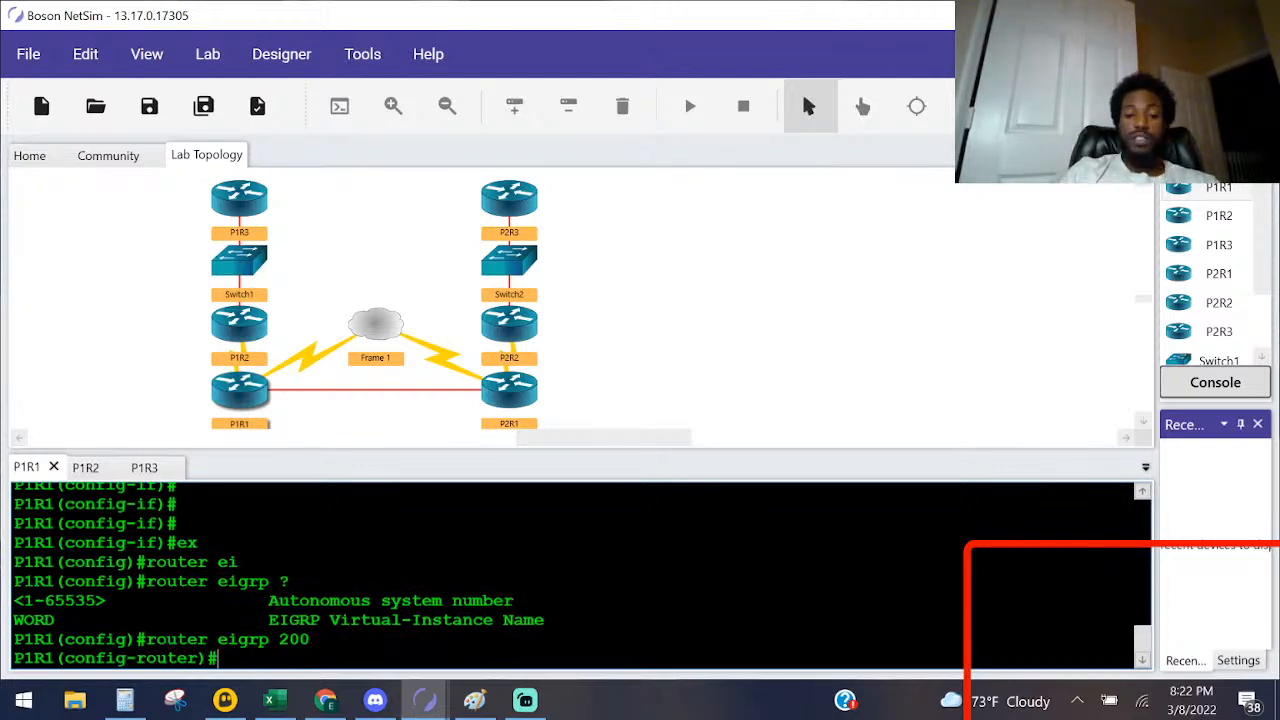
{"action": "type", "text": "net"}
{"action": "key", "text": "Tab"}
{"action": "key", "text": "alt+Tab"}
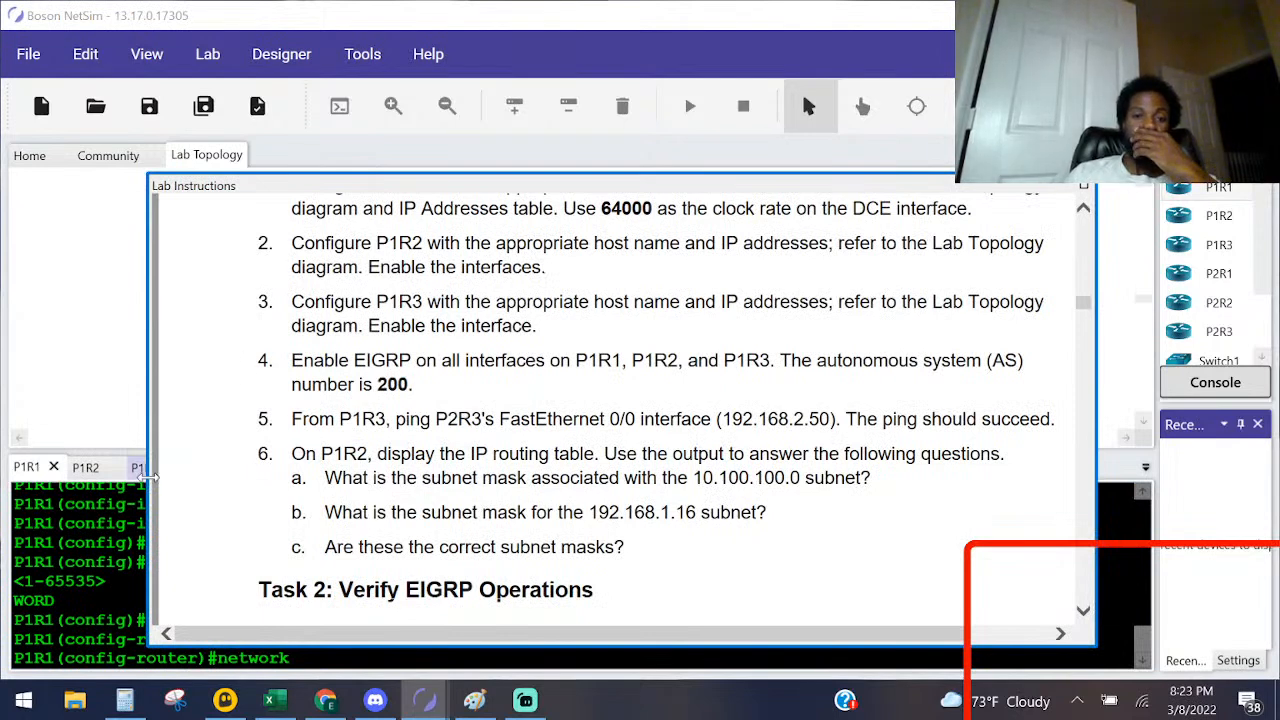
{"action": "left_click", "coordinate": [80, 520]}
{"action": "key", "text": "BackSpace"}
{"action": "key", "text": "BackSpace"}
{"action": "key", "text": "BackSpace"}
{"action": "key", "text": "BackSpace"}
{"action": "key", "text": "BackSpace"}
{"action": "key", "text": "BackSpace"}
{"action": "key", "text": "BackSpace"}
{"action": "type", "text": "sho"}
{"action": "key", "text": "BackSpace"}
{"action": "key", "text": "BackSpace"}
{"action": "key", "text": "BackSpace"}
Step: Display P1R1's brief IP interface summary from router configuration mode
{"action": "type", "text": "do s"}
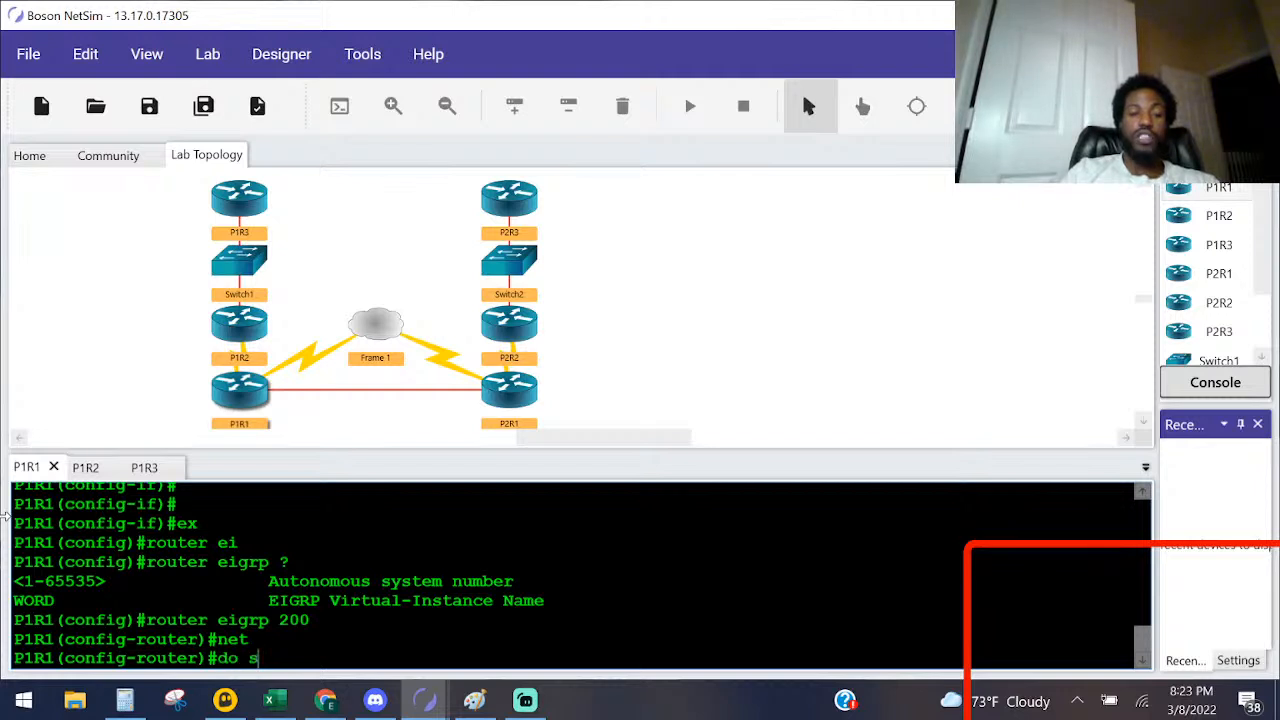
{"action": "type", "text": "ho ip inter brief"}
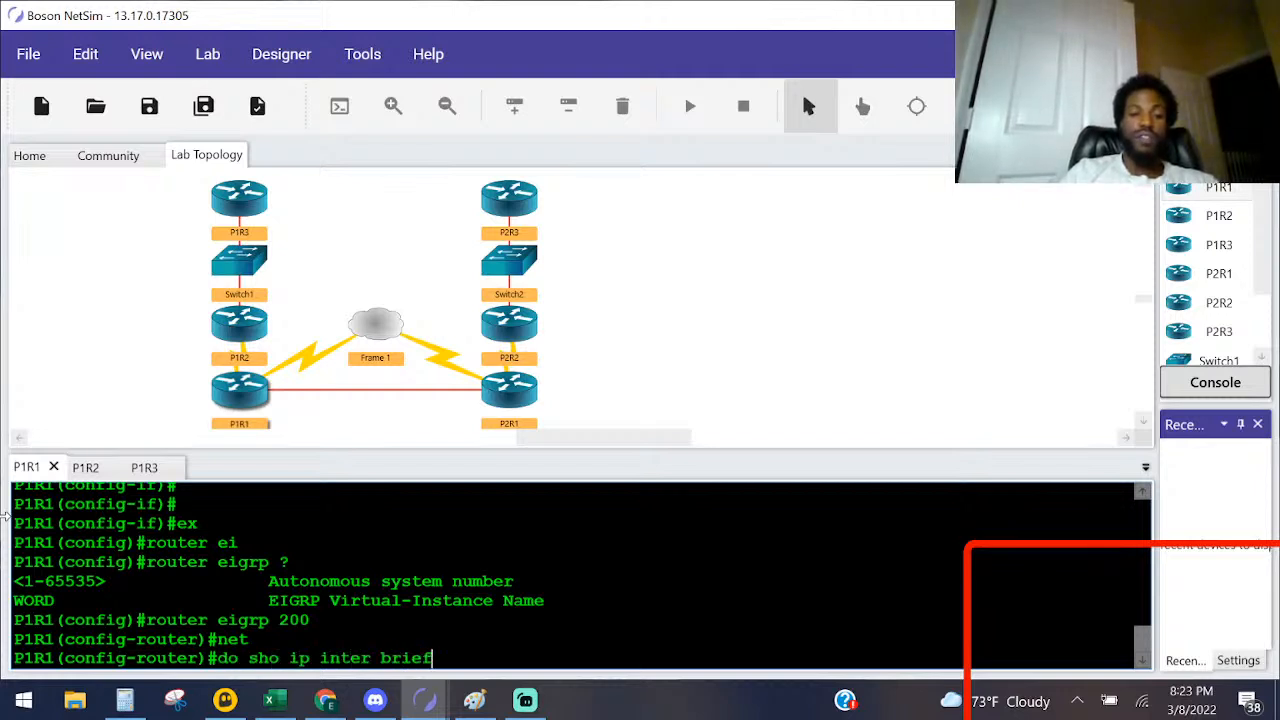
{"action": "key", "text": "Return"}
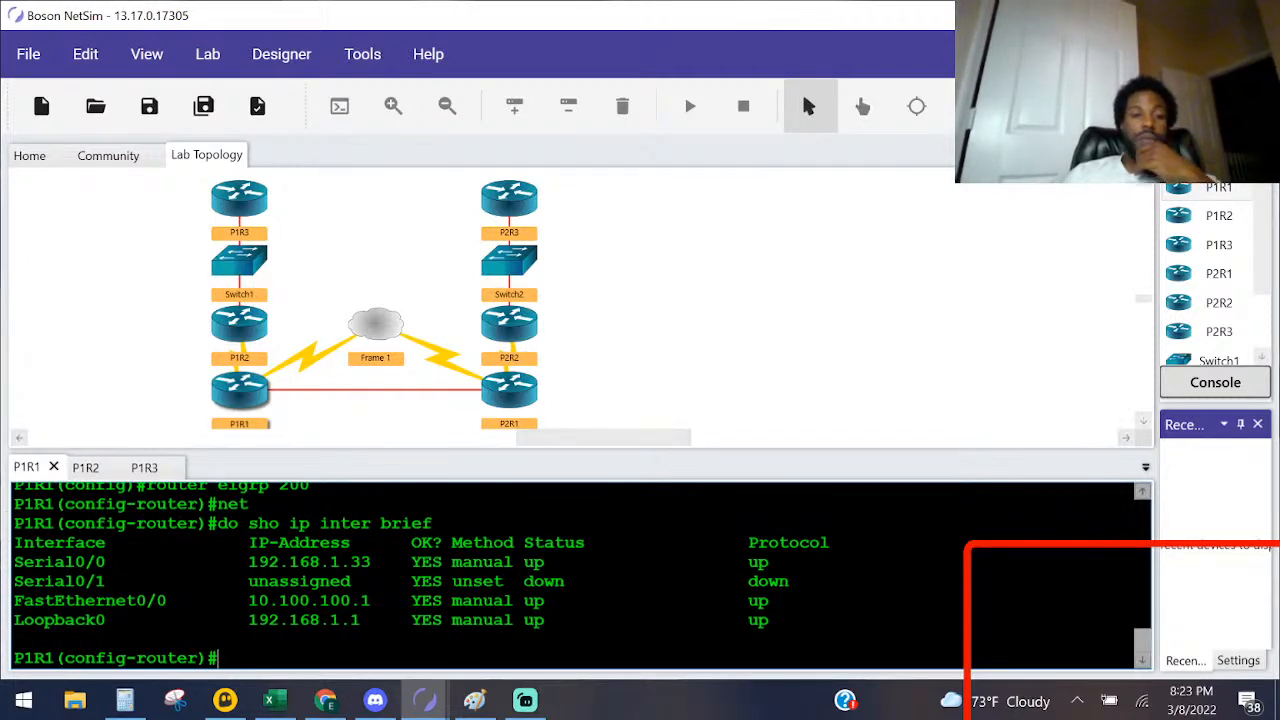
Step: Examine the IP addresses of Serial0/0, FastEthernet0/0 and Loopback0 to identify the classful networks P1R1 must advertise
{"action": "left_click_drag", "start_coordinate": [371, 563], "coordinate": [241, 578]}
{"action": "left_click", "coordinate": [249, 563]}
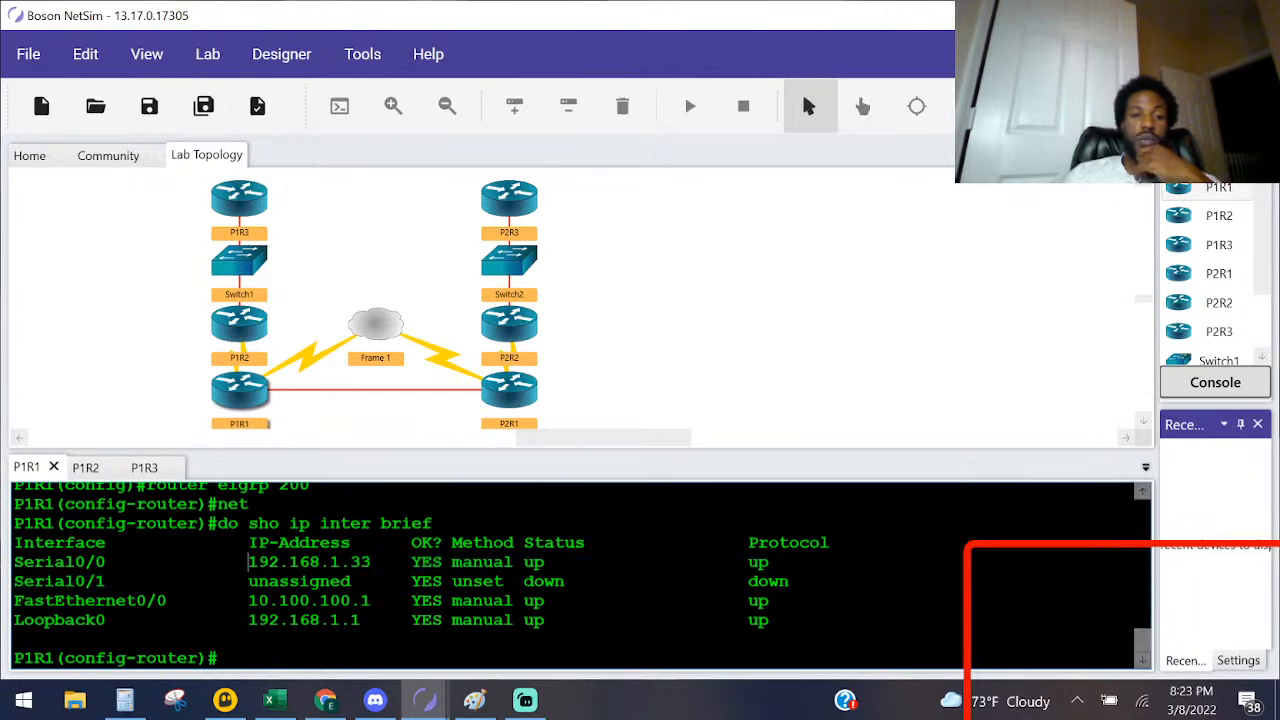
{"action": "left_click_drag", "start_coordinate": [390, 601], "coordinate": [259, 601]}
{"action": "left_click_drag", "start_coordinate": [372, 620], "coordinate": [229, 620]}
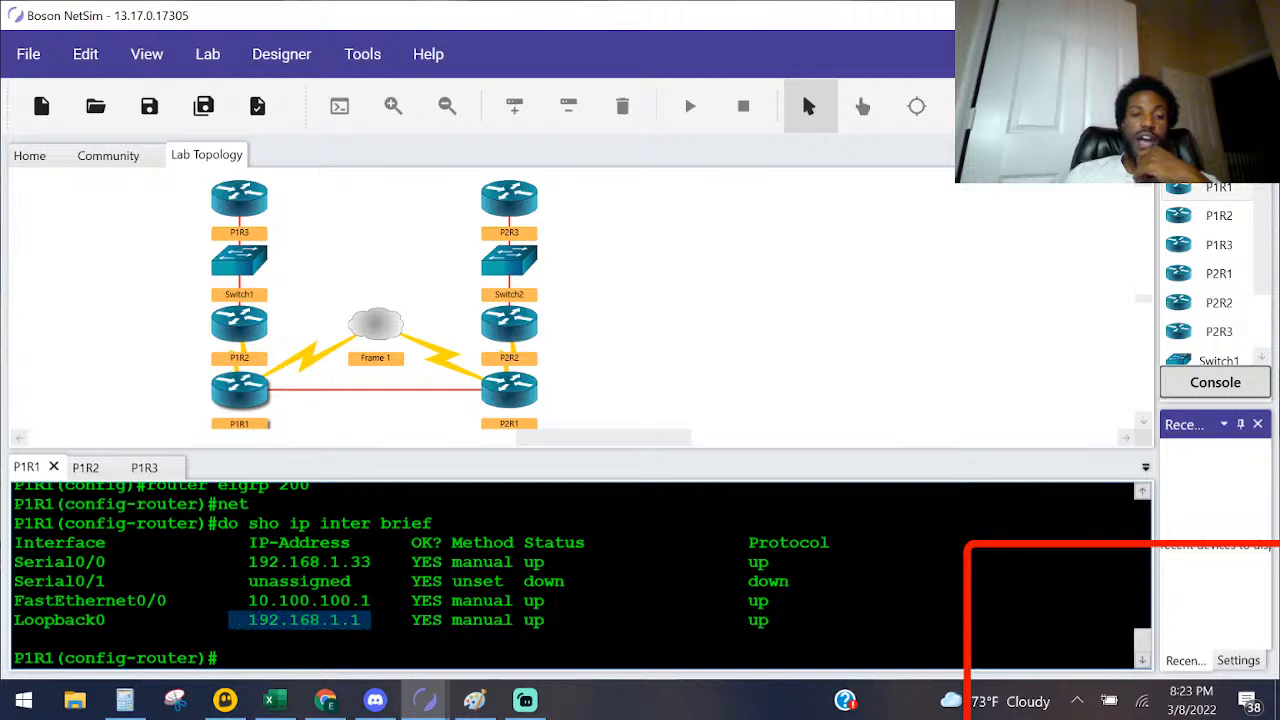
{"action": "left_click_drag", "start_coordinate": [391, 601], "coordinate": [249, 602]}
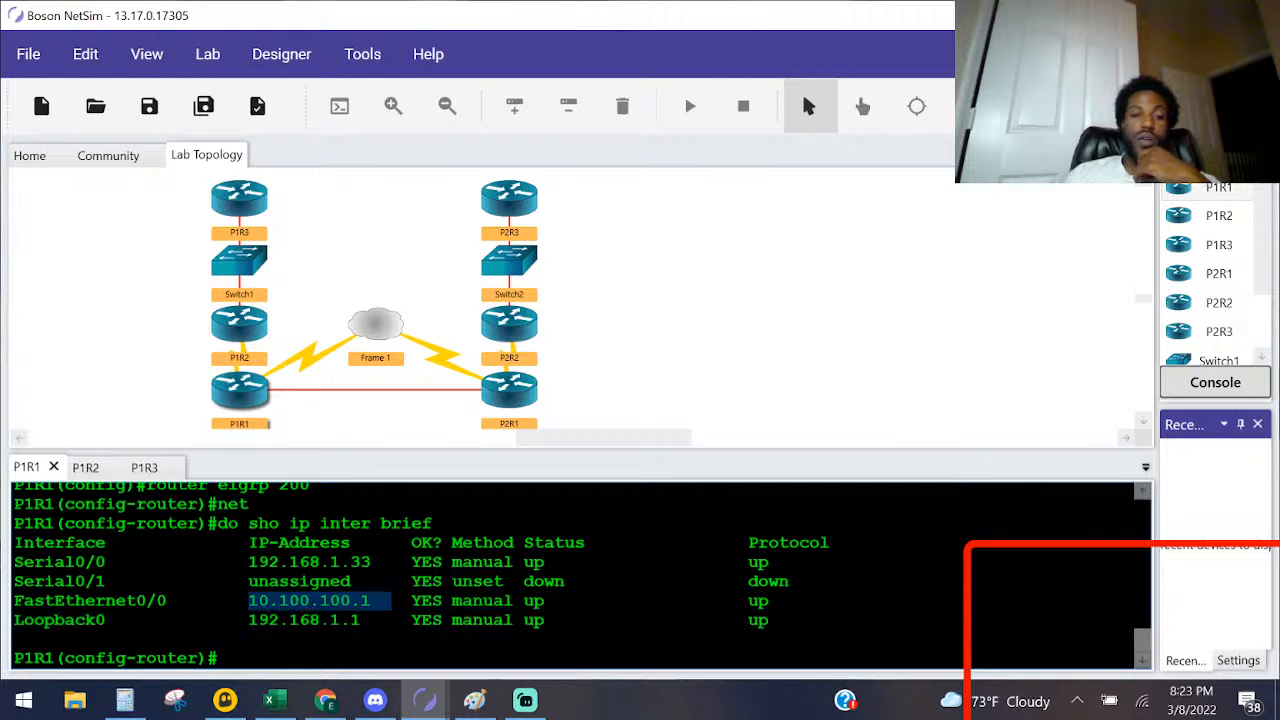
{"action": "left_click_drag", "start_coordinate": [391, 562], "coordinate": [249, 562]}
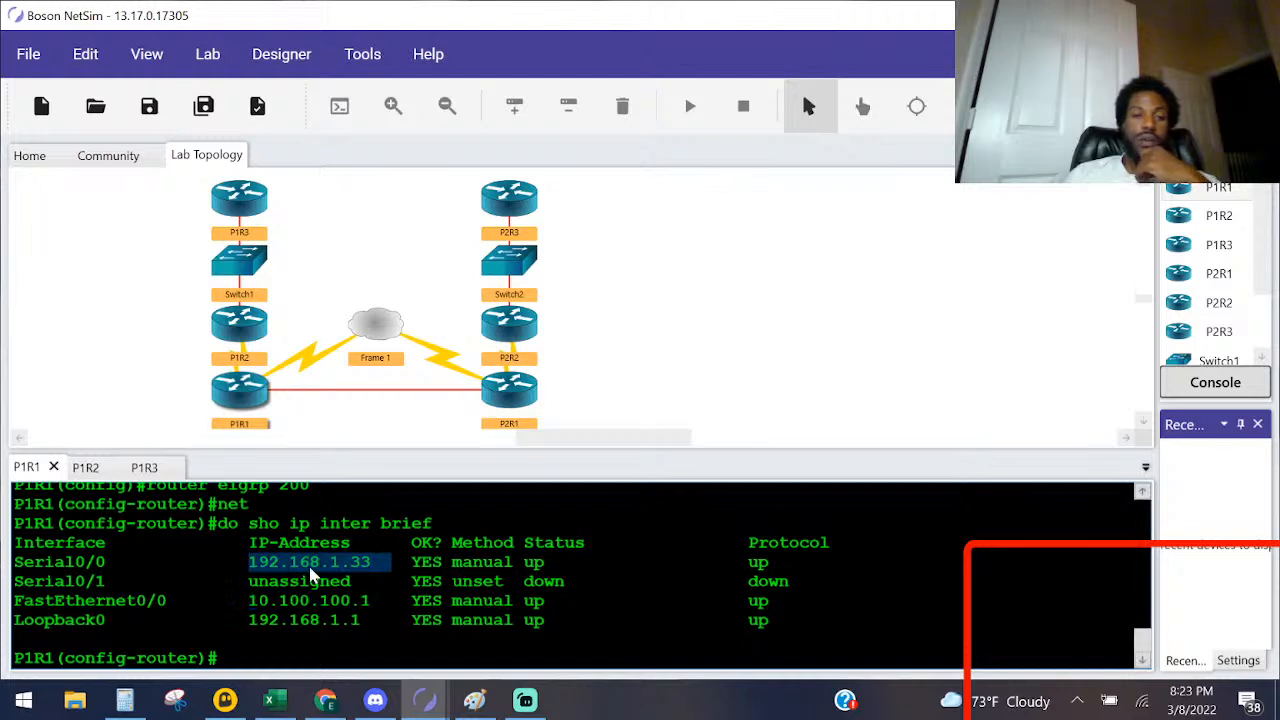
{"action": "left_click", "coordinate": [346, 567]}
{"action": "left_click_drag", "start_coordinate": [342, 562], "coordinate": [248, 562]}
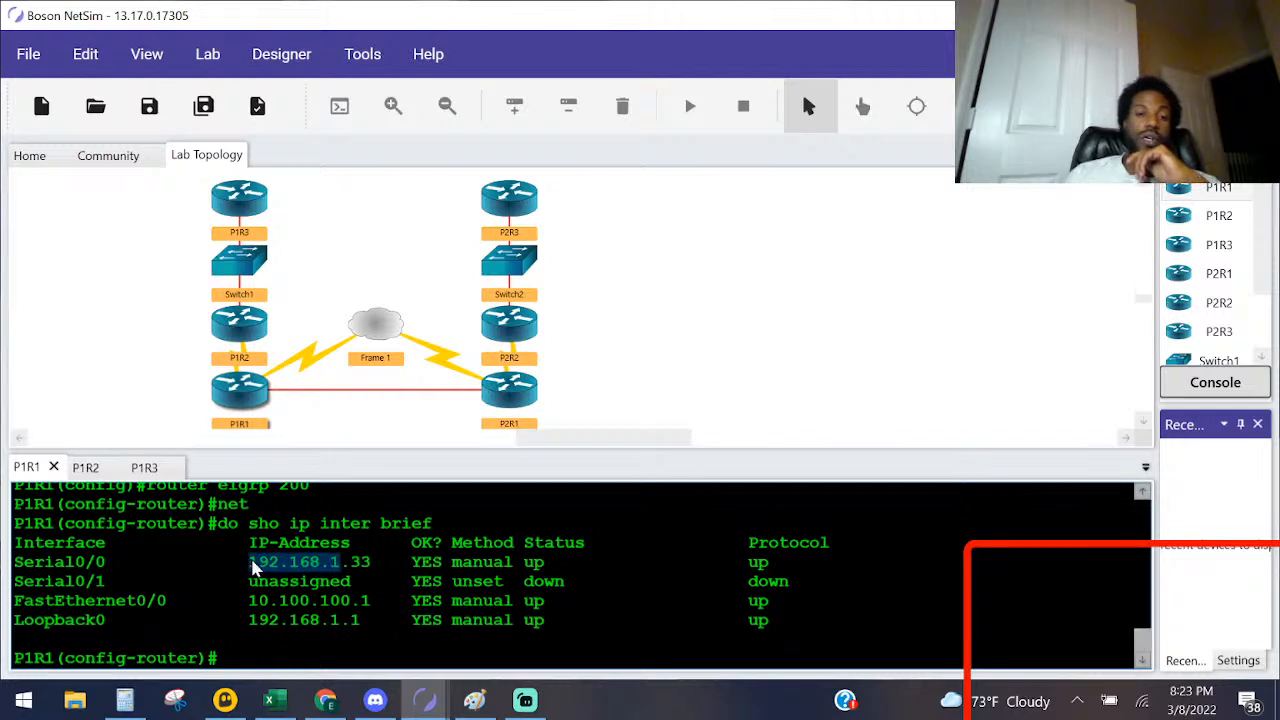
{"action": "left_click_drag", "start_coordinate": [370, 600], "coordinate": [249, 600]}
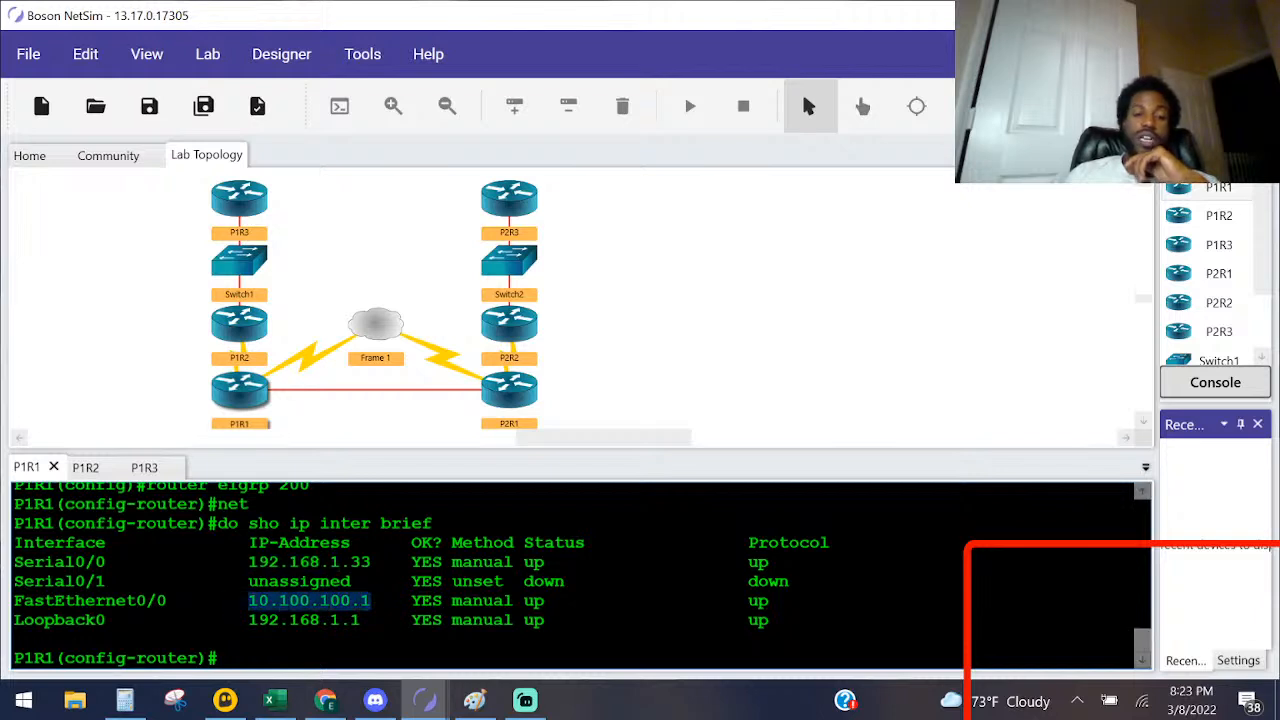
{"action": "left_click_drag", "start_coordinate": [249, 600], "coordinate": [260, 600]}
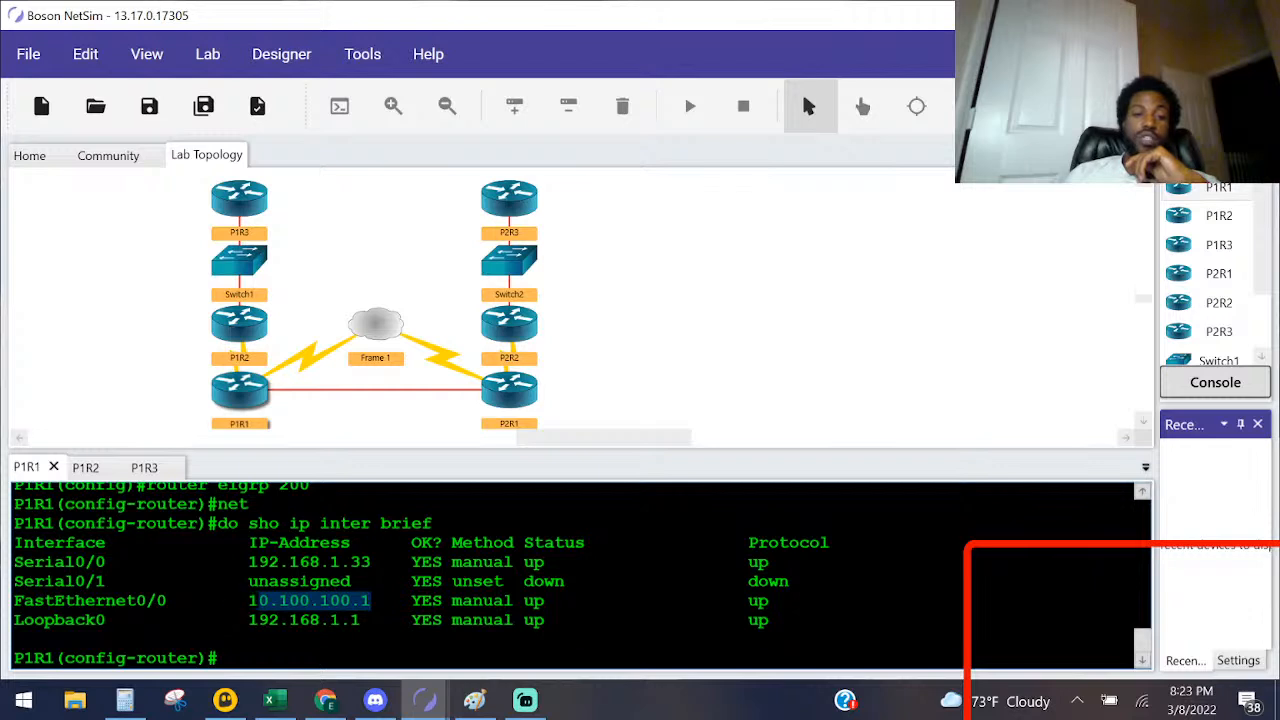
{"action": "left_click_drag", "start_coordinate": [352, 602], "coordinate": [249, 601]}
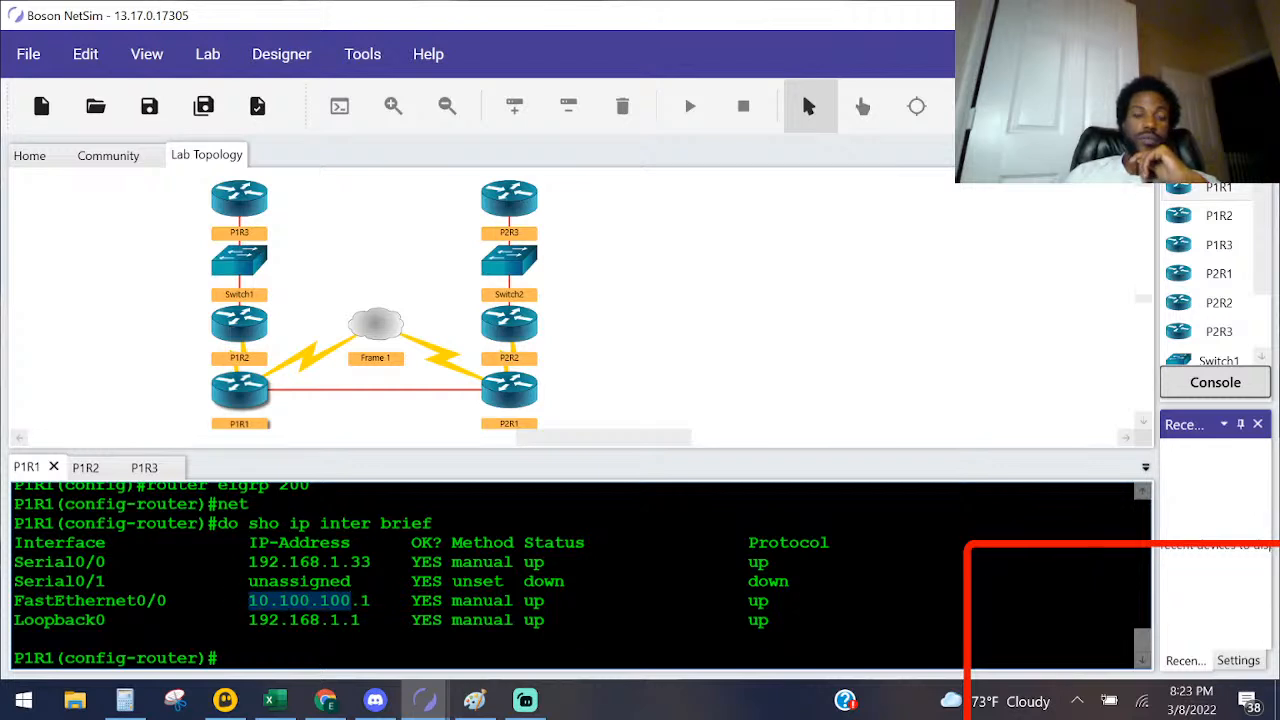
{"action": "left_click", "coordinate": [255, 614]}
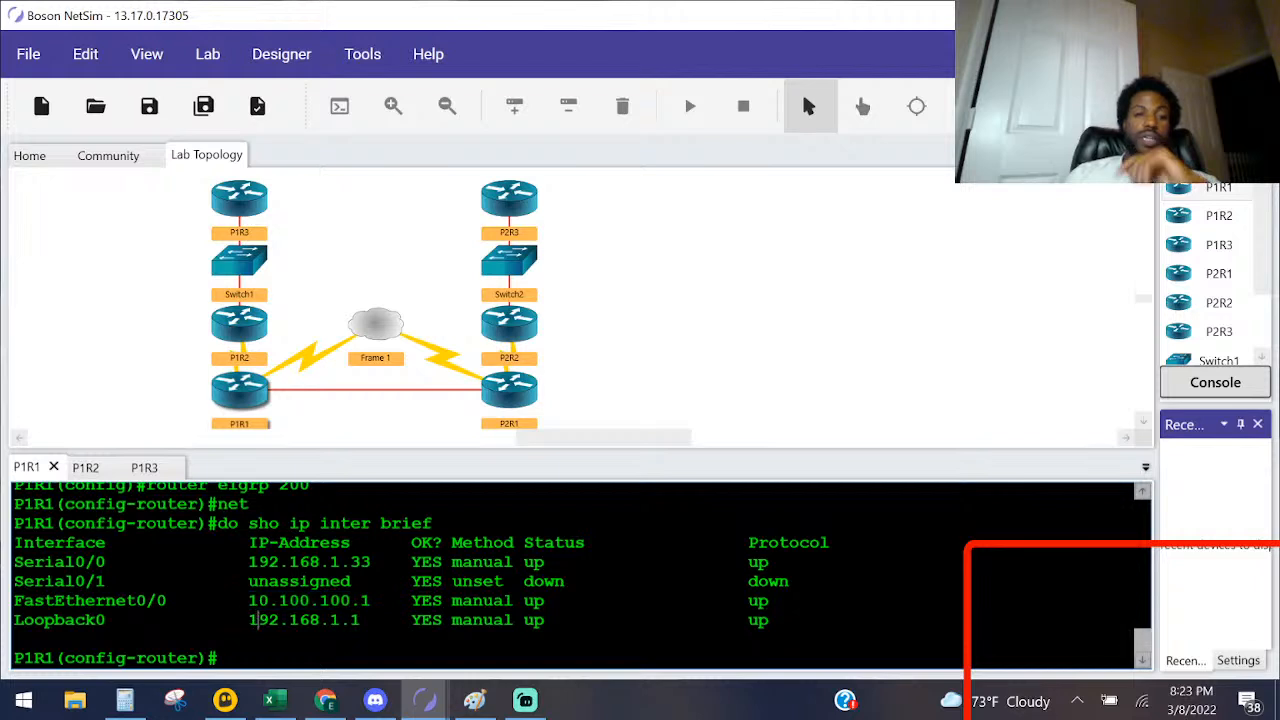
Step: Add network 192.168.1.0 to EIGRP 200 on P1R1 without a wildcard mask, after listing the command's remaining options
{"action": "key", "text": "Return"}
{"action": "key", "text": "Return"}
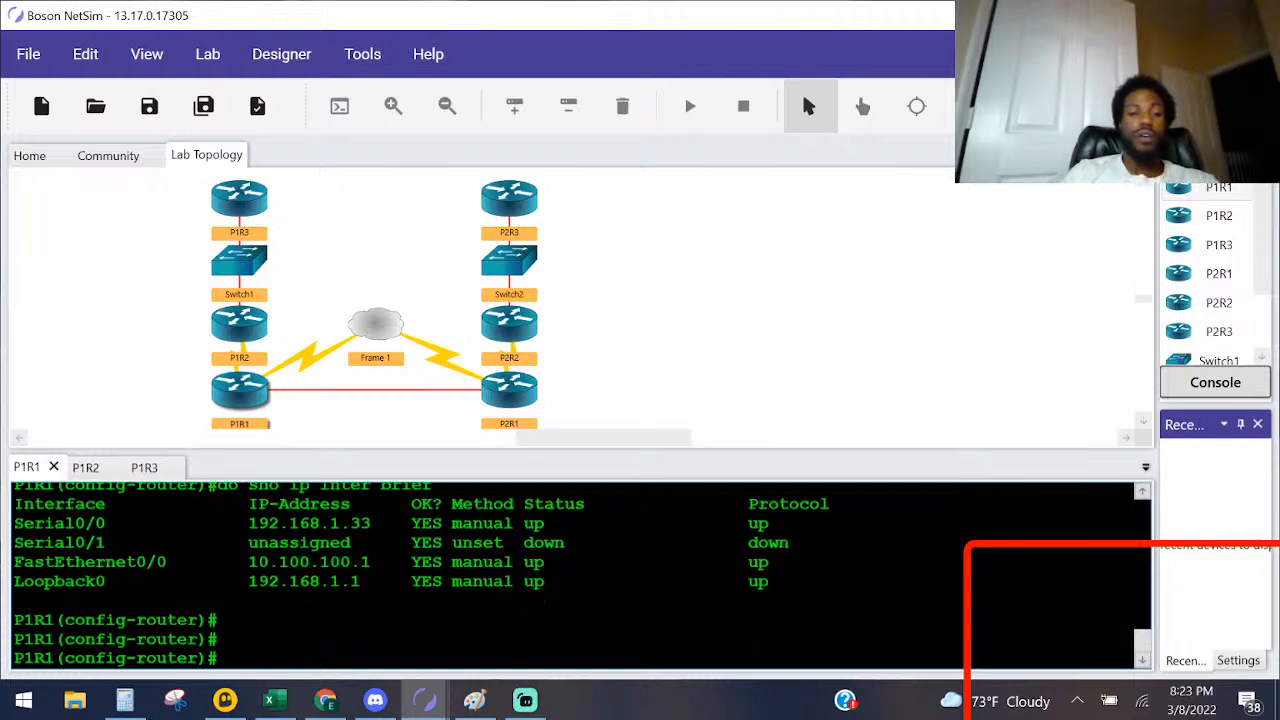
{"action": "type", "text": "net"}
{"action": "key", "text": "Tab"}
{"action": "type", "text": "19"}
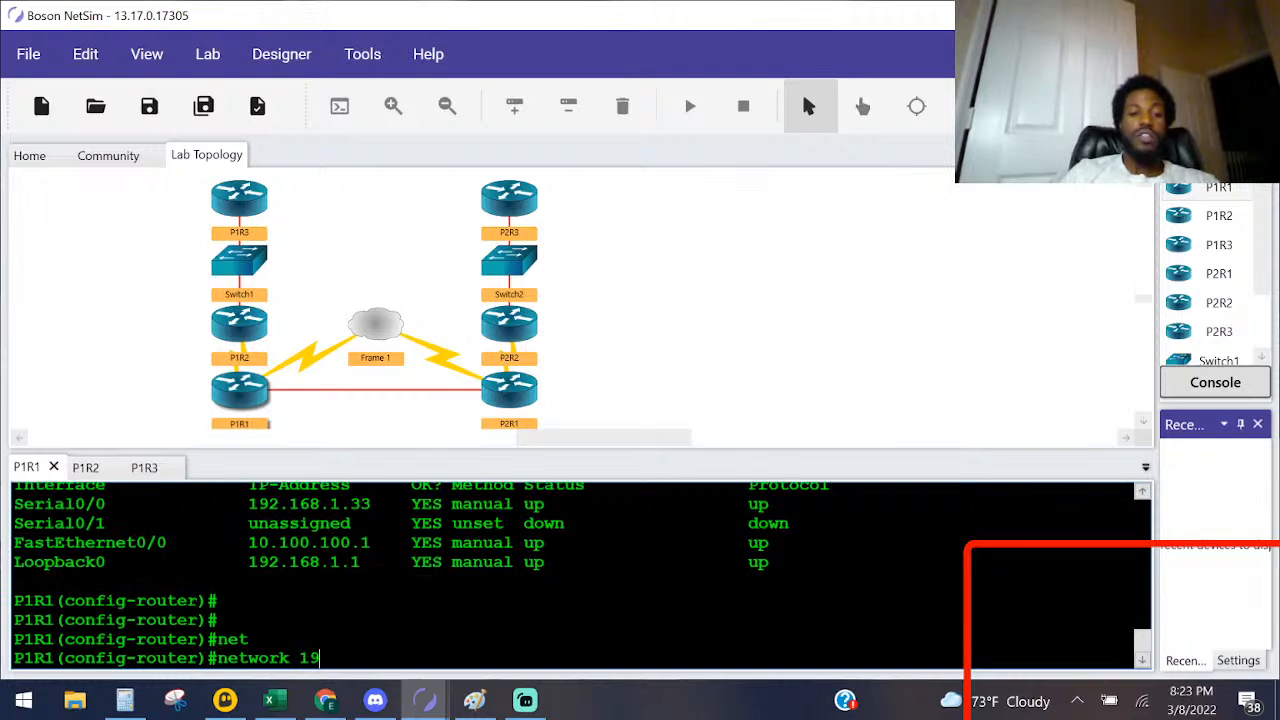
{"action": "type", "text": "2.168.1.0"}
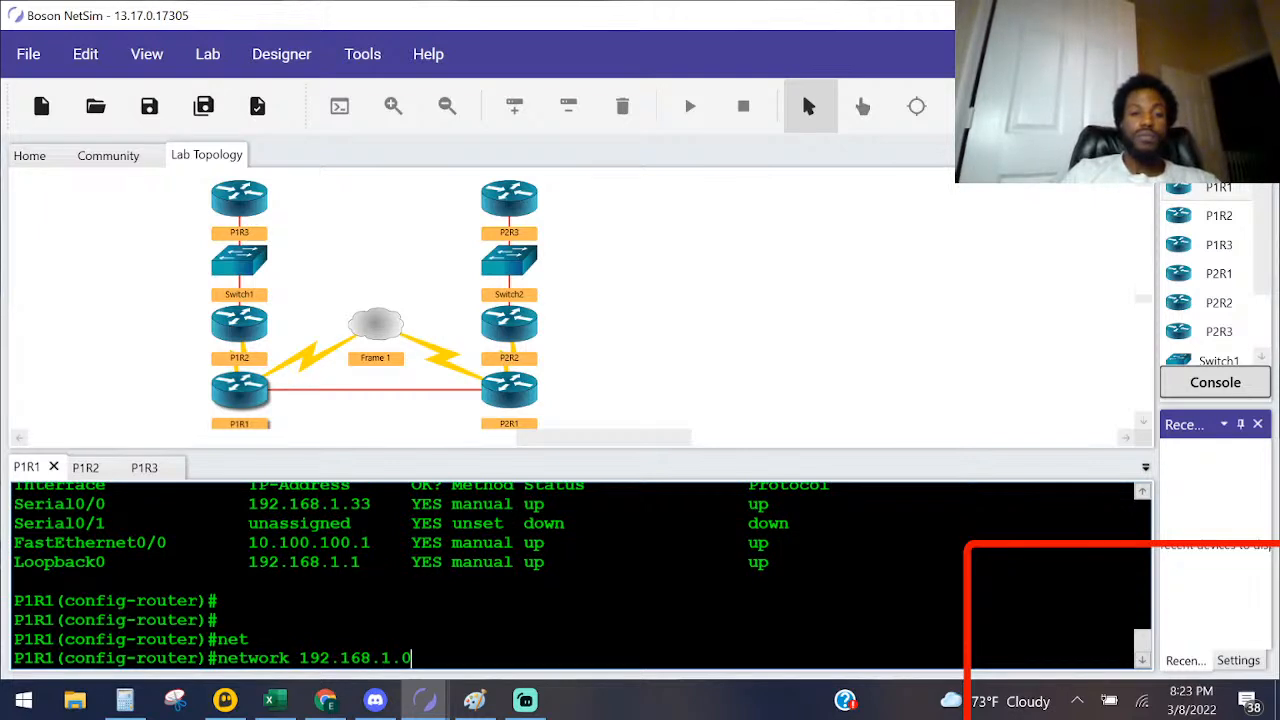
{"action": "type", "text": " ?"}
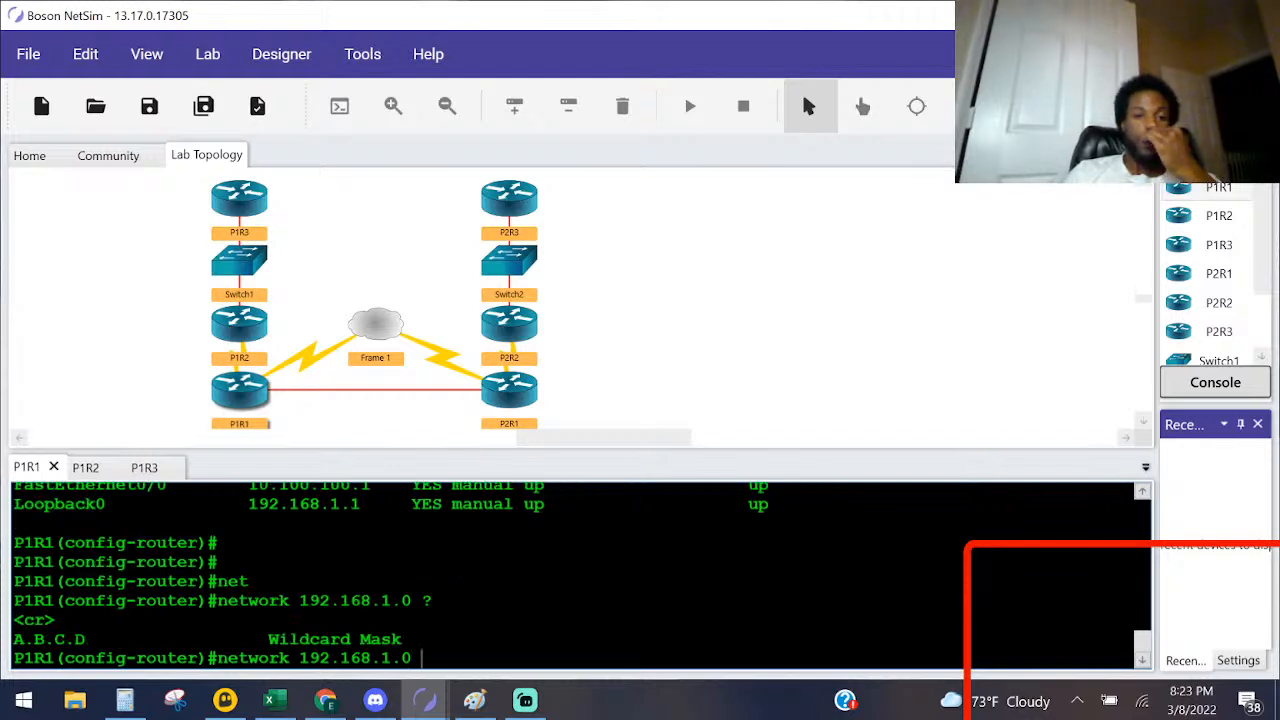
{"action": "key", "text": "Return"}
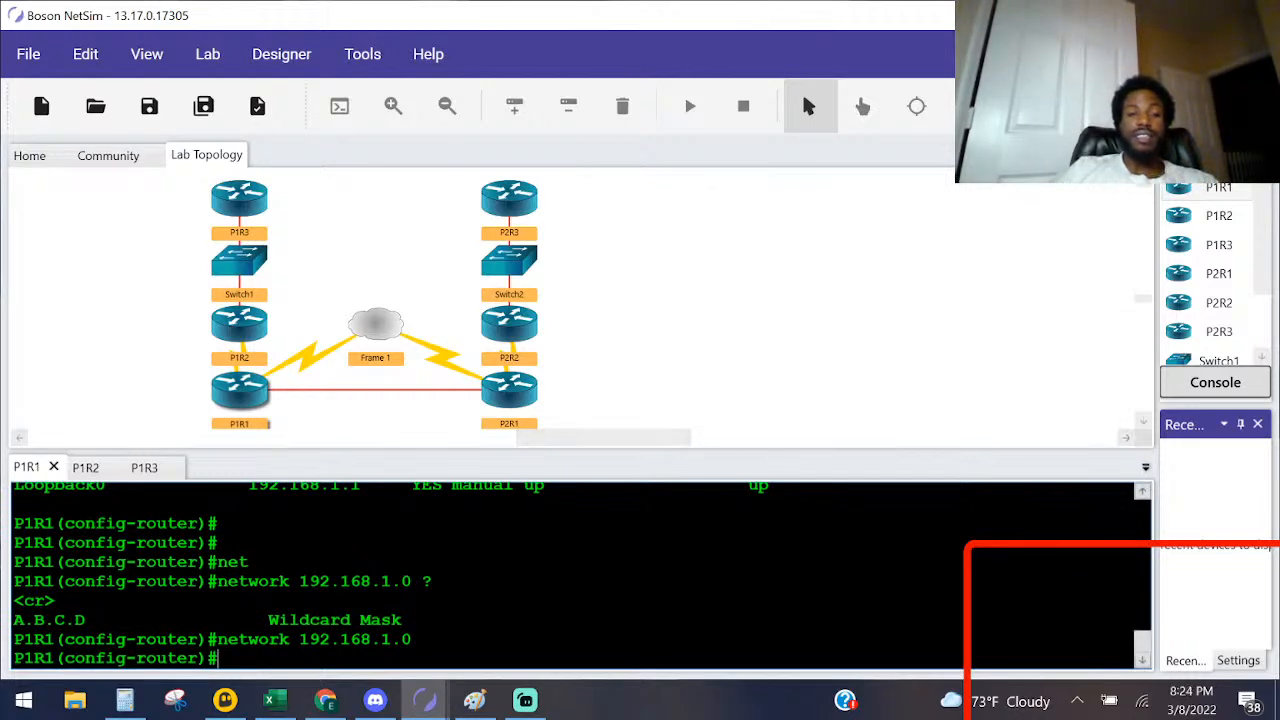
Step: Check P1R1's entries in the Lab Instructions' IP Addresses table and add network 10.0.0.0 to its EIGRP 200 process
{"action": "key", "text": "alt+Tab"}
{"action": "scroll", "coordinate": [686, 406], "scroll_direction": "up", "scroll_amount": 6}
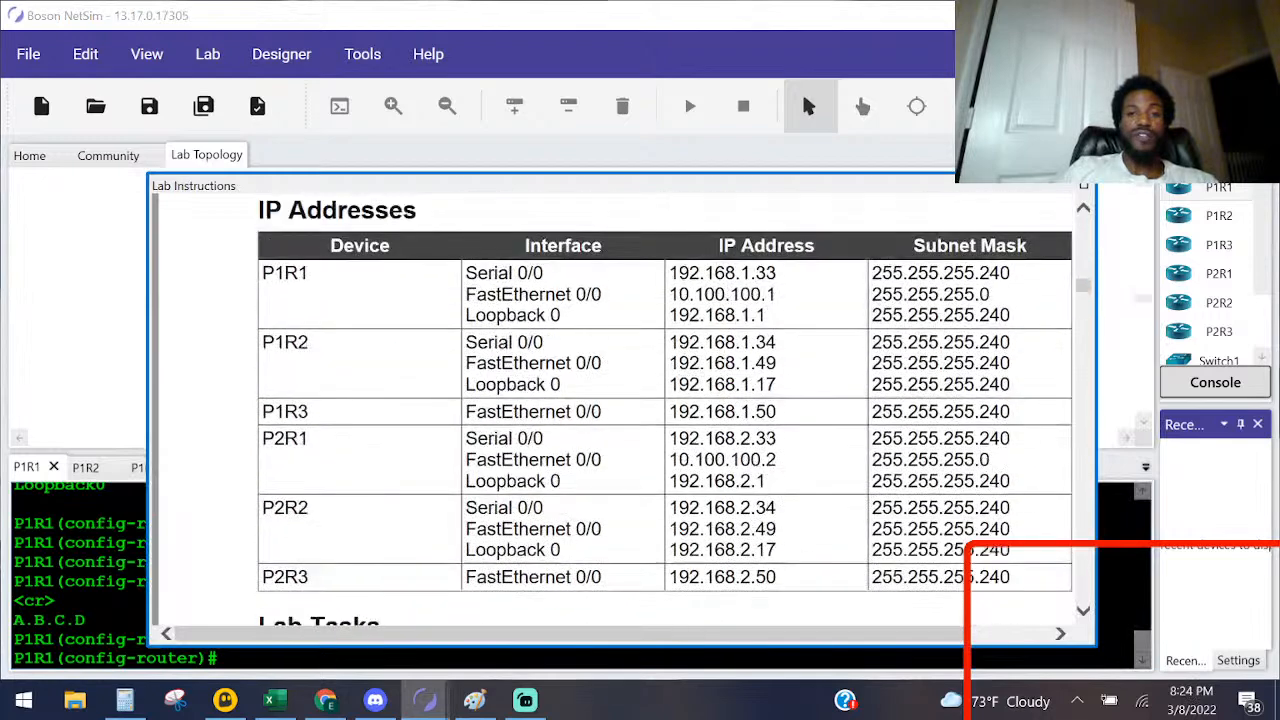
{"action": "scroll", "coordinate": [700, 383], "scroll_direction": "up", "scroll_amount": 2}
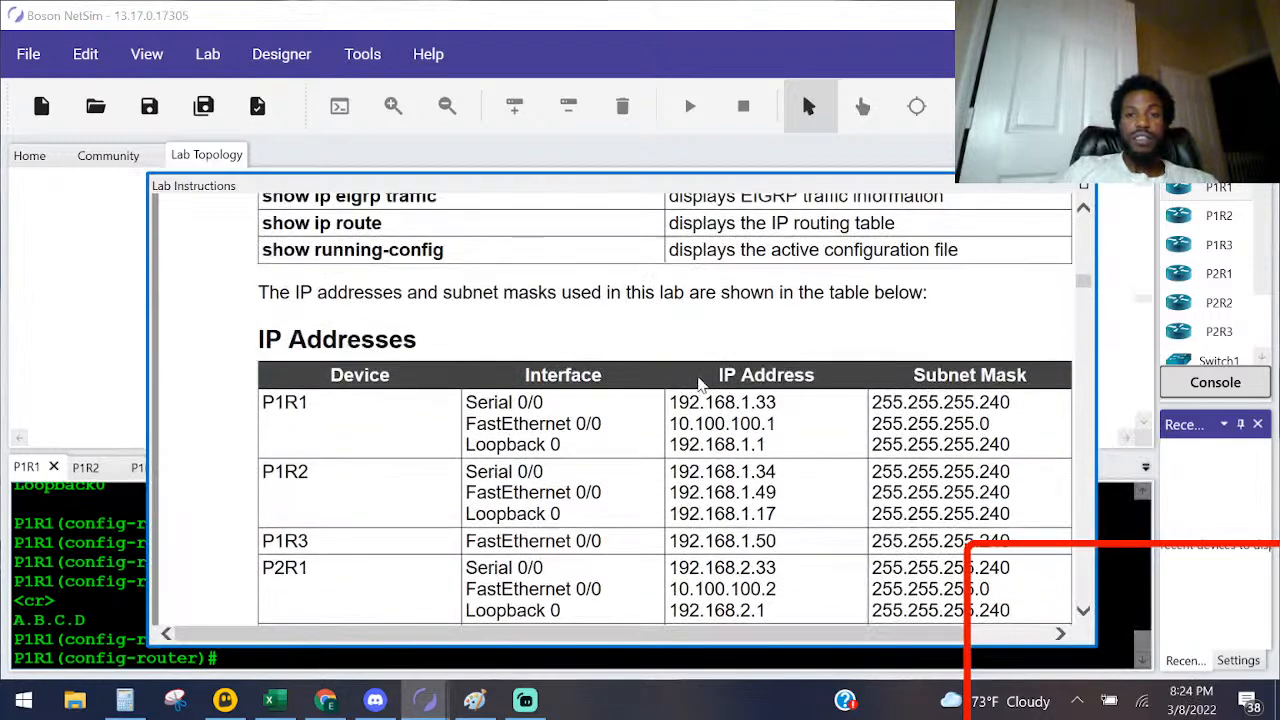
{"action": "scroll", "coordinate": [700, 385], "scroll_direction": "down", "scroll_amount": 1}
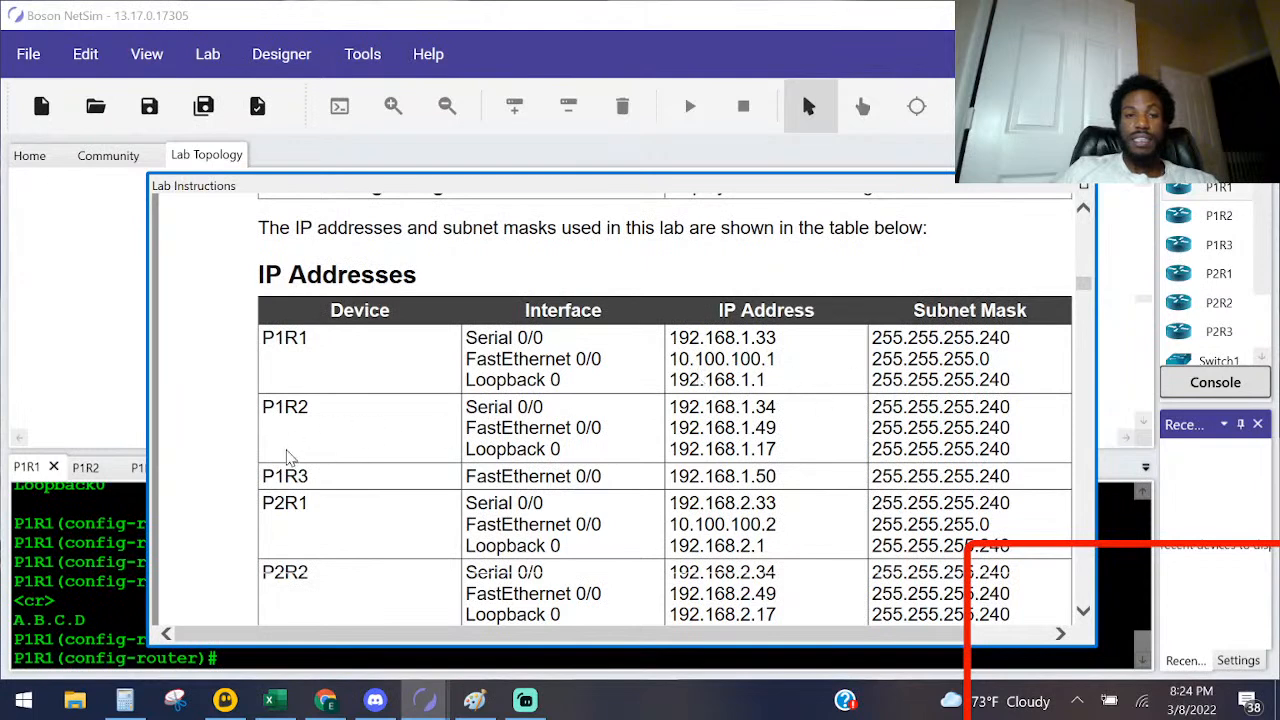
{"action": "left_click", "coordinate": [62, 639]}
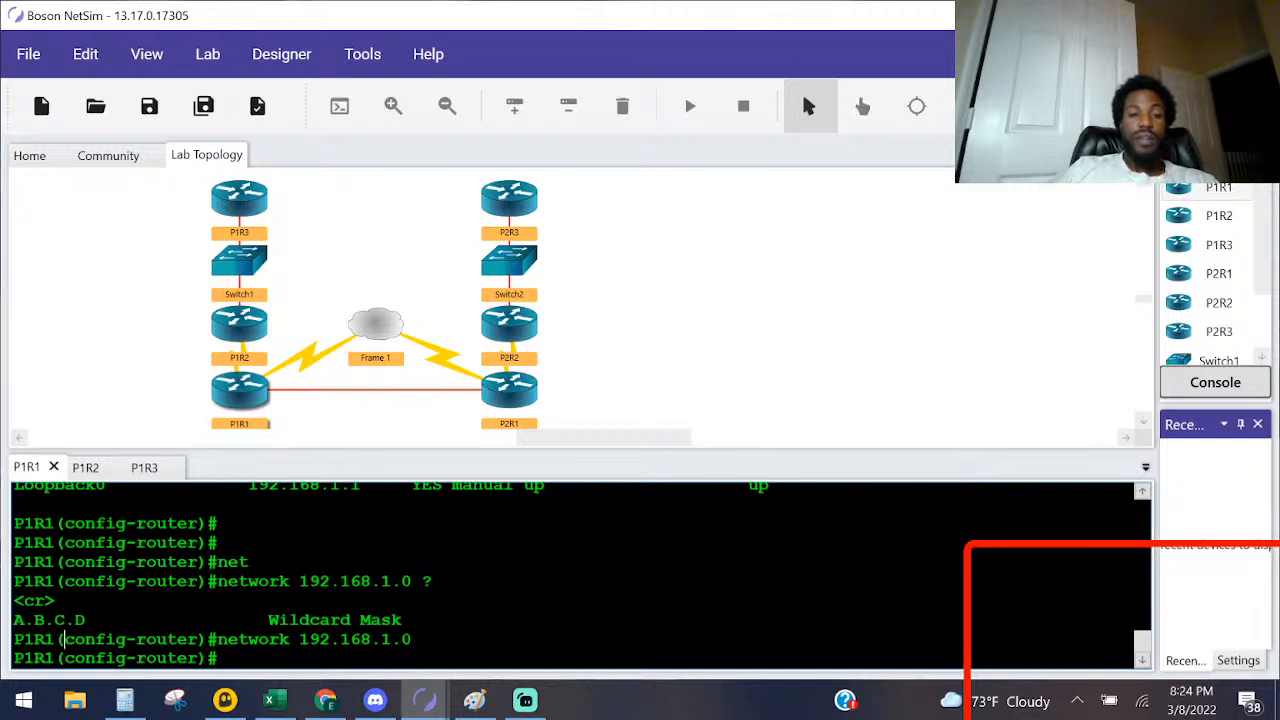
{"action": "type", "text": "net"}
{"action": "key", "text": "Tab"}
{"action": "type", "text": "10.0.0.0"}
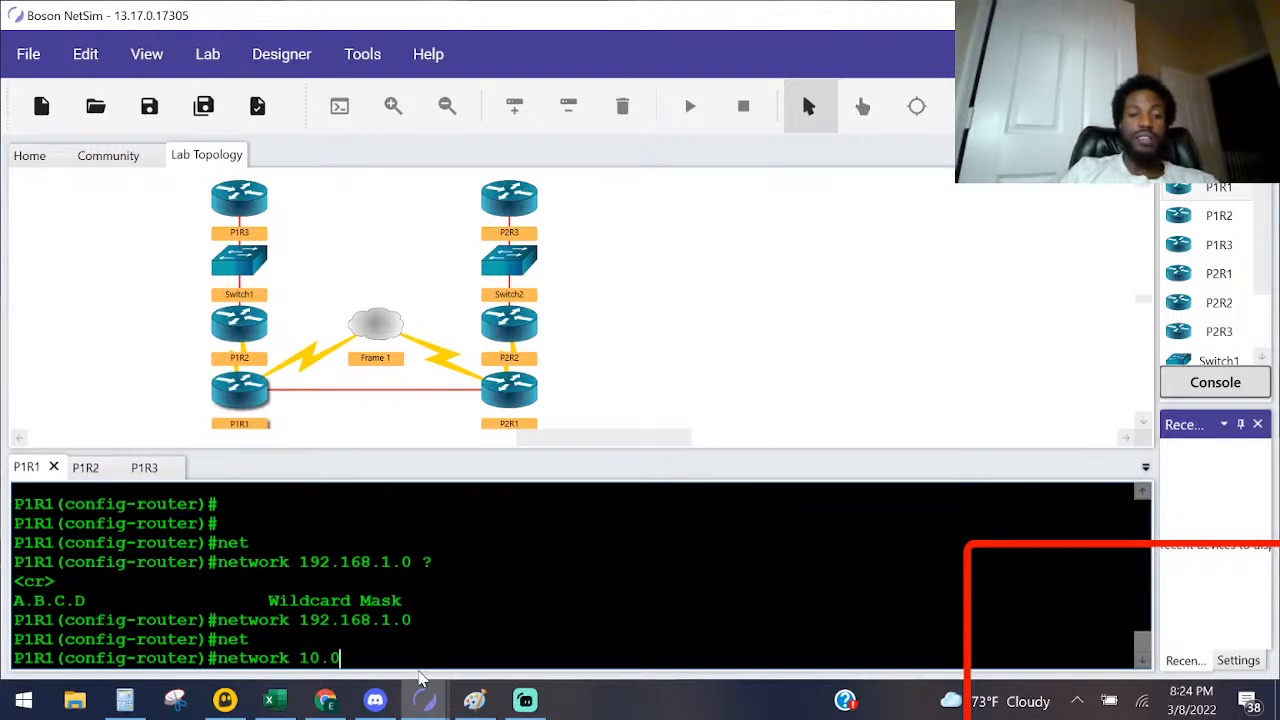
{"action": "key", "text": "Return"}
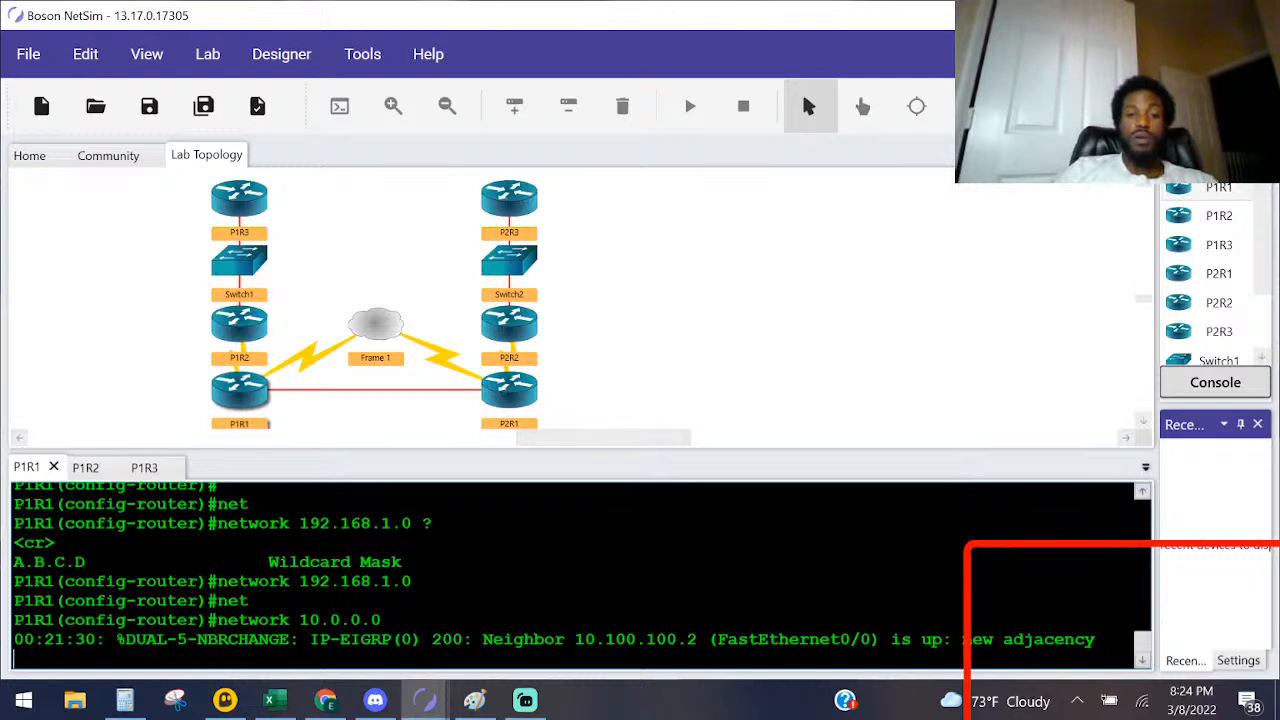
{"action": "left_click_drag", "start_coordinate": [697, 639], "coordinate": [566, 639]}
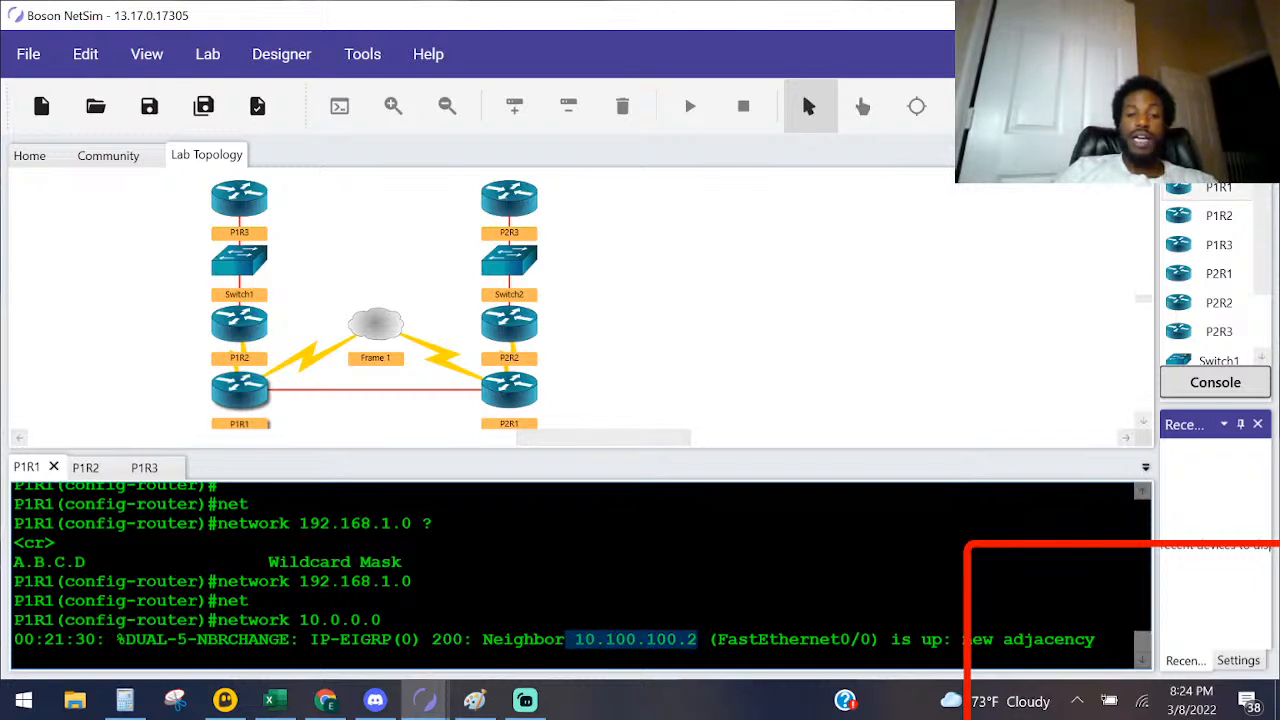
Step: Highlight P1R1's new neighbor address, switch to the EIGRP-Capture2 diagram in Paint and undo the black marks drawn around P1R1
{"action": "left_click_drag", "start_coordinate": [862, 639], "coordinate": [718, 639]}
{"action": "left_click", "coordinate": [474, 700]}
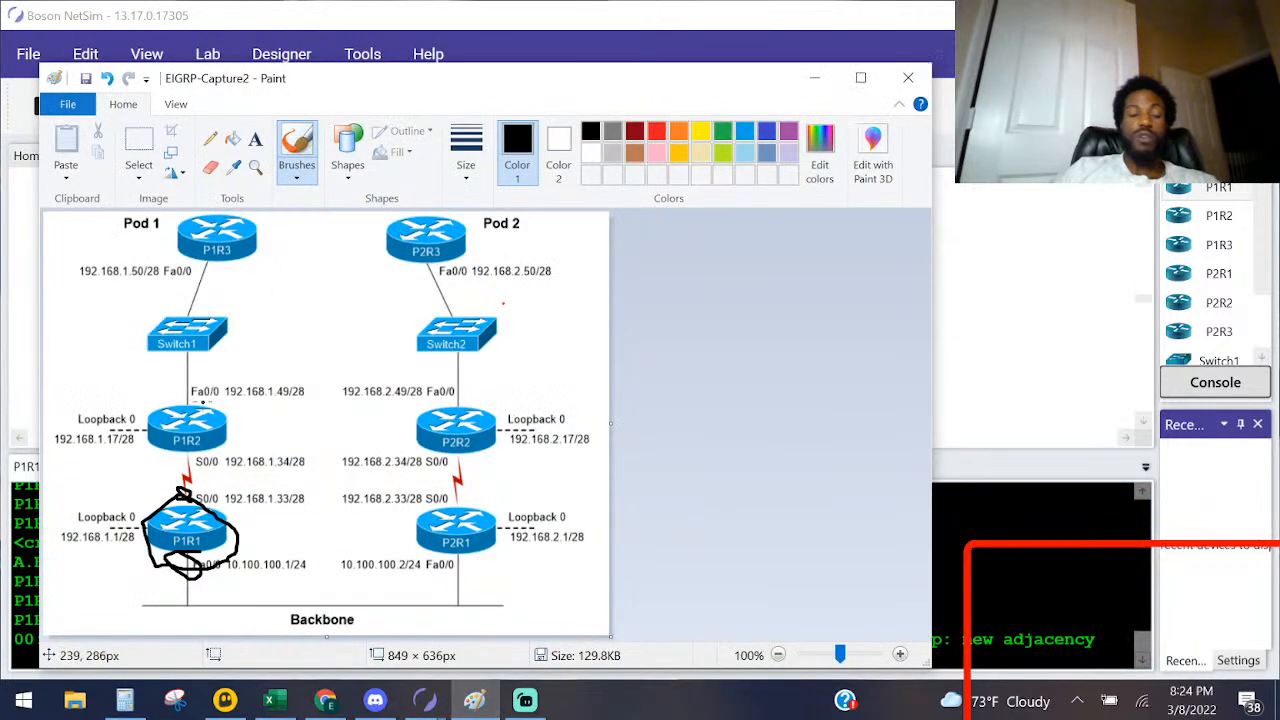
{"action": "key", "text": "ctrl+z"}
{"action": "key", "text": "ctrl+z"}
{"action": "key", "text": "ctrl+z"}
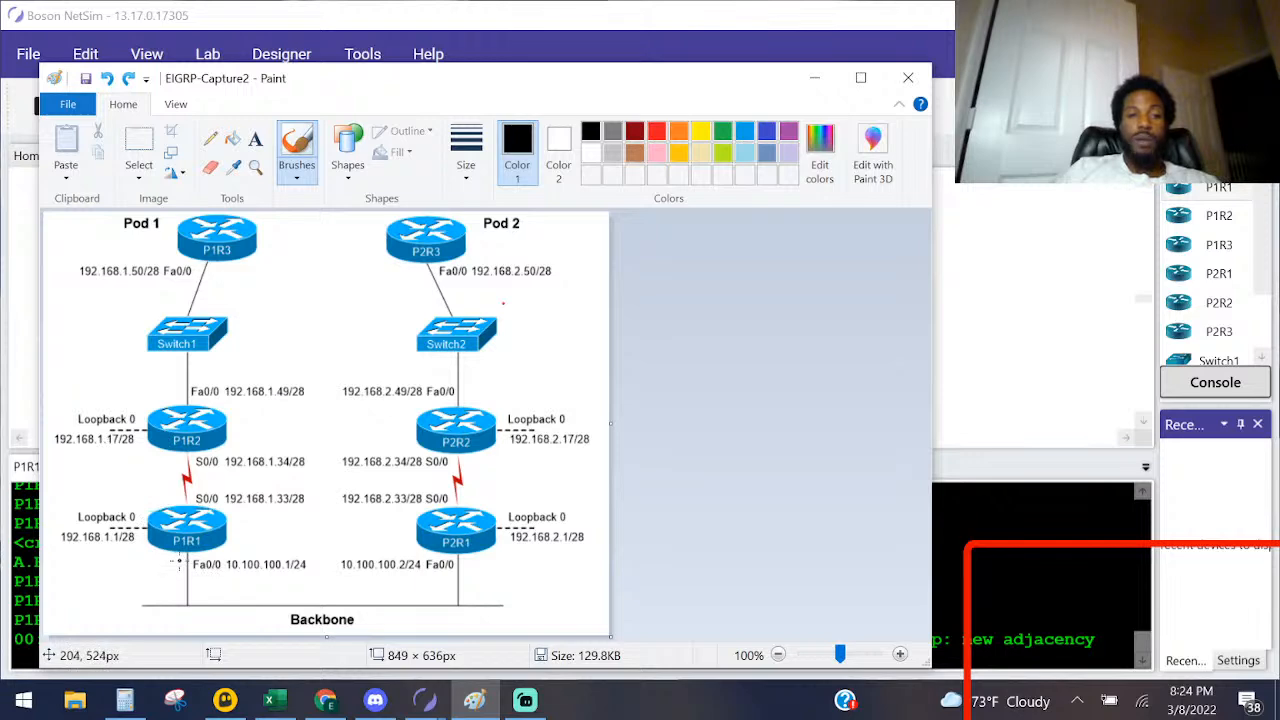
Step: Draw a double-headed black curve along the backbone between P1R1 and P2R1 and mark both routers' Fa0/0 addresses, underlining 10.100.100.2/24
{"action": "mouse_move", "coordinate": [186, 565]}
{"action": "left_mouse_down"}
{"action": "mouse_move", "coordinate": [200, 550]}
{"action": "mouse_move", "coordinate": [196, 587]}
{"action": "mouse_move", "coordinate": [226, 602]}
{"action": "mouse_move", "coordinate": [375, 611]}
{"action": "mouse_move", "coordinate": [446, 601]}
{"action": "mouse_move", "coordinate": [465, 561]}
{"action": "left_mouse_up"}
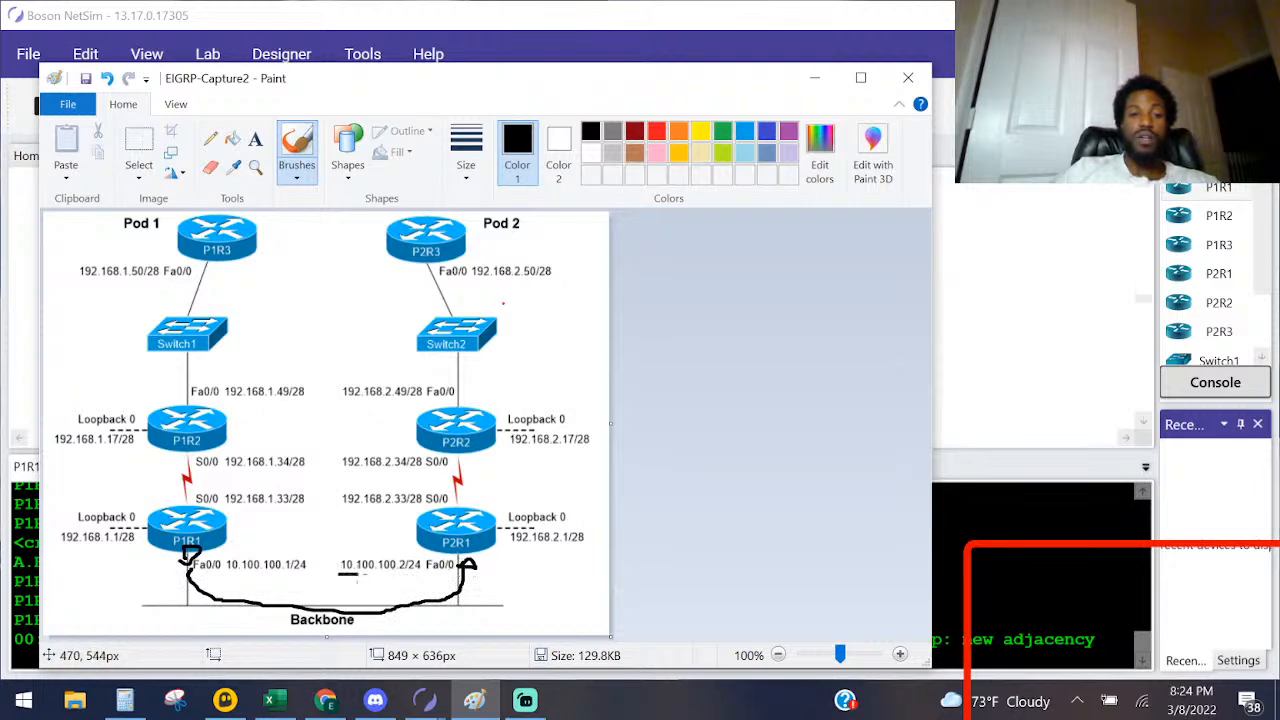
{"action": "left_click_drag", "start_coordinate": [384, 575], "coordinate": [395, 575]}
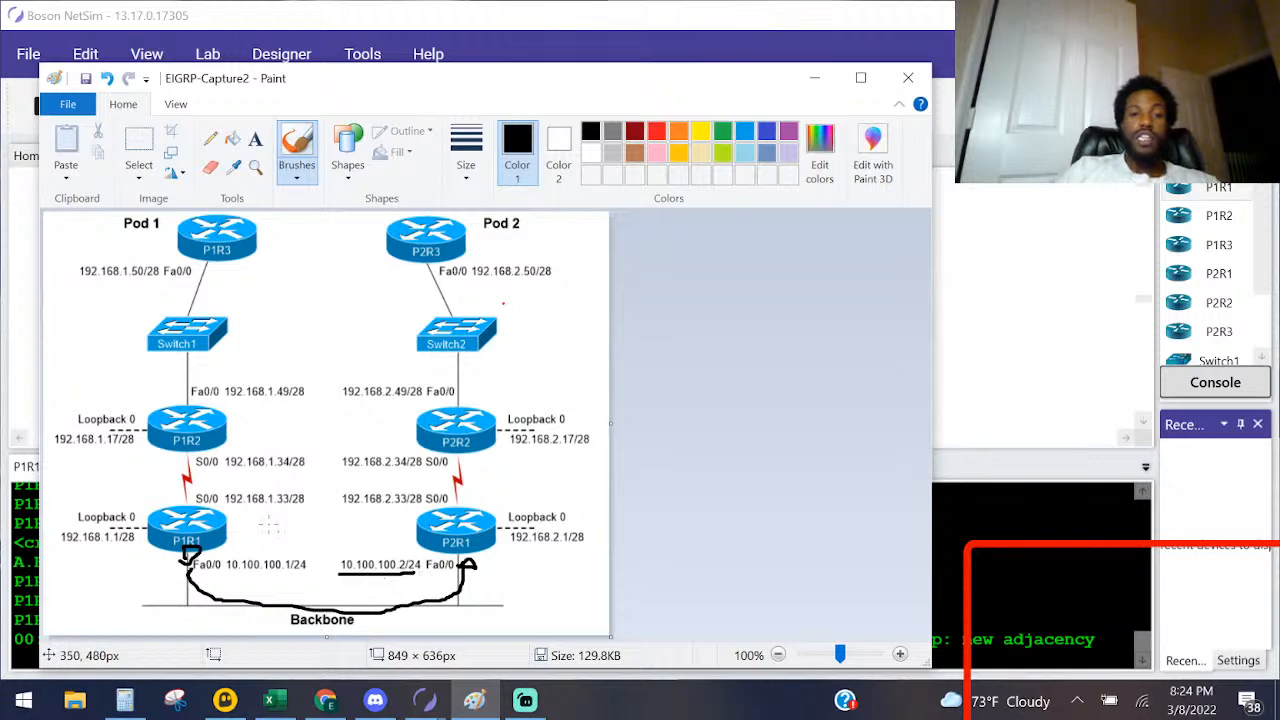
{"action": "left_click_drag", "start_coordinate": [284, 575], "coordinate": [259, 581]}
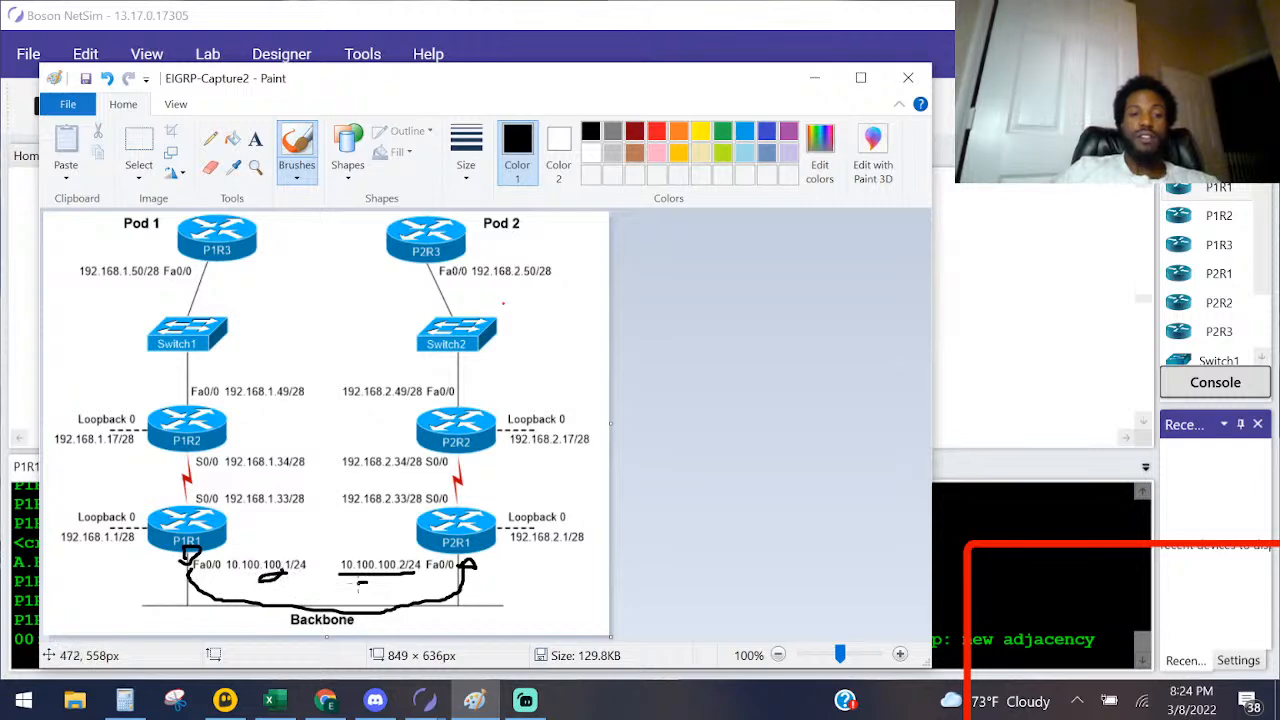
{"action": "left_click_drag", "start_coordinate": [367, 587], "coordinate": [364, 583]}
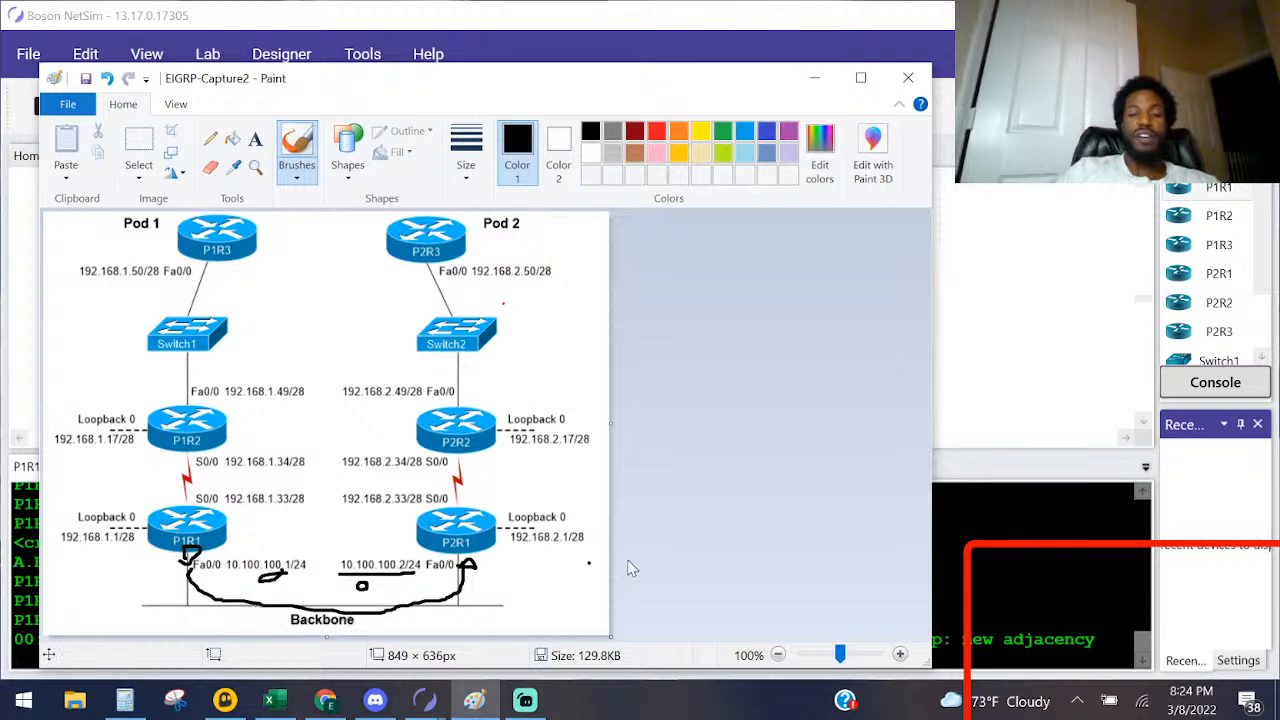
Step: Switch back to Boson NetSim, leave configuration mode on P1R1 and display its EIGRP neighbors
{"action": "left_click", "coordinate": [1100, 441]}
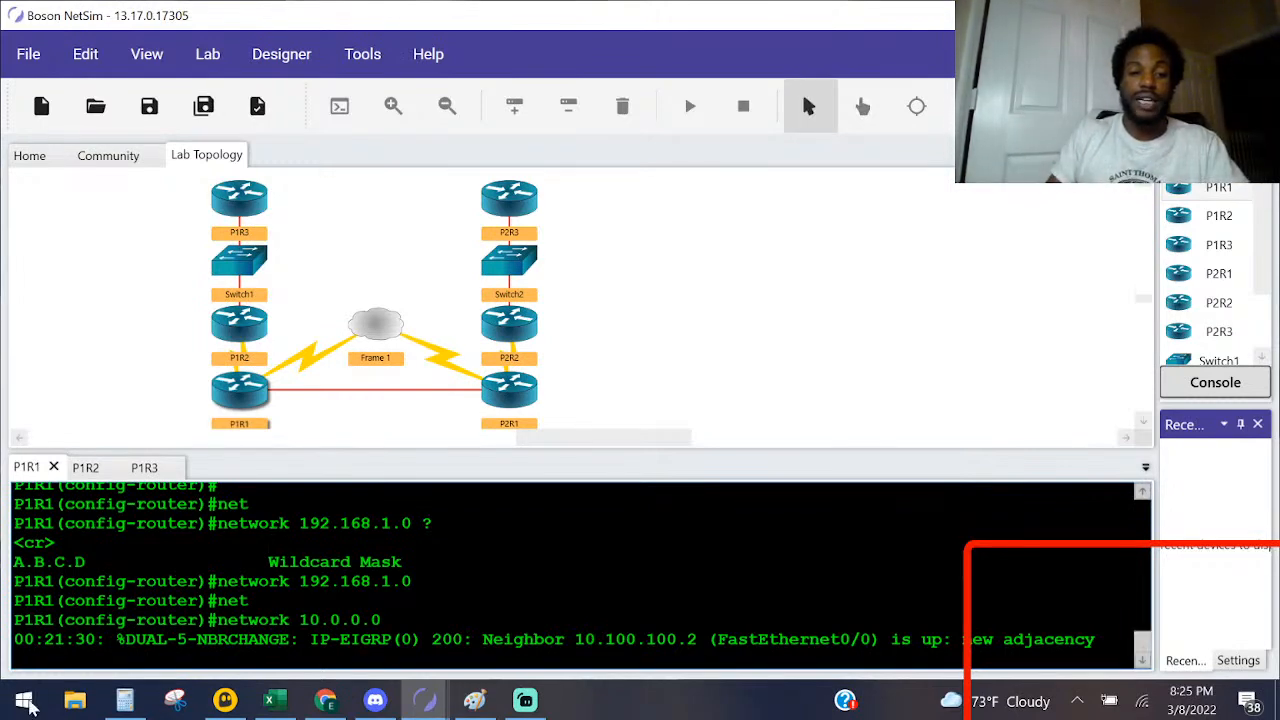
{"action": "key", "text": "Return"}
{"action": "key", "text": "Return"}
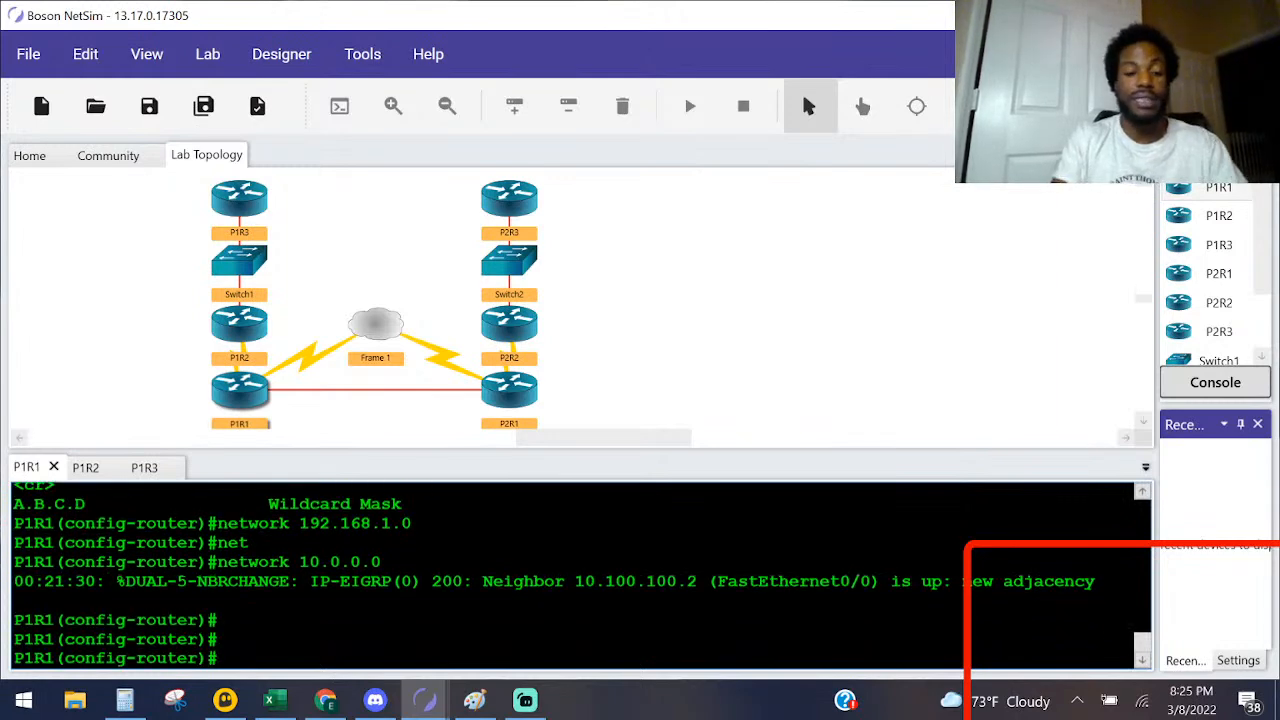
{"action": "key", "text": "Return"}
{"action": "key", "text": "ctrl+z"}
{"action": "type", "text": "sho ip ei"}
{"action": "key", "text": "Tab"}
{"action": "type", "text": "ne"}
{"action": "key", "text": "Tab"}
{"action": "key", "text": "Return"}
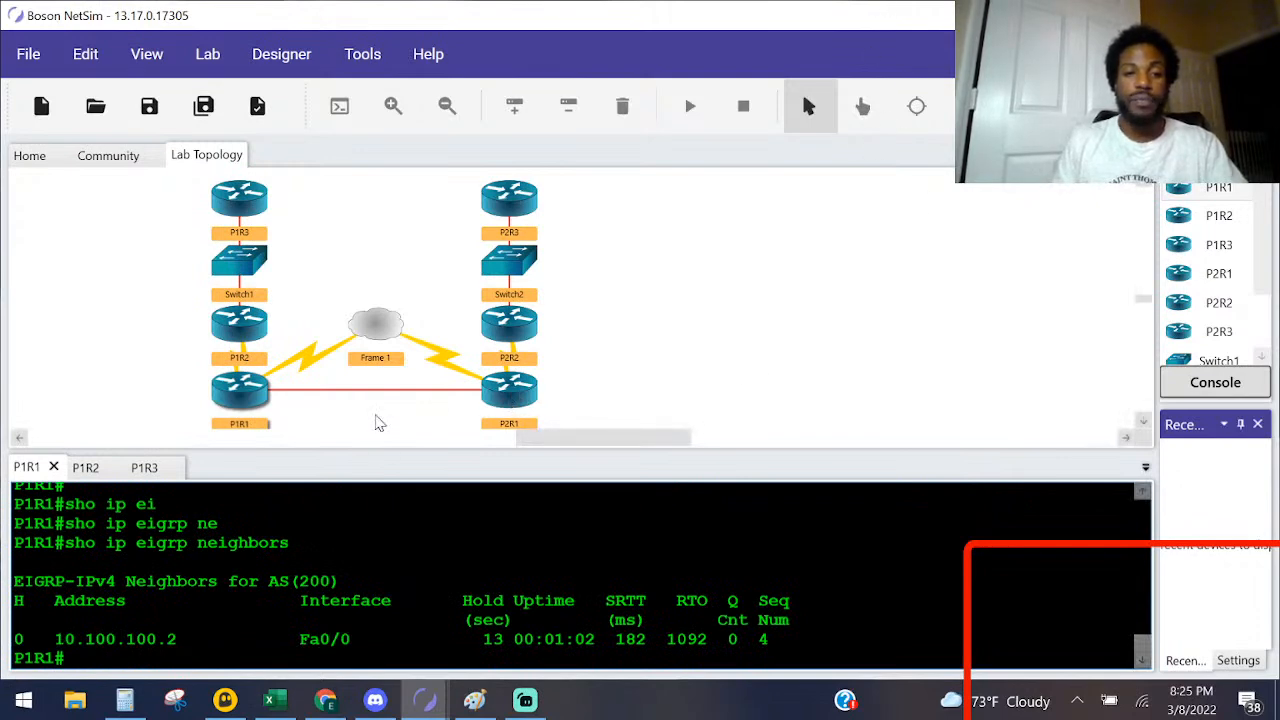
Step: Open P1R2's console and check the network portion of its Serial0/0 address in the interface summary
{"action": "left_click", "coordinate": [243, 333]}
{"action": "double_click", "coordinate": [243, 333]}
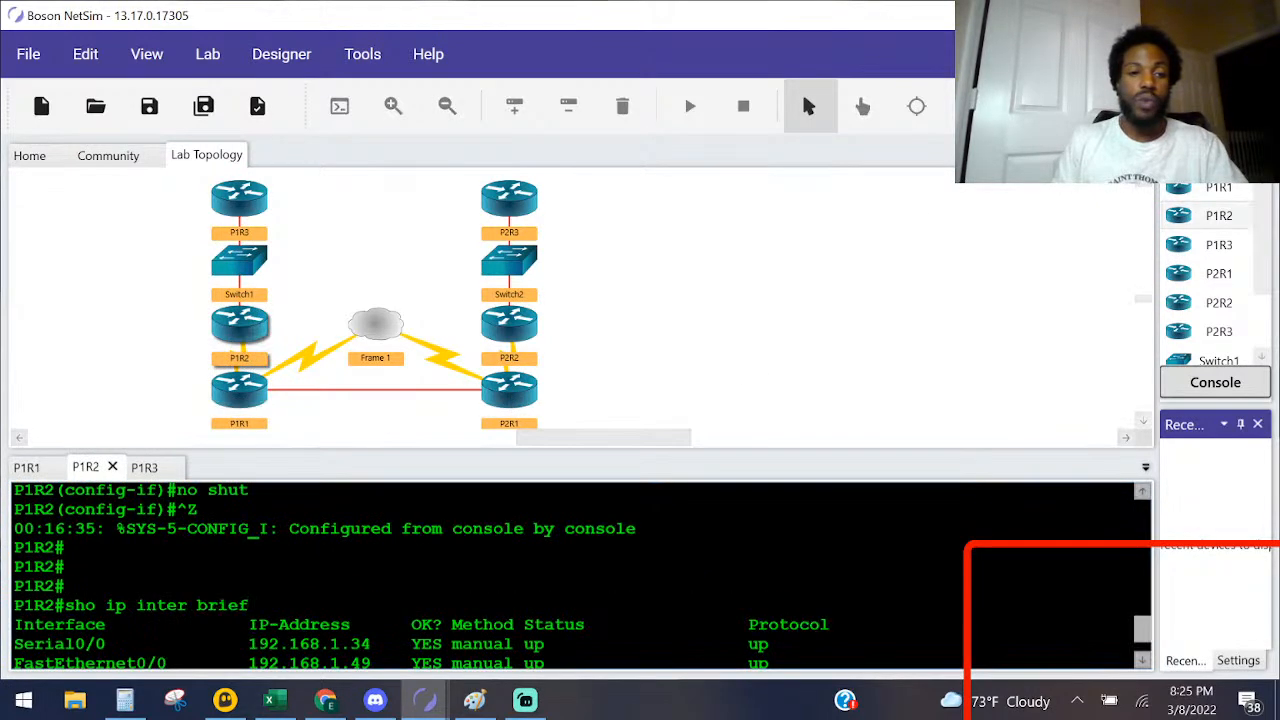
{"action": "key", "text": "Return"}
{"action": "key", "text": "Return"}
{"action": "key", "text": "Return"}
{"action": "key", "text": "Return"}
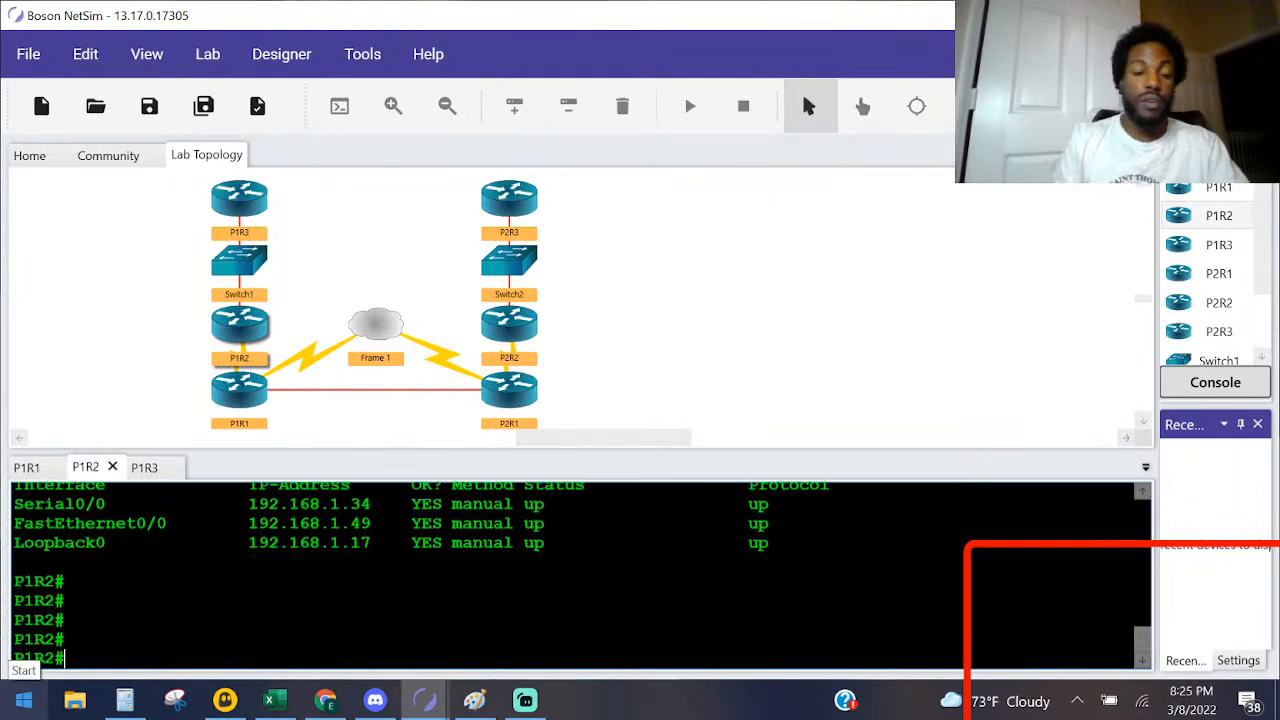
{"action": "left_click_drag", "start_coordinate": [350, 508], "coordinate": [248, 510]}
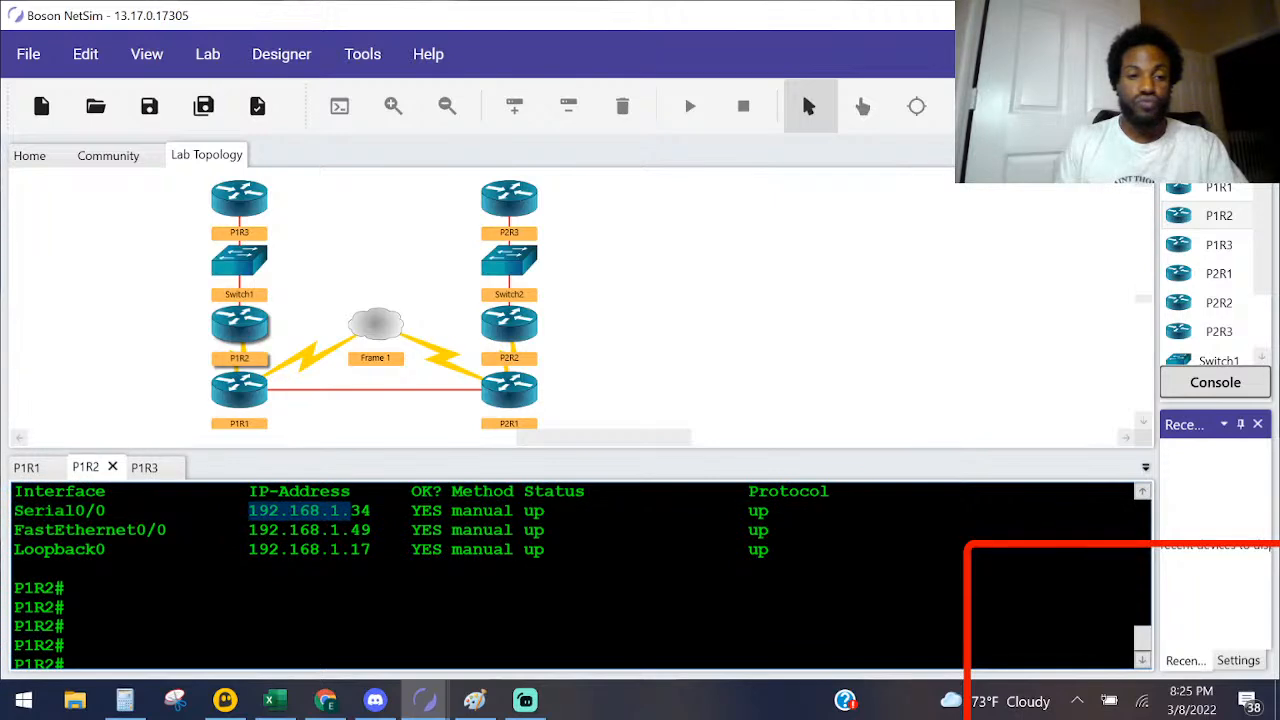
Step: Enter global configuration mode on P1R2
{"action": "type", "text": "c"}
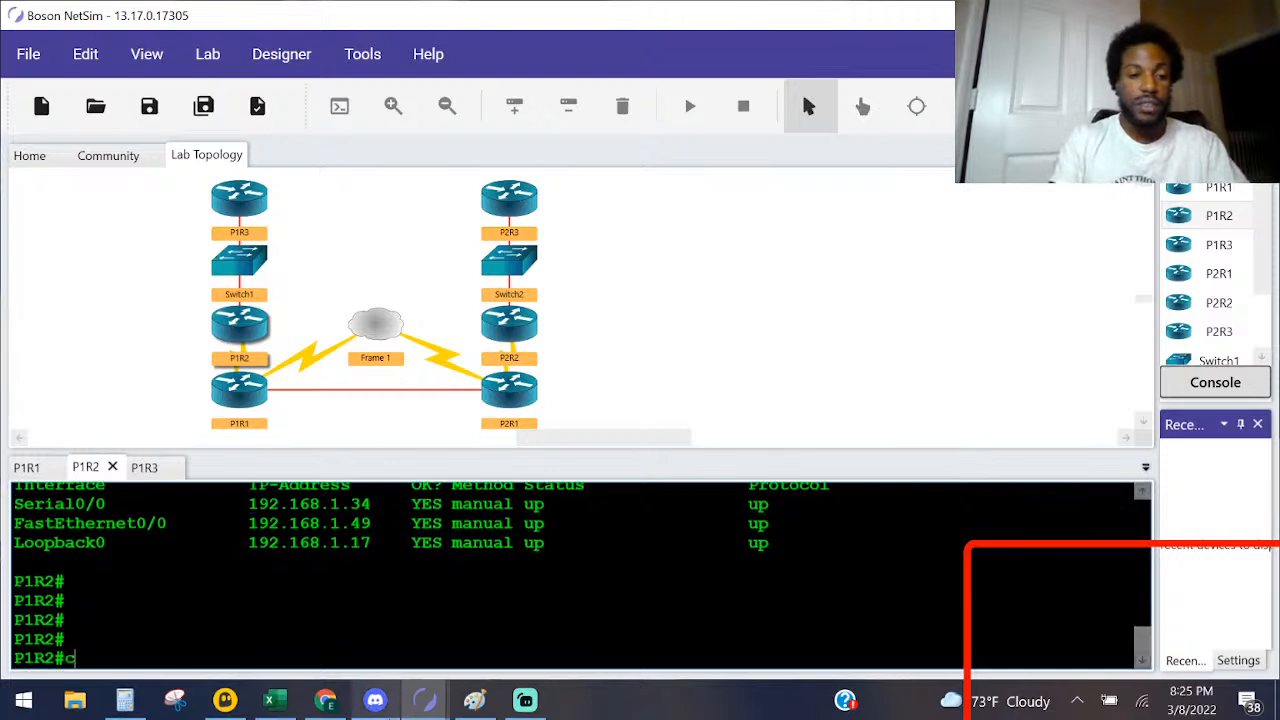
{"action": "type", "text": "onf"}
{"action": "key", "text": "Tab"}
{"action": "type", "text": "t"}
{"action": "key", "text": "Tab"}
{"action": "key", "text": "Return"}
Step: Start an EIGRP routing process with autonomous system number 100 on P1R2
{"action": "type", "text": "route"}
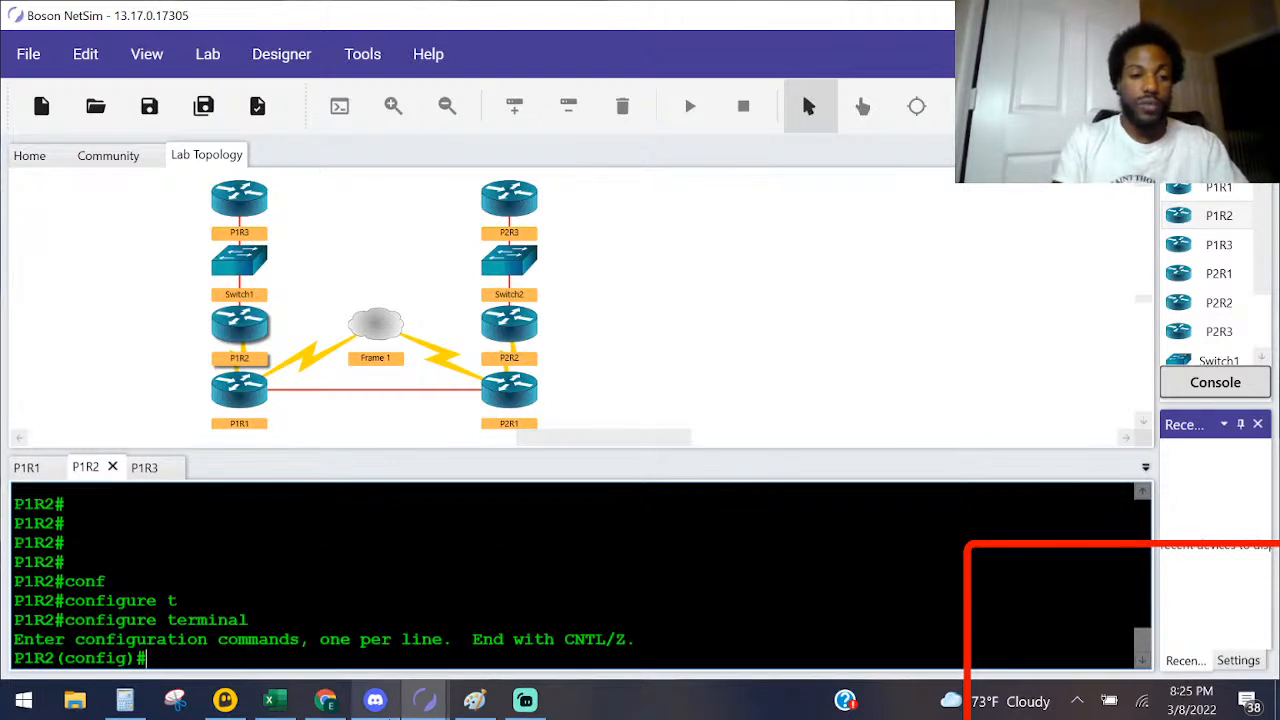
{"action": "type", "text": "r"}
{"action": "key", "text": "Tab"}
{"action": "type", "text": "ei"}
{"action": "key", "text": "Tab"}
{"action": "type", "text": "100"}
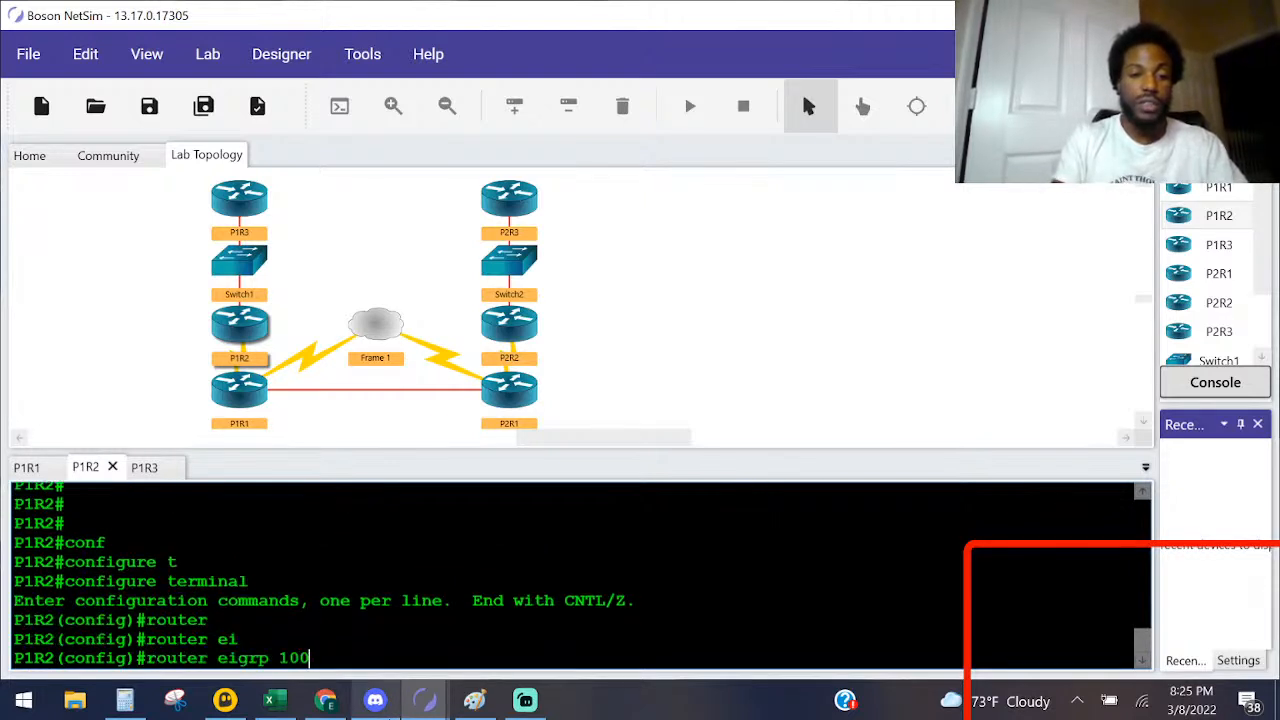
{"action": "key", "text": "Return"}
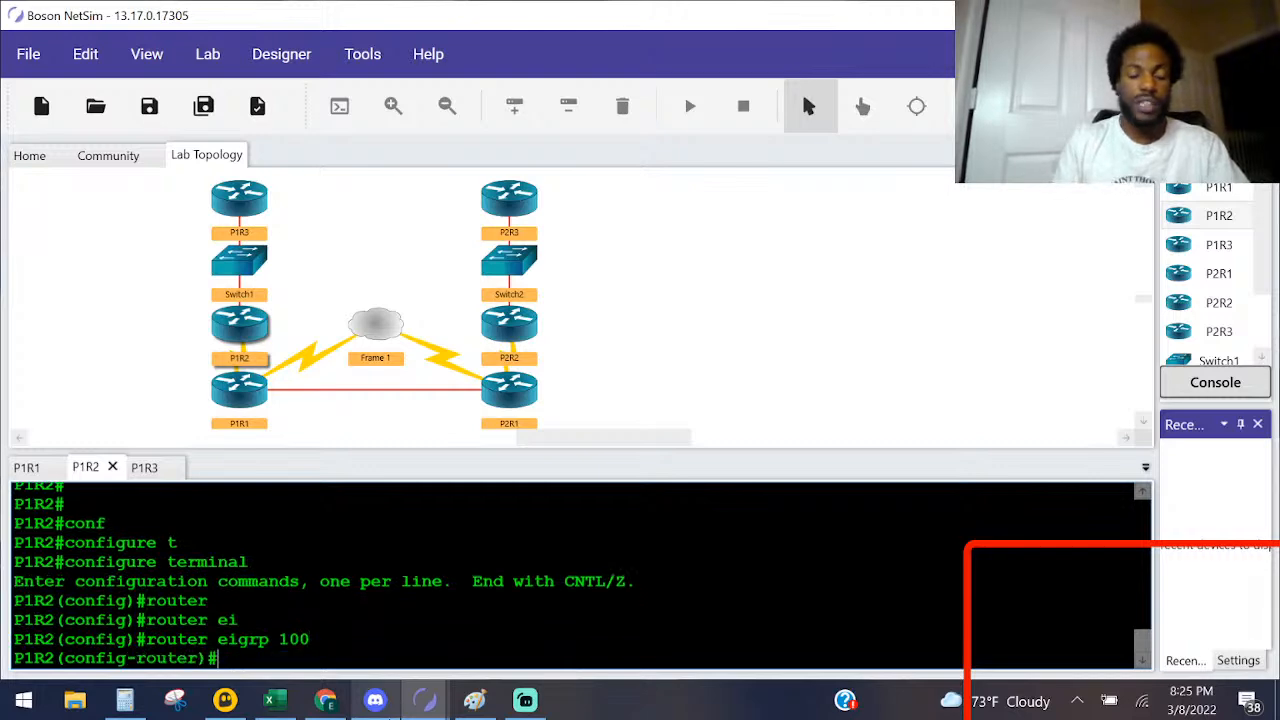
Step: Check the required EIGRP autonomous system number in Task 1 of the Lab Instructions
{"action": "key", "text": "alt+Tab"}
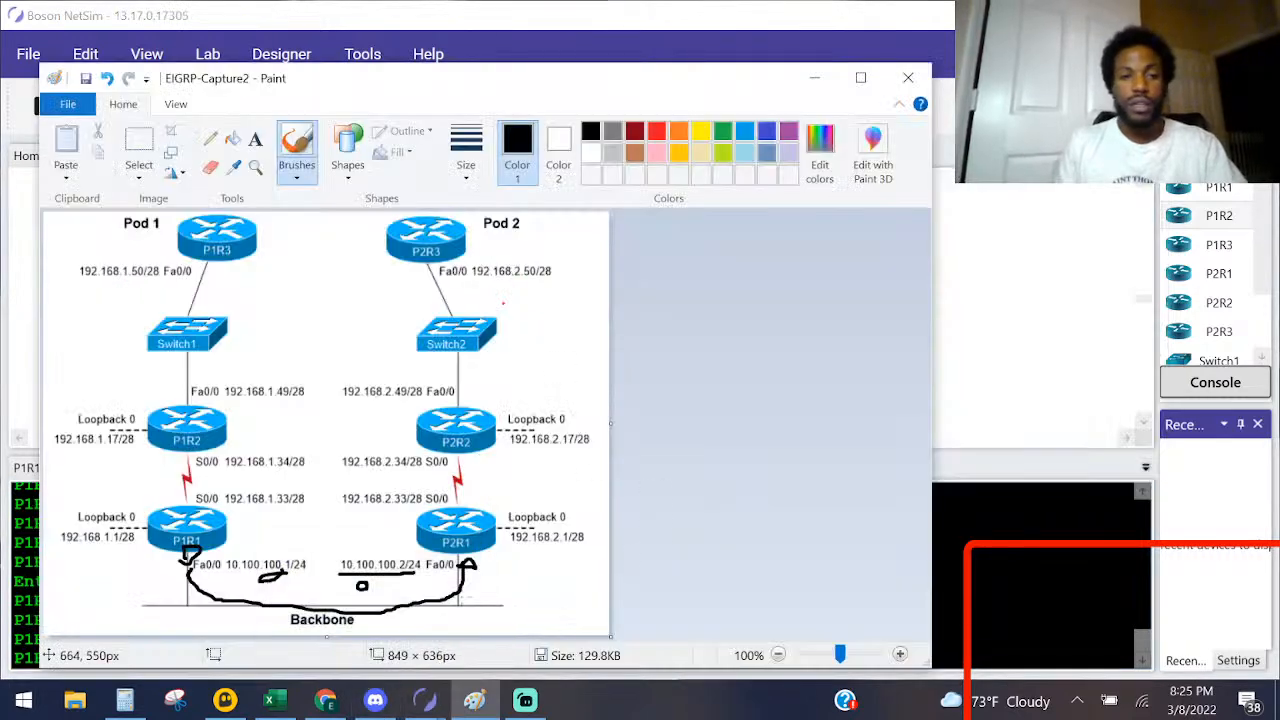
{"action": "mouse_move", "coordinate": [425, 700]}
{"action": "left_click", "coordinate": [538, 656]}
{"action": "scroll", "coordinate": [660, 420], "scroll_direction": "down", "scroll_amount": 5}
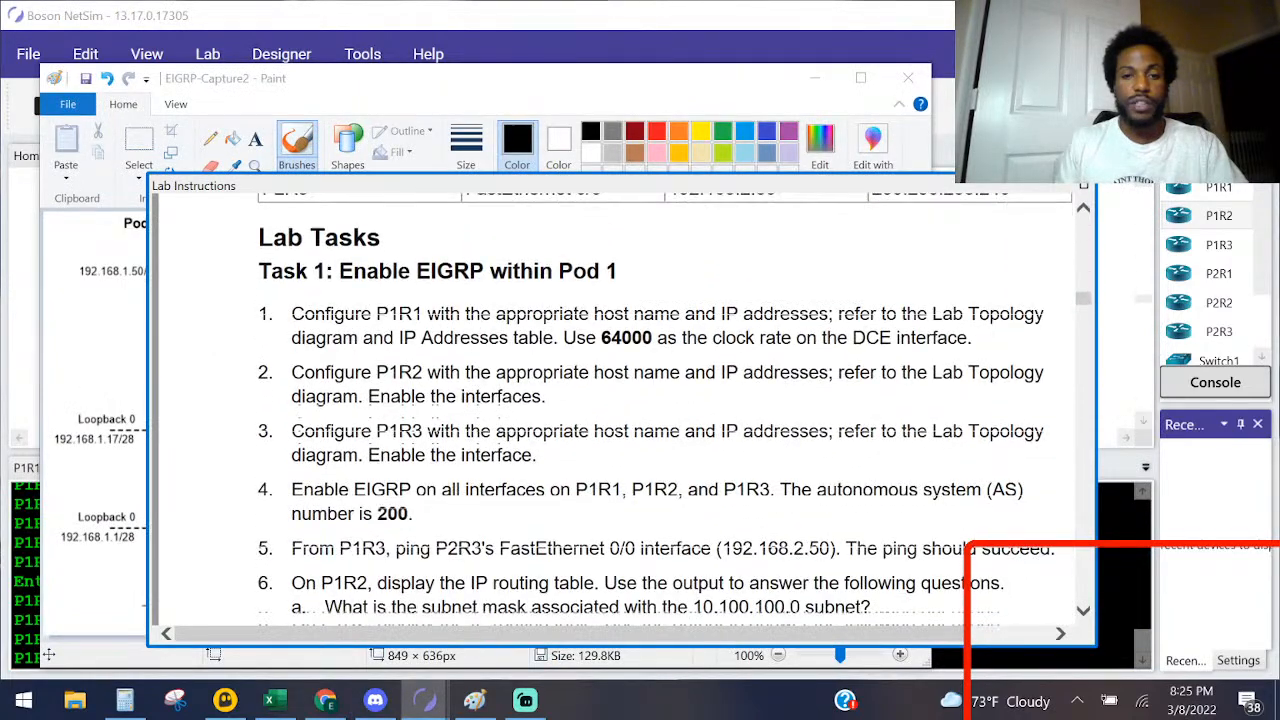
{"action": "key", "text": "alt+Tab"}
{"action": "key", "text": "alt+Tab"}
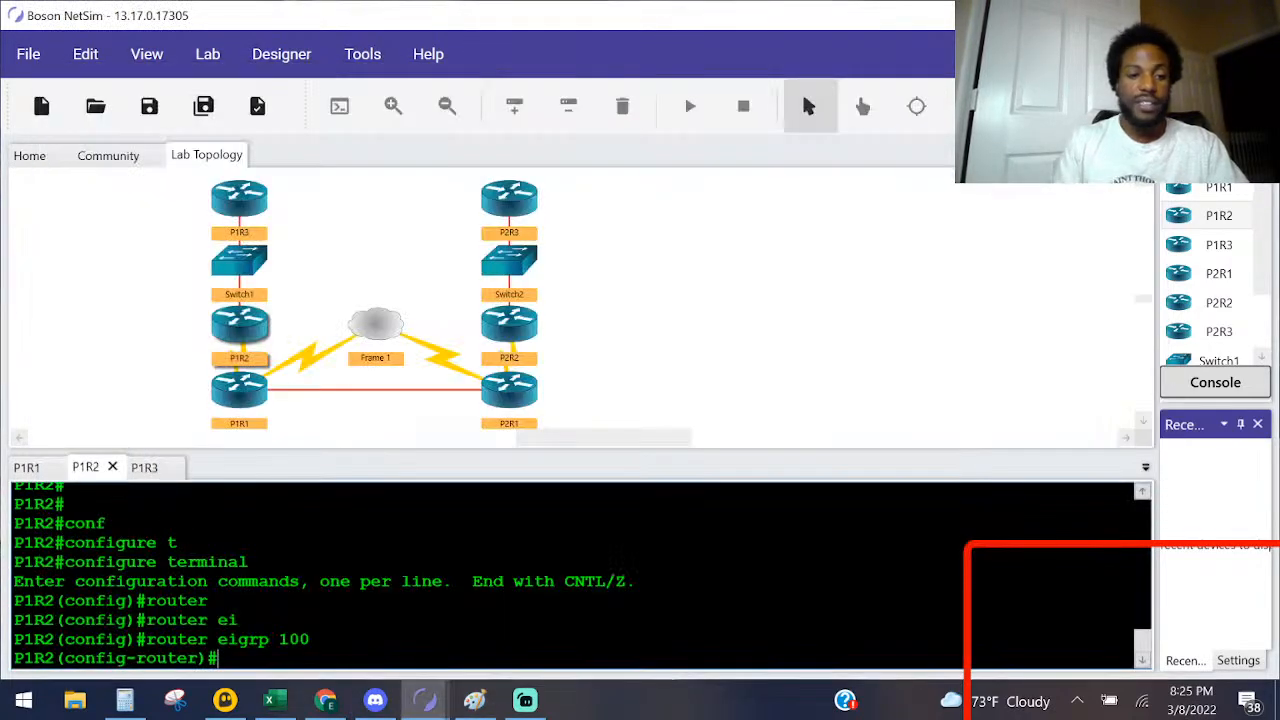
Step: Leave router configuration mode and remove the EIGRP 100 process from P1R2
{"action": "type", "text": "exit"}
{"action": "key", "text": "Return"}
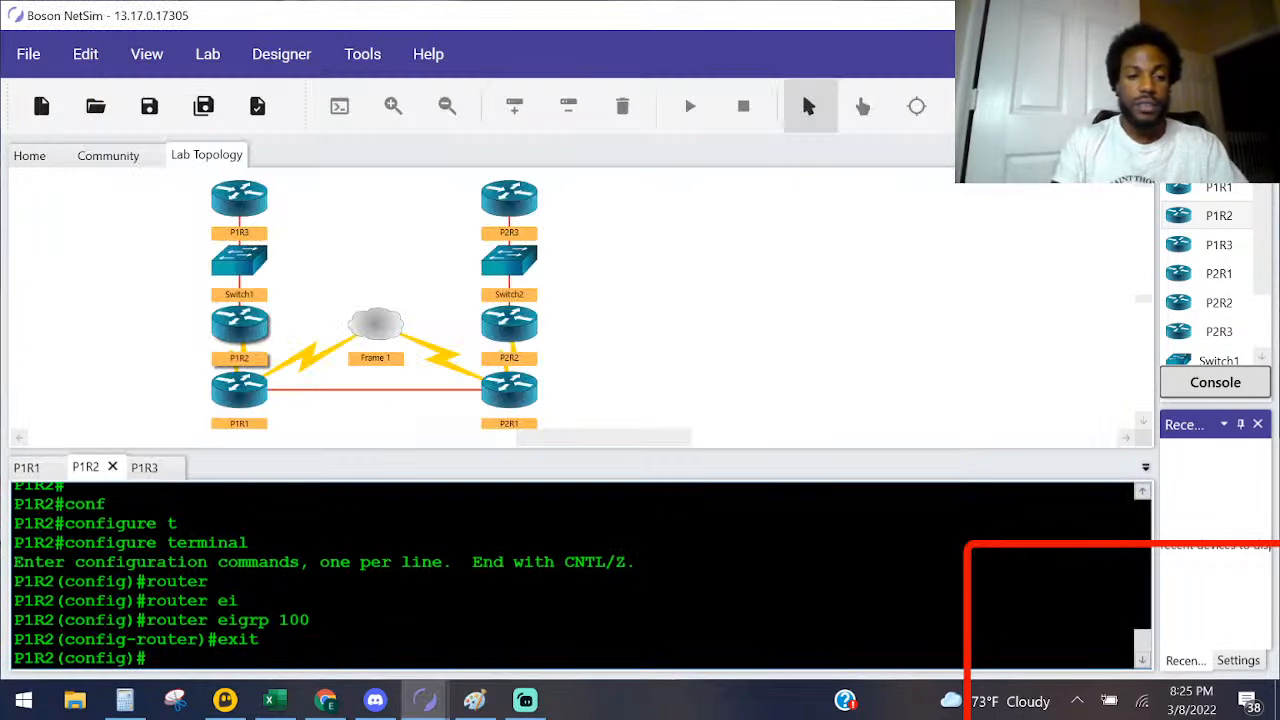
{"action": "key", "text": "Up"}
{"action": "key", "text": "Up"}
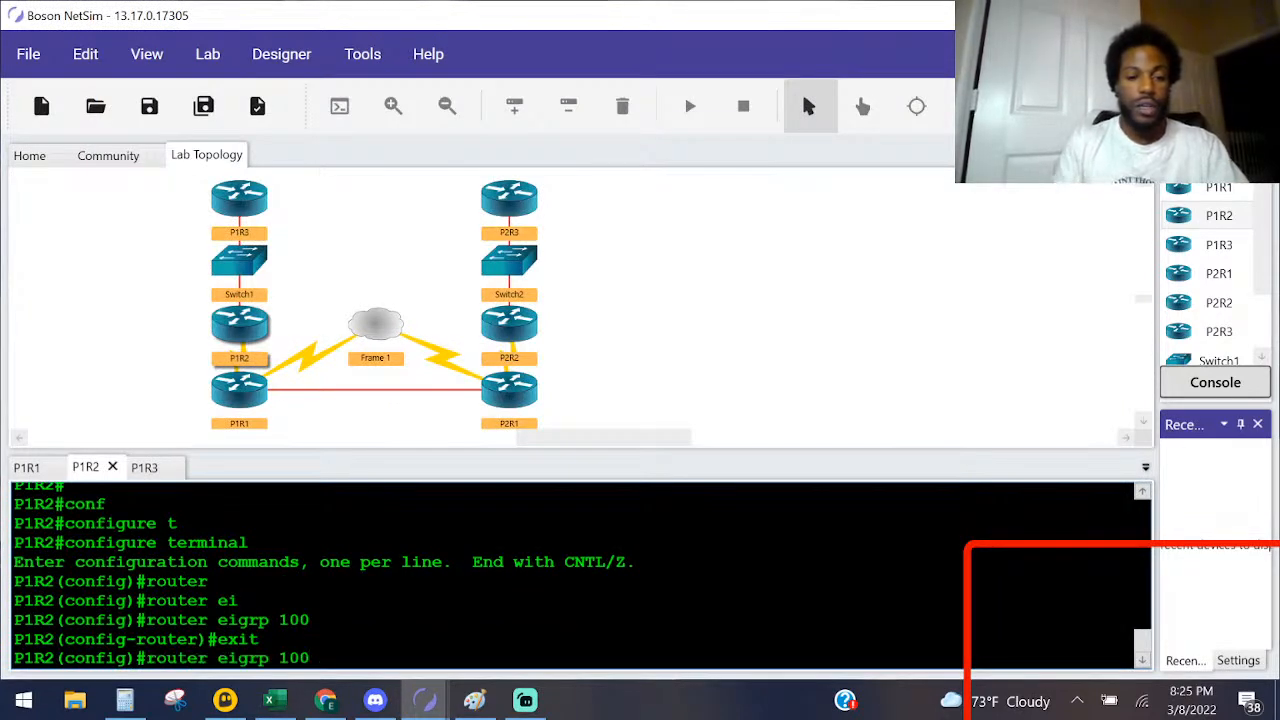
{"action": "type", "text": "no"}
{"action": "key", "text": "Return"}
Step: Start an EIGRP routing process with autonomous system number 200 on P1R2
{"action": "type", "text": "rotuer"}
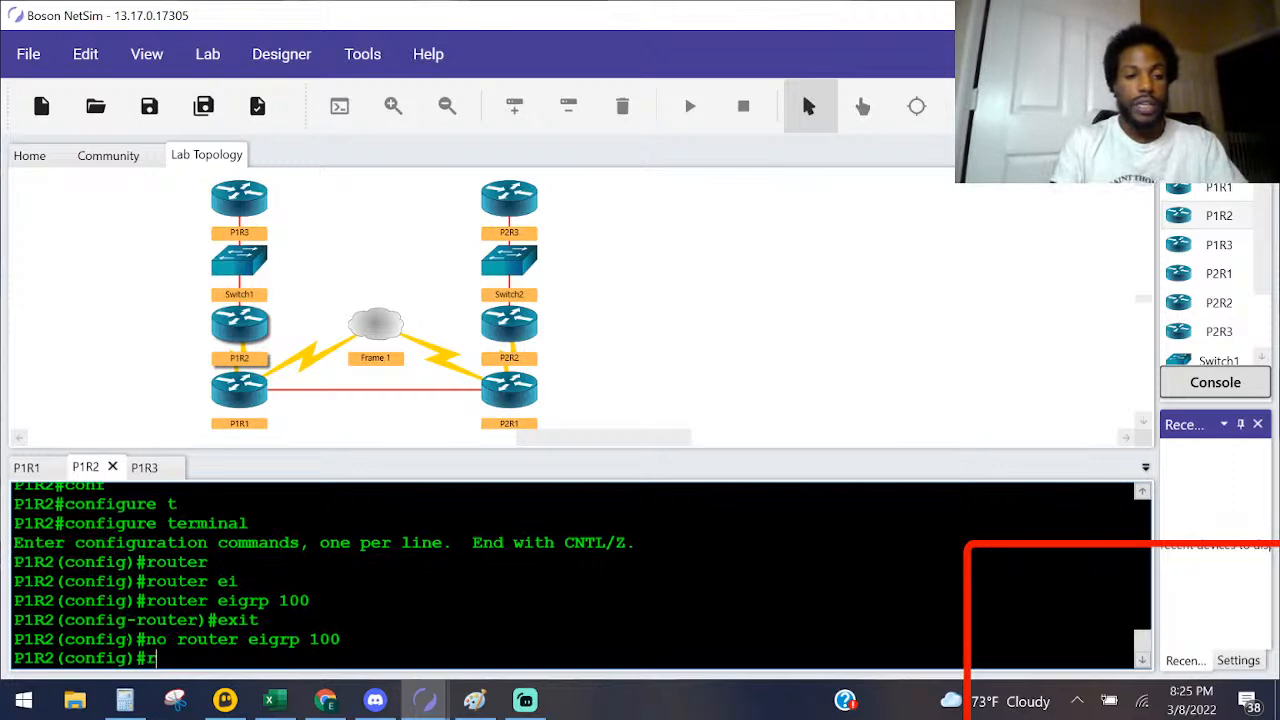
{"action": "key", "text": "Tab"}
{"action": "type", "text": "e"}
{"action": "key", "text": "BackSpace"}
{"action": "key", "text": "BackSpace"}
{"action": "key", "text": "BackSpace"}
{"action": "key", "text": "BackSpace"}
{"action": "key", "text": "BackSpace"}
{"action": "type", "text": "ut"}
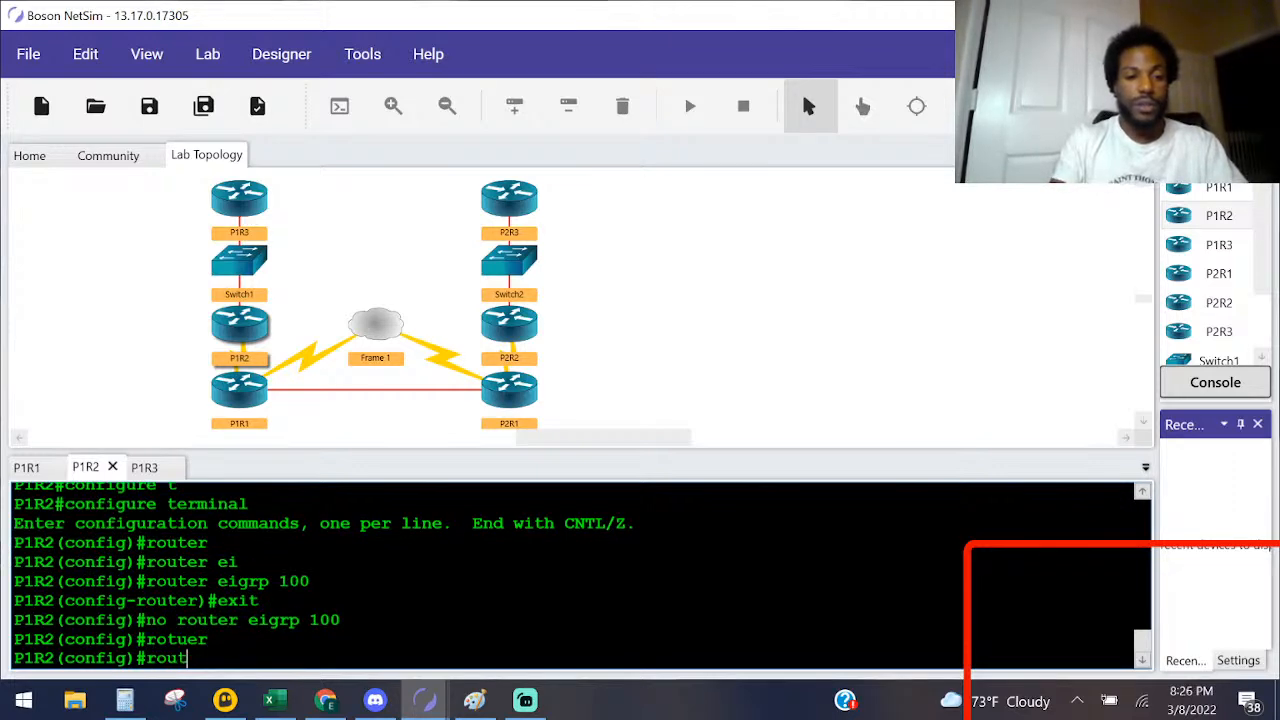
{"action": "key", "text": "Tab"}
{"action": "type", "text": "er e"}
{"action": "key", "text": "Tab"}
{"action": "type", "text": "i"}
{"action": "key", "text": "BackSpace"}
{"action": "type", "text": "200"}
{"action": "key", "text": "Return"}
Step: Add network 192.168.1.0 to the EIGRP 200 process on P1R2
{"action": "type", "text": "net"}
{"action": "key", "text": "Tab"}
{"action": "type", "text": "2"}
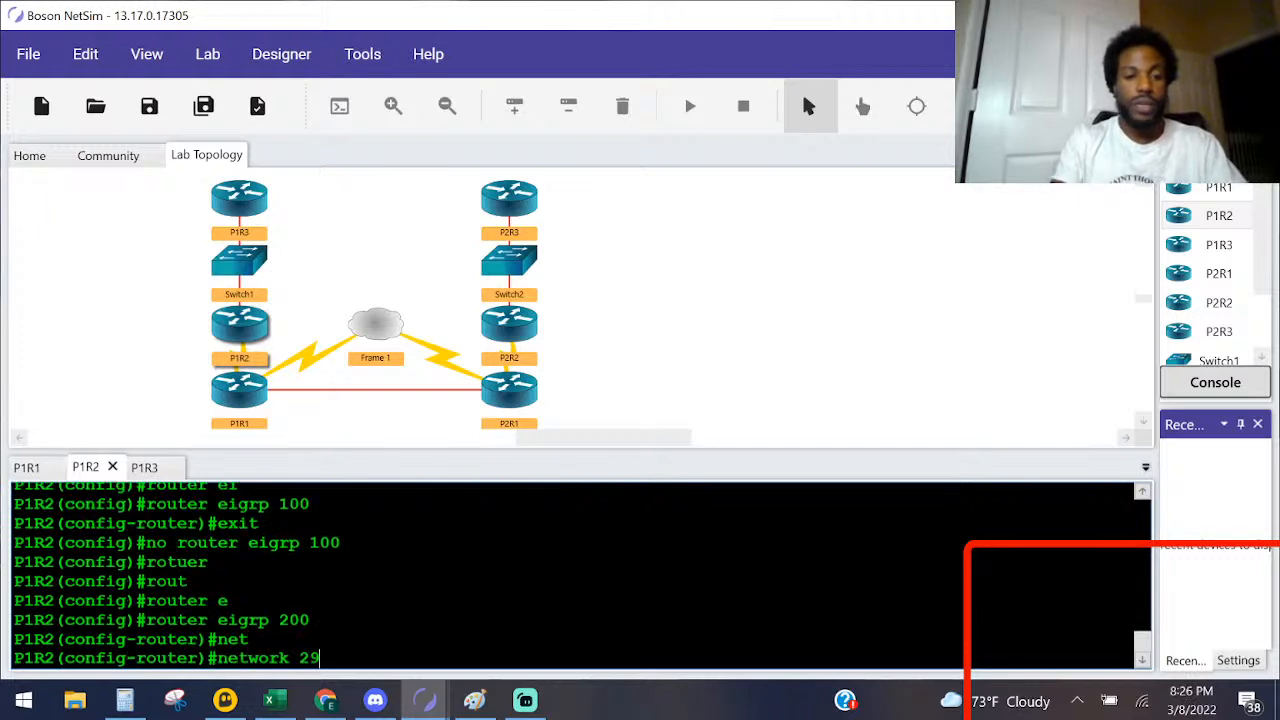
{"action": "key", "text": "BackSpace"}
{"action": "type", "text": "192.2"}
{"action": "type", "text": "68."}
{"action": "key", "text": "BackSpace"}
{"action": "key", "text": "BackSpace"}
{"action": "key", "text": "BackSpace"}
{"action": "key", "text": "BackSpace"}
{"action": "type", "text": "168.1.0"}
{"action": "key", "text": "Return"}
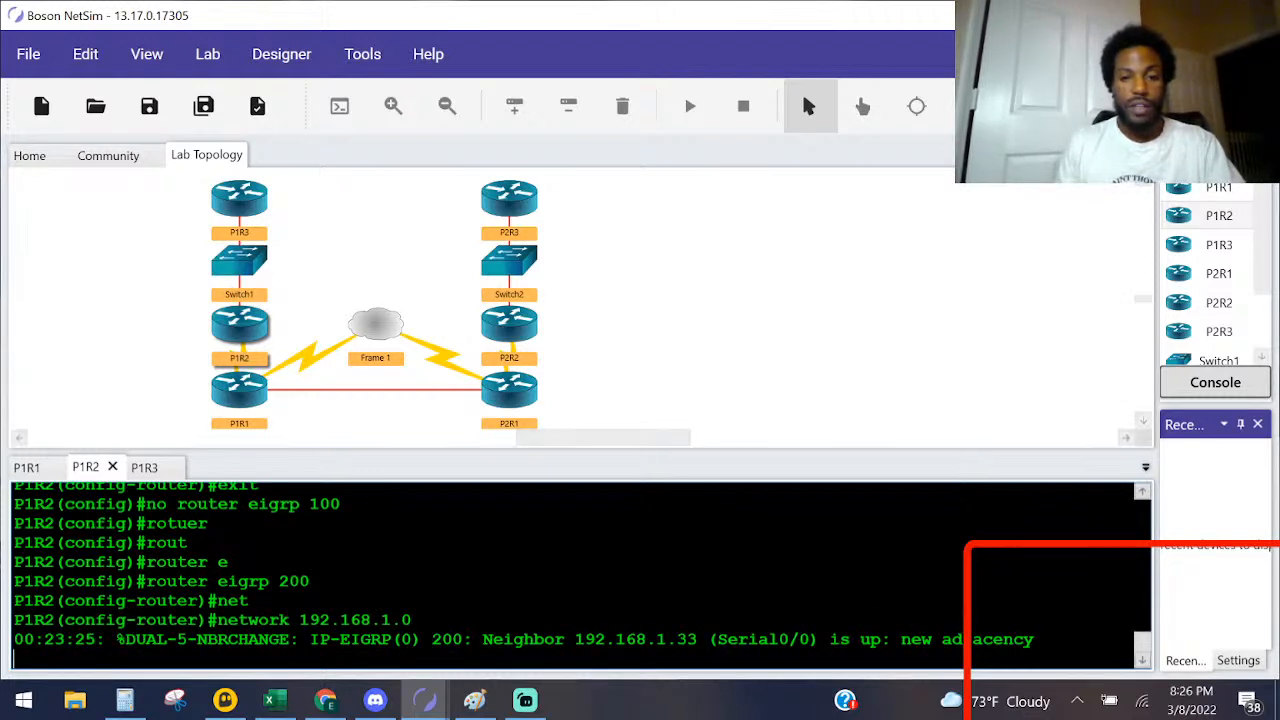
Step: Switch to the Paint diagram, draw a black arrow pointing at P1R2 and circle the P1R2 end of its S0/0 link
{"action": "left_click_drag", "start_coordinate": [716, 641], "coordinate": [577, 647]}
{"action": "key", "text": "alt+Tab"}
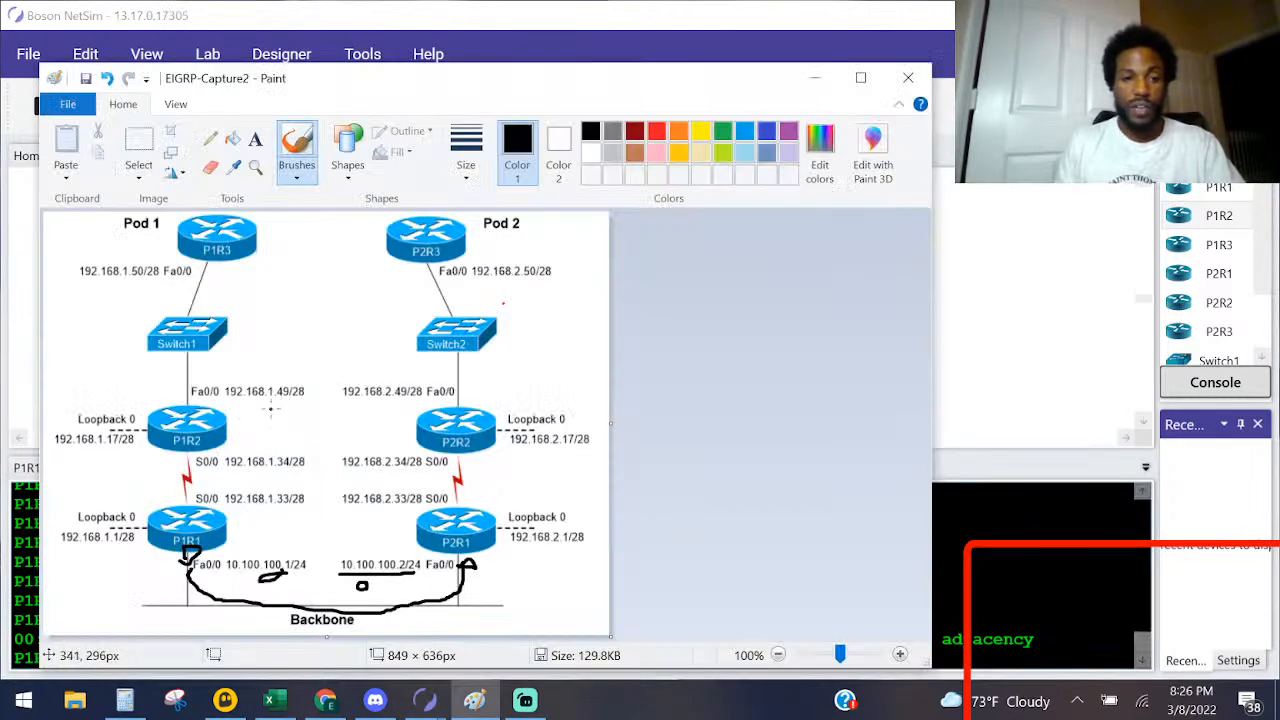
{"action": "mouse_move", "coordinate": [259, 409]}
{"action": "left_mouse_down"}
{"action": "mouse_move", "coordinate": [229, 417]}
{"action": "mouse_move", "coordinate": [241, 426]}
{"action": "left_mouse_up"}
{"action": "left_click_drag", "start_coordinate": [241, 413], "coordinate": [219, 431]}
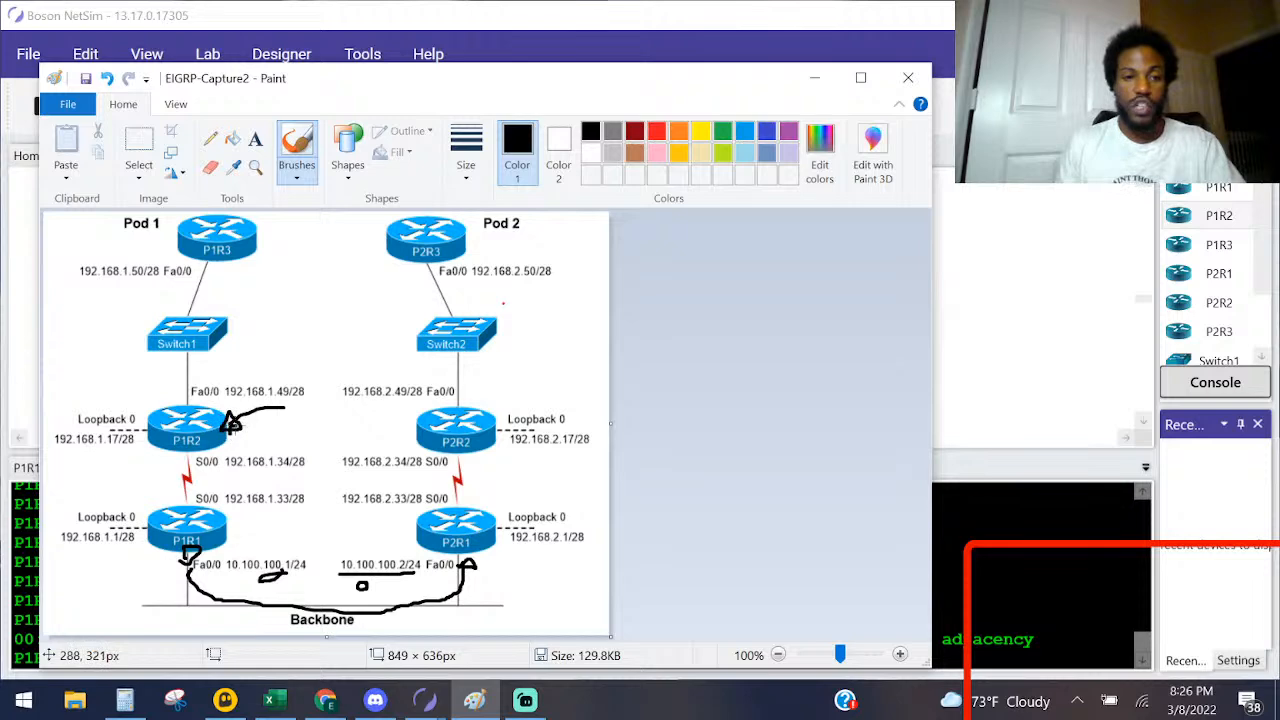
{"action": "left_click_drag", "start_coordinate": [180, 464], "coordinate": [194, 464]}
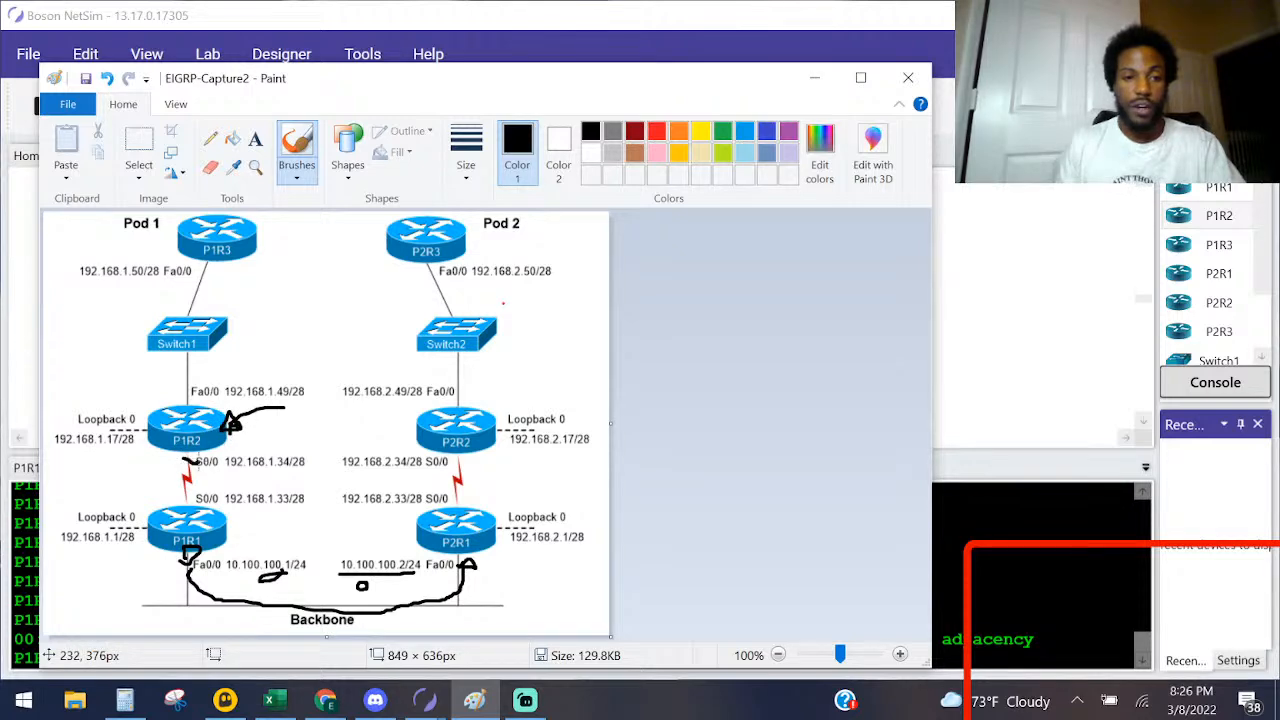
Step: Recheck the neighbor address in P1R2's NetSim console and underline 192.168.1.33/28 on the Paint diagram
{"action": "key", "text": "alt+Tab"}
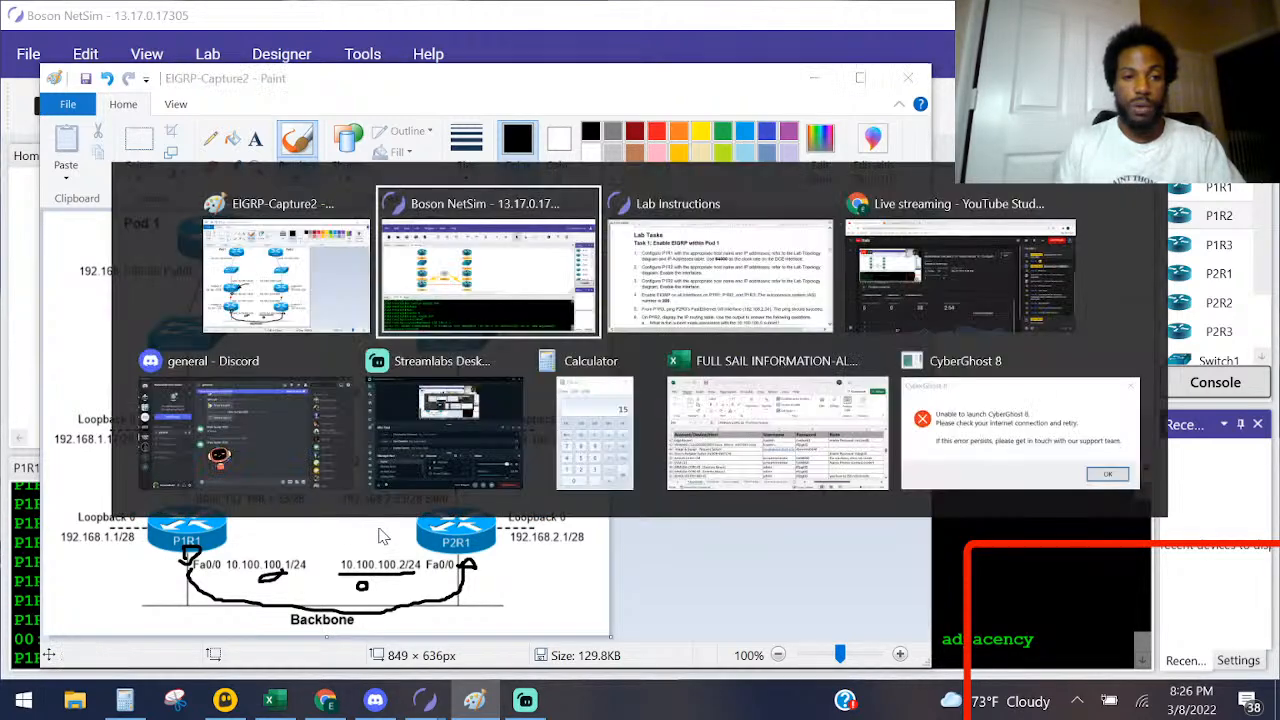
{"action": "left_click_drag", "start_coordinate": [696, 639], "coordinate": [564, 639]}
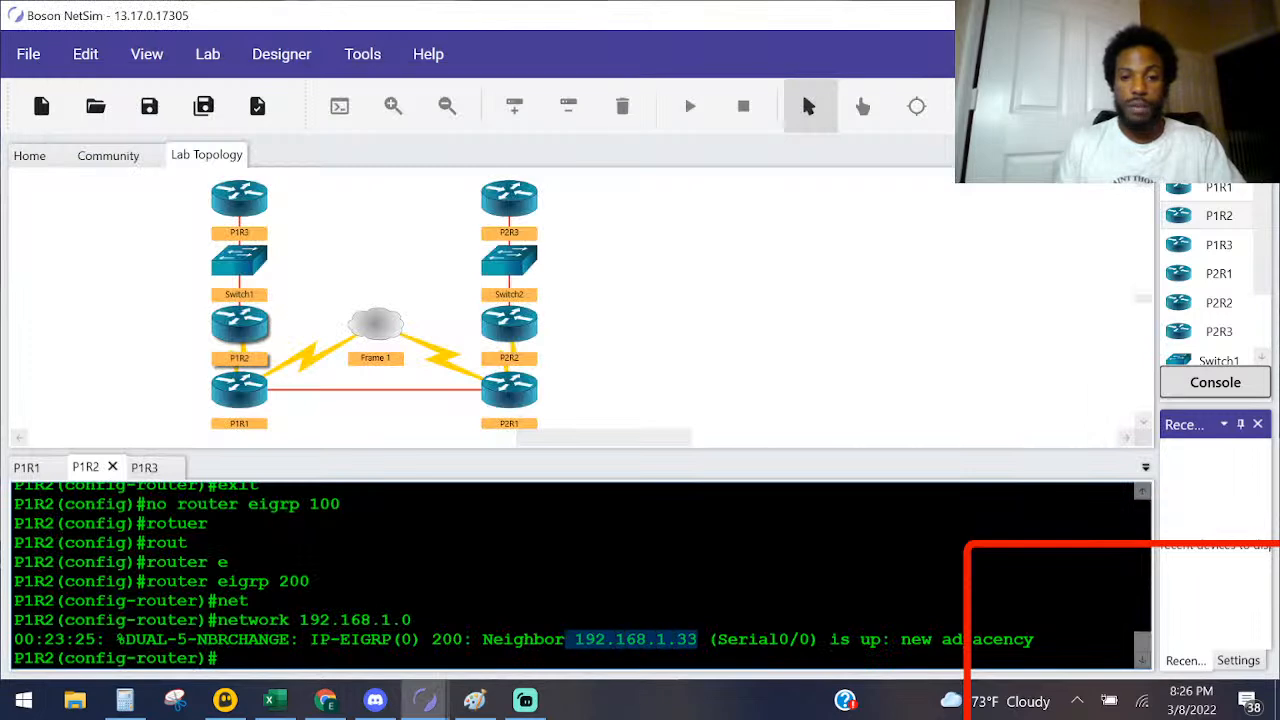
{"action": "key", "text": "alt+Tab"}
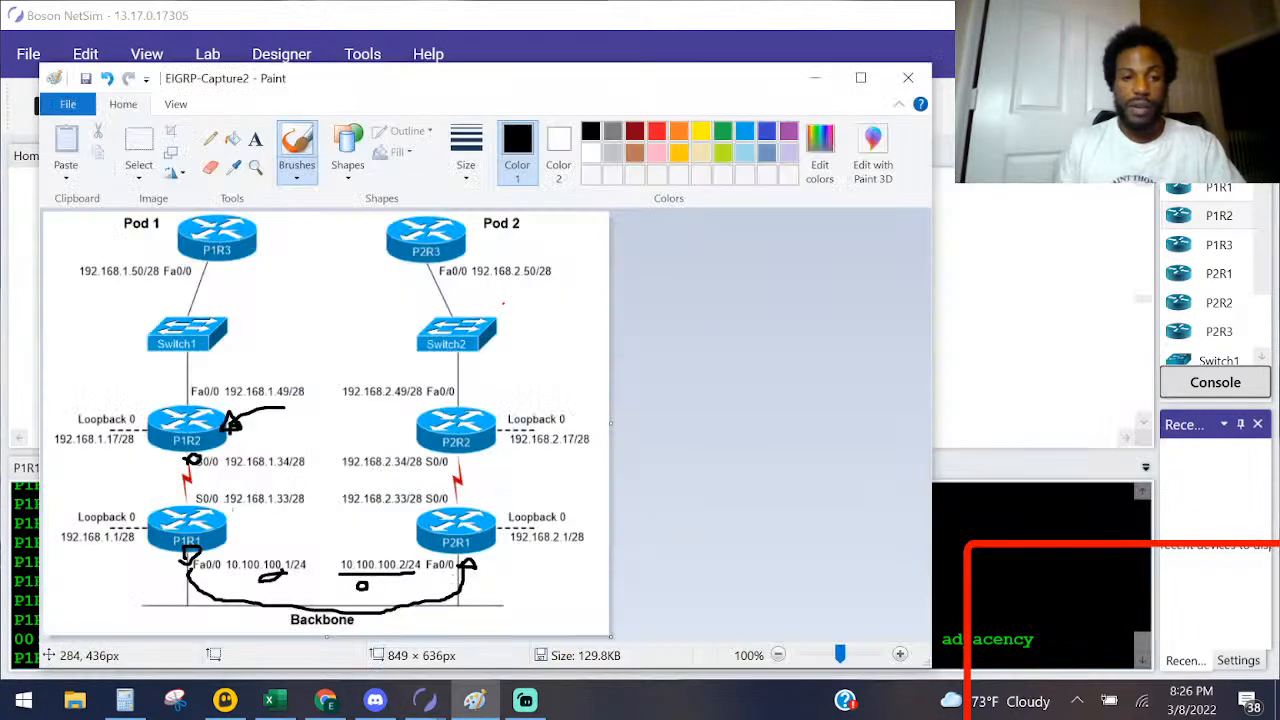
{"action": "left_click_drag", "start_coordinate": [238, 504], "coordinate": [307, 509]}
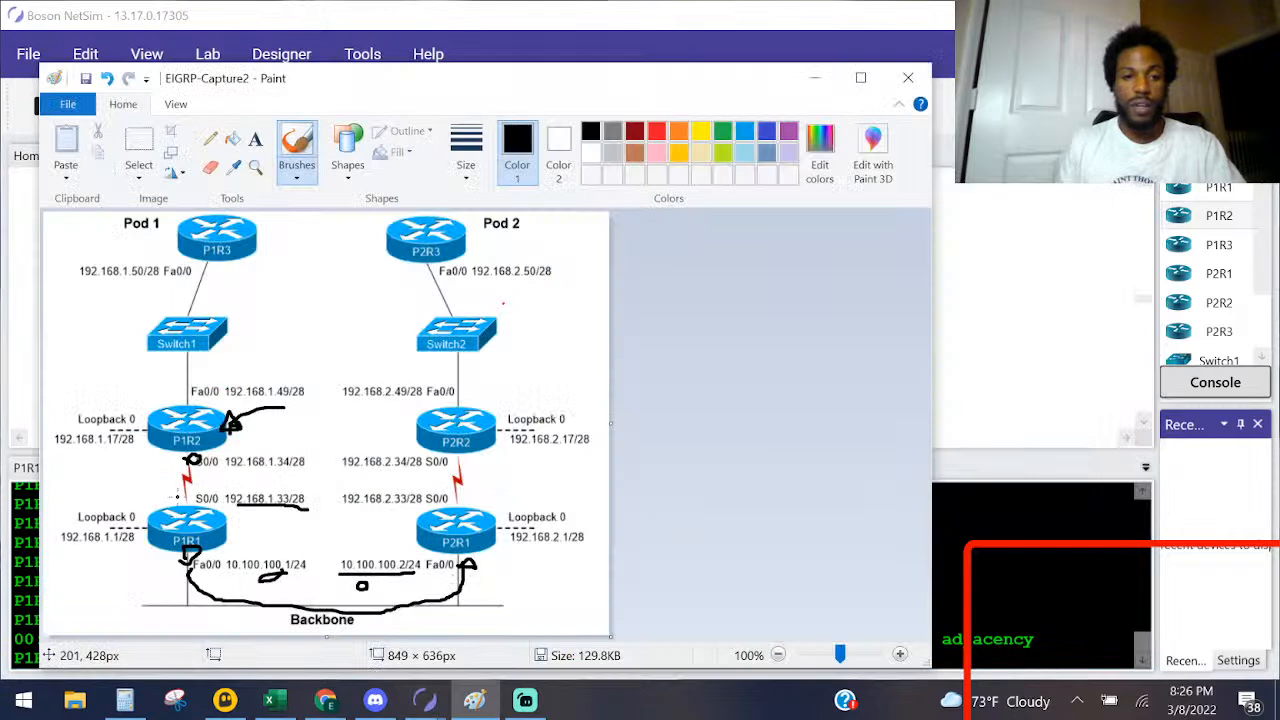
Step: Circle P1R1's S0/0 end in black and outline the serial link between P1R1 and P1R2 in yellow
{"action": "left_click_drag", "start_coordinate": [186, 497], "coordinate": [185, 498]}
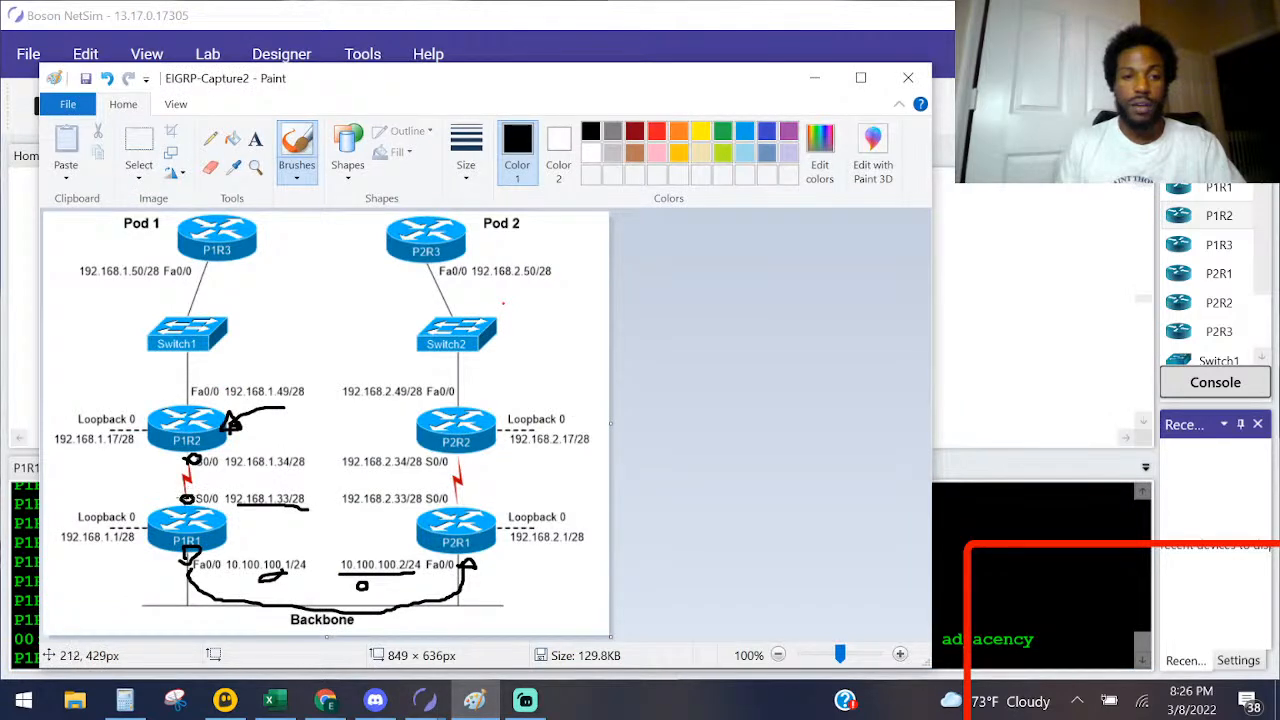
{"action": "left_click", "coordinate": [704, 134]}
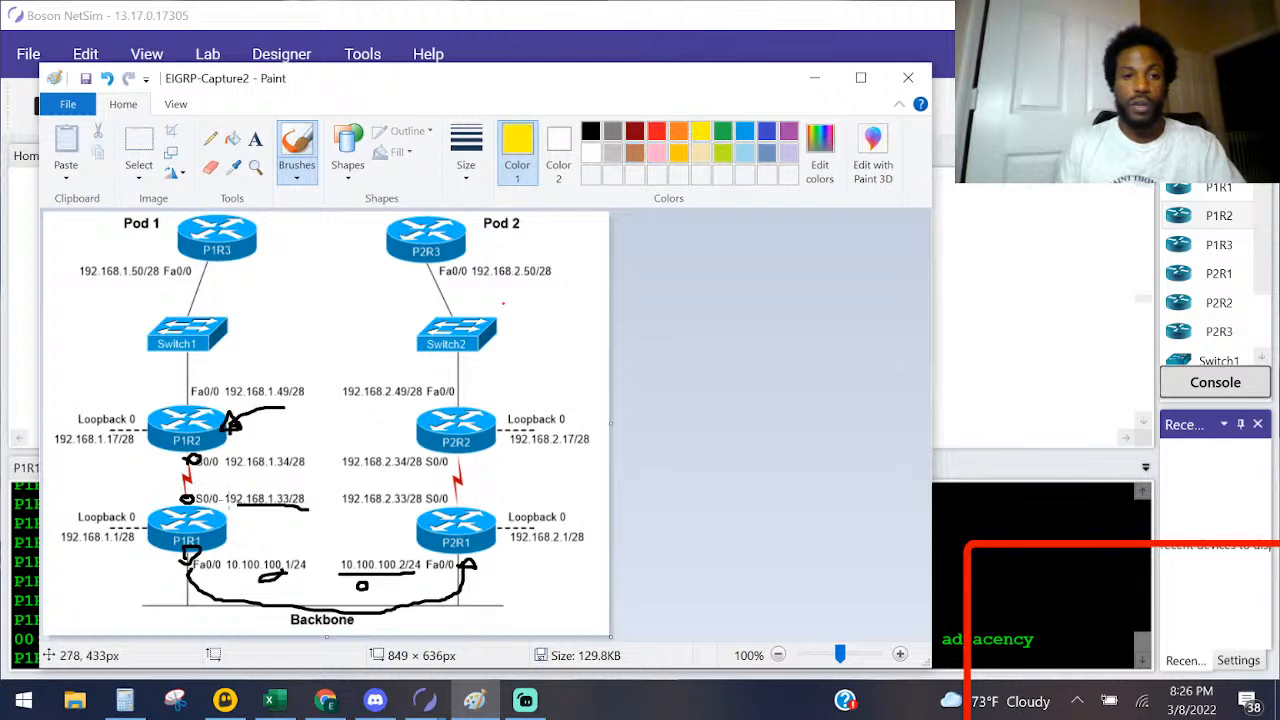
{"action": "left_click_drag", "start_coordinate": [191, 467], "coordinate": [181, 490]}
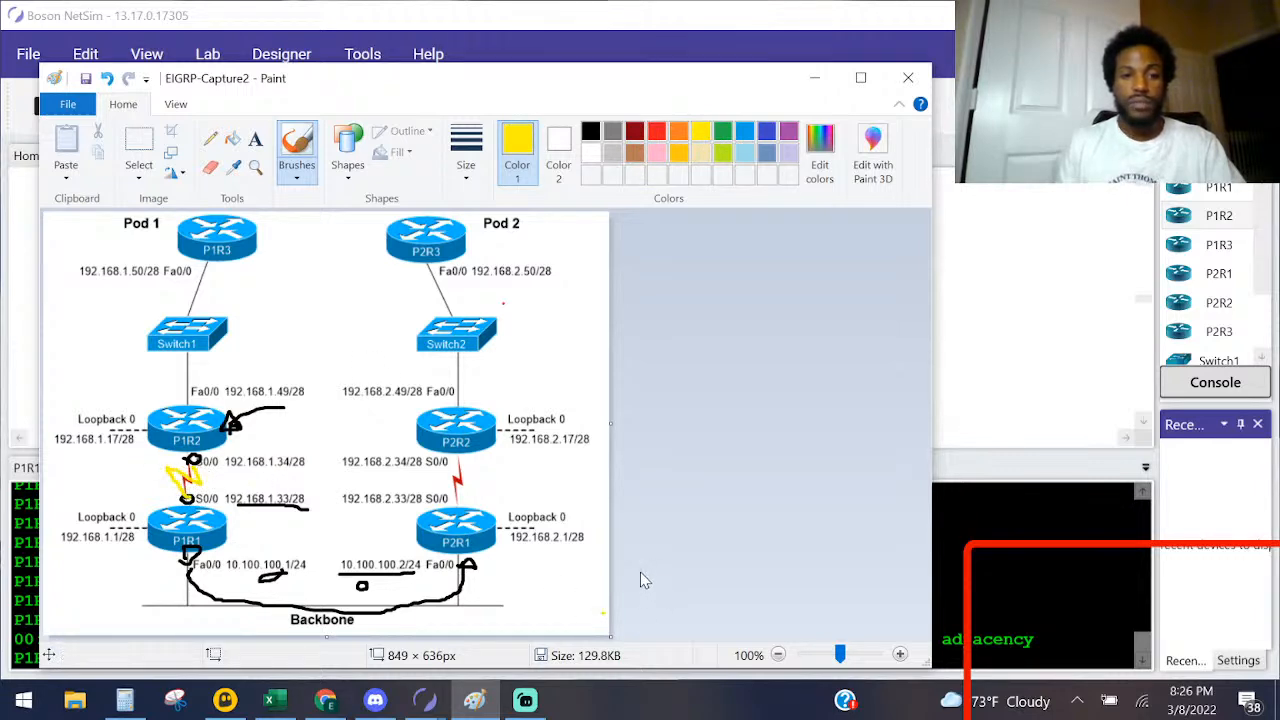
Step: Circle P1R2's Fa0/0 end and P1R3's Fa0/0 end in black and draw a black arrow pointing at P1R3
{"action": "left_click", "coordinate": [590, 133]}
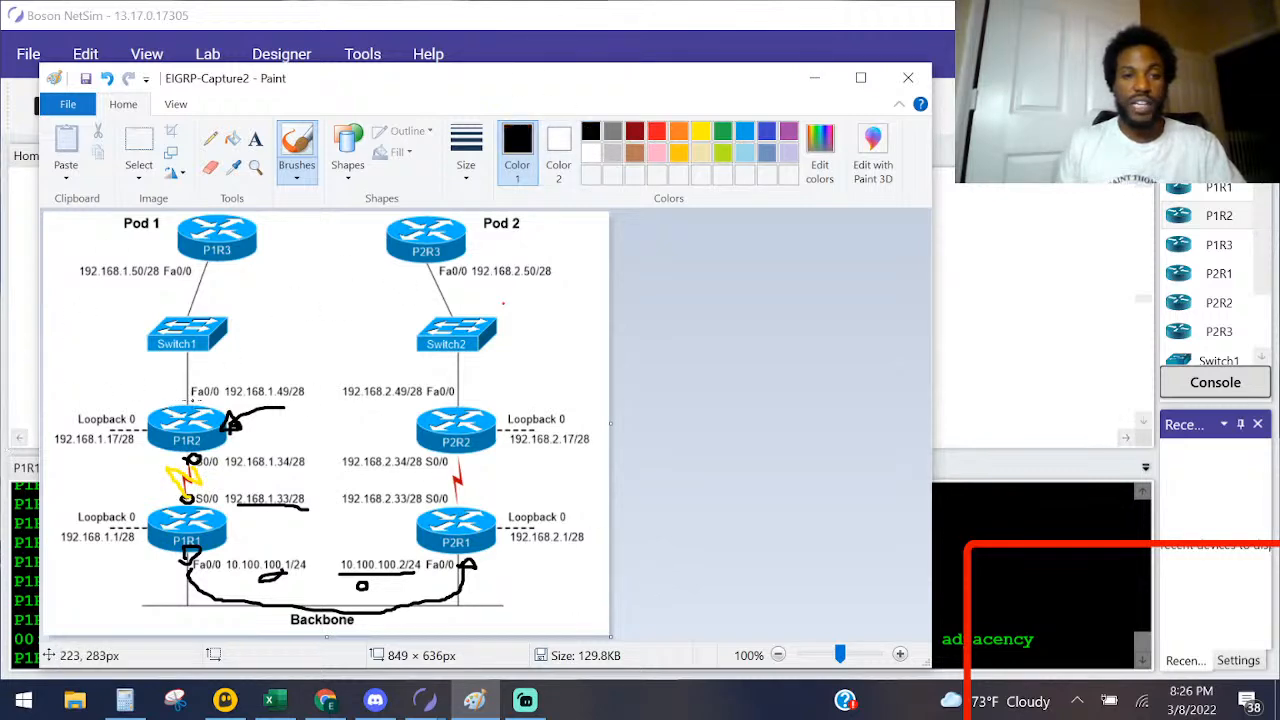
{"action": "left_click_drag", "start_coordinate": [182, 398], "coordinate": [185, 407]}
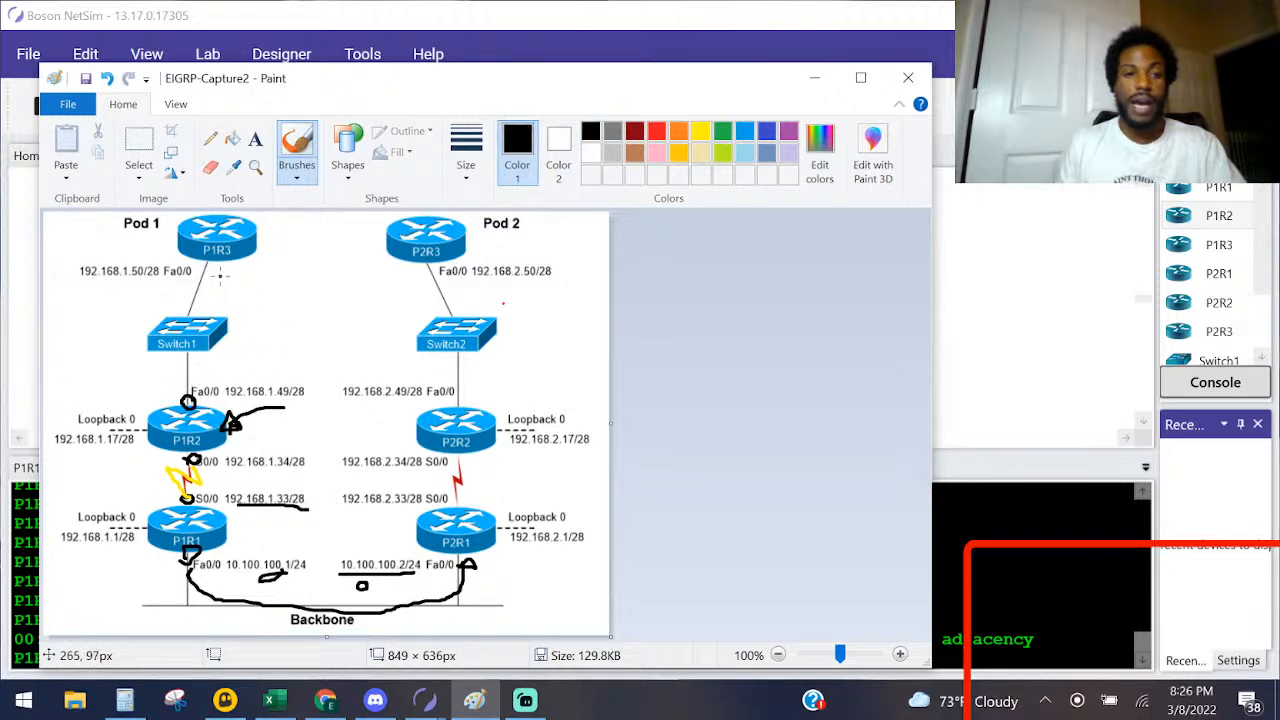
{"action": "left_click_drag", "start_coordinate": [205, 266], "coordinate": [212, 267]}
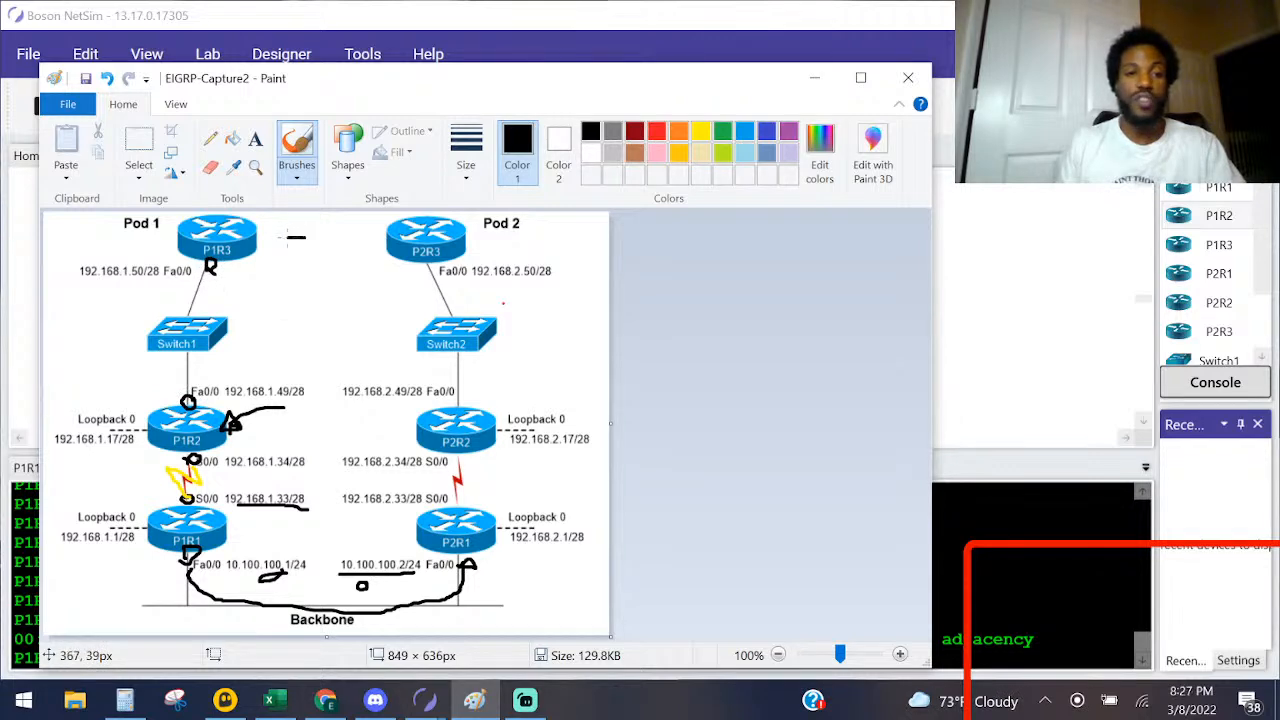
{"action": "left_click_drag", "start_coordinate": [269, 229], "coordinate": [268, 238]}
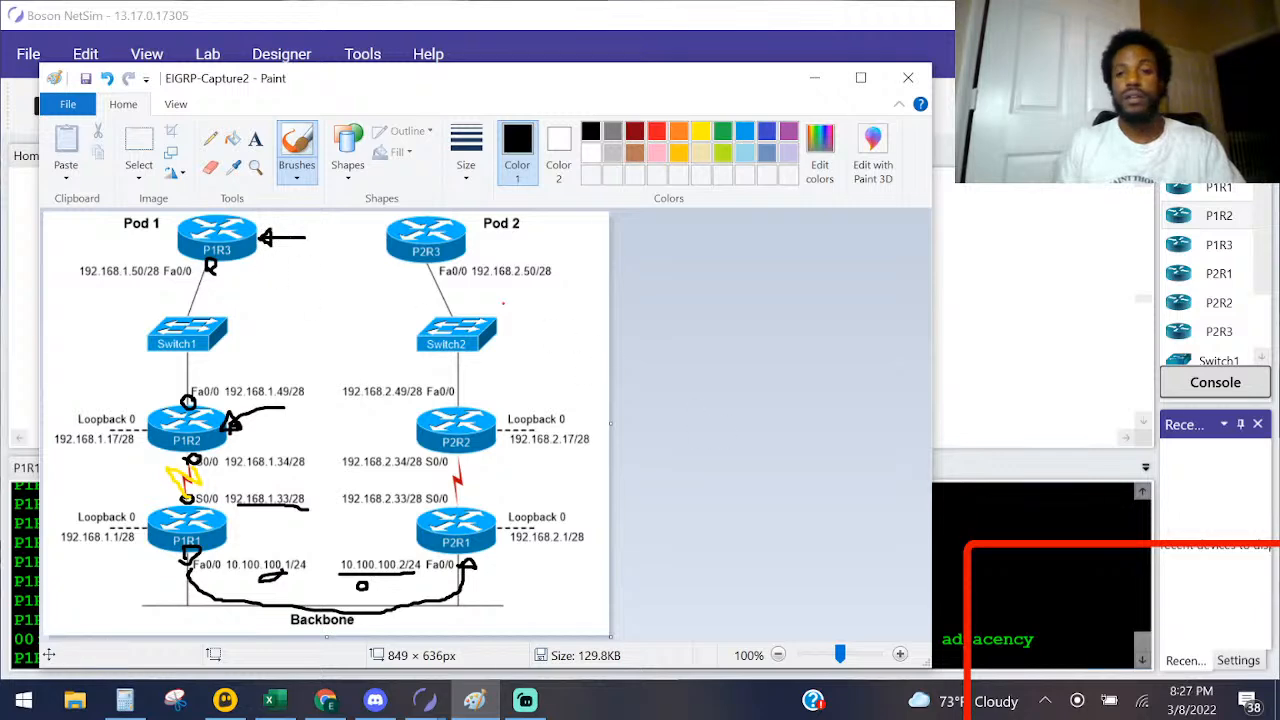
Step: Switch to NetSim, open P1R3's console and enter global configuration mode
{"action": "left_click", "coordinate": [1137, 628]}
{"action": "double_click", "coordinate": [232, 211]}
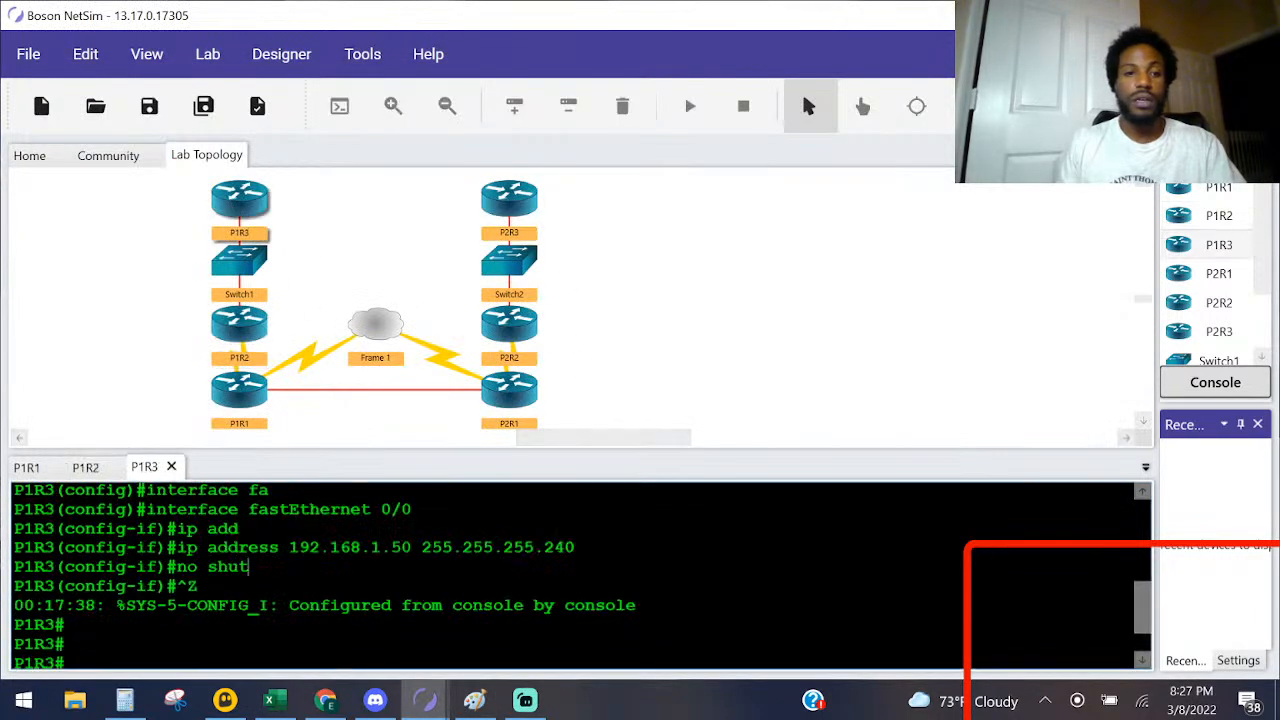
{"action": "key", "text": "Return"}
{"action": "key", "text": "Return"}
{"action": "key", "text": "Return"}
{"action": "key", "text": "Return"}
{"action": "key", "text": "Return"}
{"action": "key", "text": "Return"}
{"action": "type", "text": "conf"}
{"action": "key", "text": "Tab"}
{"action": "type", "text": "t"}
Step: Start the EIGRP routing process on P1R3 with AS number 200, checking the number in the lab instructions
{"action": "key", "text": "Tab"}
{"action": "key", "text": "Return"}
{"action": "type", "text": "router"}
{"action": "key", "text": "Tab"}
{"action": "type", "text": "ii"}
{"action": "key", "text": "Tab"}
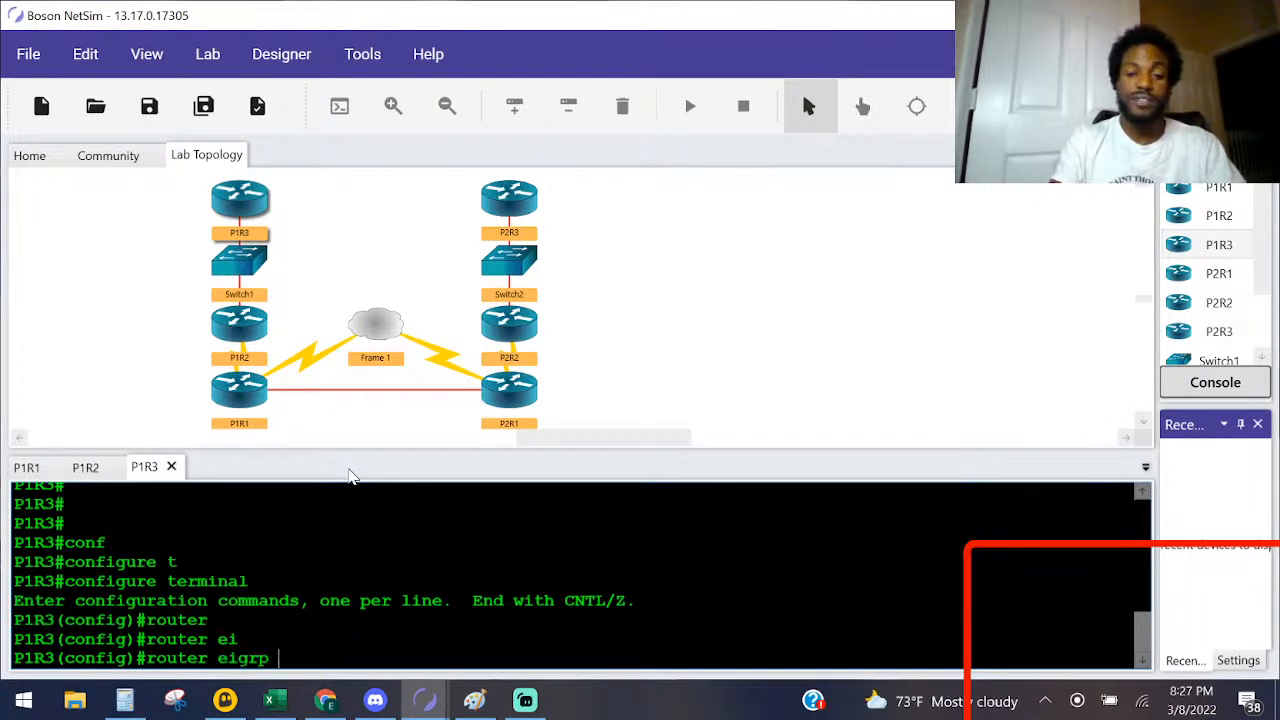
{"action": "key", "text": "alt+Tab"}
{"action": "key", "text": "Tab"}
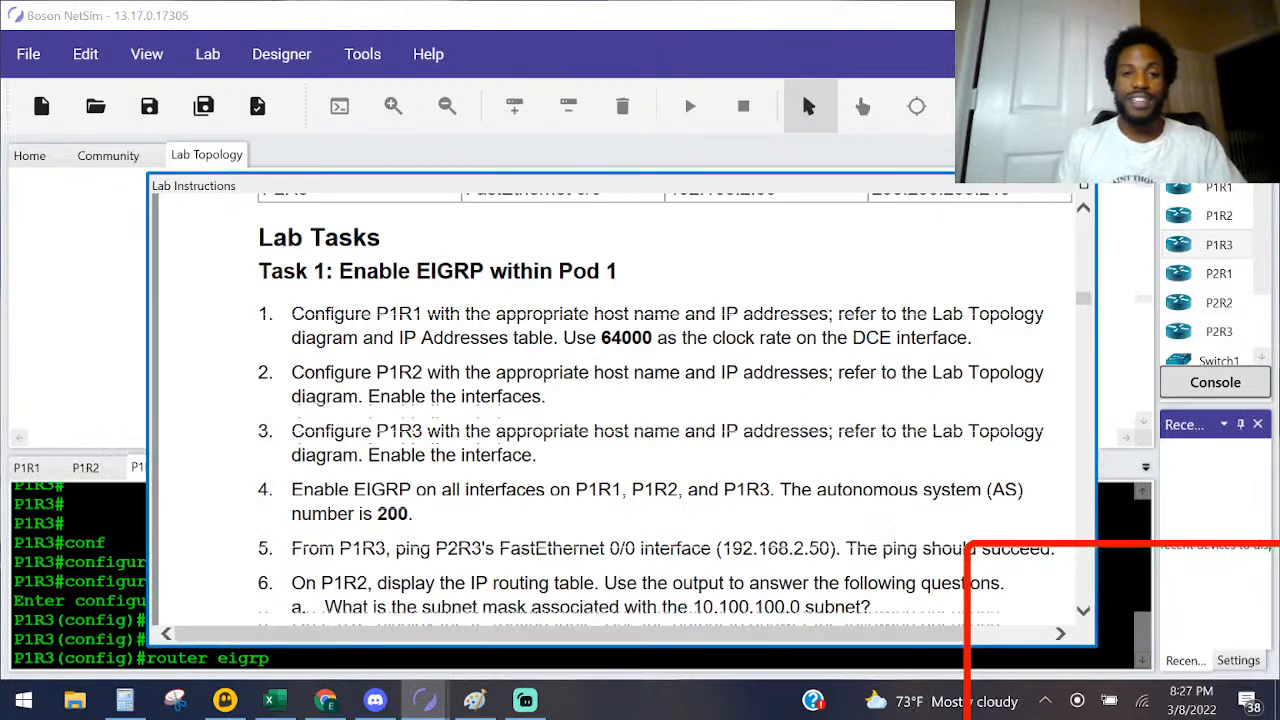
{"action": "key", "text": "alt+Tab"}
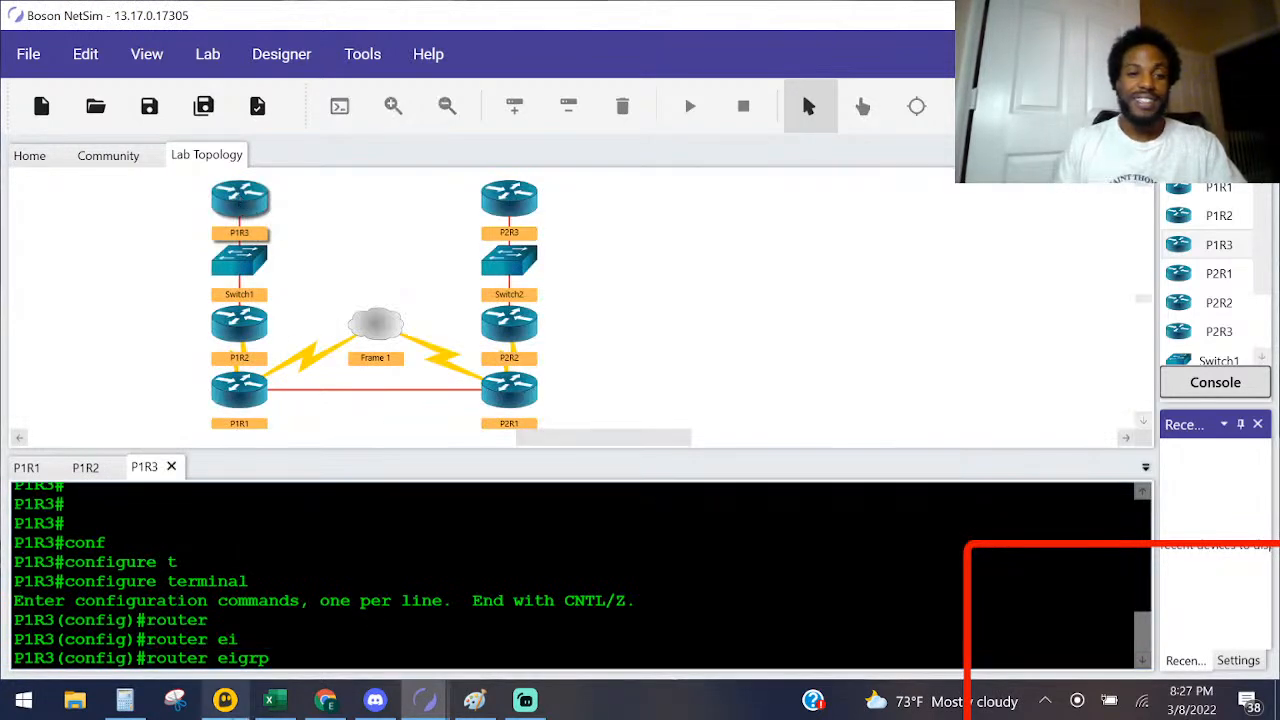
{"action": "key", "text": "Return"}
{"action": "type", "text": "200"}
{"action": "key", "text": "Return"}
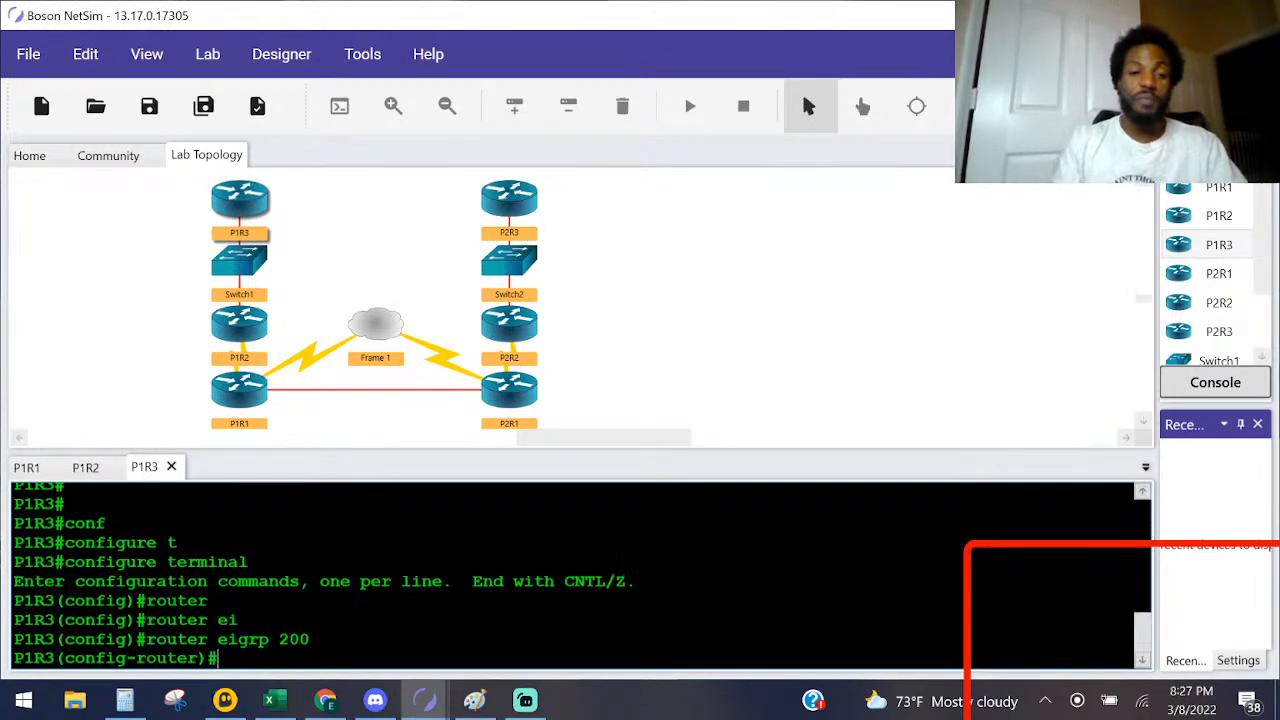
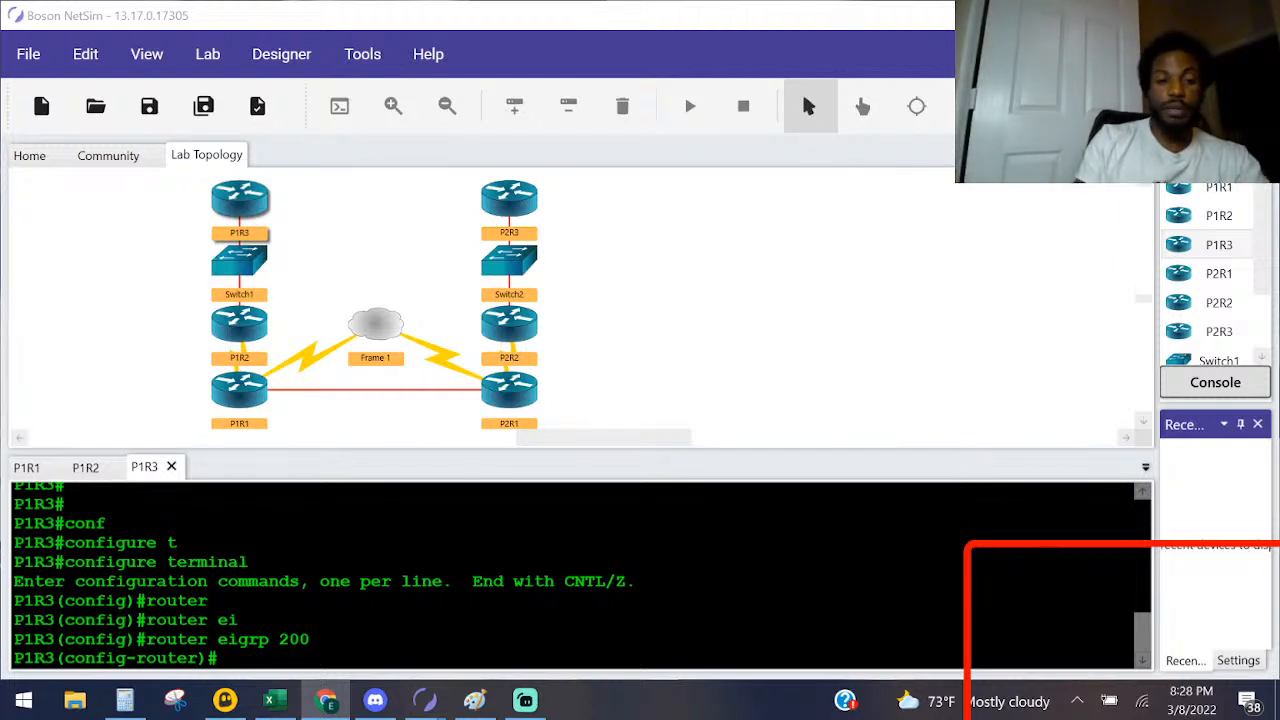
Step: Add network 192.168.1.0 to P1R3's EIGRP process and return to privileged EXEC mode
{"action": "key", "text": "alt+Tab"}
{"action": "type", "text": "net"}
{"action": "key", "text": "Tab"}
{"action": "type", "text": "192.168."}
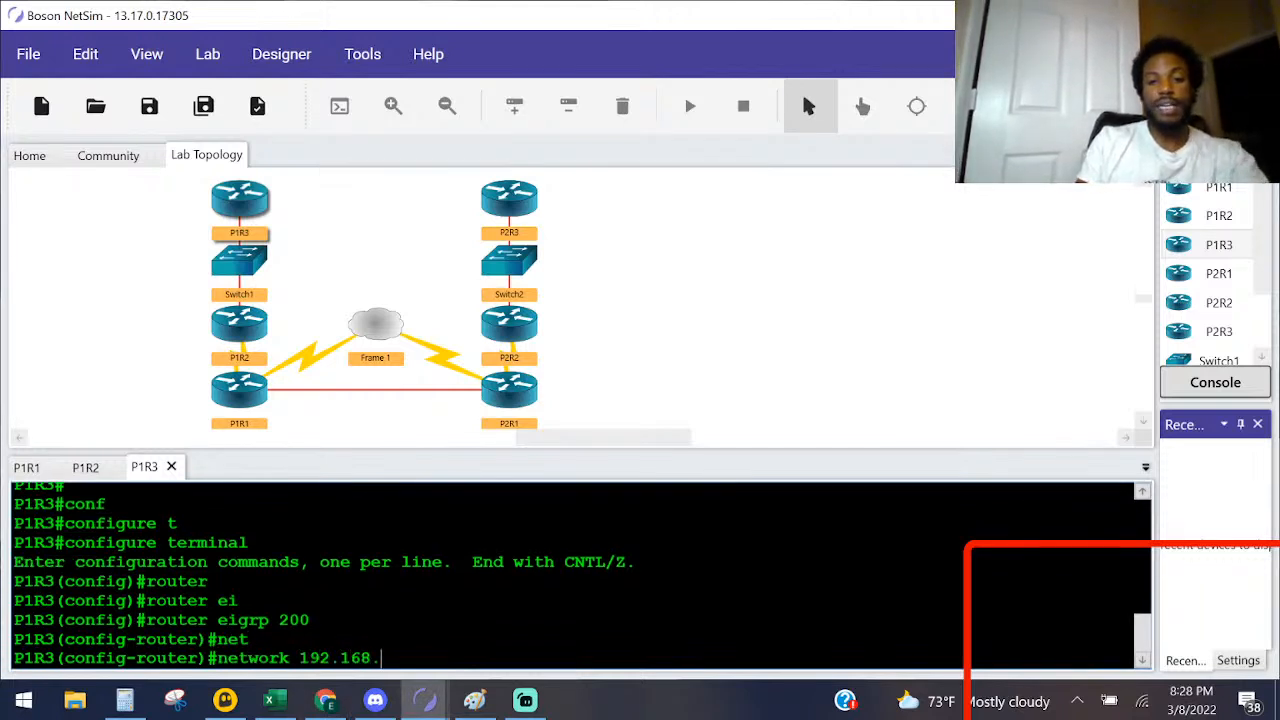
{"action": "type", "text": "1.0"}
{"action": "key", "text": "Return"}
{"action": "key", "text": "ctrl+z"}
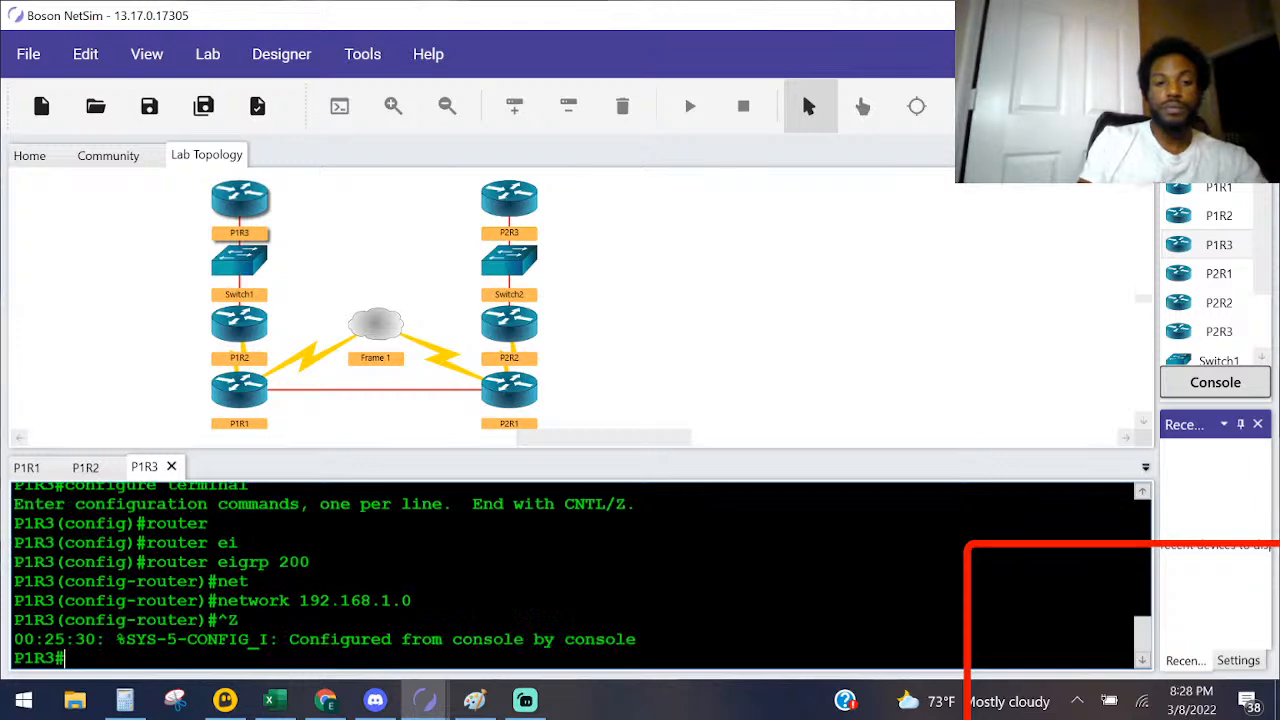
{"action": "key", "text": "Return"}
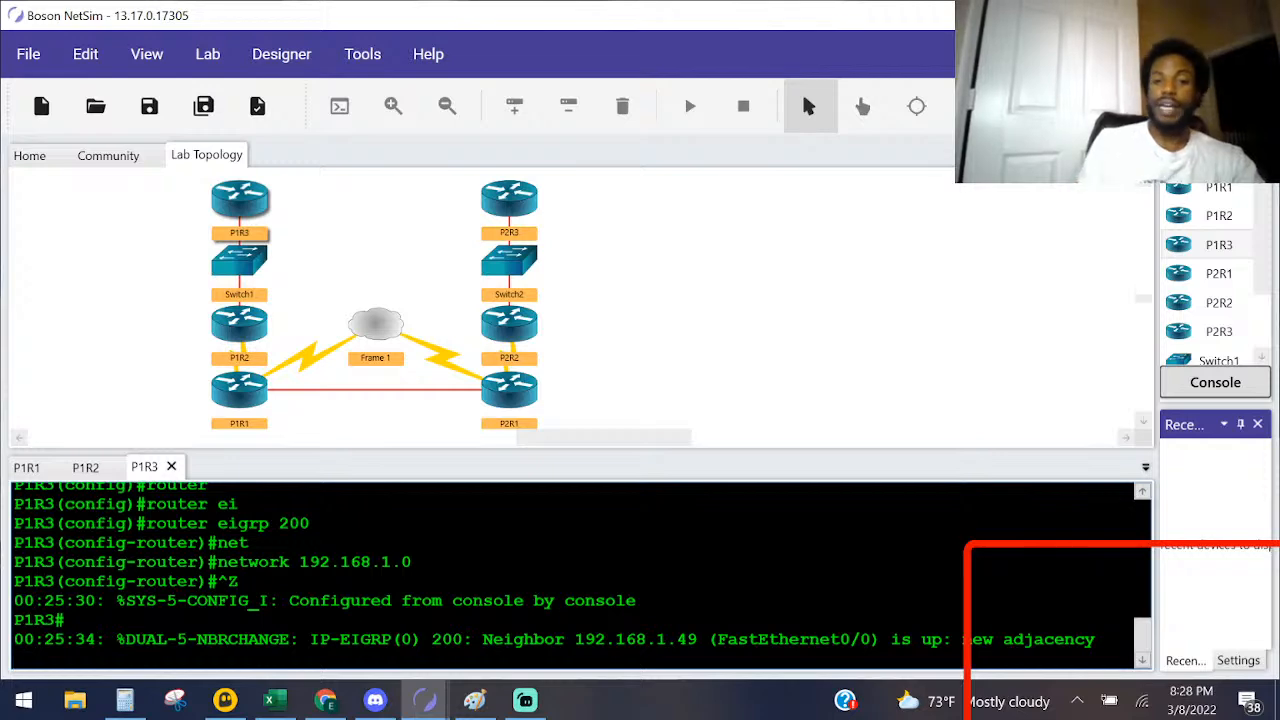
Step: Switch to Paint and mark the Fa0/0 ends of P1R2 and P1R3 in black, linking them with a green line
{"action": "left_click_drag", "start_coordinate": [698, 639], "coordinate": [625, 639]}
{"action": "key", "text": "Return"}
{"action": "key", "text": "alt+Tab"}
{"action": "key", "text": "alt+Tab"}
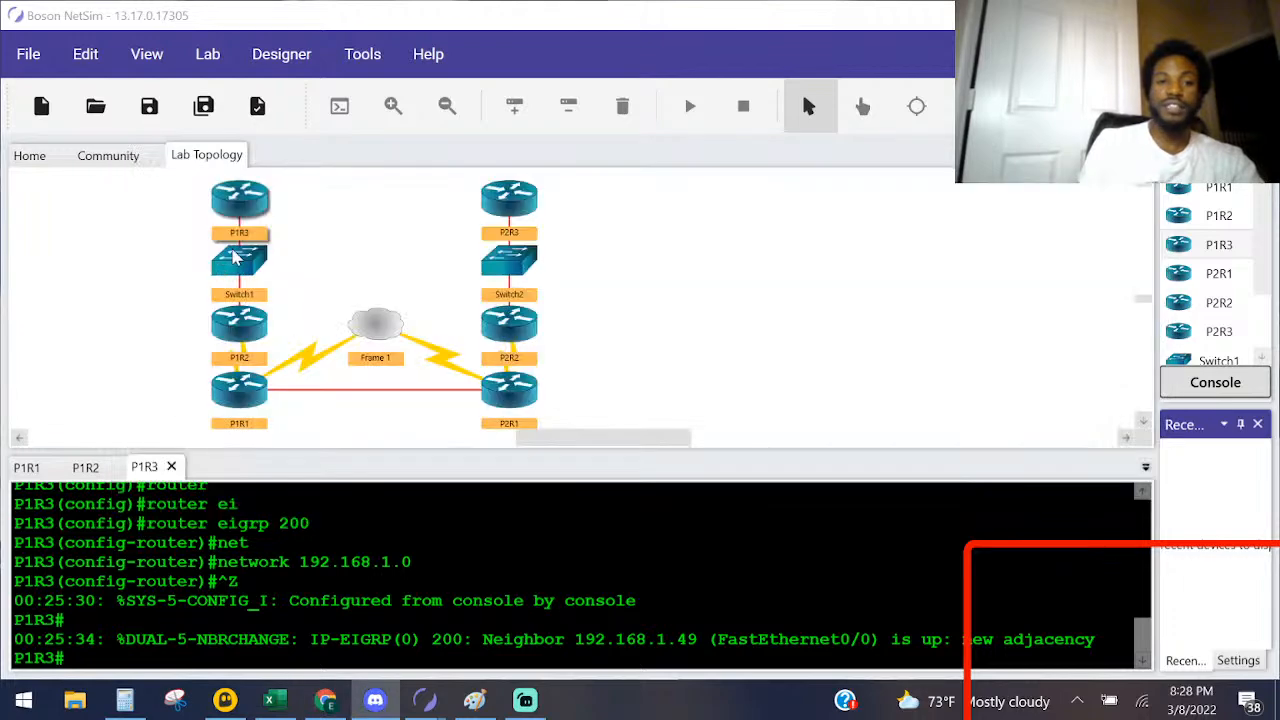
{"action": "key", "text": "alt+Tab"}
{"action": "key", "text": "alt+Tab"}
{"action": "left_click", "coordinate": [490, 440]}
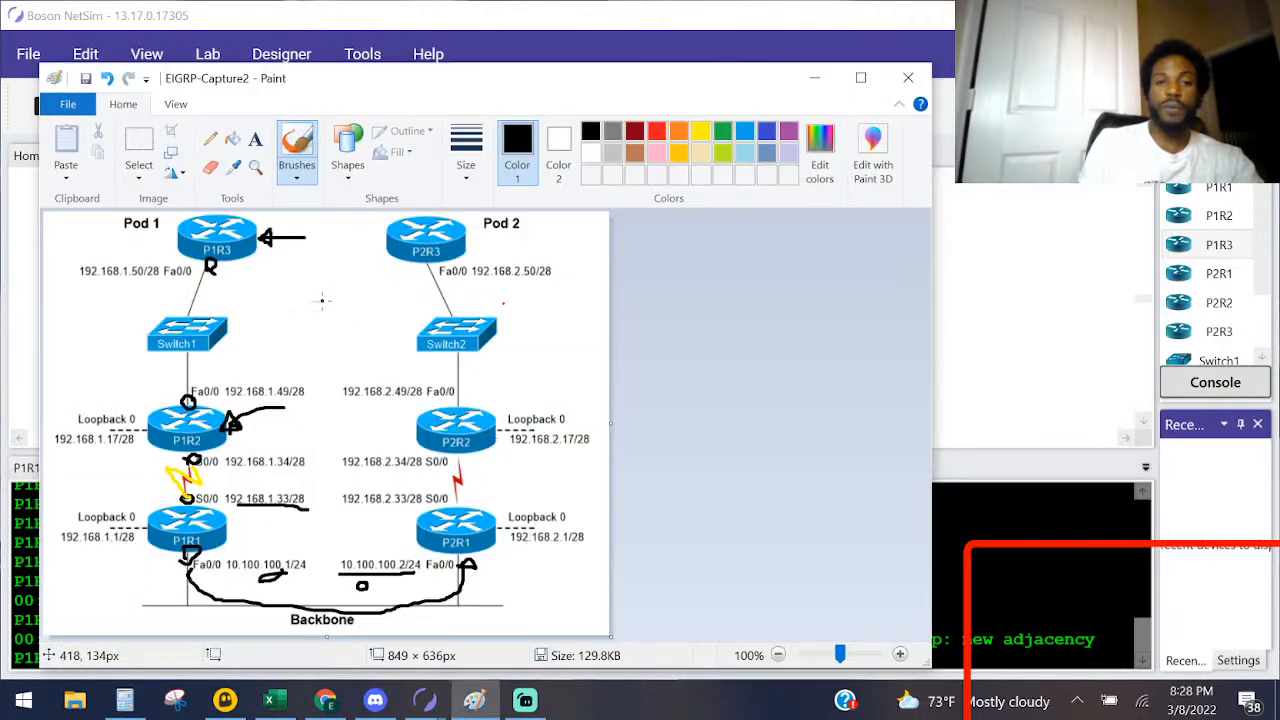
{"action": "mouse_move", "coordinate": [310, 384]}
{"action": "left_mouse_down"}
{"action": "mouse_move", "coordinate": [280, 370]}
{"action": "mouse_move", "coordinate": [206, 373]}
{"action": "mouse_move", "coordinate": [190, 398]}
{"action": "mouse_move", "coordinate": [312, 411]}
{"action": "mouse_move", "coordinate": [328, 396]}
{"action": "mouse_move", "coordinate": [316, 381]}
{"action": "left_mouse_up"}
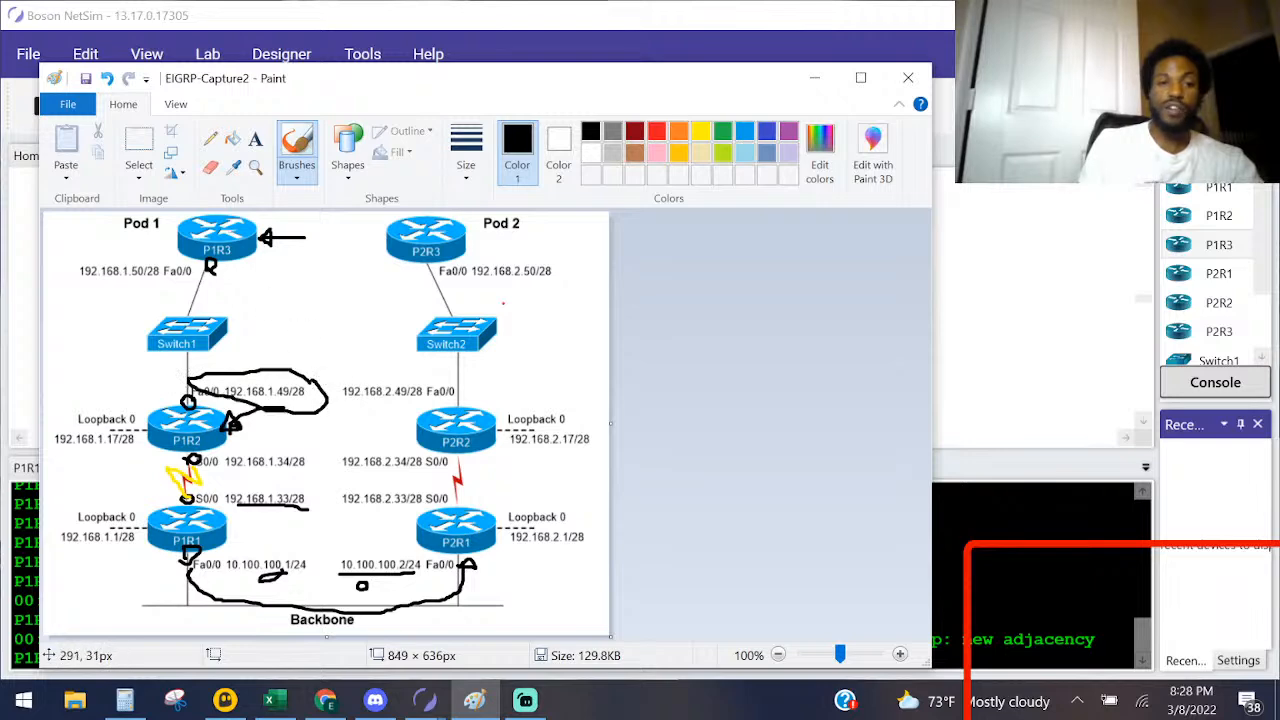
{"action": "mouse_move", "coordinate": [268, 272]}
{"action": "left_mouse_down"}
{"action": "mouse_move", "coordinate": [242, 269]}
{"action": "mouse_move", "coordinate": [236, 283]}
{"action": "left_mouse_up"}
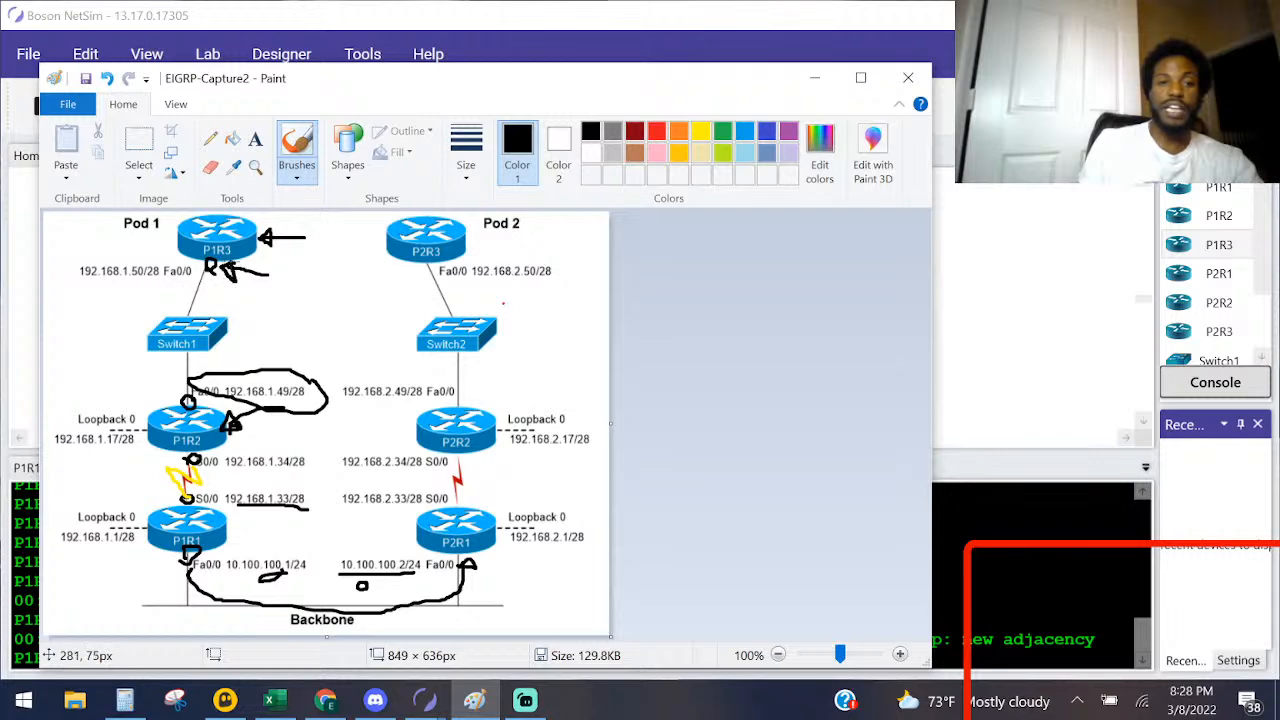
{"action": "left_click", "coordinate": [656, 132]}
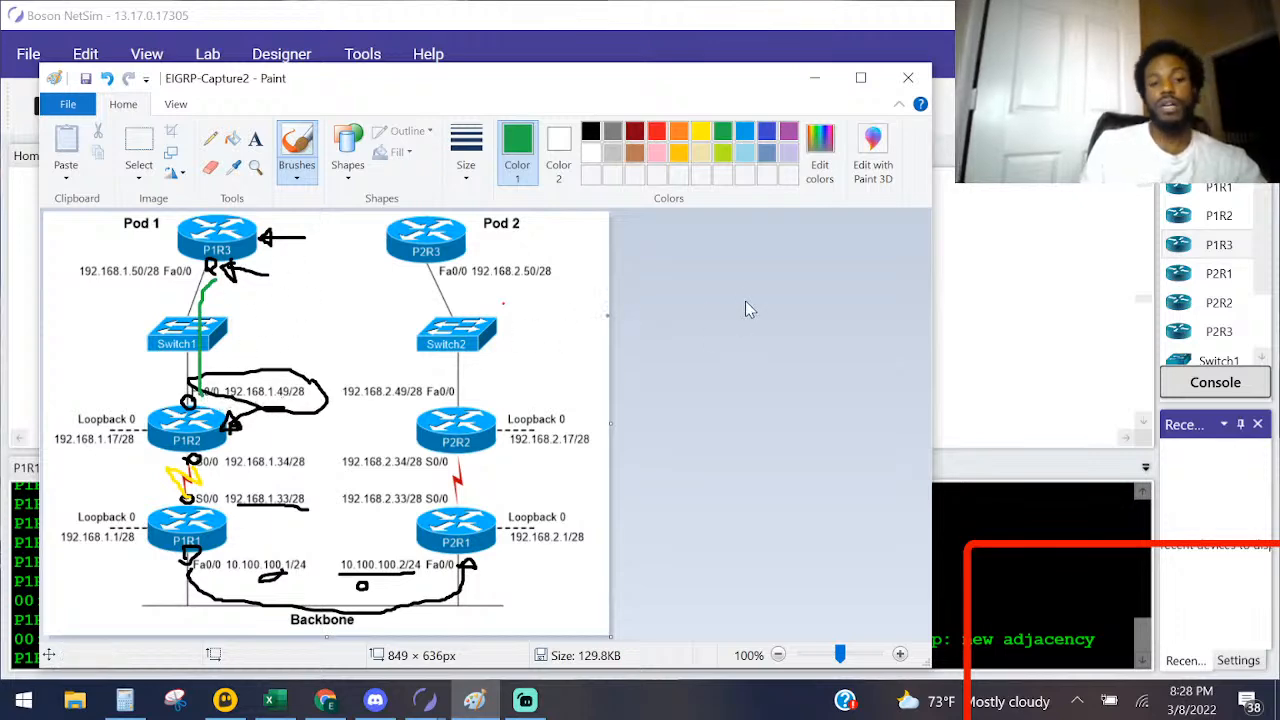
Step: Undo all the freehand annotations on the topology diagram
{"action": "key", "text": "ctrl+z"}
{"action": "key", "text": "ctrl+z"}
{"action": "key", "text": "ctrl+z"}
{"action": "key", "text": "ctrl+z"}
{"action": "key", "text": "ctrl+z"}
{"action": "key", "text": "ctrl+z"}
{"action": "key", "text": "ctrl+z"}
{"action": "key", "text": "ctrl+z"}
{"action": "key", "text": "ctrl+z"}
{"action": "key", "text": "ctrl+z"}
{"action": "key", "text": "ctrl+z"}
{"action": "key", "text": "ctrl+z"}
{"action": "key", "text": "ctrl+z"}
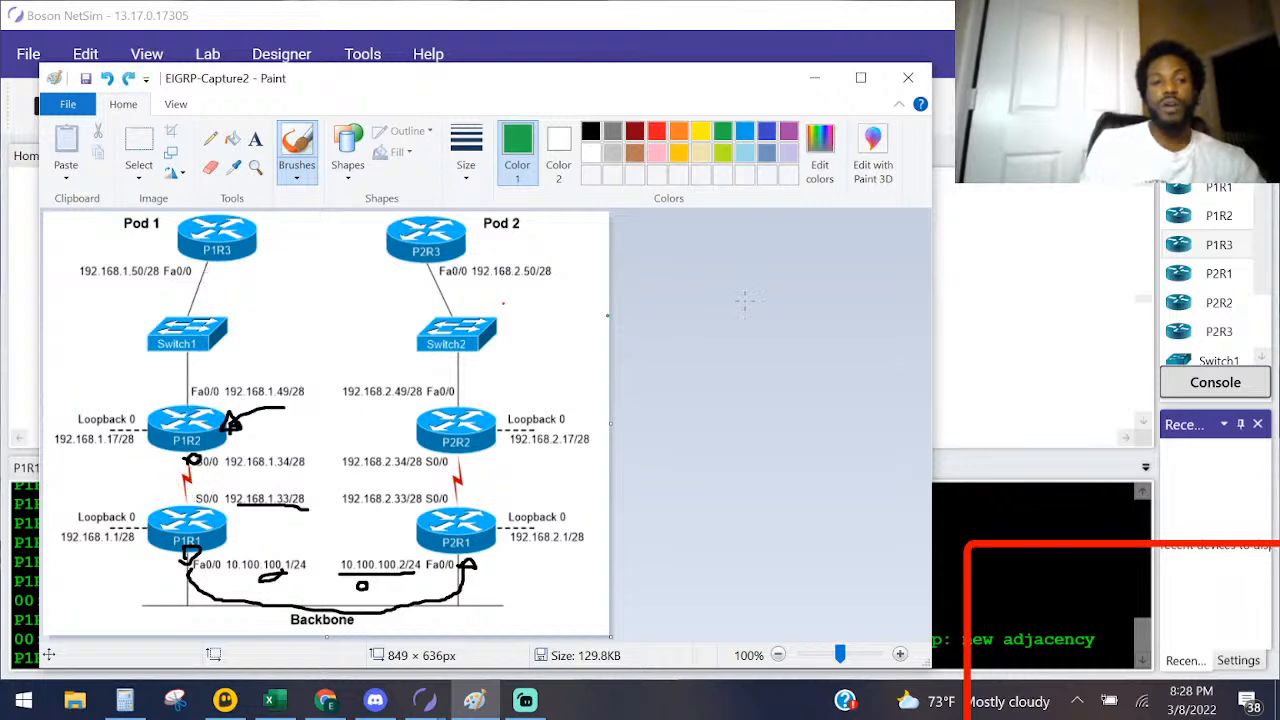
{"action": "key", "text": "ctrl+z"}
{"action": "key", "text": "ctrl+z"}
{"action": "key", "text": "ctrl+z"}
{"action": "key", "text": "ctrl+z"}
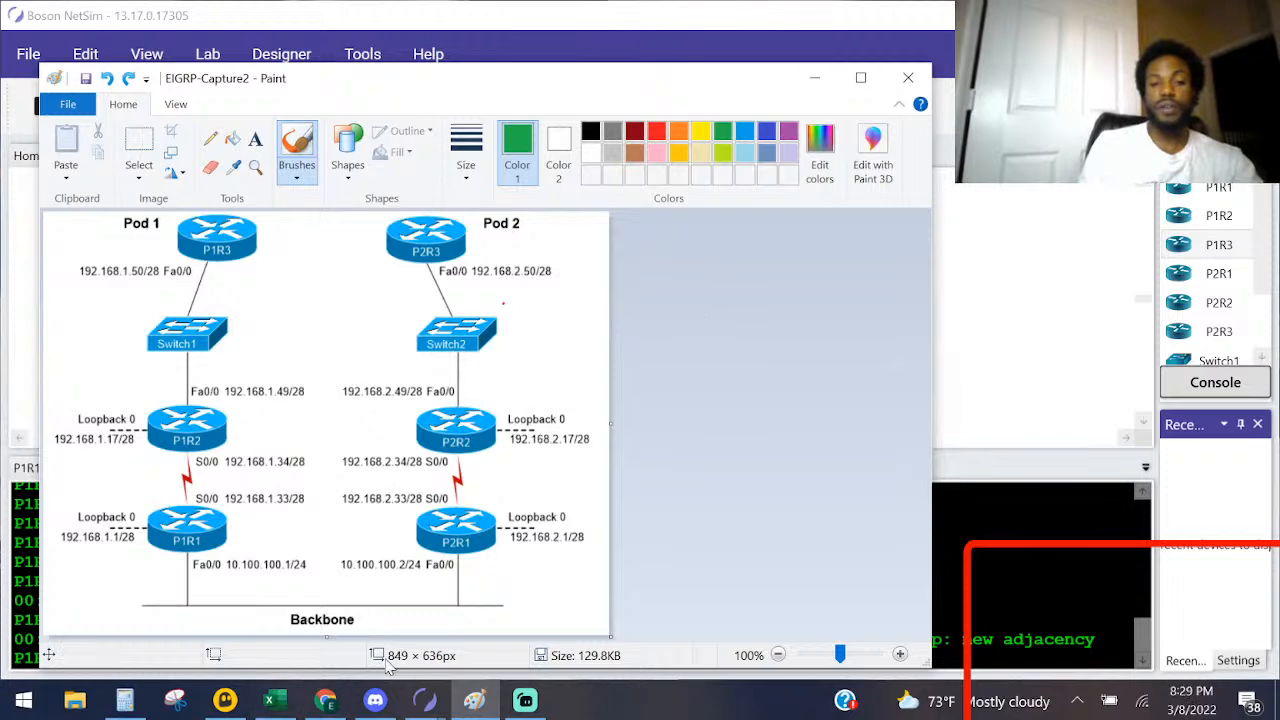
Step: Read the ping step of Task 1 in the lab instructions and return to the Paint diagram
{"action": "left_click", "coordinate": [430, 700]}
{"action": "left_click", "coordinate": [533, 615]}
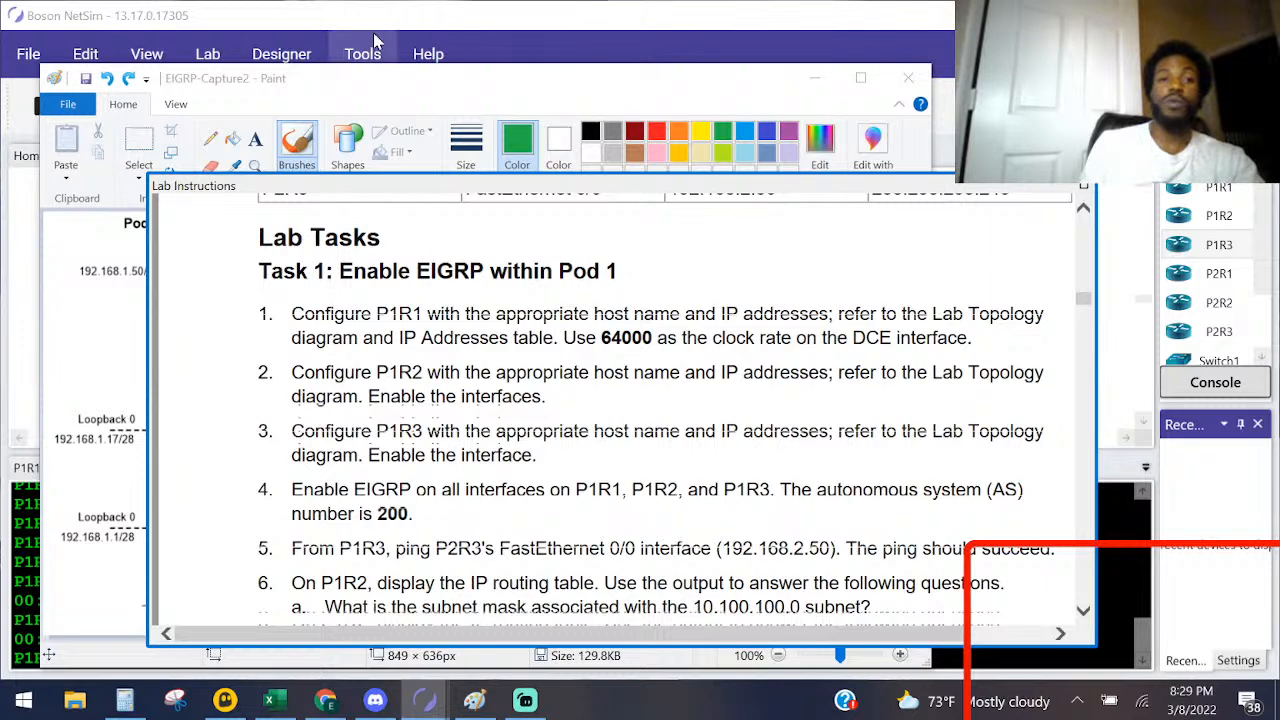
{"action": "left_click", "coordinate": [432, 82]}
{"action": "mouse_move", "coordinate": [199, 269]}
{"action": "left_mouse_down"}
{"action": "mouse_move", "coordinate": [272, 274]}
{"action": "mouse_move", "coordinate": [248, 224]}
{"action": "left_mouse_up"}
{"action": "key", "text": "ctrl+z"}
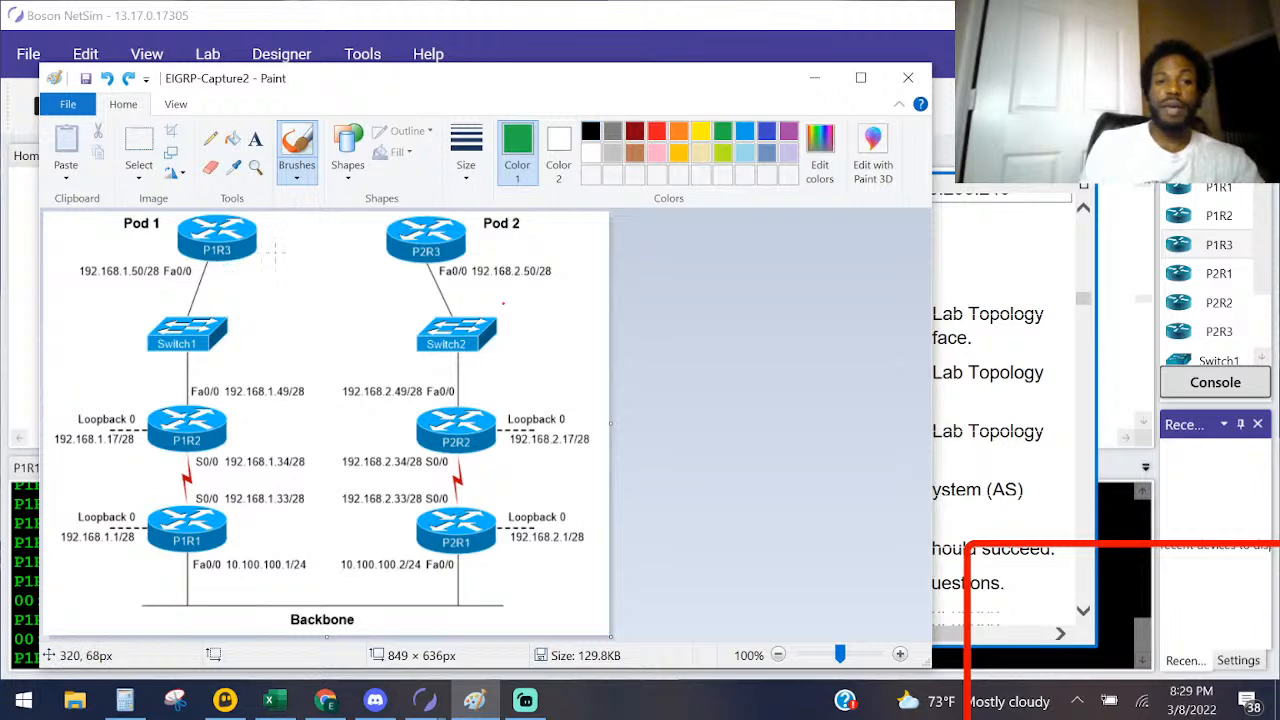
Step: Underline P2R3's Fa0/0 address in black and draw a black path arrow to it from P1R3 through both pods, rechecking the instructions
{"action": "left_click", "coordinate": [591, 134]}
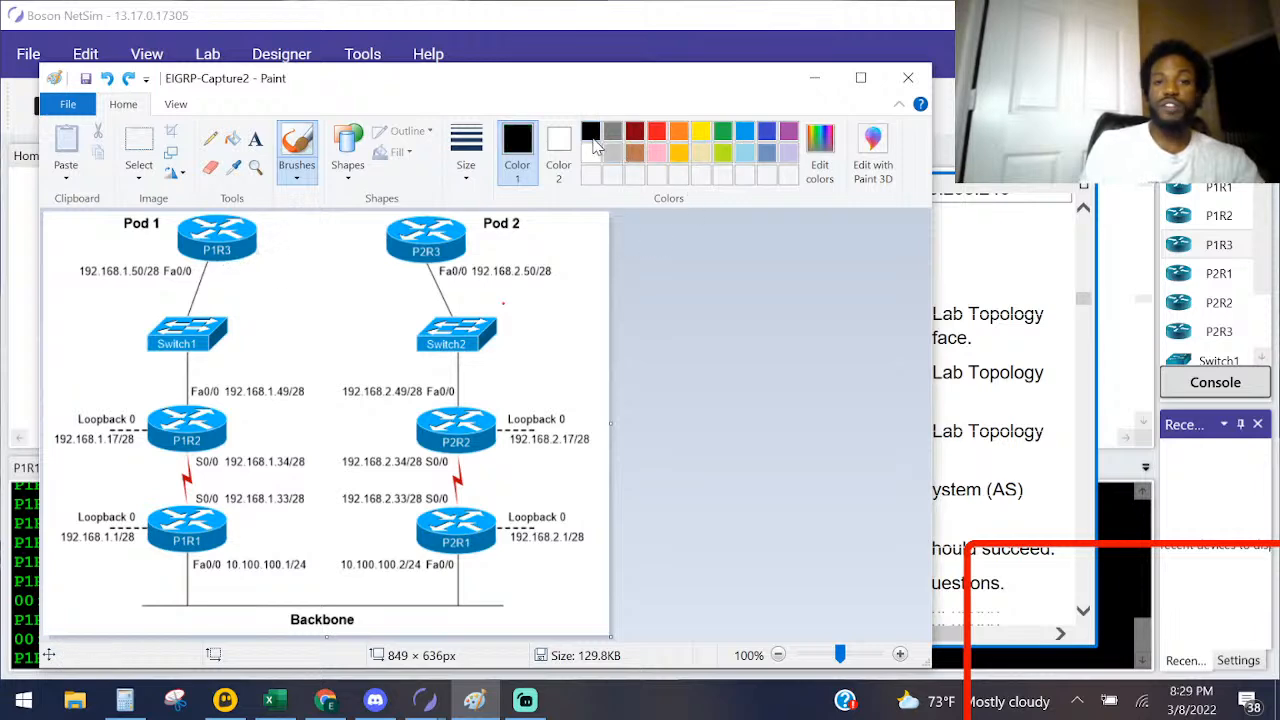
{"action": "left_click_drag", "start_coordinate": [447, 283], "coordinate": [567, 283]}
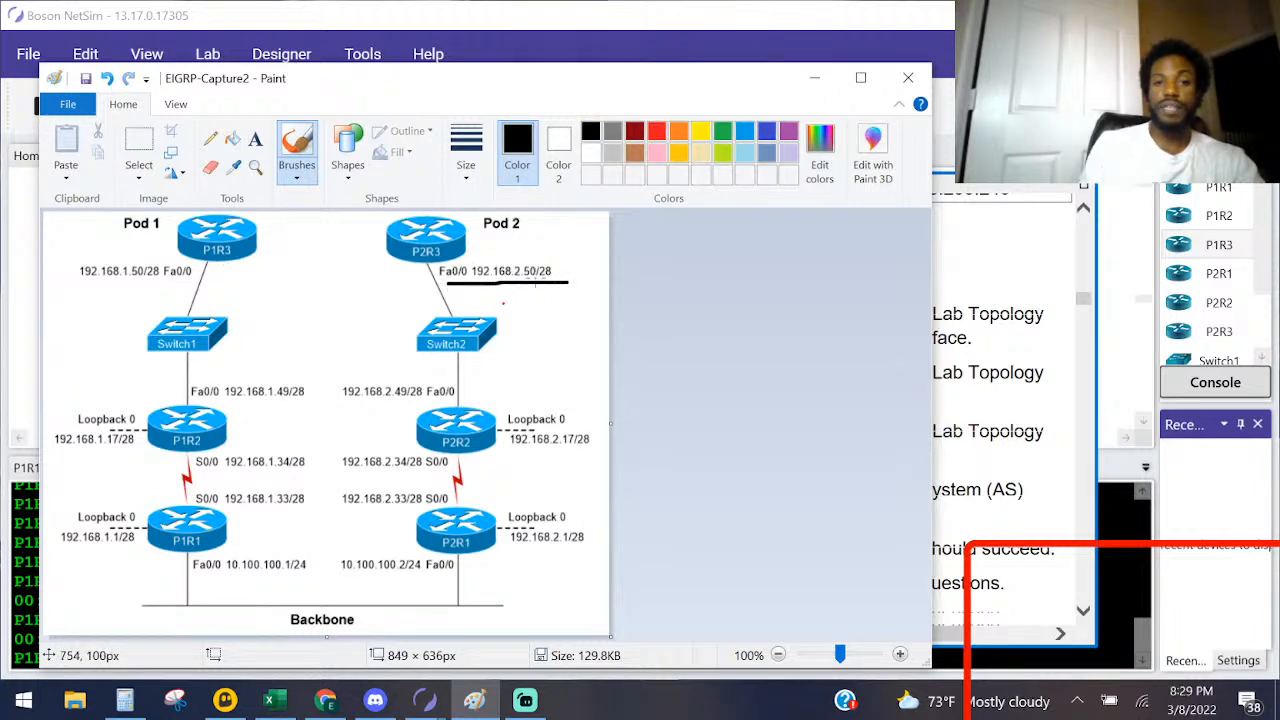
{"action": "mouse_move", "coordinate": [223, 267]}
{"action": "left_mouse_down"}
{"action": "mouse_move", "coordinate": [210, 467]}
{"action": "mouse_move", "coordinate": [251, 561]}
{"action": "mouse_move", "coordinate": [400, 568]}
{"action": "mouse_move", "coordinate": [495, 455]}
{"action": "mouse_move", "coordinate": [462, 277]}
{"action": "mouse_move", "coordinate": [440, 289]}
{"action": "mouse_move", "coordinate": [472, 287]}
{"action": "mouse_move", "coordinate": [430, 292]}
{"action": "mouse_move", "coordinate": [458, 256]}
{"action": "left_mouse_up"}
{"action": "key", "text": "alt+Tab"}
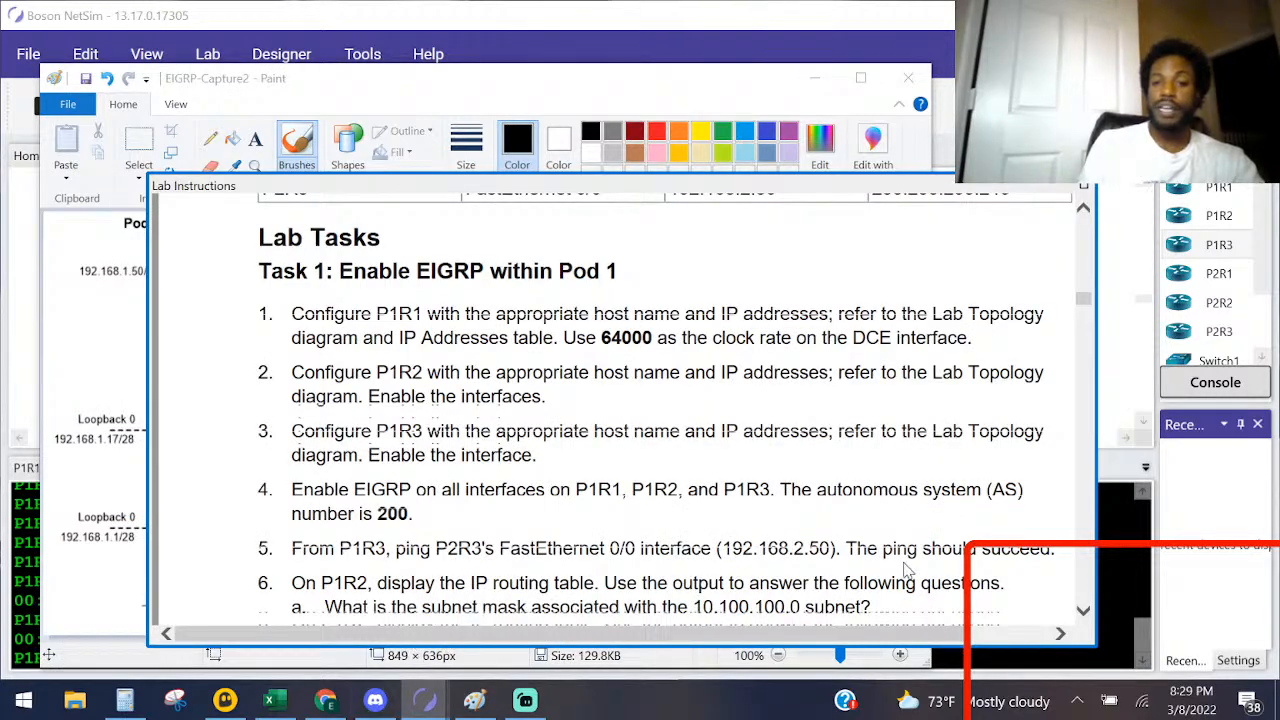
{"action": "left_click", "coordinate": [618, 73]}
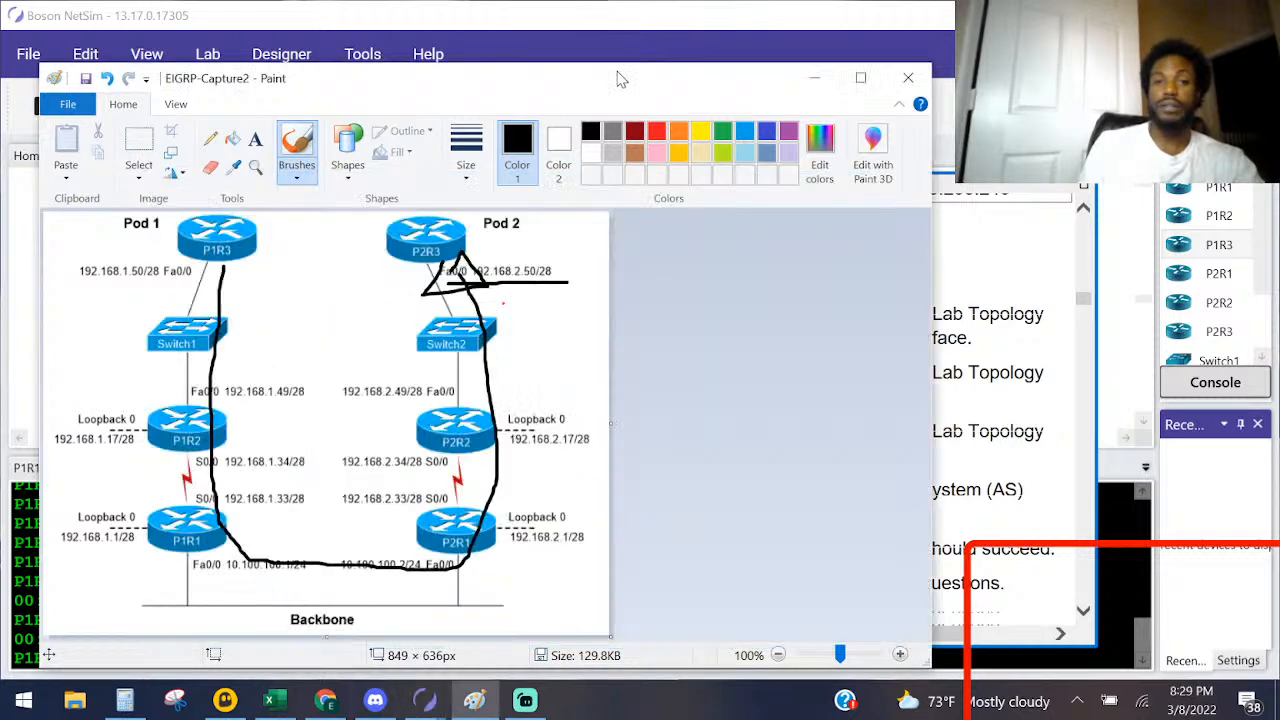
Step: Start a ping command in P1R3's NetSim console and look up P2R3's Fa0/0 address on the Paint diagram
{"action": "left_click", "coordinate": [600, 4]}
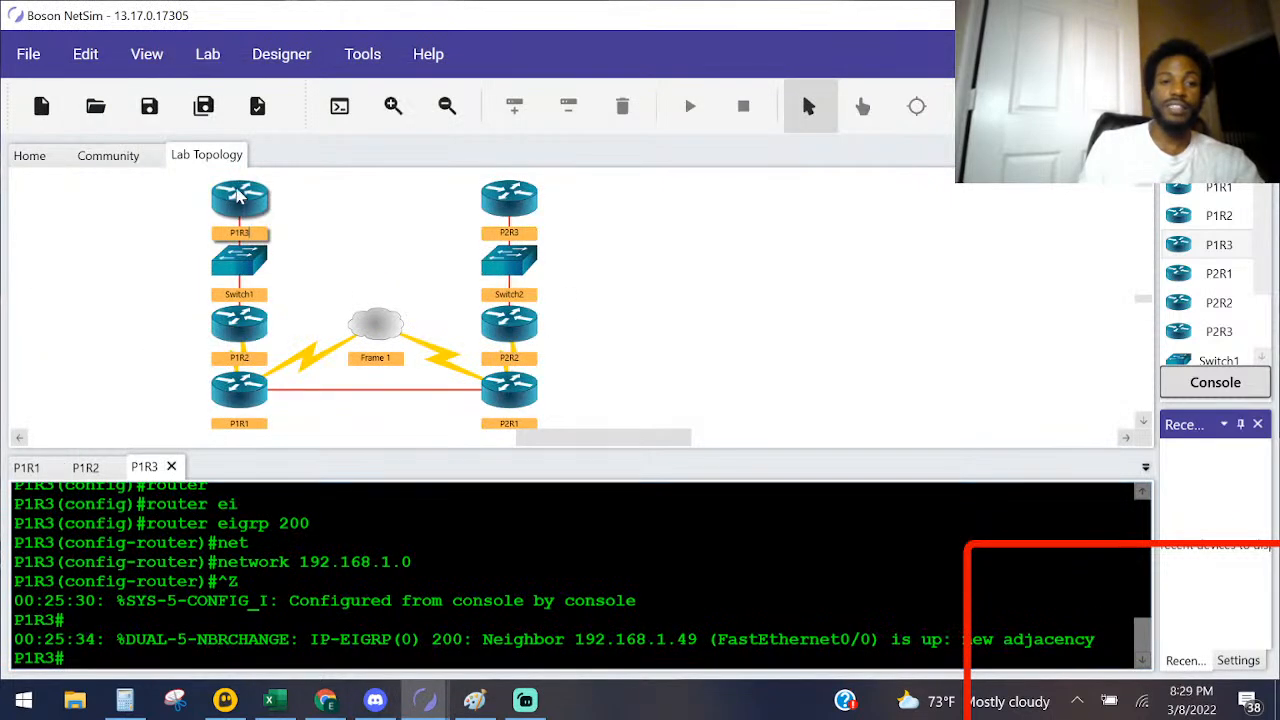
{"action": "type", "text": "ping"}
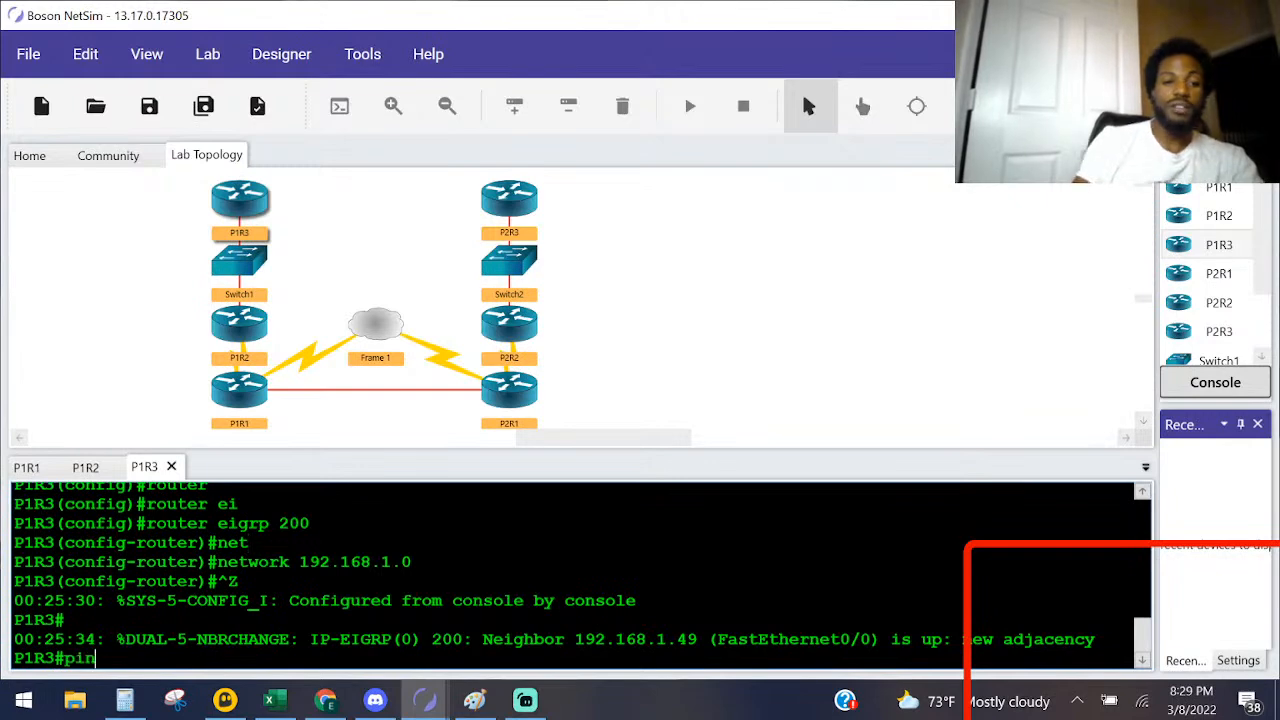
{"action": "key", "text": "Return"}
{"action": "type", "text": "192.168."}
{"action": "key", "text": "alt+Tab"}
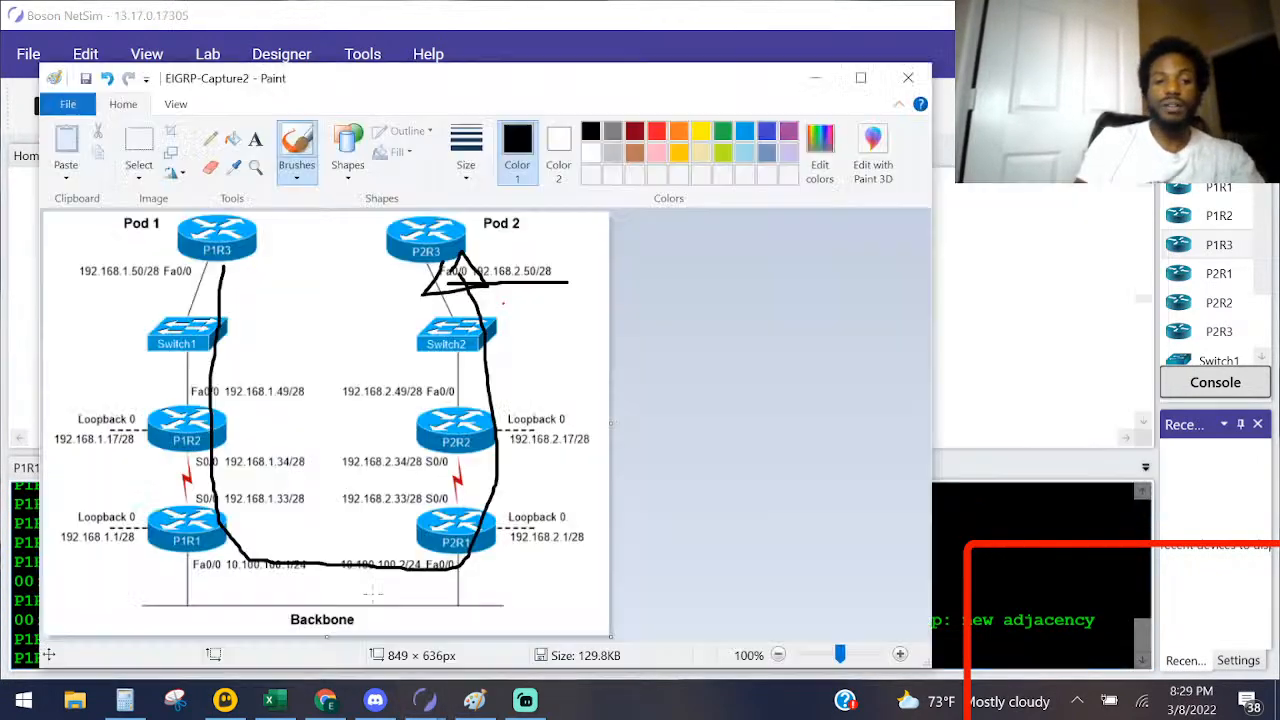
{"action": "key", "text": "alt+Tab"}
{"action": "key", "text": "alt+Tab"}
{"action": "key", "text": "alt+Tab"}
{"action": "key", "text": "alt+Tab"}
{"action": "key", "text": "alt+Tab"}
{"action": "key", "text": "alt+Tab"}
{"action": "key", "text": "alt+Tab"}
{"action": "key", "text": "alt+Tab"}
{"action": "key", "text": "alt+Tab"}
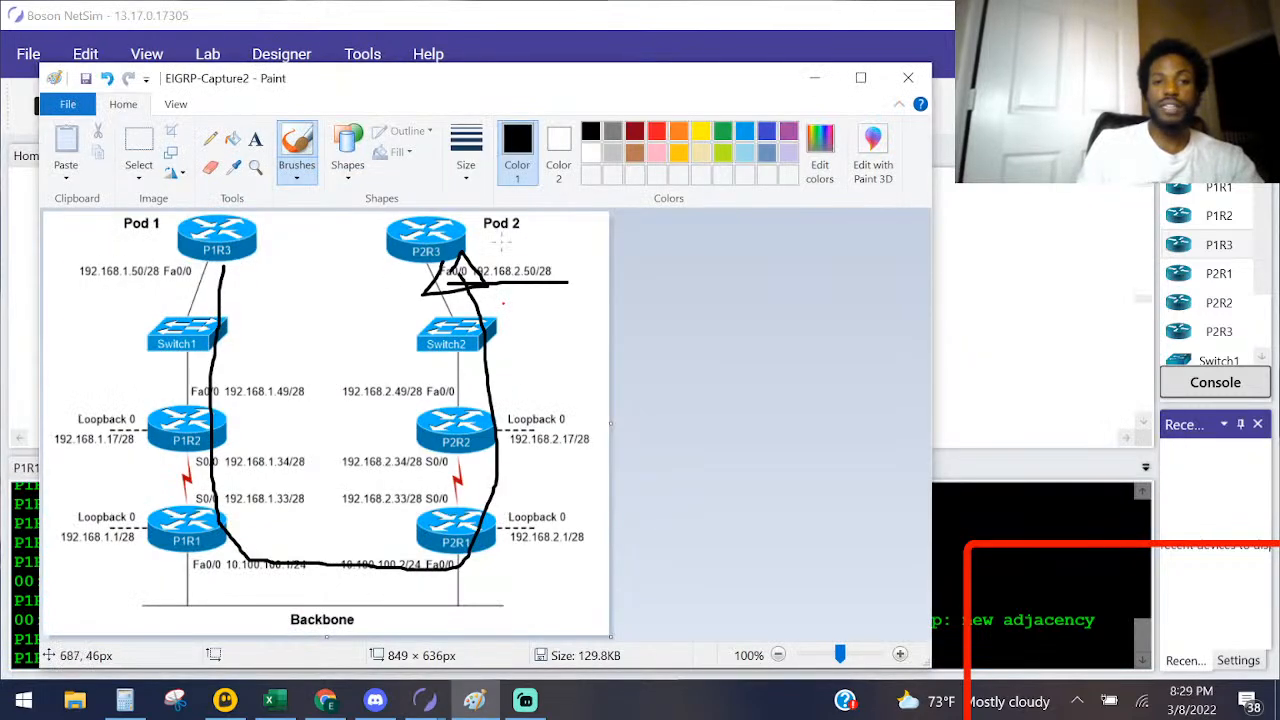
{"action": "mouse_move", "coordinate": [558, 280]}
{"action": "left_mouse_down"}
{"action": "mouse_move", "coordinate": [514, 242]}
{"action": "mouse_move", "coordinate": [385, 278]}
{"action": "mouse_move", "coordinate": [470, 290]}
{"action": "left_mouse_up"}
{"action": "key", "text": "alt+Tab"}
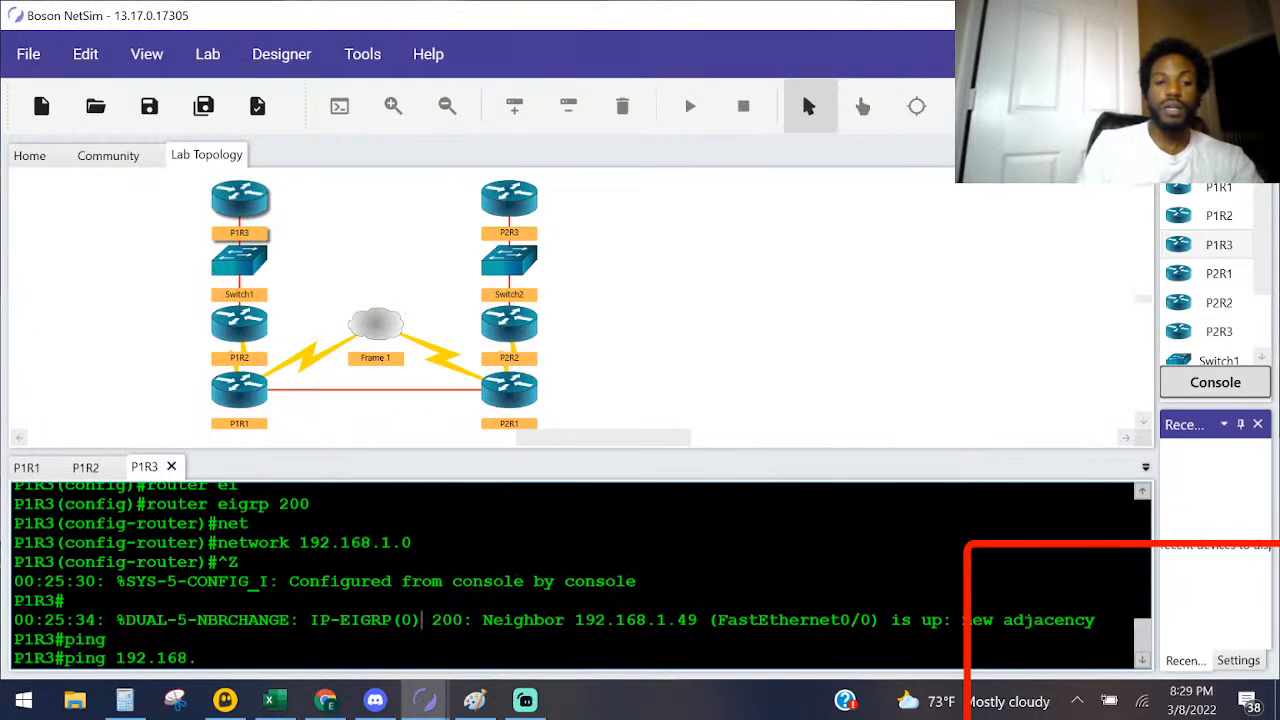
Step: Complete and run the ping from P1R3 to 192.168.2.50 and highlight the echo replies
{"action": "type", "text": "2.50"}
{"action": "key", "text": "Return"}
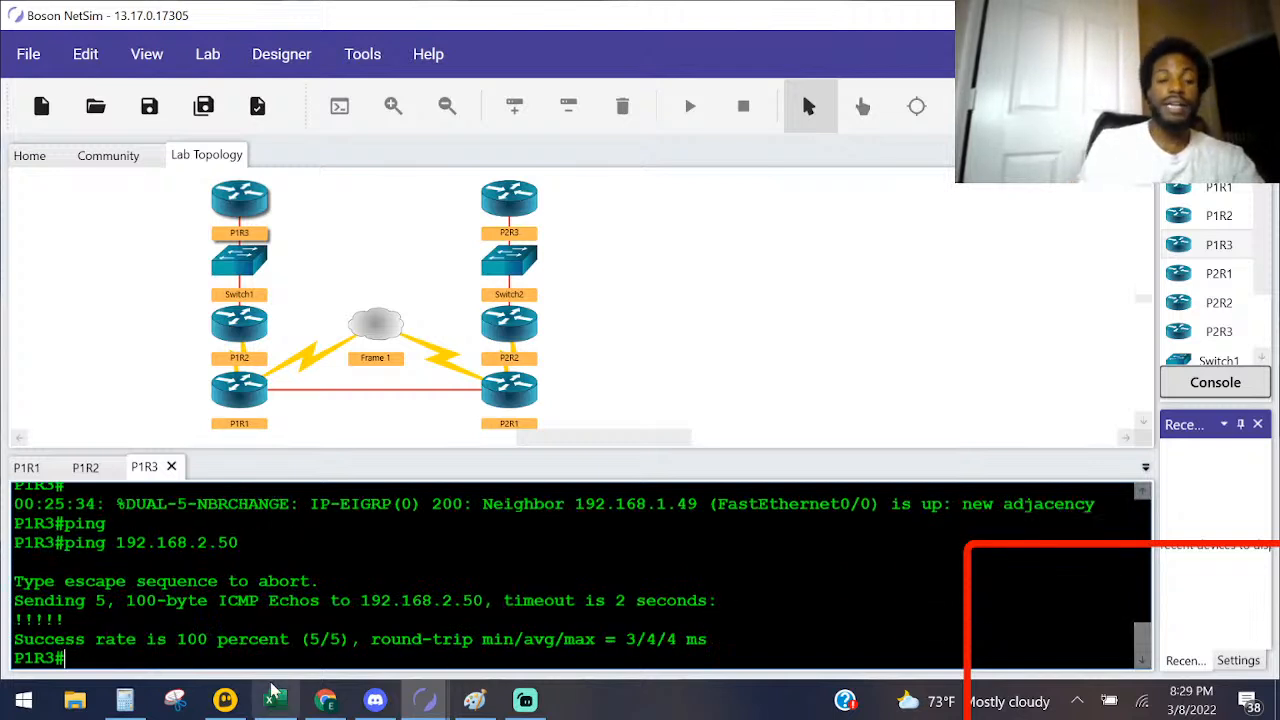
{"action": "left_click_drag", "start_coordinate": [64, 619], "coordinate": [8, 622]}
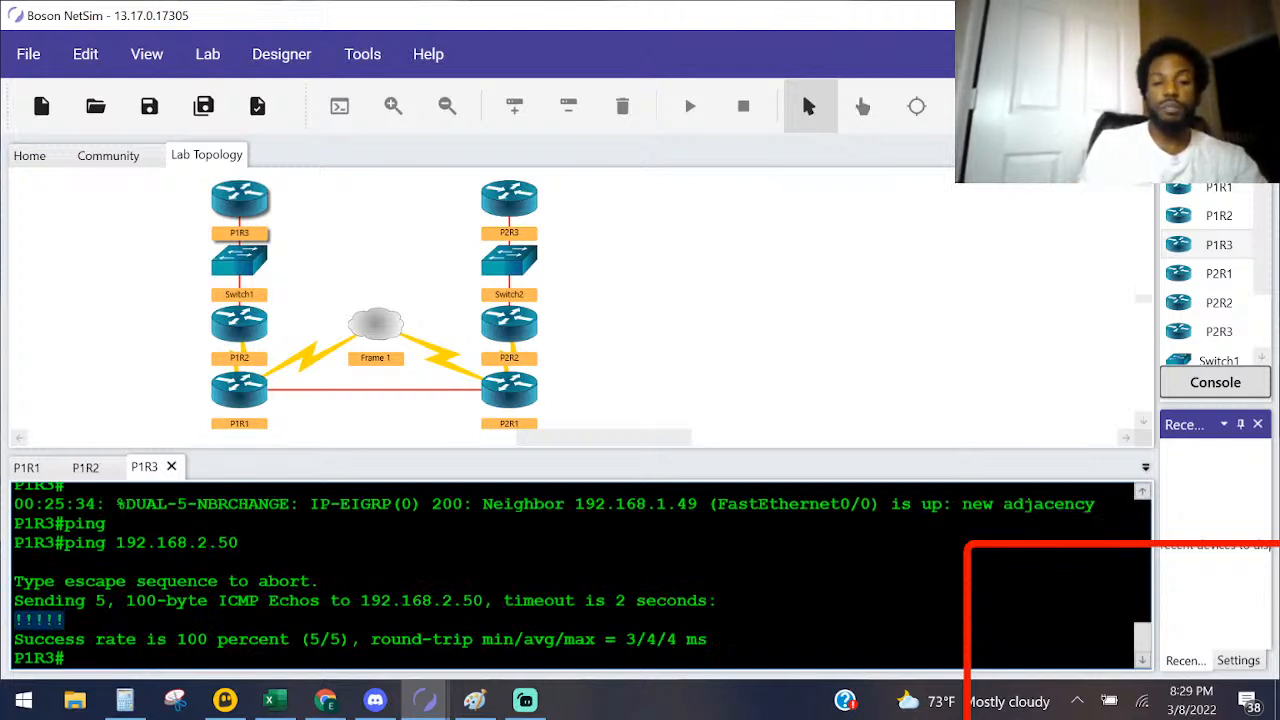
{"action": "left_click", "coordinate": [33, 637]}
{"action": "key", "text": "Return"}
{"action": "key", "text": "Return"}
{"action": "key", "text": "Return"}
Step: Open the lab instructions and read the Task 1 questions about P1R2's IP routing table
{"action": "key", "text": "alt+Tab"}
{"action": "key", "text": "alt+Tab"}
{"action": "key", "text": "alt+Tab"}
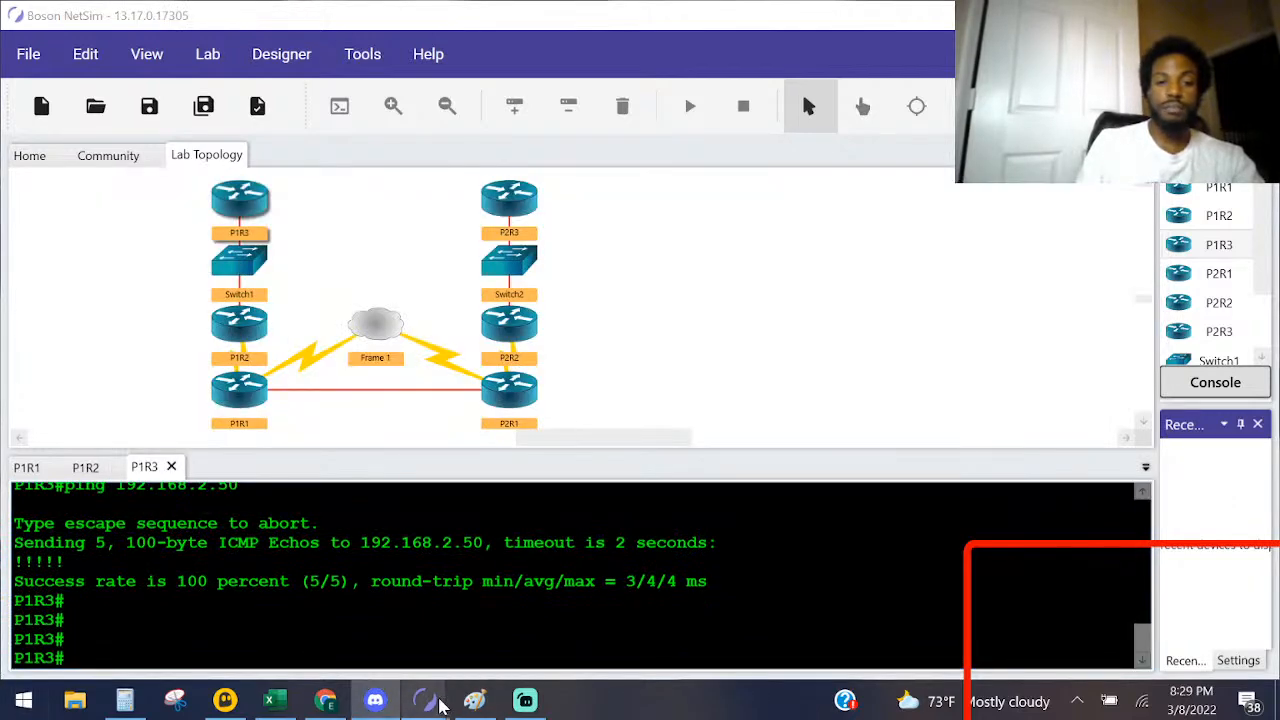
{"action": "mouse_move", "coordinate": [424, 700]}
{"action": "left_click", "coordinate": [530, 610]}
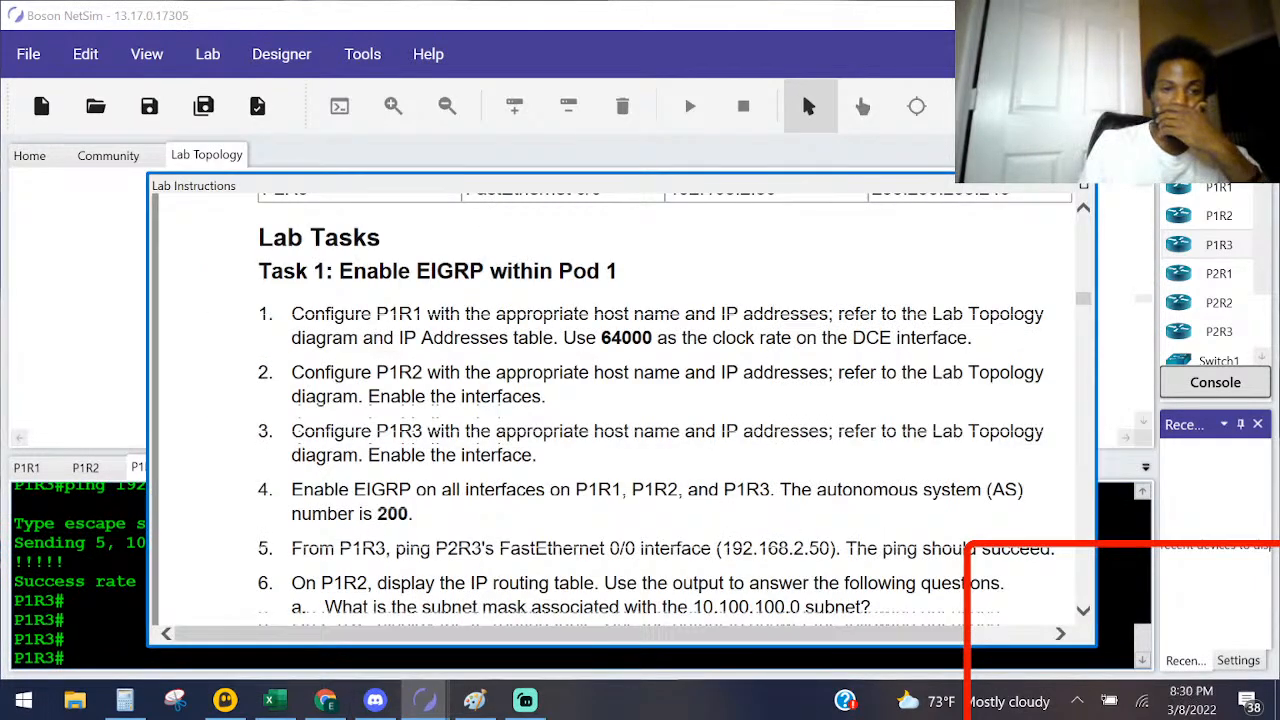
{"action": "scroll", "coordinate": [316, 540], "scroll_direction": "down", "scroll_amount": 1}
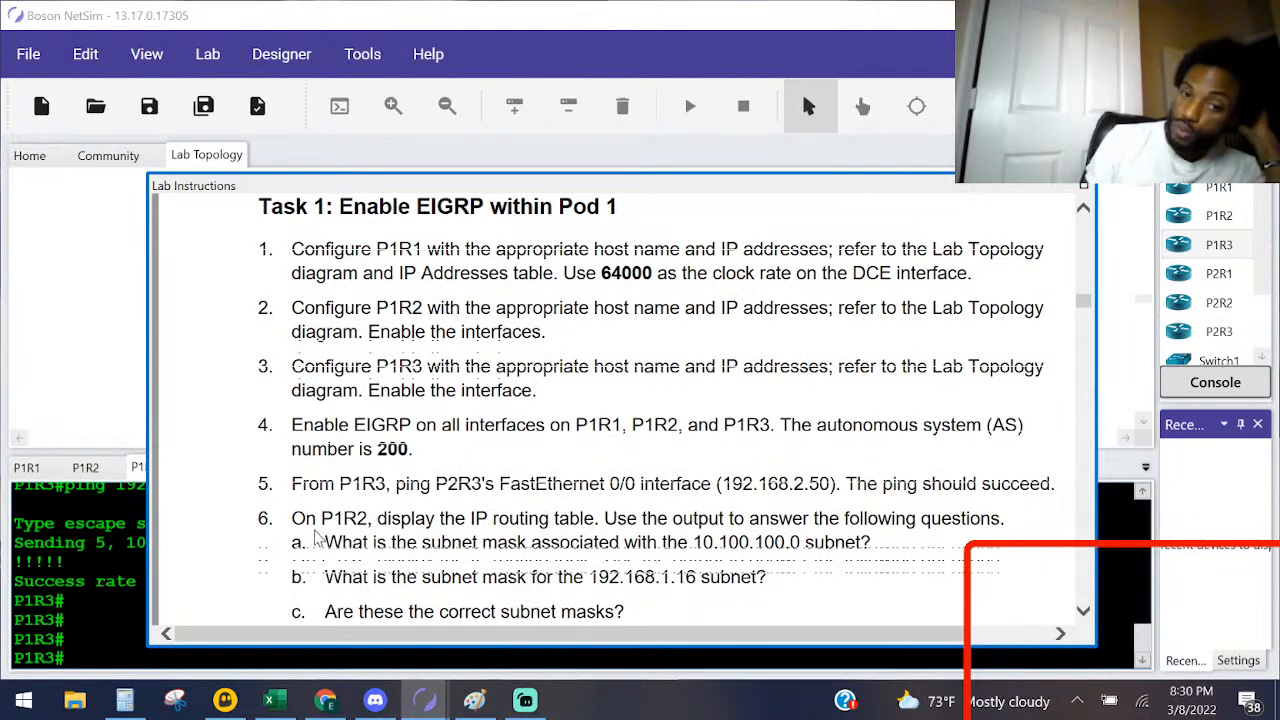
Step: Open P1R2's console, leave configuration mode and display the IP routing table in an enlarged console area
{"action": "left_click", "coordinate": [459, 6]}
{"action": "double_click", "coordinate": [239, 318]}
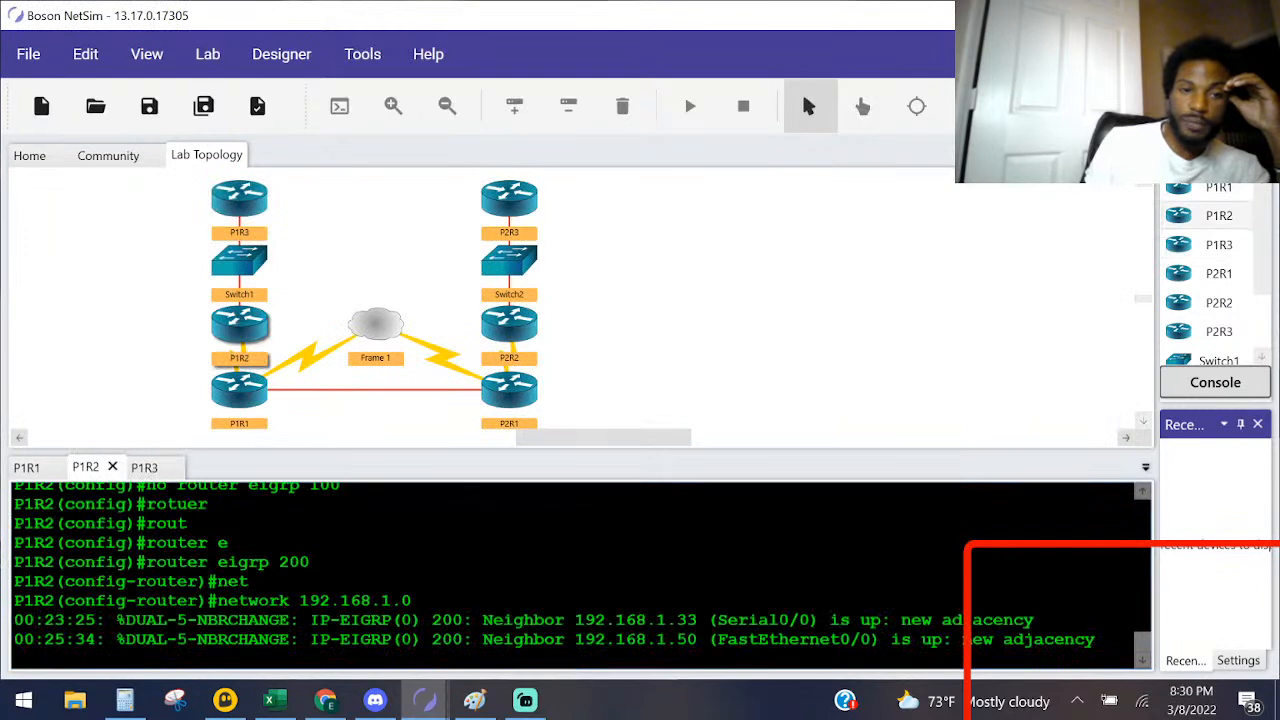
{"action": "key", "text": "Return"}
{"action": "key", "text": "ctrl+z"}
{"action": "type", "text": "a"}
{"action": "key", "text": "BackSpace"}
{"action": "type", "text": "sho ip route"}
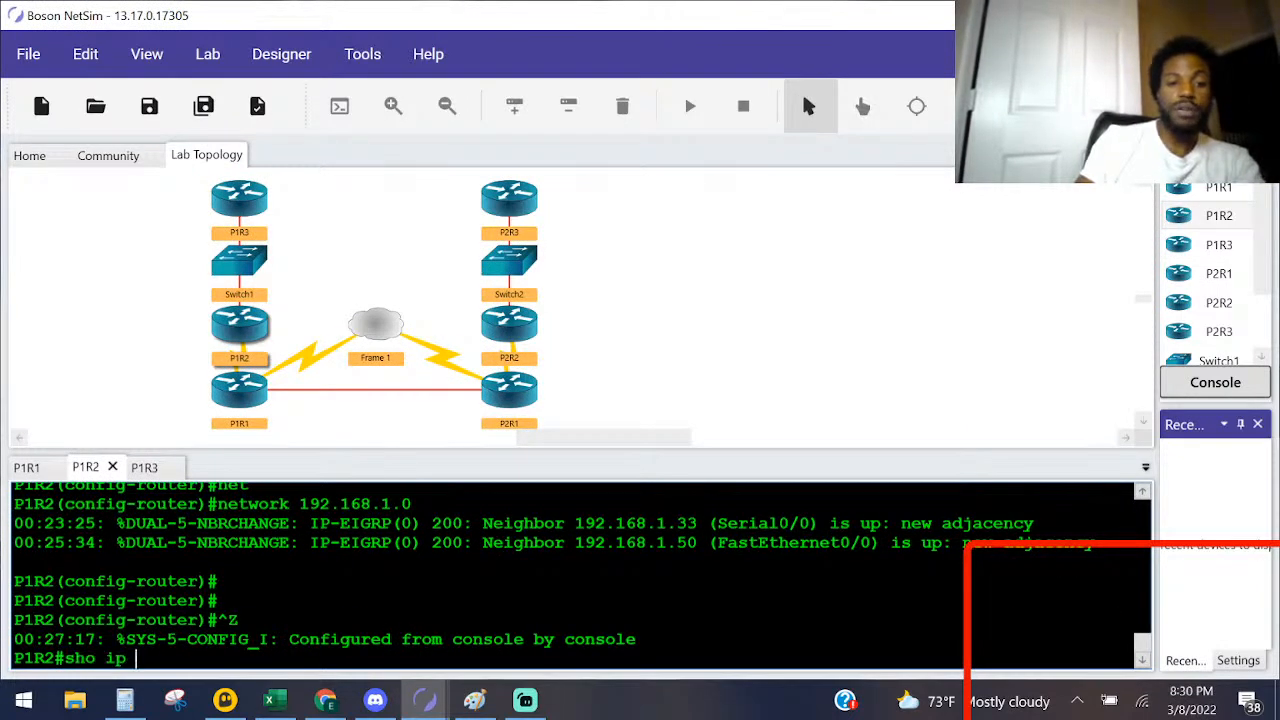
{"action": "key", "text": "Return"}
{"action": "key", "text": "space"}
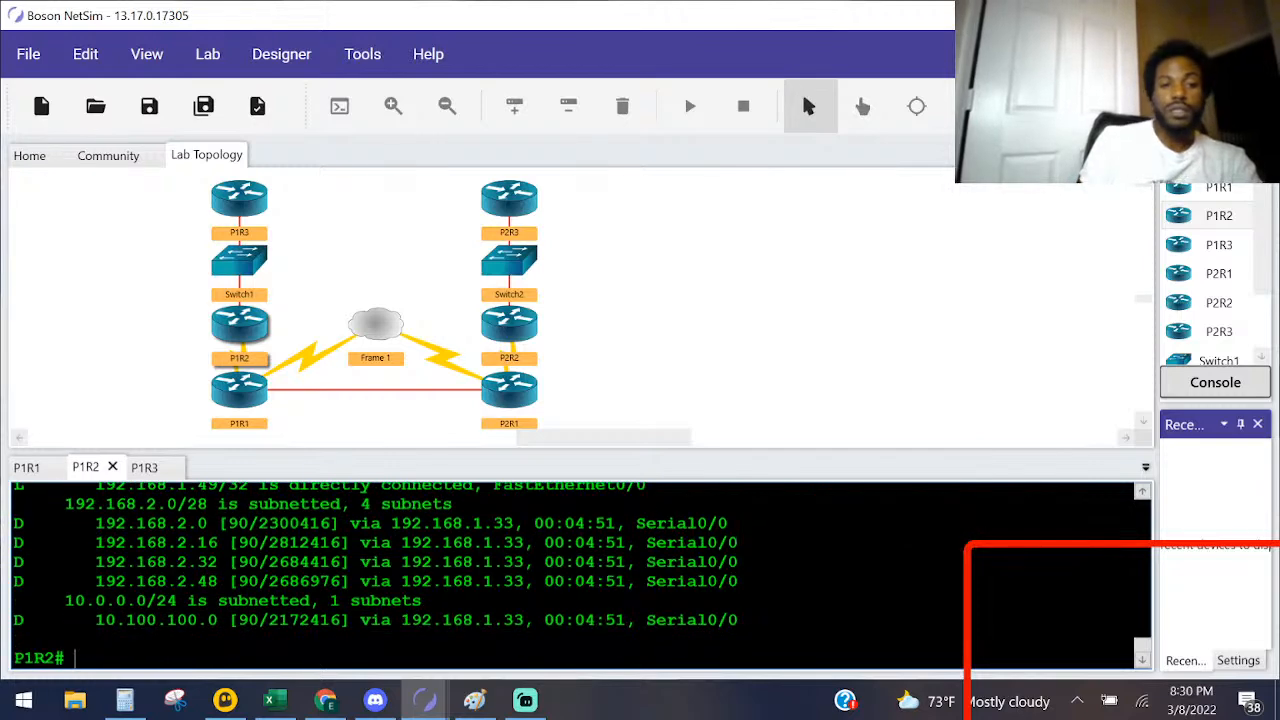
{"action": "scroll", "coordinate": [580, 575], "scroll_direction": "up", "scroll_amount": 5}
{"action": "scroll", "coordinate": [510, 560], "scroll_direction": "down", "scroll_amount": 5}
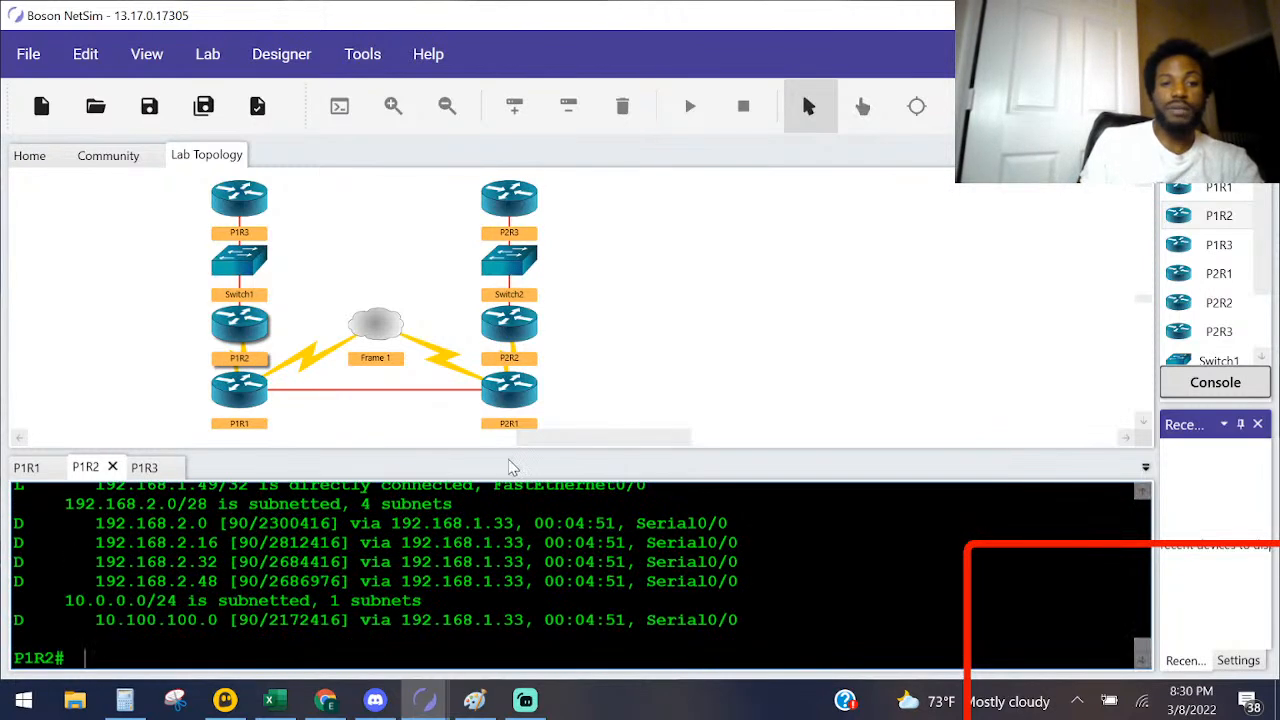
{"action": "left_click_drag", "start_coordinate": [540, 450], "coordinate": [540, 283]}
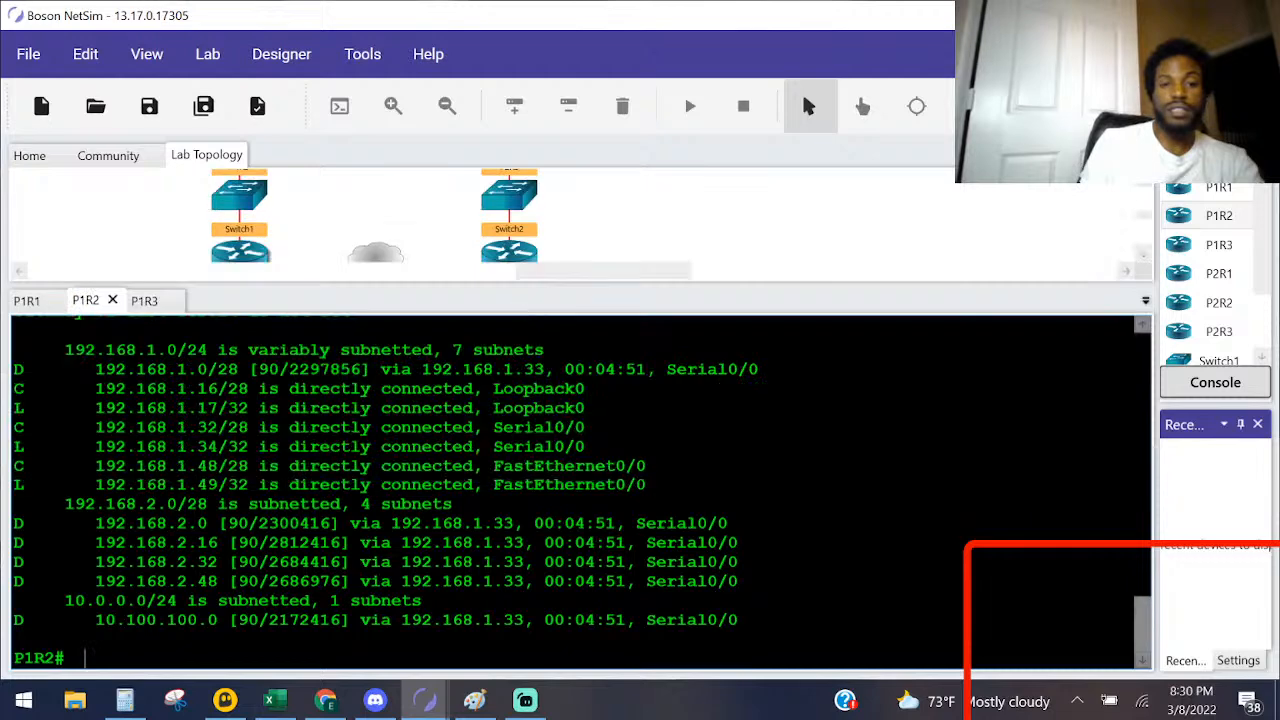
Step: Set the console font size to 19 in the preferences
{"action": "left_click", "coordinate": [147, 54]}
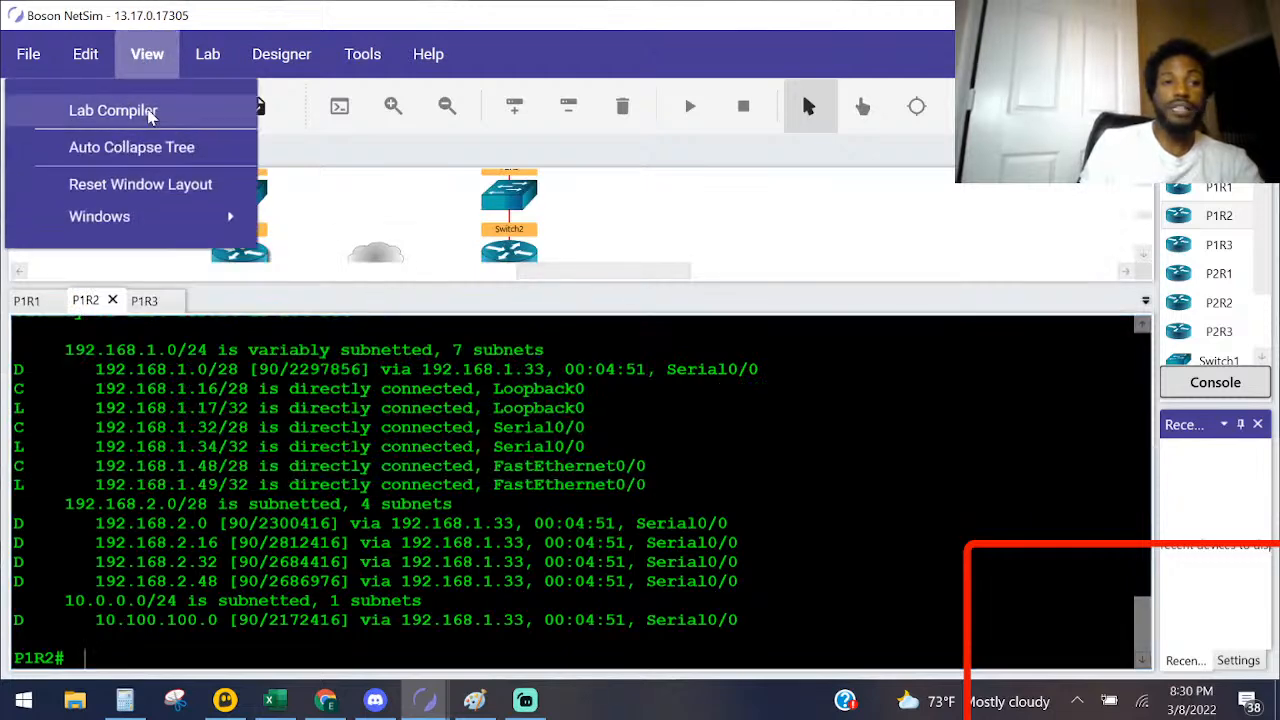
{"action": "mouse_move", "coordinate": [200, 58]}
{"action": "mouse_move", "coordinate": [145, 52]}
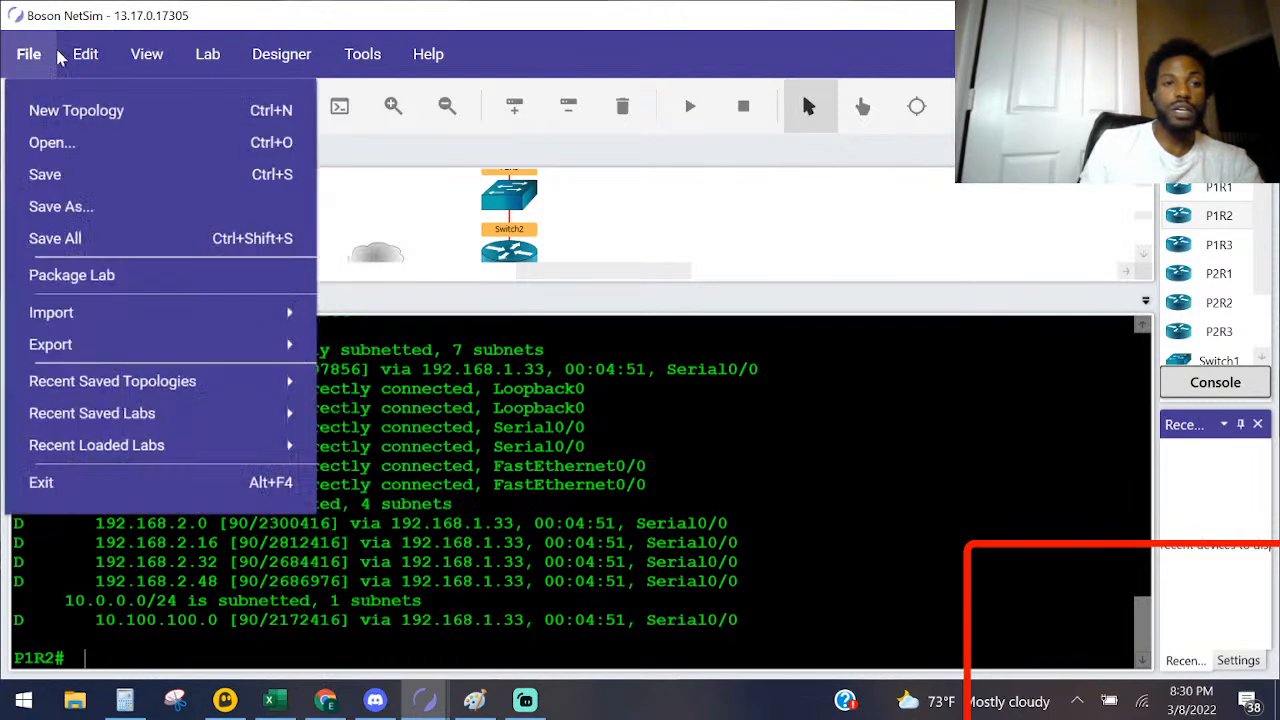
{"action": "mouse_move", "coordinate": [76, 51]}
{"action": "mouse_move", "coordinate": [5, 55]}
{"action": "left_click", "coordinate": [69, 110]}
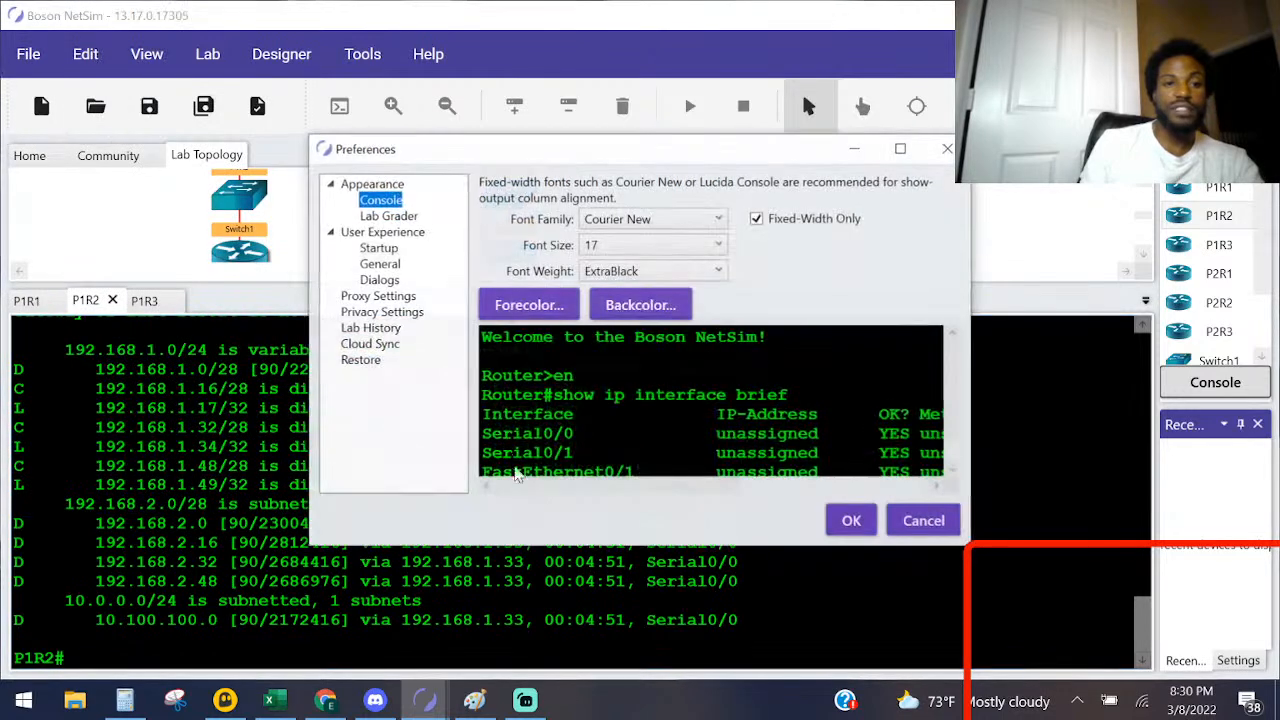
{"action": "left_click", "coordinate": [688, 250]}
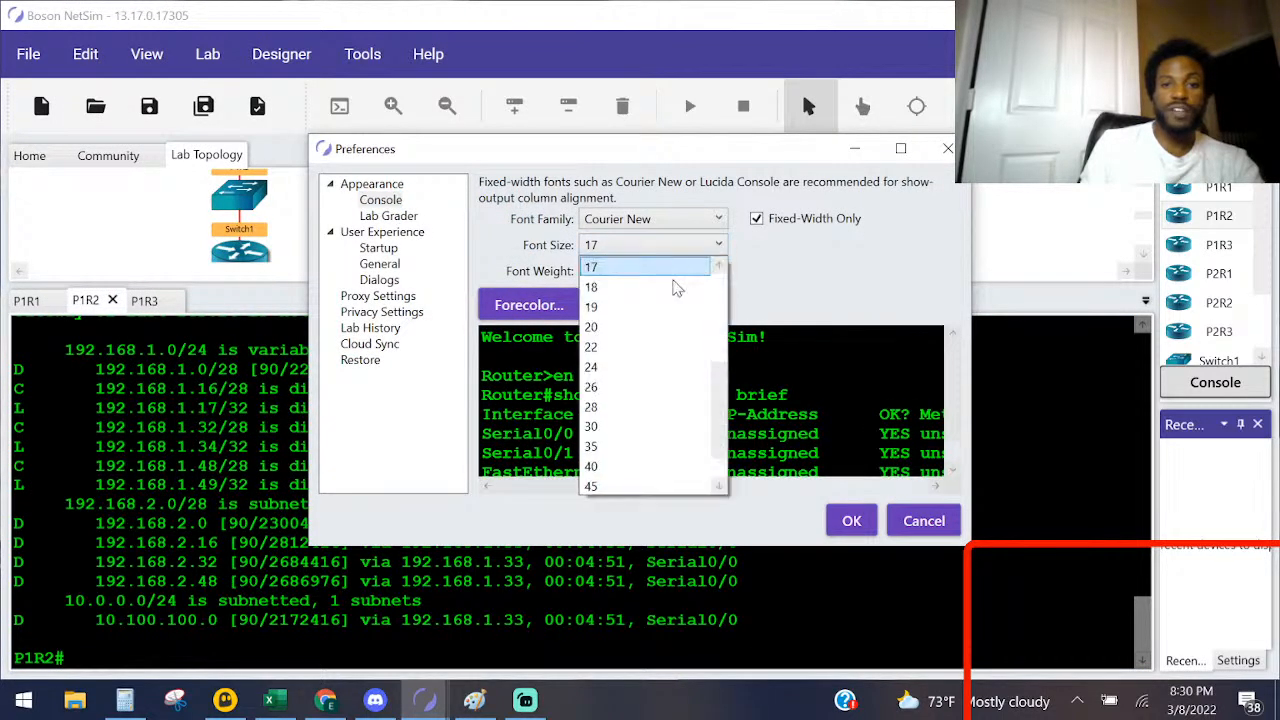
{"action": "left_click", "coordinate": [638, 310]}
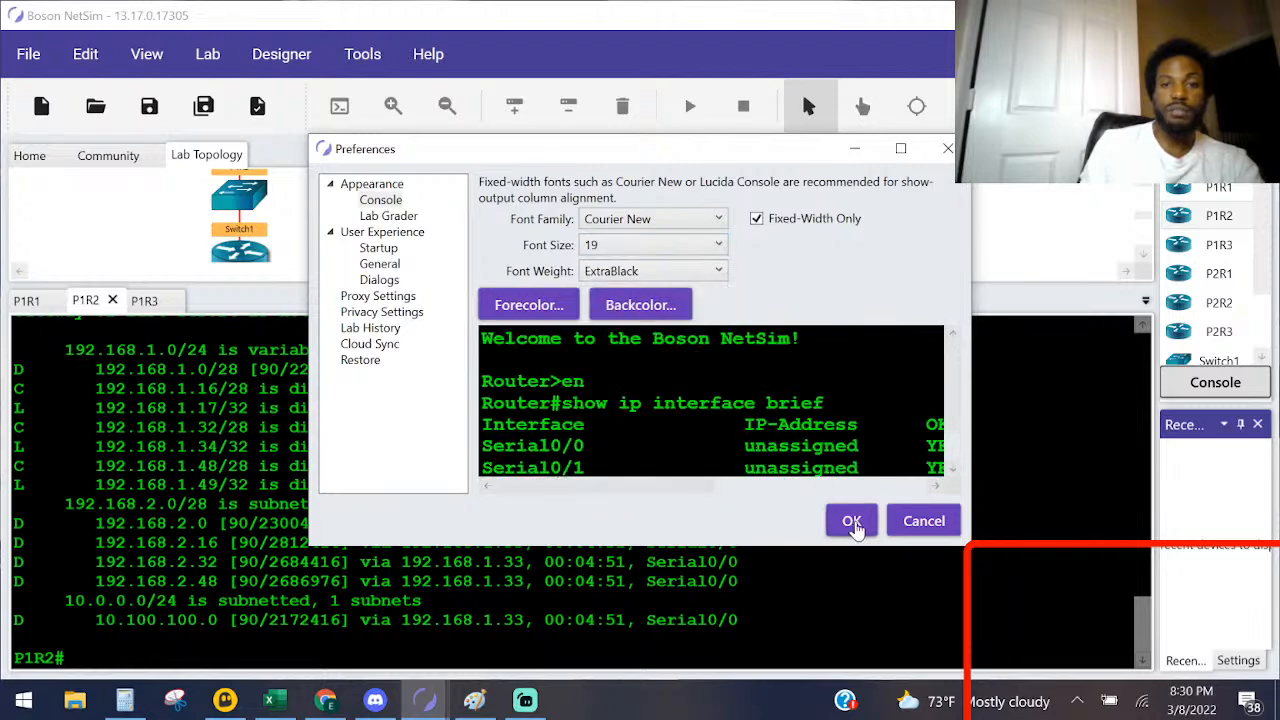
{"action": "left_click", "coordinate": [851, 520]}
{"action": "scroll", "coordinate": [580, 492], "scroll_direction": "down", "scroll_amount": 6}
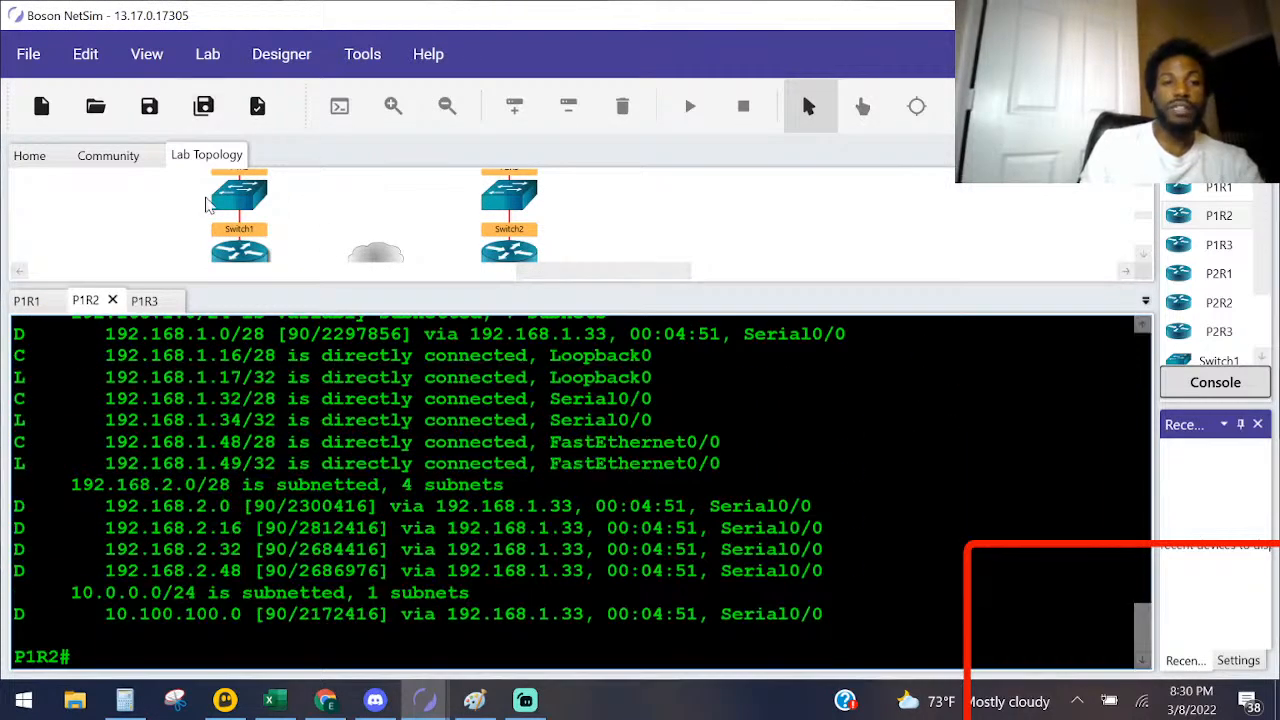
Step: Read question 6a in the lab instructions and highlight the prefix length of the 10.0.0.0 network in P1R2's routing table
{"action": "mouse_move", "coordinate": [470, 698]}
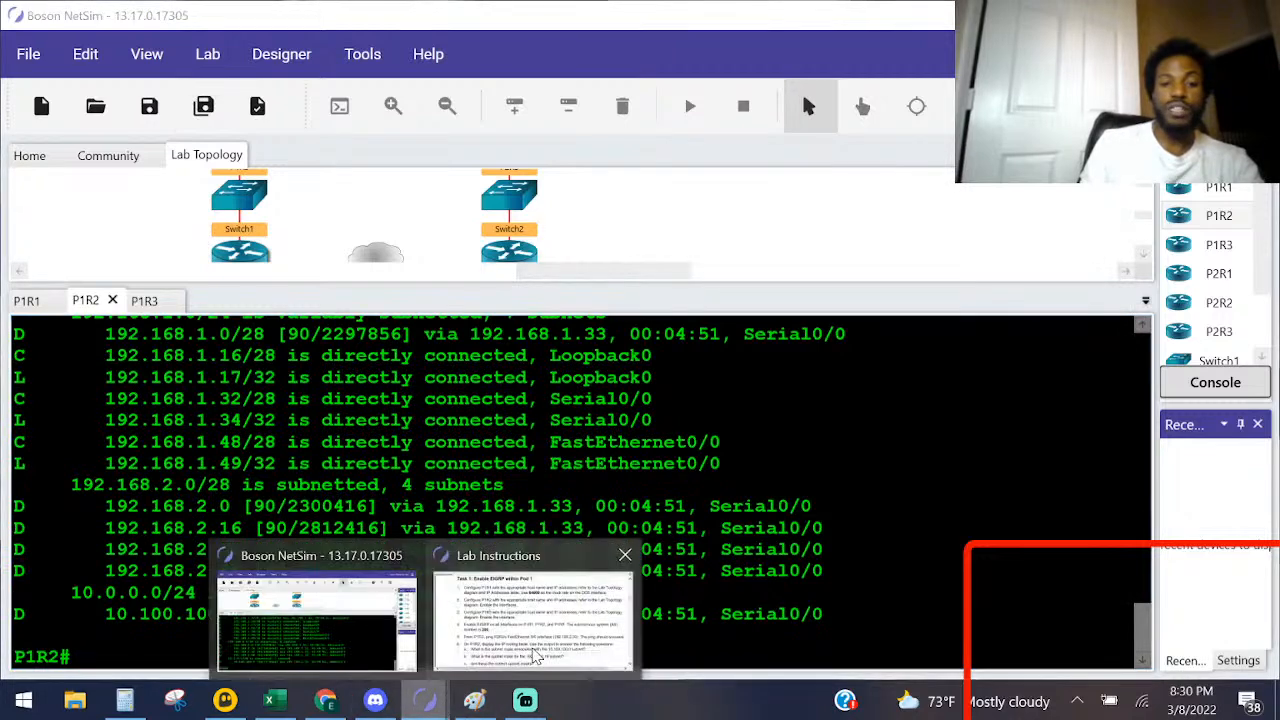
{"action": "left_click", "coordinate": [540, 650]}
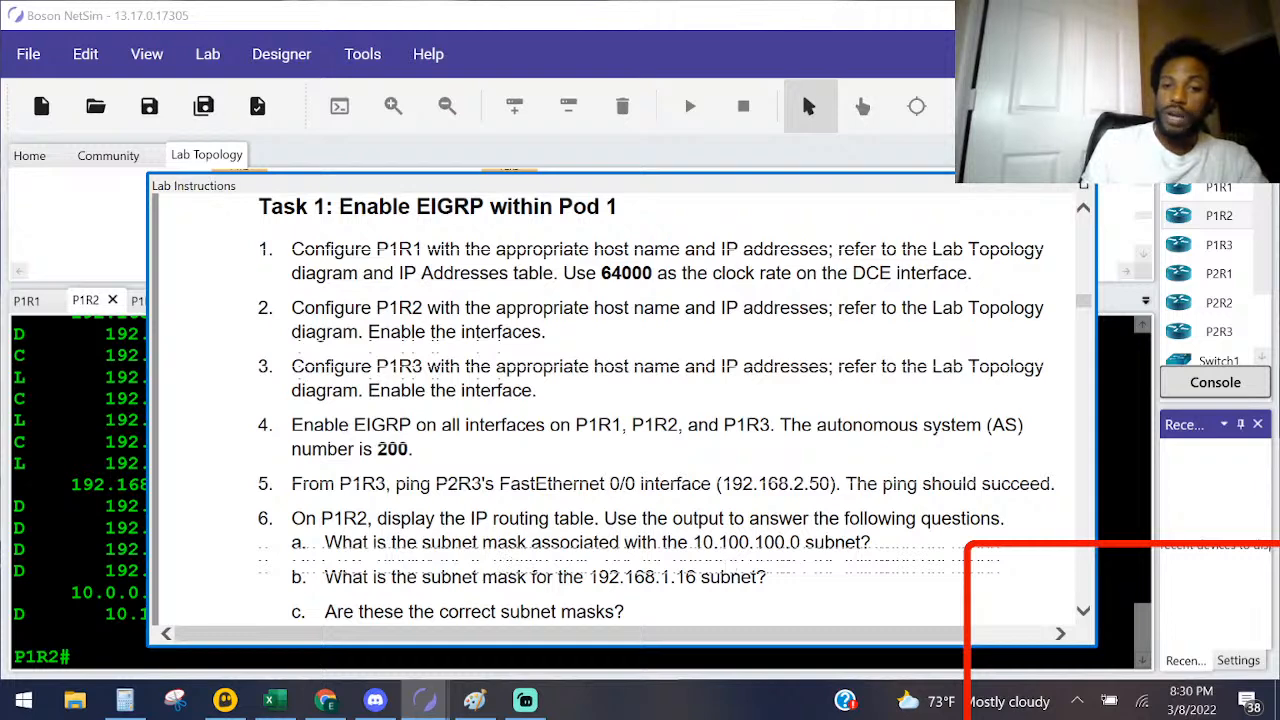
{"action": "left_click", "coordinate": [94, 485]}
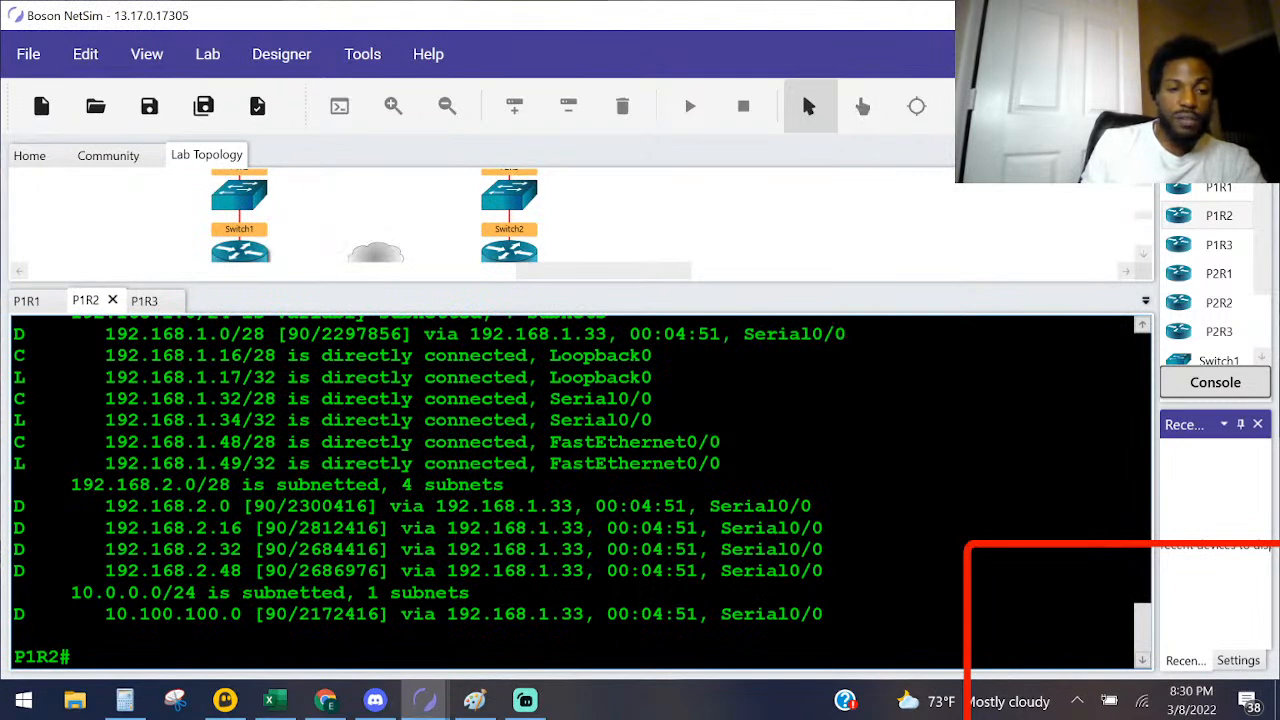
{"action": "left_click_drag", "start_coordinate": [242, 614], "coordinate": [105, 614]}
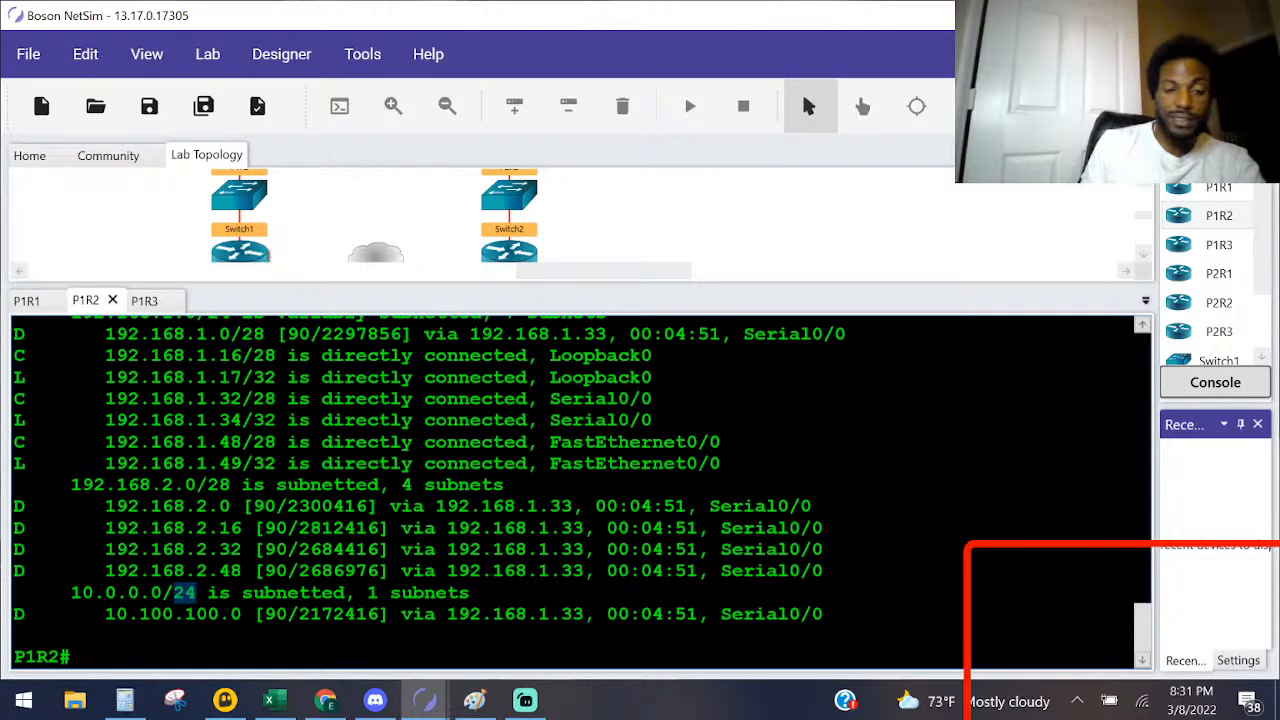
Step: Check question 6b in the lab instructions and highlight the 192.168.1.16 subnet with its prefix in P1R2's routing table
{"action": "left_click", "coordinate": [420, 702]}
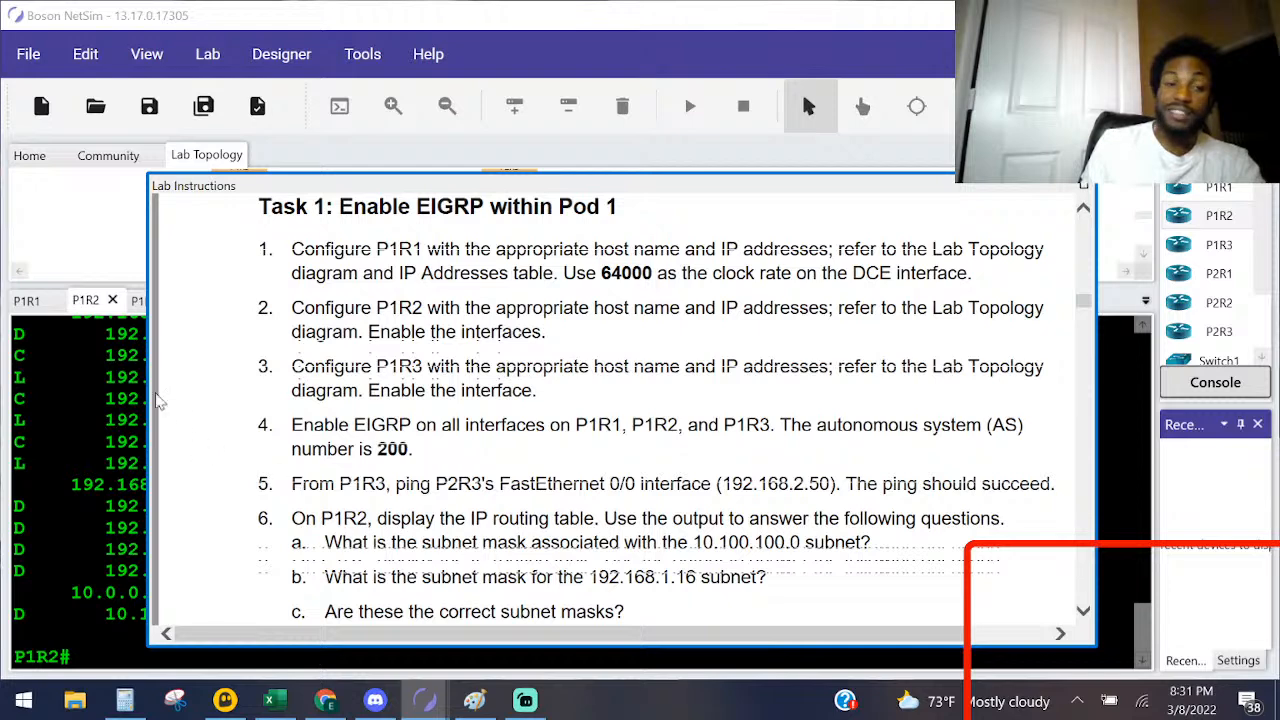
{"action": "left_click", "coordinate": [93, 356]}
{"action": "left_click_drag", "start_coordinate": [288, 356], "coordinate": [116, 356]}
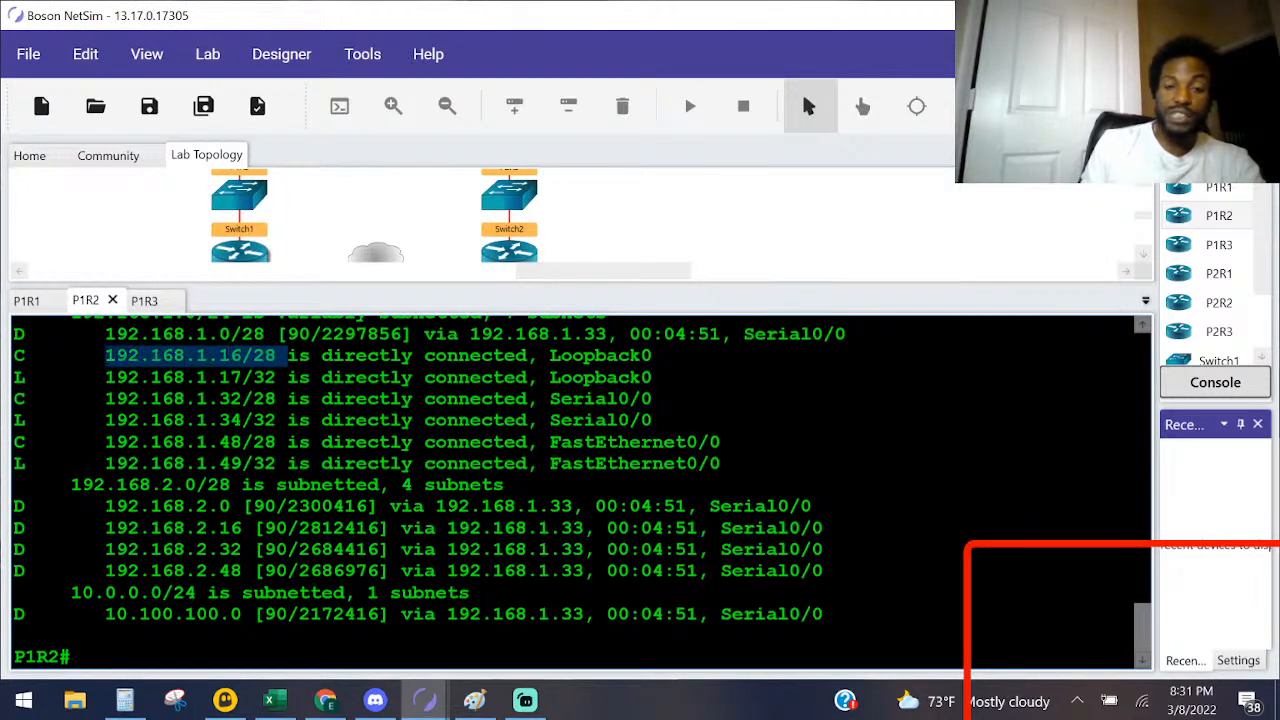
Step: Read question 6c about correct subnet masks and highlight the 10.0.0.0 network with its prefix in P1R2's routing table
{"action": "key", "text": "alt+Tab"}
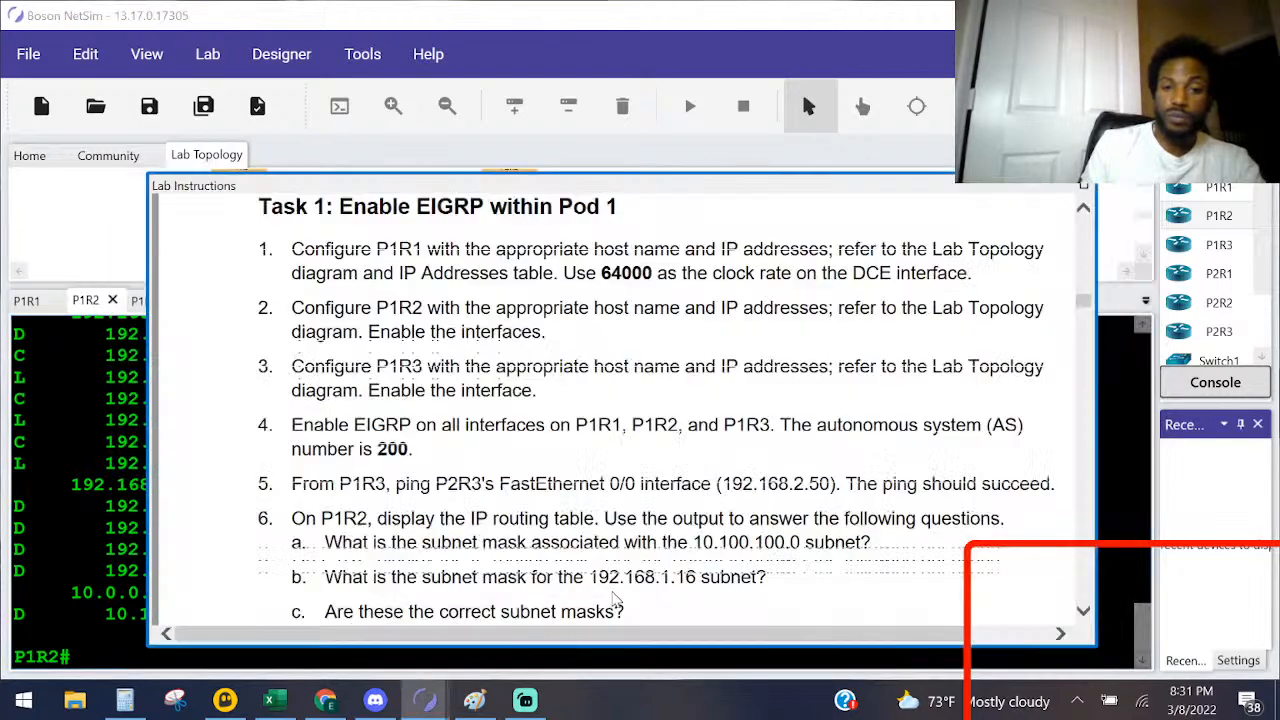
{"action": "scroll", "coordinate": [620, 410], "scroll_direction": "down", "scroll_amount": 1}
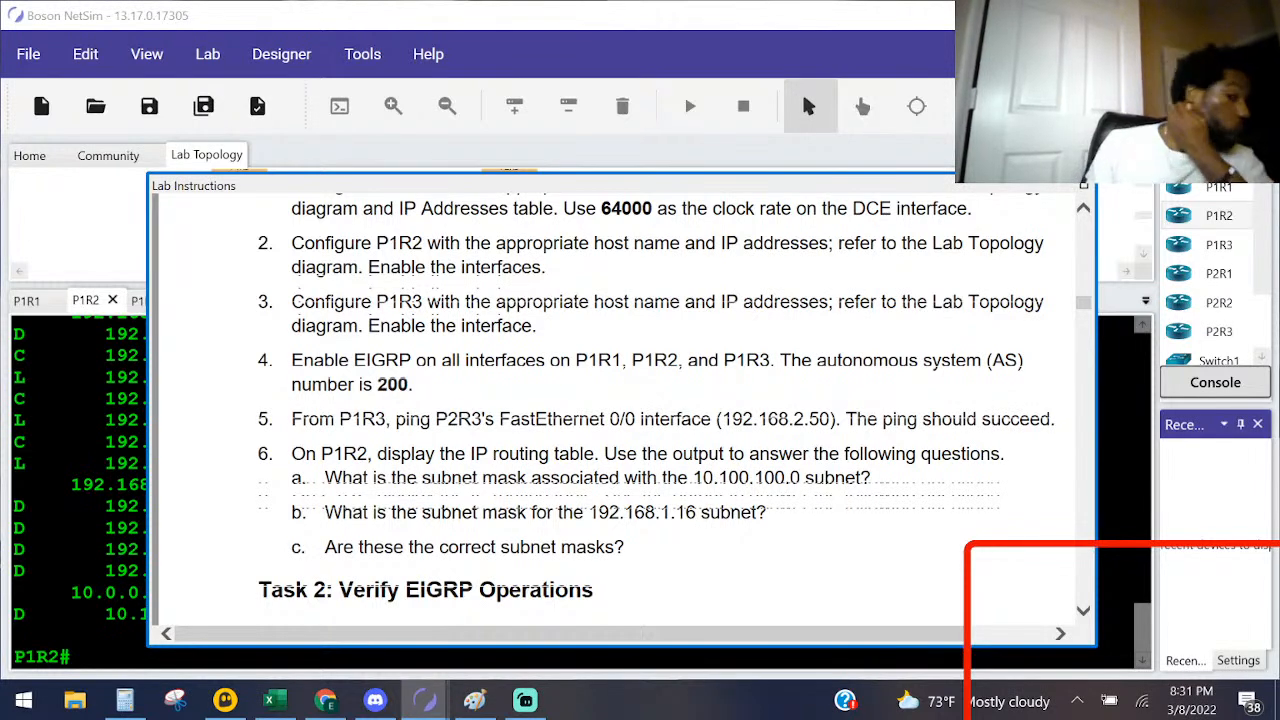
{"action": "left_click", "coordinate": [72, 527]}
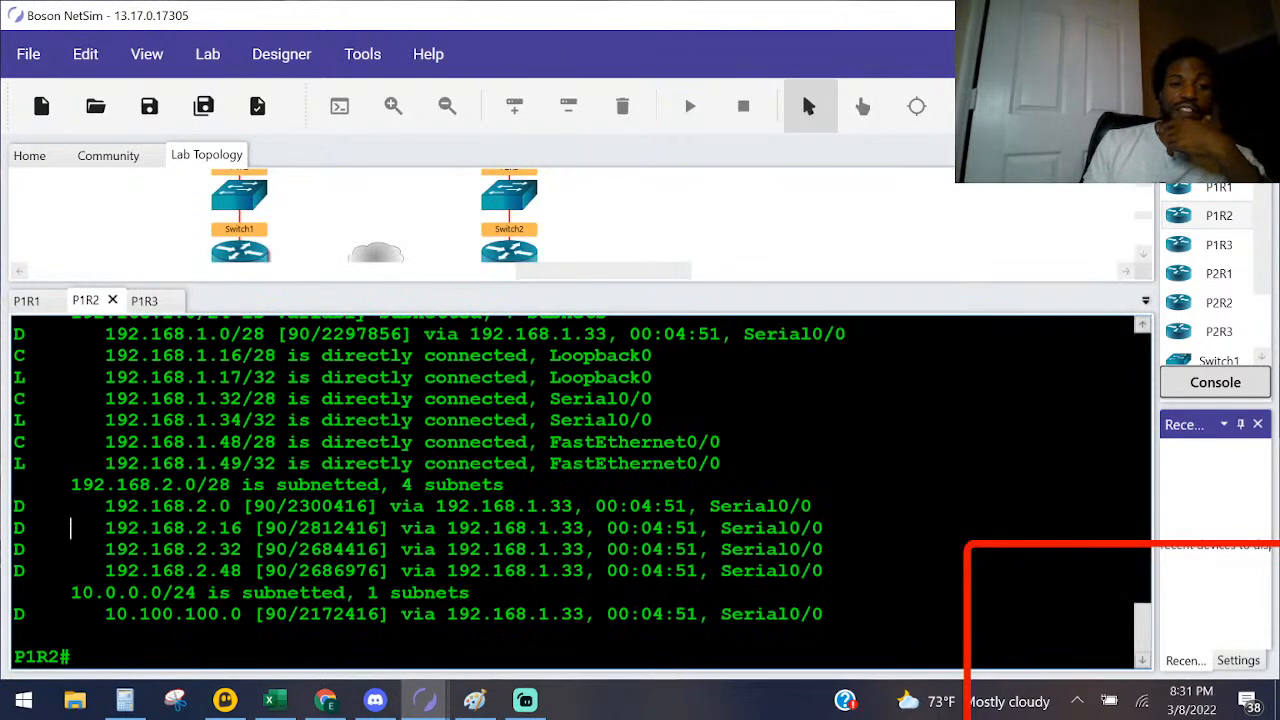
{"action": "left_click_drag", "start_coordinate": [197, 592], "coordinate": [48, 592]}
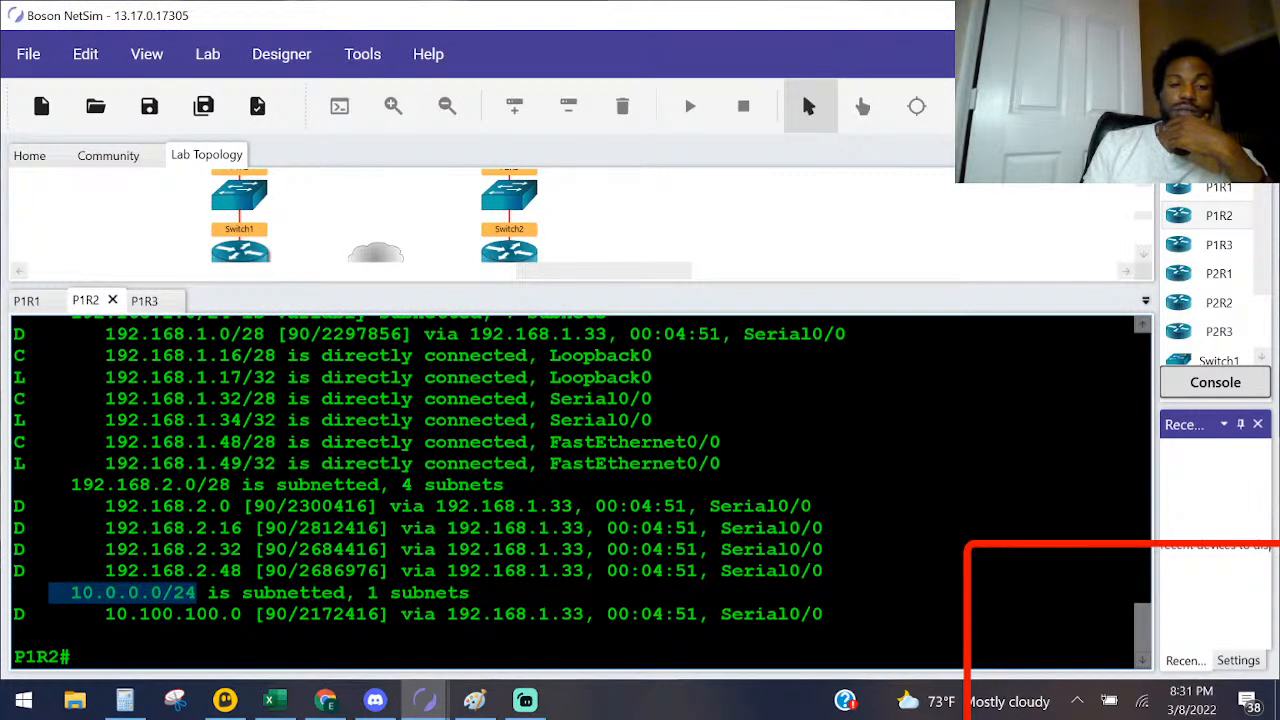
Step: Start a show ip command on P1R2, then enlarge the topology area to open P1R1's console from the diagram
{"action": "type", "text": "sh"}
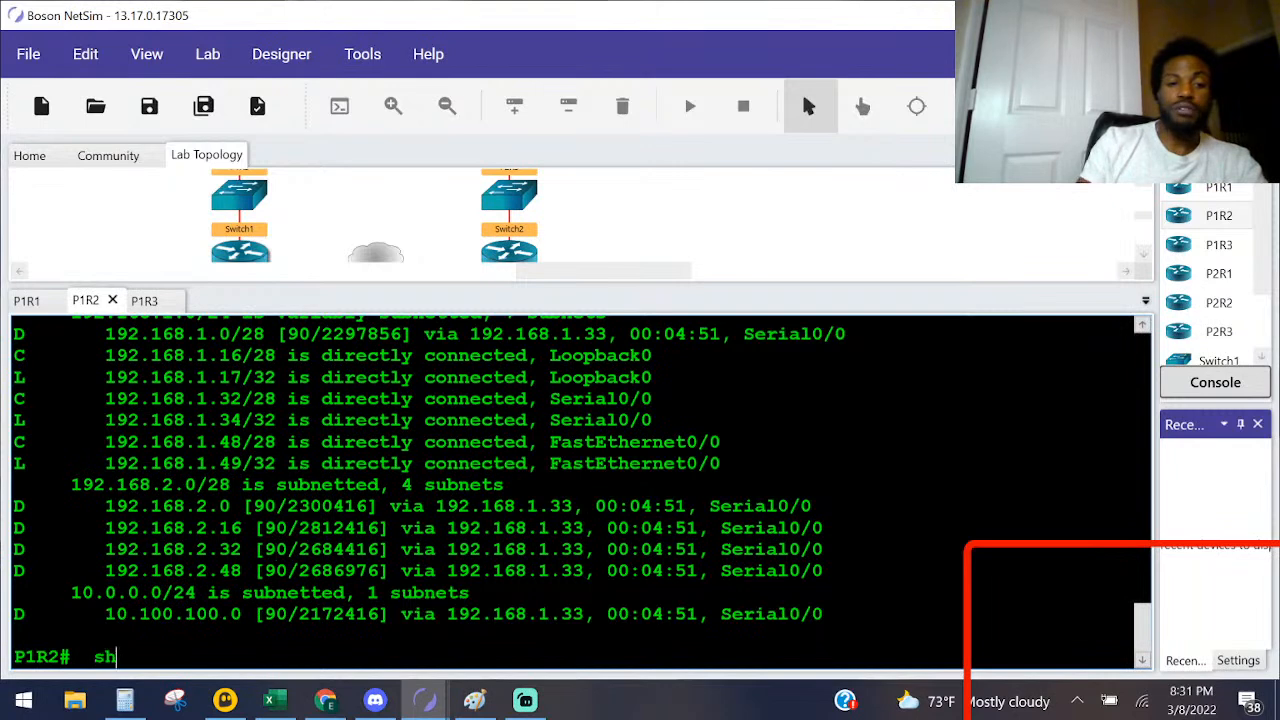
{"action": "type", "text": "o ip"}
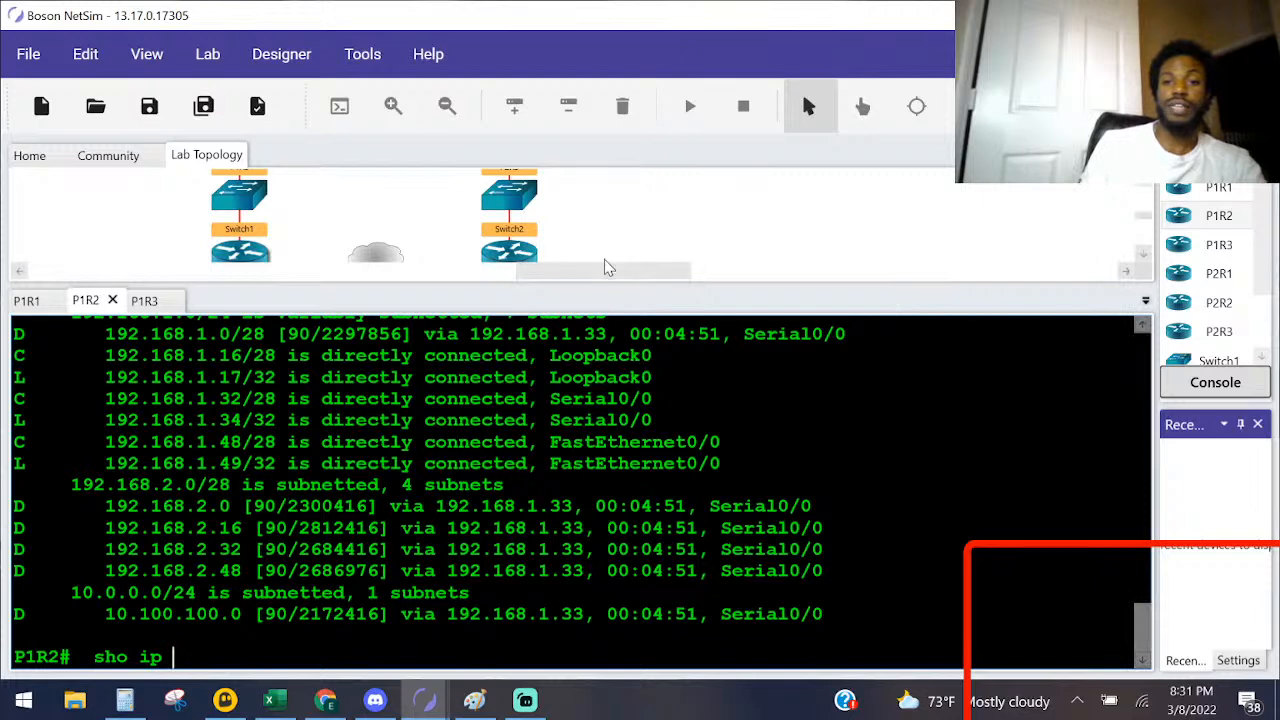
{"action": "left_click_drag", "start_coordinate": [602, 285], "coordinate": [592, 390]}
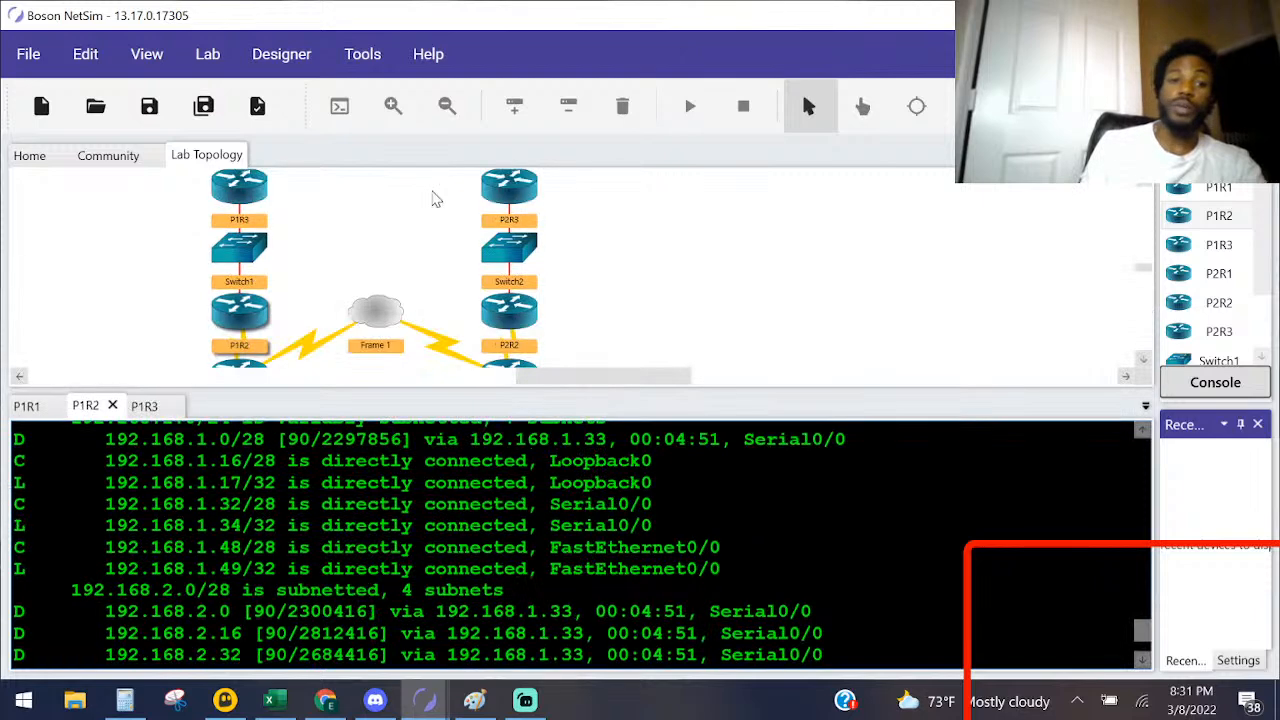
{"action": "left_click_drag", "start_coordinate": [242, 365], "coordinate": [240, 236]}
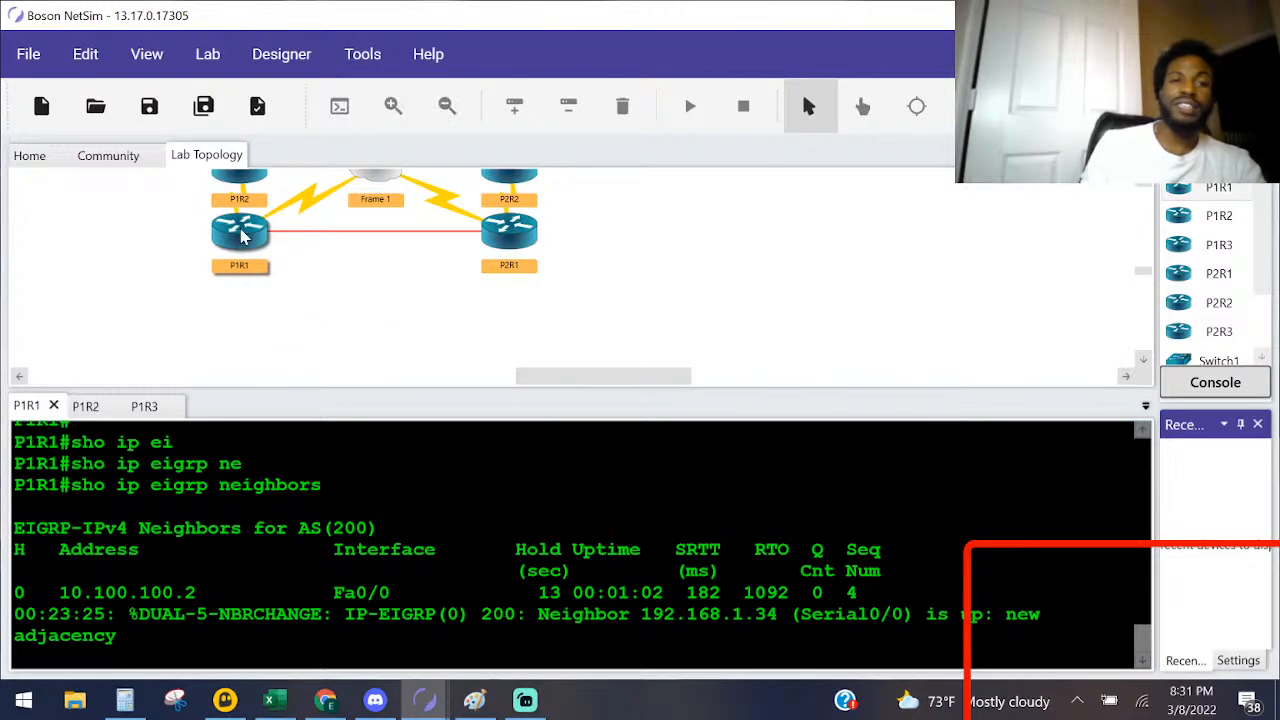
Step: Display P1R1's brief IP interface summary with sho ip inter brief
{"action": "left_click", "coordinate": [260, 507]}
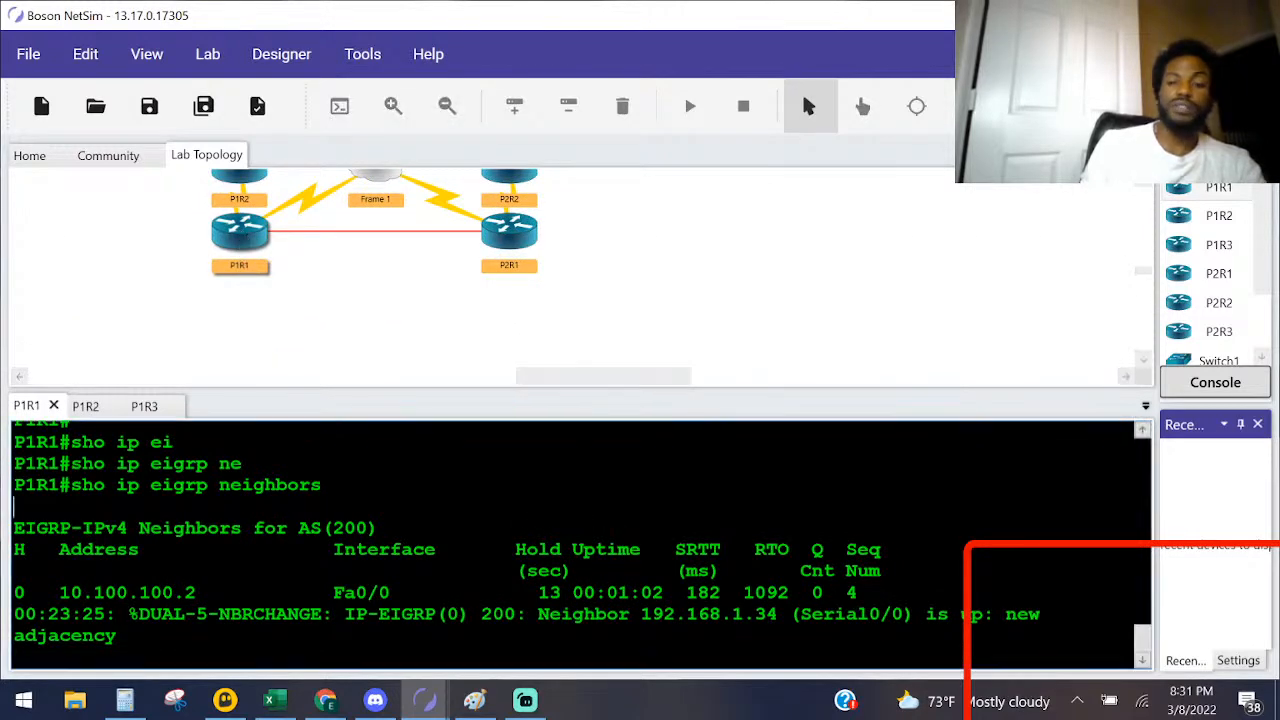
{"action": "key", "text": "Return"}
{"action": "key", "text": "Return"}
{"action": "key", "text": "Return"}
{"action": "key", "text": "Return"}
{"action": "type", "text": "sho ip "}
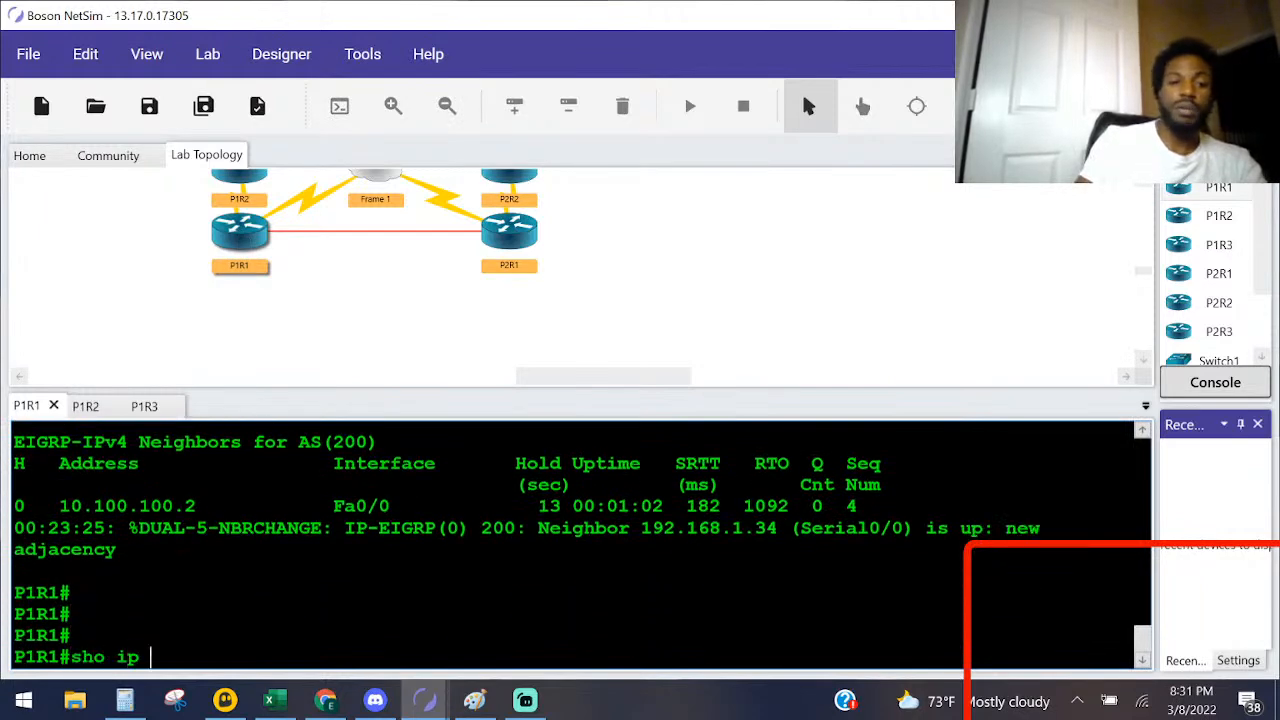
{"action": "type", "text": "inter brief"}
{"action": "key", "text": "Return"}
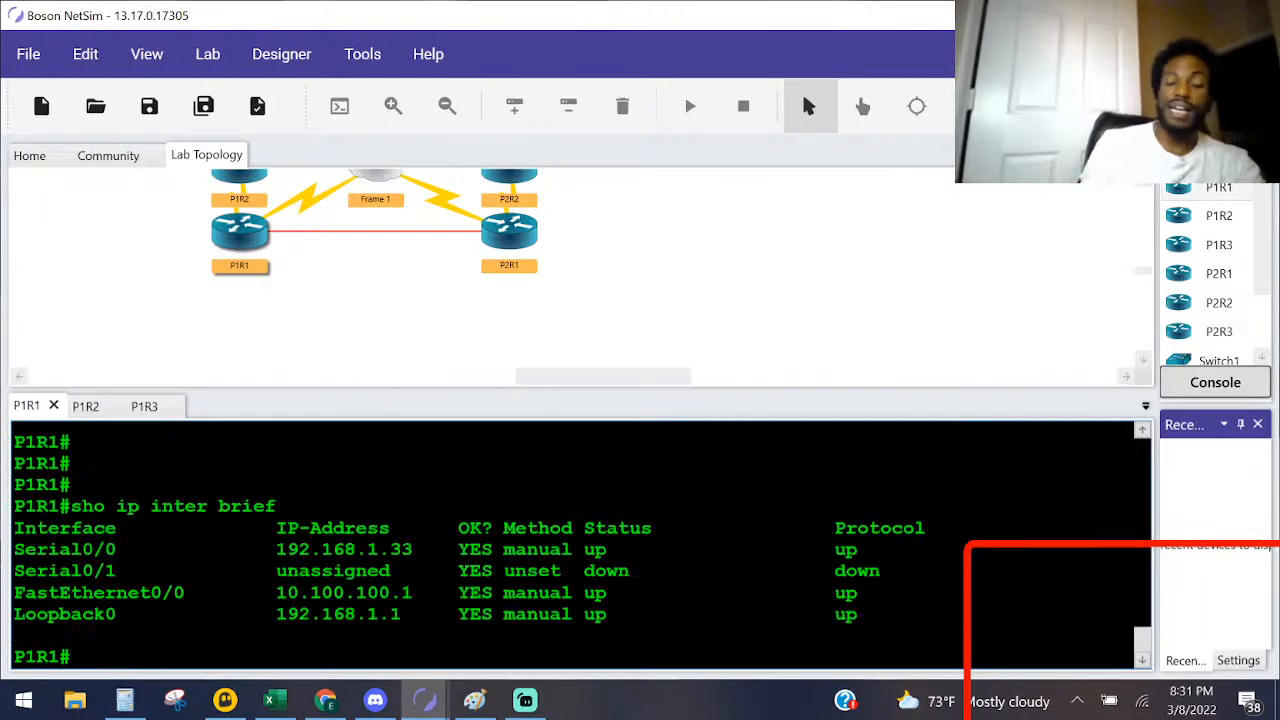
Step: Display the IP details of P1R1's FastEthernet 0/0 interface and highlight its internet address and prefix
{"action": "type", "text": "sho"}
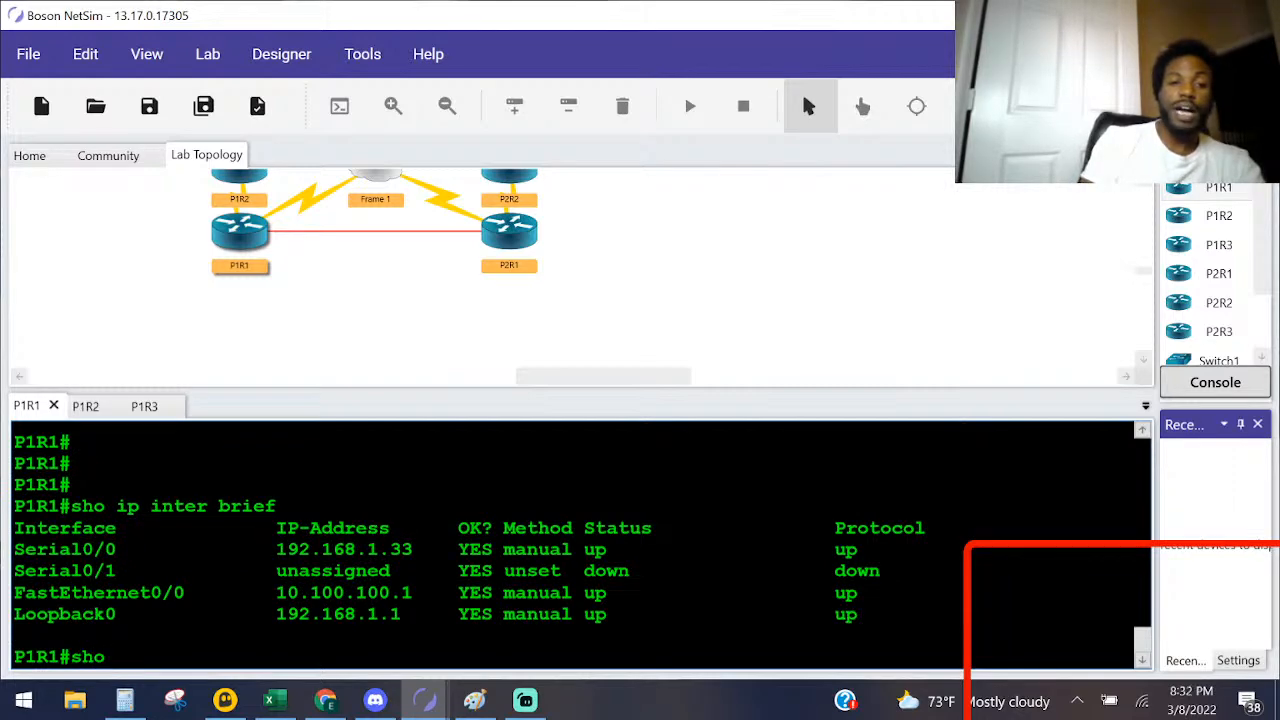
{"action": "type", "text": " ip interface"}
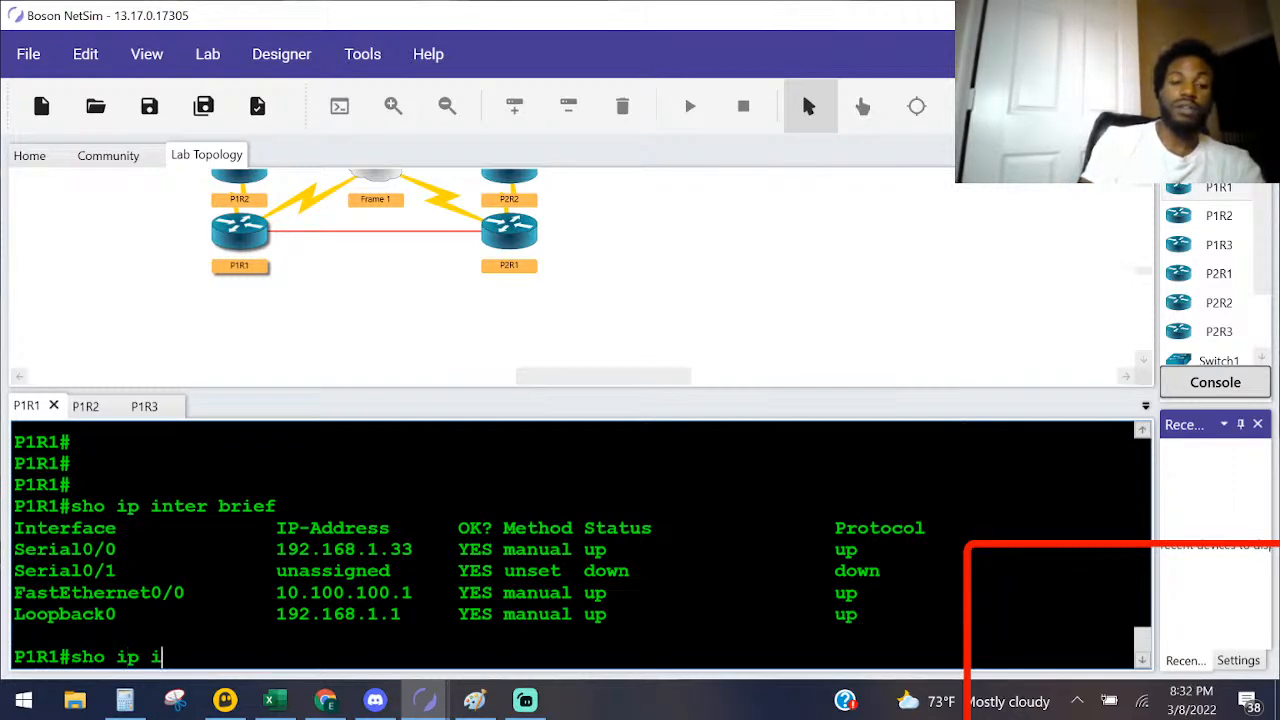
{"action": "key", "text": "Tab"}
{"action": "type", "text": "f"}
{"action": "key", "text": "Tab"}
{"action": "type", "text": "0/0"}
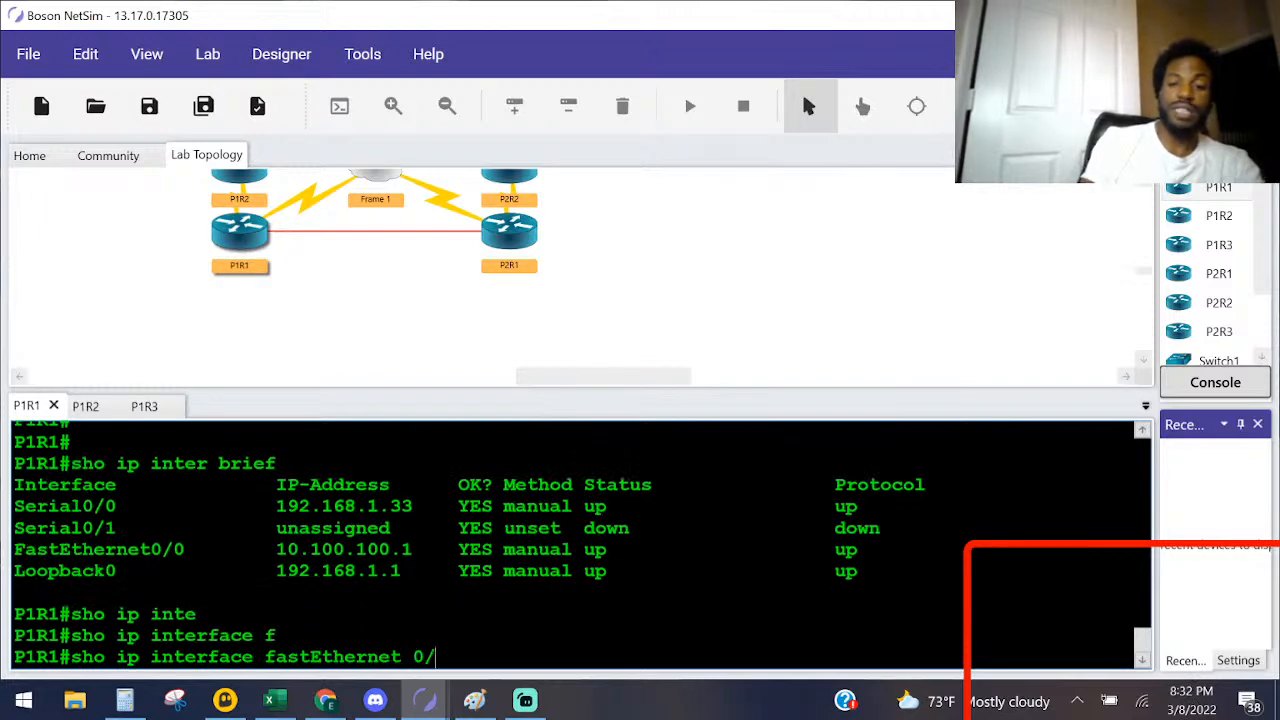
{"action": "key", "text": "Return"}
{"action": "scroll", "coordinate": [580, 545], "scroll_direction": "up", "scroll_amount": 2}
{"action": "scroll", "coordinate": [580, 545], "scroll_direction": "up", "scroll_amount": 3}
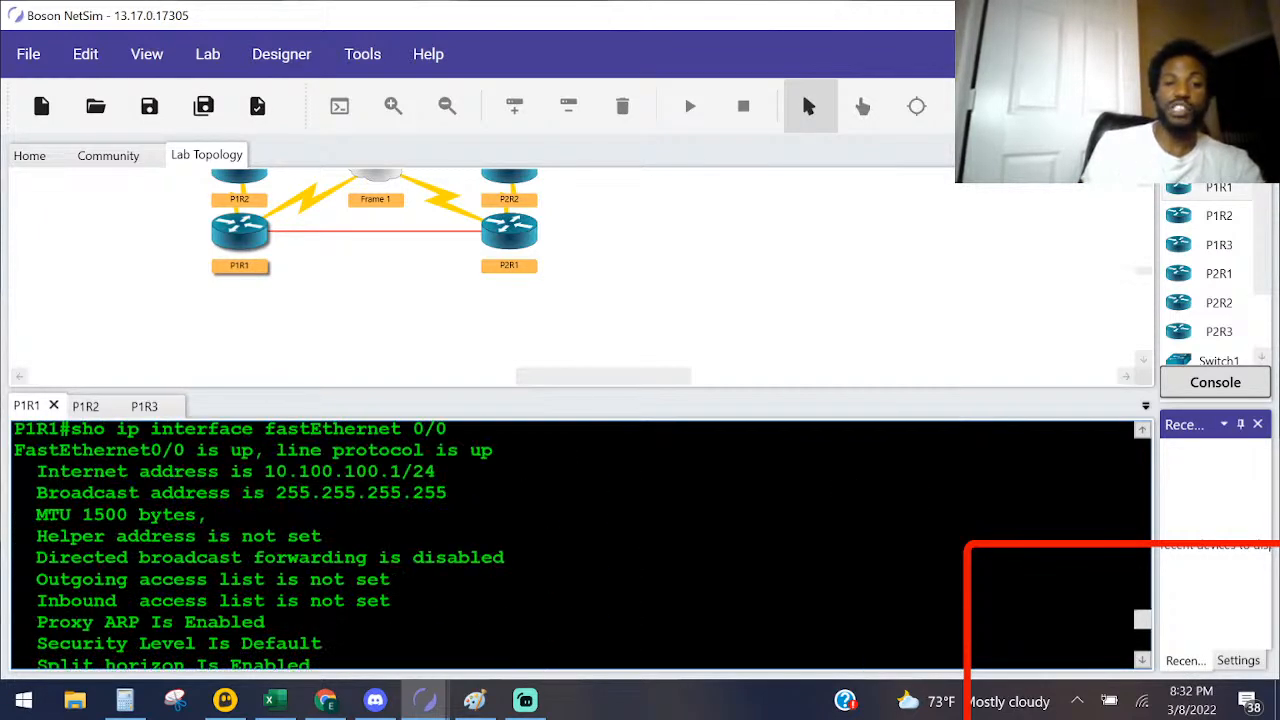
{"action": "left_click_drag", "start_coordinate": [436, 520], "coordinate": [290, 521]}
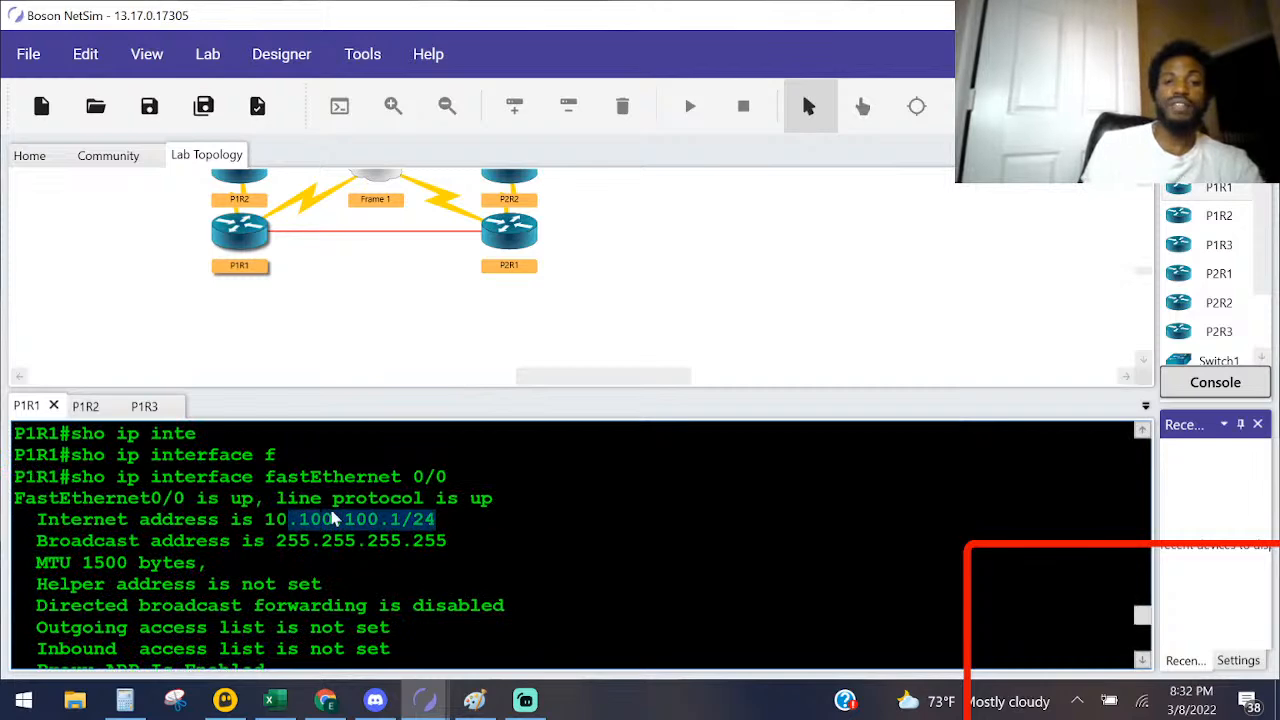
Step: Recheck the subnet mask questions and compare the 192.168.1.16 and 10.100.100.0 routes in P1R2's routing table
{"action": "key", "text": "alt+Tab"}
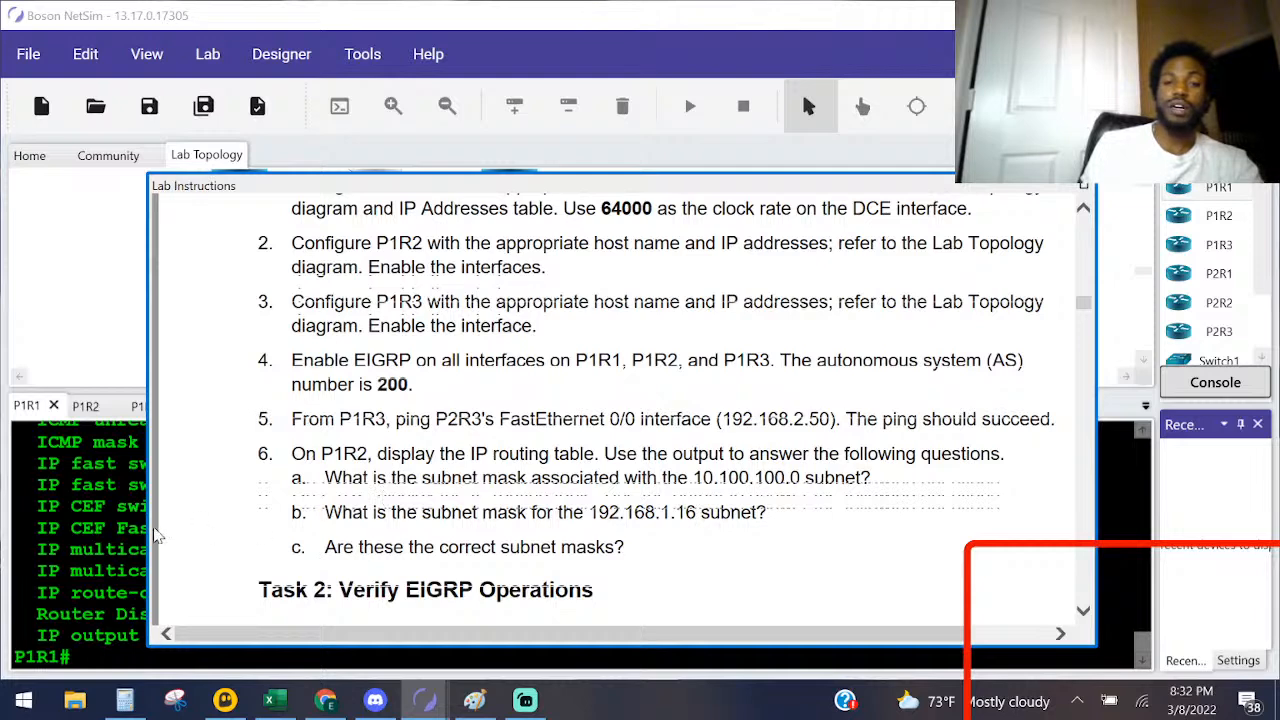
{"action": "key", "text": "alt+Tab"}
{"action": "double_click", "coordinate": [240, 180]}
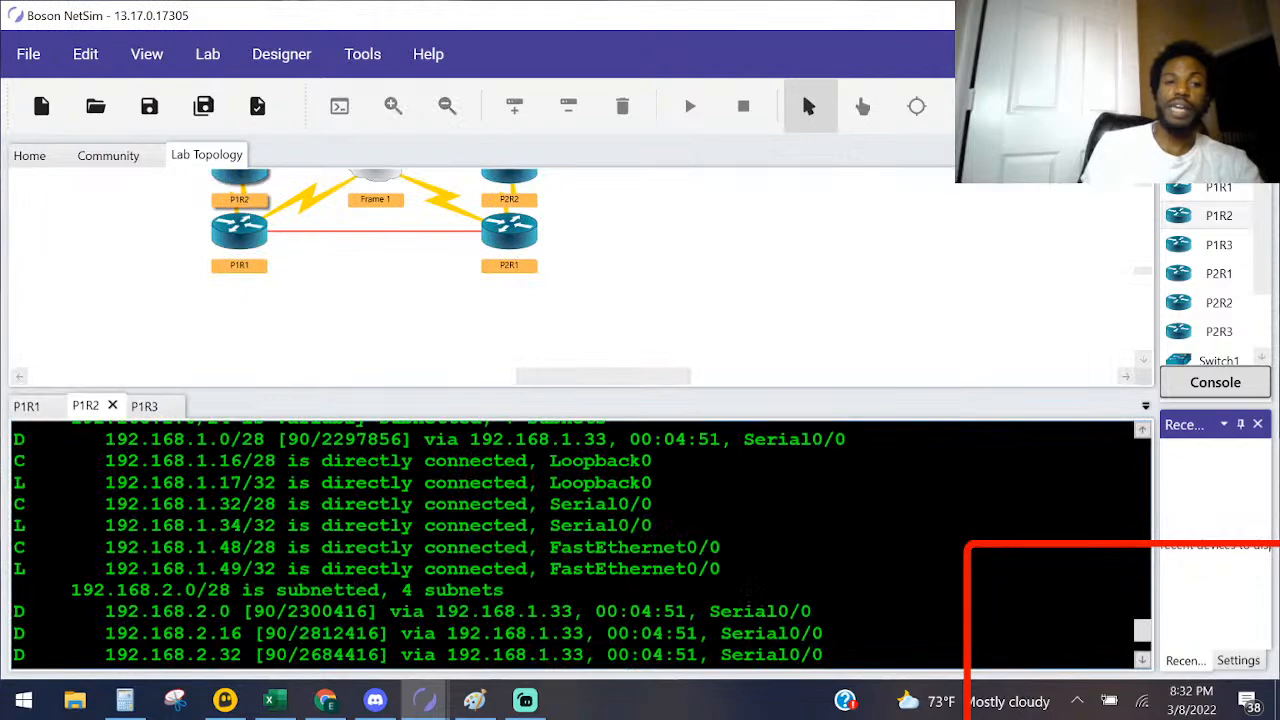
{"action": "left_click_drag", "start_coordinate": [197, 461], "coordinate": [275, 483]}
{"action": "left_click", "coordinate": [264, 483]}
{"action": "scroll", "coordinate": [275, 500], "scroll_direction": "down", "scroll_amount": 3}
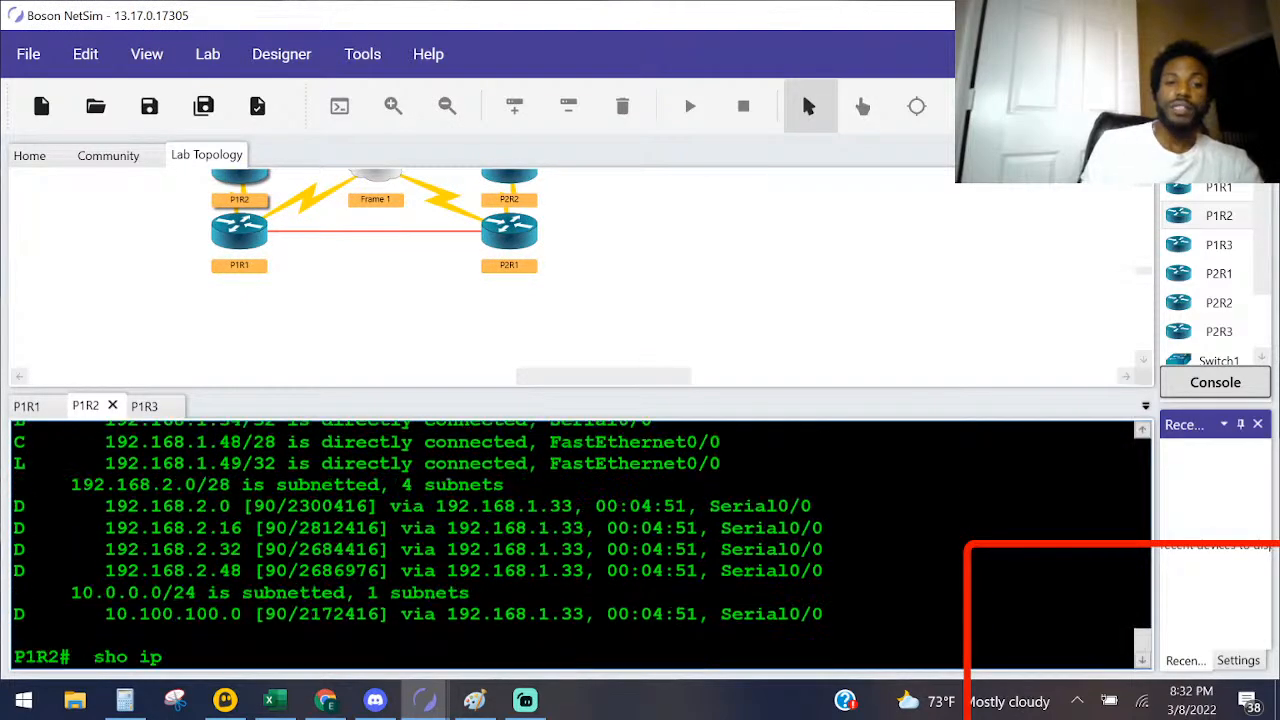
Step: Read the Task 2 instructions on verifying EIGRP operations and clear the unfinished sho ip command from P1R2's console
{"action": "key", "text": "alt+Tab"}
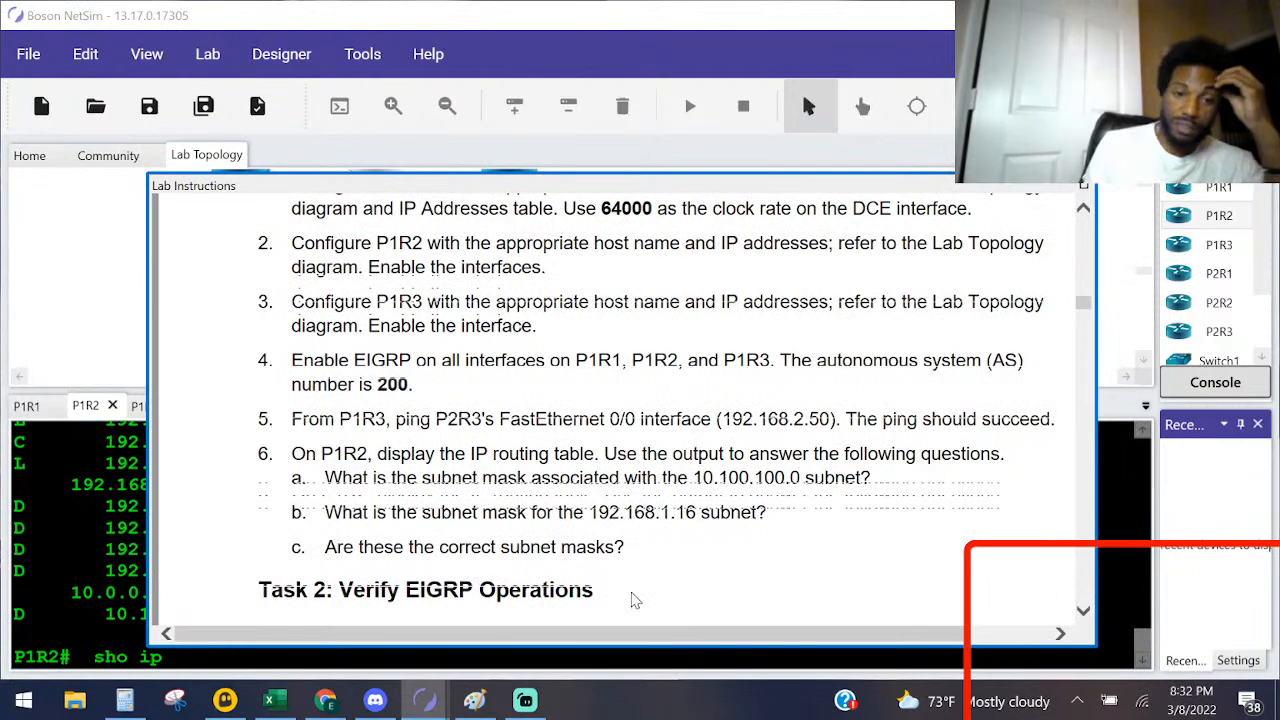
{"action": "scroll", "coordinate": [617, 567], "scroll_direction": "down", "scroll_amount": 4}
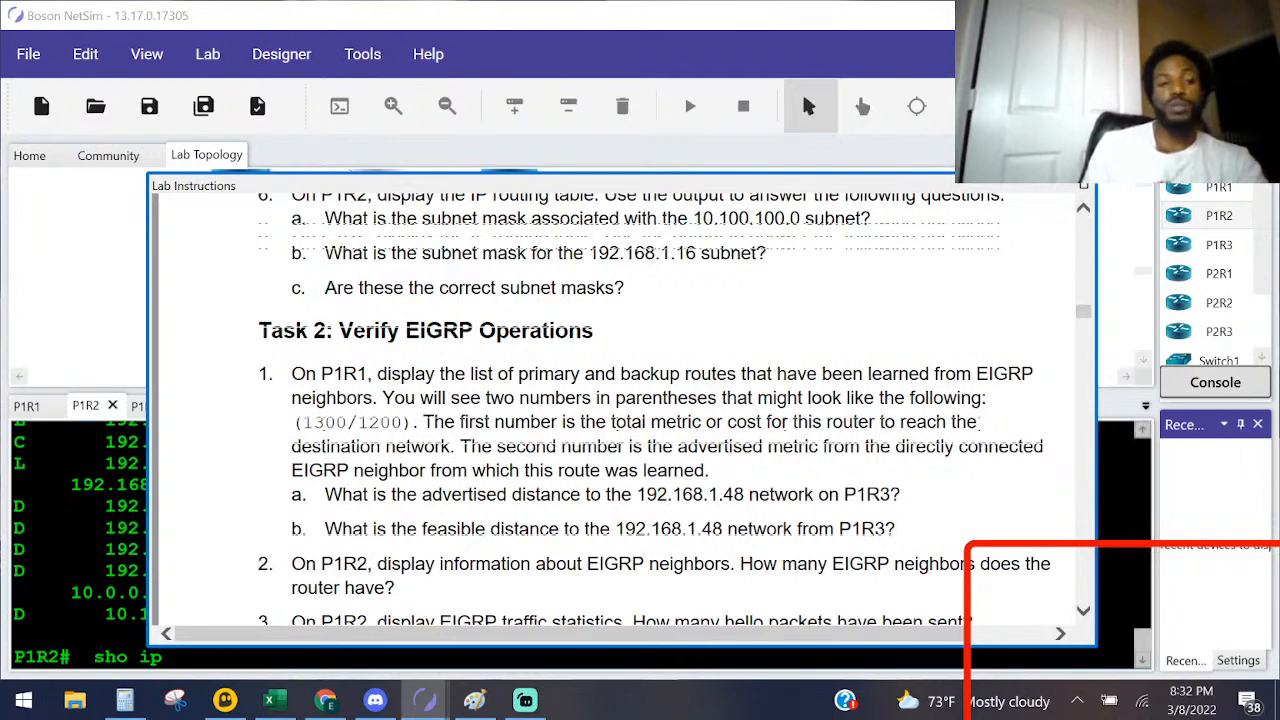
{"action": "left_click", "coordinate": [58, 549]}
{"action": "key", "text": "Return"}
{"action": "key", "text": "Return"}
{"action": "key", "text": "alt+Tab"}
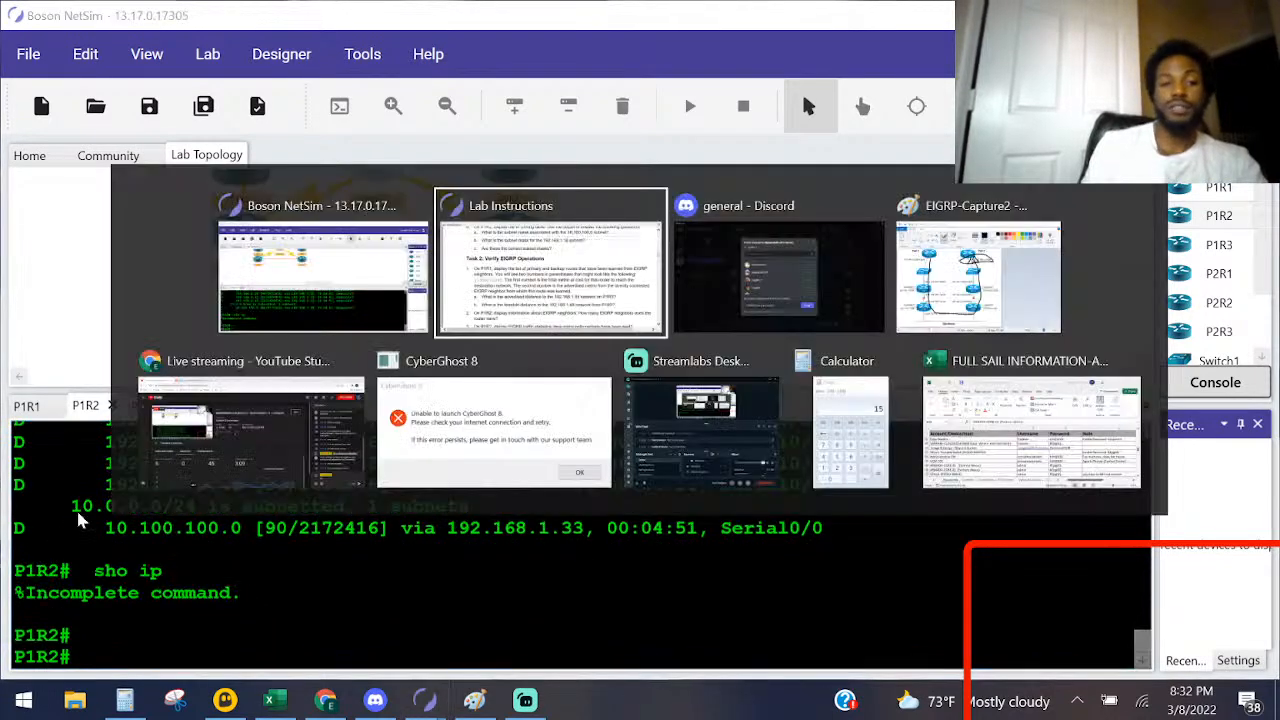
{"action": "key", "text": "alt+Tab"}
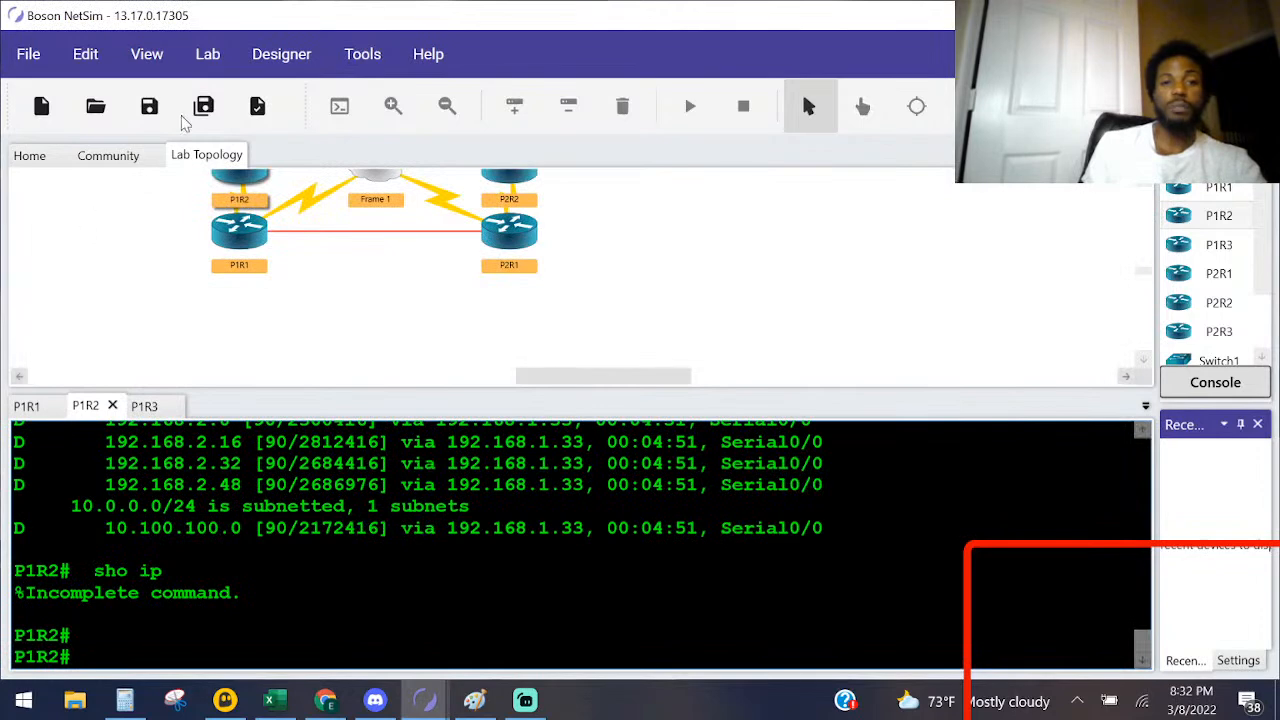
Step: Open P1R1's console and display its full EIGRP topology table with sho ip eigrp topology
{"action": "double_click", "coordinate": [224, 230]}
{"action": "key", "text": "Return"}
{"action": "key", "text": "Return"}
{"action": "key", "text": "Return"}
{"action": "key", "text": "Return"}
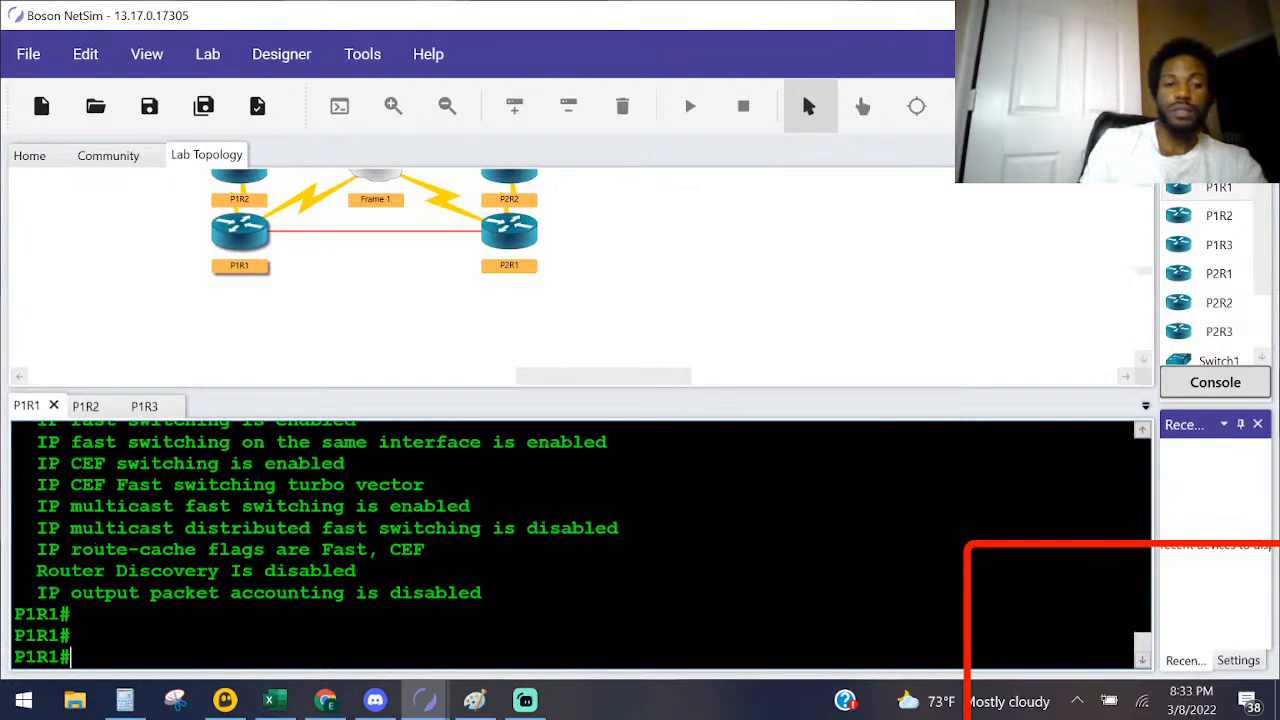
{"action": "type", "text": "sho ip e"}
{"action": "key", "text": "Tab"}
{"action": "type", "text": "to"}
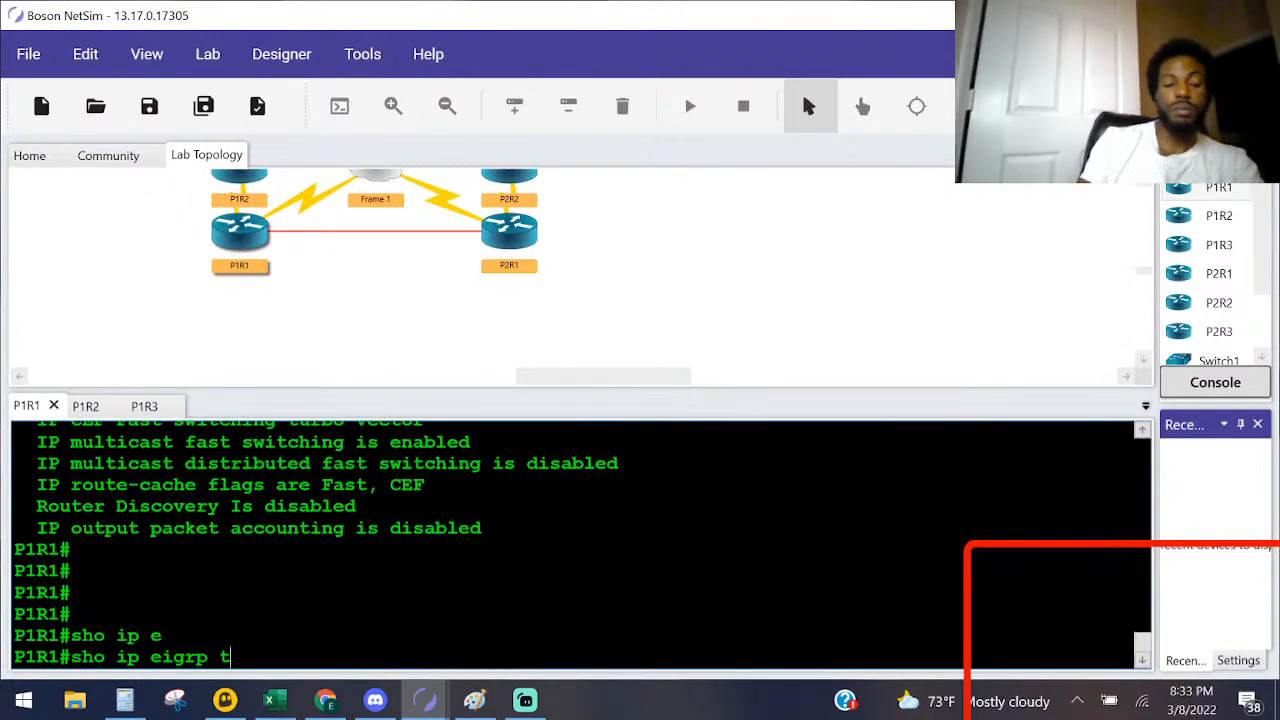
{"action": "key", "text": "Tab"}
{"action": "key", "text": "Return"}
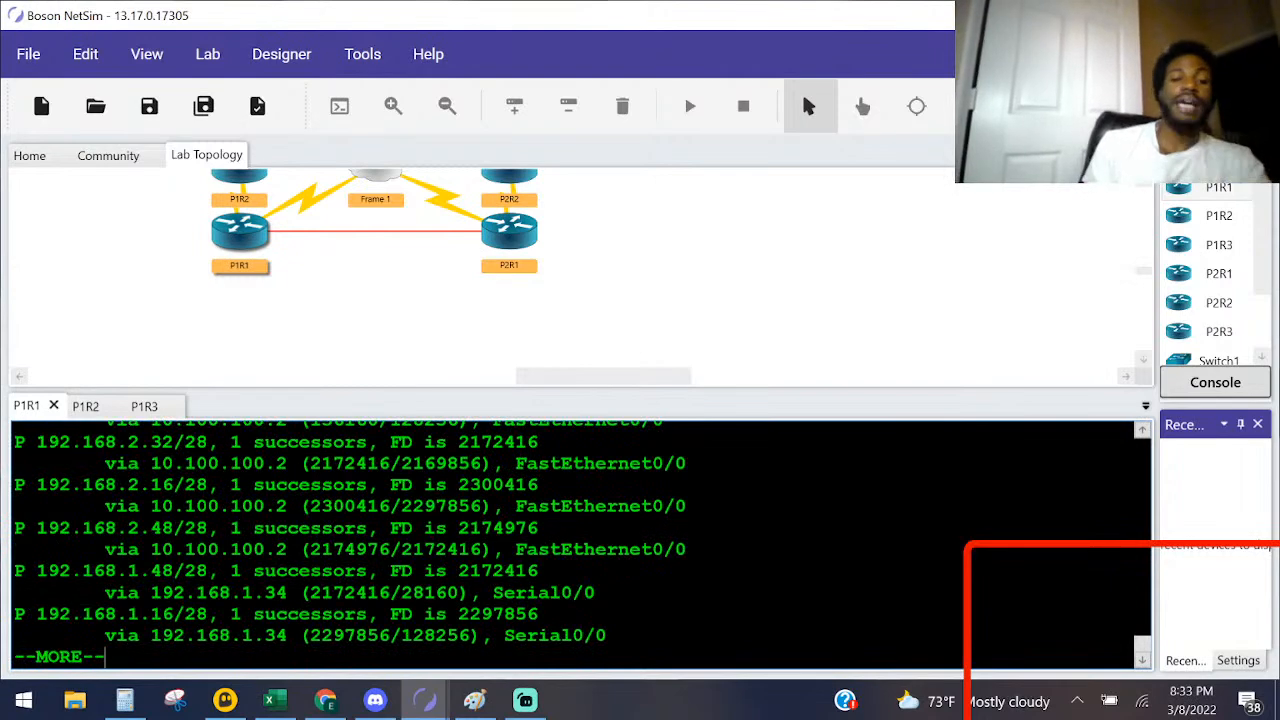
{"action": "key", "text": "space"}
Step: Look through P1R1's EIGRP topology table from its heading down to the last route
{"action": "scroll", "coordinate": [583, 546], "scroll_direction": "up", "scroll_amount": 5}
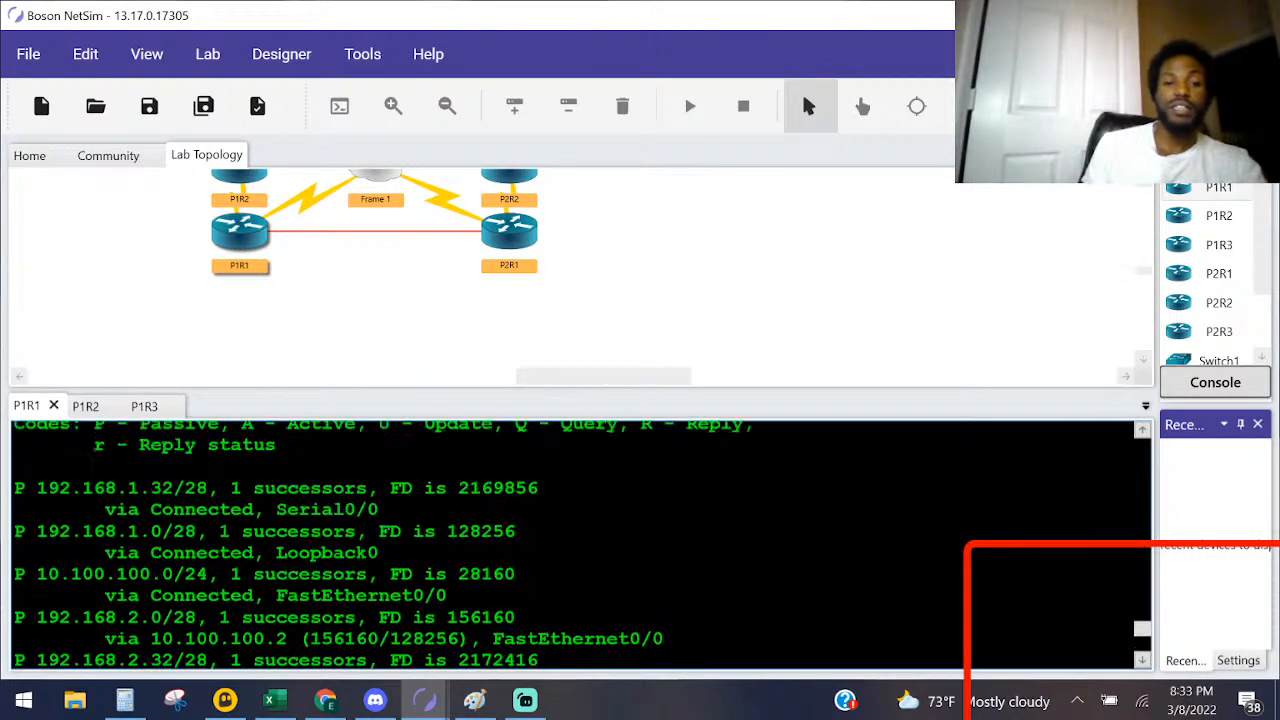
{"action": "scroll", "coordinate": [583, 546], "scroll_direction": "down", "scroll_amount": 3}
{"action": "scroll", "coordinate": [583, 546], "scroll_direction": "up", "scroll_amount": 4}
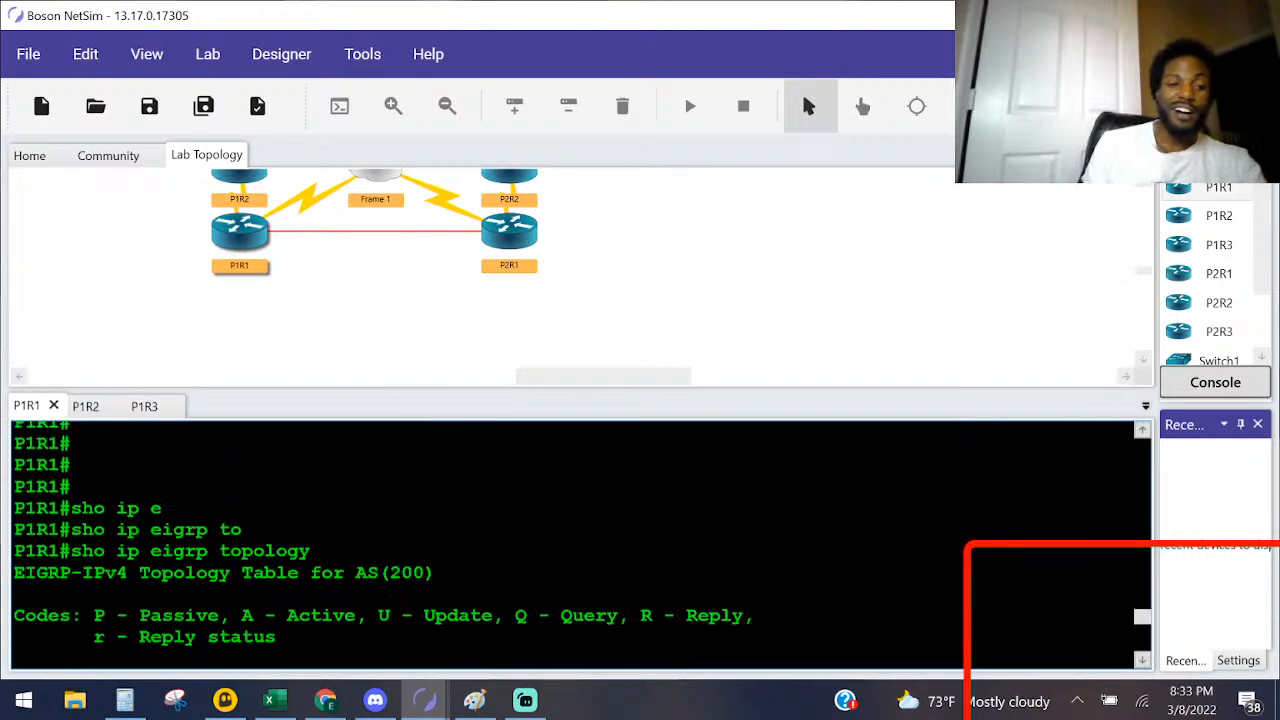
{"action": "scroll", "coordinate": [583, 546], "scroll_direction": "down", "scroll_amount": 1}
{"action": "scroll", "coordinate": [583, 546], "scroll_direction": "down", "scroll_amount": 5}
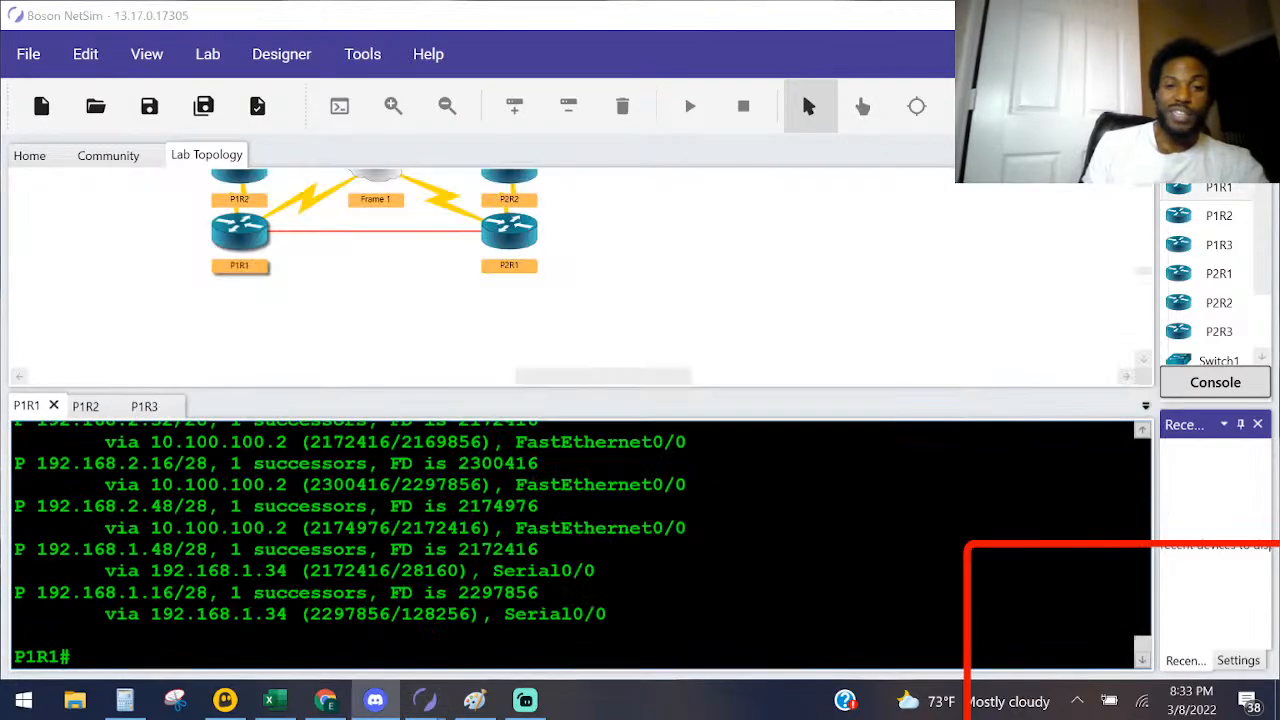
Step: Check the network diagram in Paint, then return to Boson NetSim and reread the first Task 2 question in the lab instructions
{"action": "left_click", "coordinate": [474, 700]}
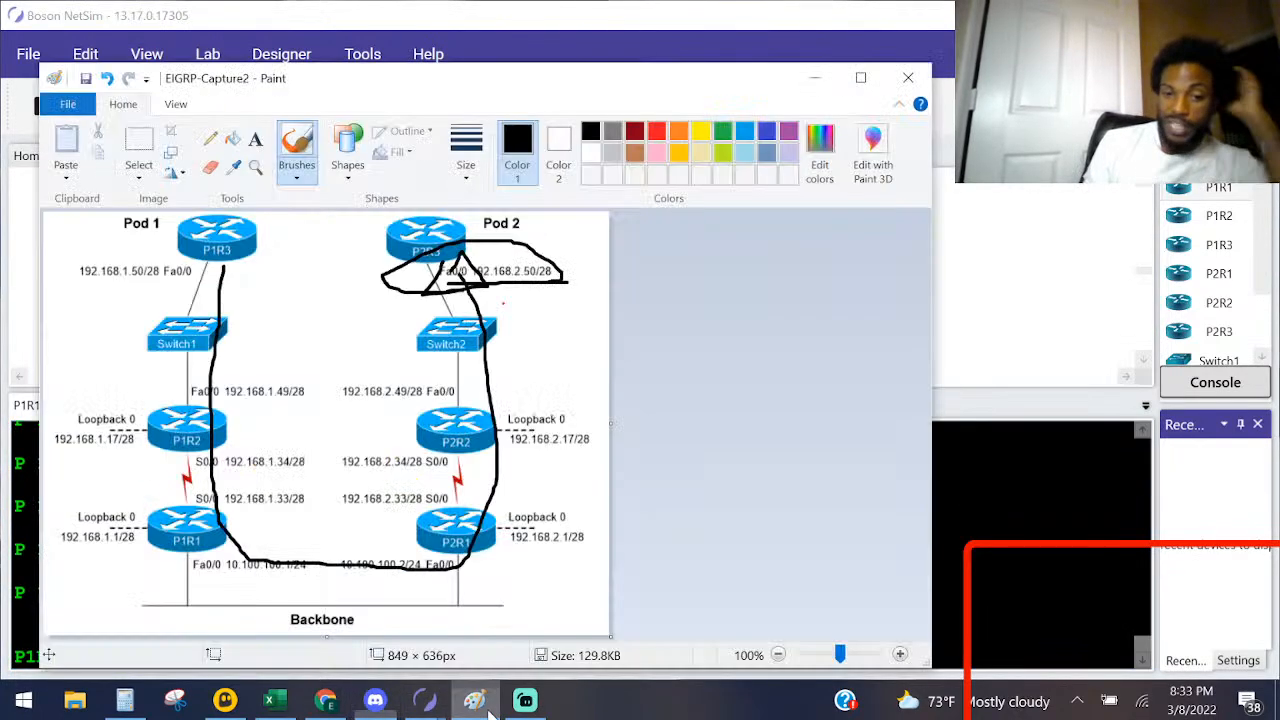
{"action": "left_click", "coordinate": [422, 704]}
{"action": "mouse_move", "coordinate": [422, 708]}
{"action": "left_click", "coordinate": [528, 632]}
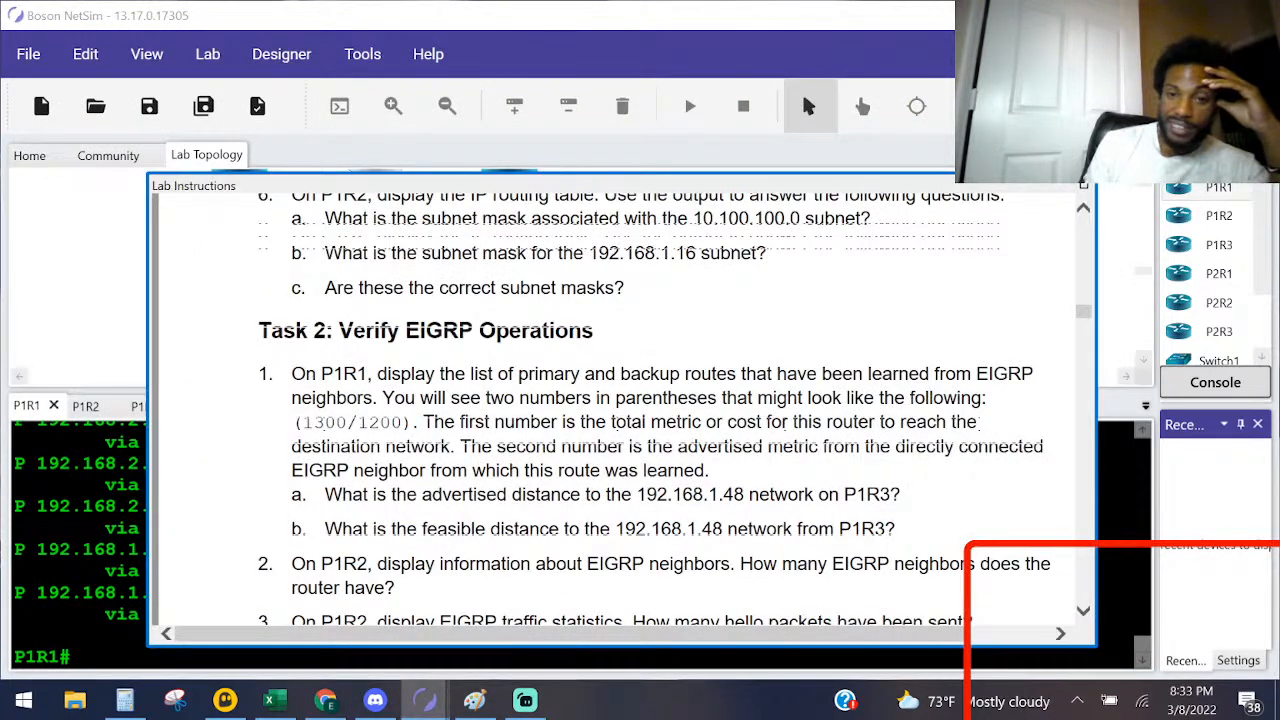
{"action": "left_click", "coordinate": [104, 527]}
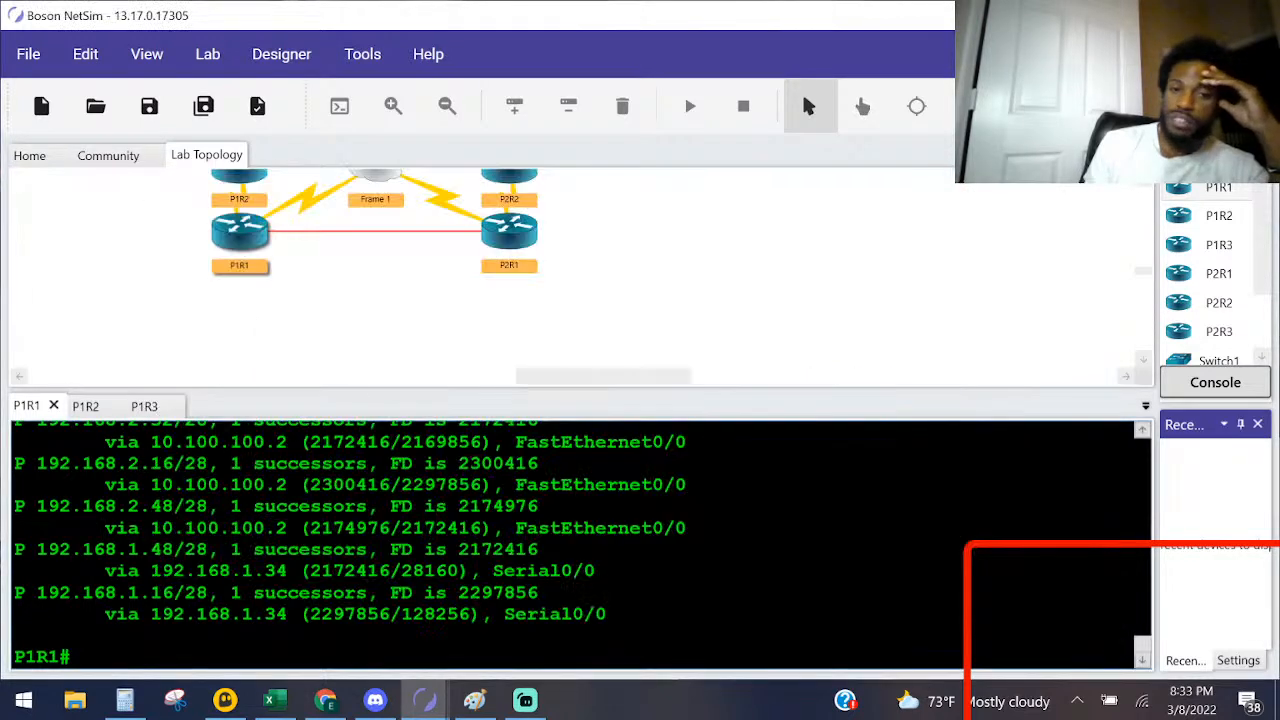
Step: Highlight the successors entry and the FD label of the 192.168.1.32/28 route in P1R1's topology table
{"action": "scroll", "coordinate": [104, 527], "scroll_direction": "up", "scroll_amount": 4}
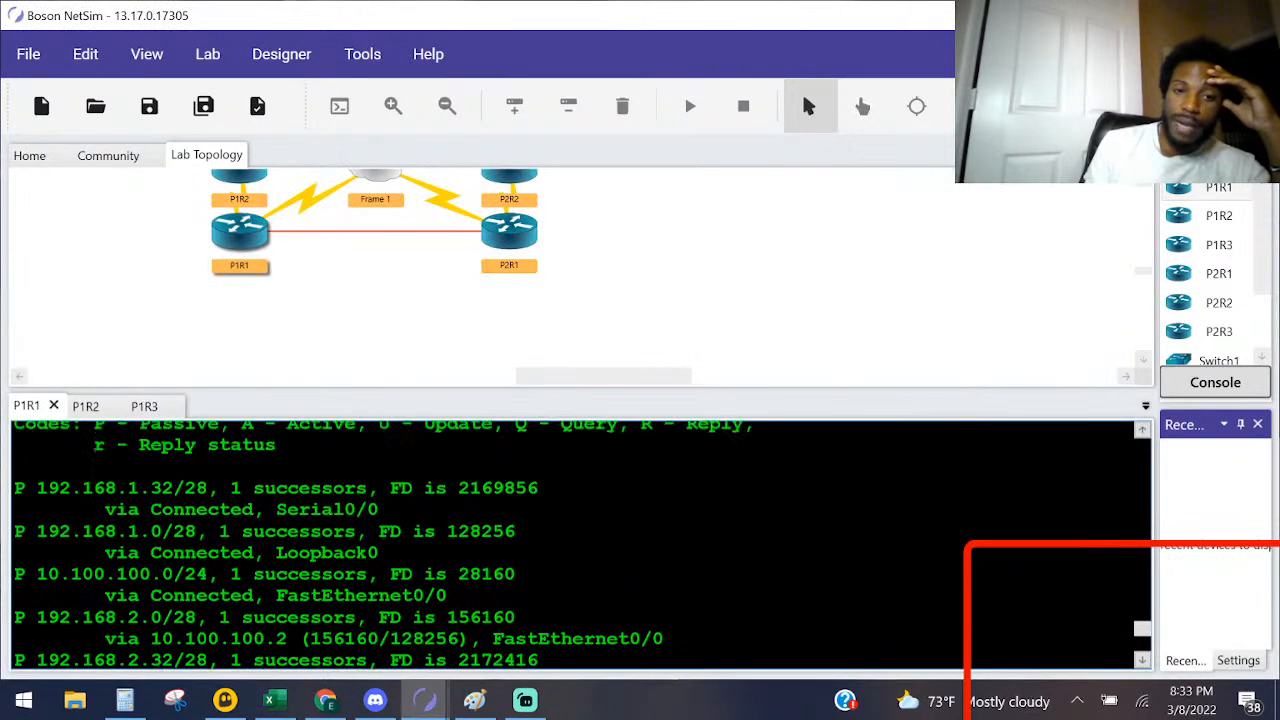
{"action": "left_click_drag", "start_coordinate": [390, 488], "coordinate": [276, 488]}
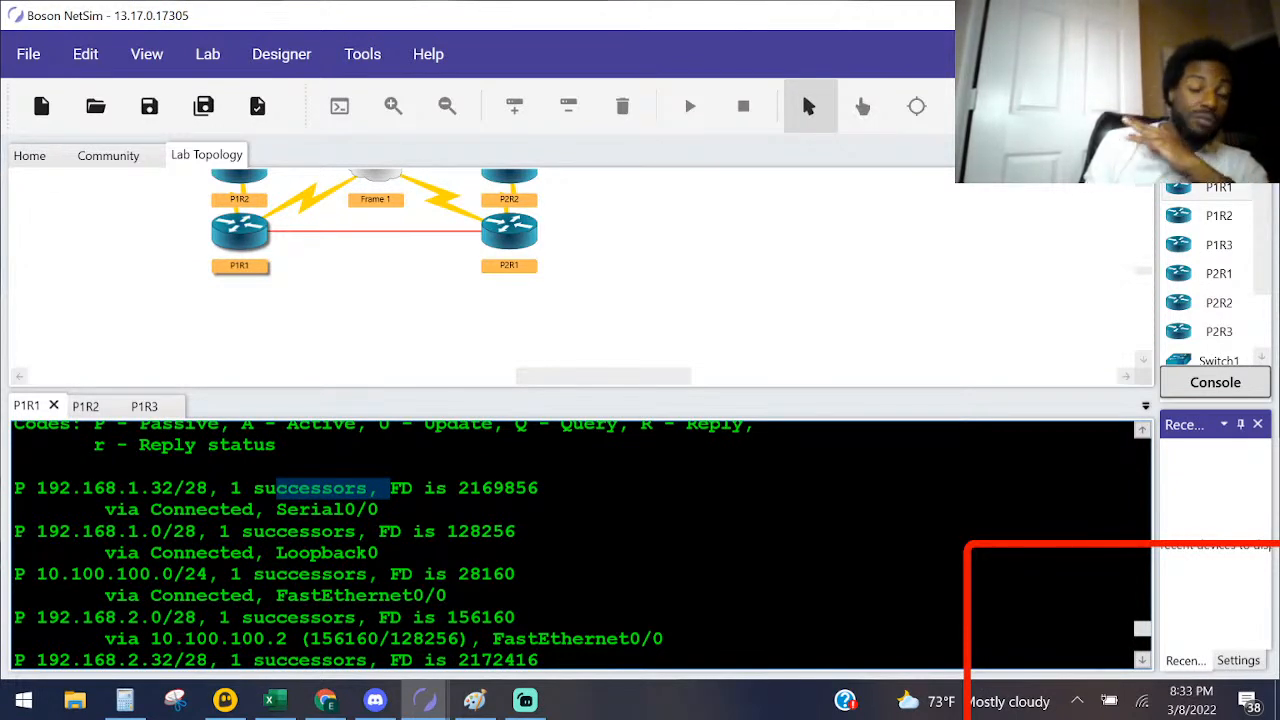
{"action": "left_click_drag", "start_coordinate": [424, 489], "coordinate": [402, 489]}
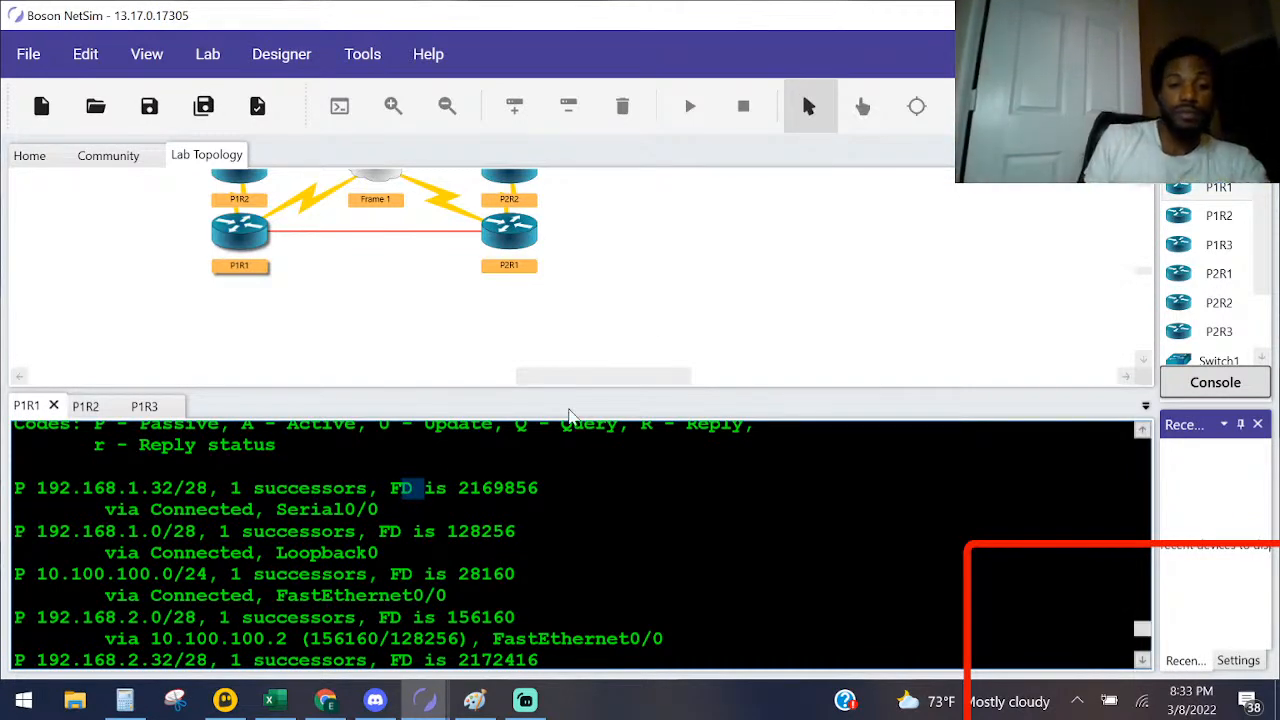
Step: Reread the Task 2 questions on the advertised and feasible distances to the 192.168.1.48 network
{"action": "key", "text": "alt+Tab"}
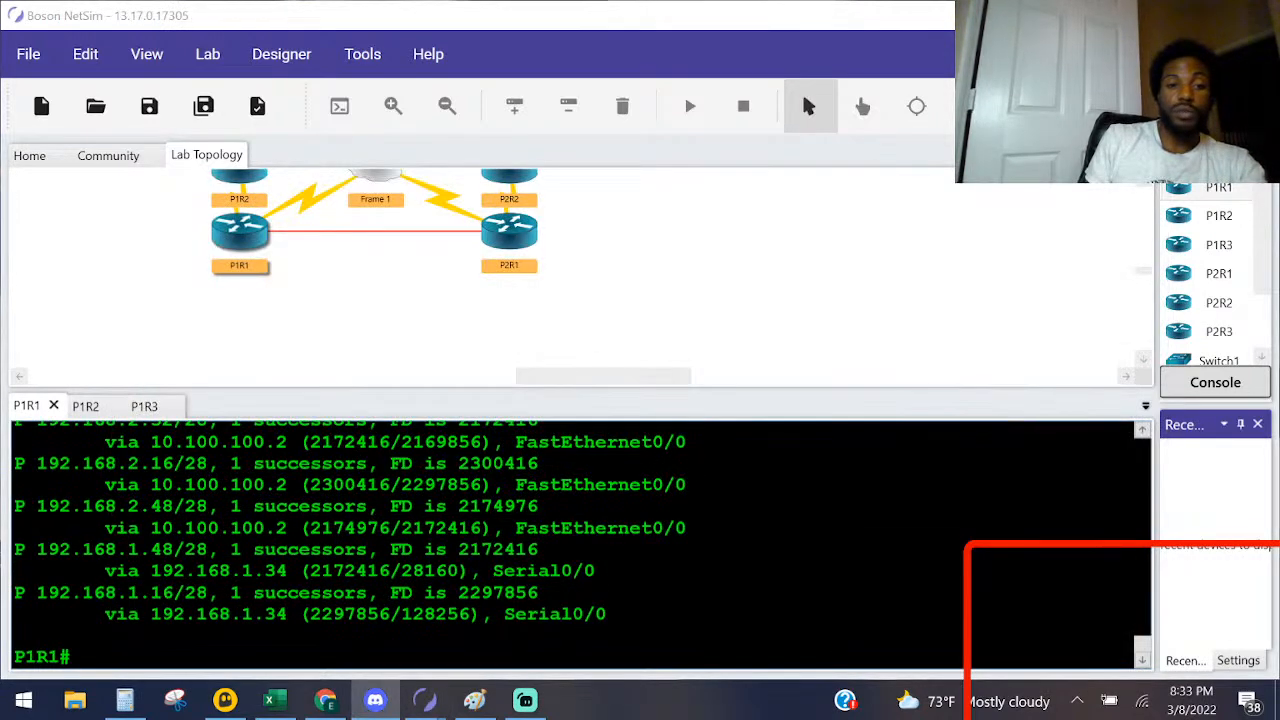
{"action": "mouse_move", "coordinate": [424, 700]}
{"action": "left_click", "coordinate": [537, 628]}
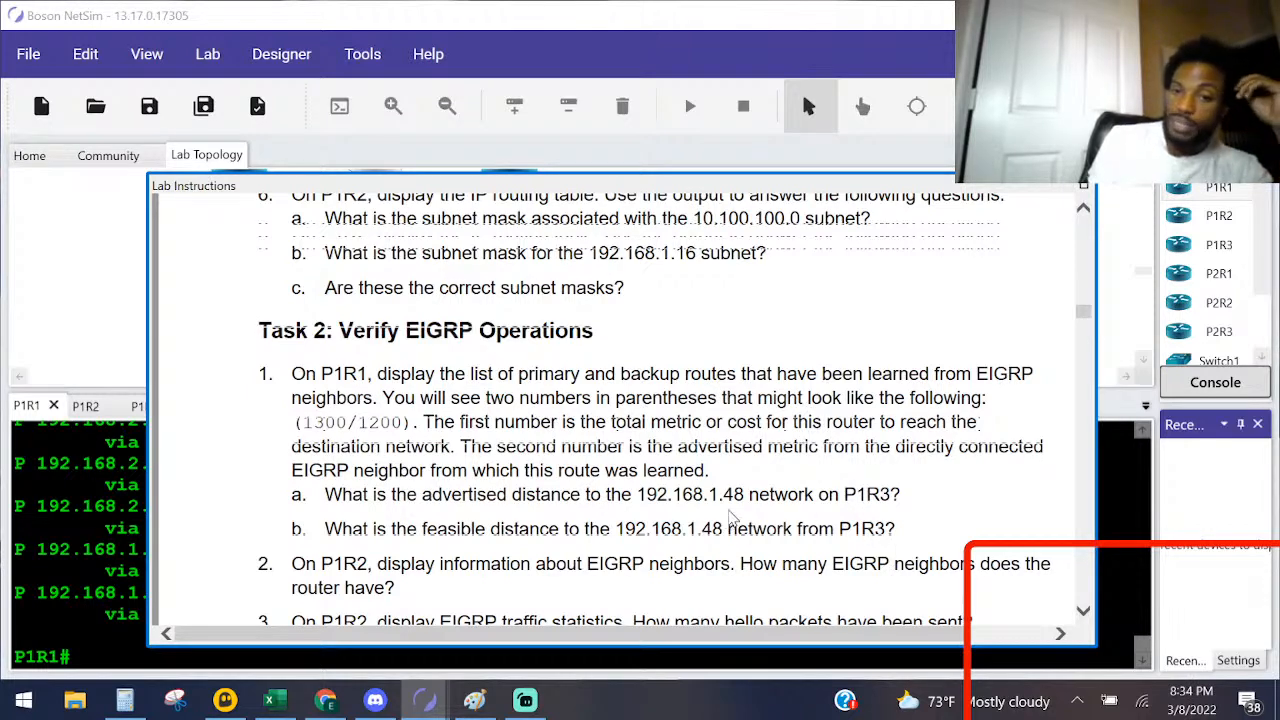
{"action": "left_click", "coordinate": [82, 528]}
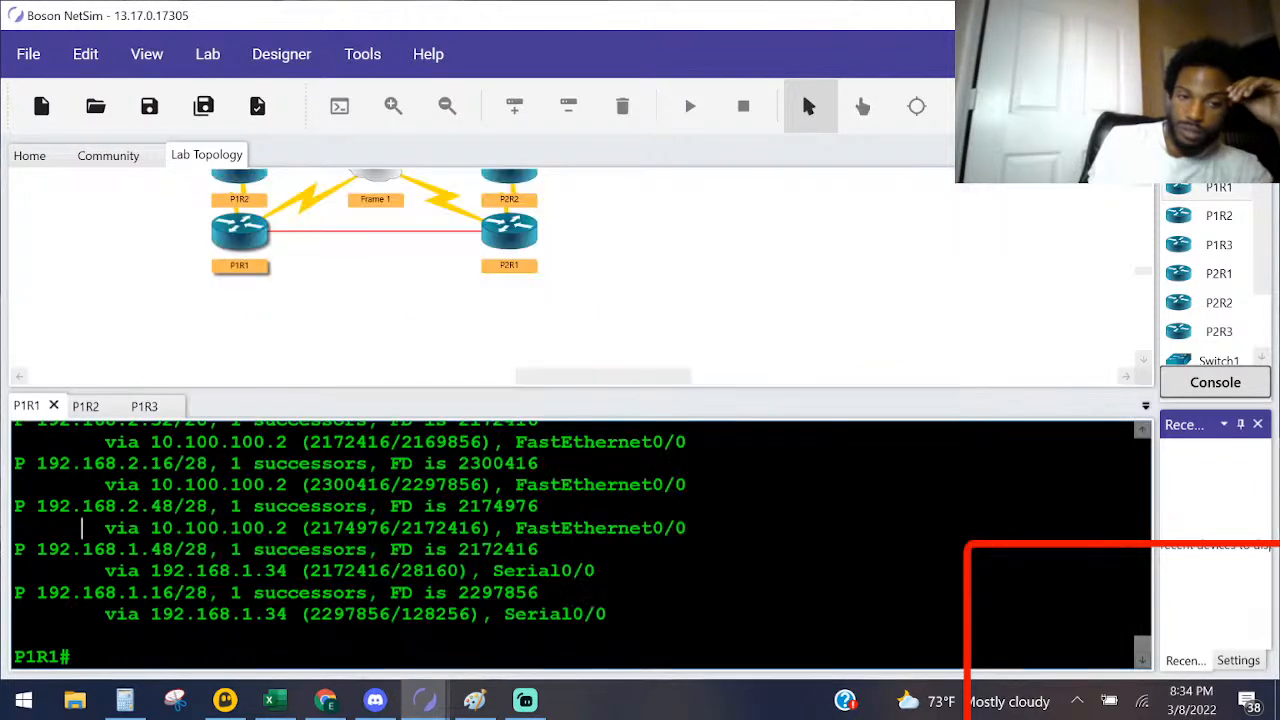
Step: Find the 192.168.1.48/28 route in P1R1's topology table and highlight its network and the first metric in parentheses
{"action": "scroll", "coordinate": [82, 528], "scroll_direction": "up", "scroll_amount": 1}
{"action": "scroll", "coordinate": [82, 576], "scroll_direction": "up", "scroll_amount": 3}
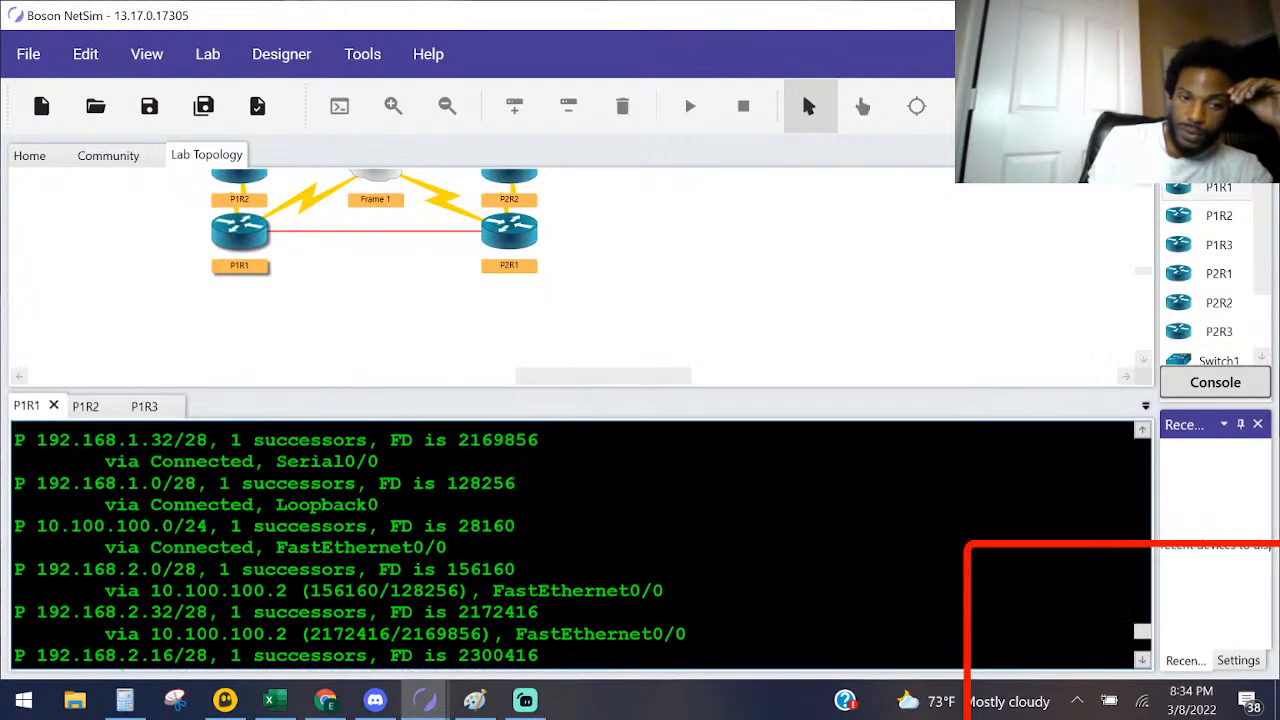
{"action": "scroll", "coordinate": [582, 545], "scroll_direction": "up", "scroll_amount": 1}
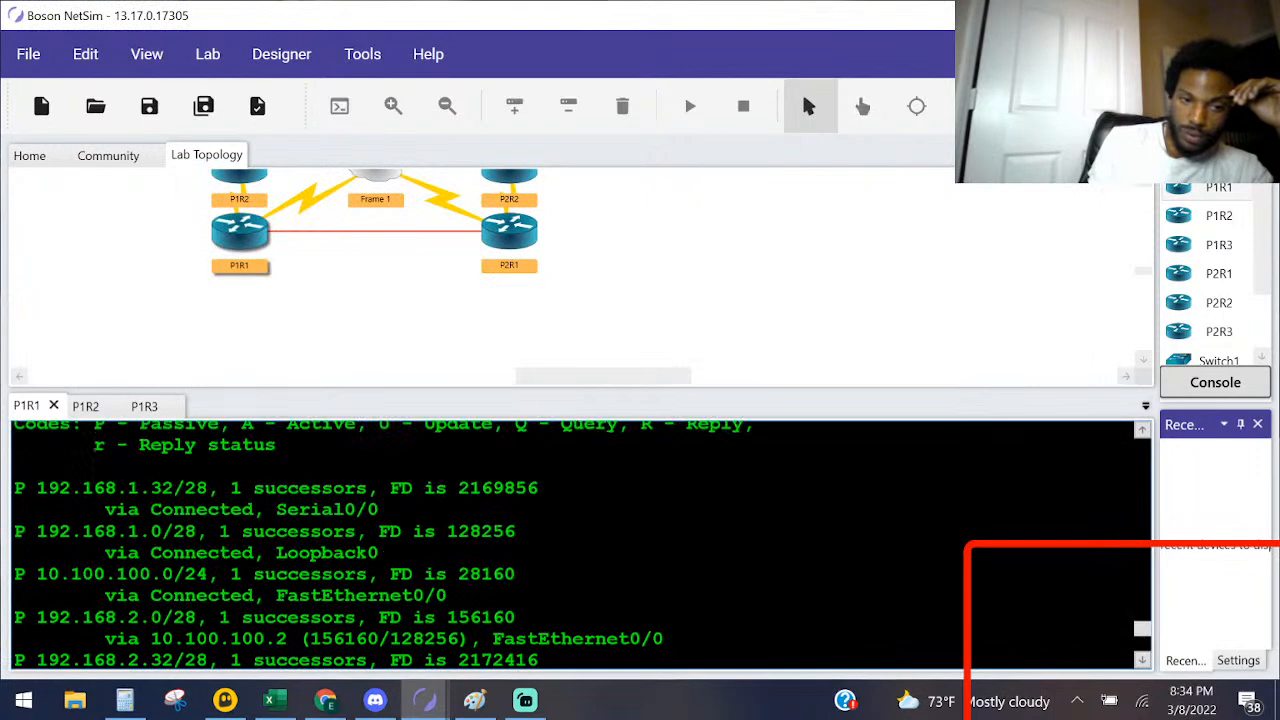
{"action": "scroll", "coordinate": [582, 545], "scroll_direction": "down", "scroll_amount": 3}
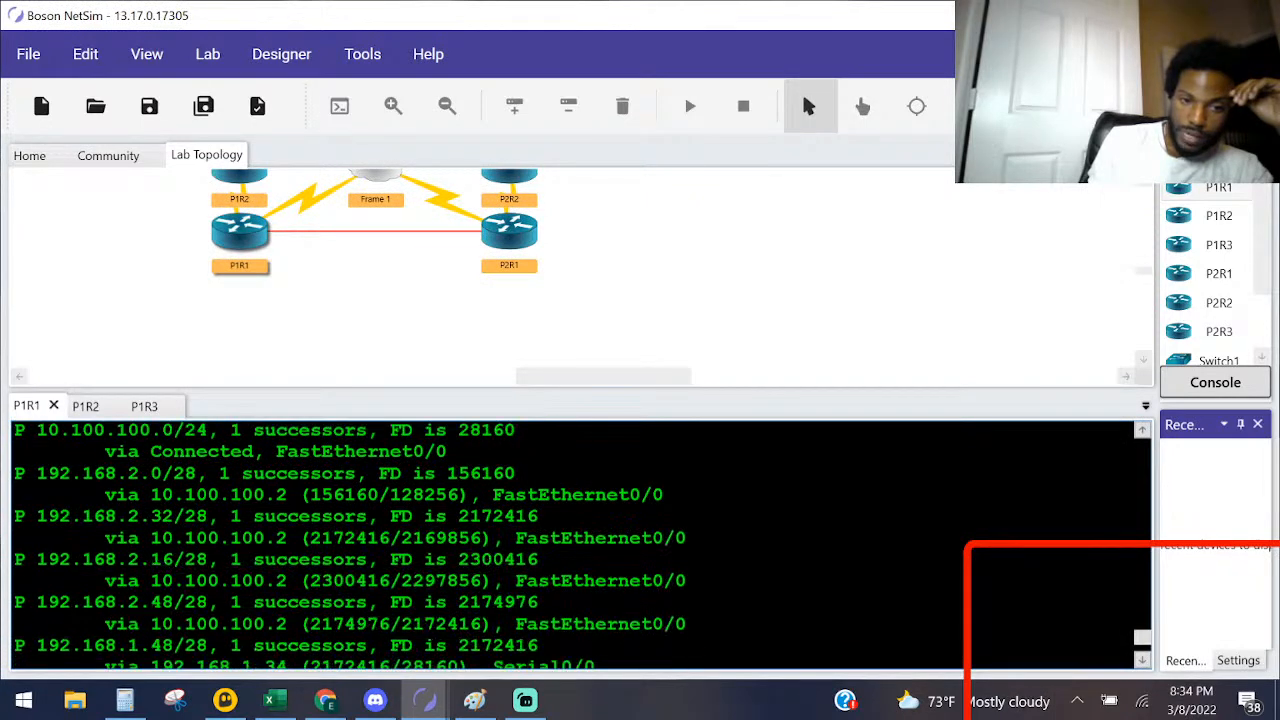
{"action": "scroll", "coordinate": [82, 624], "scroll_direction": "down", "scroll_amount": 3}
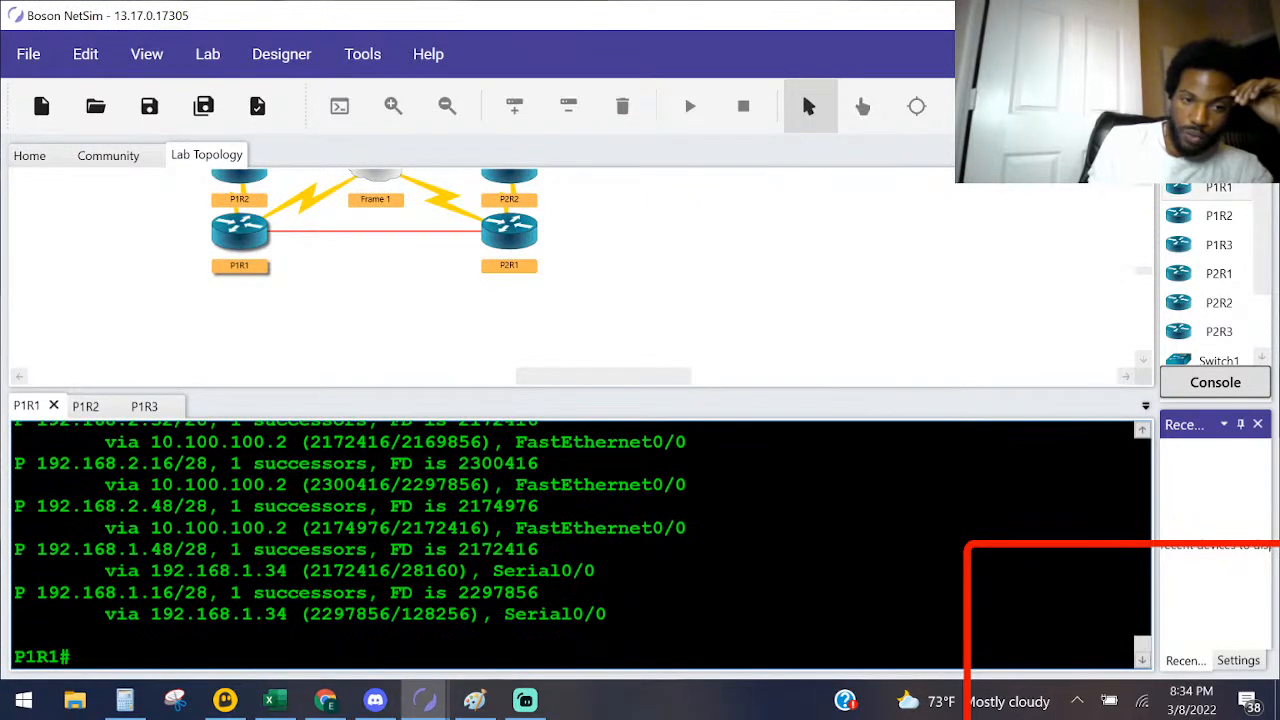
{"action": "left_click_drag", "start_coordinate": [128, 549], "coordinate": [218, 549]}
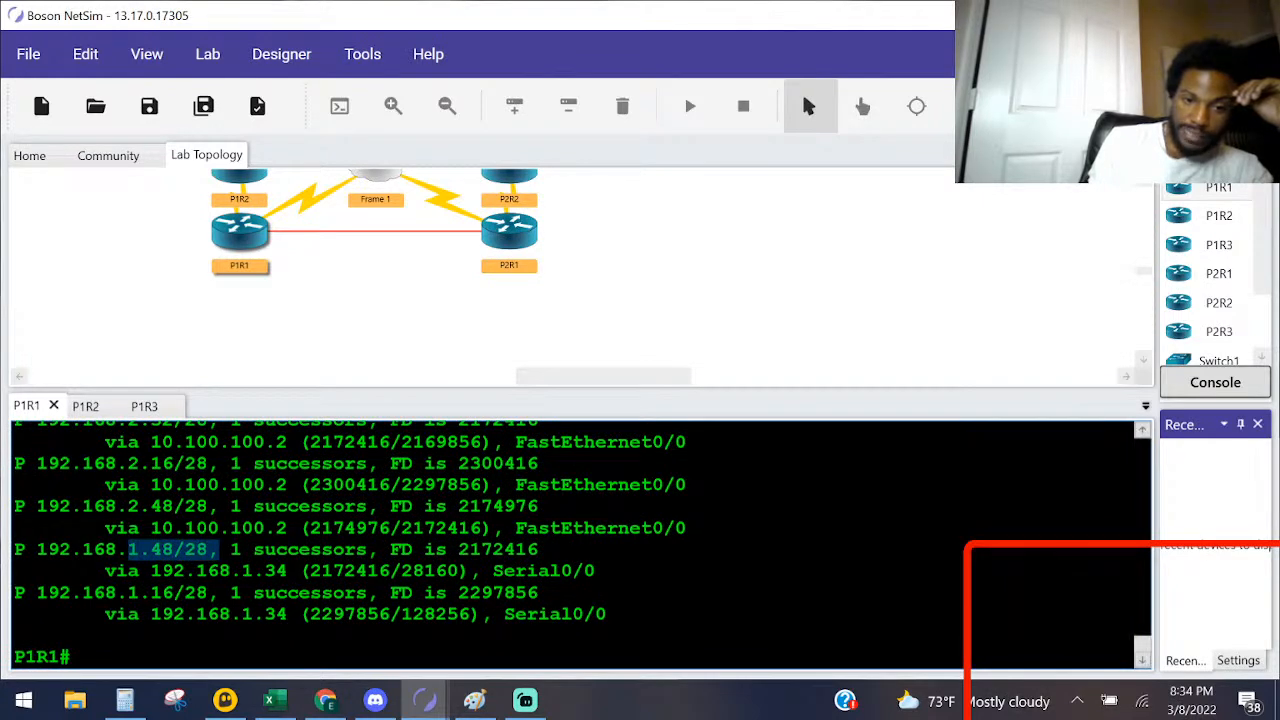
{"action": "left_click_drag", "start_coordinate": [466, 571], "coordinate": [310, 571]}
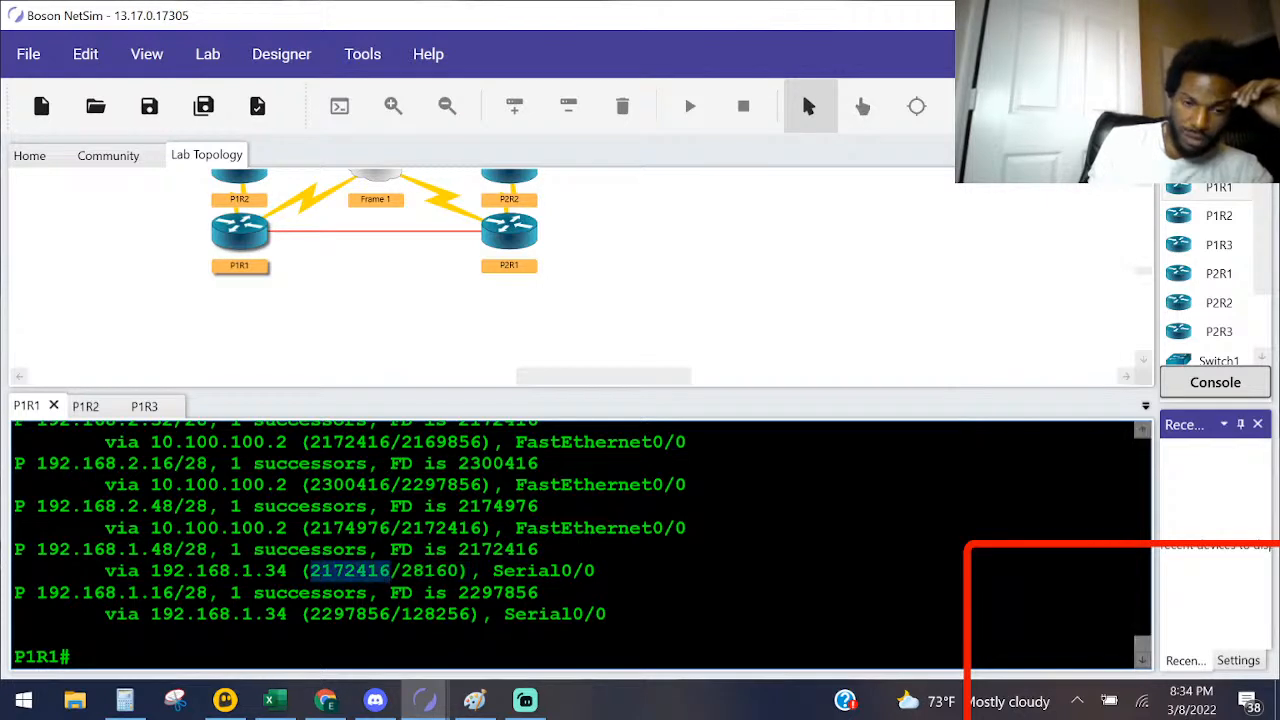
{"action": "left_click", "coordinate": [309, 571]}
Step: Compare the 192.168.1.48 distances with the Task 2 solution further down in the lab instructions
{"action": "key", "text": "alt+Tab"}
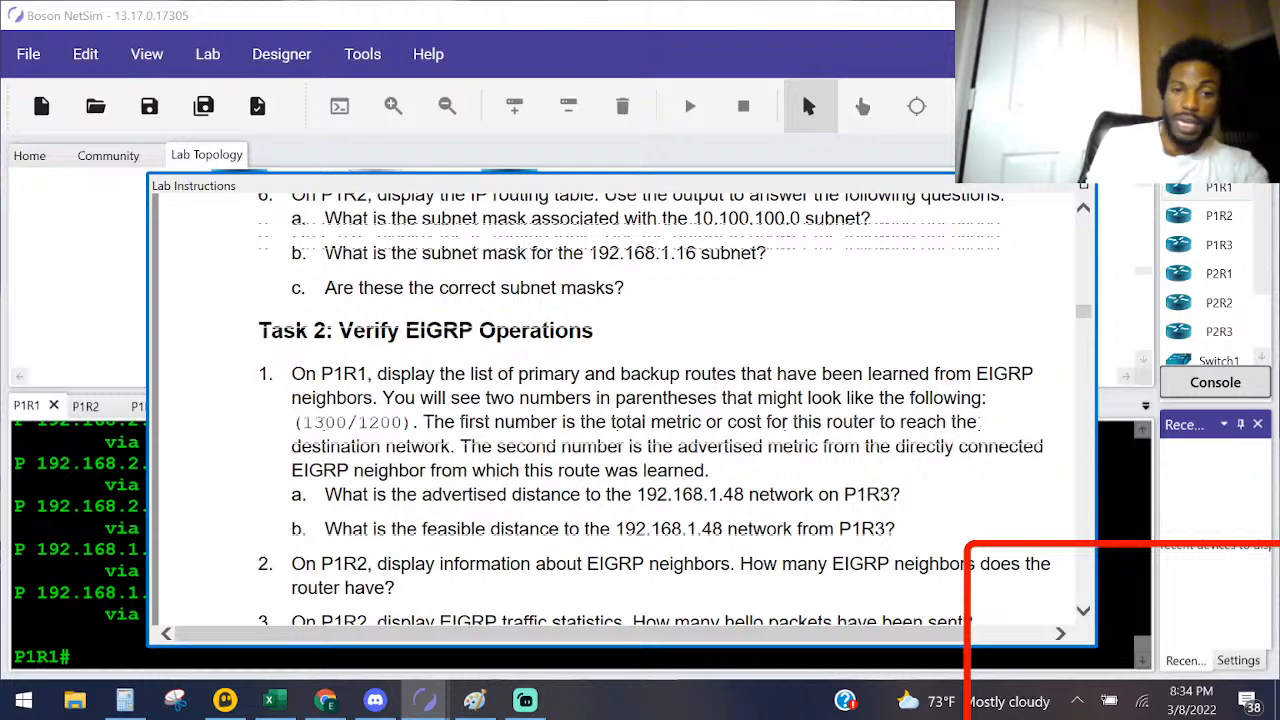
{"action": "scroll", "coordinate": [375, 438], "scroll_direction": "down", "scroll_amount": 15}
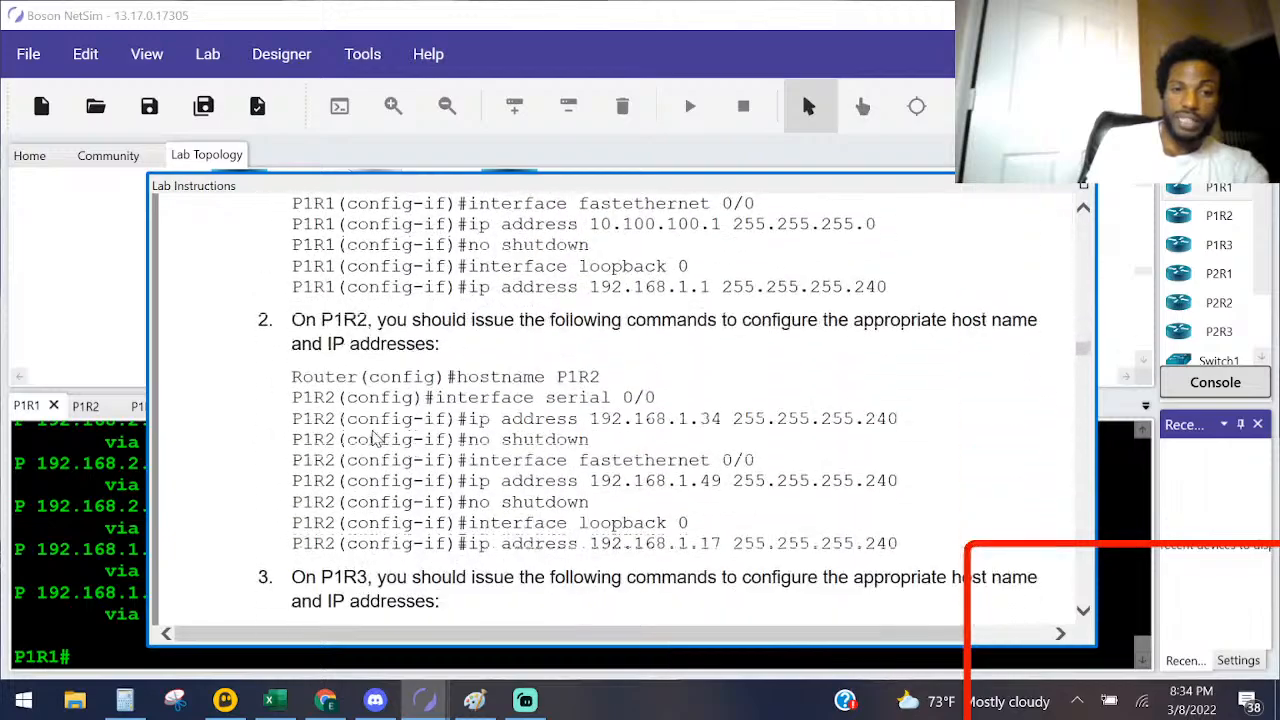
{"action": "scroll", "coordinate": [375, 438], "scroll_direction": "down", "scroll_amount": 10}
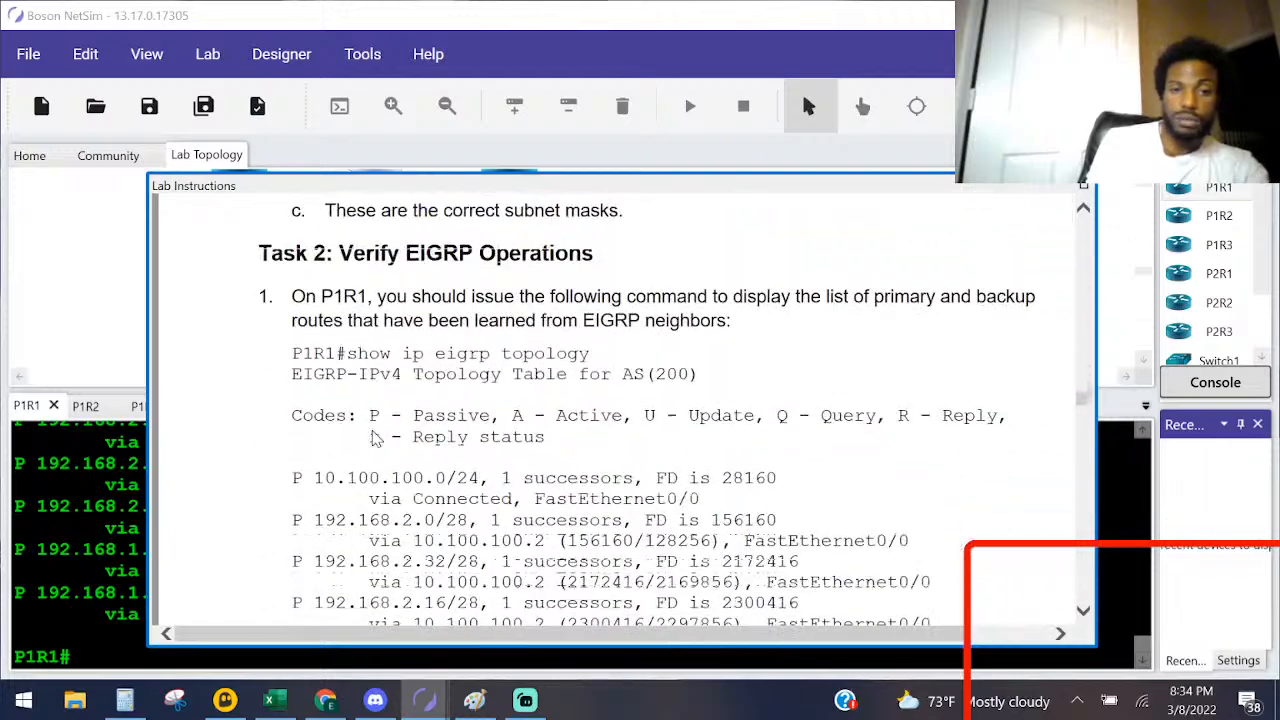
{"action": "scroll", "coordinate": [337, 340], "scroll_direction": "down", "scroll_amount": 5}
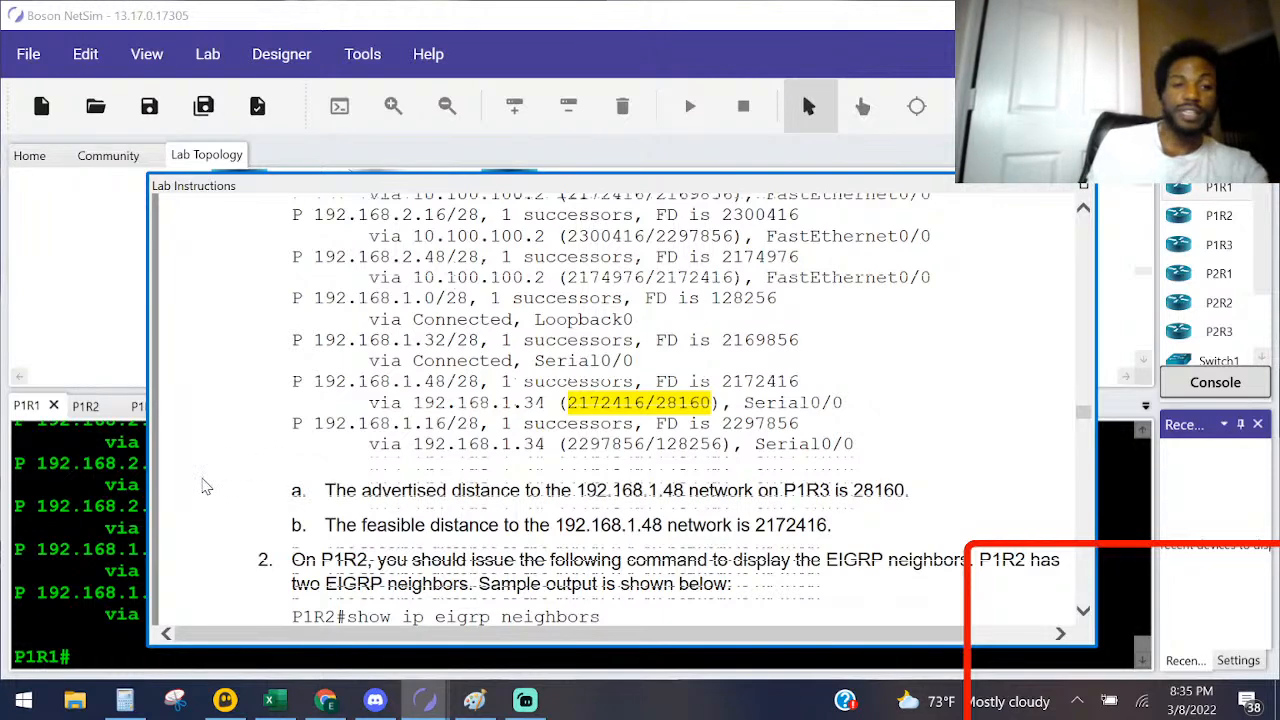
{"action": "left_click", "coordinate": [49, 486]}
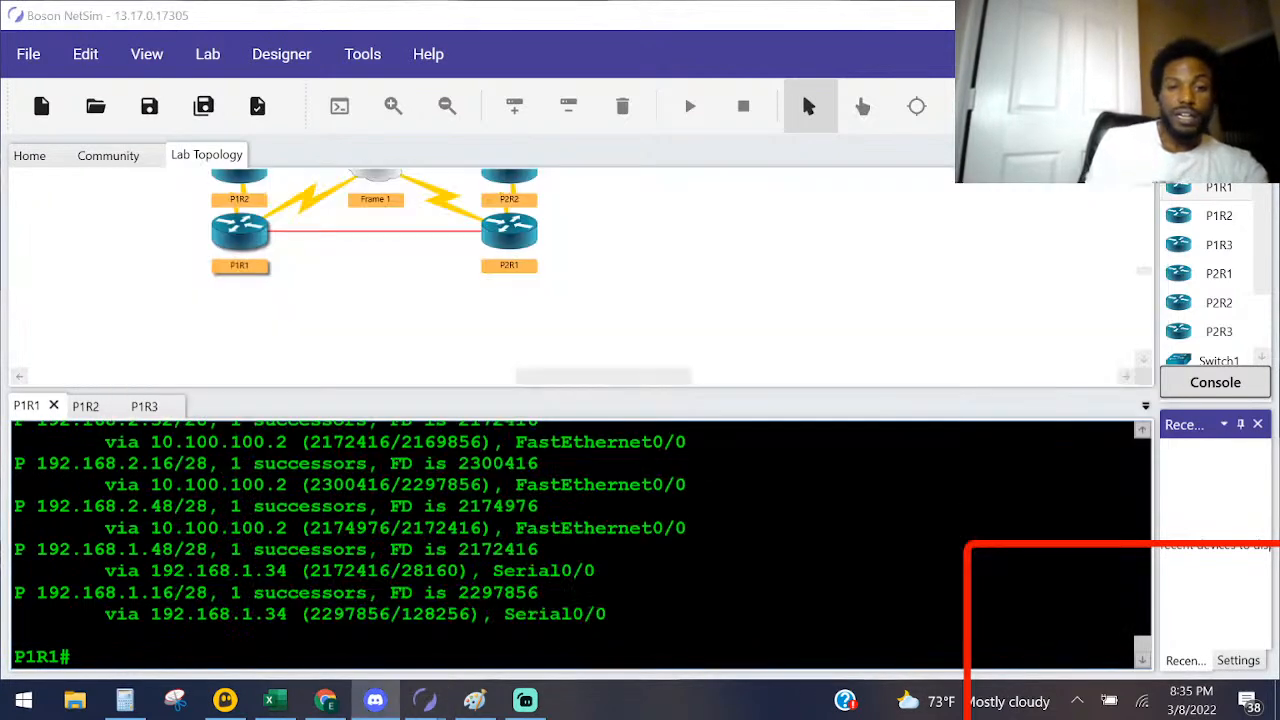
Step: Return from the lab solutions to the Task 2 questions and read those on EIGRP neighbors, traffic and interface statistics
{"action": "key", "text": "alt+Tab"}
{"action": "key", "text": "Tab"}
{"action": "left_click", "coordinate": [818, 232]}
{"action": "scroll", "coordinate": [620, 410], "scroll_direction": "up", "scroll_amount": 15}
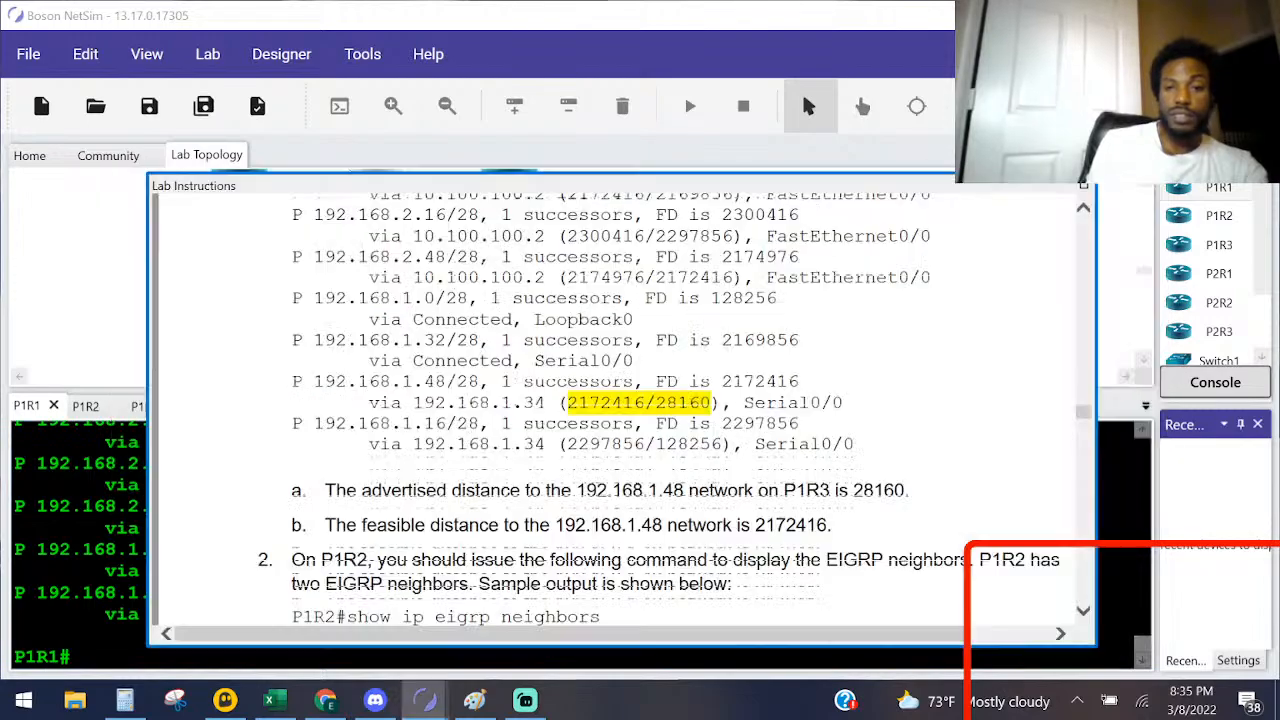
{"action": "scroll", "coordinate": [620, 410], "scroll_direction": "up", "scroll_amount": 15}
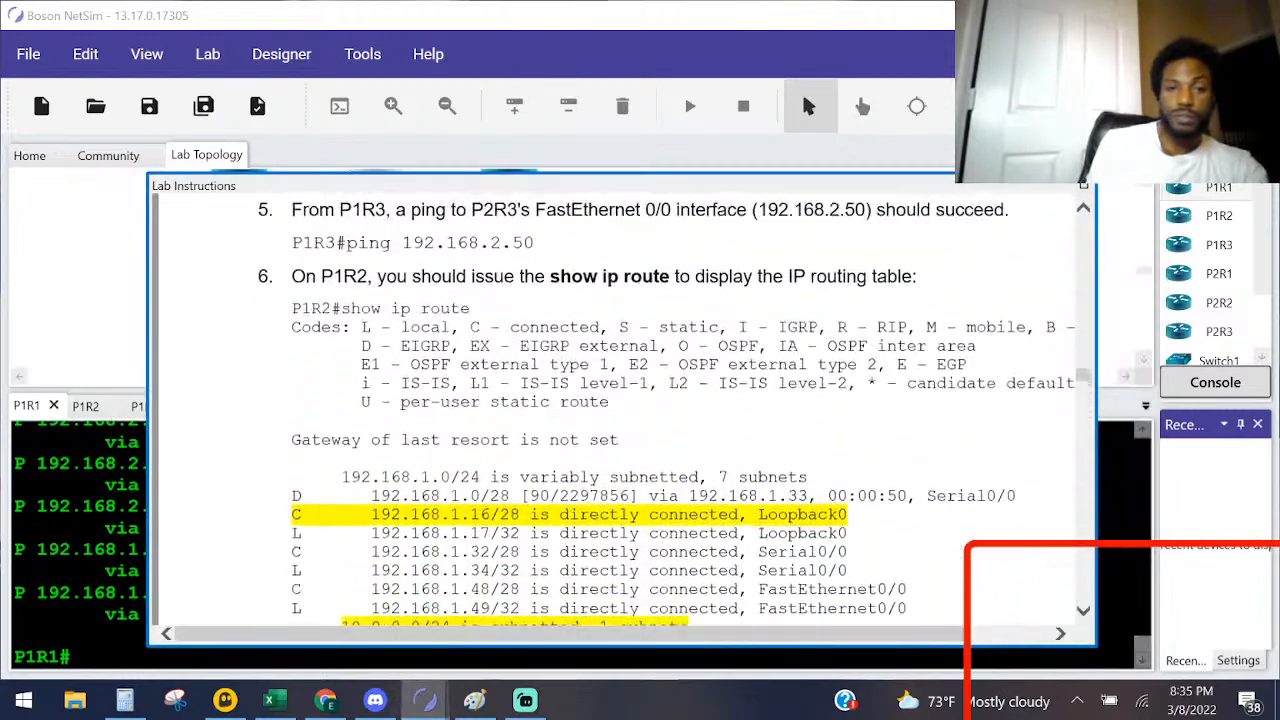
{"action": "scroll", "coordinate": [620, 410], "scroll_direction": "up", "scroll_amount": 15}
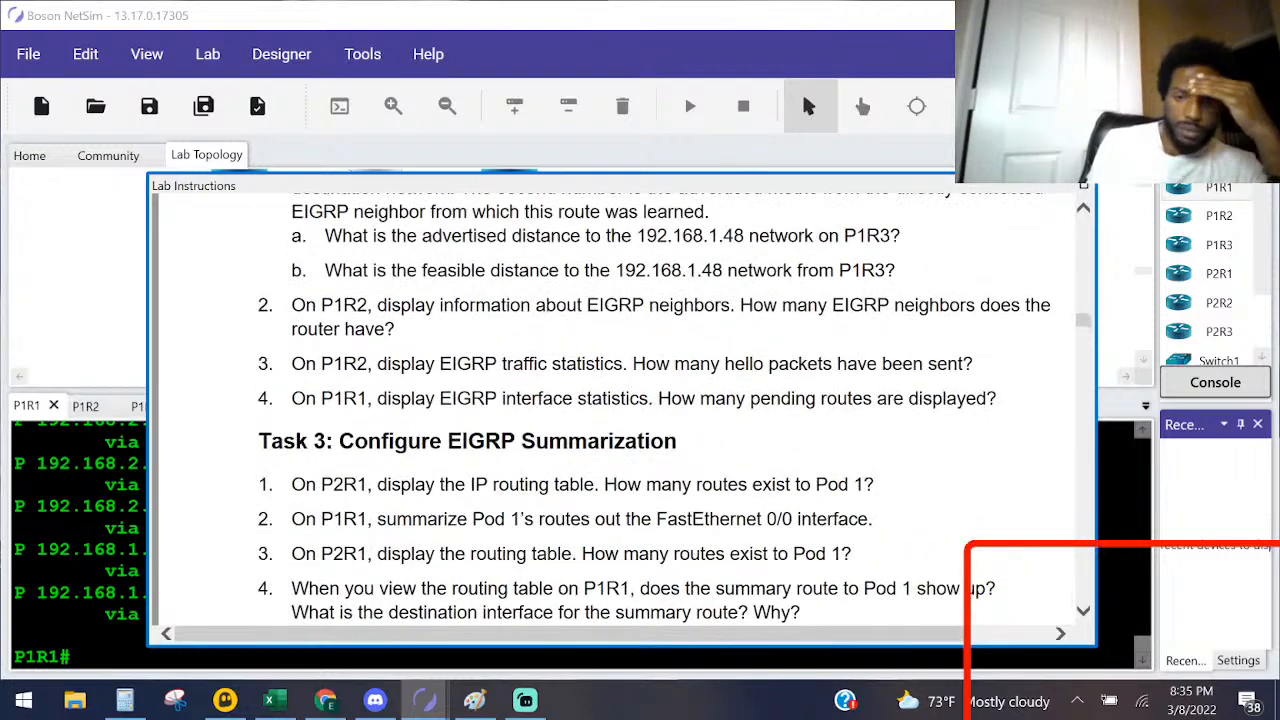
{"action": "scroll", "coordinate": [577, 393], "scroll_direction": "up", "scroll_amount": 1}
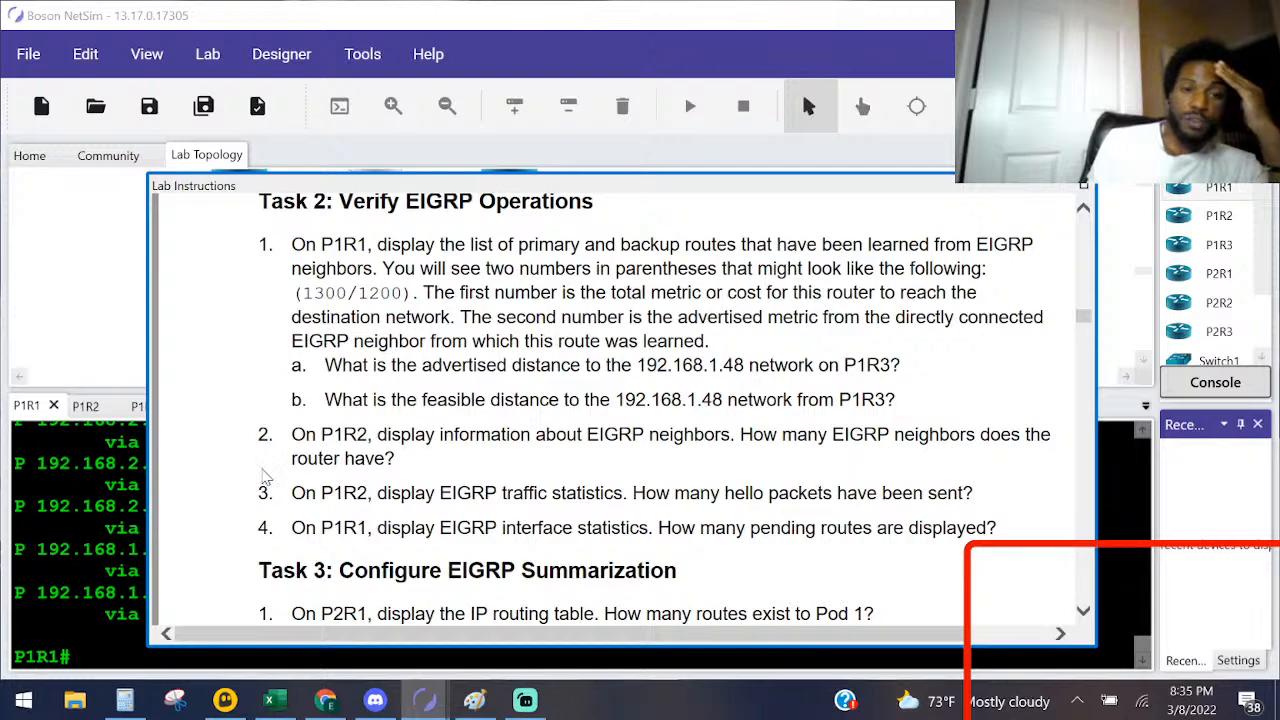
{"action": "left_click", "coordinate": [59, 507]}
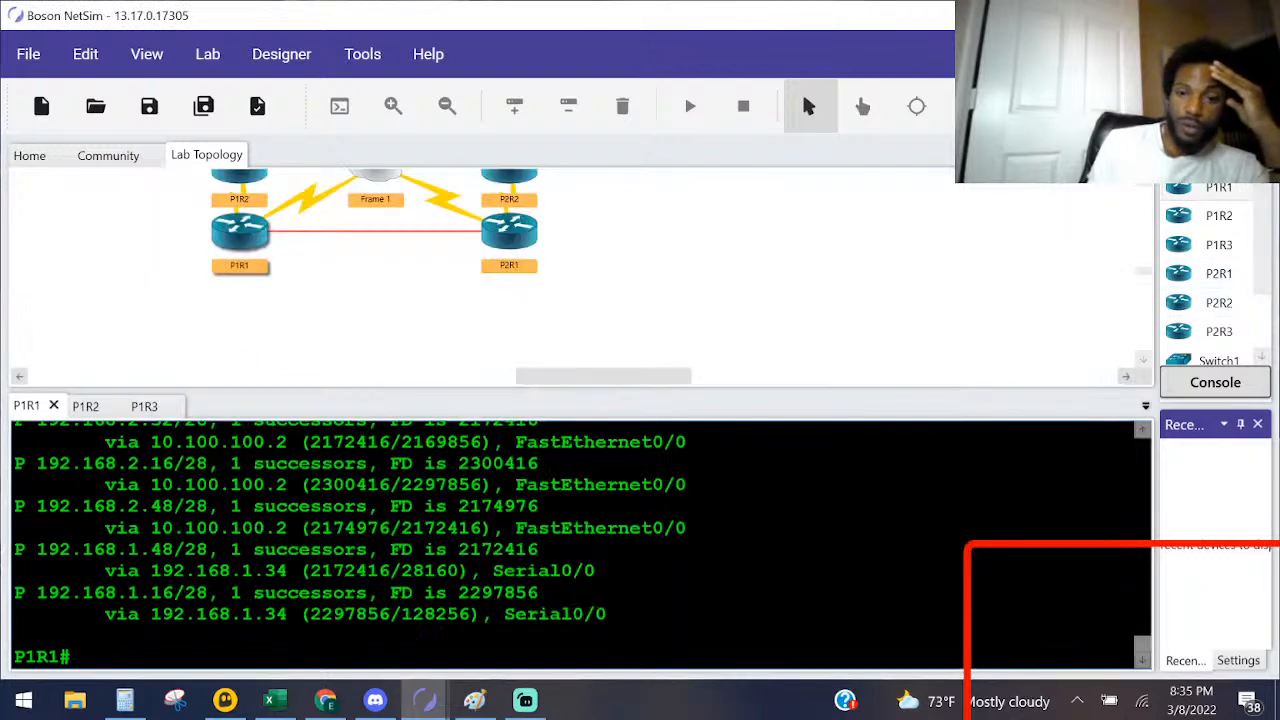
Step: In Paint, circle P1R1 in black on the network diagram and mark P1R2's S0/0 and Fa0/0 interfaces
{"action": "left_click", "coordinate": [474, 700]}
{"action": "mouse_move", "coordinate": [153, 458]}
{"action": "left_mouse_down"}
{"action": "mouse_move", "coordinate": [275, 463]}
{"action": "mouse_move", "coordinate": [123, 389]}
{"action": "mouse_move", "coordinate": [162, 479]}
{"action": "mouse_move", "coordinate": [191, 470]}
{"action": "mouse_move", "coordinate": [151, 497]}
{"action": "mouse_move", "coordinate": [244, 563]}
{"action": "mouse_move", "coordinate": [230, 530]}
{"action": "left_mouse_up"}
{"action": "key", "text": "ctrl+z"}
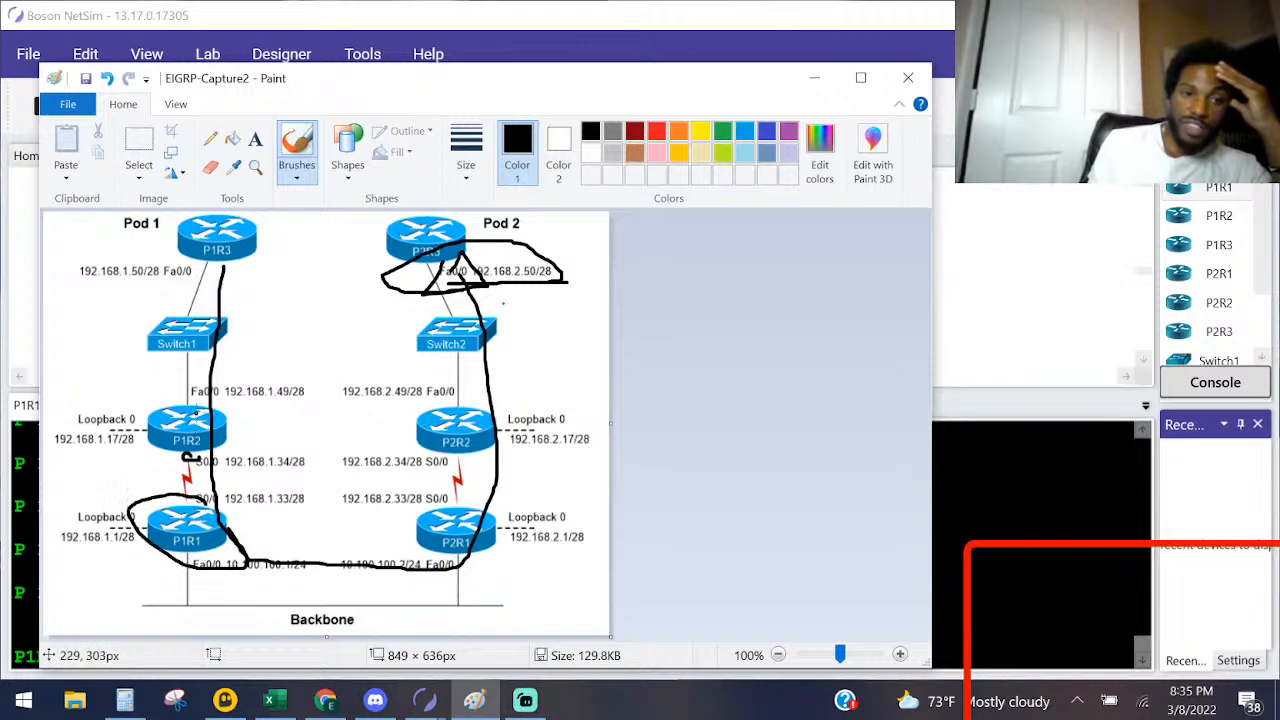
{"action": "left_click_drag", "start_coordinate": [187, 413], "coordinate": [197, 405]}
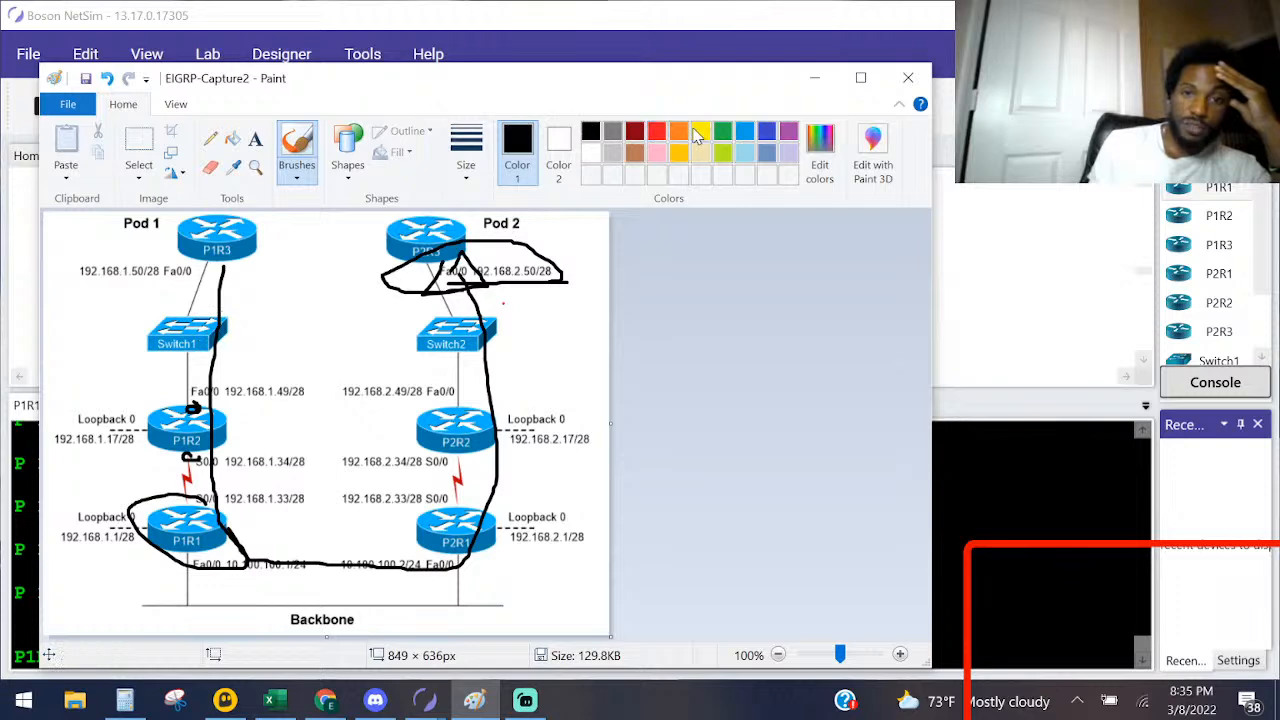
Step: Cross out Switch1 in red and mark P1R3's Fa0/0 interface with a small green circle
{"action": "left_click", "coordinate": [656, 131]}
{"action": "left_click_drag", "start_coordinate": [201, 307], "coordinate": [146, 360]}
{"action": "left_click_drag", "start_coordinate": [146, 307], "coordinate": [234, 370]}
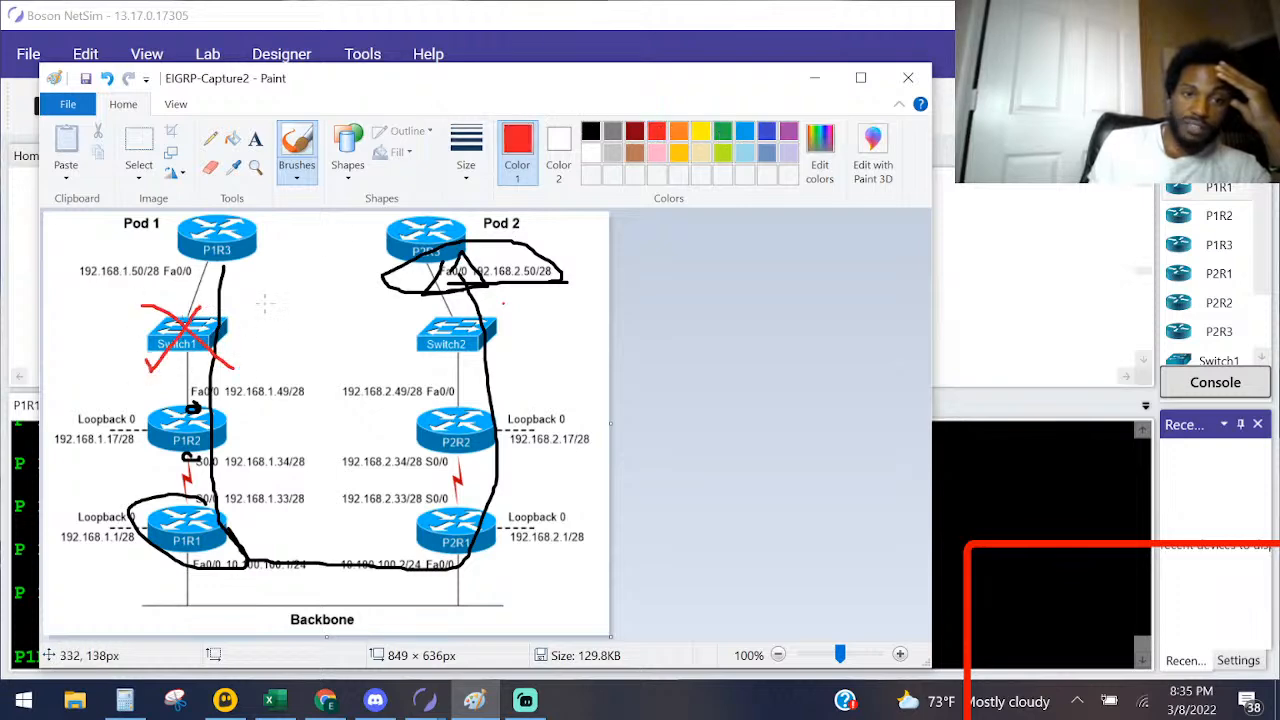
{"action": "left_click", "coordinate": [723, 131]}
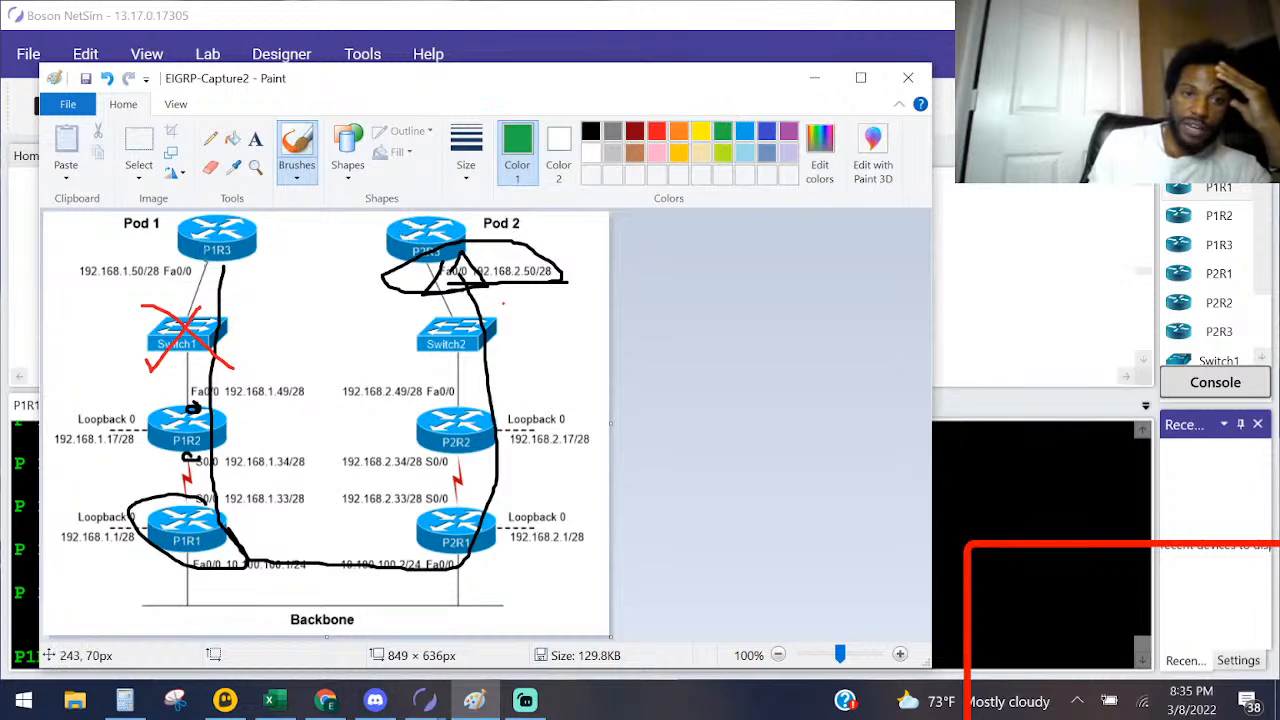
Step: Circle router P1R3 in black on the network diagram in Paint and return to NetSim
{"action": "left_click", "coordinate": [590, 131]}
{"action": "mouse_move", "coordinate": [203, 254]}
{"action": "left_mouse_down"}
{"action": "mouse_move", "coordinate": [290, 279]}
{"action": "mouse_move", "coordinate": [210, 214]}
{"action": "mouse_move", "coordinate": [178, 255]}
{"action": "mouse_move", "coordinate": [198, 268]}
{"action": "left_mouse_up"}
{"action": "left_click", "coordinate": [980, 595]}
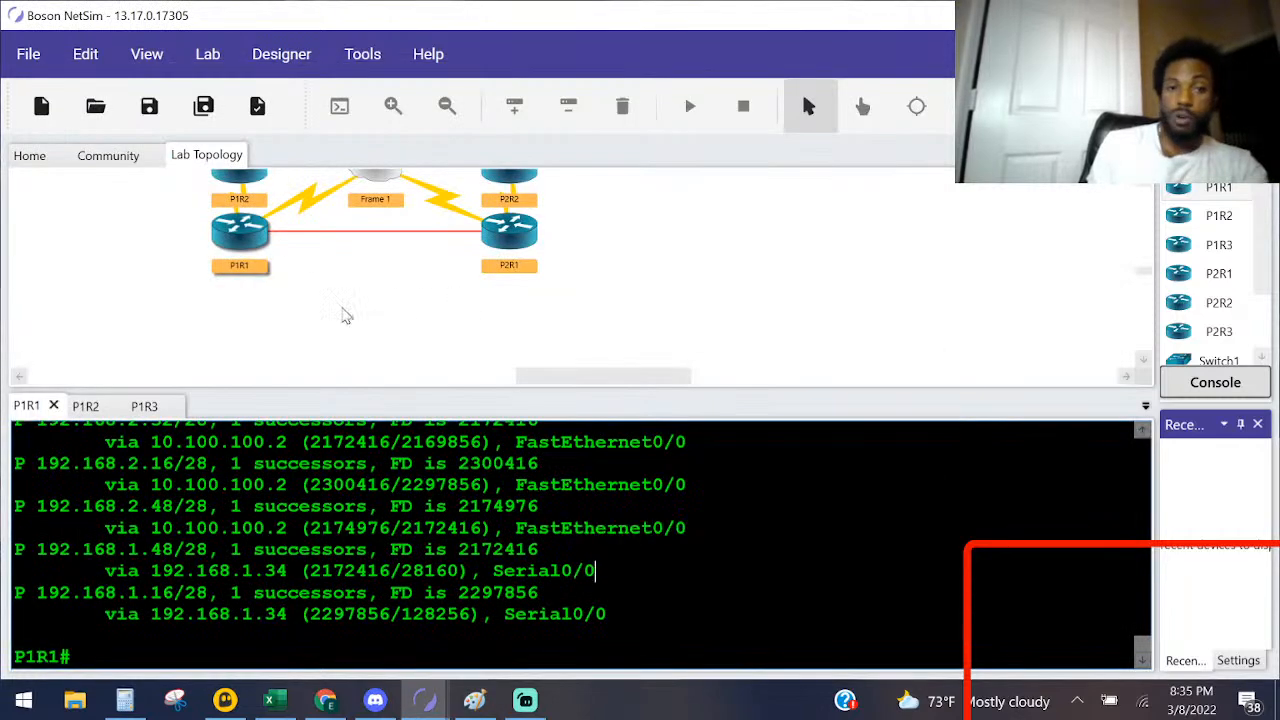
Step: On P1R2, display the EIGRP neighbors with sho ip eigrp neighbors and highlight each listed neighbor row
{"action": "double_click", "coordinate": [245, 187]}
{"action": "key", "text": "Return"}
{"action": "key", "text": "Return"}
{"action": "key", "text": "Return"}
{"action": "type", "text": "sho ie"}
{"action": "key", "text": "Tab"}
{"action": "key", "text": "BackSpace"}
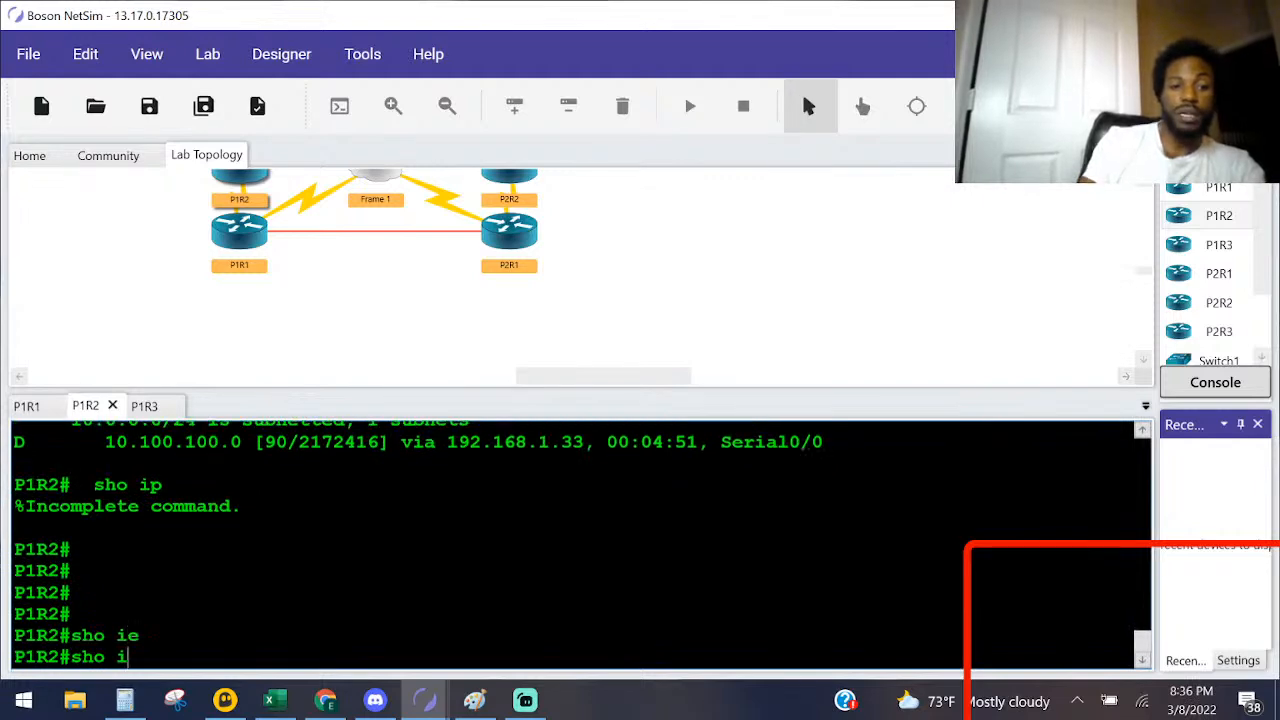
{"action": "key", "text": "Tab"}
{"action": "type", "text": "p"}
{"action": "key", "text": "Tab"}
{"action": "type", "text": "e"}
{"action": "key", "text": "Tab"}
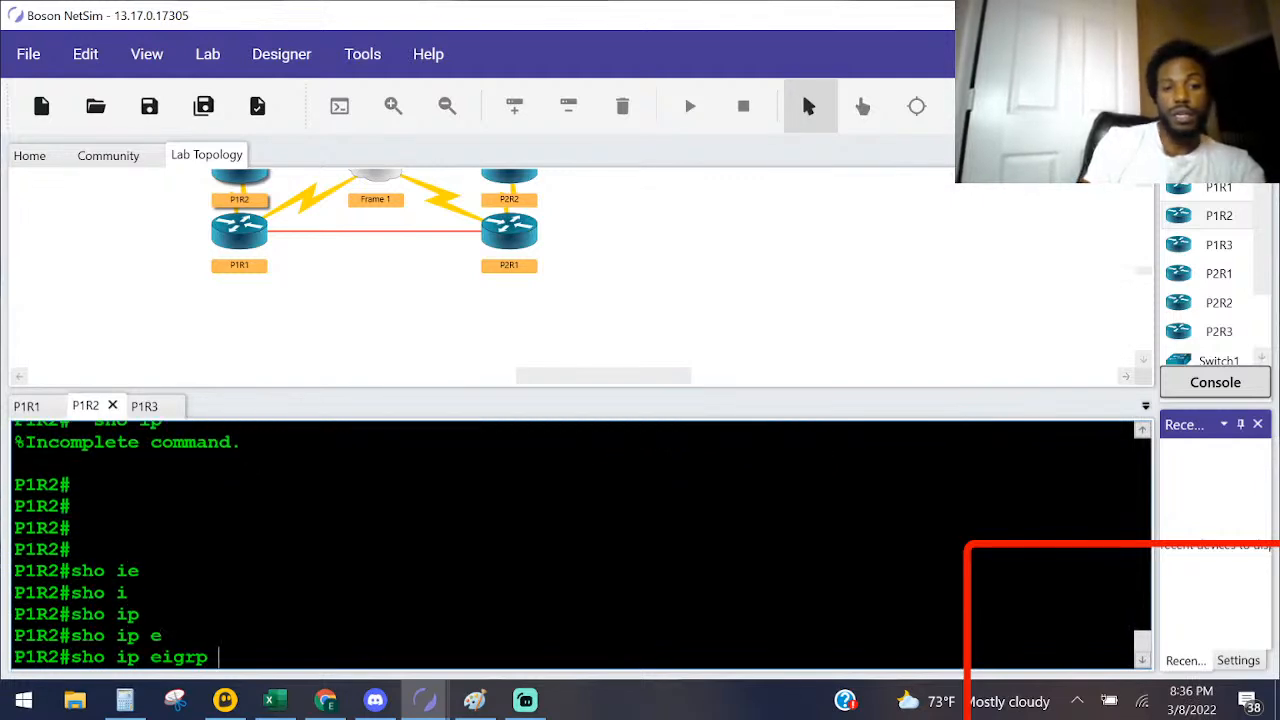
{"action": "type", "text": "ne"}
{"action": "key", "text": "Tab"}
{"action": "key", "text": "Return"}
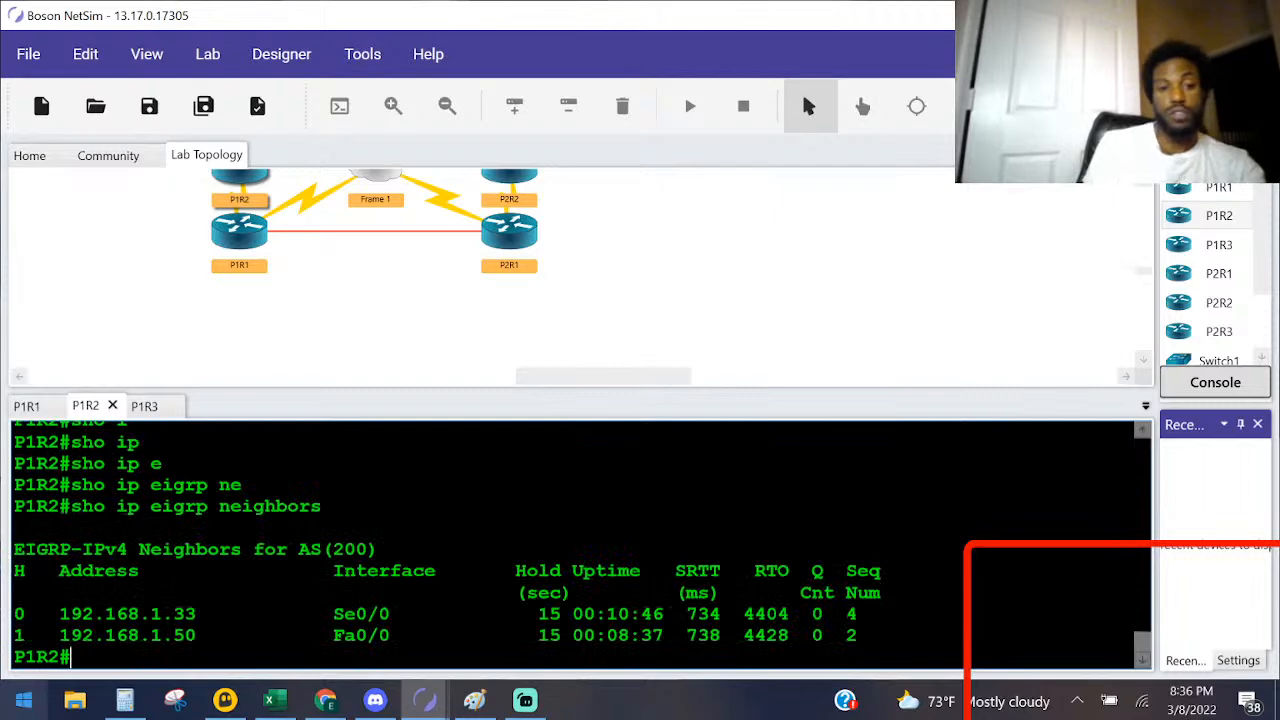
{"action": "left_click_drag", "start_coordinate": [218, 613], "coordinate": [40, 635]}
{"action": "left_click_drag", "start_coordinate": [198, 635], "coordinate": [37, 657]}
Step: In Paint, underline P1R3's 192.168.1.50/28 and P1R1's 192.168.1.33/28 addresses in black on the network diagram
{"action": "key", "text": "alt+Tab"}
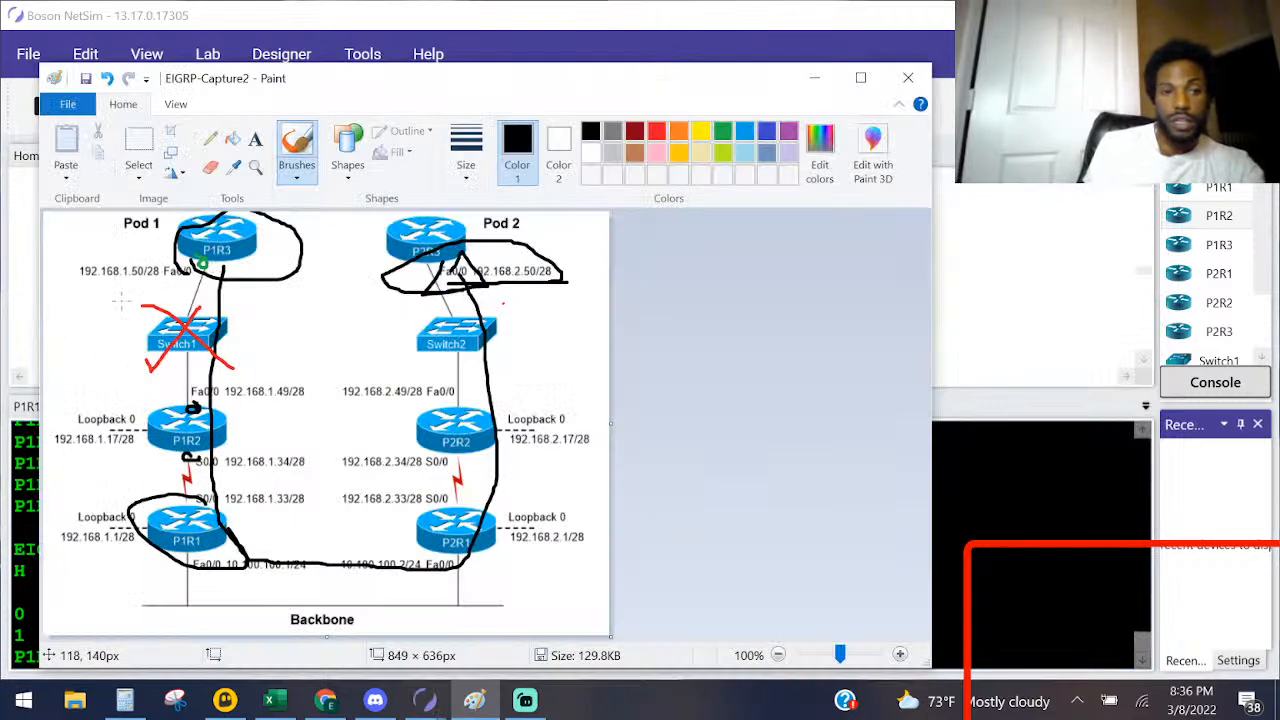
{"action": "left_click_drag", "start_coordinate": [143, 282], "coordinate": [112, 282]}
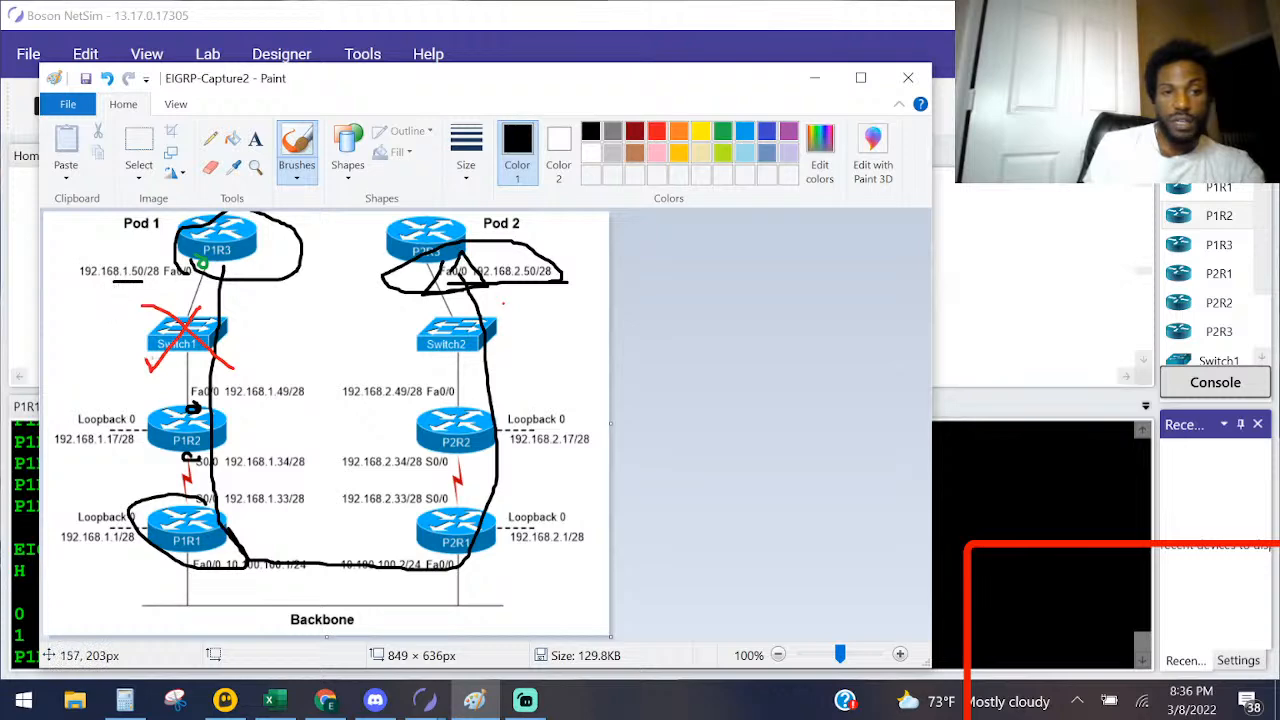
{"action": "left_click_drag", "start_coordinate": [275, 508], "coordinate": [302, 506]}
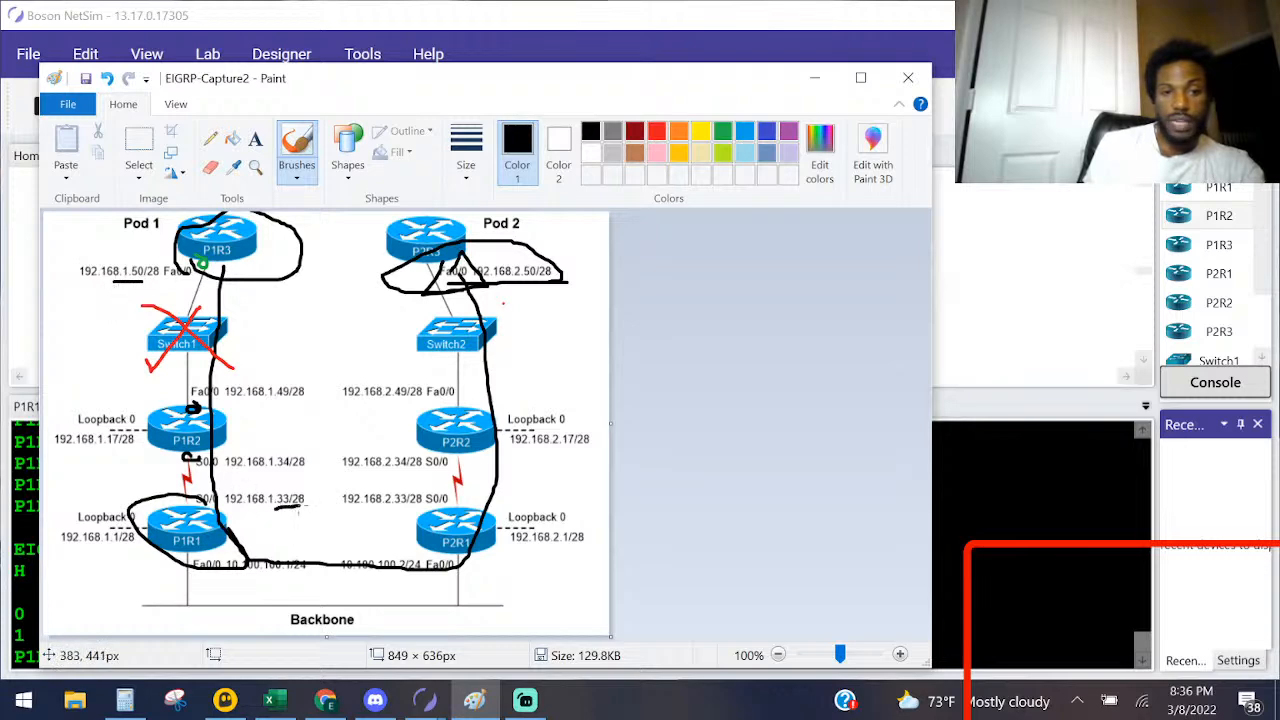
Step: Undo the brush annotations on the network diagram and return to the Task 2 lab instructions in NetSim
{"action": "key", "text": "ctrl+z"}
{"action": "key", "text": "ctrl+z"}
{"action": "key", "text": "ctrl+z"}
{"action": "key", "text": "ctrl+z"}
{"action": "key", "text": "ctrl+z"}
{"action": "key", "text": "ctrl+z"}
{"action": "key", "text": "ctrl+z"}
{"action": "key", "text": "ctrl+z"}
{"action": "key", "text": "ctrl+z"}
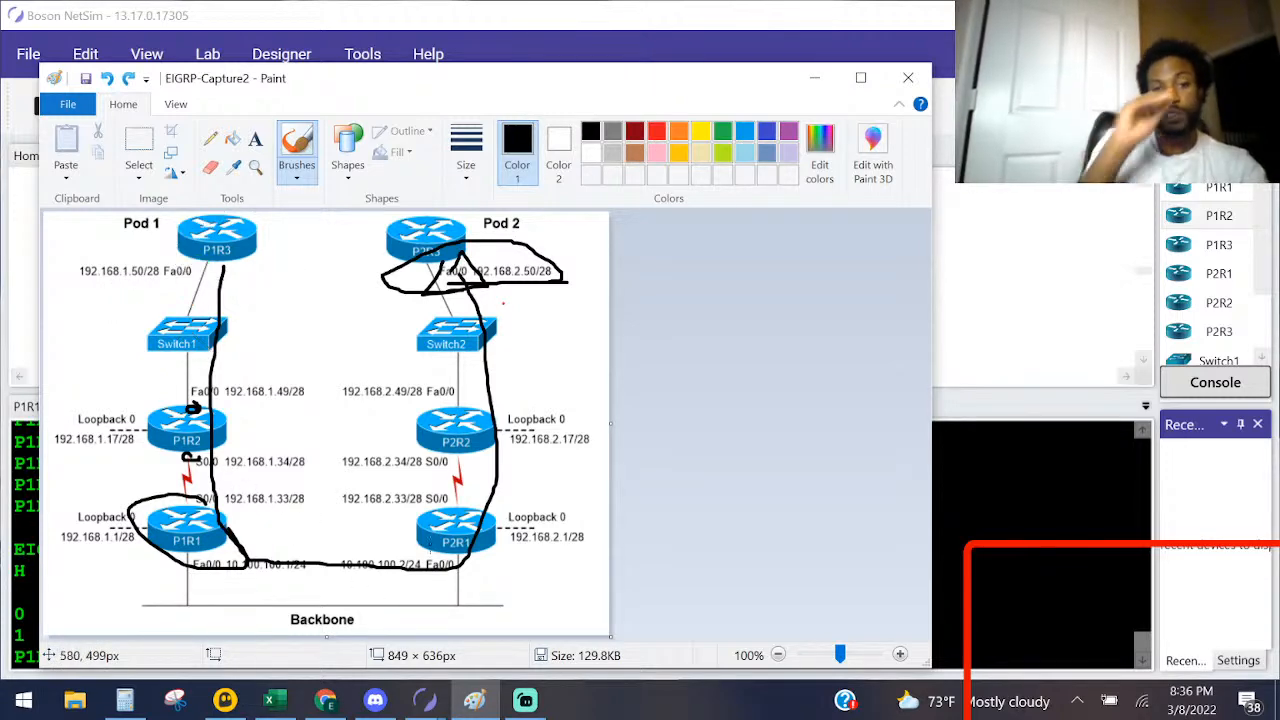
{"action": "key", "text": "ctrl+z"}
{"action": "key", "text": "ctrl+z"}
{"action": "key", "text": "ctrl+z"}
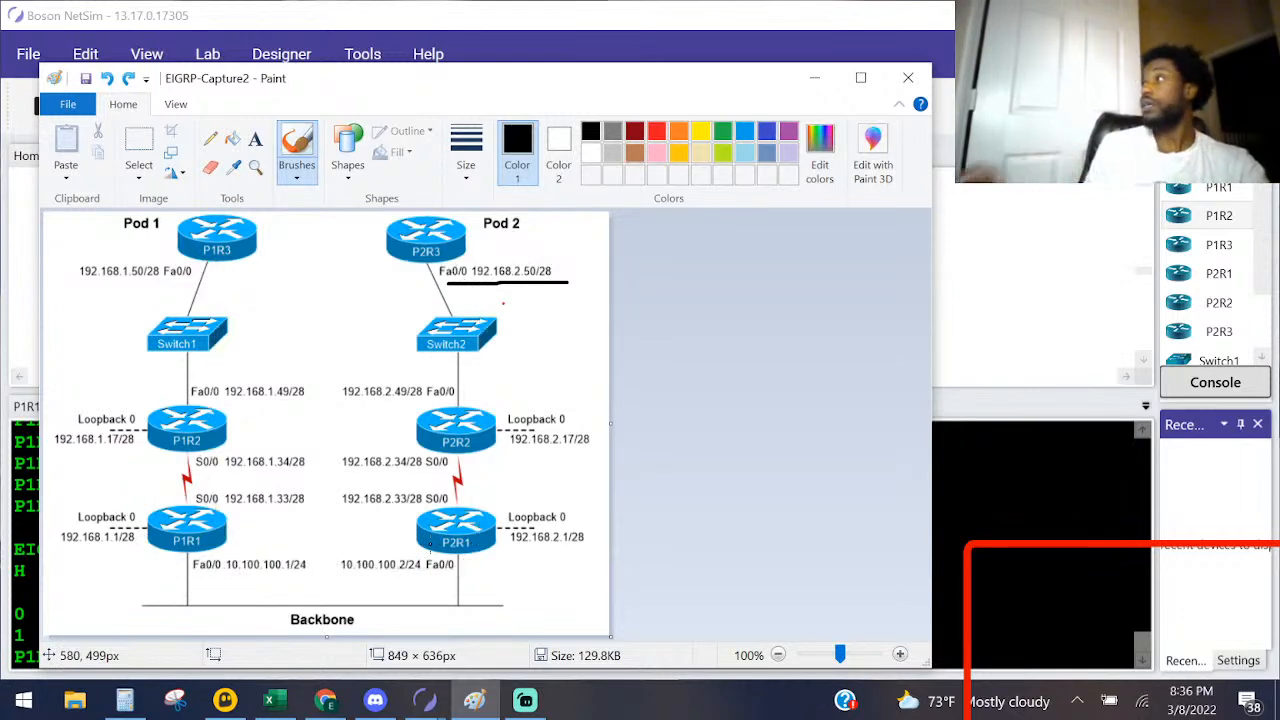
{"action": "key", "text": "alt+Tab"}
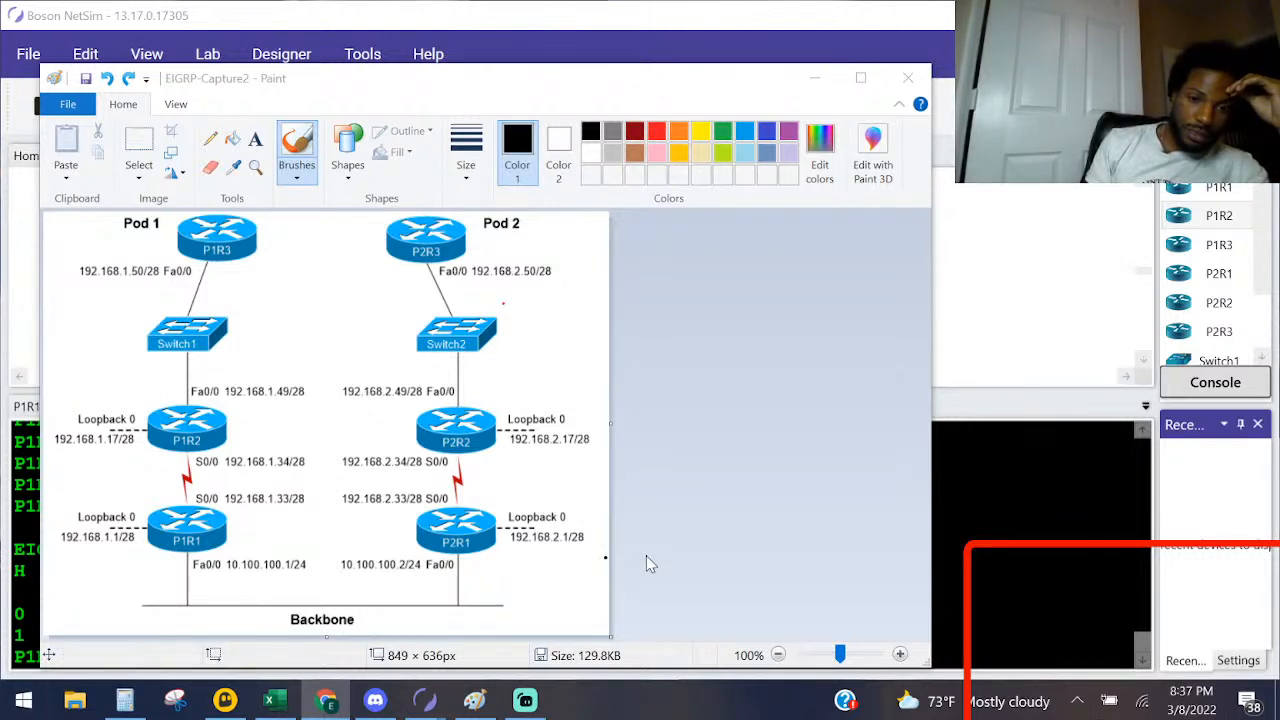
{"action": "left_click", "coordinate": [474, 700]}
{"action": "left_click", "coordinate": [533, 615]}
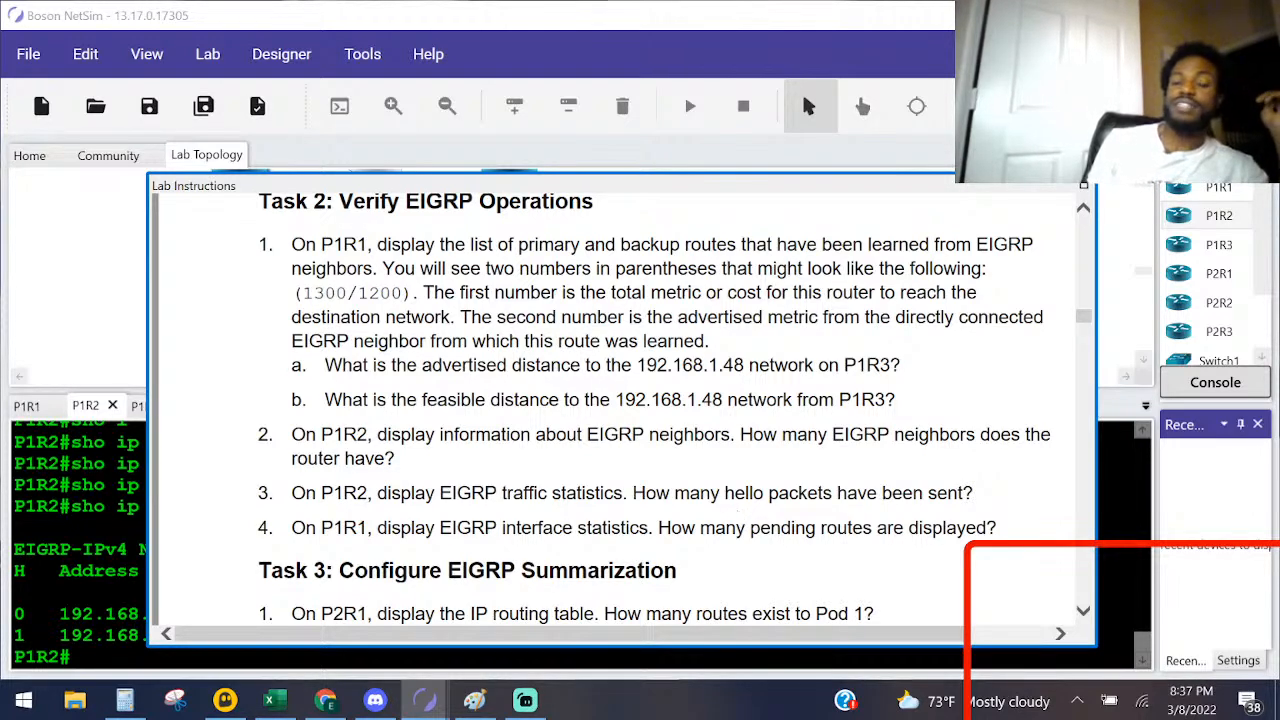
Step: On P1R2, display the EIGRP traffic statistics with sho ip eigrp traffic
{"action": "left_click", "coordinate": [72, 549]}
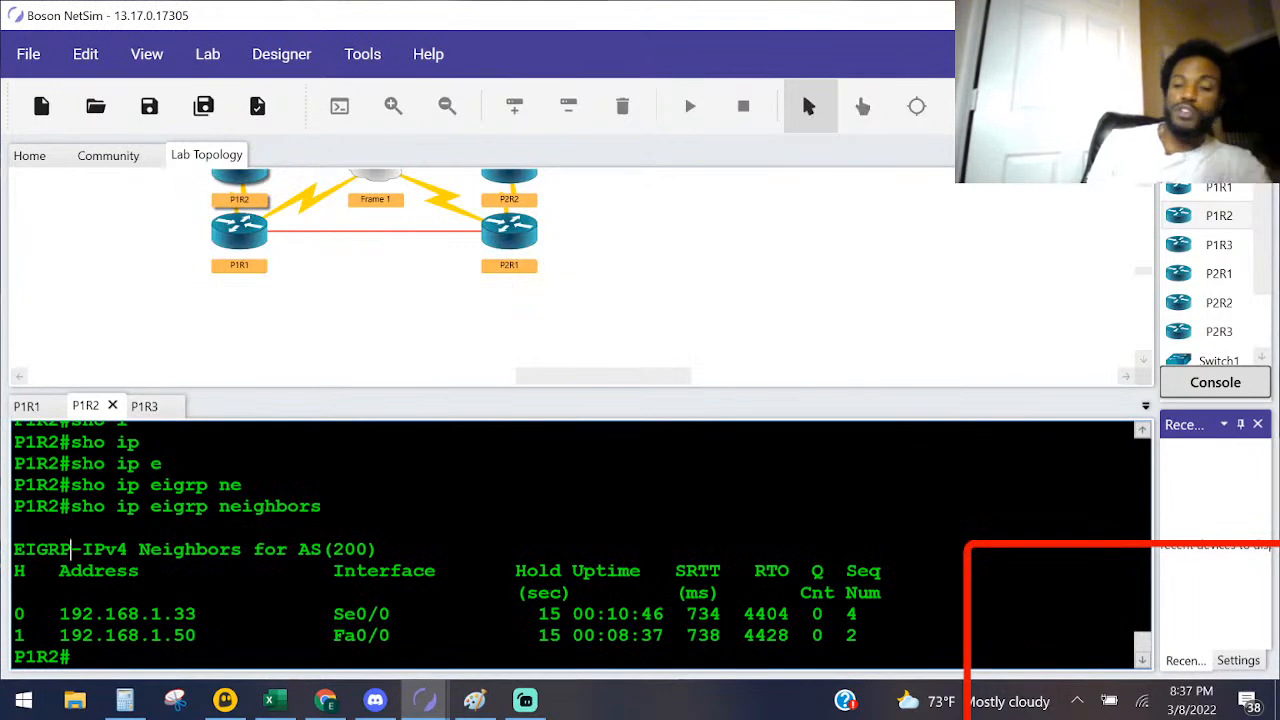
{"action": "key", "text": "Return"}
{"action": "key", "text": "Return"}
{"action": "key", "text": "Return"}
{"action": "key", "text": "Return"}
{"action": "type", "text": "sho ip ei"}
{"action": "key", "text": "Tab"}
{"action": "type", "text": "t"}
{"action": "key", "text": "Return"}
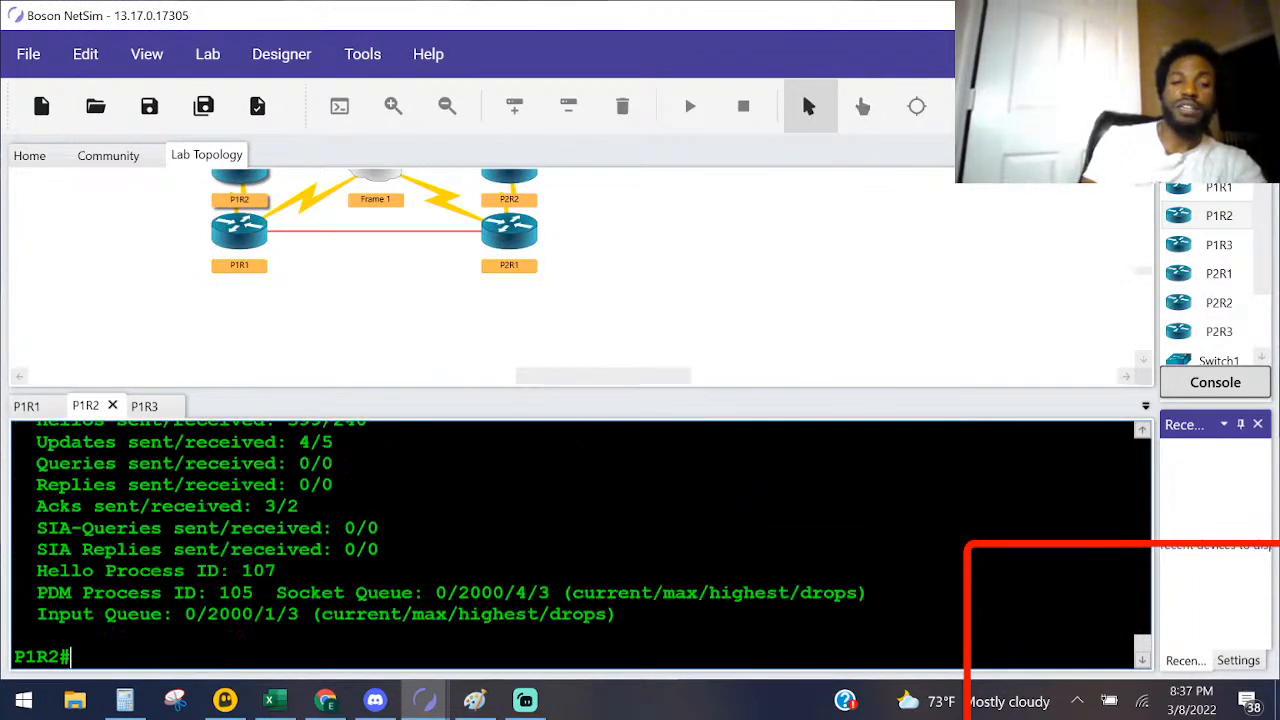
Step: Examine P1R2's EIGRP traffic output for hellos sent and received, along with the updates, queries, replies and acks
{"action": "scroll", "coordinate": [583, 546], "scroll_direction": "up", "scroll_amount": 2}
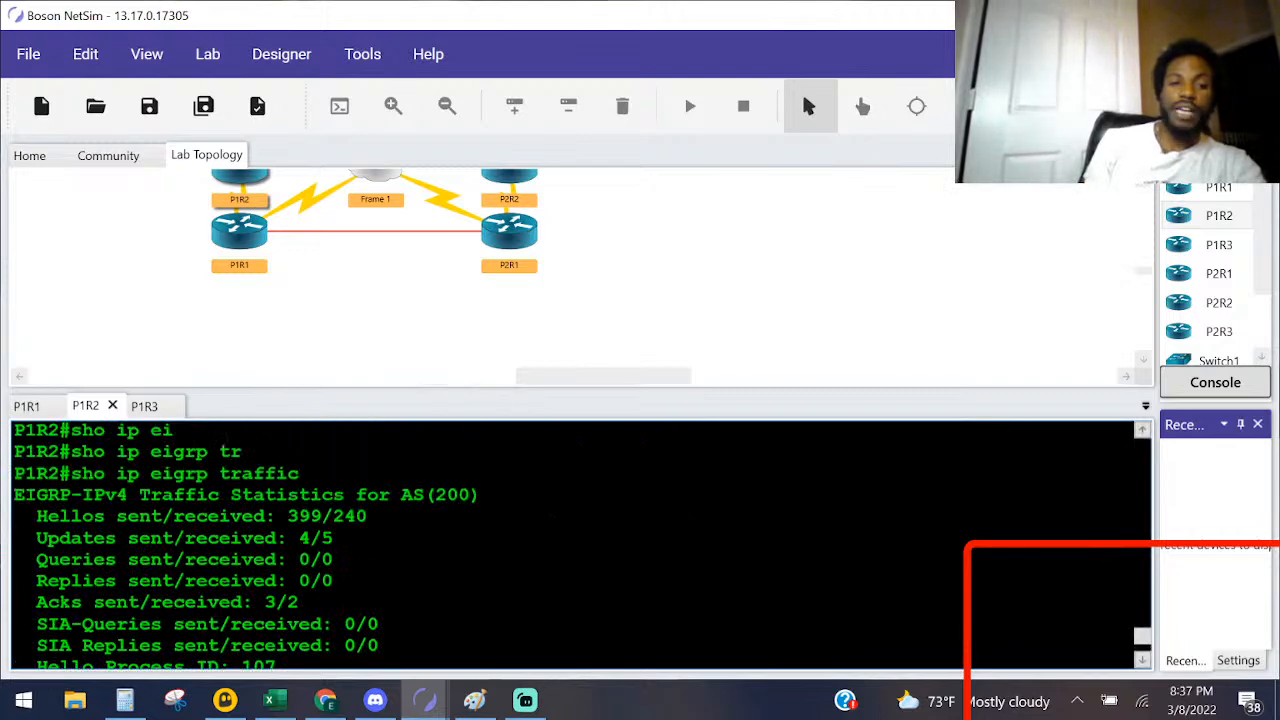
{"action": "left_click_drag", "start_coordinate": [370, 516], "coordinate": [14, 516]}
{"action": "left_click_drag", "start_coordinate": [174, 516], "coordinate": [116, 516]}
{"action": "left_click_drag", "start_coordinate": [266, 516], "coordinate": [196, 516]}
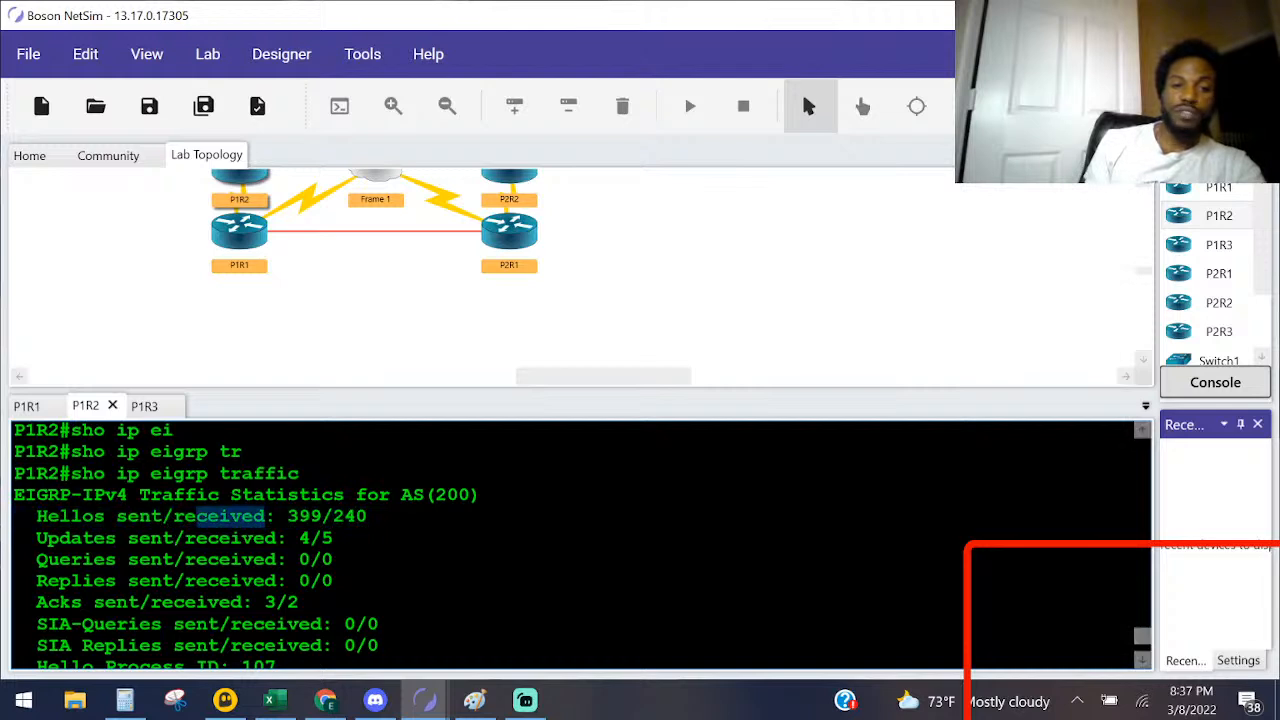
{"action": "left_click_drag", "start_coordinate": [322, 516], "coordinate": [288, 516]}
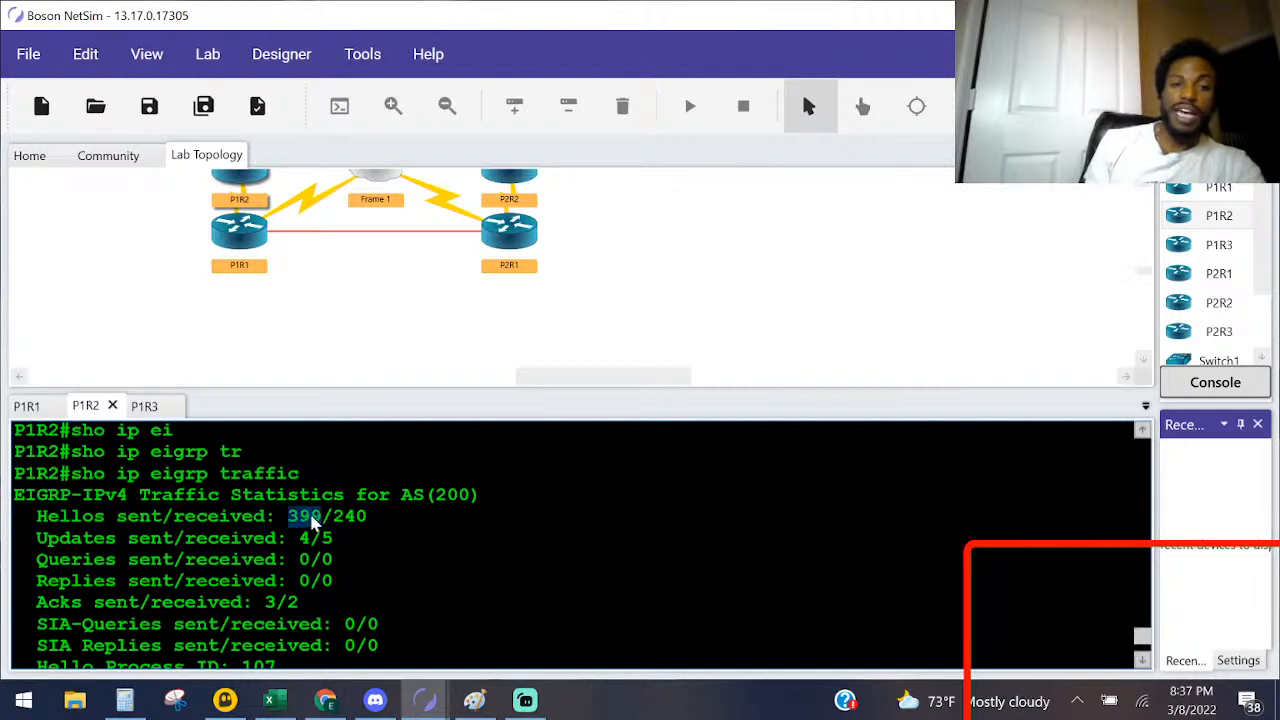
{"action": "left_click", "coordinate": [368, 516]}
{"action": "left_click_drag", "start_coordinate": [368, 516], "coordinate": [100, 508]}
{"action": "left_click", "coordinate": [334, 538]}
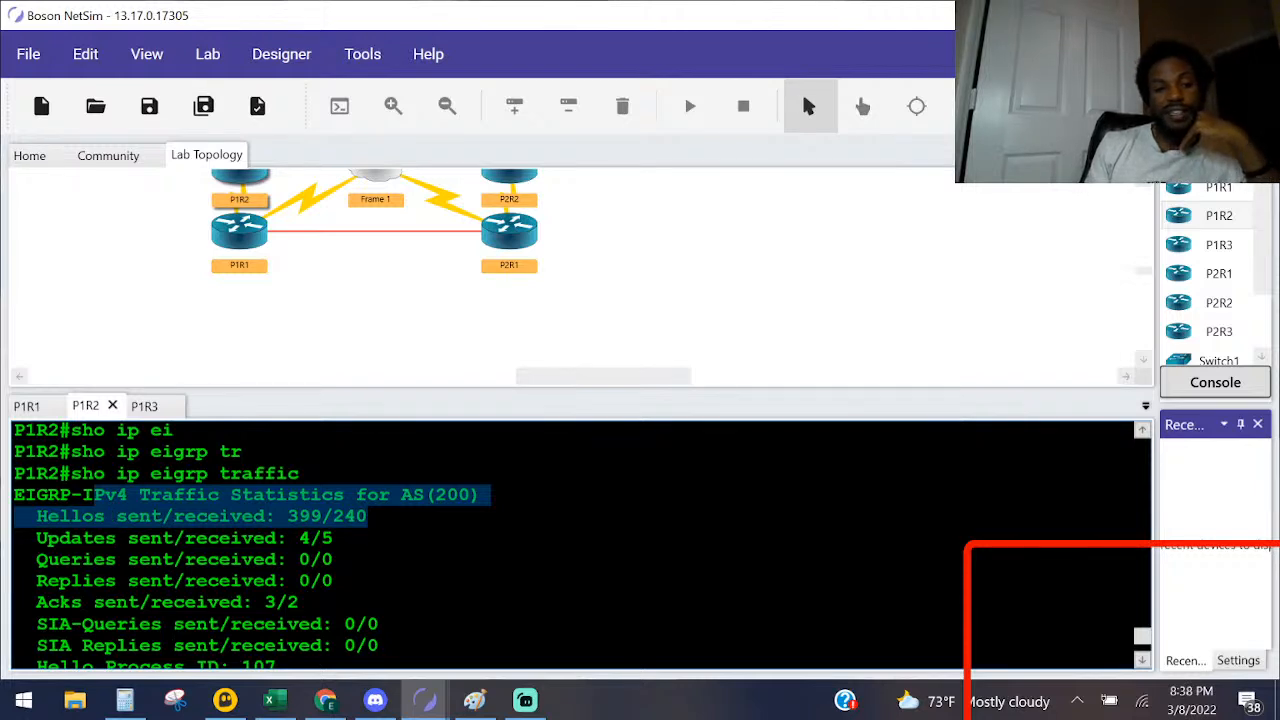
{"action": "left_click_drag", "start_coordinate": [128, 581], "coordinate": [38, 581]}
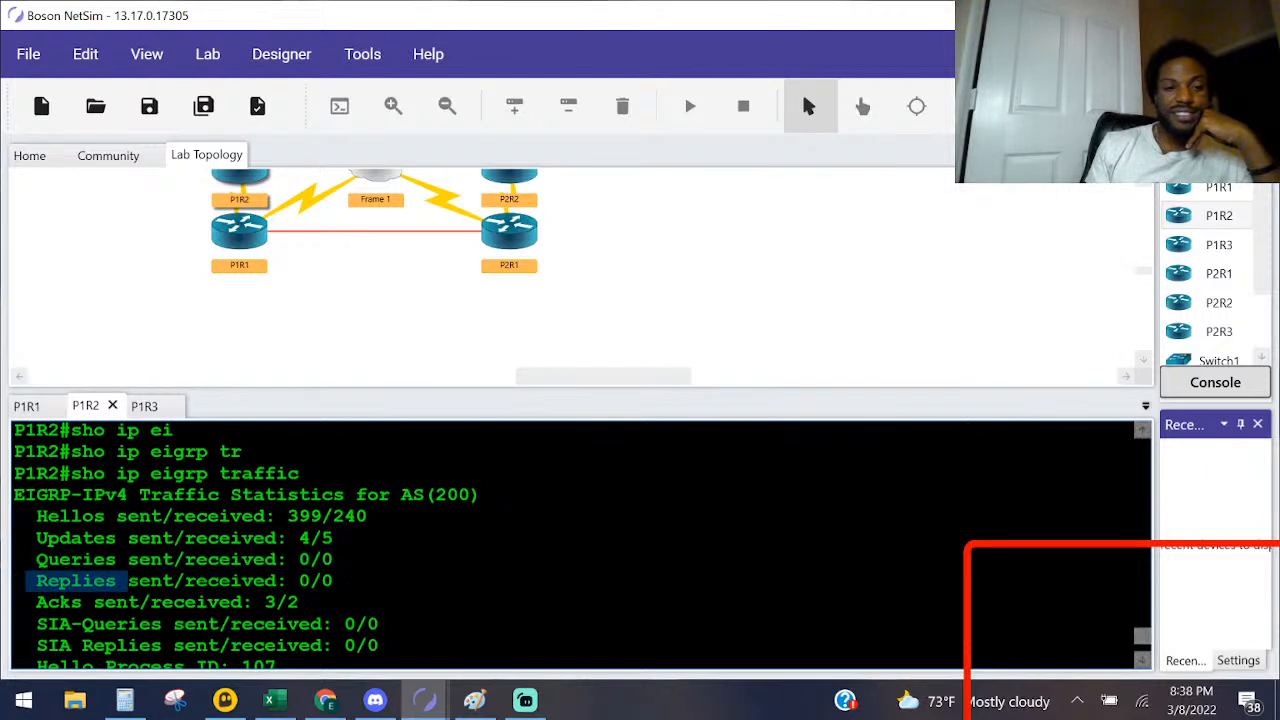
{"action": "left_click_drag", "start_coordinate": [298, 602], "coordinate": [14, 516]}
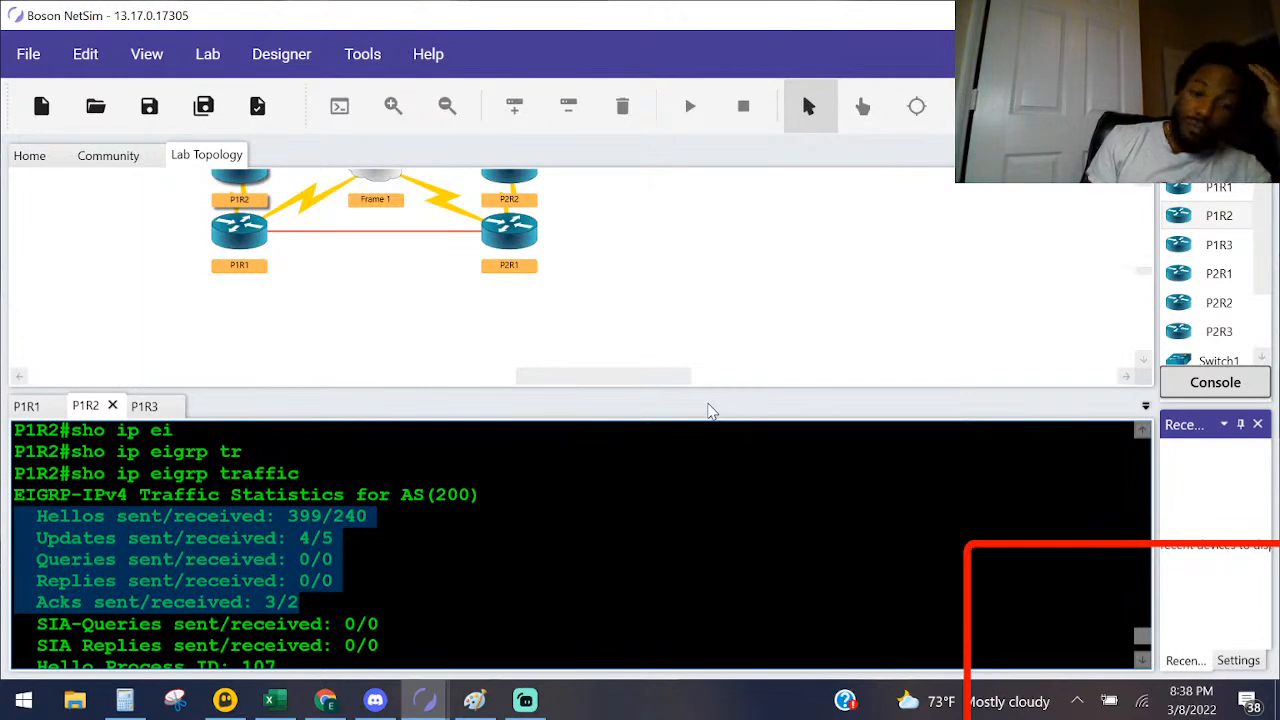
Step: Read Task 2 question 4 on EIGRP interface statistics and open P1R1's console at a fresh prompt
{"action": "key", "text": "alt+Tab"}
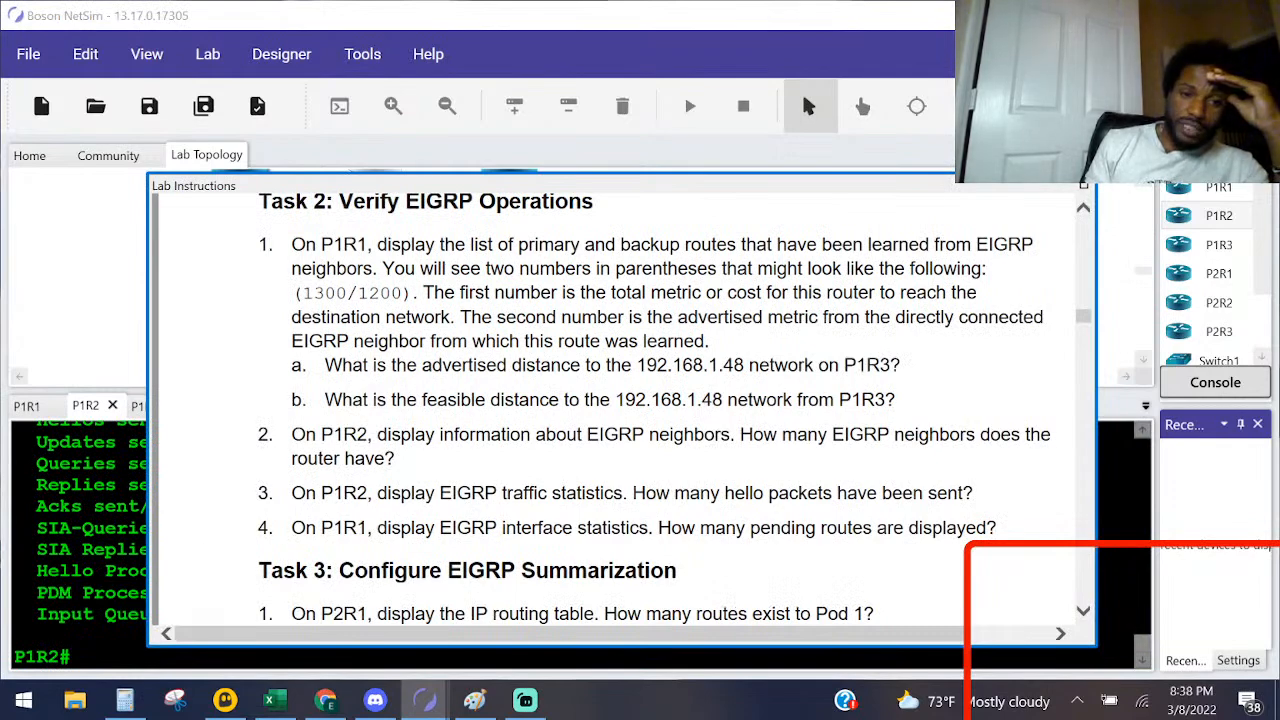
{"action": "key", "text": "alt+Tab"}
{"action": "double_click", "coordinate": [245, 232]}
{"action": "key", "text": "alt+Tab"}
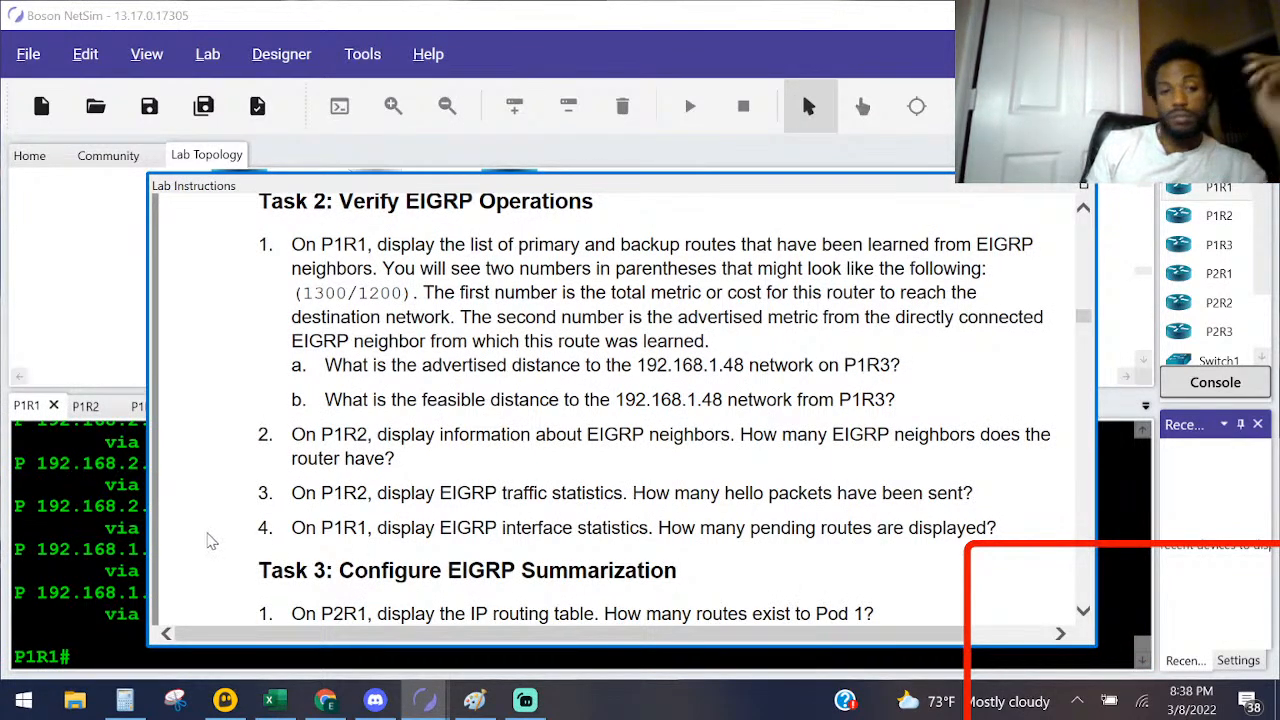
{"action": "key", "text": "alt+Tab"}
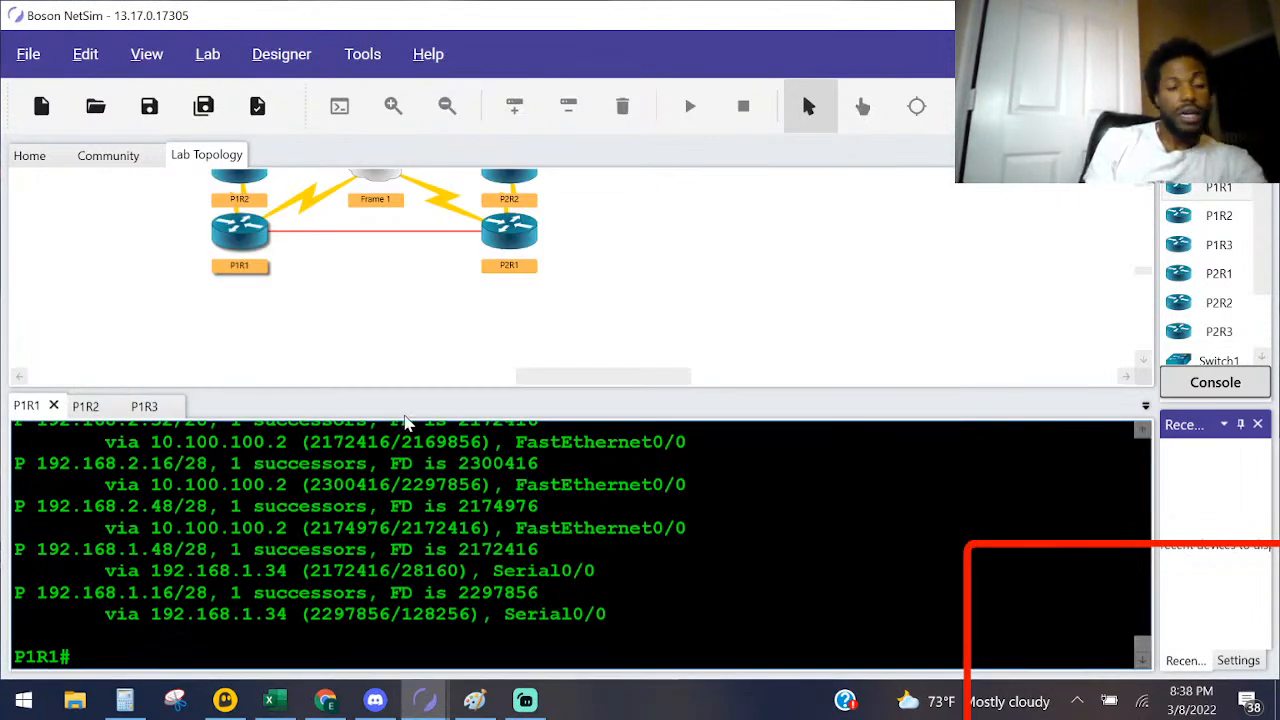
{"action": "key", "text": "Return"}
{"action": "key", "text": "Return"}
{"action": "key", "text": "Return"}
{"action": "key", "text": "Return"}
{"action": "key", "text": "alt+Tab"}
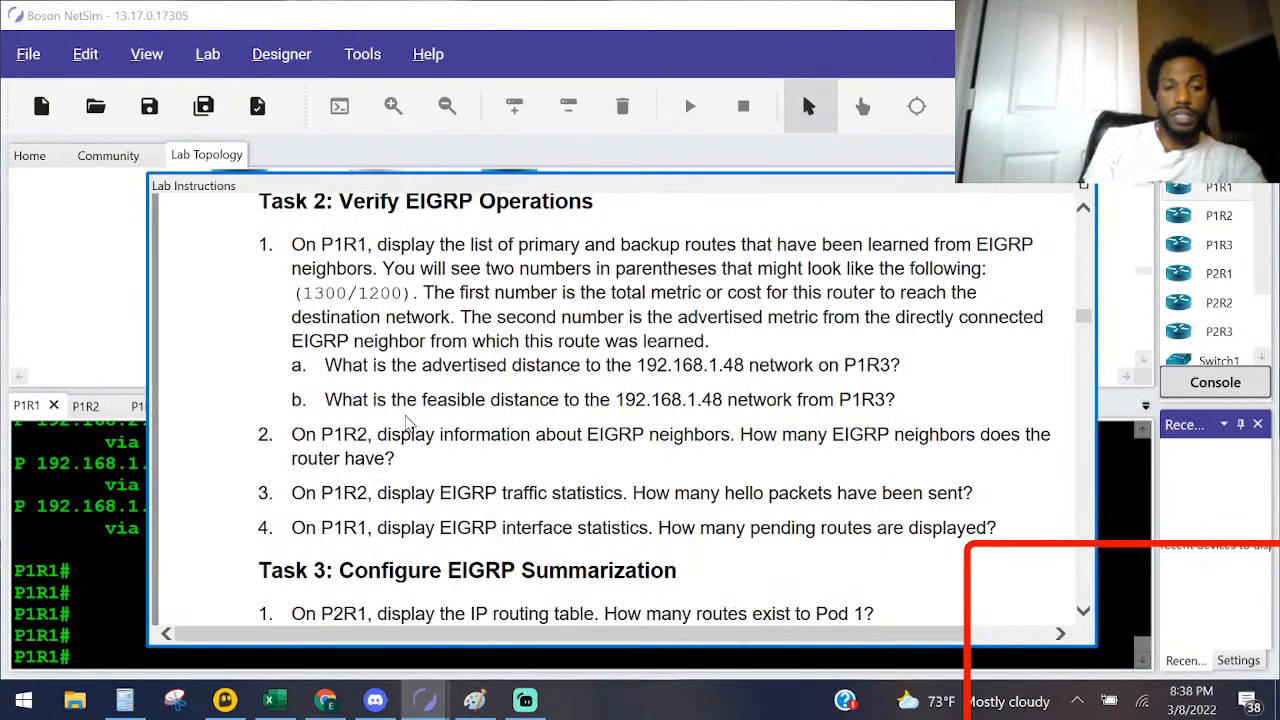
{"action": "key", "text": "alt+Tab"}
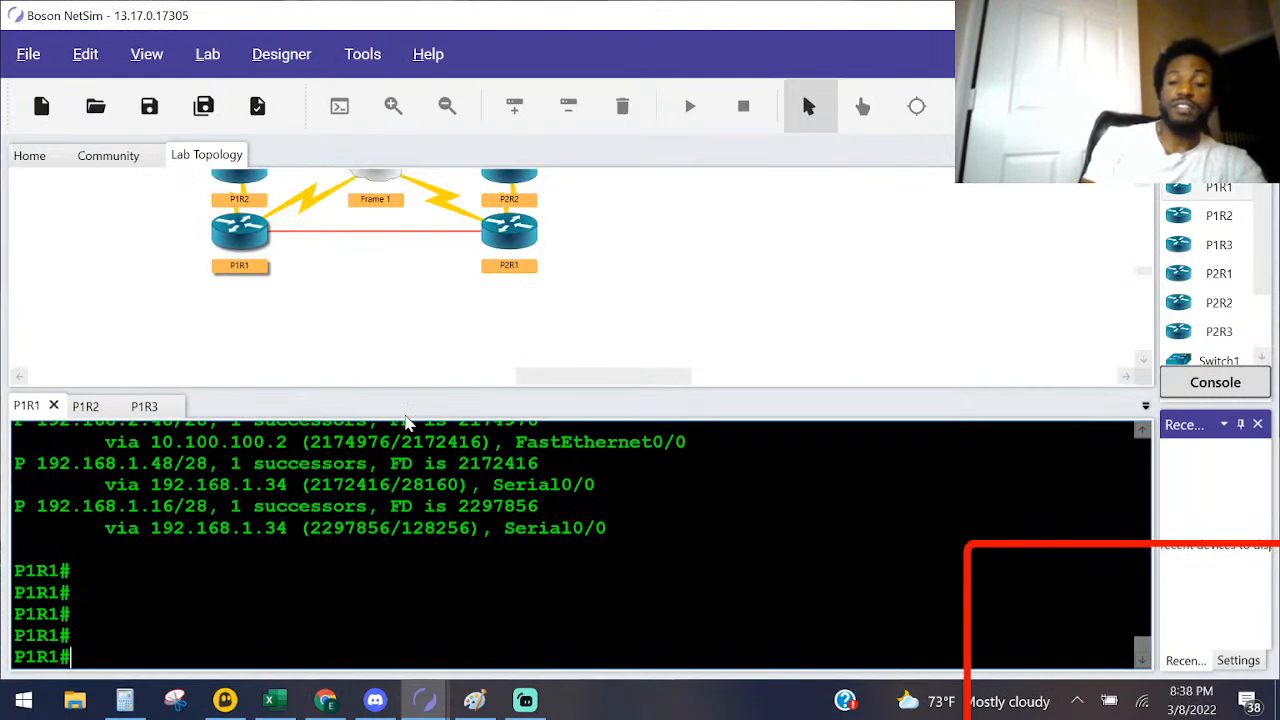
Step: On P1R1, display the EIGRP interface statistics with sho ip eigrp interfaces
{"action": "type", "text": "sho ip e"}
{"action": "key", "text": "Tab"}
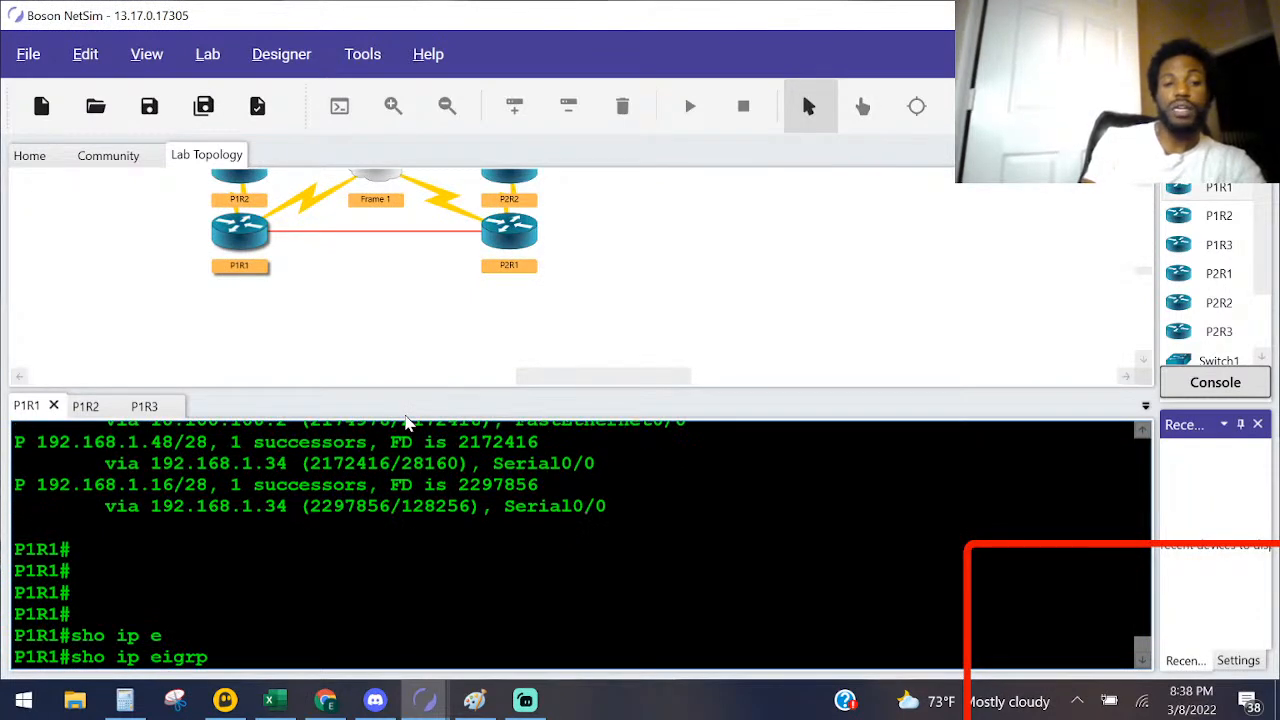
{"action": "type", "text": "st"}
{"action": "key", "text": "Tab"}
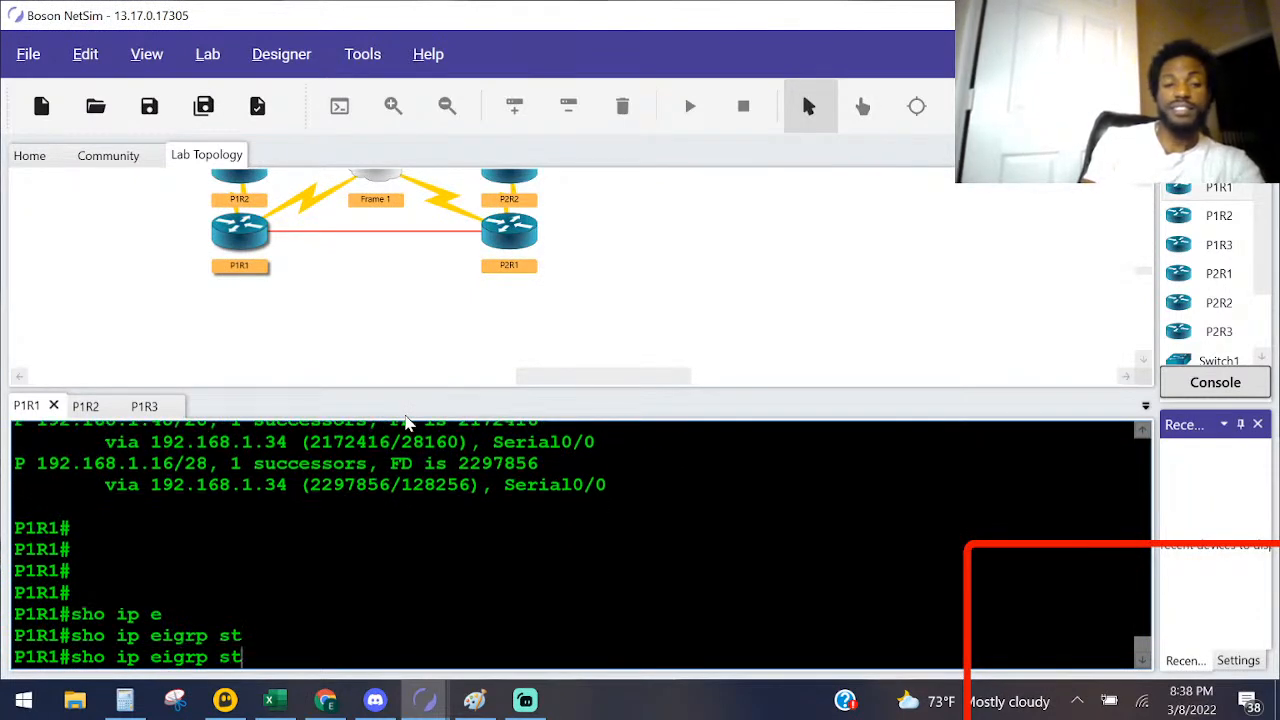
{"action": "key", "text": "BackSpace"}
{"action": "key", "text": "BackSpace"}
{"action": "type", "text": "interface"}
{"action": "key", "text": "Tab"}
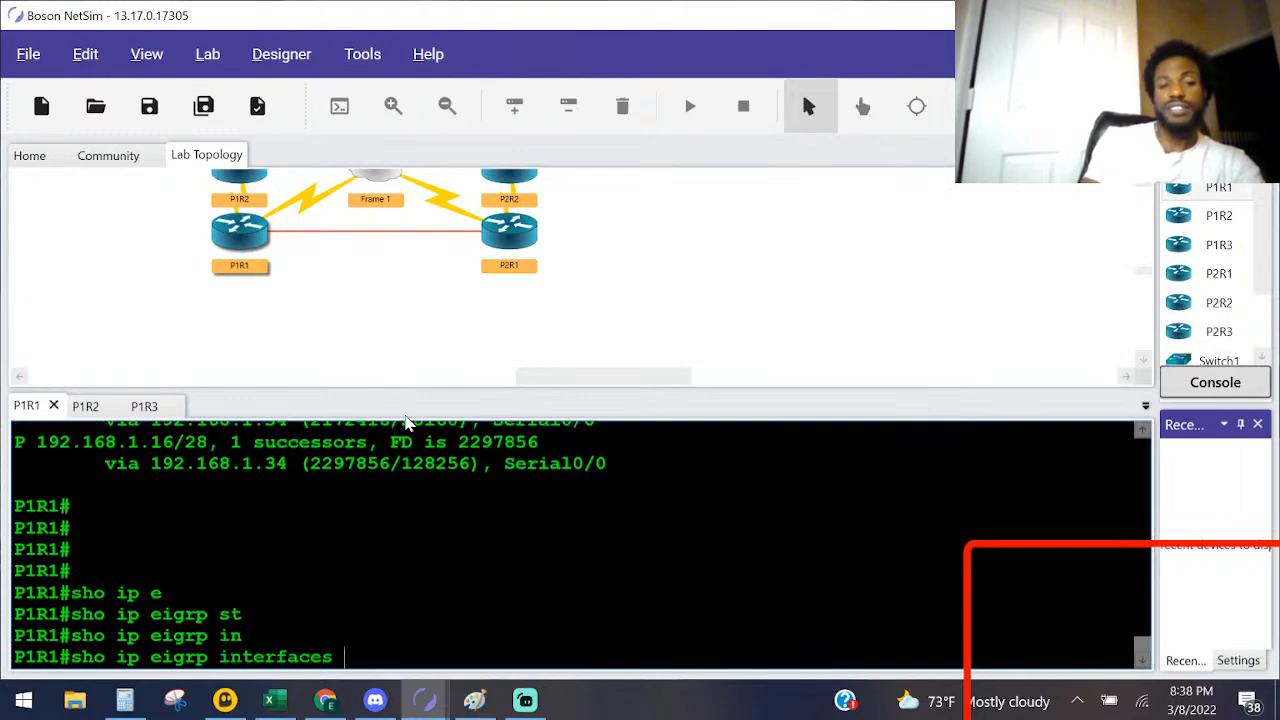
{"action": "key", "text": "Return"}
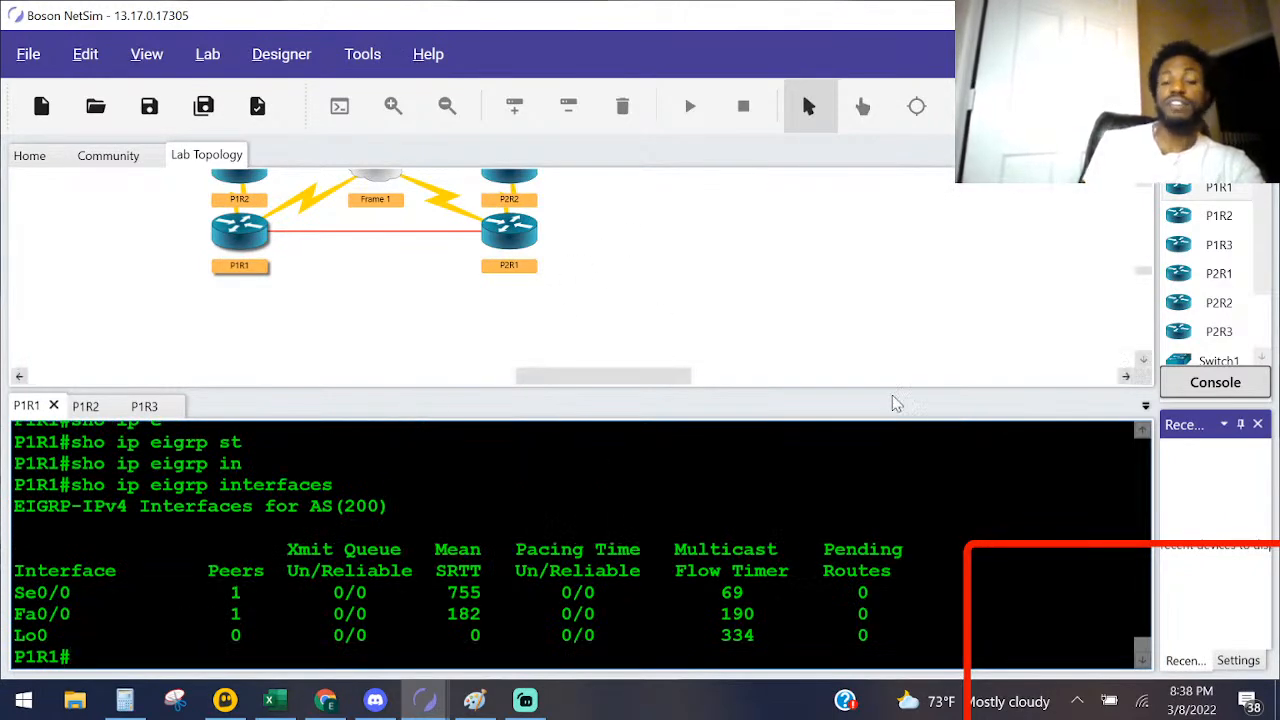
Step: Examine the Pending Routes column for Se0/0, Fa0/0 and Lo0 in P1R1's EIGRP interface statistics
{"action": "left_click_drag", "start_coordinate": [905, 551], "coordinate": [813, 614]}
{"action": "double_click", "coordinate": [838, 571]}
{"action": "left_click_drag", "start_coordinate": [903, 650], "coordinate": [836, 636]}
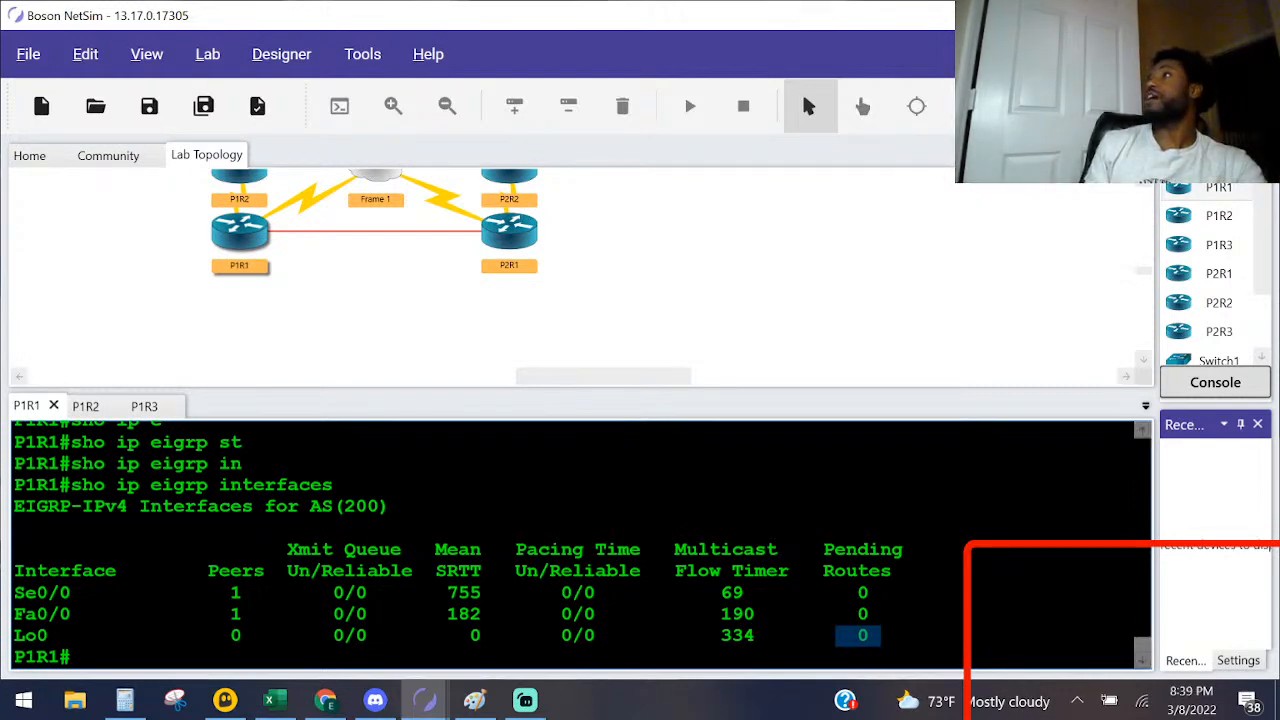
{"action": "key", "text": "alt+Tab"}
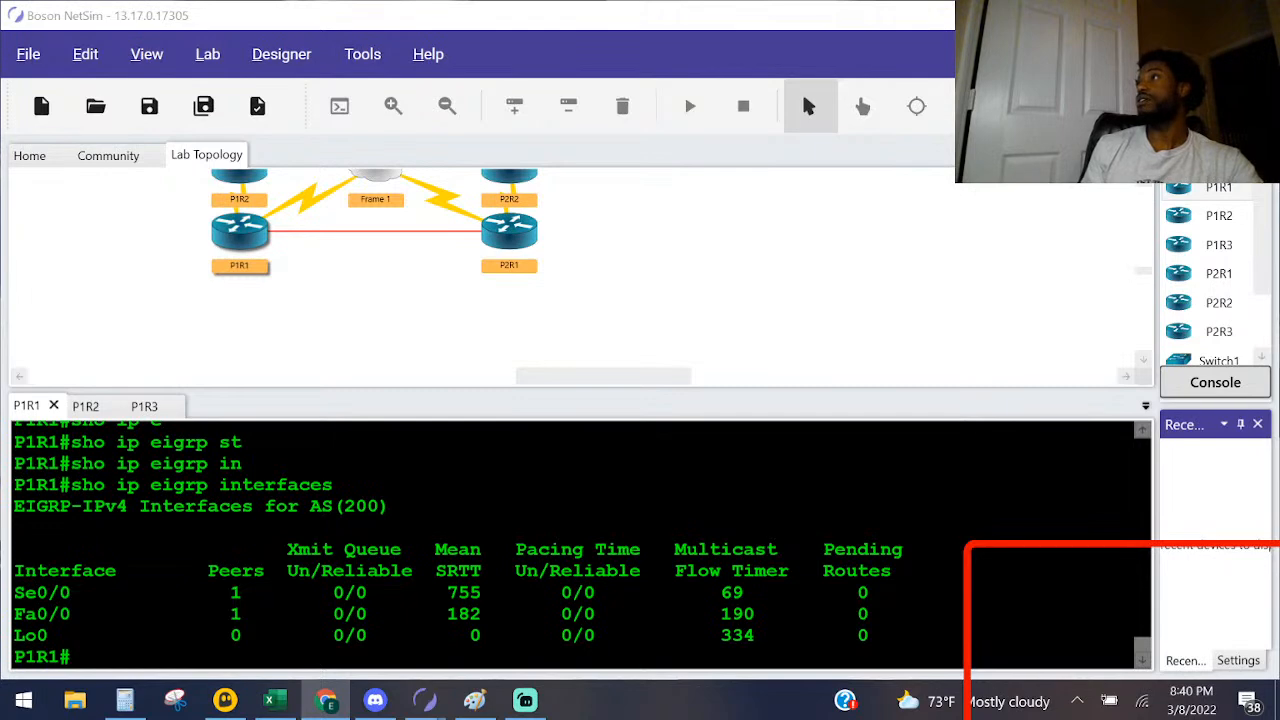
{"action": "left_click_drag", "start_coordinate": [880, 636], "coordinate": [836, 636]}
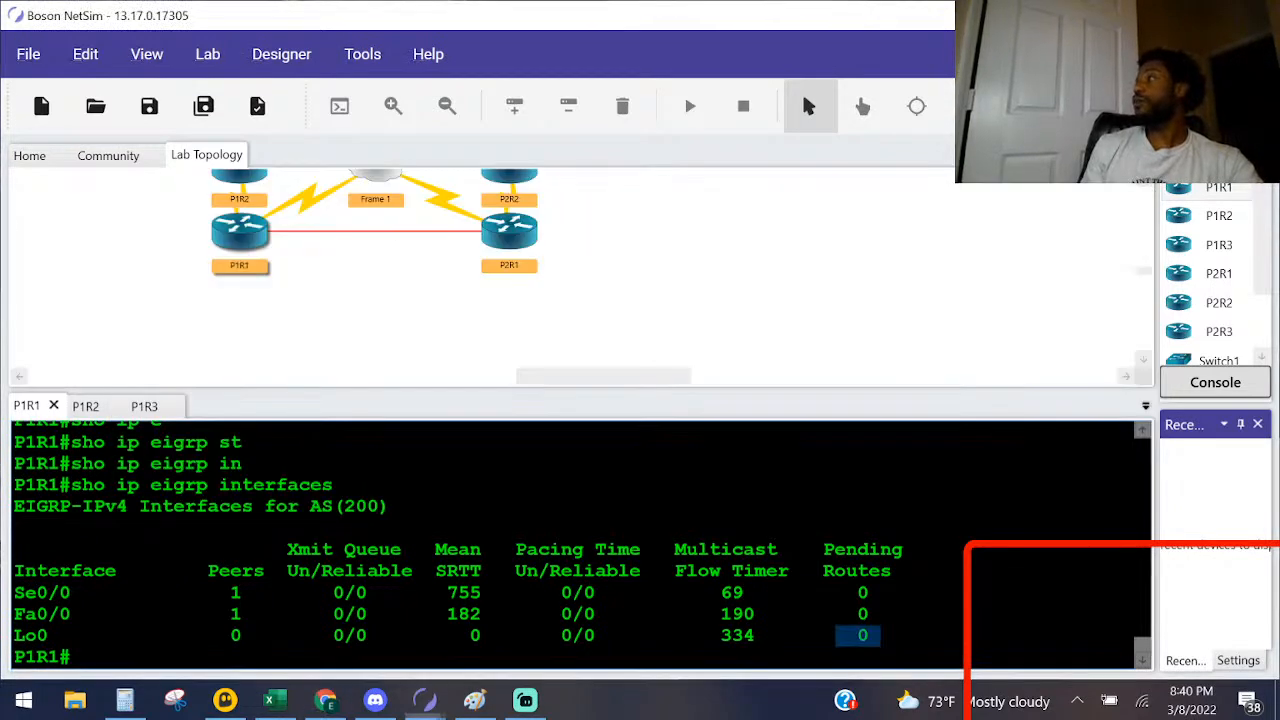
{"action": "key", "text": "alt+Tab"}
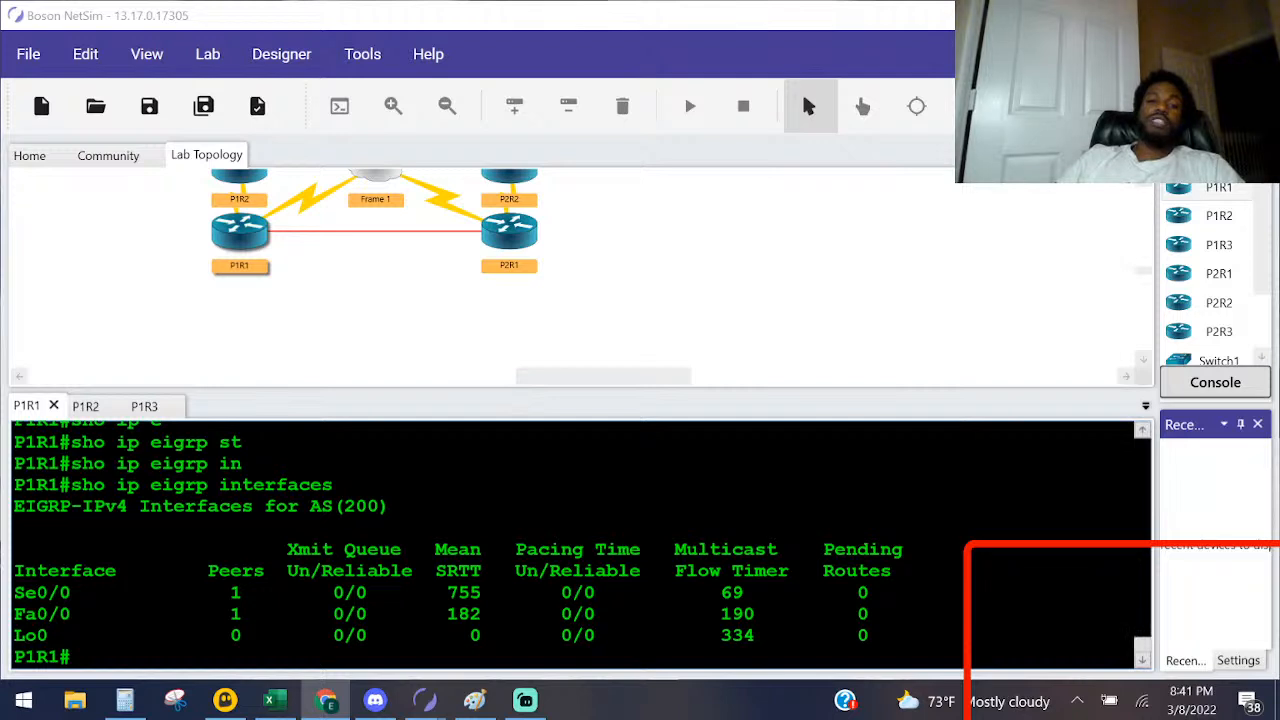
{"action": "left_click", "coordinate": [345, 484]}
{"action": "left_click_drag", "start_coordinate": [345, 484], "coordinate": [60, 484]}
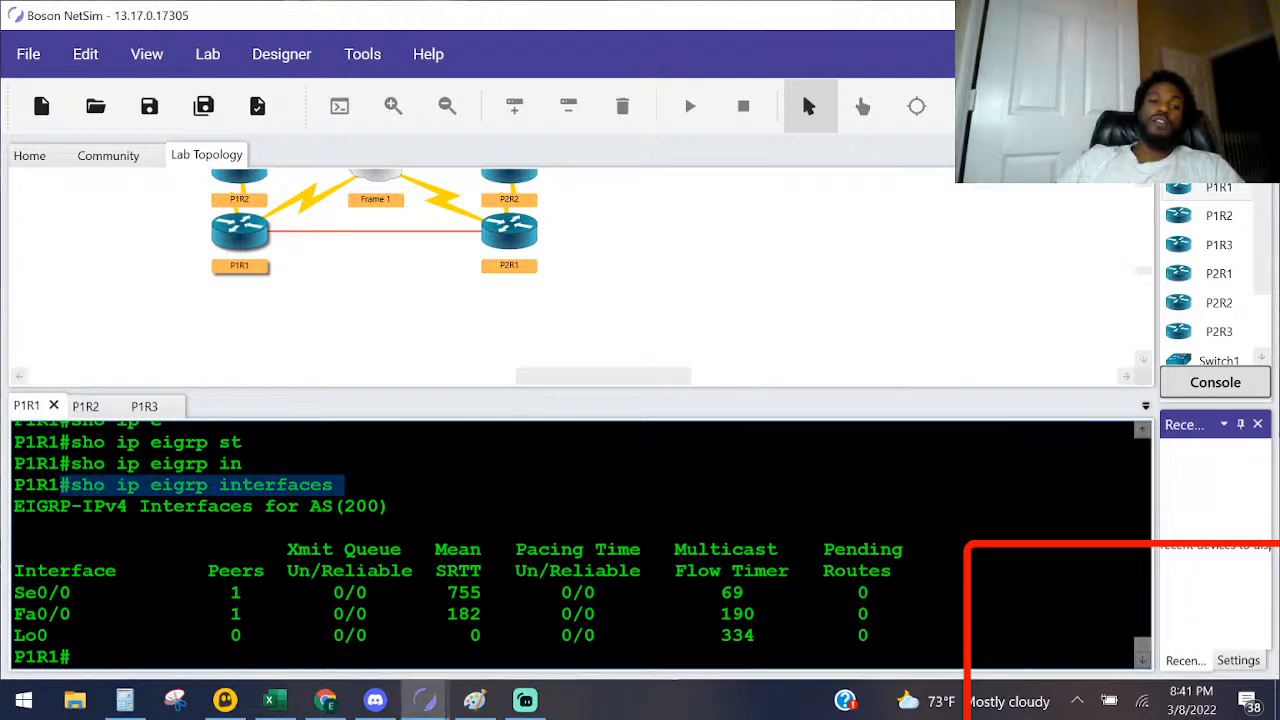
{"action": "left_click_drag", "start_coordinate": [892, 549], "coordinate": [824, 549]}
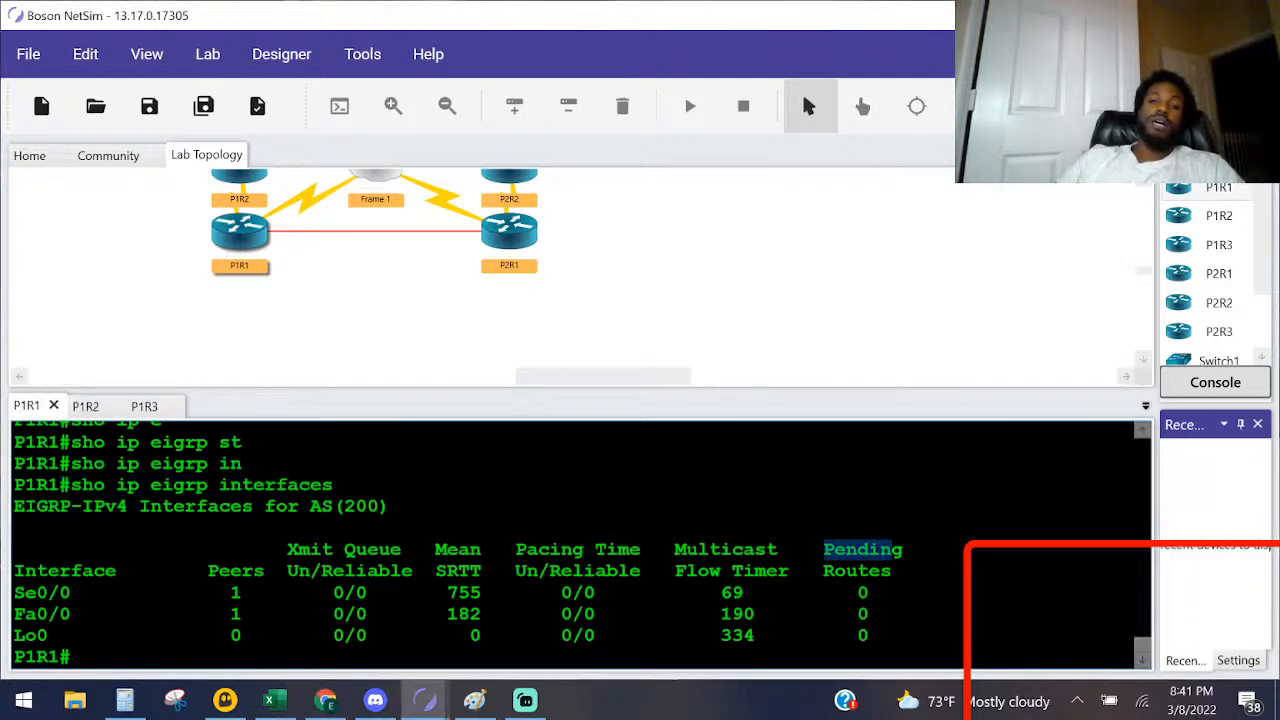
{"action": "left_click_drag", "start_coordinate": [891, 571], "coordinate": [789, 571]}
{"action": "left_click", "coordinate": [880, 593]}
{"action": "left_click_drag", "start_coordinate": [880, 593], "coordinate": [848, 614]}
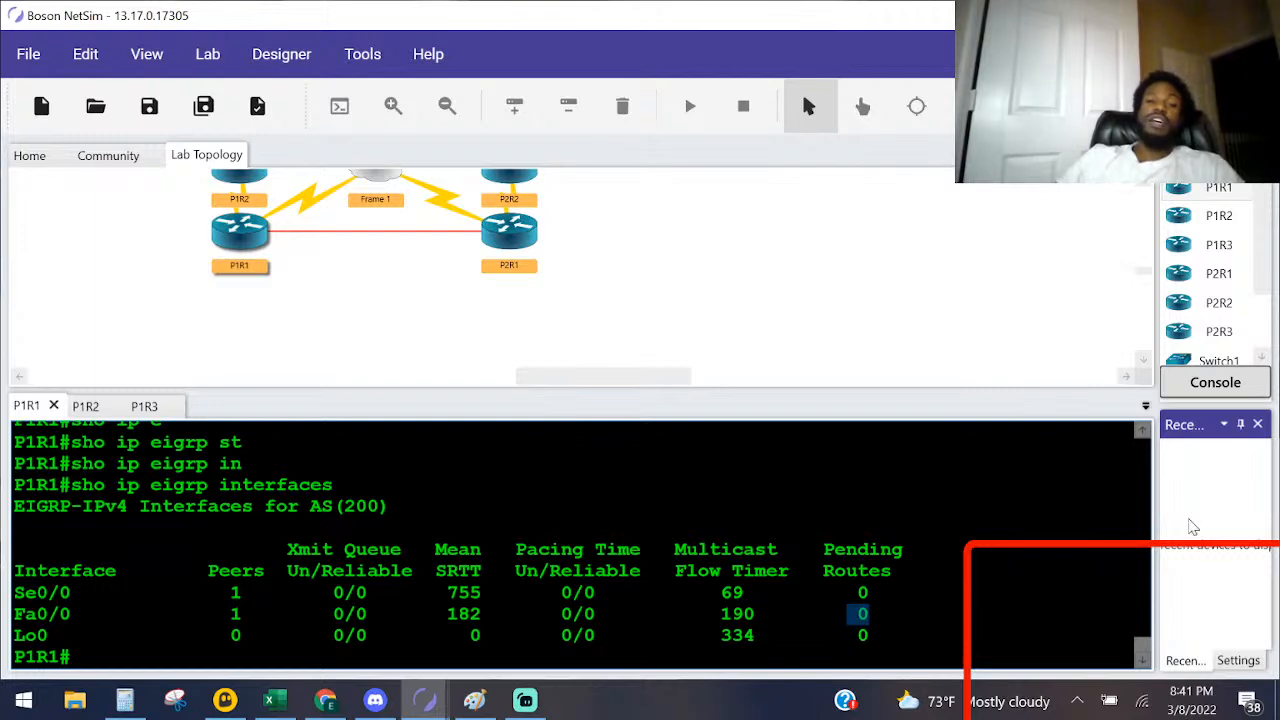
Step: Read the Task 3: Configure EIGRP Summarization questions in the Lab Instructions
{"action": "key", "text": "alt+Tab"}
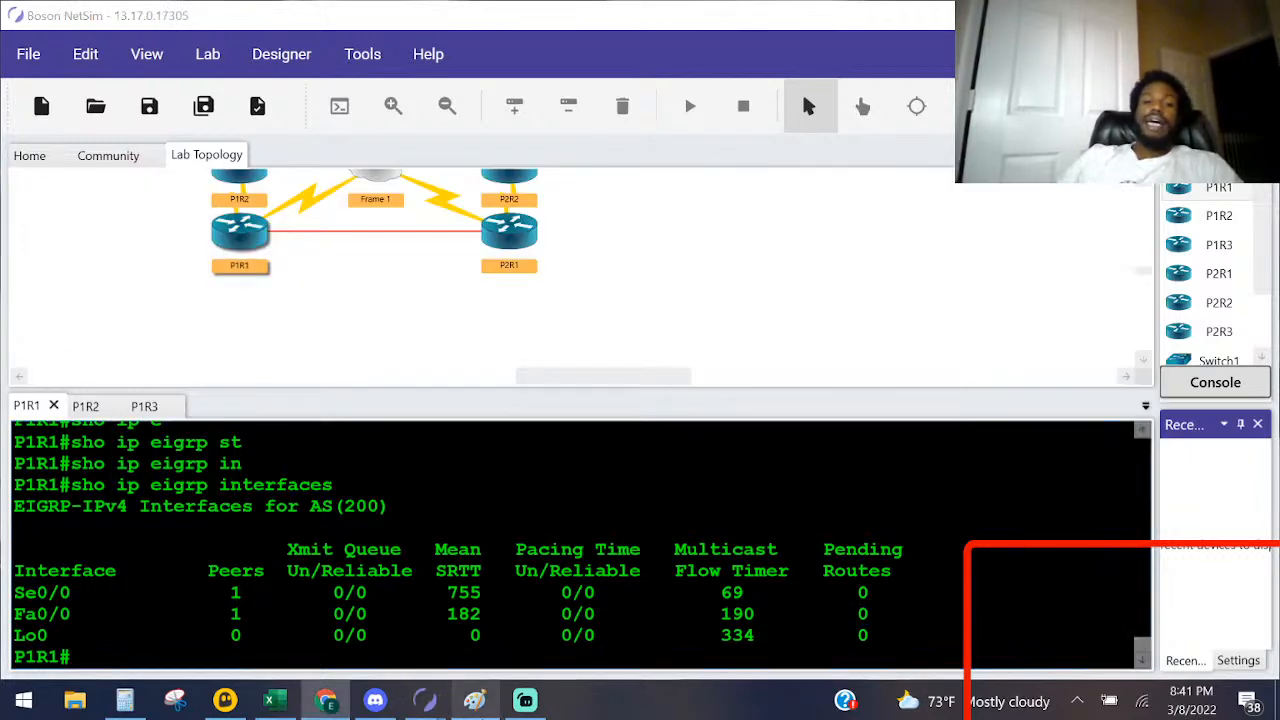
{"action": "mouse_move", "coordinate": [428, 705]}
{"action": "left_click", "coordinate": [524, 630]}
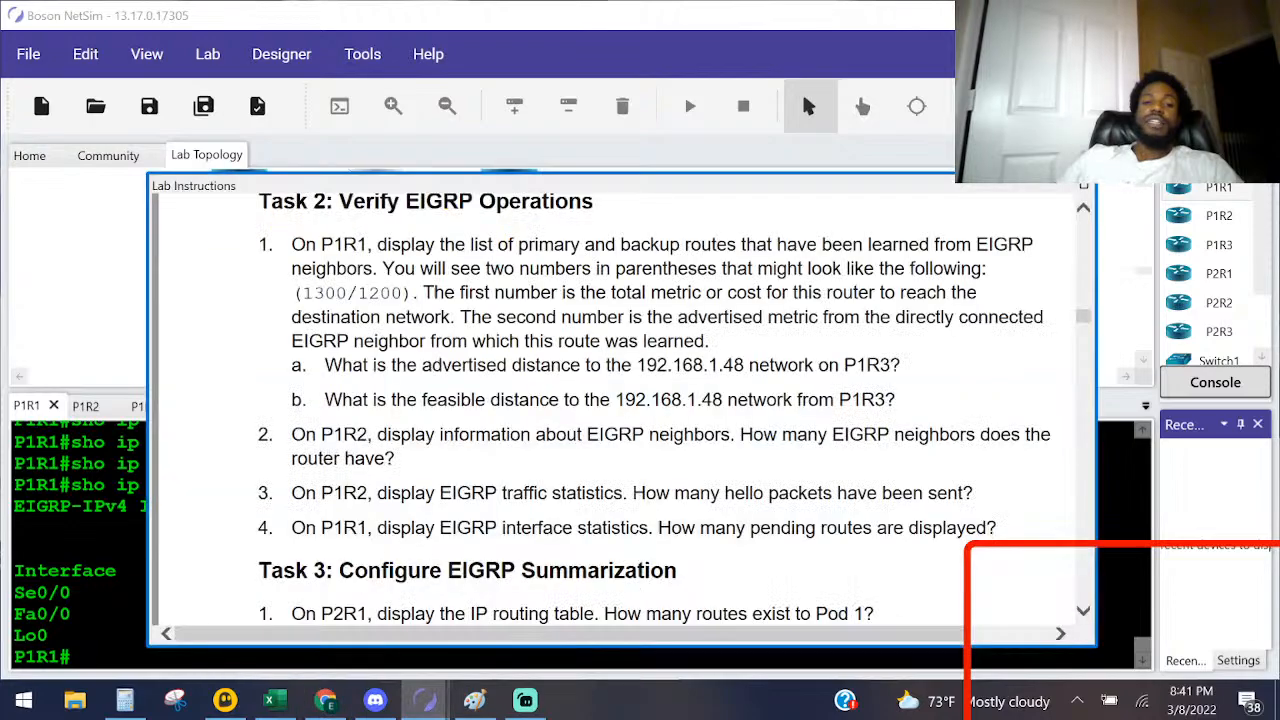
{"action": "scroll", "coordinate": [355, 353], "scroll_direction": "down", "scroll_amount": 5}
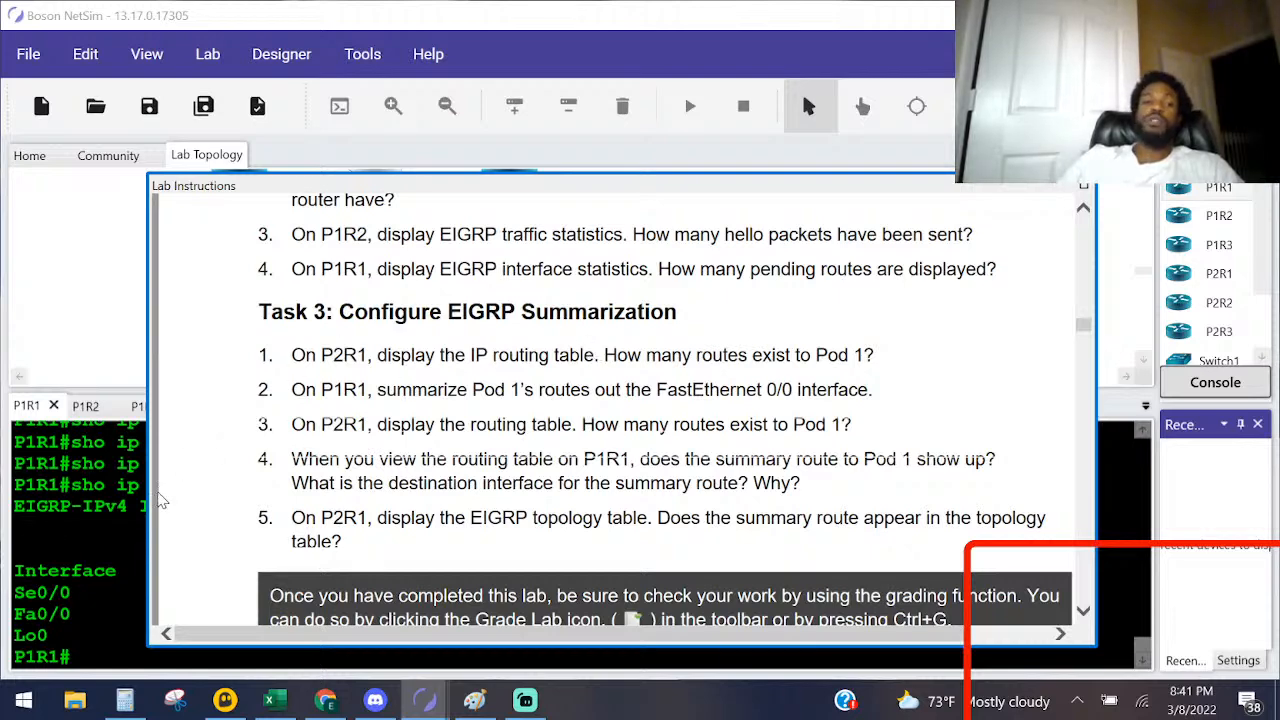
Step: Open P2R1's console, enter privileged mode with ena, and display the full IP routing table with sh ip r
{"action": "left_click", "coordinate": [122, 516]}
{"action": "double_click", "coordinate": [497, 235]}
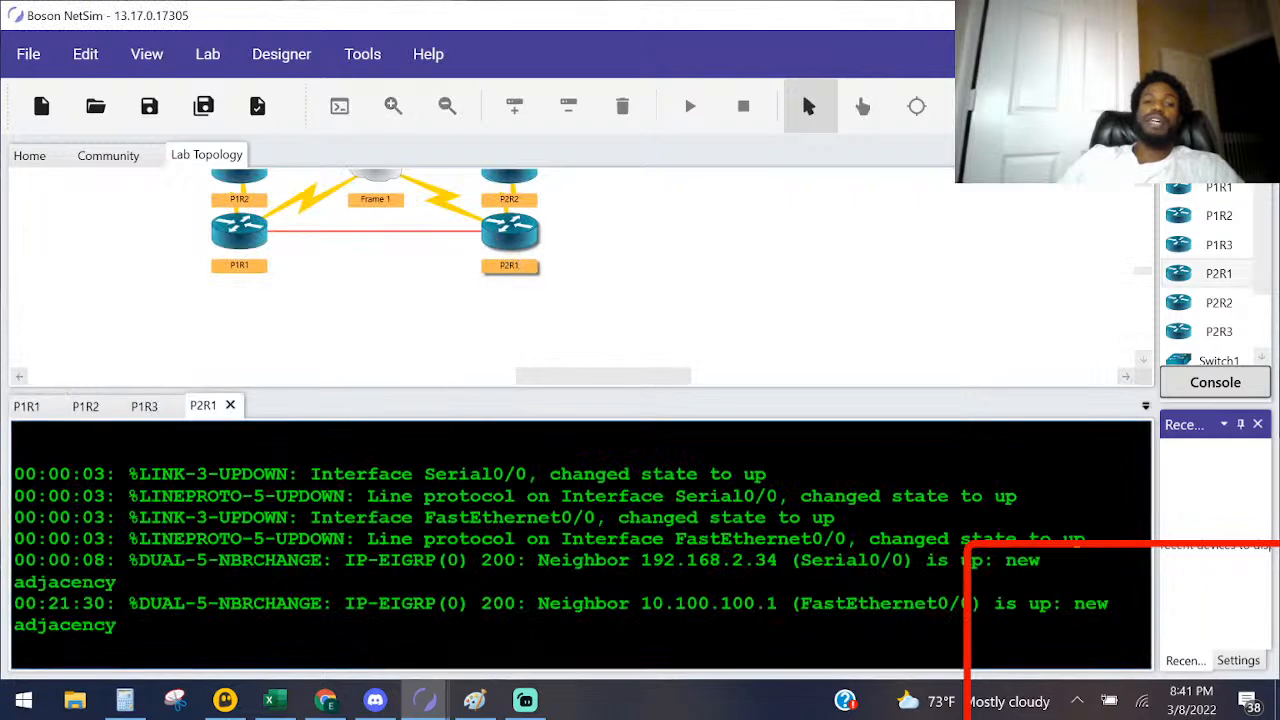
{"action": "key", "text": "Return"}
{"action": "key", "text": "Return"}
{"action": "key", "text": "Return"}
{"action": "key", "text": "Return"}
{"action": "type", "text": "ena"}
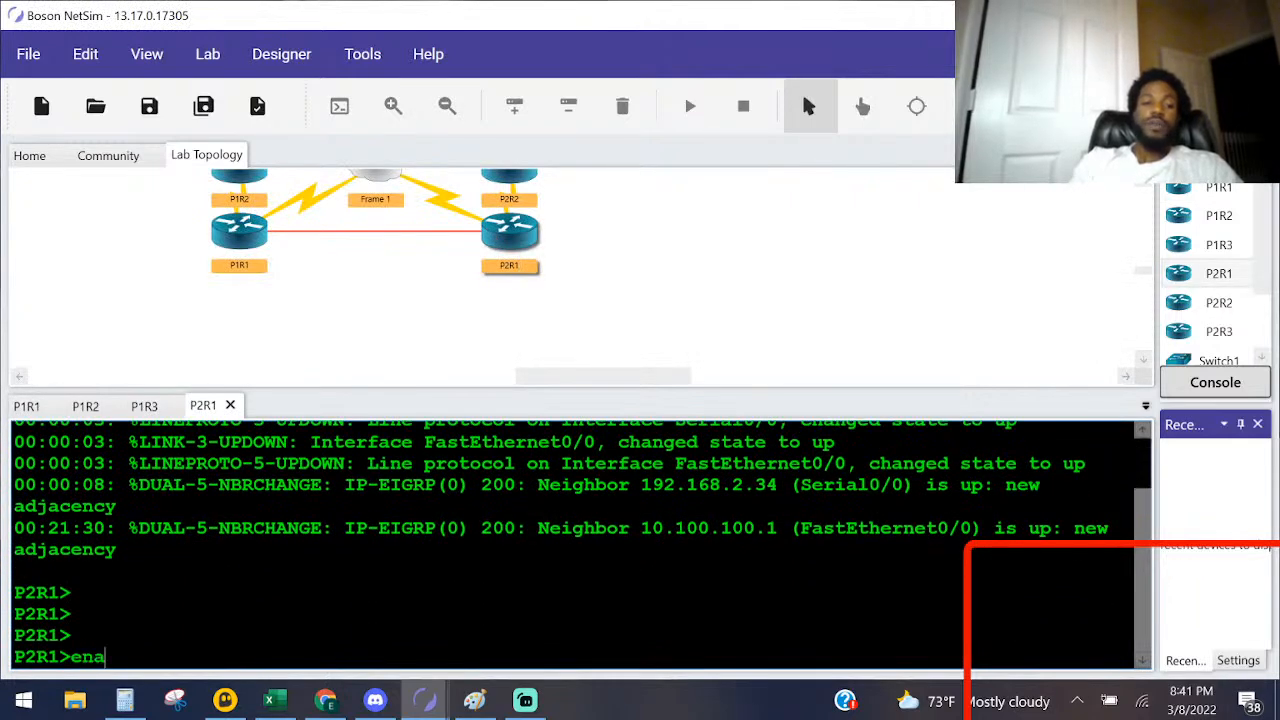
{"action": "key", "text": "Return"}
{"action": "type", "text": "sh ip r"}
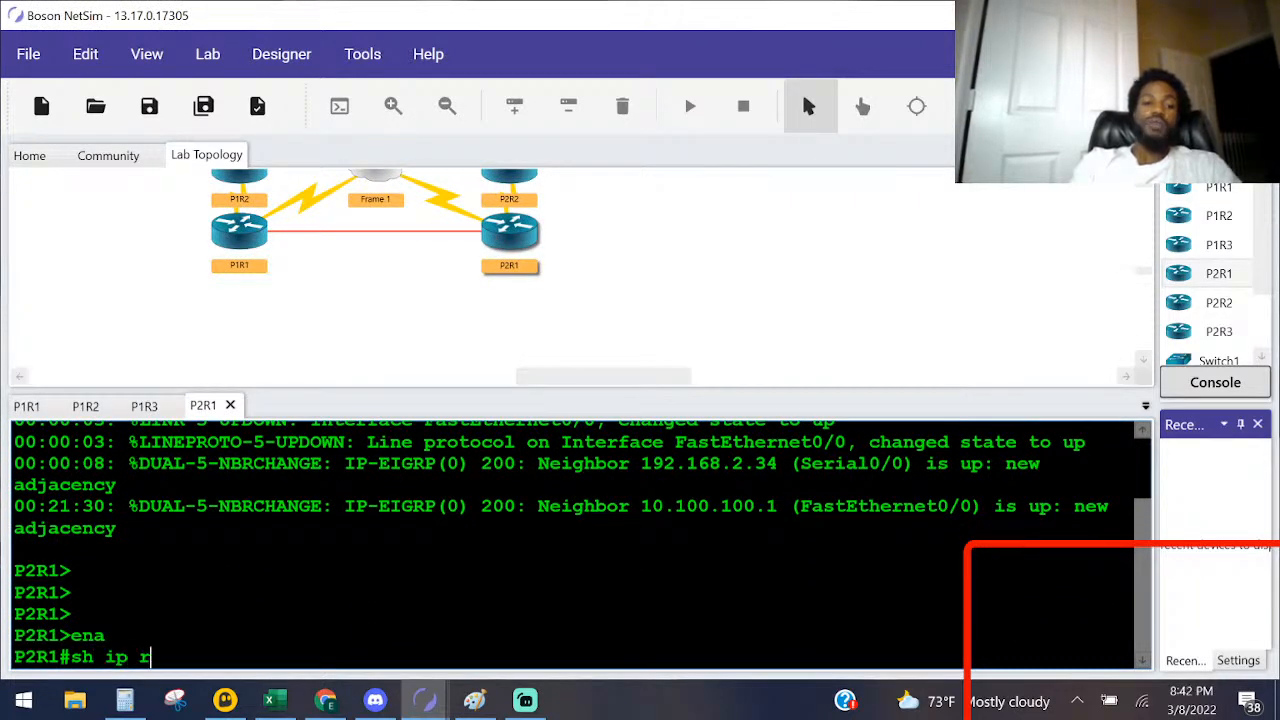
{"action": "key", "text": "Return"}
{"action": "key", "text": "space"}
Step: Reread Task 3 question 1, switch to the EIGRP-Capture2 diagram in Paint, circle Pod 1 and draw freehand lines between P2R1 and Pod 1's routers
{"action": "key", "text": "alt+Tab"}
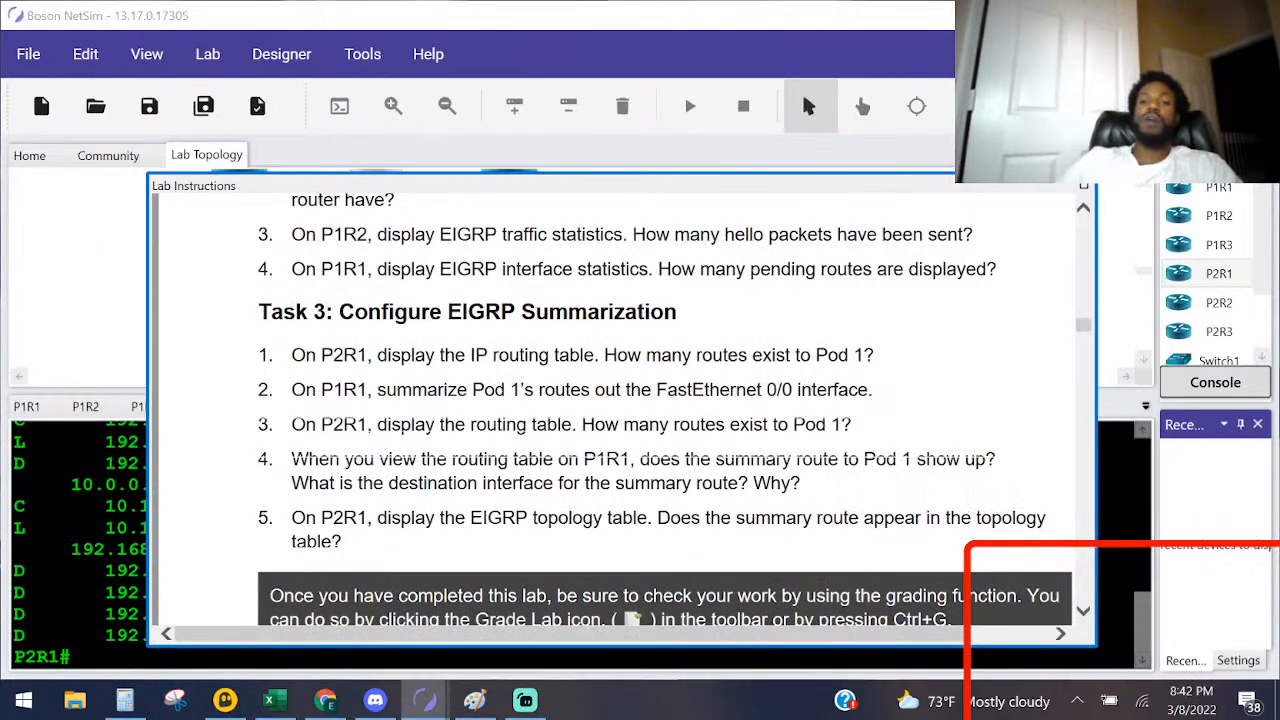
{"action": "key", "text": "alt+Tab"}
{"action": "key", "text": "alt+Tab"}
{"action": "key", "text": "alt+Tab"}
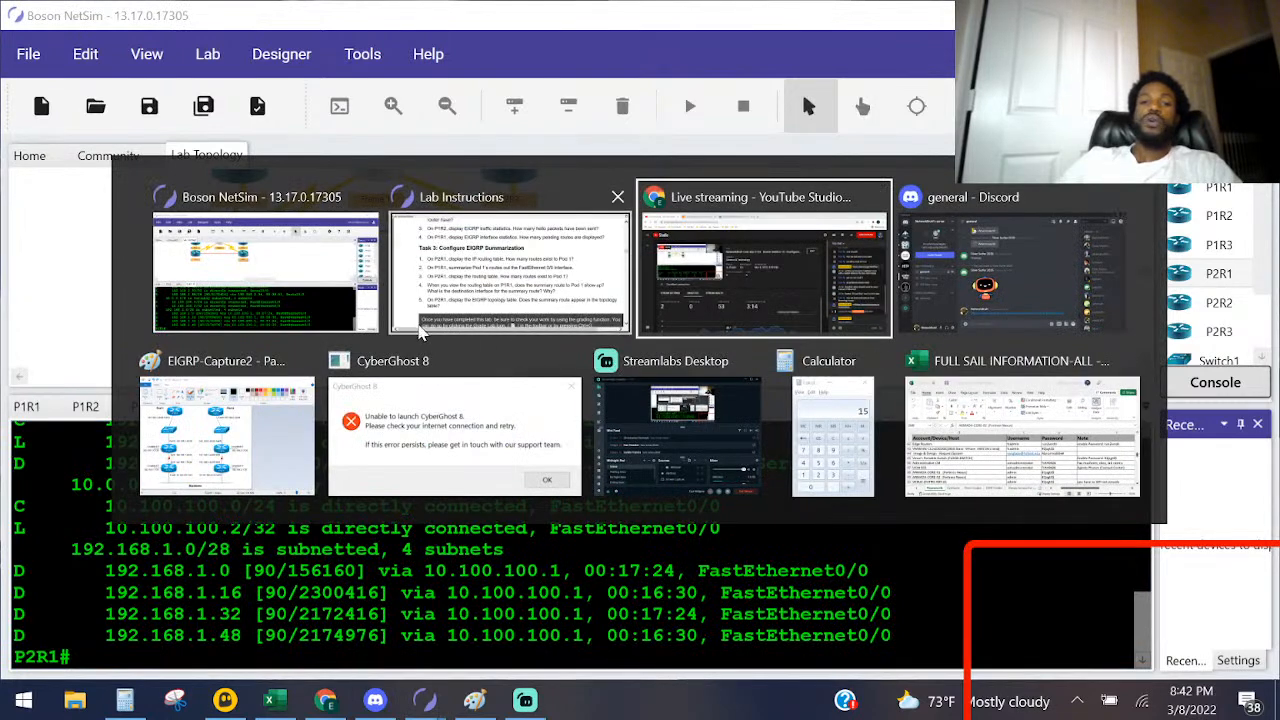
{"action": "left_click", "coordinate": [214, 458]}
{"action": "mouse_move", "coordinate": [294, 237]}
{"action": "left_mouse_down"}
{"action": "mouse_move", "coordinate": [268, 212]}
{"action": "mouse_move", "coordinate": [104, 305]}
{"action": "mouse_move", "coordinate": [178, 565]}
{"action": "mouse_move", "coordinate": [358, 287]}
{"action": "mouse_move", "coordinate": [305, 212]}
{"action": "left_mouse_up"}
{"action": "mouse_move", "coordinate": [425, 578]}
{"action": "left_mouse_down"}
{"action": "mouse_move", "coordinate": [528, 575]}
{"action": "mouse_move", "coordinate": [378, 495]}
{"action": "mouse_move", "coordinate": [386, 590]}
{"action": "mouse_move", "coordinate": [250, 566]}
{"action": "mouse_move", "coordinate": [198, 510]}
{"action": "left_mouse_up"}
{"action": "mouse_move", "coordinate": [392, 548]}
{"action": "left_mouse_down"}
{"action": "mouse_move", "coordinate": [265, 529]}
{"action": "mouse_move", "coordinate": [251, 480]}
{"action": "mouse_move", "coordinate": [305, 463]}
{"action": "mouse_move", "coordinate": [286, 404]}
{"action": "mouse_move", "coordinate": [224, 406]}
{"action": "left_mouse_up"}
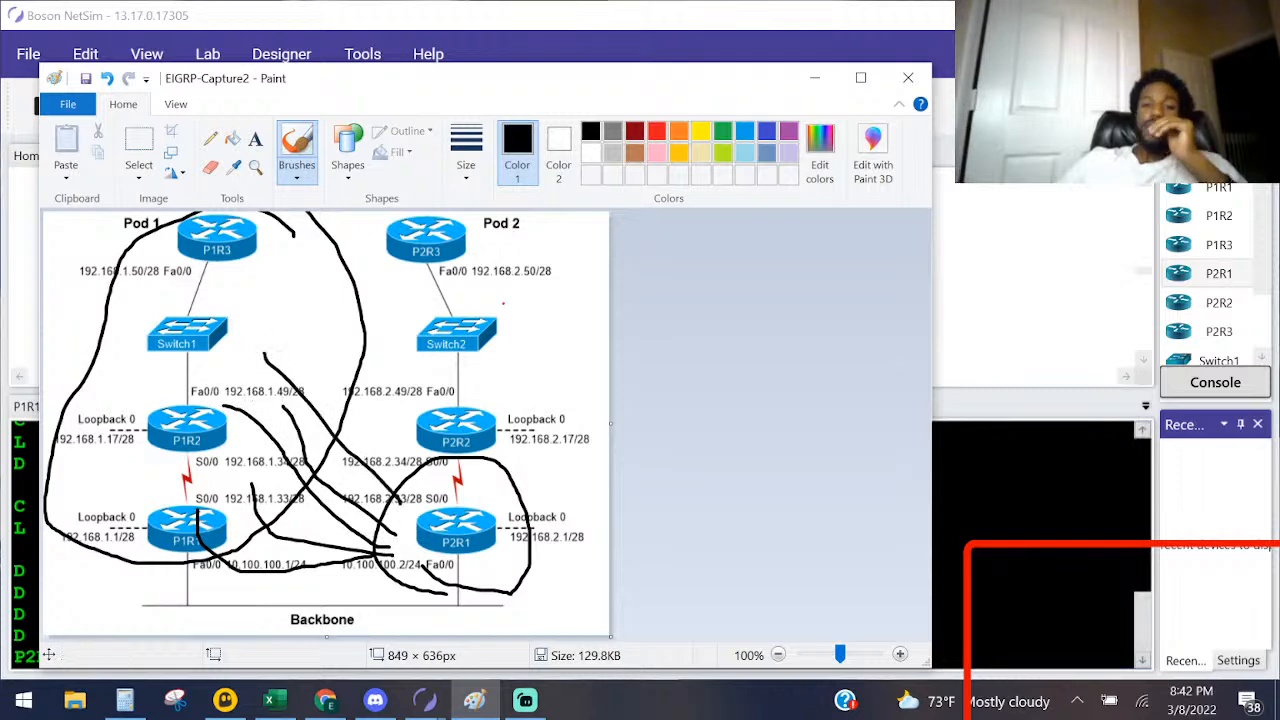
Step: Return to P2R1's console and examine the Pod 1 routes 192.168.1.16, 192.168.1.32 and 192.168.1.48 in its routing table
{"action": "left_click", "coordinate": [1040, 593]}
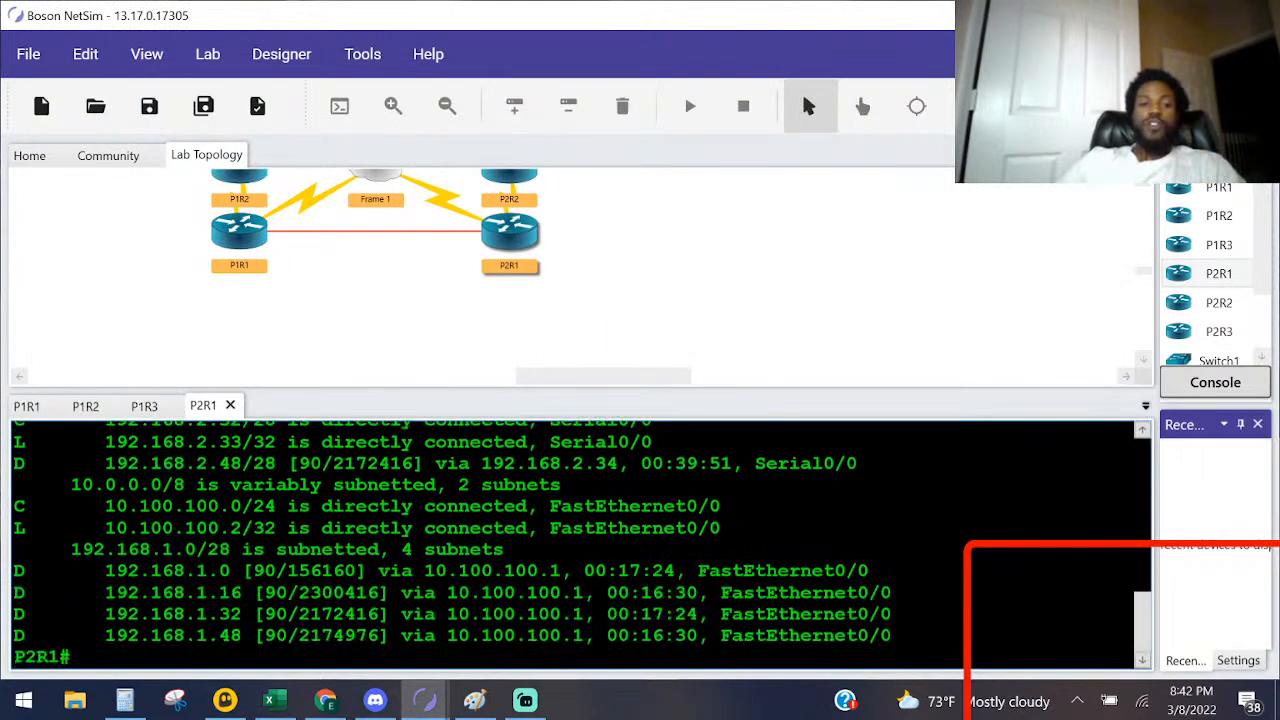
{"action": "left_click_drag", "start_coordinate": [242, 592], "coordinate": [117, 592]}
{"action": "left_click_drag", "start_coordinate": [242, 614], "coordinate": [96, 614]}
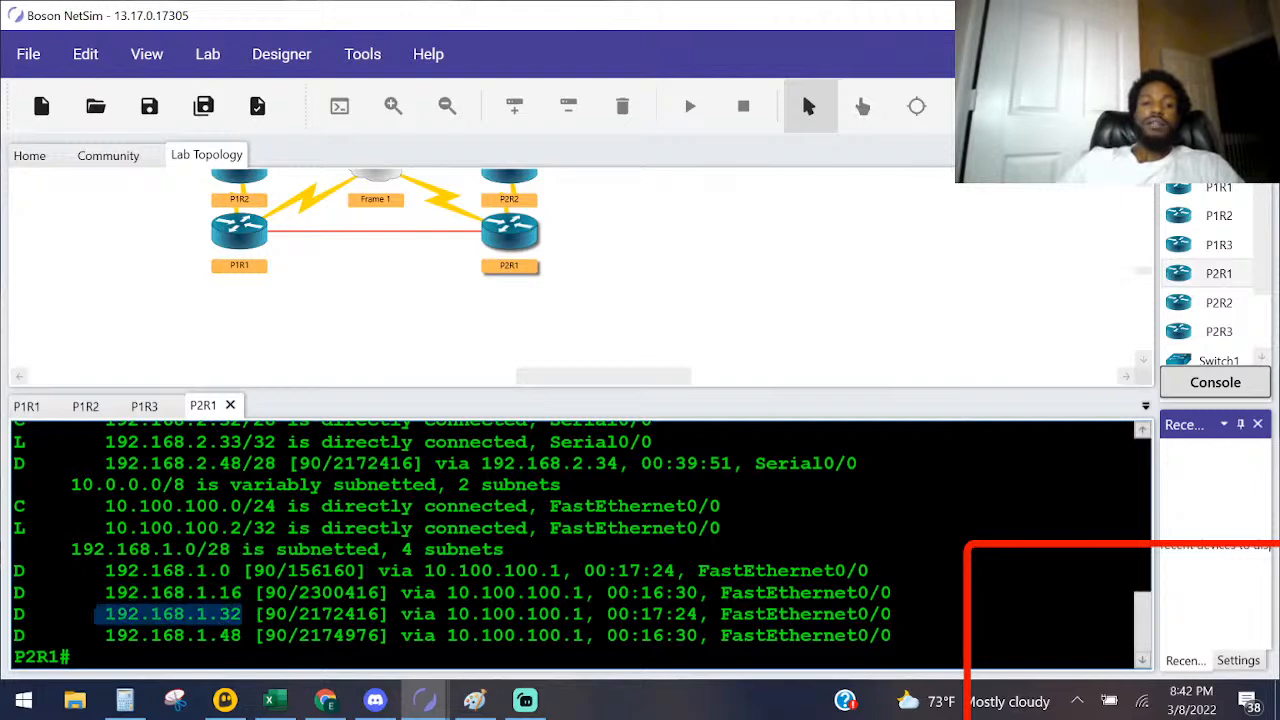
{"action": "left_click", "coordinate": [242, 636]}
{"action": "left_click_drag", "start_coordinate": [242, 636], "coordinate": [84, 636]}
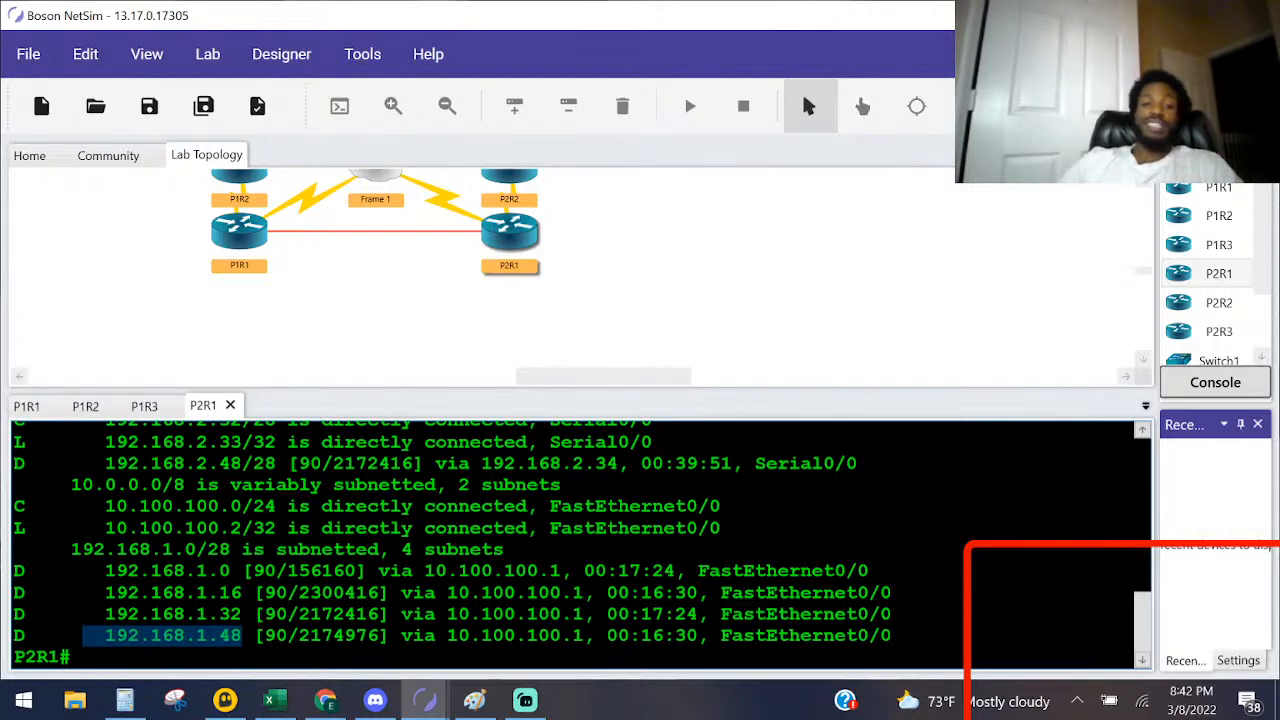
Step: Reread the Task 3 instruction on summarizing Pod 1's routes out of P1R1's FastEthernet 0/0 interface
{"action": "key", "text": "alt+Tab"}
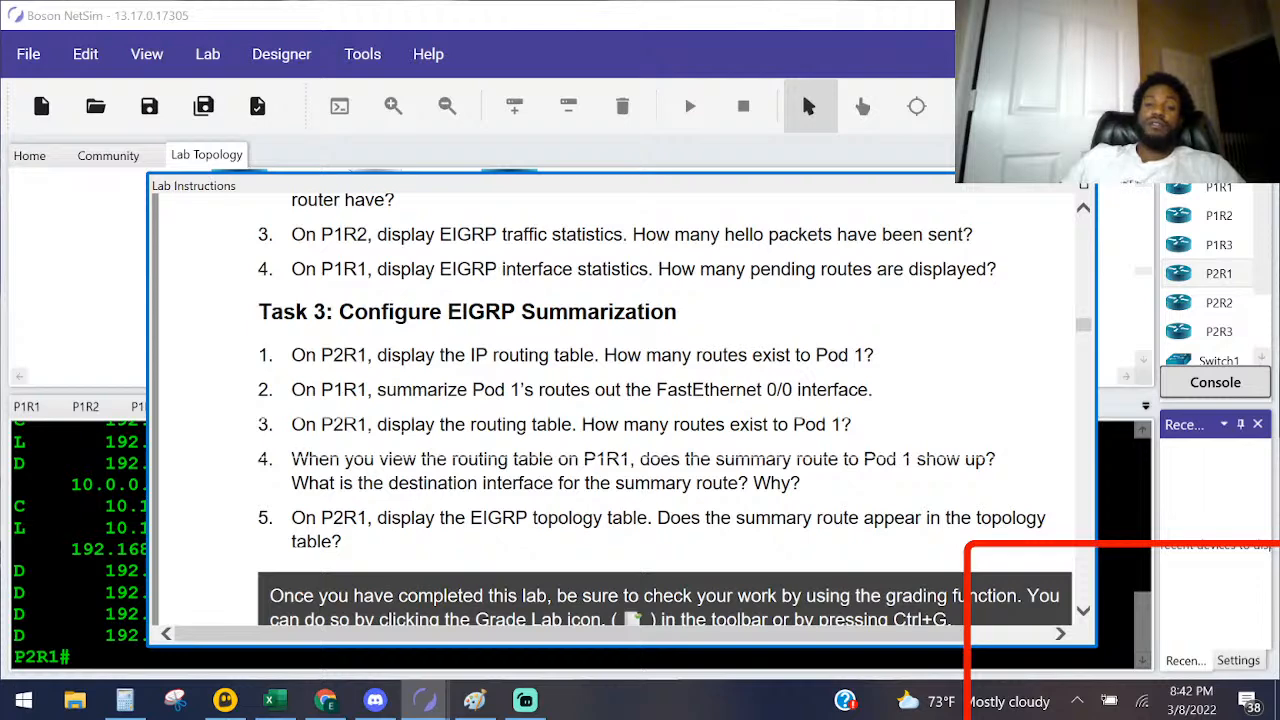
{"action": "left_click", "coordinate": [60, 506]}
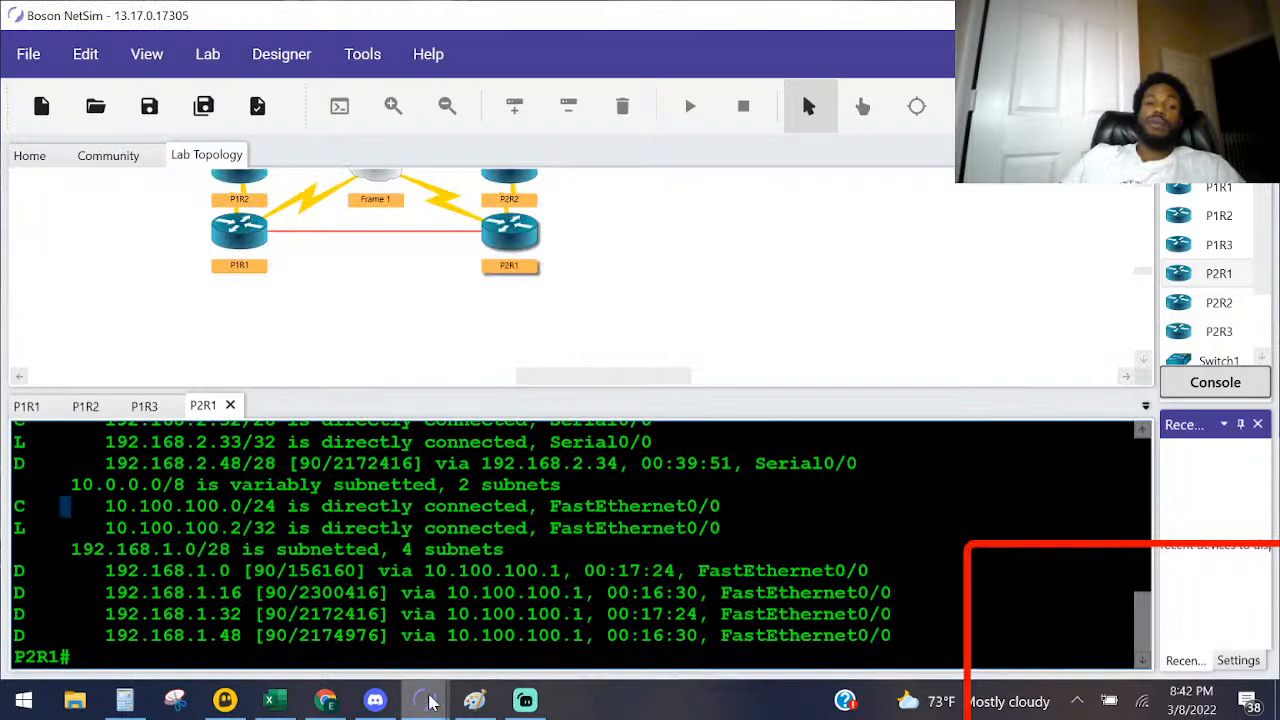
{"action": "mouse_move", "coordinate": [425, 700]}
{"action": "left_click", "coordinate": [540, 600]}
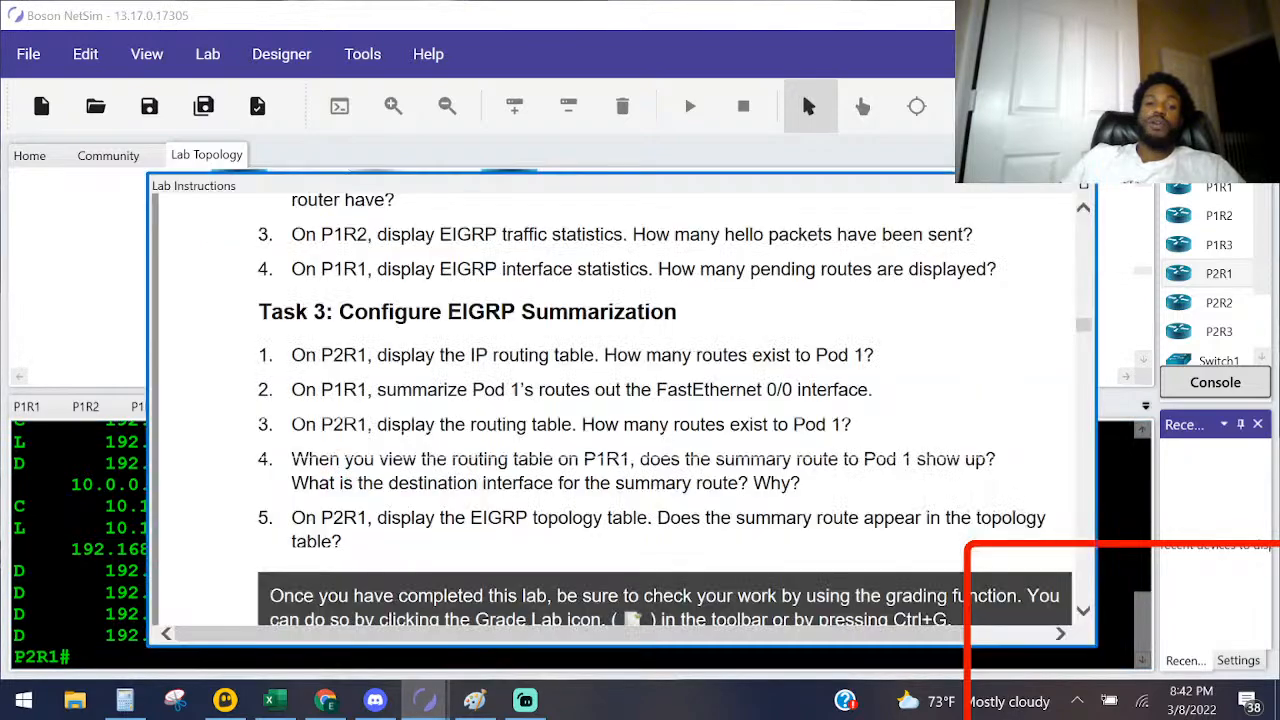
Step: In the Paint topology diagram, sketch strokes from Switch1 toward P1R2 and beside P1R1, and undo all freehand marks
{"action": "left_click", "coordinate": [474, 700]}
{"action": "left_click_drag", "start_coordinate": [187, 306], "coordinate": [240, 398]}
{"action": "mouse_move", "coordinate": [234, 547]}
{"action": "left_mouse_down"}
{"action": "mouse_move", "coordinate": [335, 551]}
{"action": "mouse_move", "coordinate": [264, 555]}
{"action": "left_mouse_up"}
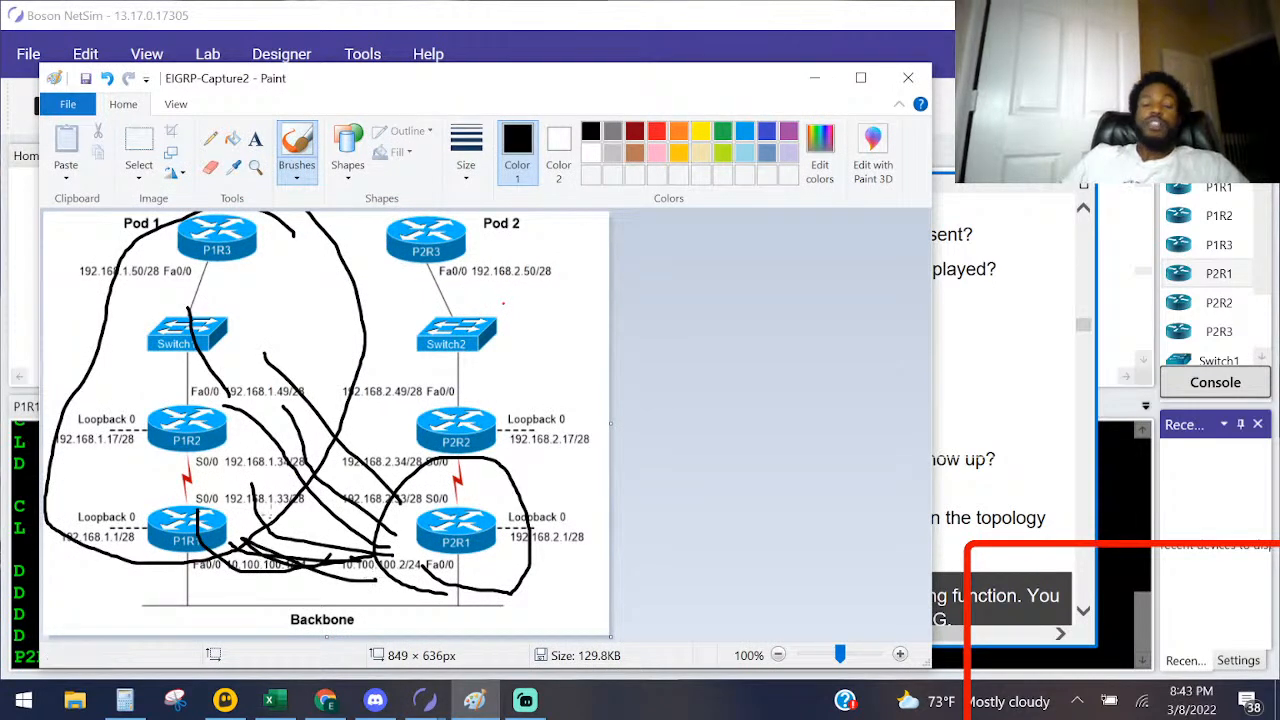
{"action": "key", "text": "ctrl+z"}
{"action": "key", "text": "ctrl+z"}
{"action": "key", "text": "ctrl+z"}
{"action": "key", "text": "ctrl+z"}
{"action": "key", "text": "ctrl+z"}
{"action": "key", "text": "ctrl+z"}
{"action": "key", "text": "ctrl+z"}
{"action": "key", "text": "ctrl+z"}
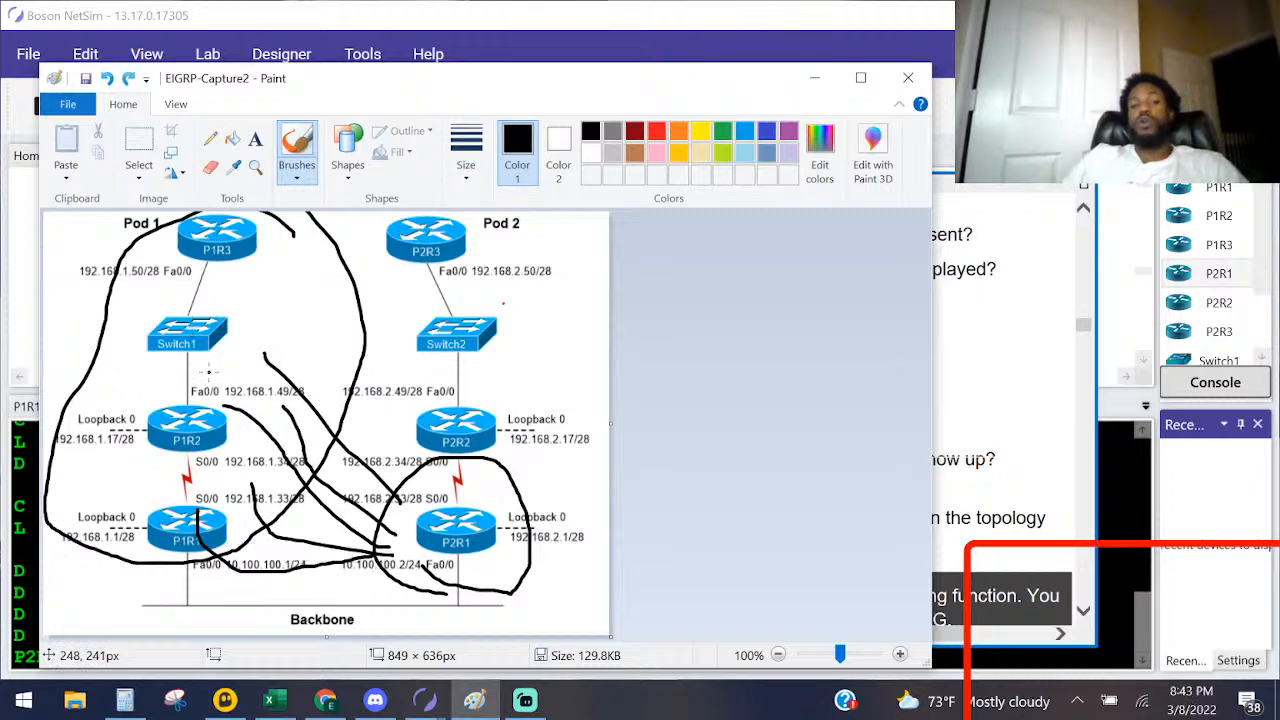
{"action": "key", "text": "ctrl+z"}
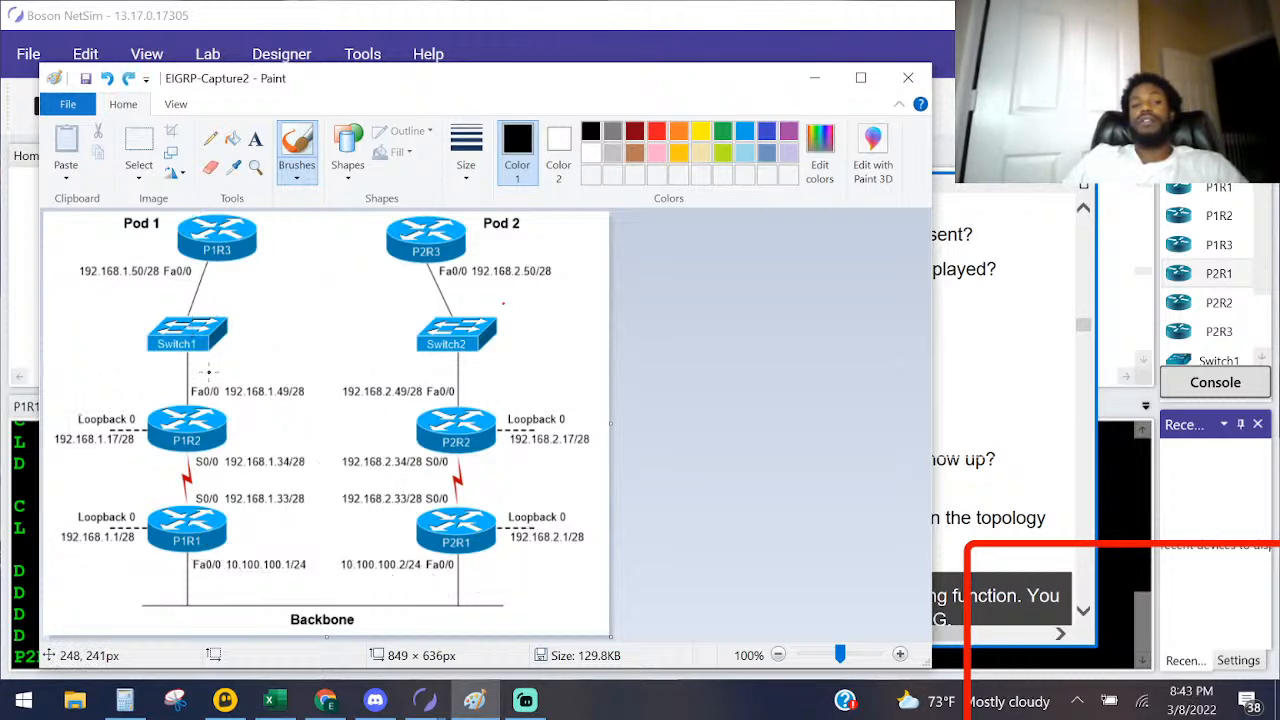
Step: Sketch the path from P2R1 across the backbone through P1R1 up to P1R2 in the Paint diagram, and undo those strokes
{"action": "mouse_move", "coordinate": [441, 574]}
{"action": "left_mouse_down"}
{"action": "mouse_move", "coordinate": [388, 602]}
{"action": "mouse_move", "coordinate": [215, 580]}
{"action": "mouse_move", "coordinate": [200, 565]}
{"action": "left_mouse_up"}
{"action": "mouse_move", "coordinate": [330, 591]}
{"action": "left_mouse_down"}
{"action": "mouse_move", "coordinate": [255, 566]}
{"action": "mouse_move", "coordinate": [248, 586]}
{"action": "mouse_move", "coordinate": [209, 484]}
{"action": "left_mouse_up"}
{"action": "left_click_drag", "start_coordinate": [207, 567], "coordinate": [185, 452]}
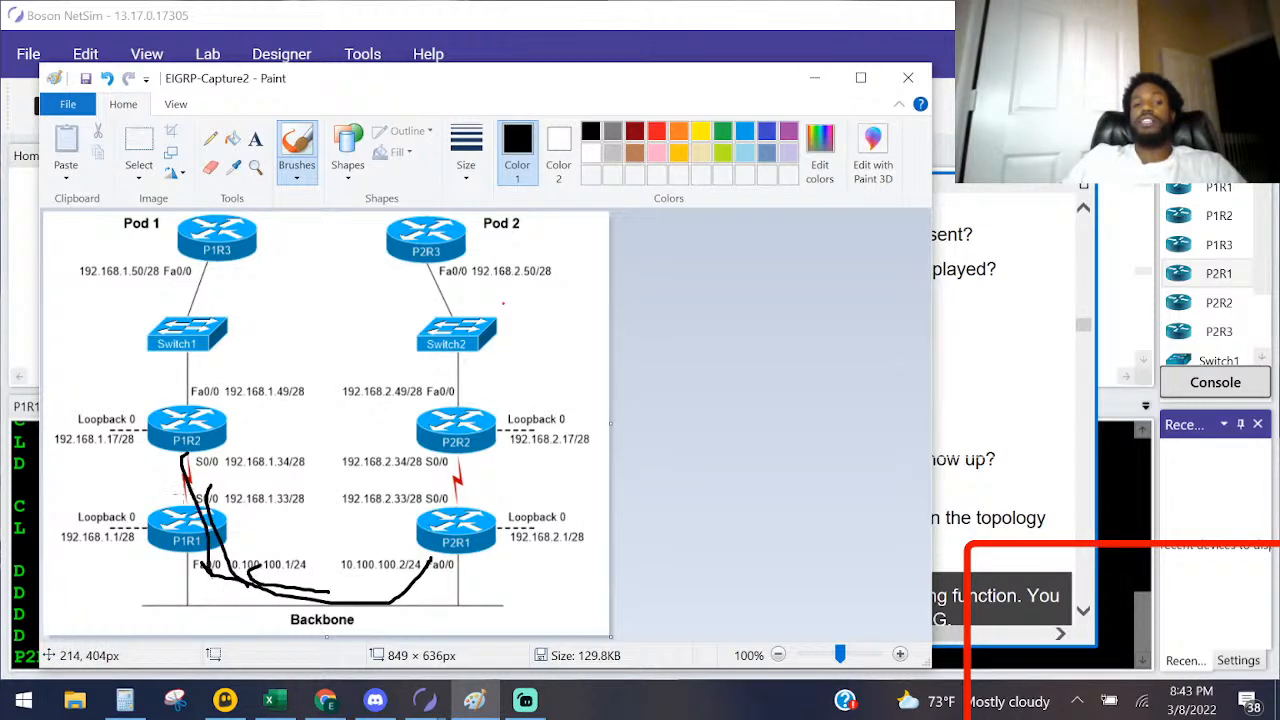
{"action": "left_click_drag", "start_coordinate": [194, 582], "coordinate": [197, 428]}
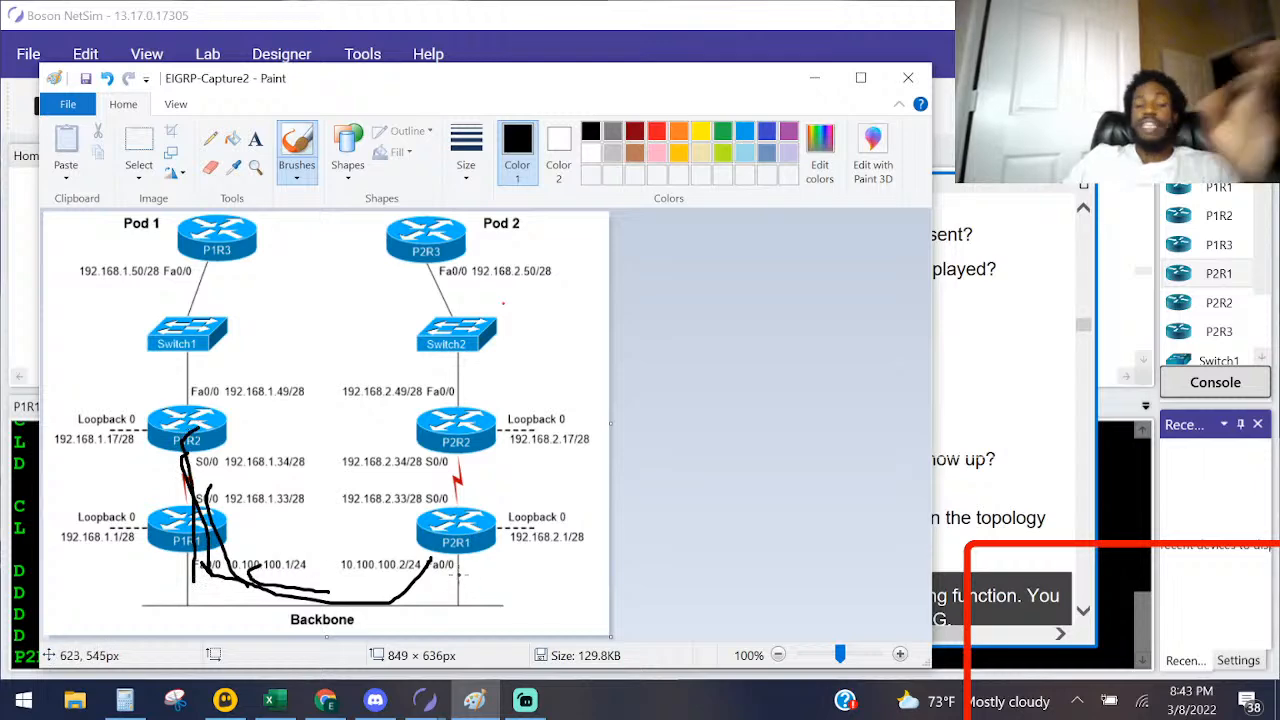
{"action": "key", "text": "ctrl+z"}
{"action": "key", "text": "ctrl+z"}
{"action": "key", "text": "ctrl+z"}
{"action": "key", "text": "ctrl+z"}
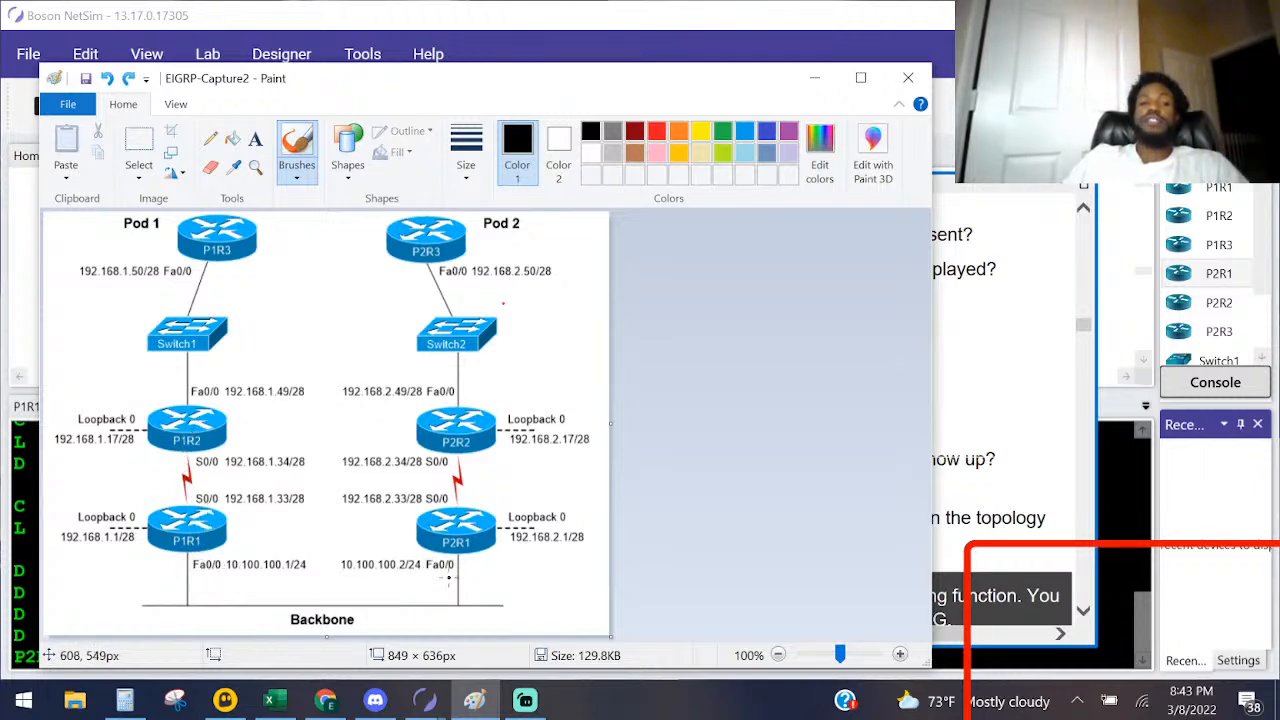
Step: Circle P1R1 in the Paint diagram and look up the ip summary-address eigrp syntax in the Lab Instructions' command table
{"action": "mouse_move", "coordinate": [176, 544]}
{"action": "left_mouse_down"}
{"action": "mouse_move", "coordinate": [148, 496]}
{"action": "mouse_move", "coordinate": [180, 556]}
{"action": "left_mouse_up"}
{"action": "left_click", "coordinate": [955, 457]}
{"action": "scroll", "coordinate": [480, 380], "scroll_direction": "up", "scroll_amount": 10}
{"action": "scroll", "coordinate": [480, 380], "scroll_direction": "up", "scroll_amount": 15}
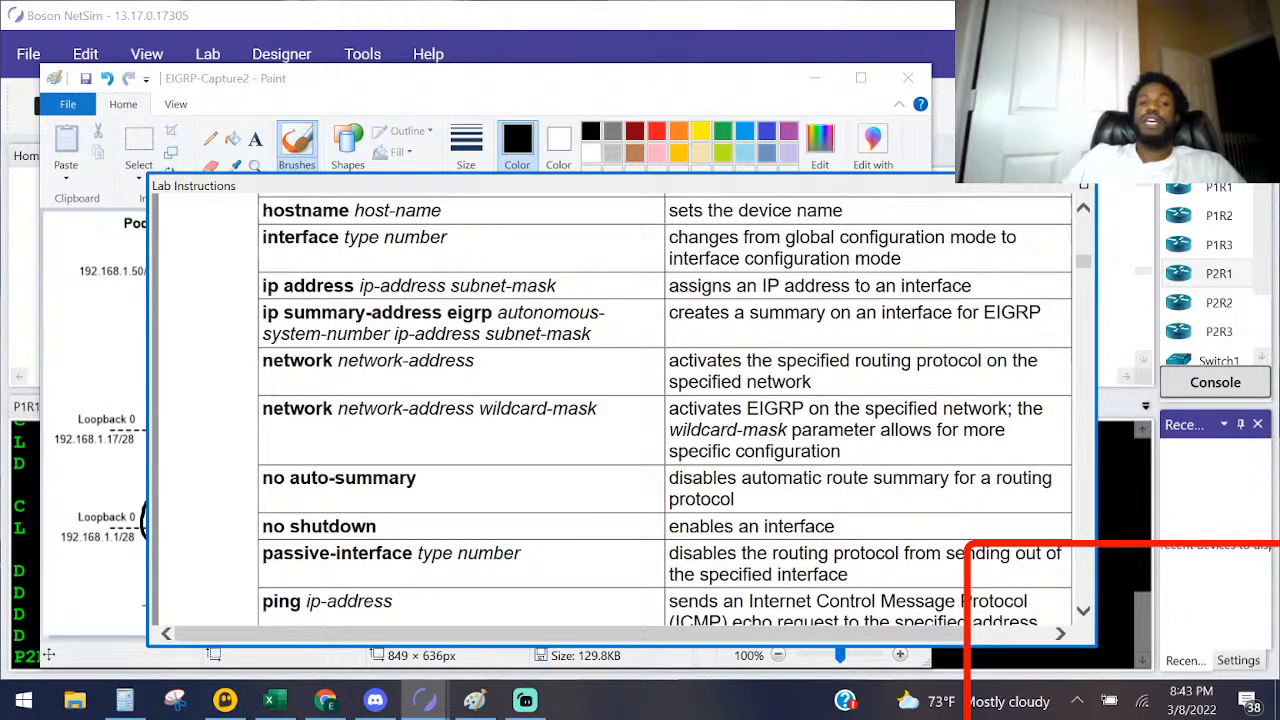
Step: Return to Boson NetSim, open P1R1's console and enter global configuration mode with configure terminal
{"action": "left_click", "coordinate": [36, 570]}
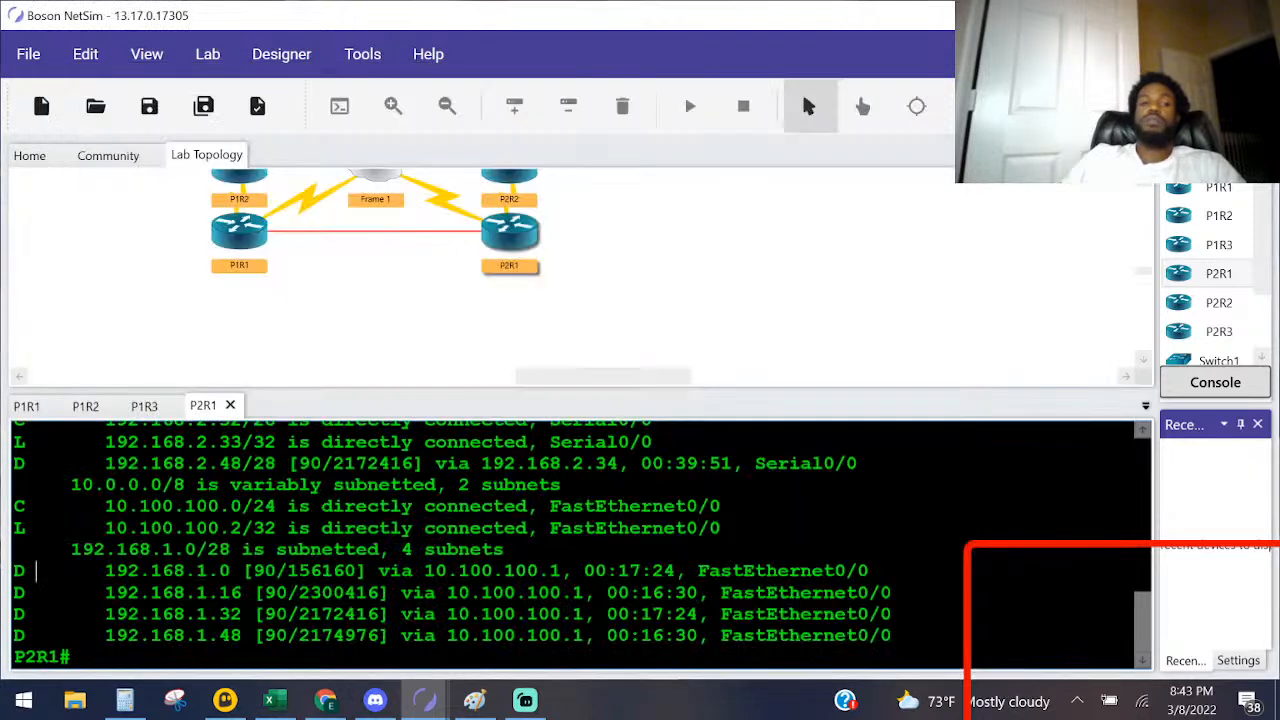
{"action": "double_click", "coordinate": [240, 233]}
{"action": "key", "text": "Return"}
{"action": "key", "text": "Return"}
{"action": "type", "text": "conf"}
{"action": "key", "text": "Tab"}
{"action": "type", "text": "t"}
{"action": "key", "text": "Tab"}
{"action": "key", "text": "Return"}
{"action": "type", "text": "ip "}
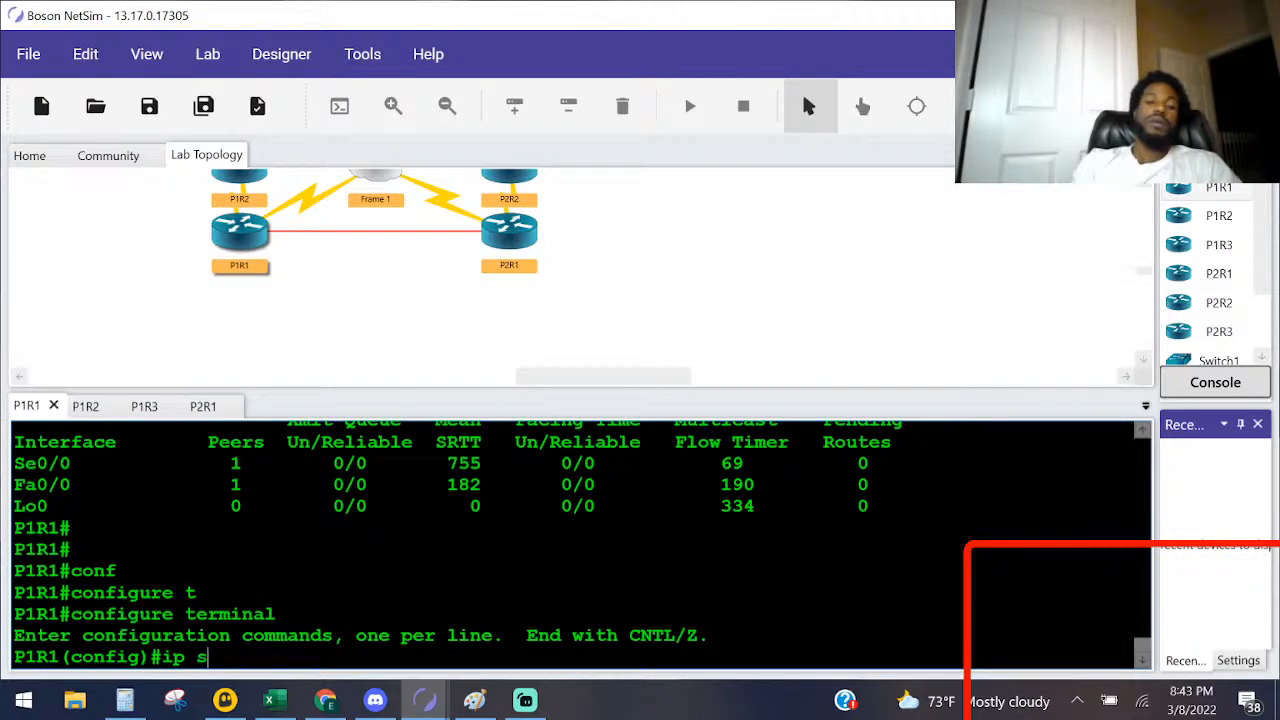
{"action": "type", "text": "su"}
{"action": "key", "text": "Tab"}
{"action": "key", "text": "BackSpace"}
{"action": "key", "text": "BackSpace"}
{"action": "key", "text": "BackSpace"}
{"action": "key", "text": "BackSpace"}
{"action": "key", "text": "BackSpace"}
{"action": "key", "text": "BackSpace"}
{"action": "key", "text": "BackSpace"}
{"action": "key", "text": "BackSpace"}
{"action": "key", "text": "BackSpace"}
{"action": "key", "text": "BackSpace"}
{"action": "key", "text": "BackSpace"}
{"action": "type", "text": "ei"}
{"action": "key", "text": "Tab"}
{"action": "key", "text": "BackSpace"}
{"action": "key", "text": "BackSpace"}
{"action": "key", "text": "BackSpace"}
{"action": "key", "text": "BackSpace"}
{"action": "key", "text": "BackSpace"}
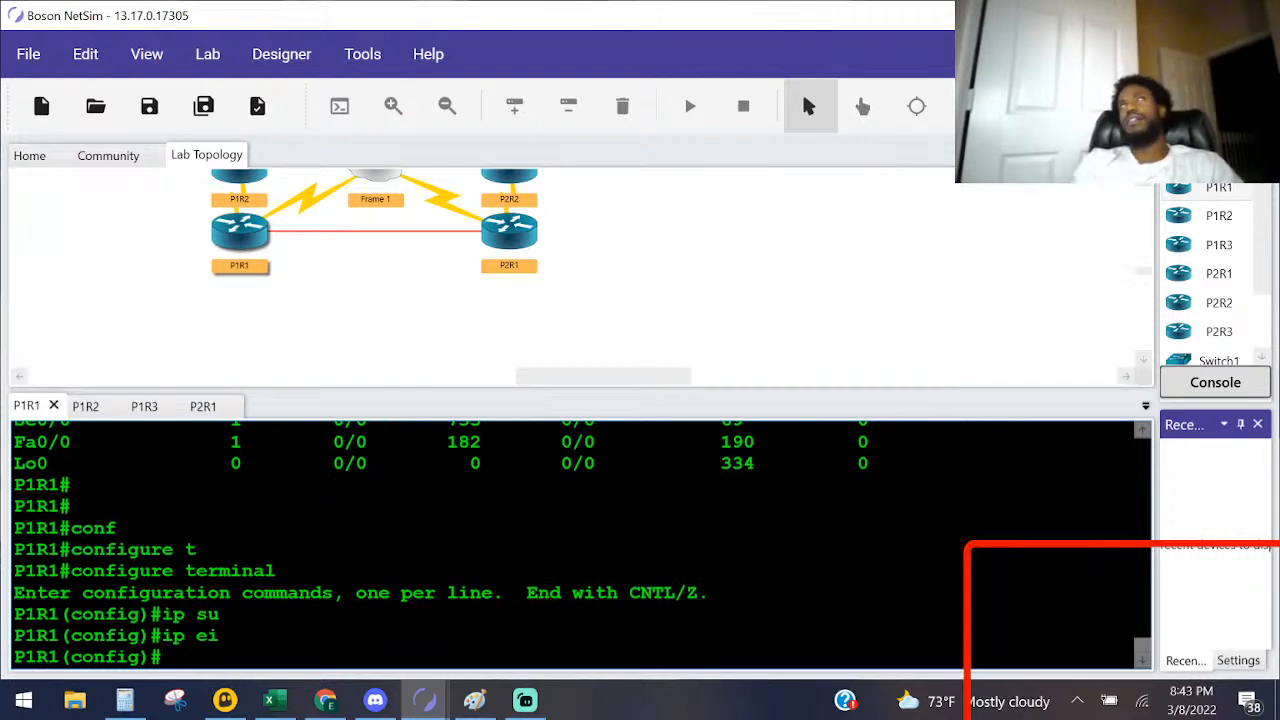
Step: Enter interface configuration mode for fastEthernet 0/0 on P1R1
{"action": "type", "text": "inte"}
{"action": "key", "text": "Tab"}
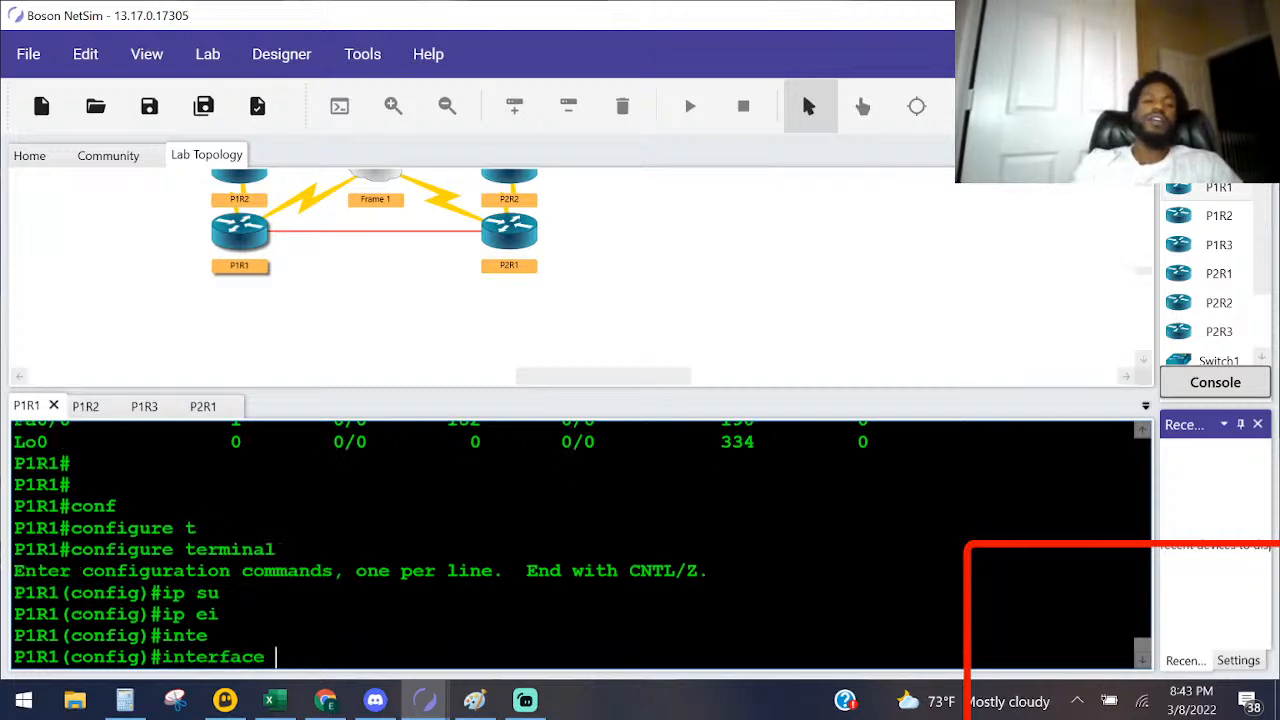
{"action": "type", "text": "fa"}
{"action": "key", "text": "Tab"}
{"action": "type", "text": "00."}
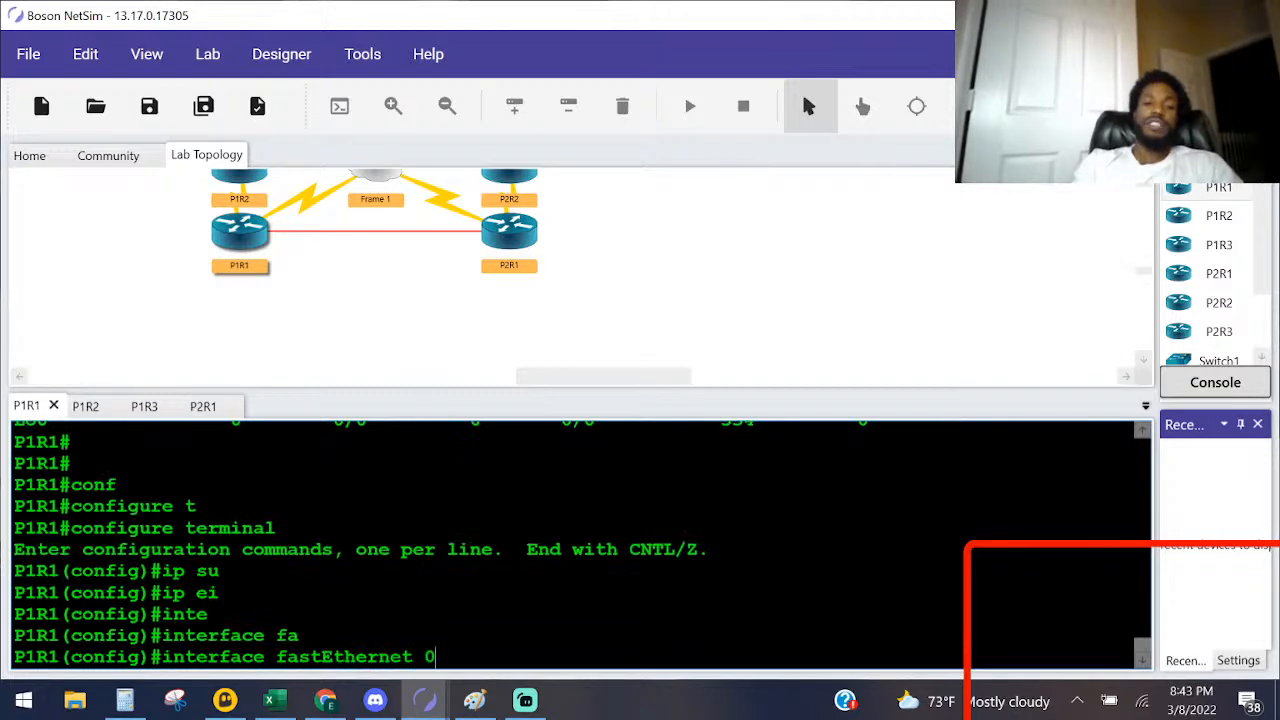
{"action": "key", "text": "BackSpace"}
{"action": "key", "text": "BackSpace"}
{"action": "type", "text": "/0"}
{"action": "key", "text": "Return"}
Step: Begin an ip summary-address eigrp command with autonomous system number 100, requesting the context help for each parameter
{"action": "type", "text": "ip su"}
{"action": "key", "text": "Tab"}
{"action": "type", "text": "?"}
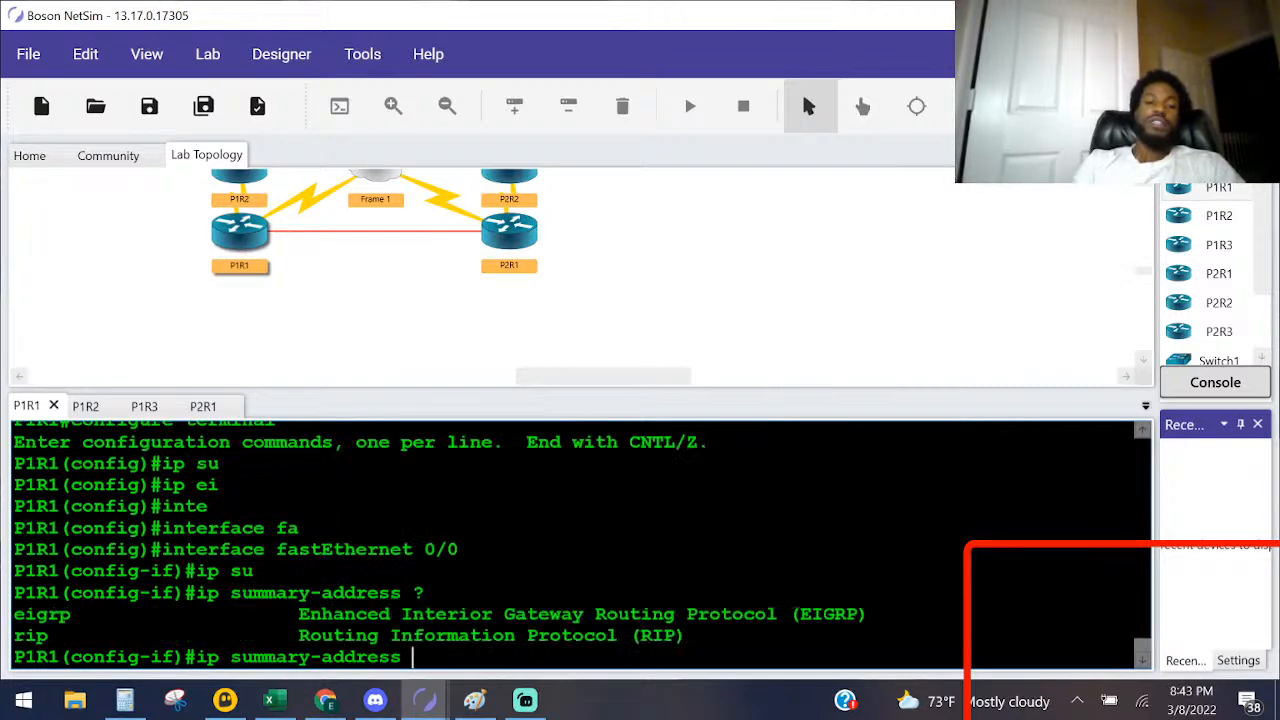
{"action": "type", "text": "e"}
{"action": "key", "text": "Tab"}
{"action": "type", "text": "?"}
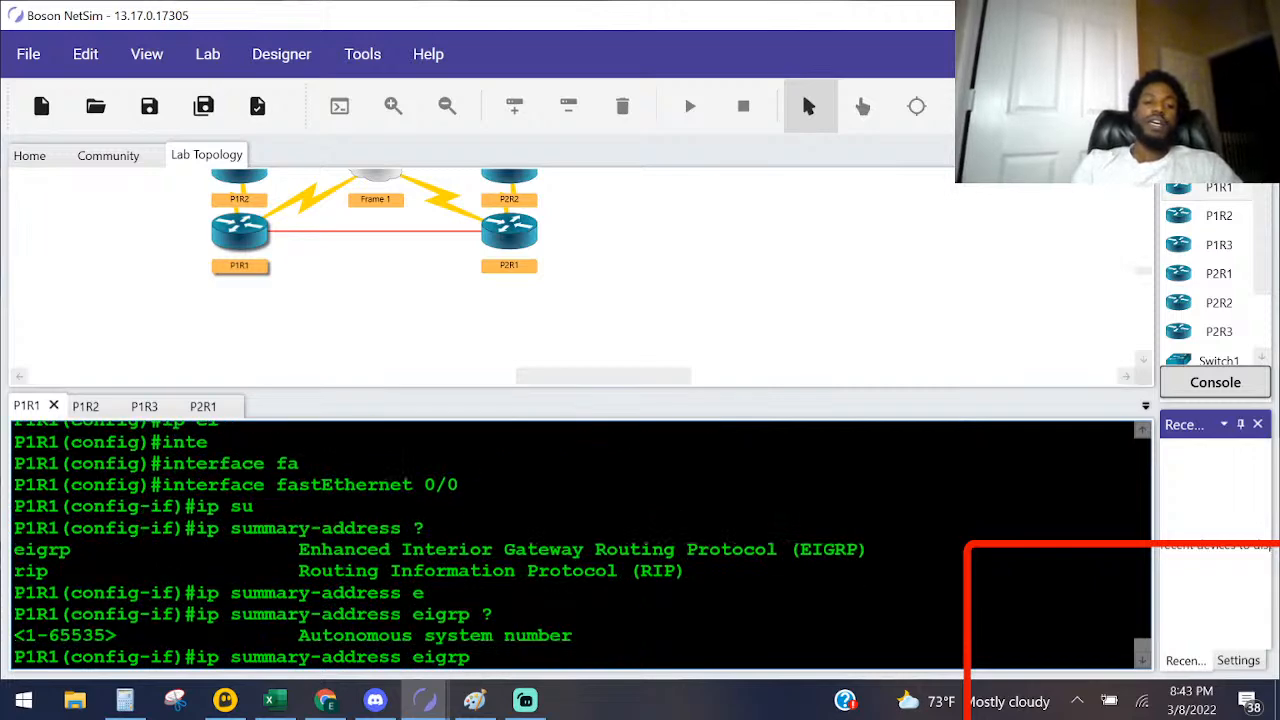
{"action": "type", "text": "100 ?"}
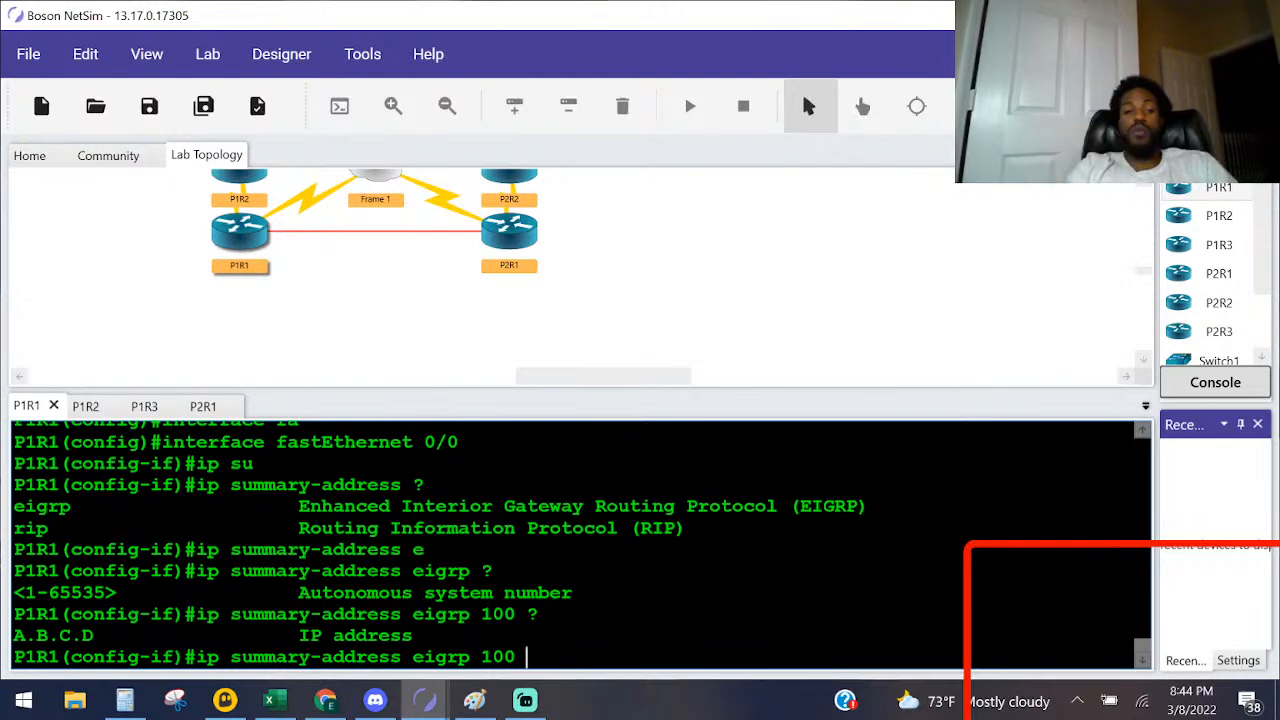
Step: Add the network address 192.168.1.0 to the ip summary-address eigrp 100 command and request the context help for the following parameter
{"action": "type", "text": "19"}
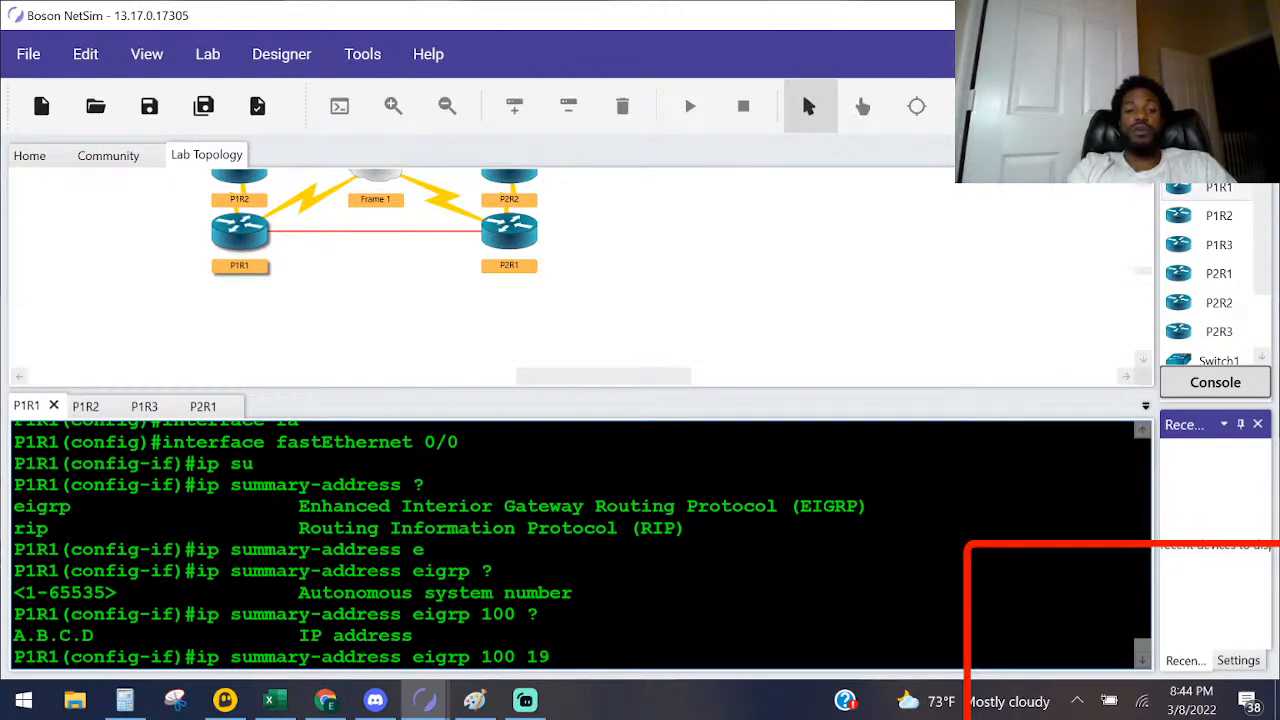
{"action": "type", "text": "2,"}
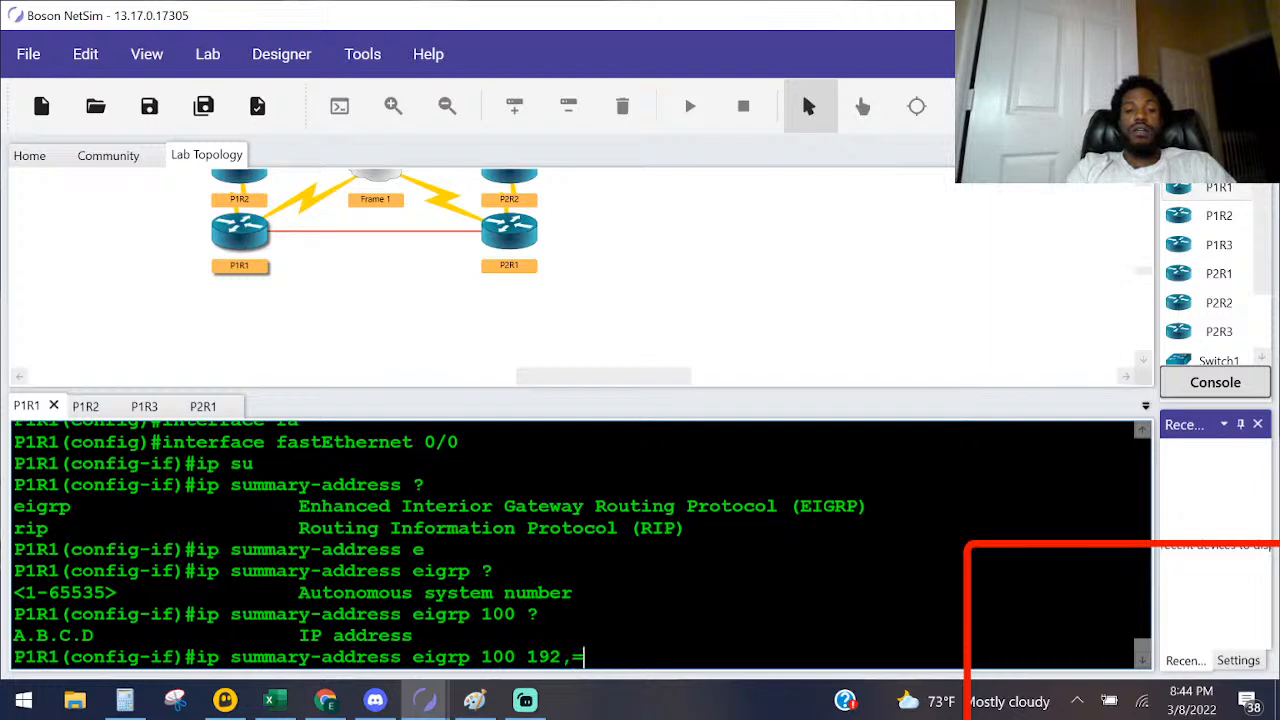
{"action": "key", "text": "BackSpace"}
{"action": "type", "text": ".1"}
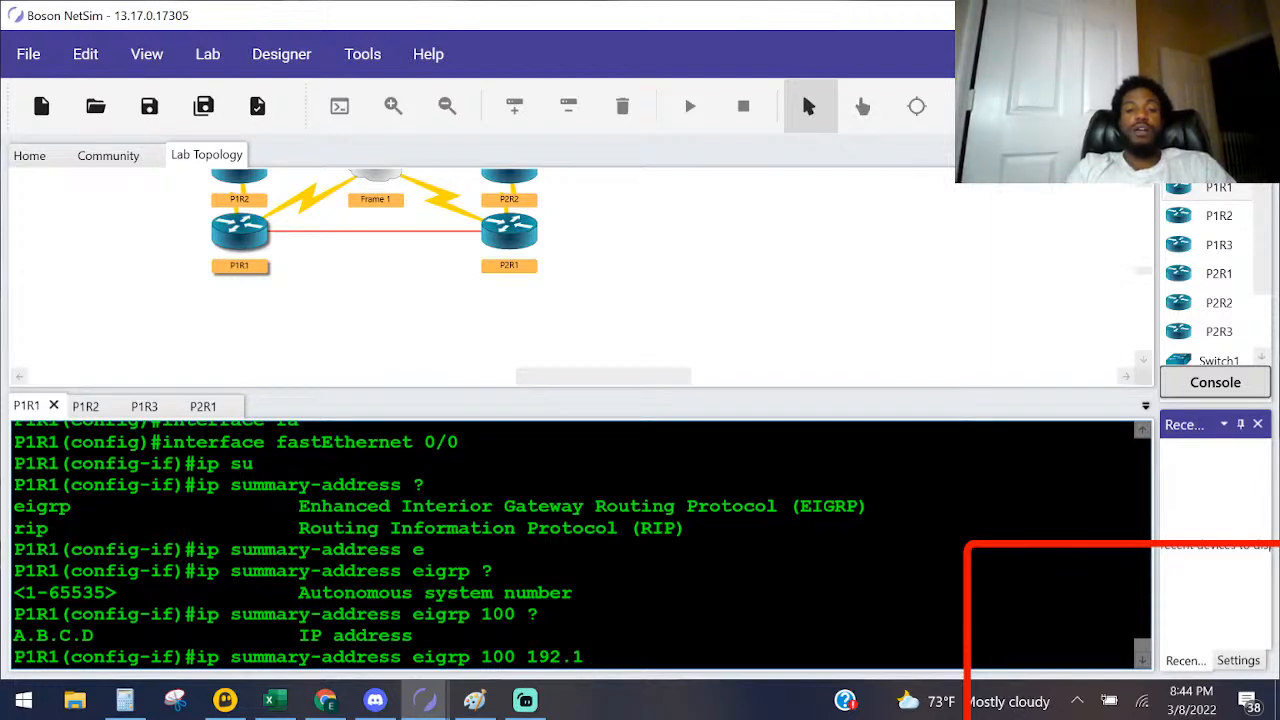
{"action": "type", "text": "68.2."}
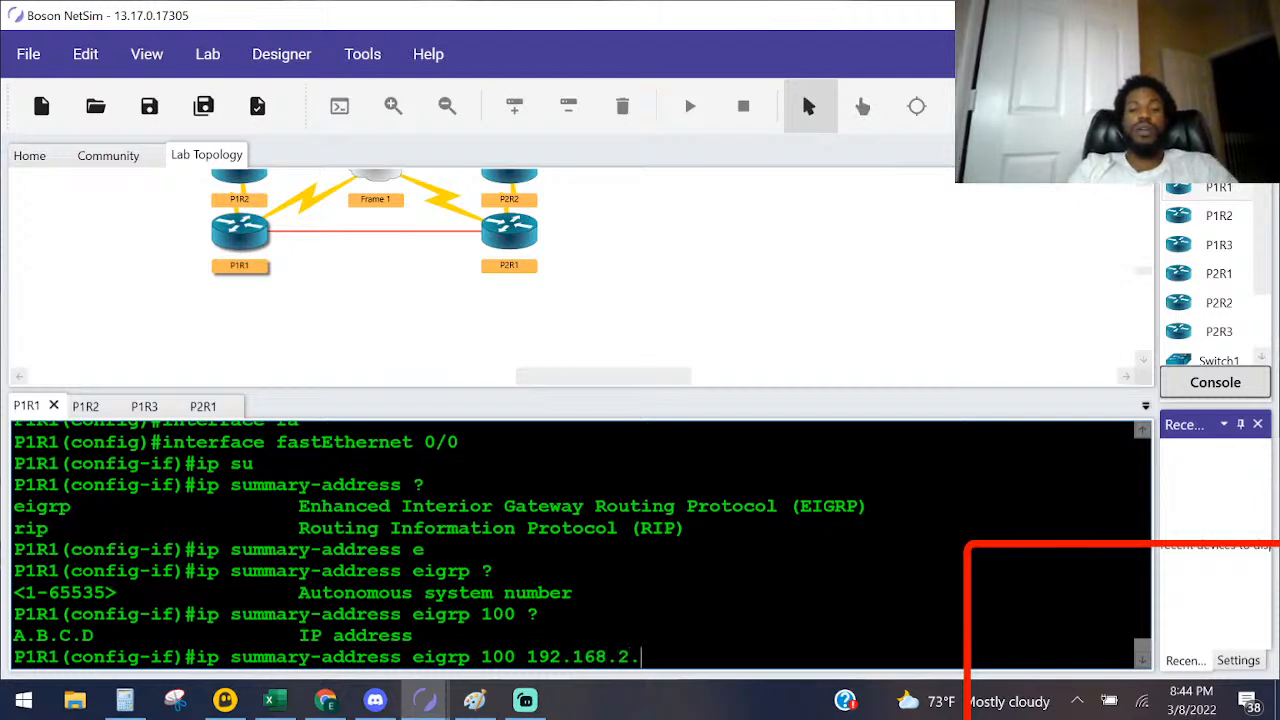
{"action": "key", "text": "BackSpace"}
{"action": "key", "text": "BackSpace"}
{"action": "type", "text": "1.0 ?"}
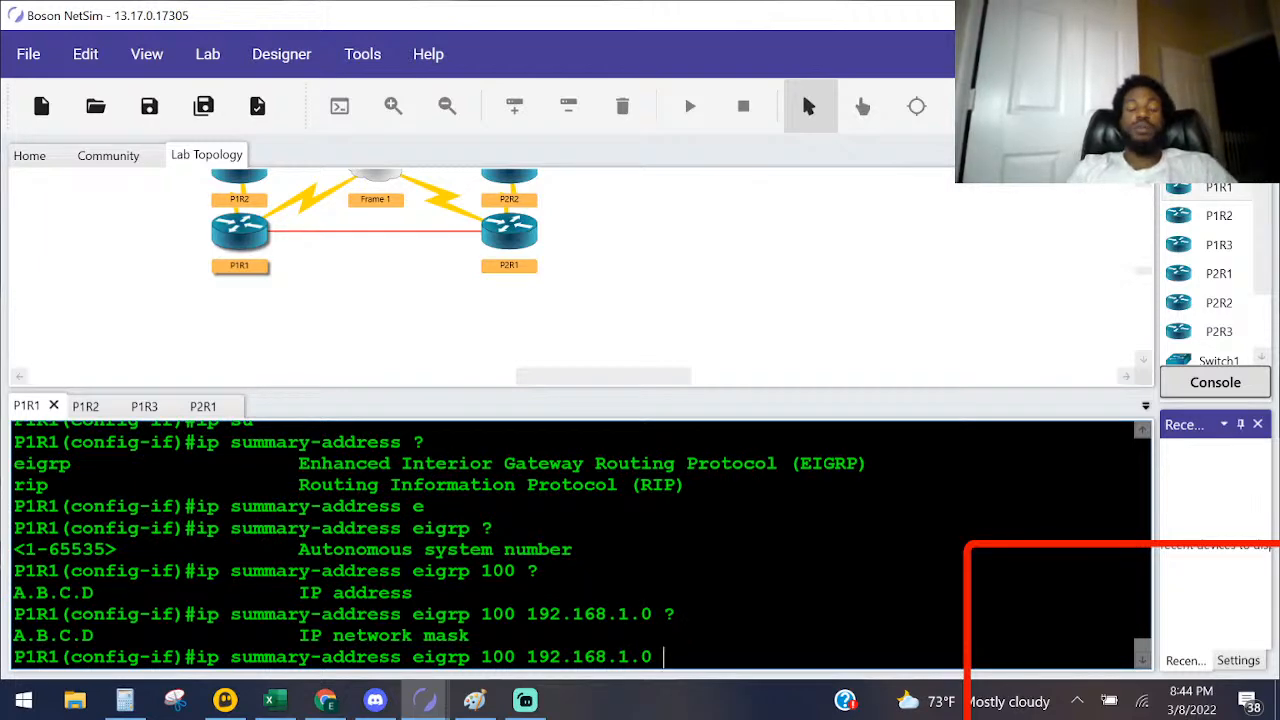
Step: Complete the EIGRP summary command with the mask 255.255.255.0 and leave configuration mode on P1R1
{"action": "type", "text": "255.255.255.0"}
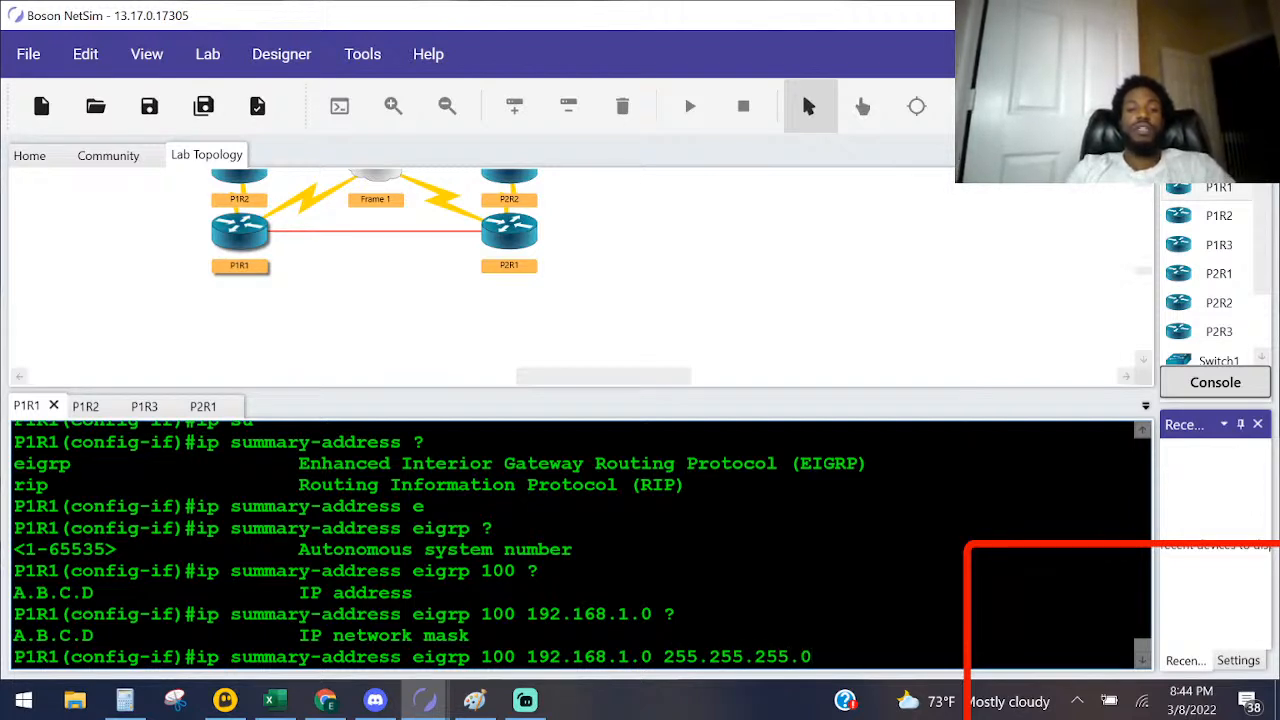
{"action": "key", "text": "Return"}
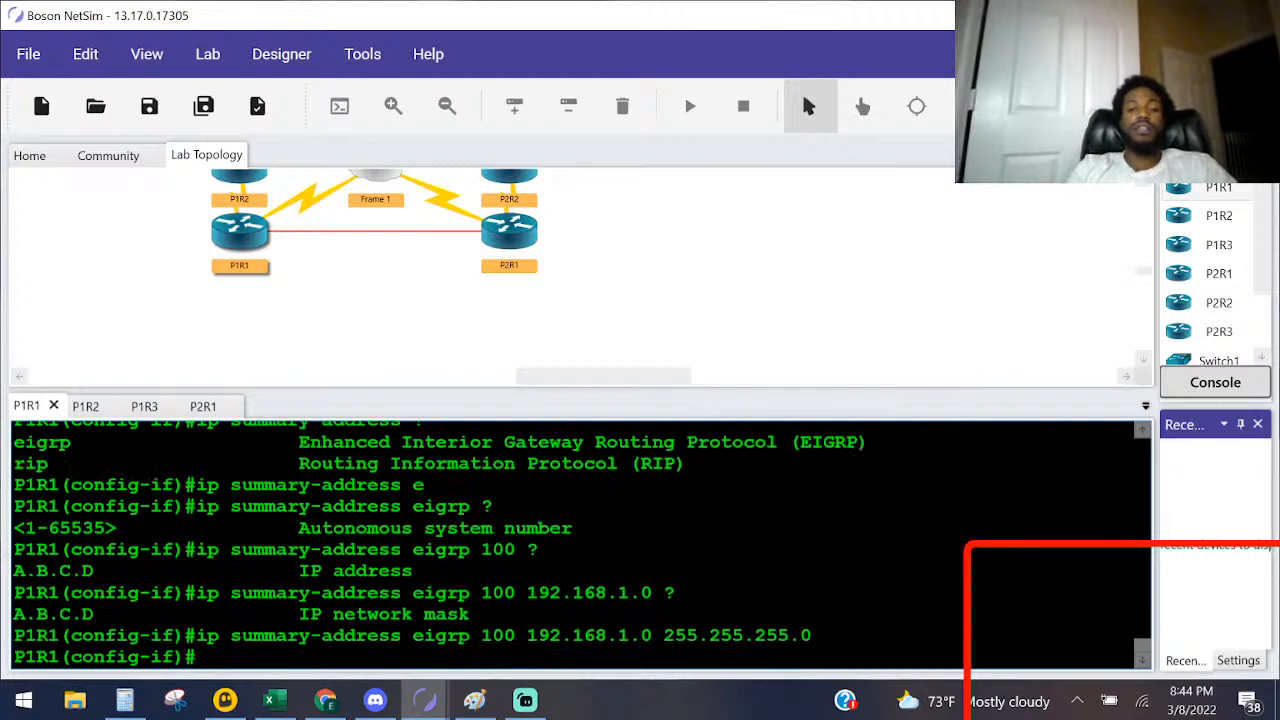
{"action": "key", "text": "ctrl+z"}
Step: Open P2R1's console and examine the previously displayed routes to the 192.168.1.0 subnets
{"action": "double_click", "coordinate": [511, 238]}
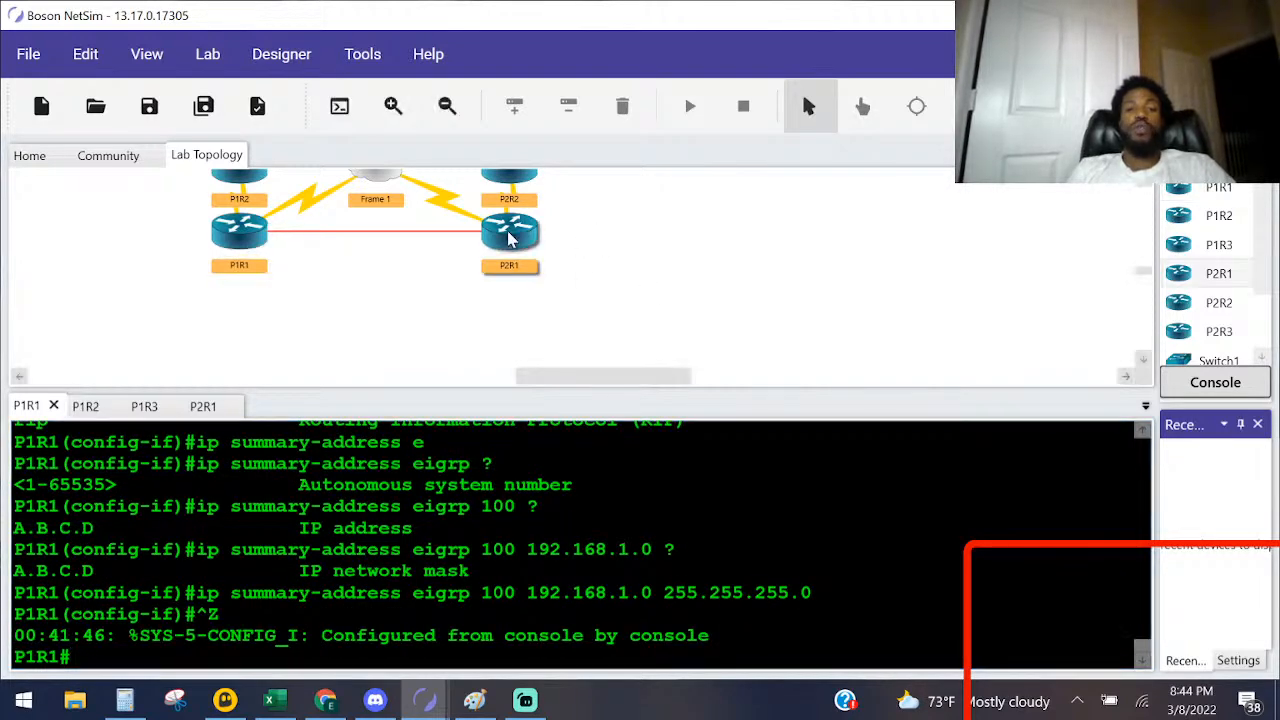
{"action": "key", "text": "alt+Tab"}
{"action": "key", "text": "alt+Tab"}
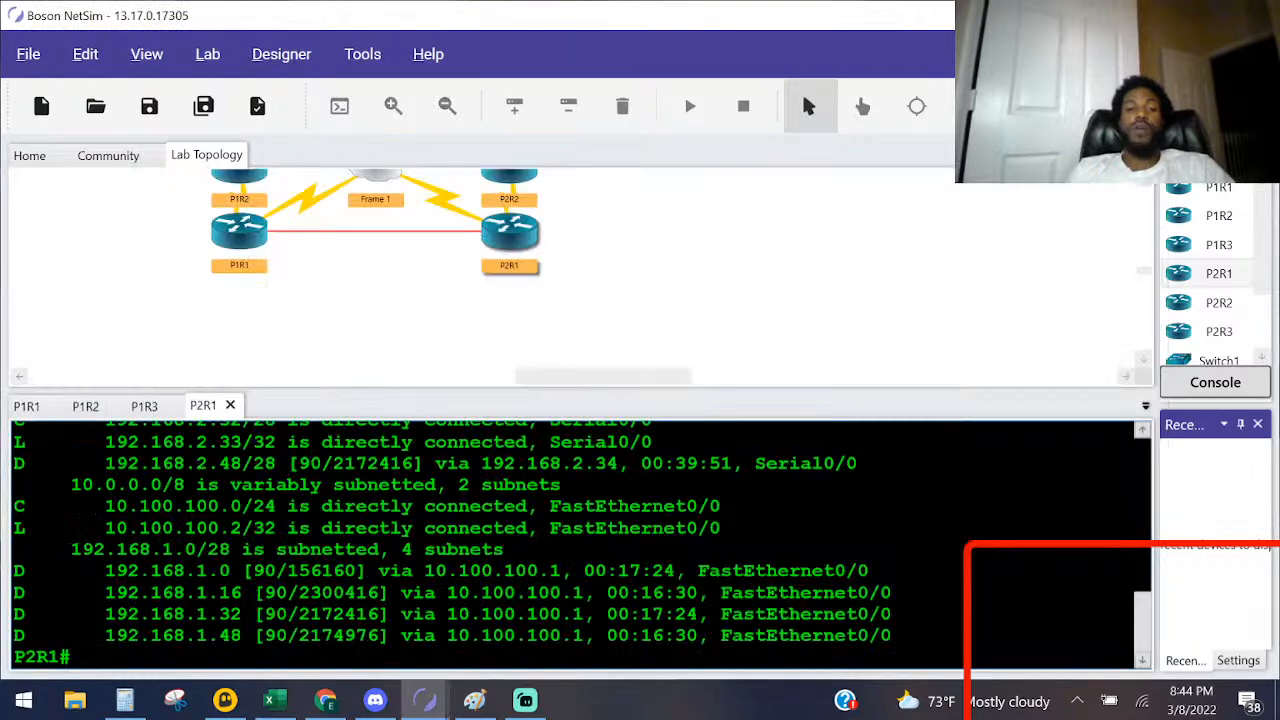
{"action": "left_click_drag", "start_coordinate": [387, 636], "coordinate": [5, 548]}
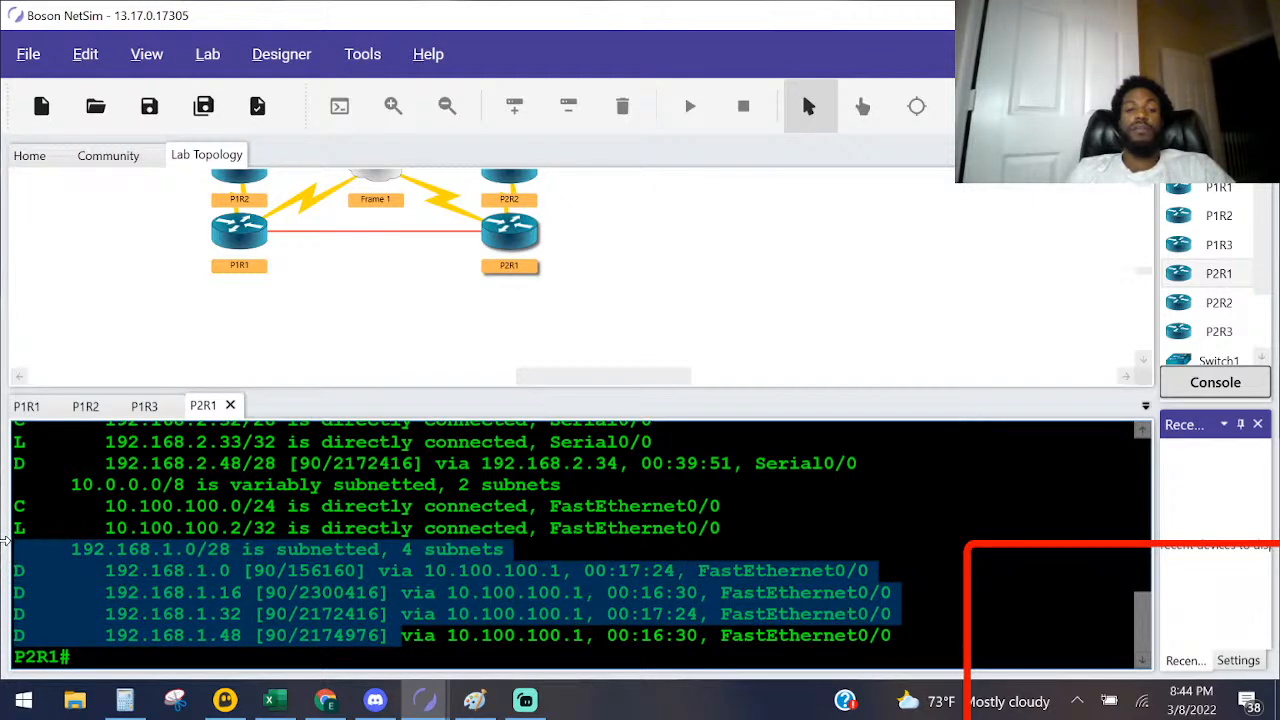
{"action": "left_click", "coordinate": [249, 570]}
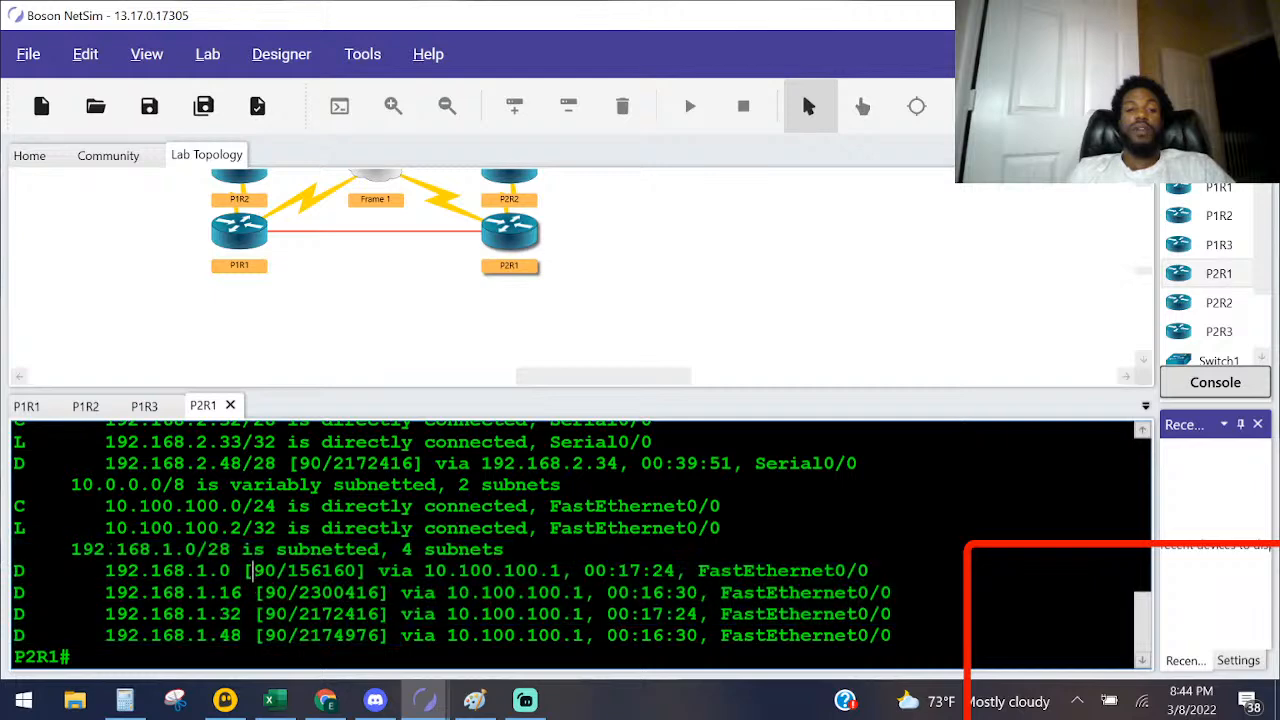
Step: Read the Task 3 EIGRP summarization questions in the Lab Instructions and return to the router console
{"action": "mouse_move", "coordinate": [440, 702]}
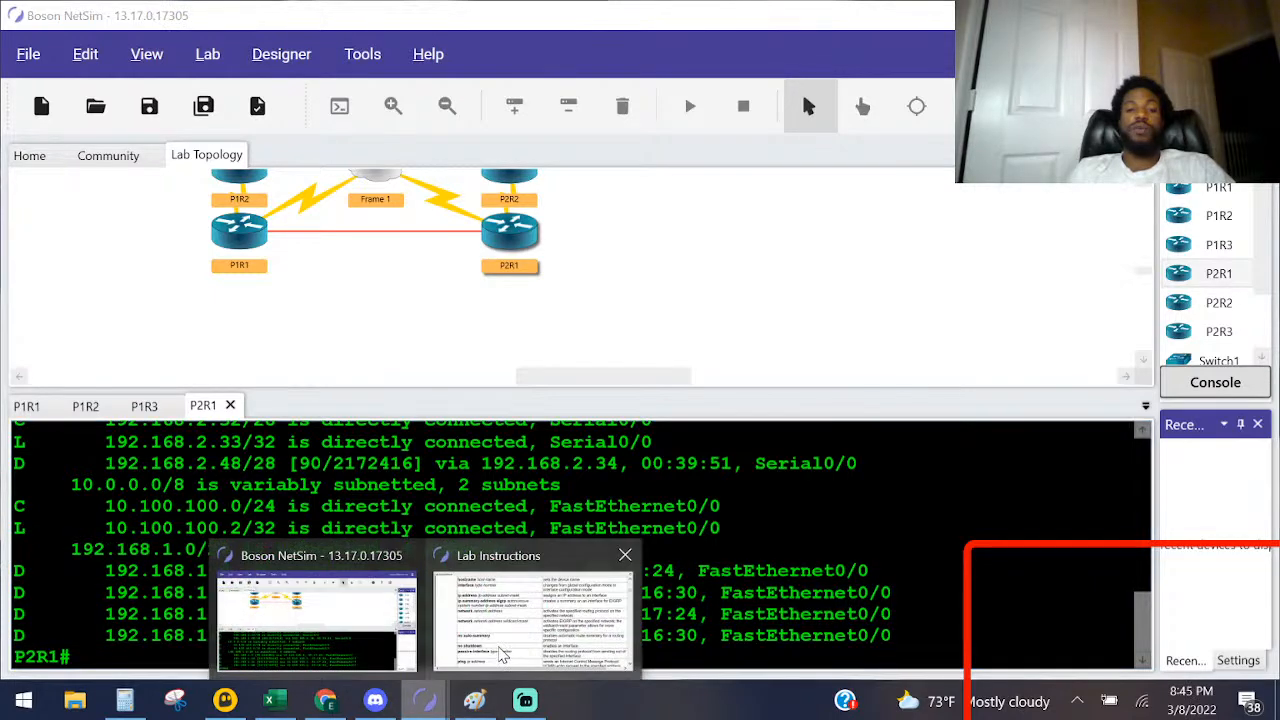
{"action": "left_click", "coordinate": [503, 652]}
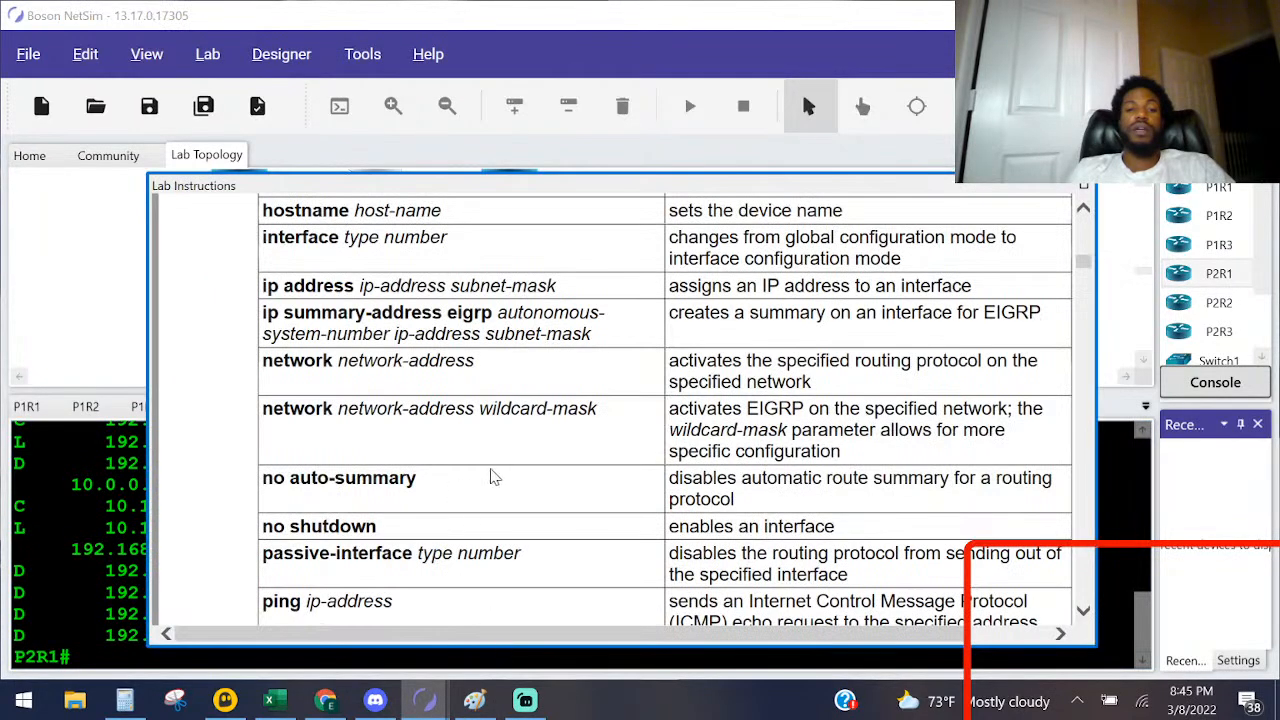
{"action": "scroll", "coordinate": [494, 484], "scroll_direction": "down", "scroll_amount": 3}
{"action": "scroll", "coordinate": [494, 490], "scroll_direction": "down", "scroll_amount": 15}
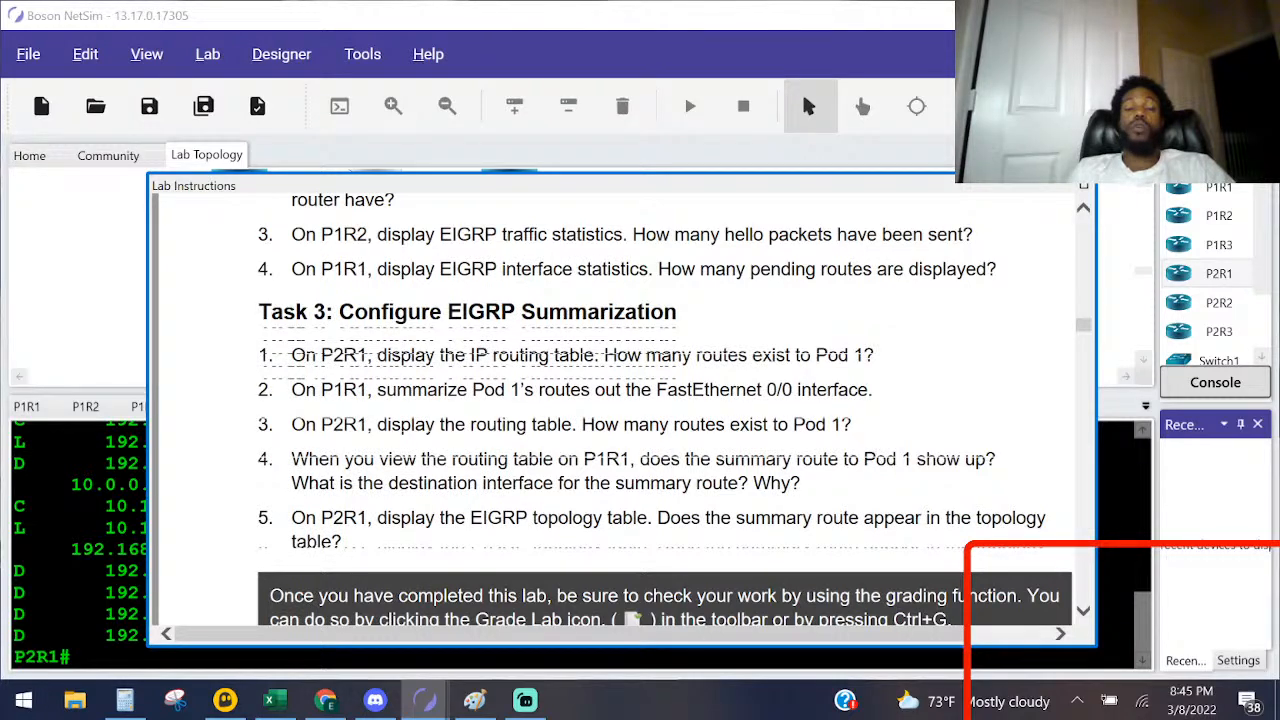
{"action": "key", "text": "alt+Tab"}
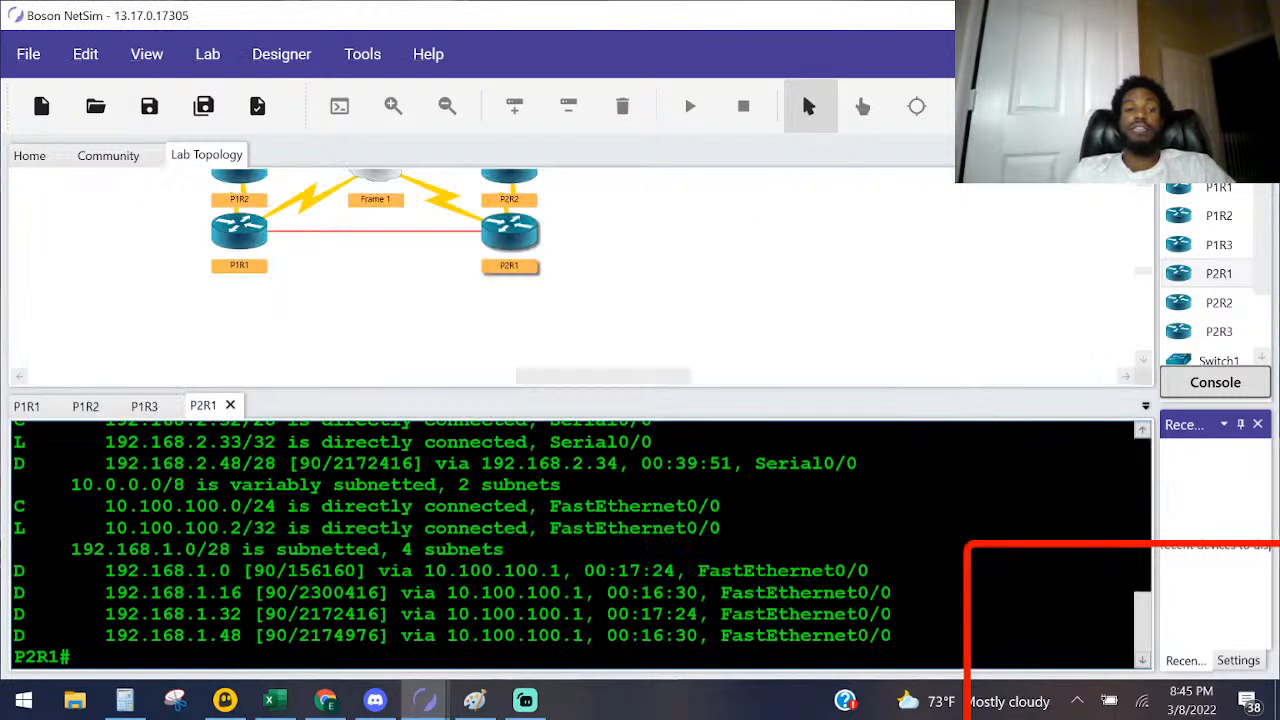
{"action": "key", "text": "alt+Tab"}
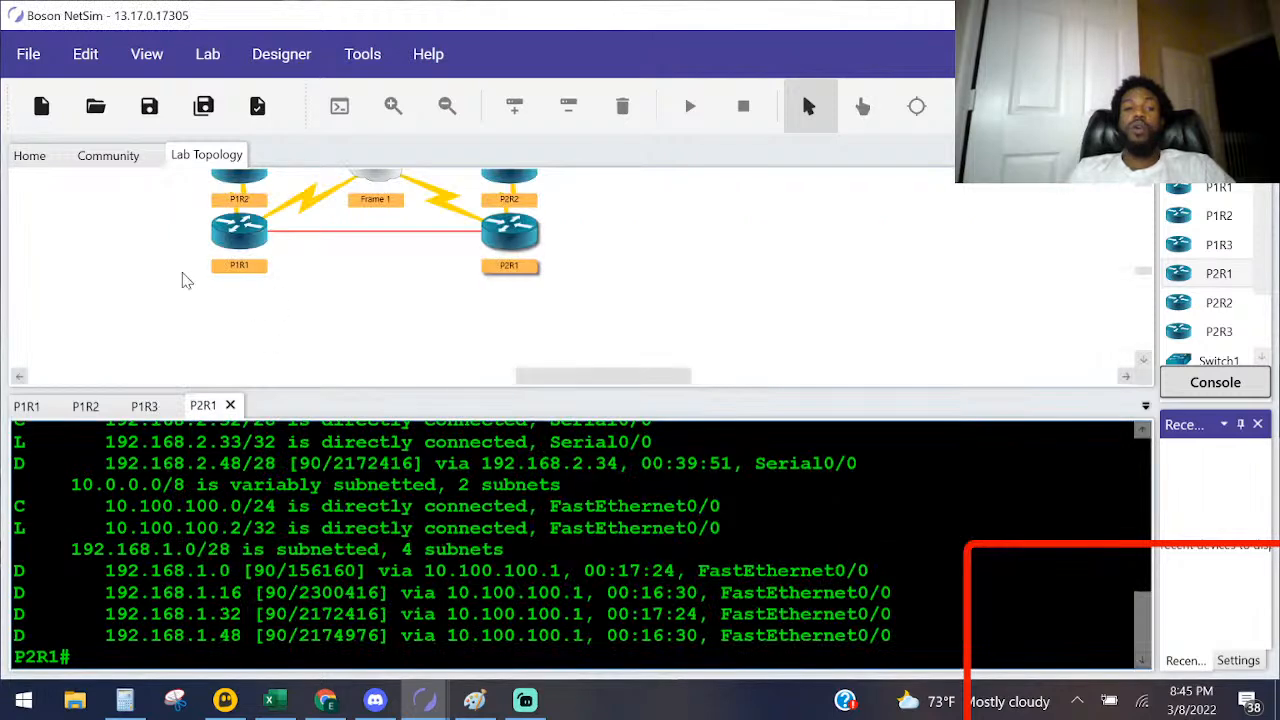
Step: Display P1R1's IP routing table with show ip route and check its 192.168.1.0 entries for the summary route
{"action": "double_click", "coordinate": [235, 236]}
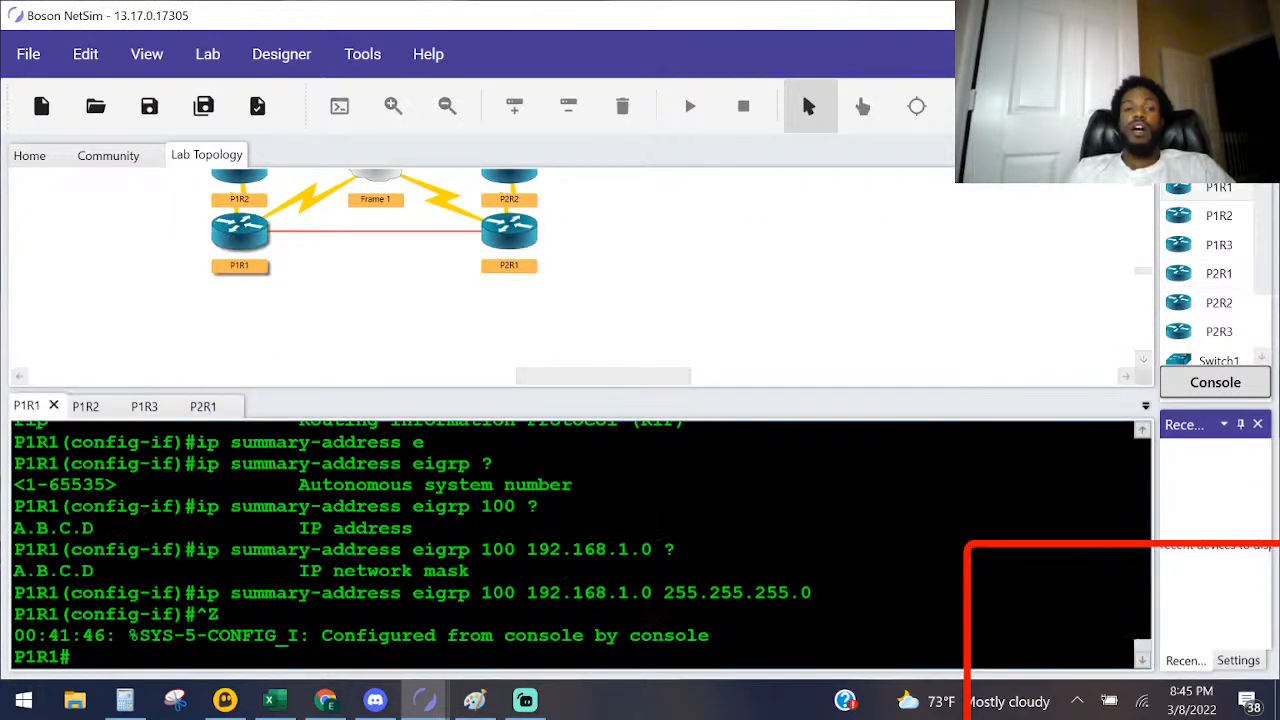
{"action": "key", "text": "Return"}
{"action": "key", "text": "Return"}
{"action": "key", "text": "Return"}
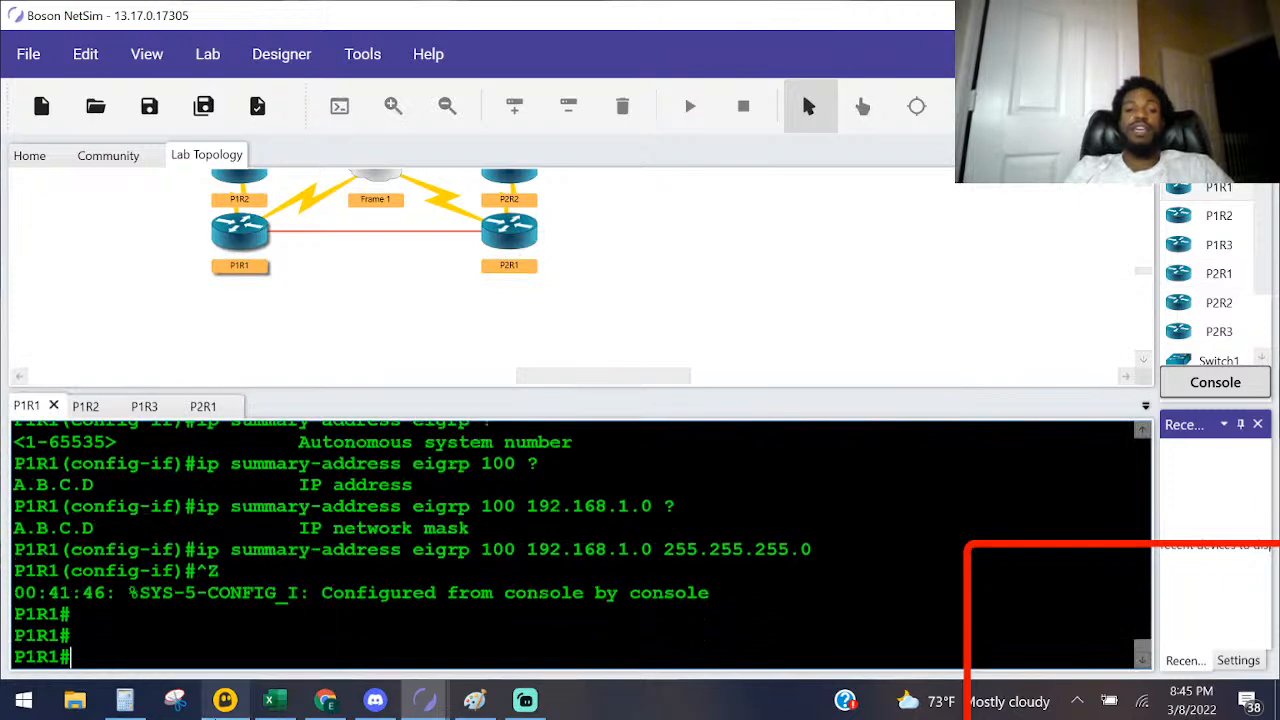
{"action": "type", "text": "sho ip route"}
{"action": "key", "text": "Return"}
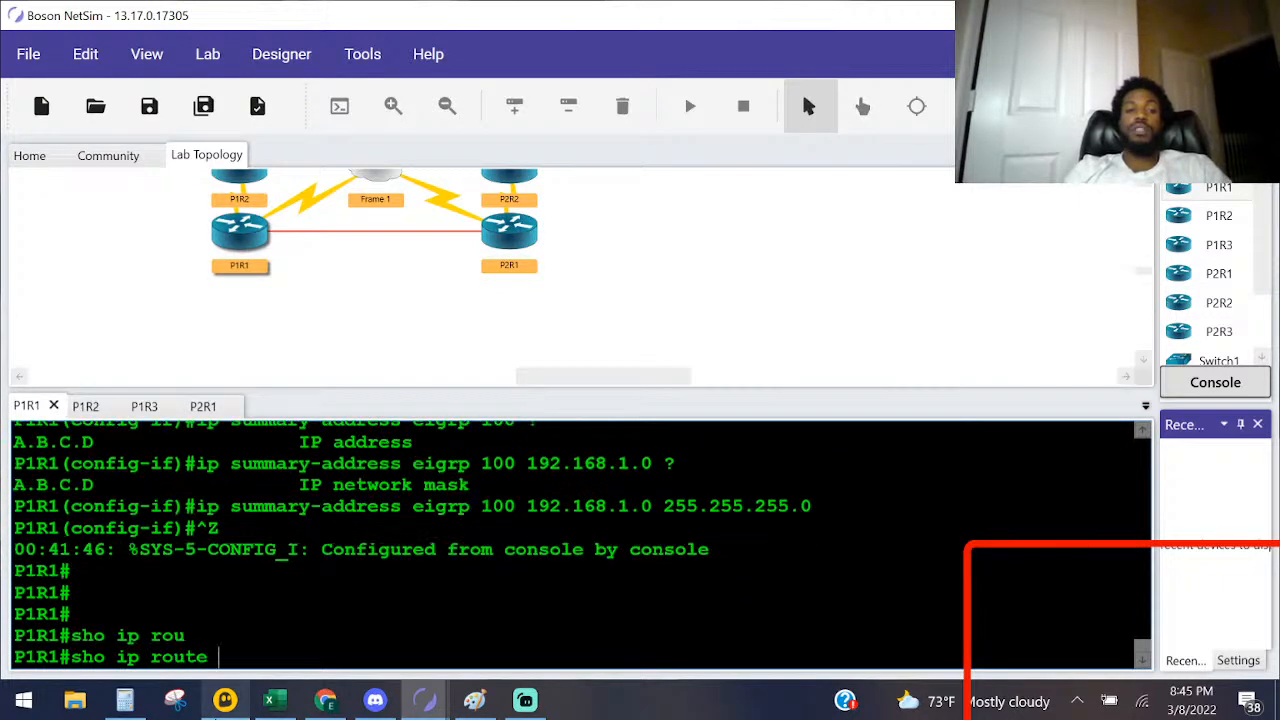
{"action": "key", "text": "q"}
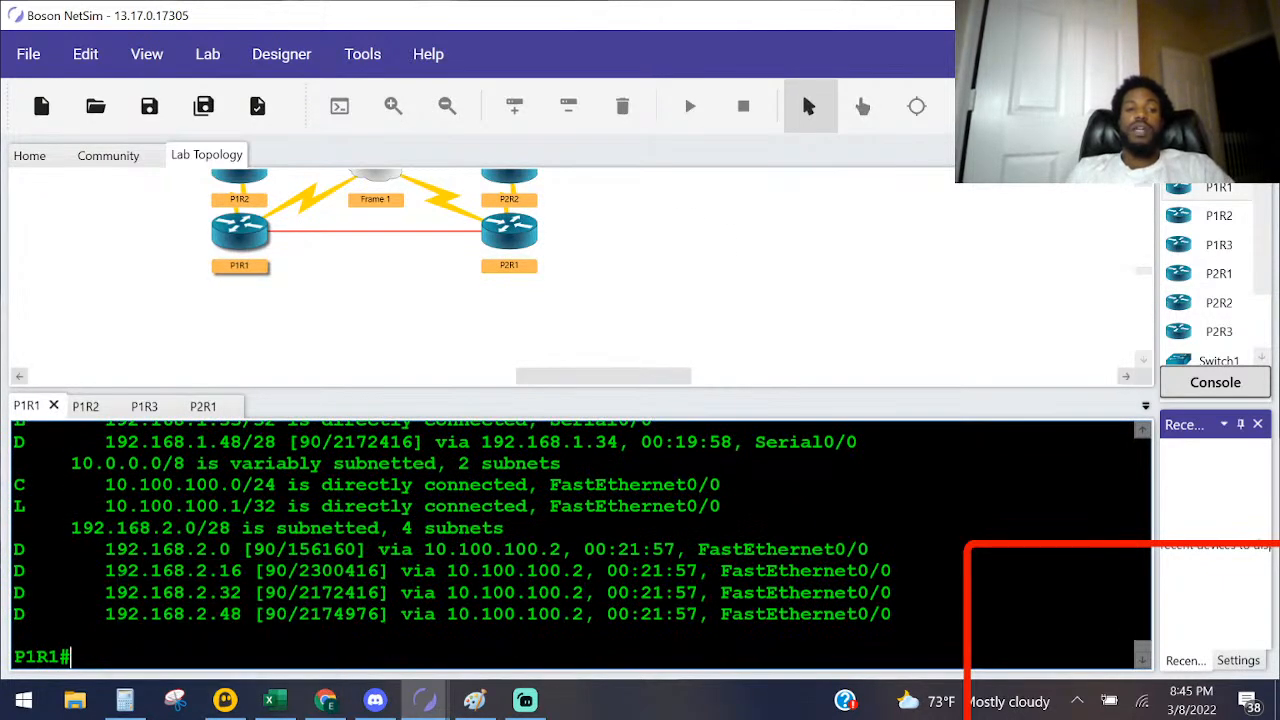
{"action": "scroll", "coordinate": [583, 546], "scroll_direction": "up", "scroll_amount": 3}
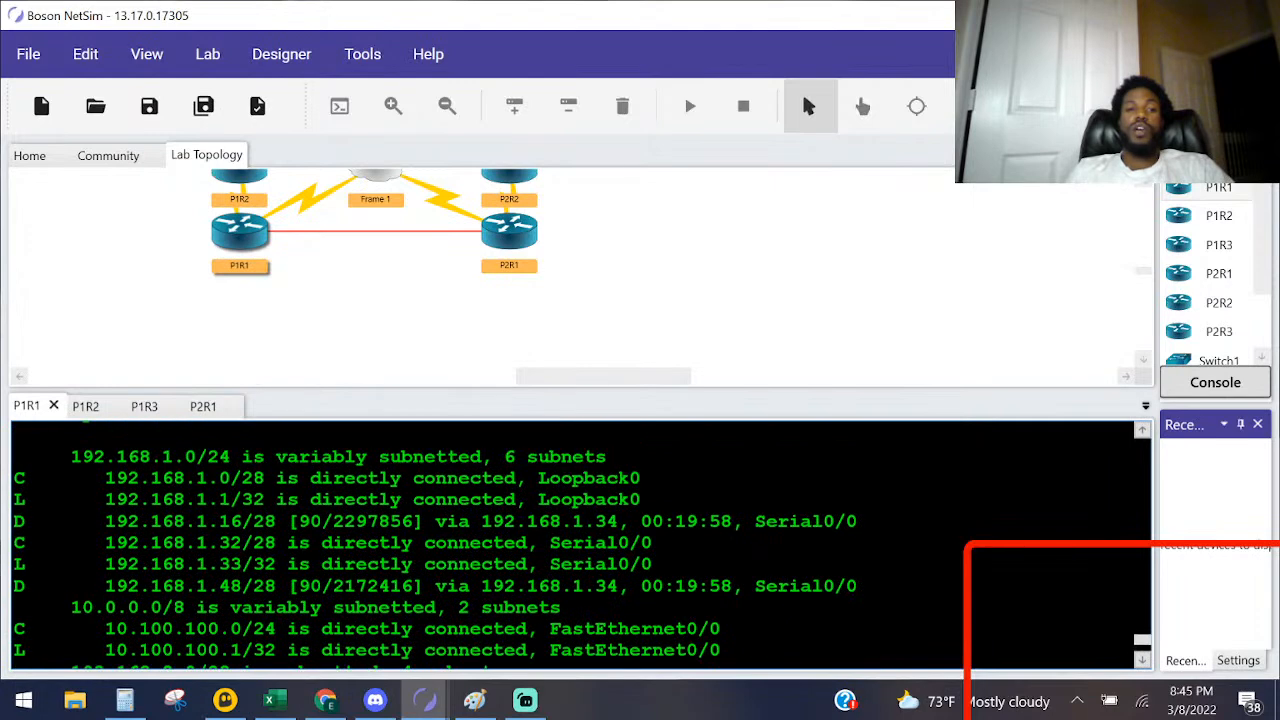
{"action": "scroll", "coordinate": [583, 546], "scroll_direction": "up", "scroll_amount": 1}
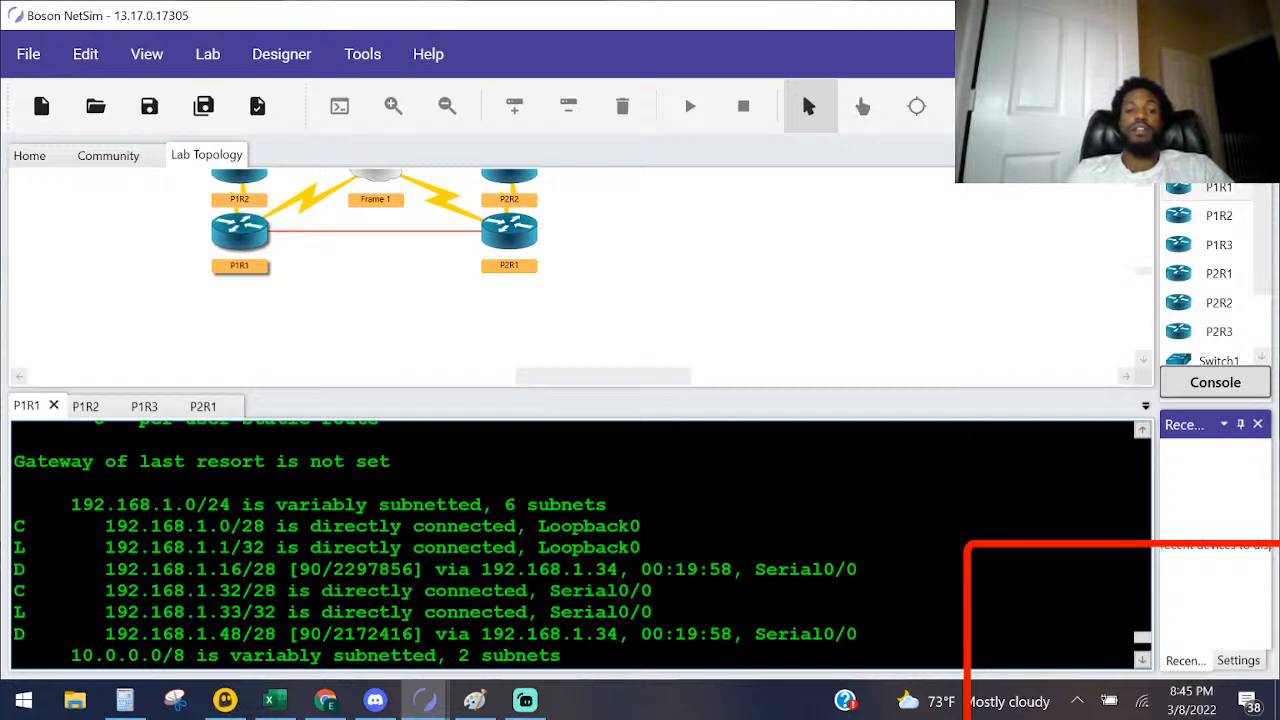
{"action": "scroll", "coordinate": [582, 545], "scroll_direction": "down", "scroll_amount": 1}
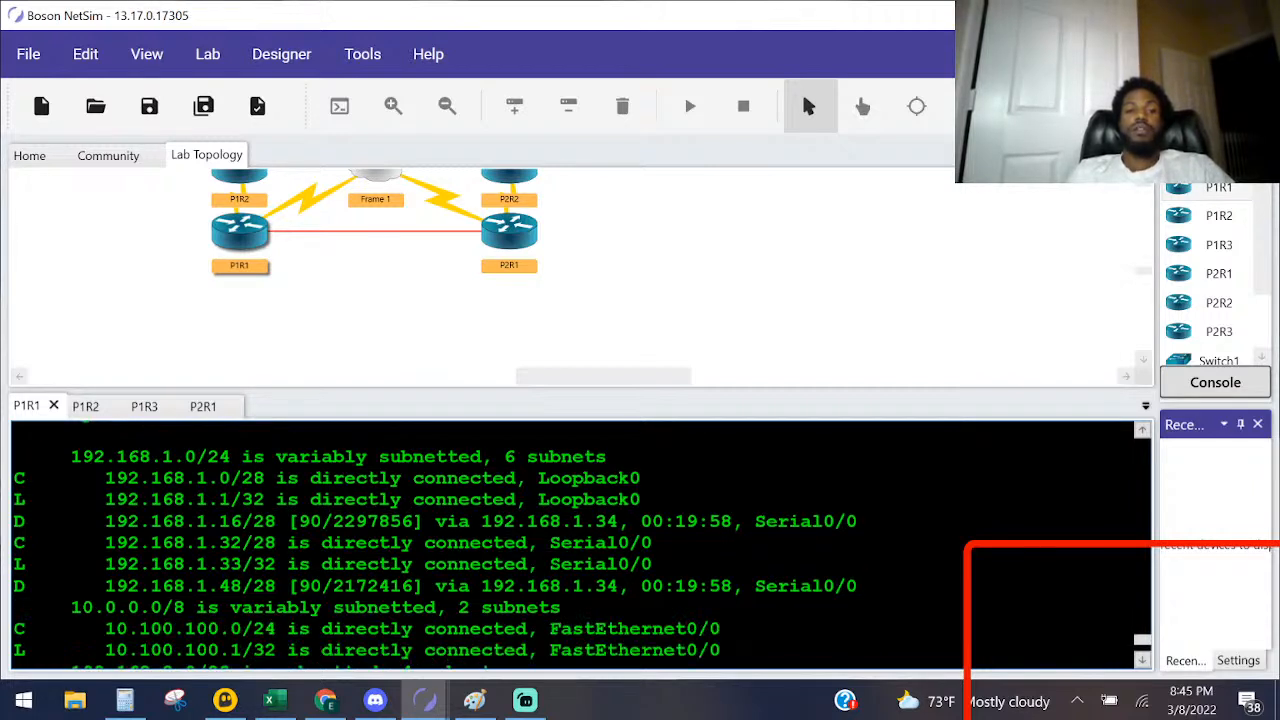
{"action": "scroll", "coordinate": [582, 545], "scroll_direction": "down", "scroll_amount": 2}
{"action": "scroll", "coordinate": [582, 545], "scroll_direction": "down", "scroll_amount": 1}
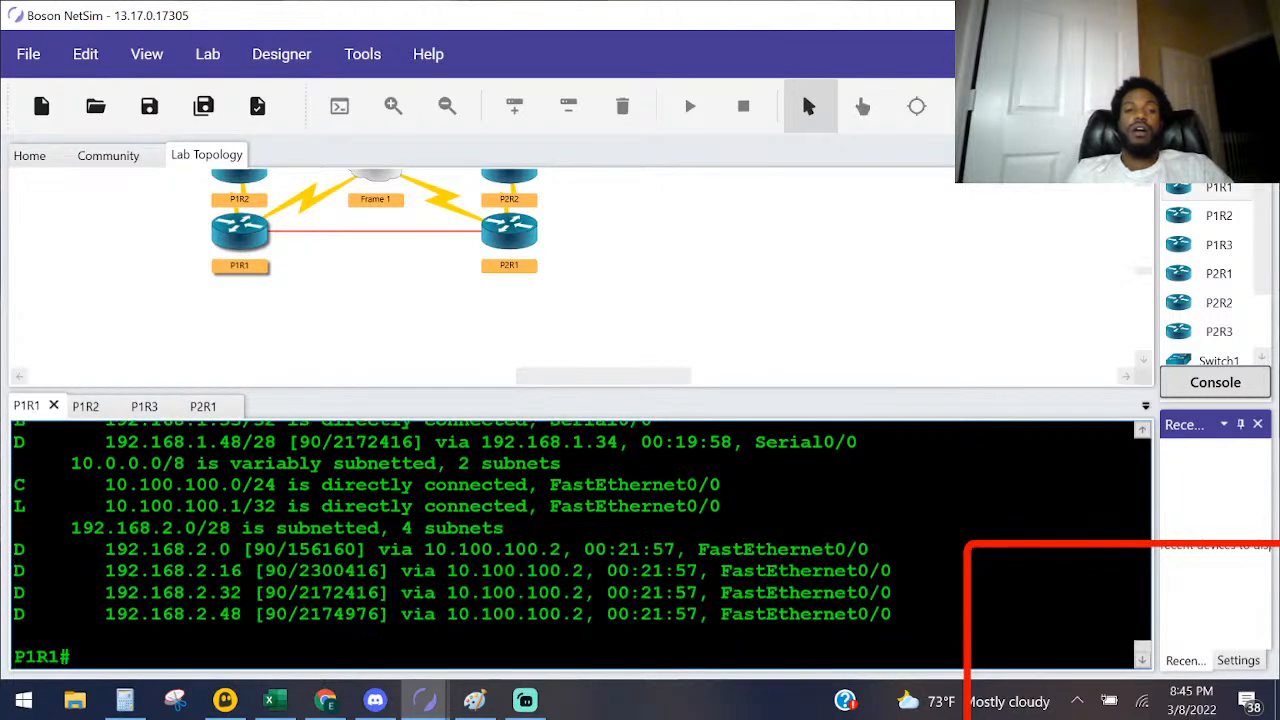
{"action": "scroll", "coordinate": [582, 545], "scroll_direction": "up", "scroll_amount": 4}
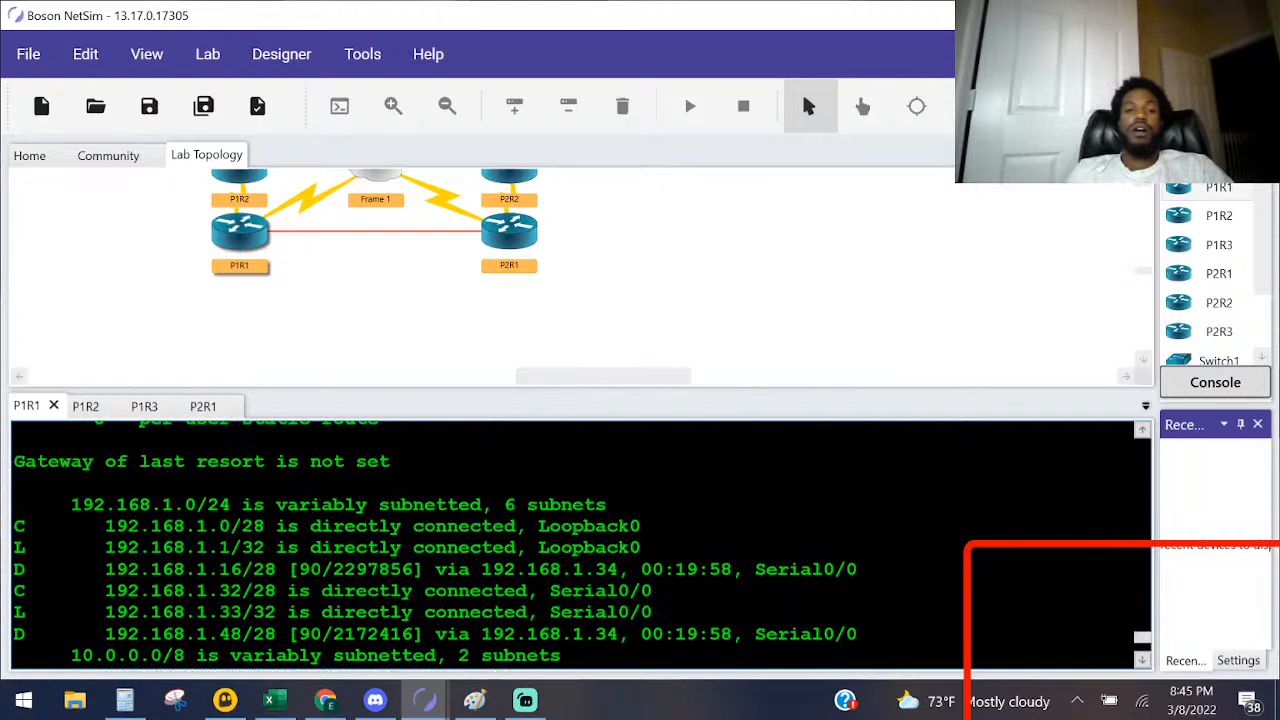
Step: Open P2R1's console and display its full IP routing table with show ip route
{"action": "double_click", "coordinate": [512, 234]}
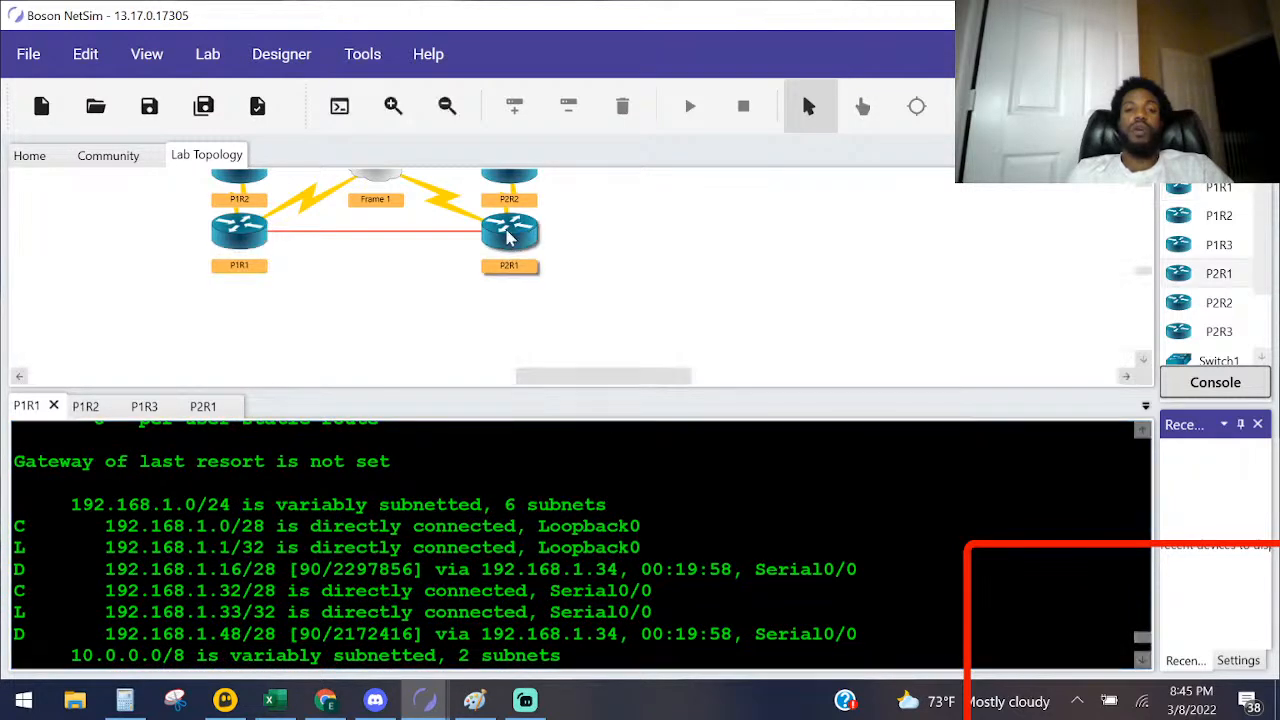
{"action": "key", "text": "Return"}
{"action": "key", "text": "Return"}
{"action": "key", "text": "Return"}
{"action": "type", "text": "sho ip rou"}
{"action": "key", "text": "Tab"}
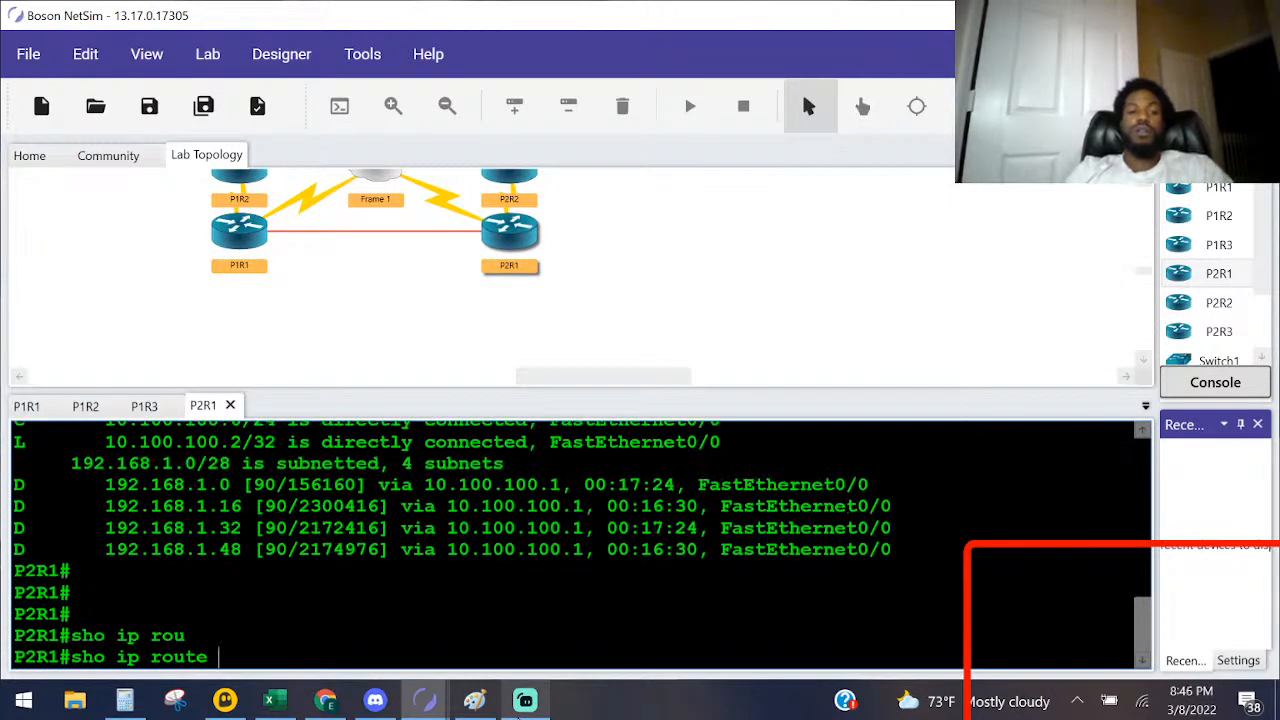
{"action": "key", "text": "Return"}
{"action": "key", "text": "space"}
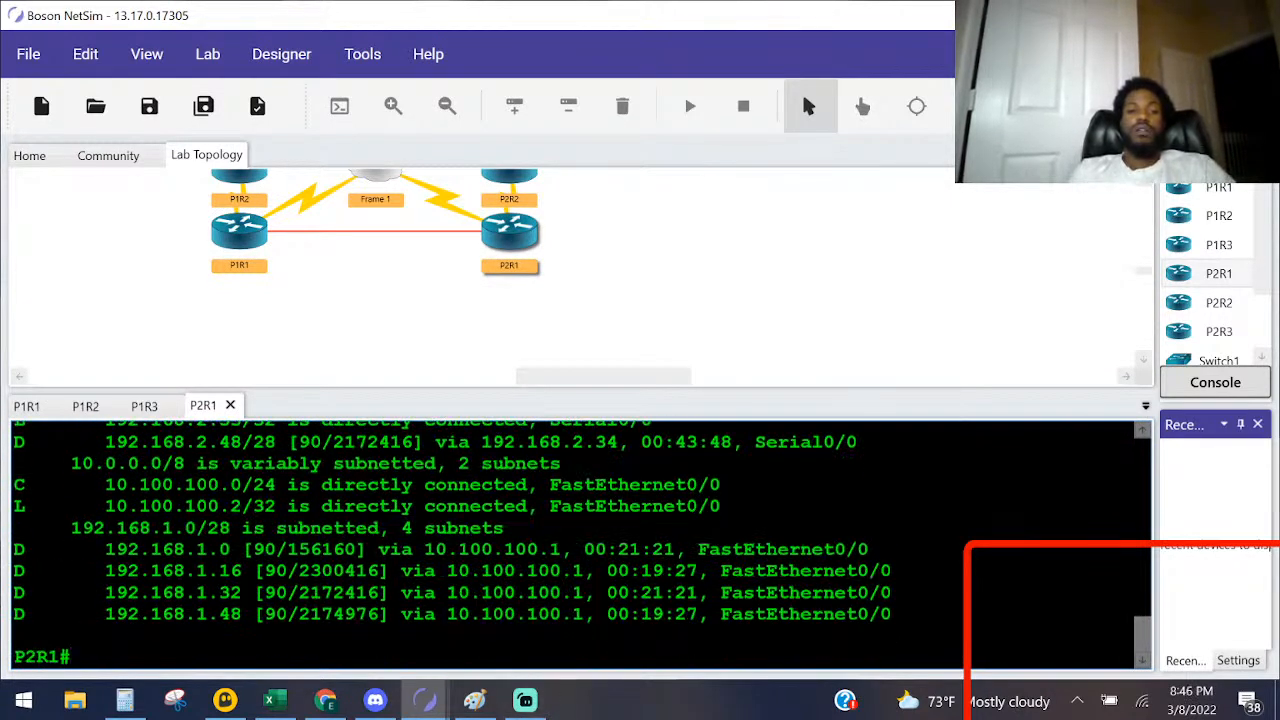
Step: Compare the 192.168.1.0/28 routes in P2R1's new and earlier routing tables and reread Task 3 in the Lab Instructions
{"action": "scroll", "coordinate": [580, 545], "scroll_direction": "up", "scroll_amount": 3}
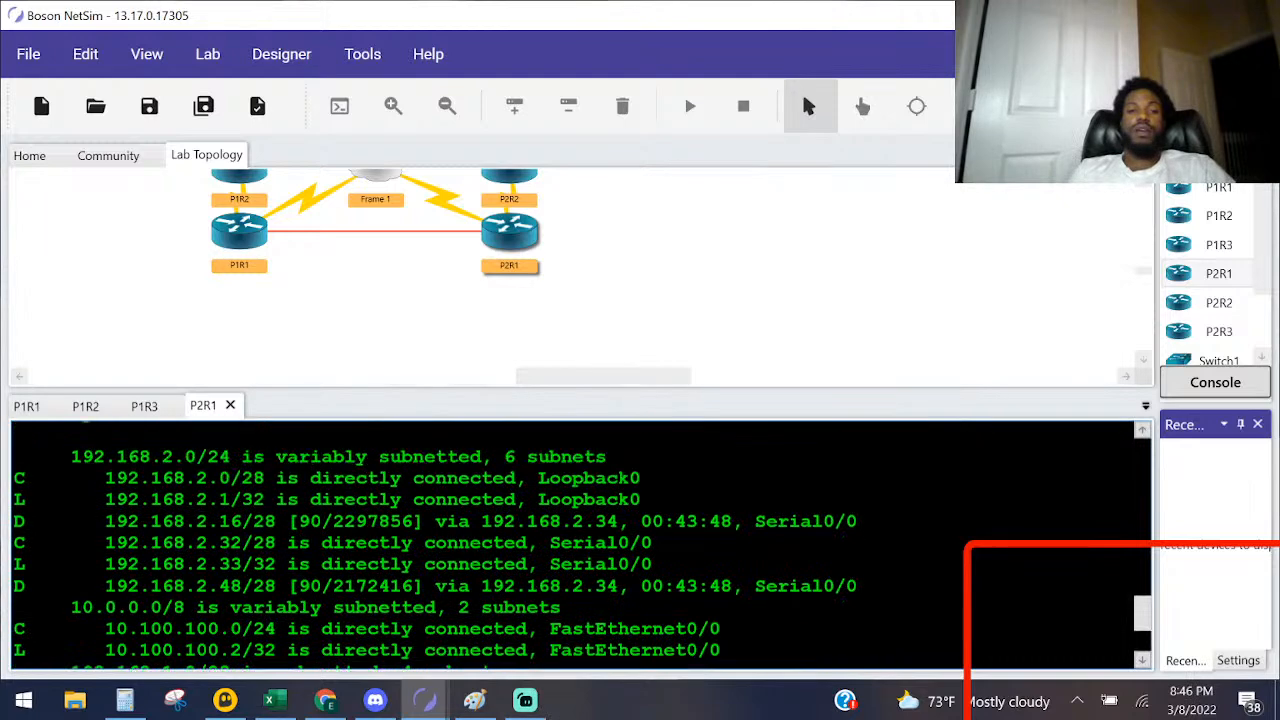
{"action": "scroll", "coordinate": [580, 545], "scroll_direction": "up", "scroll_amount": 1}
{"action": "scroll", "coordinate": [580, 545], "scroll_direction": "down", "scroll_amount": 3}
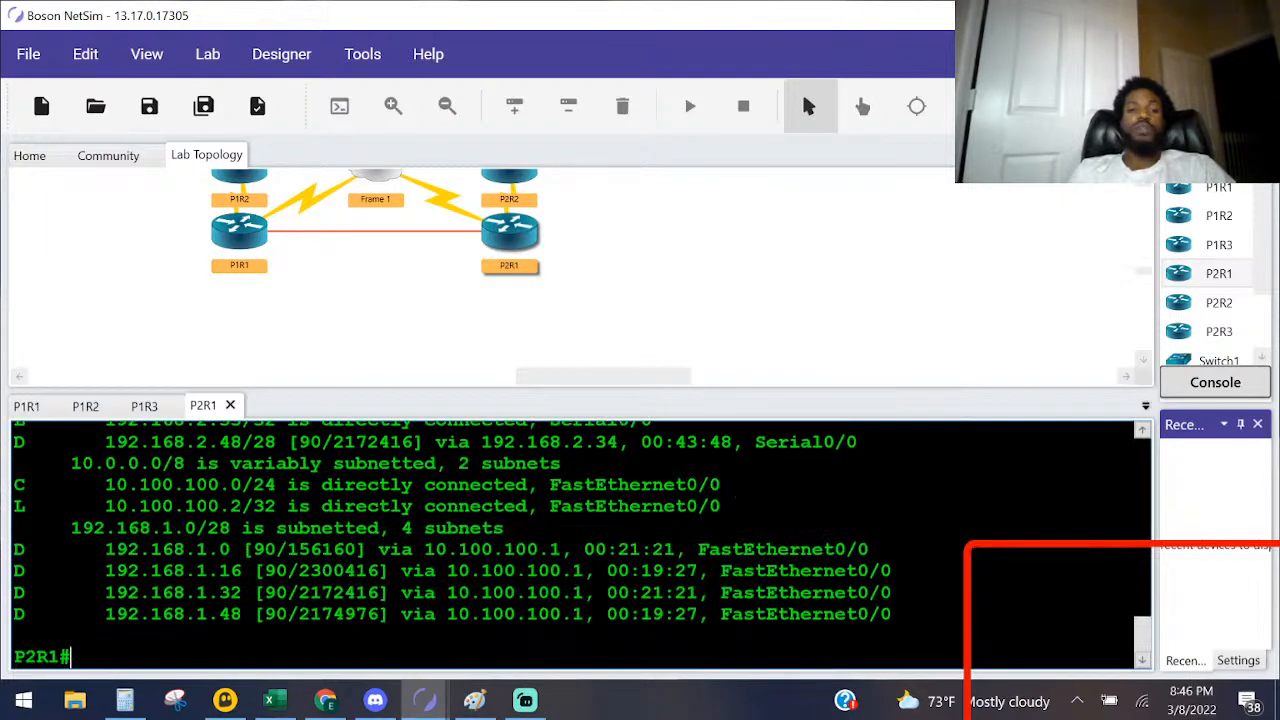
{"action": "left_click_drag", "start_coordinate": [242, 528], "coordinate": [36, 528]}
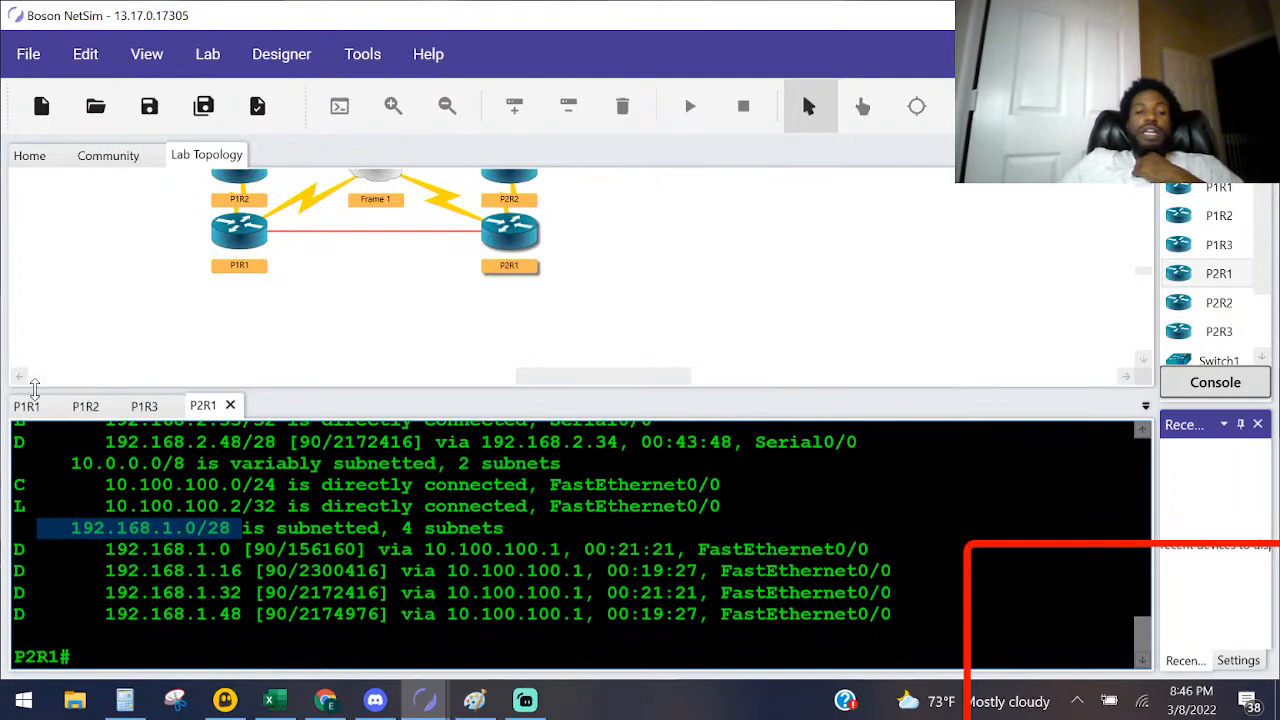
{"action": "scroll", "coordinate": [240, 541], "scroll_direction": "up", "scroll_amount": 10}
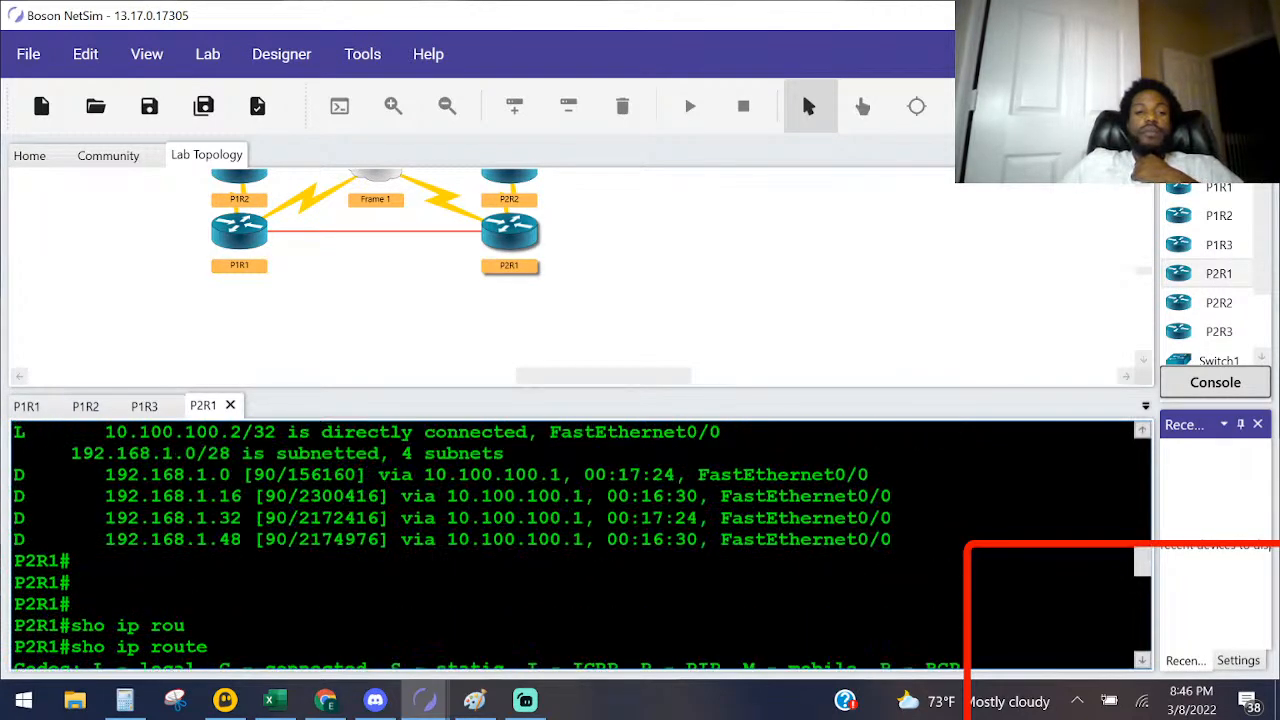
{"action": "scroll", "coordinate": [240, 541], "scroll_direction": "up", "scroll_amount": 1}
{"action": "scroll", "coordinate": [240, 541], "scroll_direction": "down", "scroll_amount": 12}
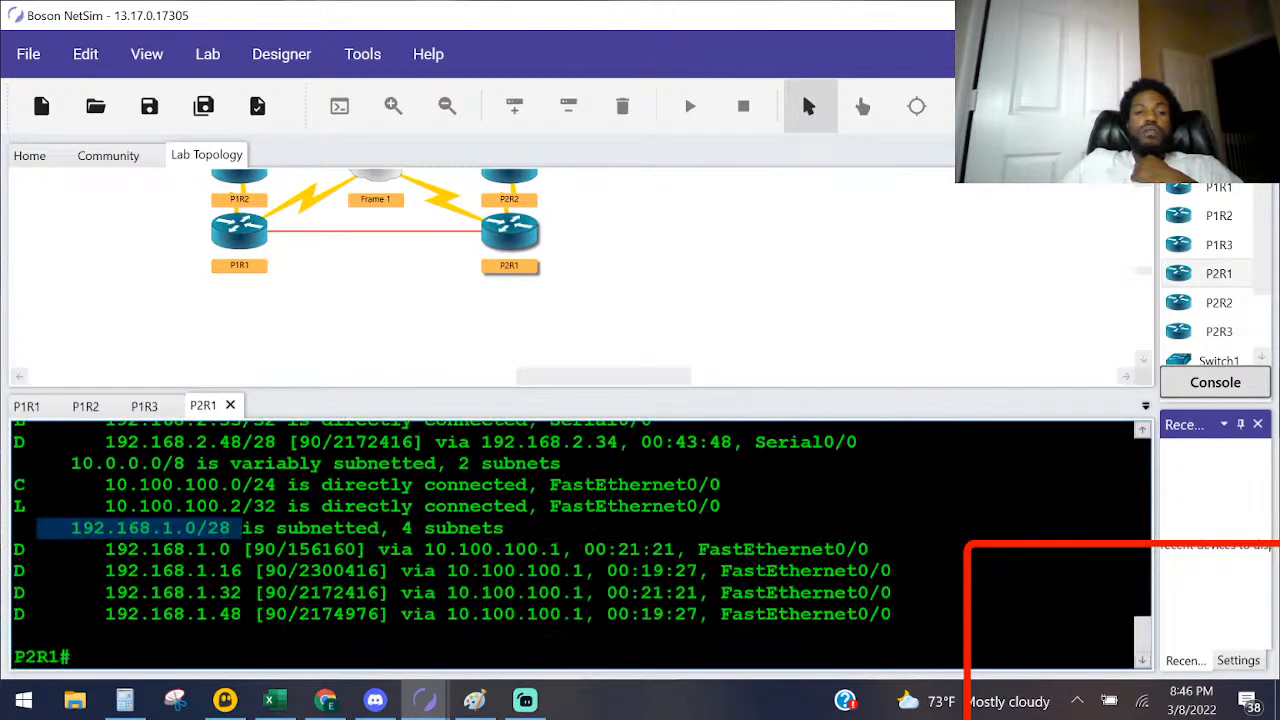
{"action": "mouse_move", "coordinate": [425, 700]}
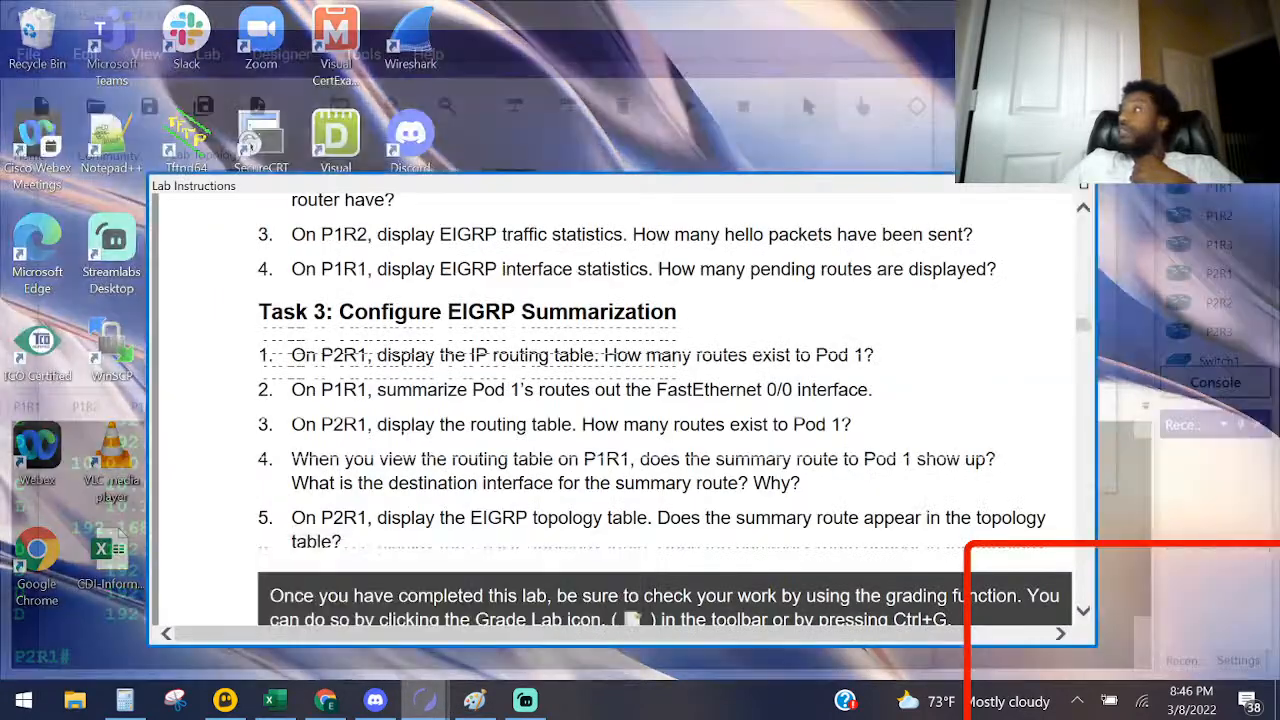
{"action": "left_click", "coordinate": [628, 636]}
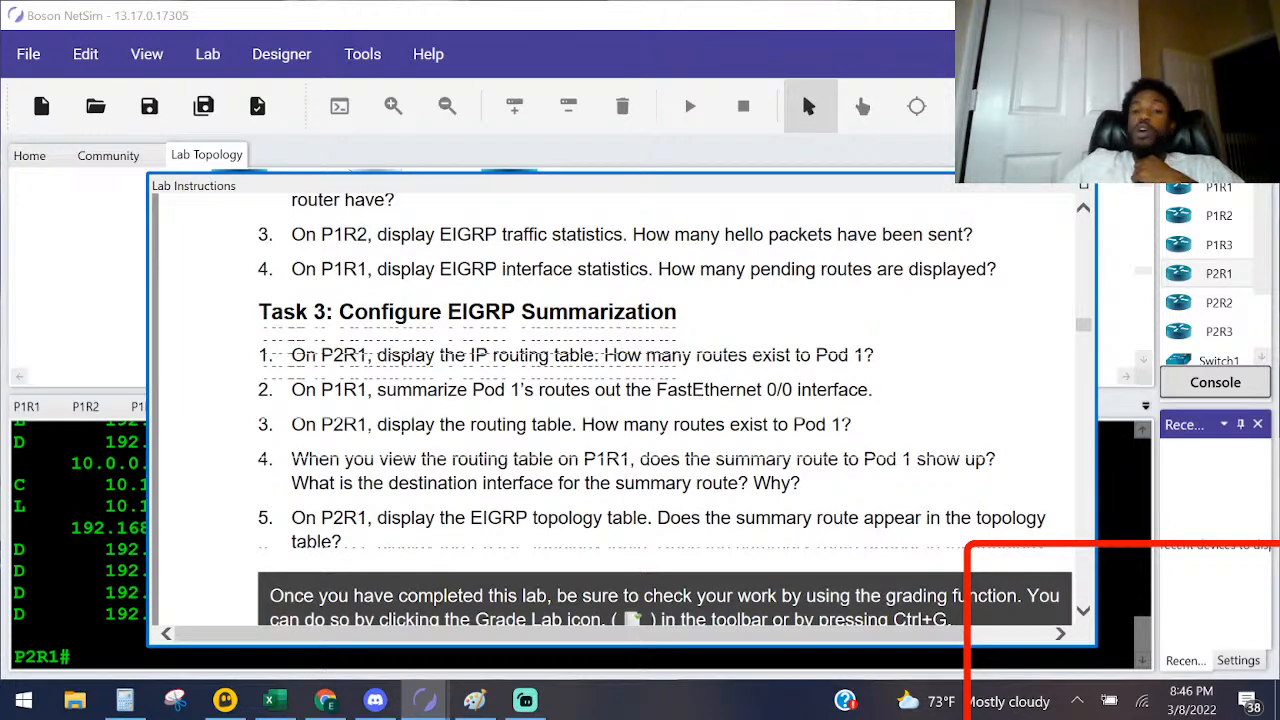
Step: Skim the Lab Instructions past the Task 3 summarization questions to the sample solution commands and return to the router console
{"action": "scroll", "coordinate": [407, 340], "scroll_direction": "down", "scroll_amount": 1}
{"action": "scroll", "coordinate": [407, 340], "scroll_direction": "down", "scroll_amount": 4}
{"action": "scroll", "coordinate": [407, 340], "scroll_direction": "down", "scroll_amount": 12}
{"action": "scroll", "coordinate": [620, 410], "scroll_direction": "down", "scroll_amount": 10}
{"action": "scroll", "coordinate": [620, 410], "scroll_direction": "up", "scroll_amount": 15}
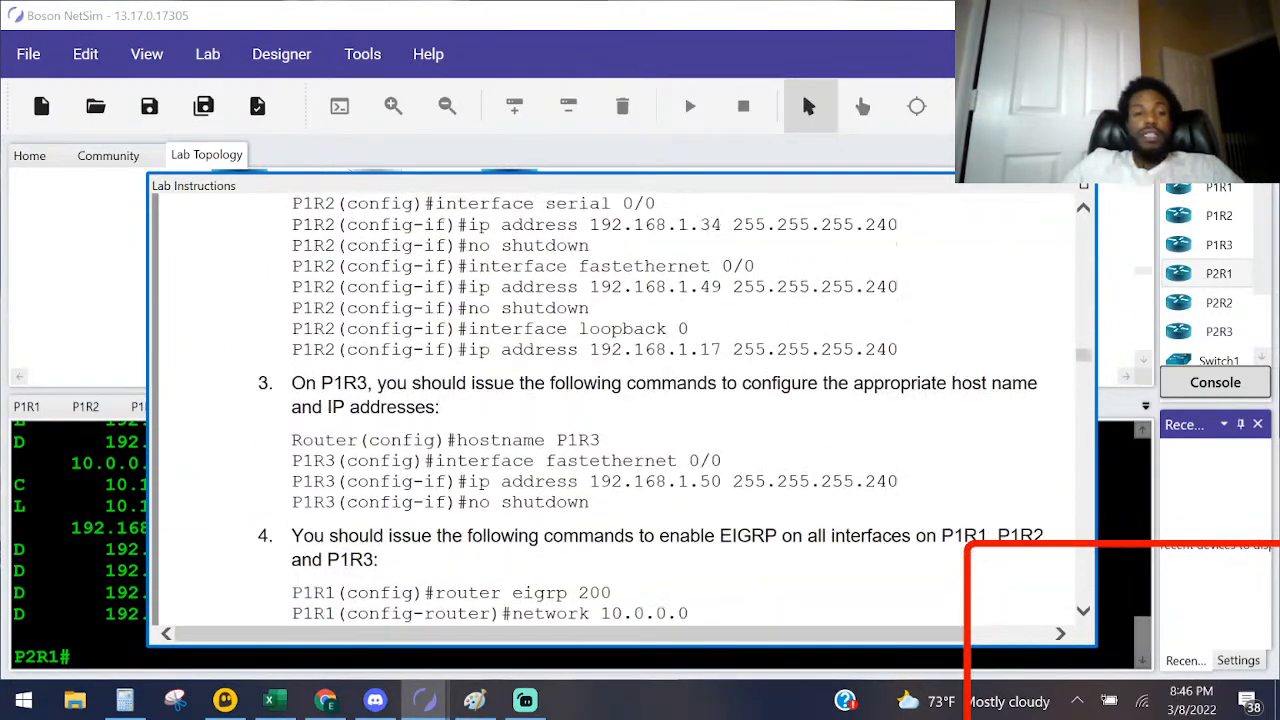
{"action": "left_click", "coordinate": [105, 528]}
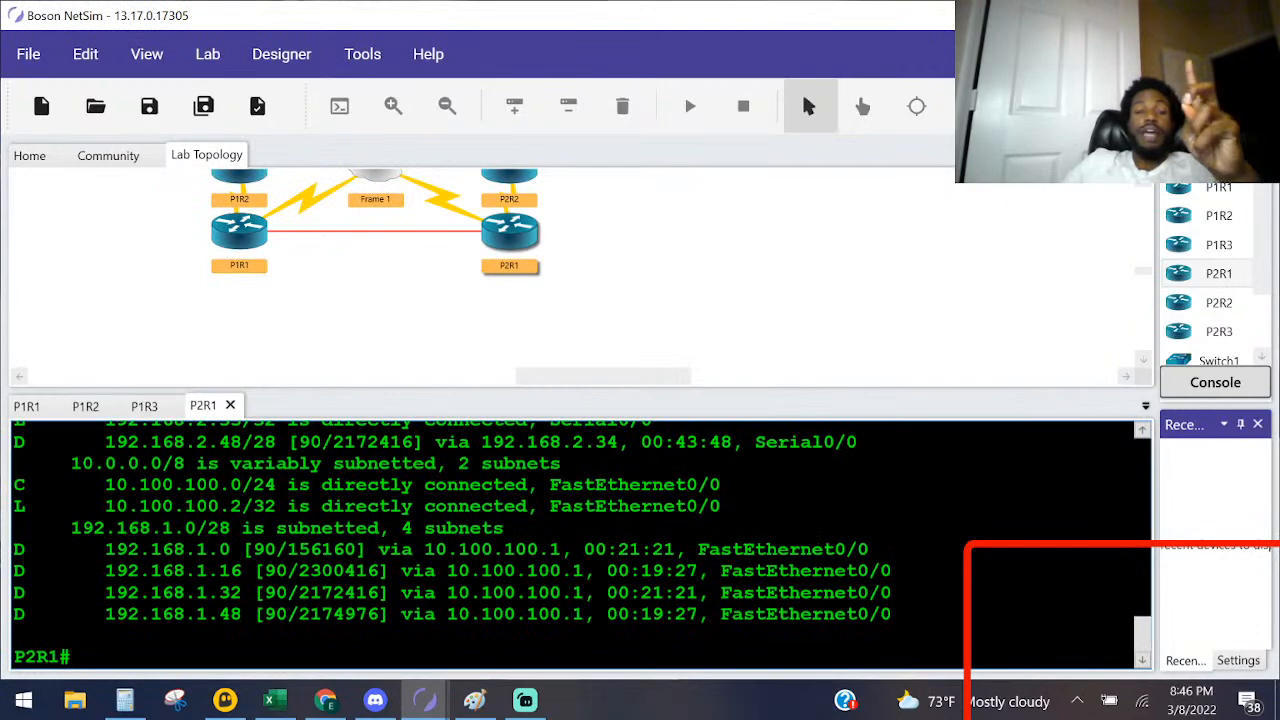
Step: Grade the lab and examine P1R1's missing and extra EIGRP commands in the lab results, closing the report when done
{"action": "left_click", "coordinate": [71, 657]}
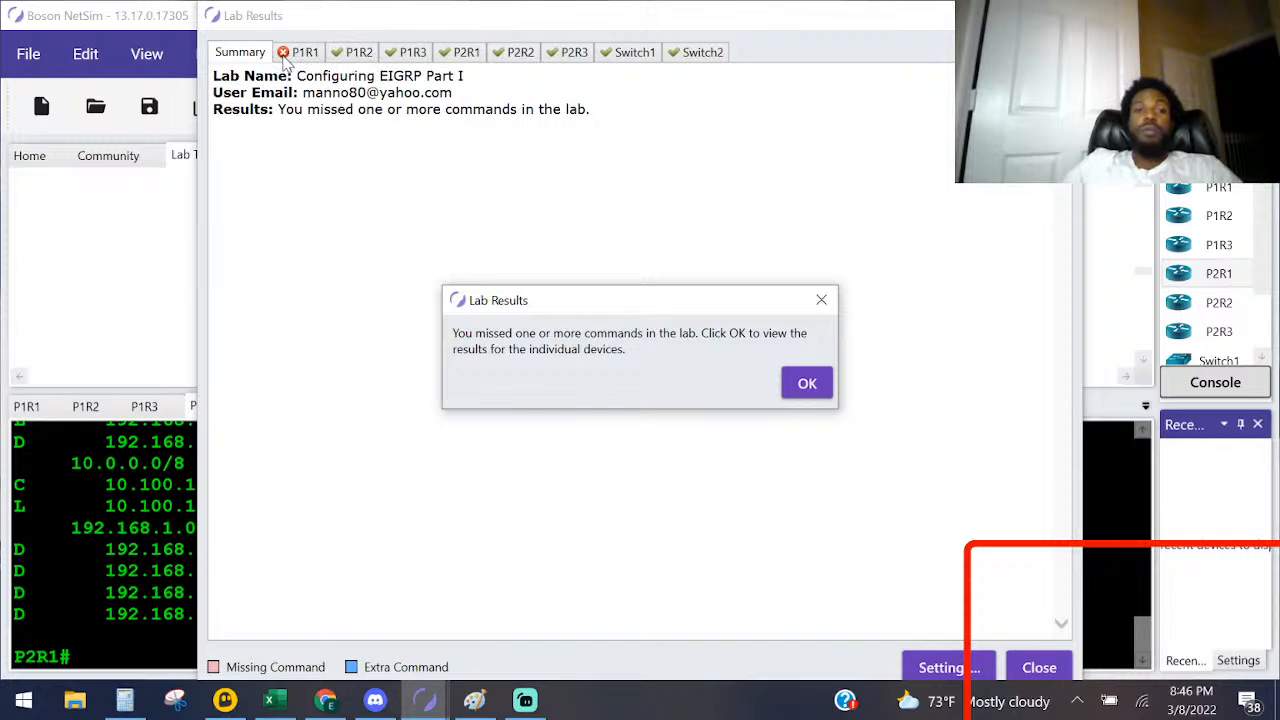
{"action": "left_click", "coordinate": [808, 383]}
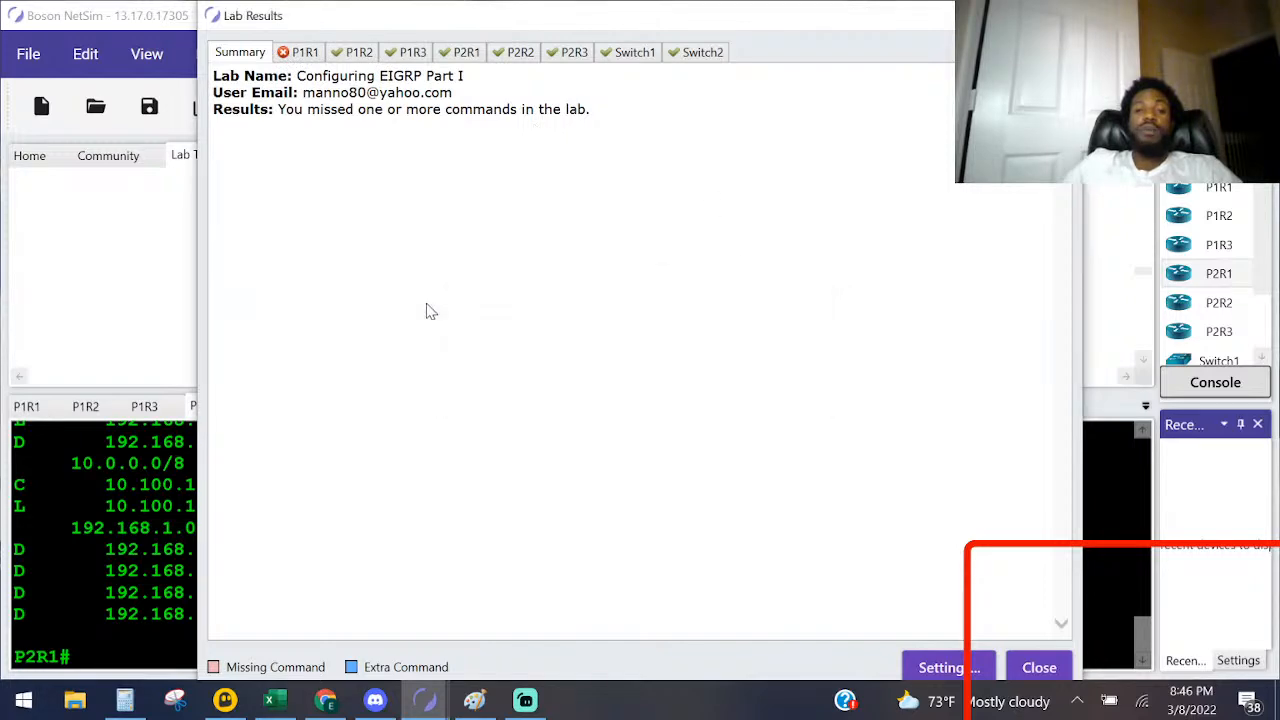
{"action": "left_click", "coordinate": [300, 52]}
{"action": "scroll", "coordinate": [455, 300], "scroll_direction": "down", "scroll_amount": 10}
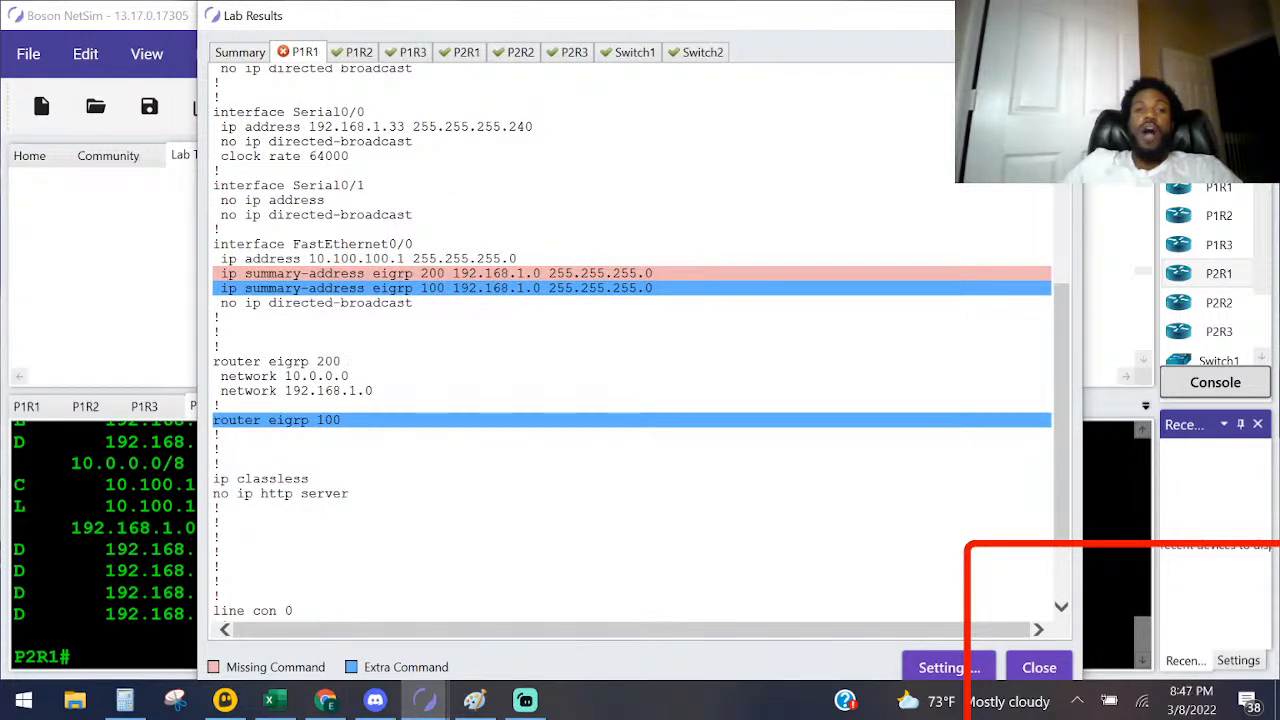
{"action": "left_click_drag", "start_coordinate": [453, 288], "coordinate": [420, 288]}
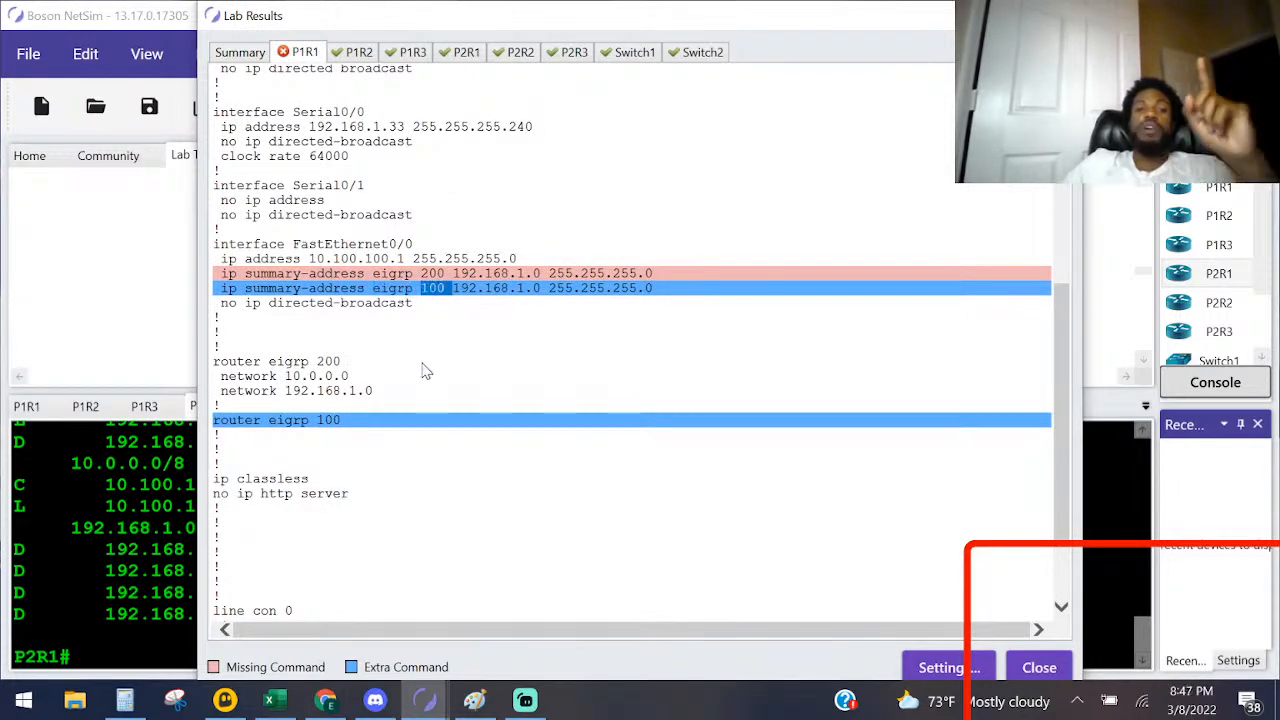
{"action": "left_click", "coordinate": [350, 428]}
{"action": "left_click_drag", "start_coordinate": [350, 428], "coordinate": [224, 426]}
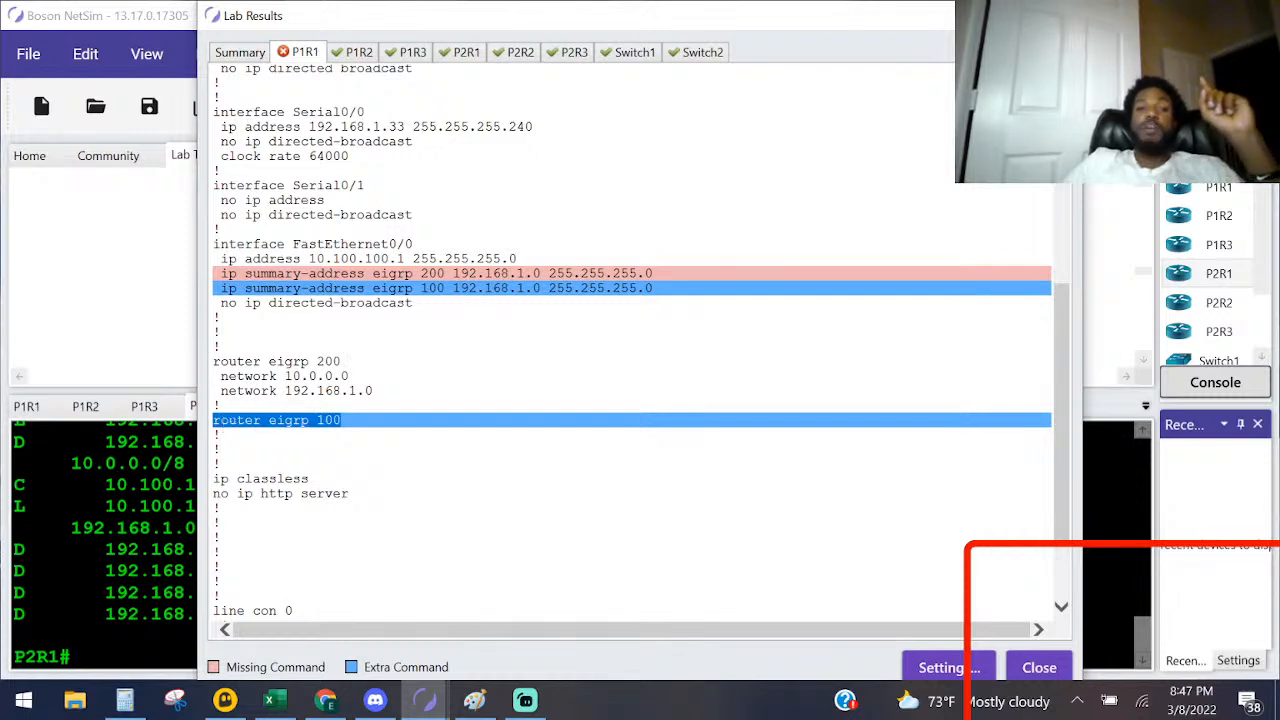
{"action": "mouse_move", "coordinate": [446, 274]}
{"action": "left_mouse_down"}
{"action": "mouse_move", "coordinate": [421, 287]}
{"action": "mouse_move", "coordinate": [452, 275]}
{"action": "mouse_move", "coordinate": [421, 287]}
{"action": "mouse_move", "coordinate": [421, 274]}
{"action": "left_mouse_up"}
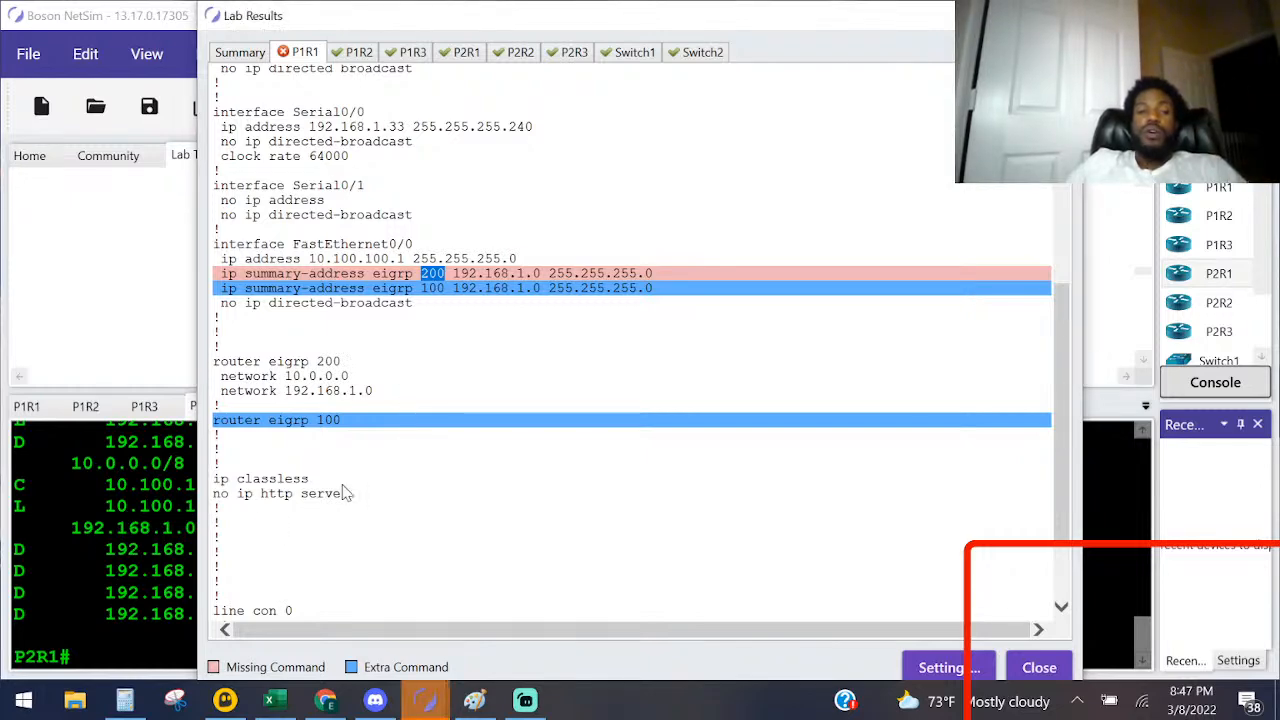
{"action": "left_click", "coordinate": [1048, 667]}
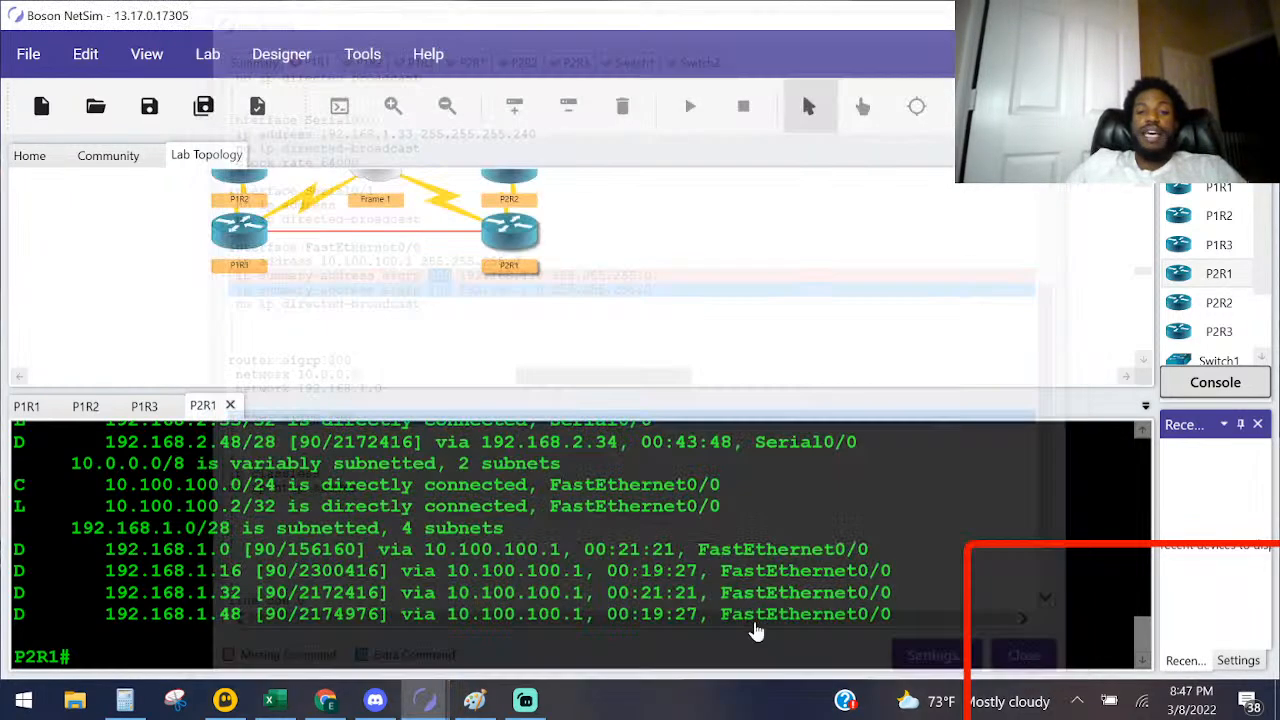
Step: Open P1R1's console and display its running configuration with sho run, paging to the FastEthernet0/0 section
{"action": "key", "text": "Return"}
{"action": "key", "text": "Return"}
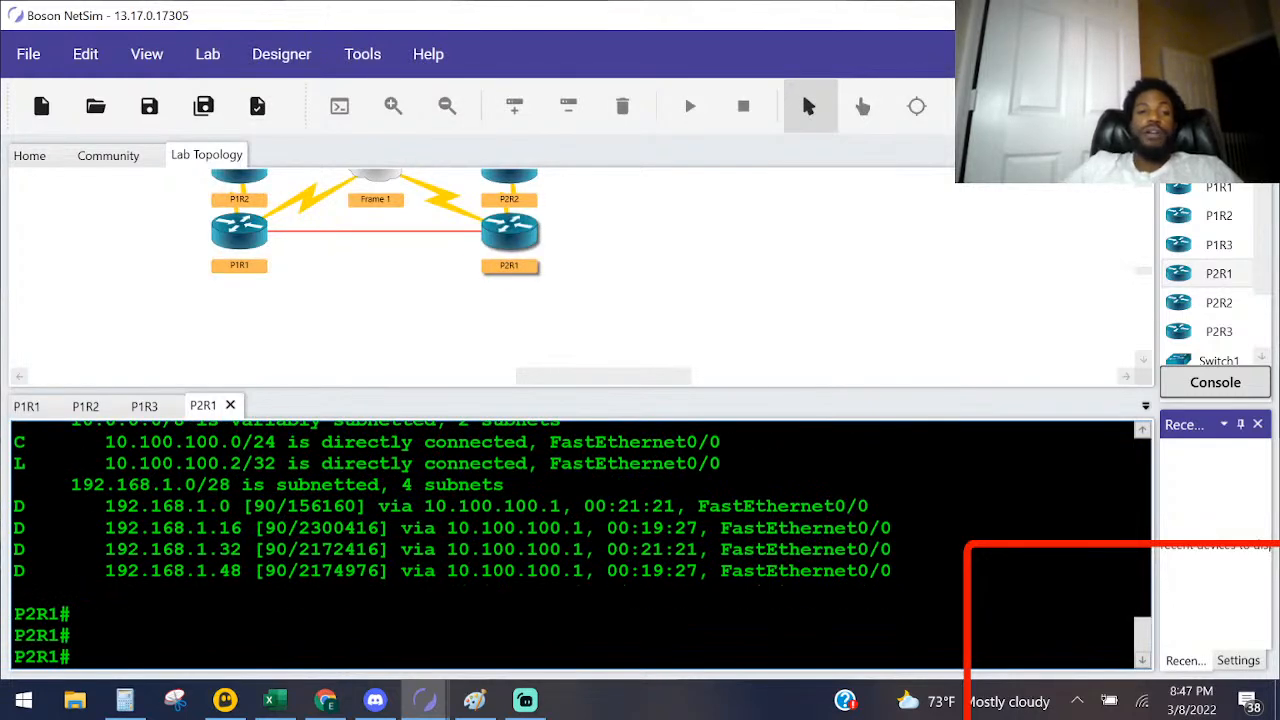
{"action": "double_click", "coordinate": [233, 236]}
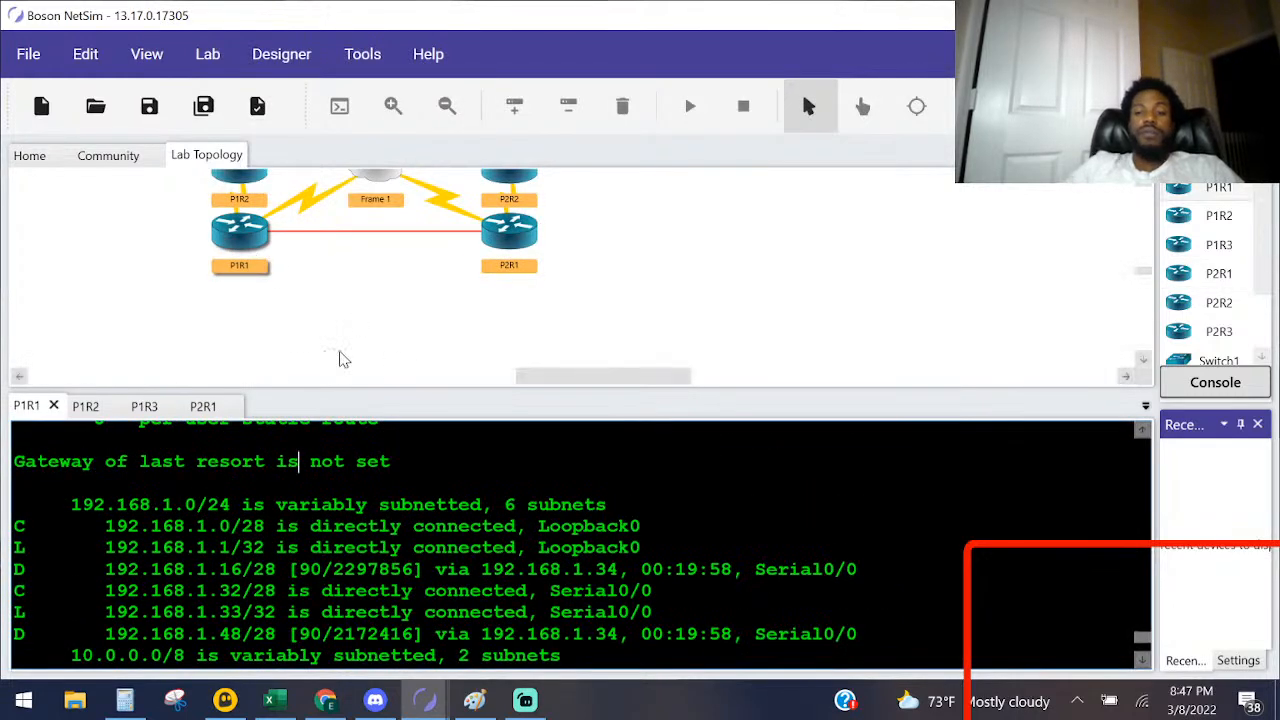
{"action": "key", "text": "Return"}
{"action": "key", "text": "Return"}
{"action": "key", "text": "Return"}
{"action": "key", "text": "Return"}
{"action": "type", "text": "sho "}
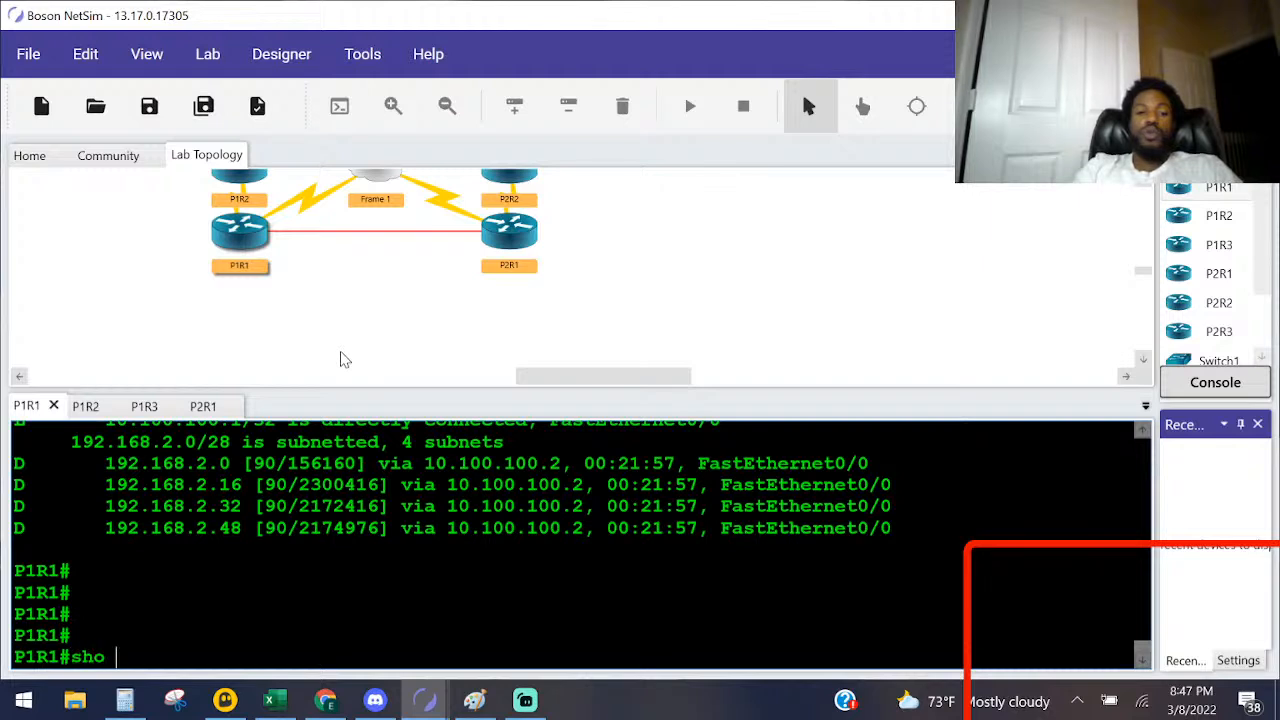
{"action": "type", "text": "run"}
{"action": "key", "text": "Return"}
{"action": "key", "text": "space"}
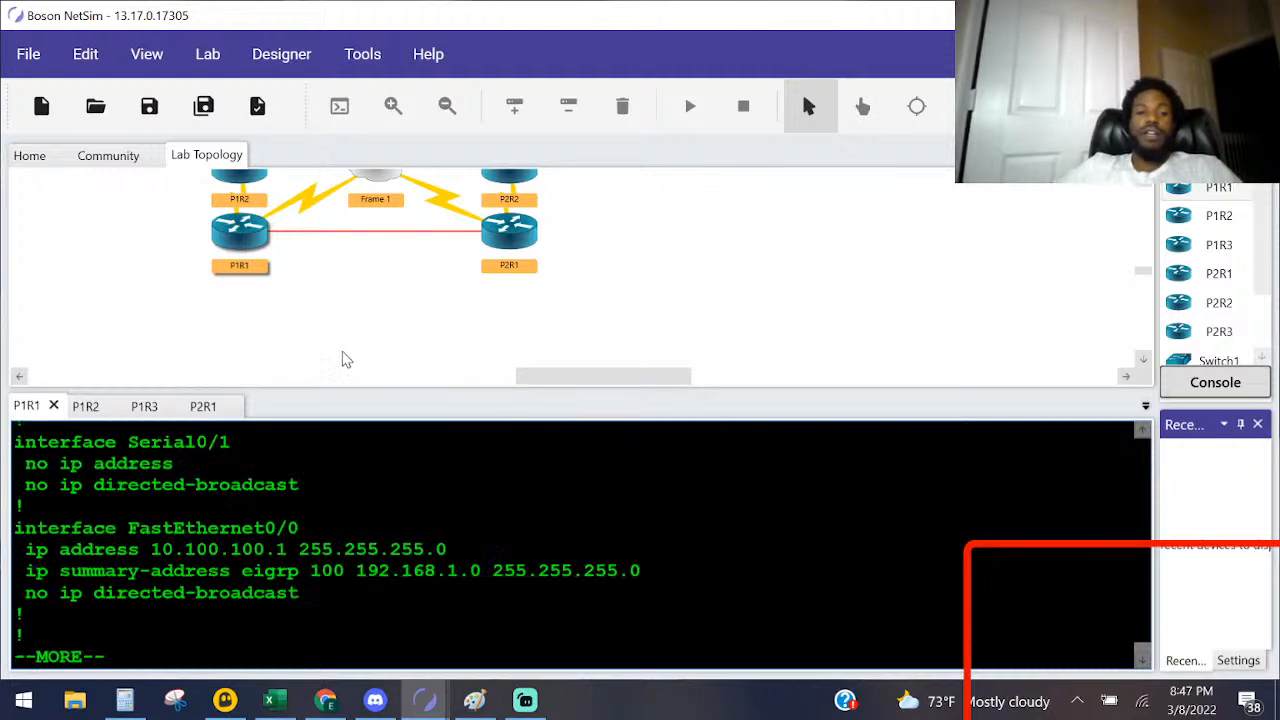
{"action": "key", "text": "space"}
{"action": "scroll", "coordinate": [580, 545], "scroll_direction": "up", "scroll_amount": 10}
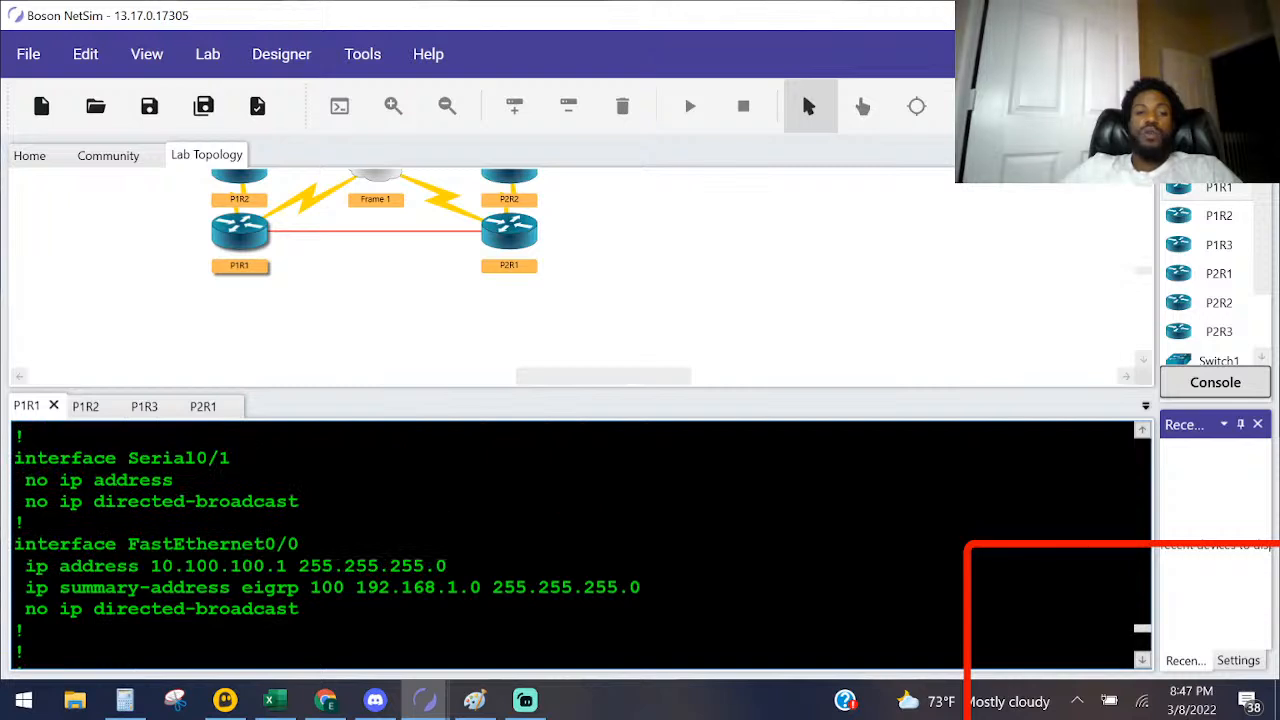
Step: Compare the autonomous system number in FastEthernet0/0's ip summary-address line with the router eigrp section of P1R1's configuration
{"action": "left_click_drag", "start_coordinate": [640, 587], "coordinate": [104, 587]}
{"action": "scroll", "coordinate": [583, 545], "scroll_direction": "up", "scroll_amount": 1}
{"action": "scroll", "coordinate": [583, 545], "scroll_direction": "up", "scroll_amount": 2}
{"action": "scroll", "coordinate": [583, 545], "scroll_direction": "down", "scroll_amount": 5}
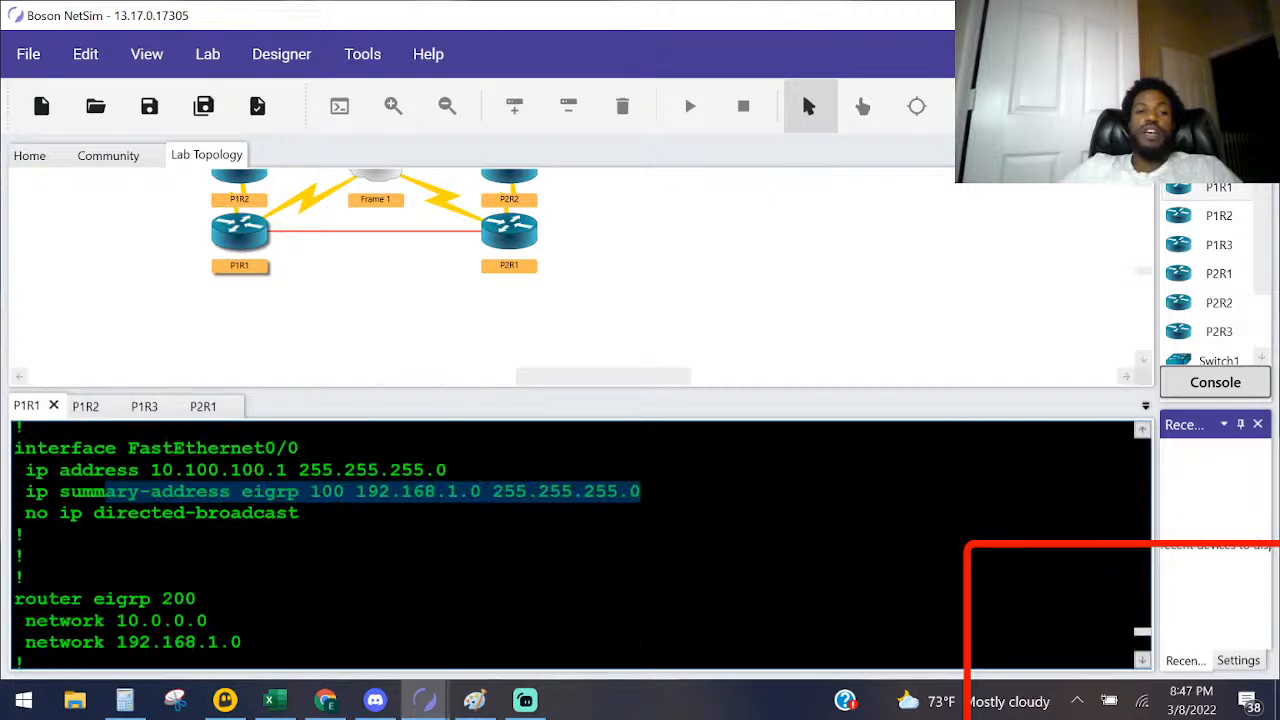
{"action": "left_click", "coordinate": [330, 491]}
{"action": "double_click", "coordinate": [328, 491]}
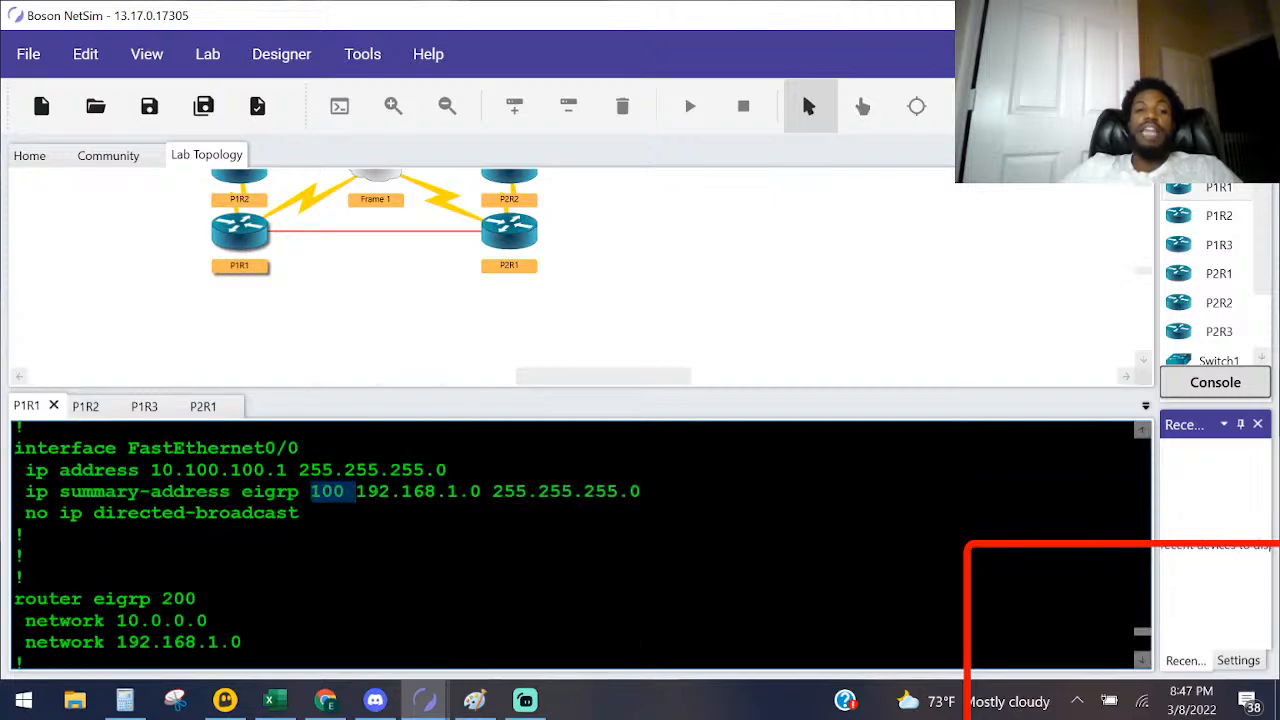
Step: Enter global configuration mode on P1R1 and open interface configuration for fastEthernet 0/0
{"action": "key", "text": "Return"}
{"action": "key", "text": "Return"}
{"action": "type", "text": "conf"}
{"action": "key", "text": "Tab"}
{"action": "type", "text": "t"}
{"action": "key", "text": "Tab"}
{"action": "key", "text": "Return"}
{"action": "type", "text": "in"}
{"action": "key", "text": "Tab"}
{"action": "type", "text": "f"}
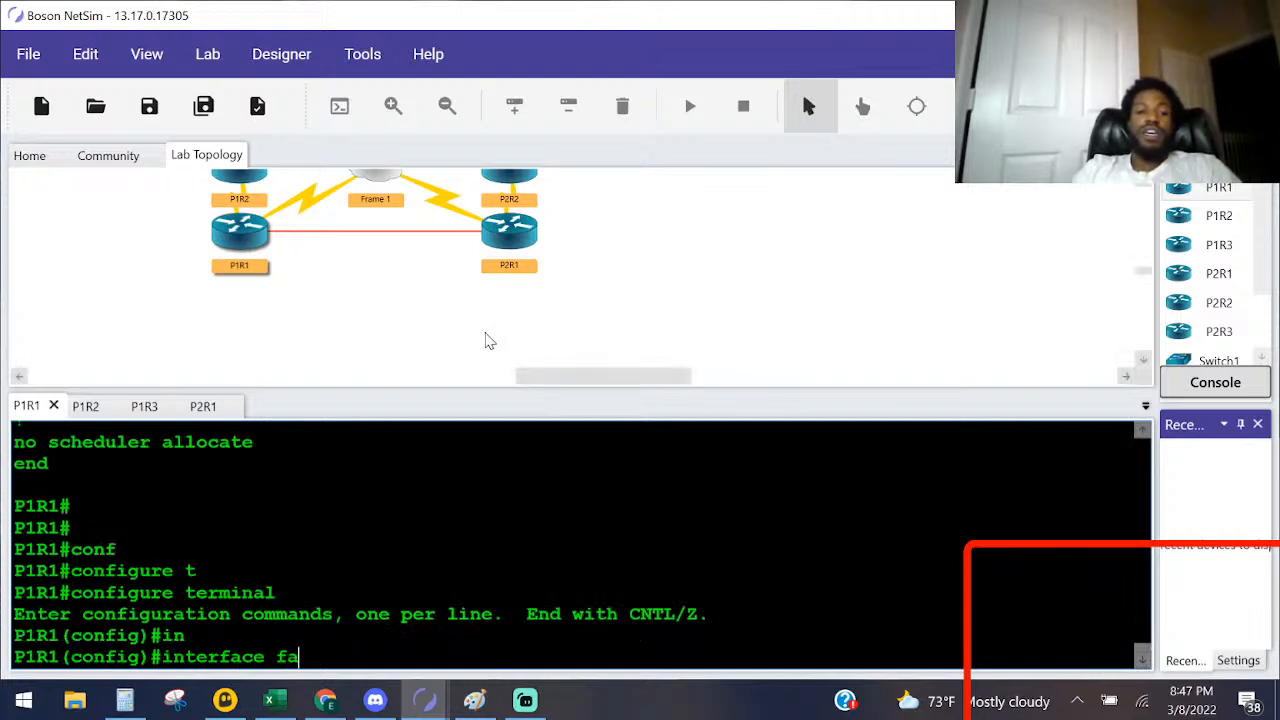
{"action": "type", "text": "a"}
{"action": "key", "text": "Tab"}
{"action": "type", "text": "0/0"}
{"action": "key", "text": "Return"}
Step: Try to remove the interface's summary route with no ip summary-address, first without arguments and again with 100
{"action": "type", "text": "no ip a"}
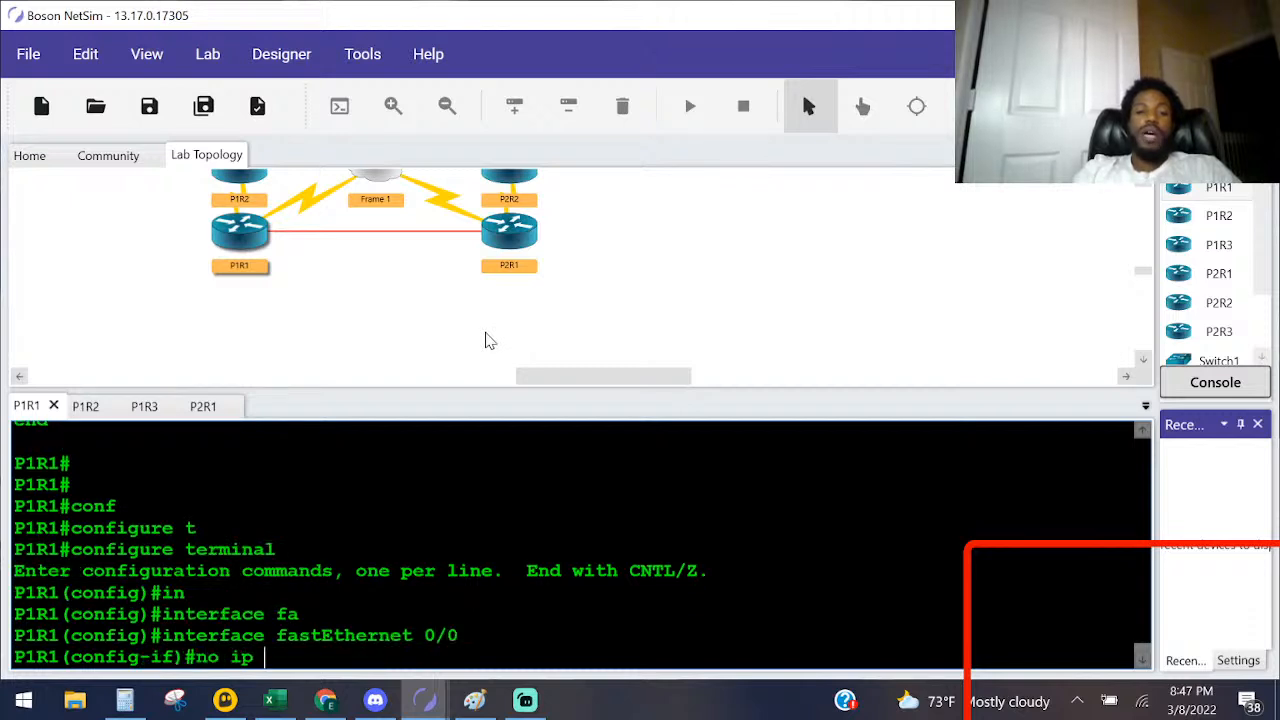
{"action": "key", "text": "BackSpace"}
{"action": "type", "text": "su"}
{"action": "key", "text": "Tab"}
{"action": "key", "text": "Return"}
{"action": "key", "text": "Up"}
{"action": "type", "text": "100"}
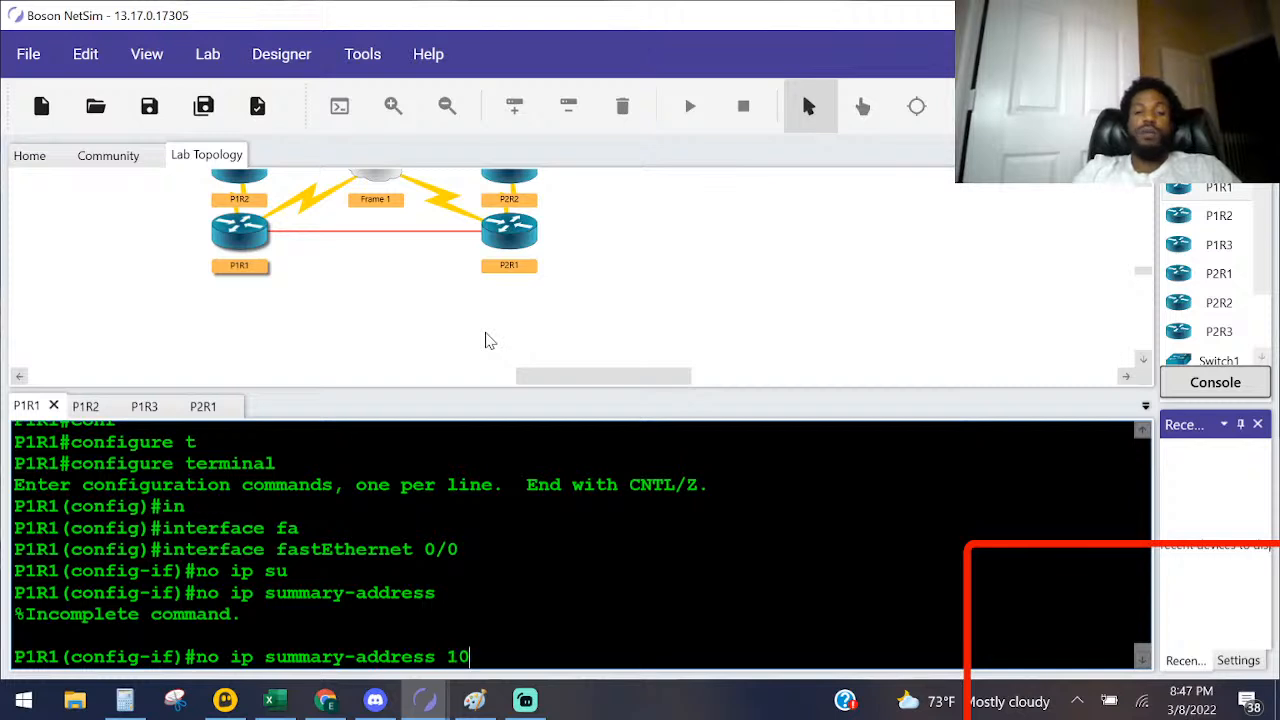
{"action": "key", "text": "Return"}
Step: Try to remove the summary route with no ip summary-address 100 192.168.1.0 255.255.255.0
{"action": "key", "text": "Up"}
{"action": "type", "text": "192.1"}
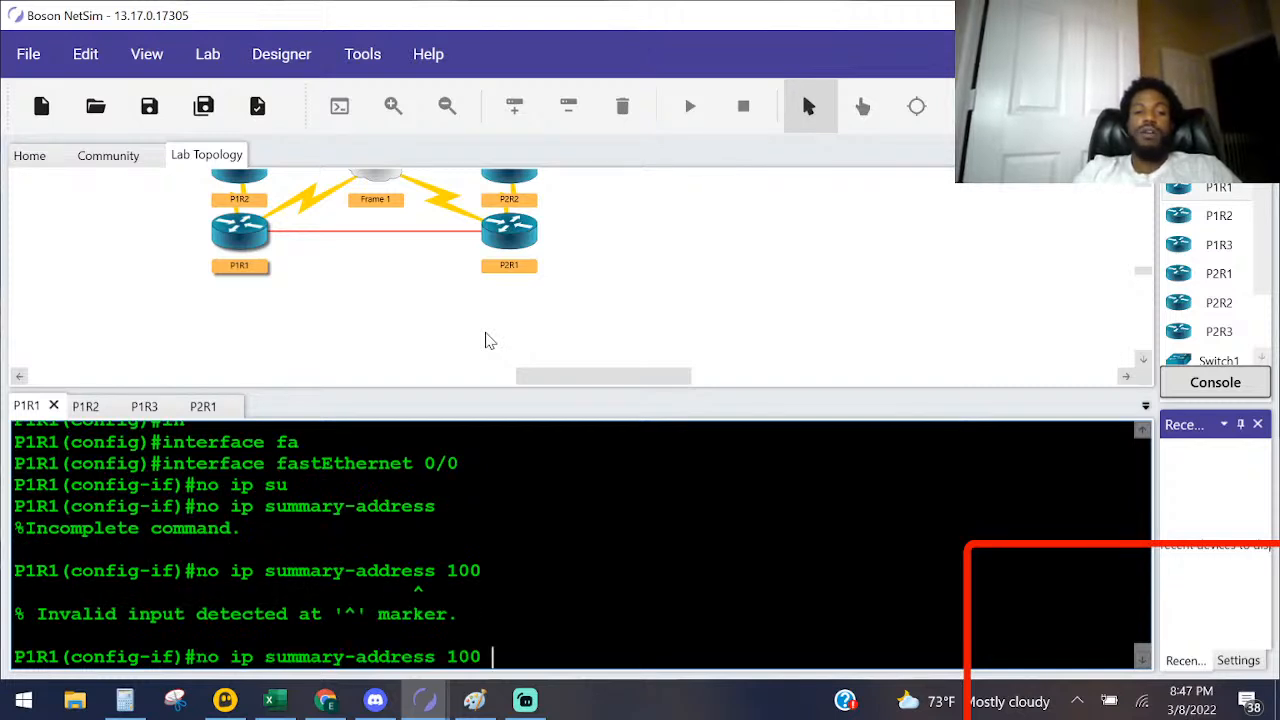
{"action": "type", "text": "6"}
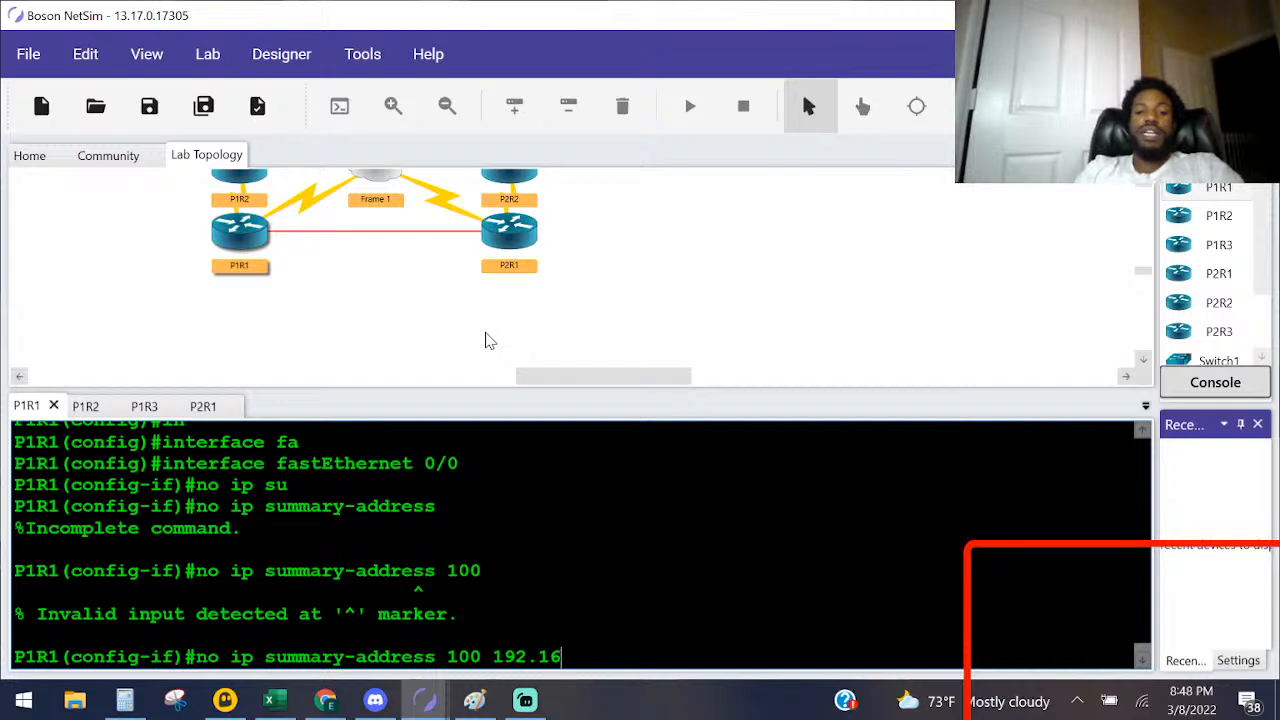
{"action": "type", "text": "8.100"}
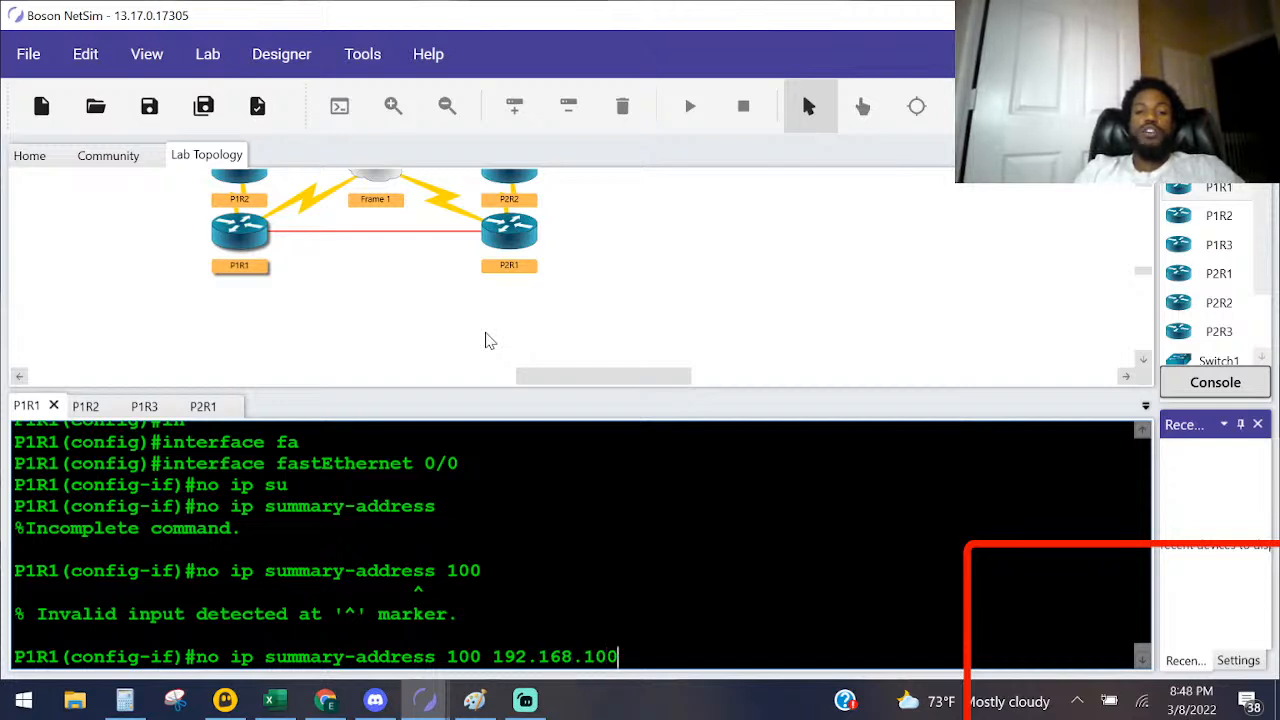
{"action": "key", "text": "BackSpace"}
{"action": "key", "text": "BackSpace"}
{"action": "type", "text": ".0 255"}
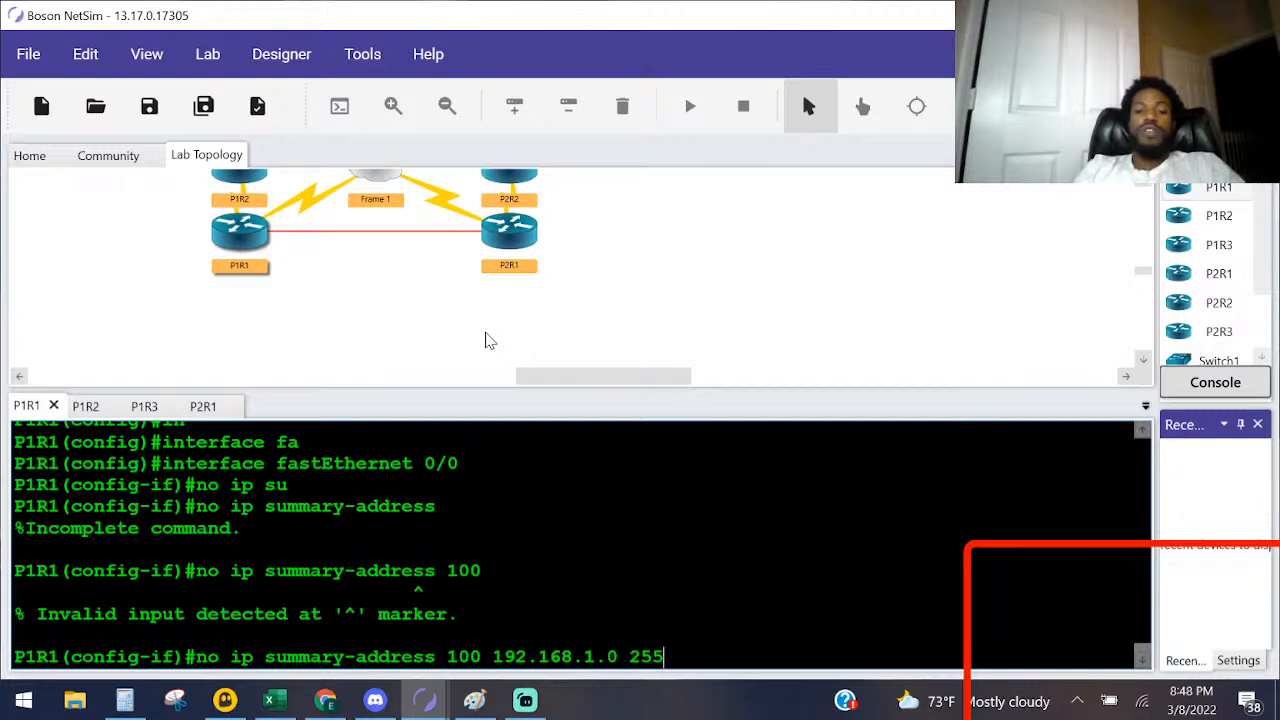
{"action": "type", "text": ".255.255.255.0"}
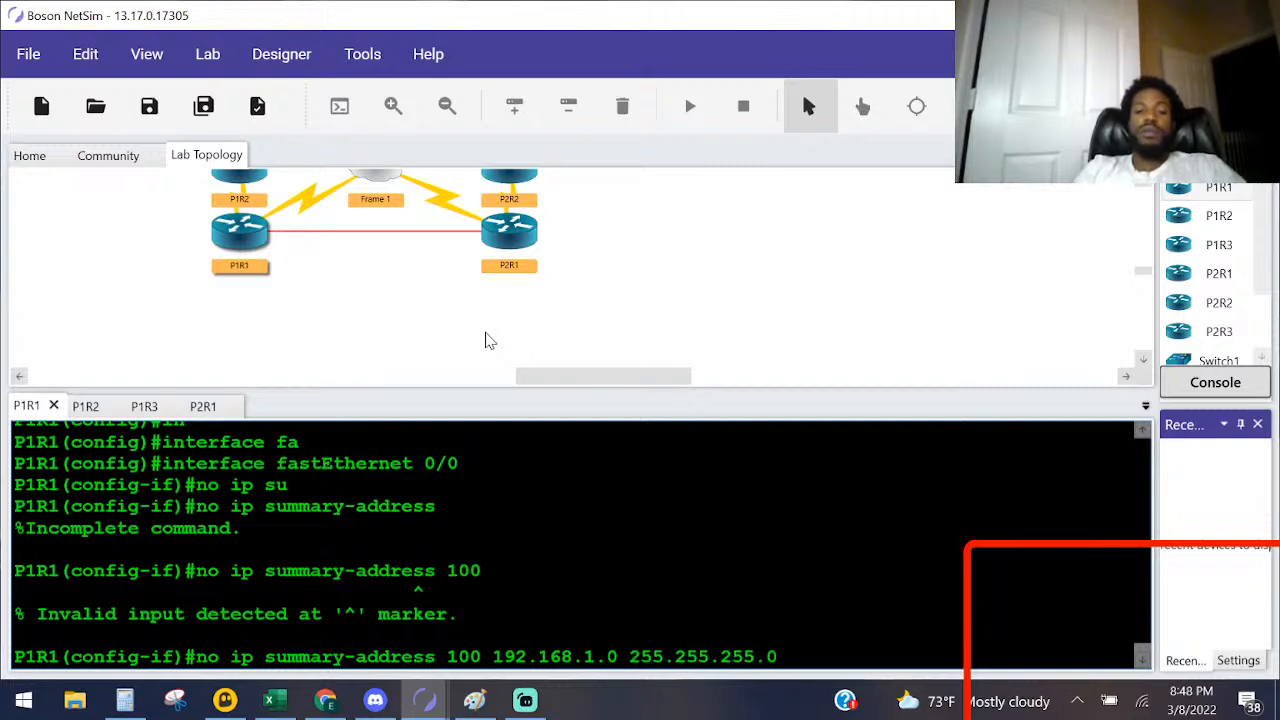
{"action": "key", "text": "Return"}
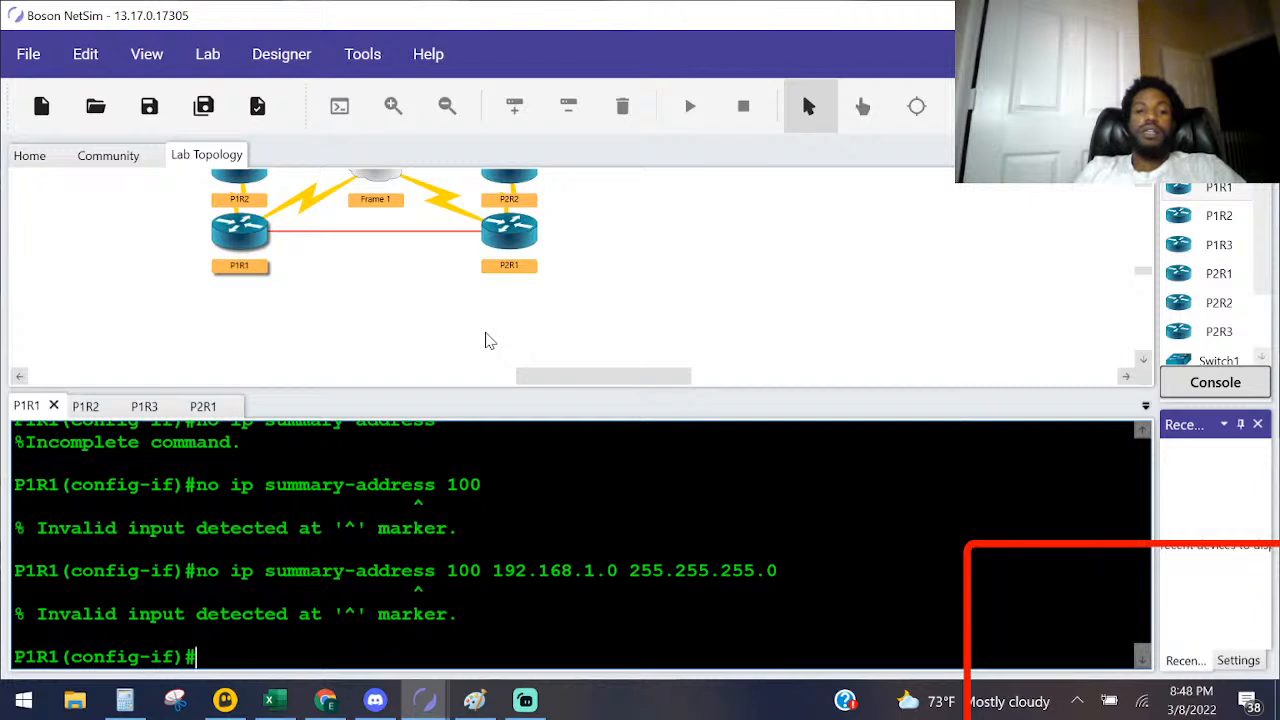
Step: Remove the EIGRP 100 summary route from fastEthernet 0/0 with no ip summary-address ei 100 192.168.1.0 255.255.255.0
{"action": "key", "text": "Up"}
{"action": "key", "text": "Left"}
{"action": "key", "text": "Left"}
{"action": "key", "text": "Left"}
{"action": "key", "text": "Left"}
{"action": "key", "text": "Left"}
{"action": "key", "text": "Left"}
{"action": "key", "text": "Left"}
{"action": "key", "text": "Left"}
{"action": "key", "text": "Left"}
{"action": "key", "text": "Left"}
{"action": "key", "text": "Left"}
{"action": "key", "text": "Left"}
{"action": "key", "text": "Left"}
{"action": "key", "text": "Left"}
{"action": "key", "text": "Left"}
{"action": "key", "text": "Left"}
{"action": "key", "text": "Left"}
{"action": "key", "text": "Left"}
{"action": "key", "text": "Left"}
{"action": "key", "text": "Left"}
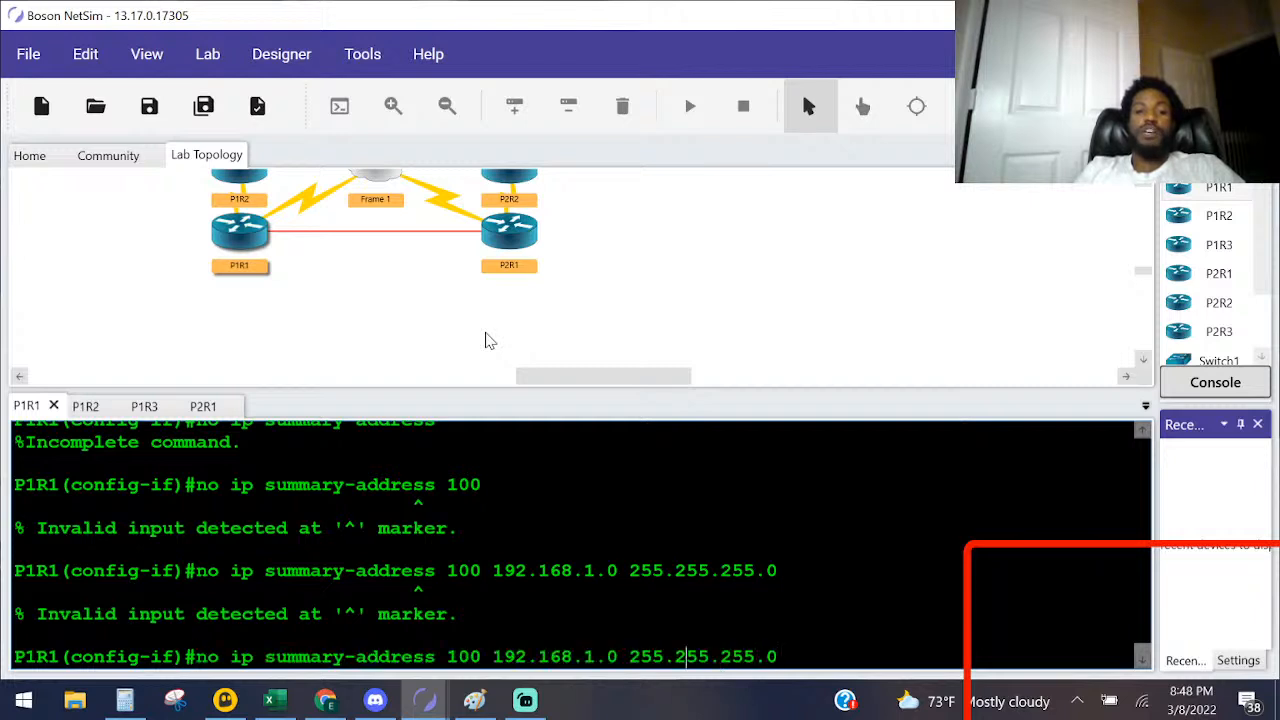
{"action": "type", "text": "ei"}
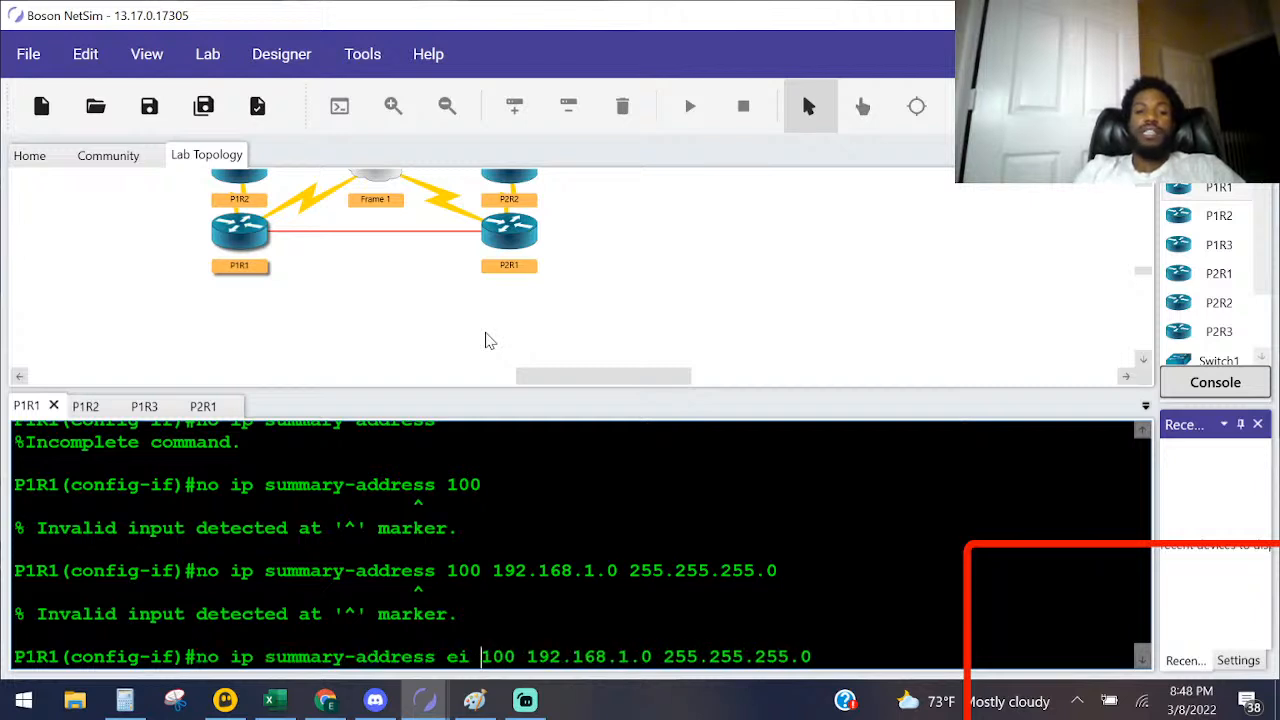
{"action": "key", "text": "Return"}
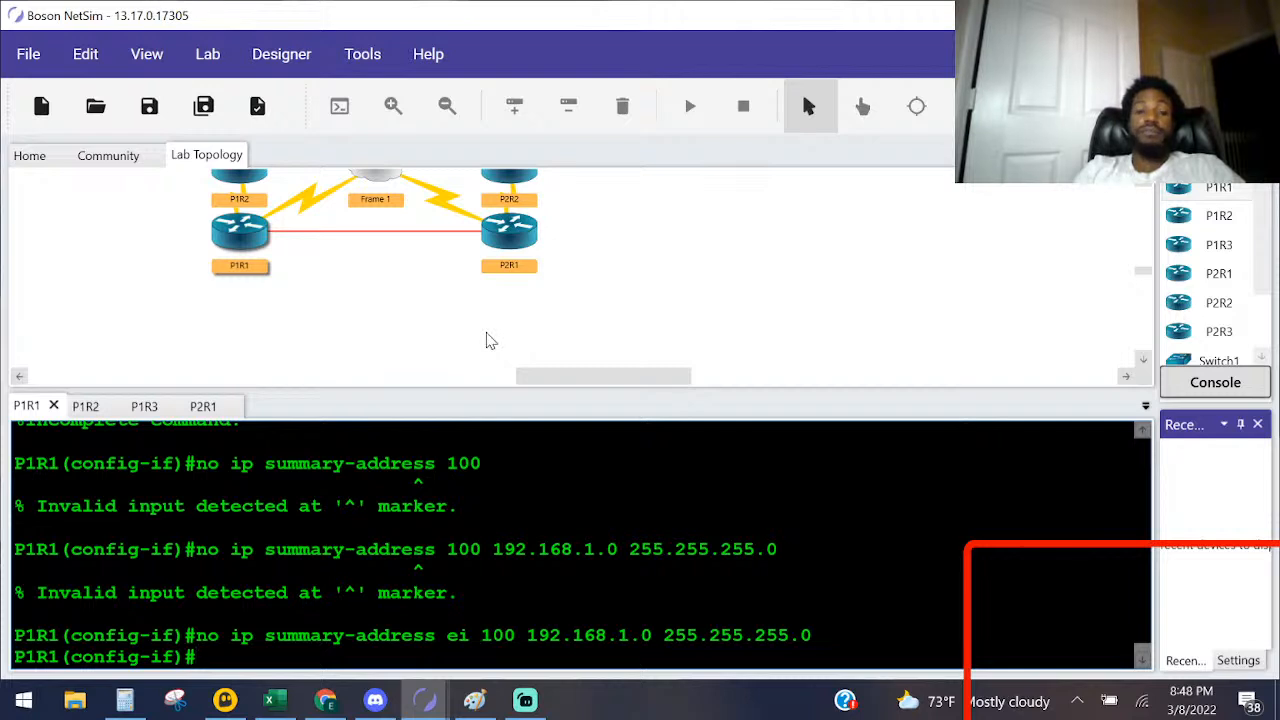
Step: Try the command no ip summary-address 200 192.168.1.0 255.255.255.0 on P1R1's fastEthernet 0/0
{"action": "key", "text": "Up"}
{"action": "key", "text": "Up"}
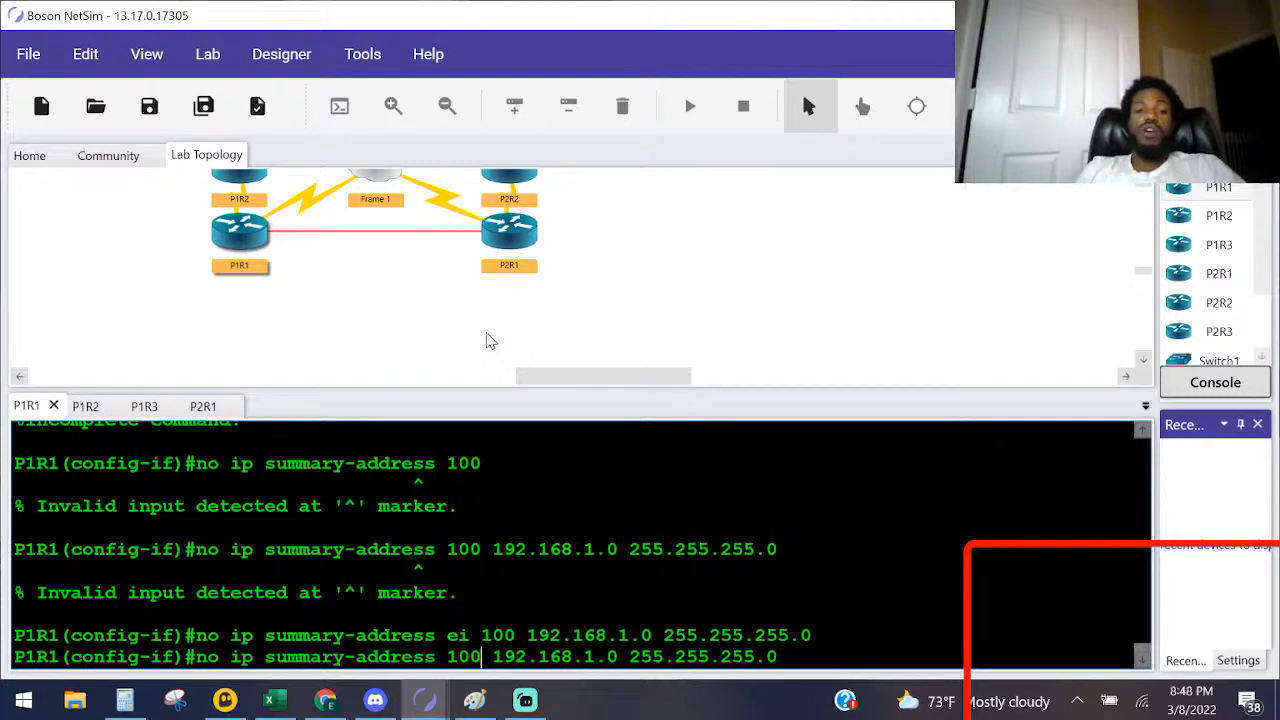
{"action": "key", "text": "BackSpace"}
{"action": "type", "text": "2"}
{"action": "key", "text": "Return"}
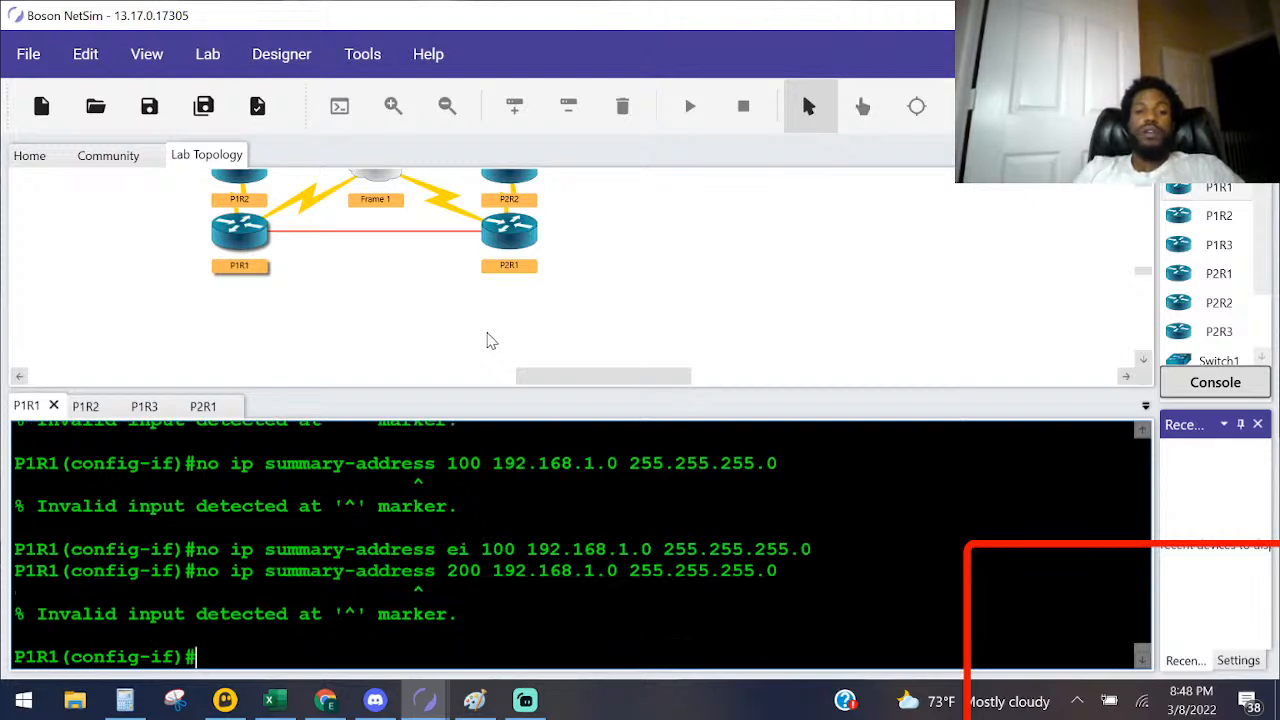
Step: Issue no ip summary-address ei 200 192.168.1.0 255.255.255.0 on fastEthernet 0/0 and return to global configuration mode
{"action": "key", "text": "Up"}
{"action": "key", "text": "Left"}
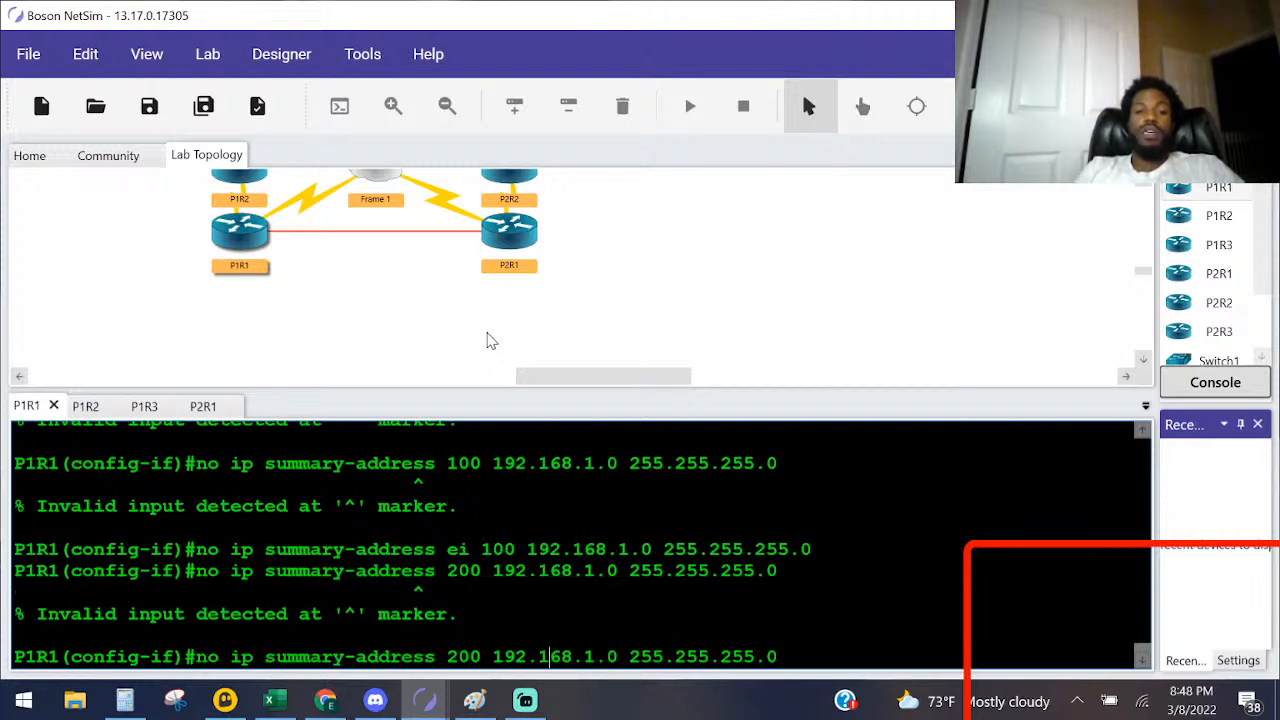
{"action": "key", "text": "Left"}
{"action": "key", "text": "Left"}
{"action": "type", "text": "ei"}
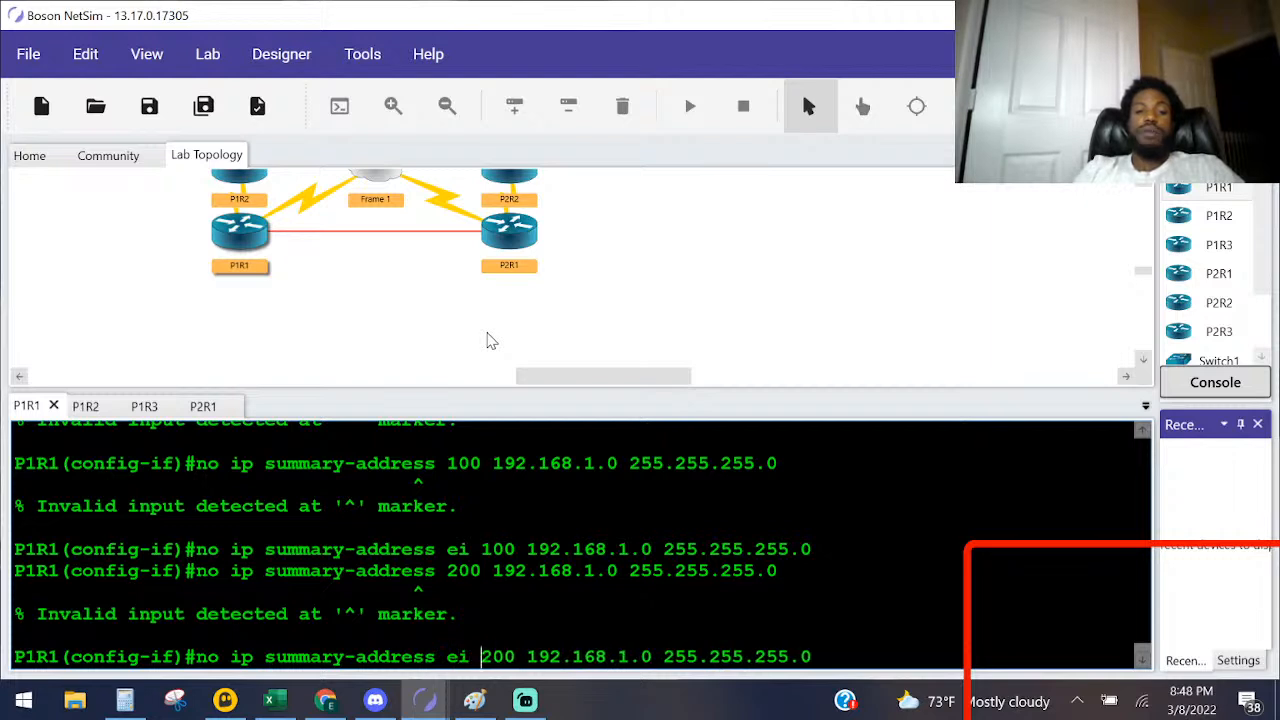
{"action": "key", "text": "Return"}
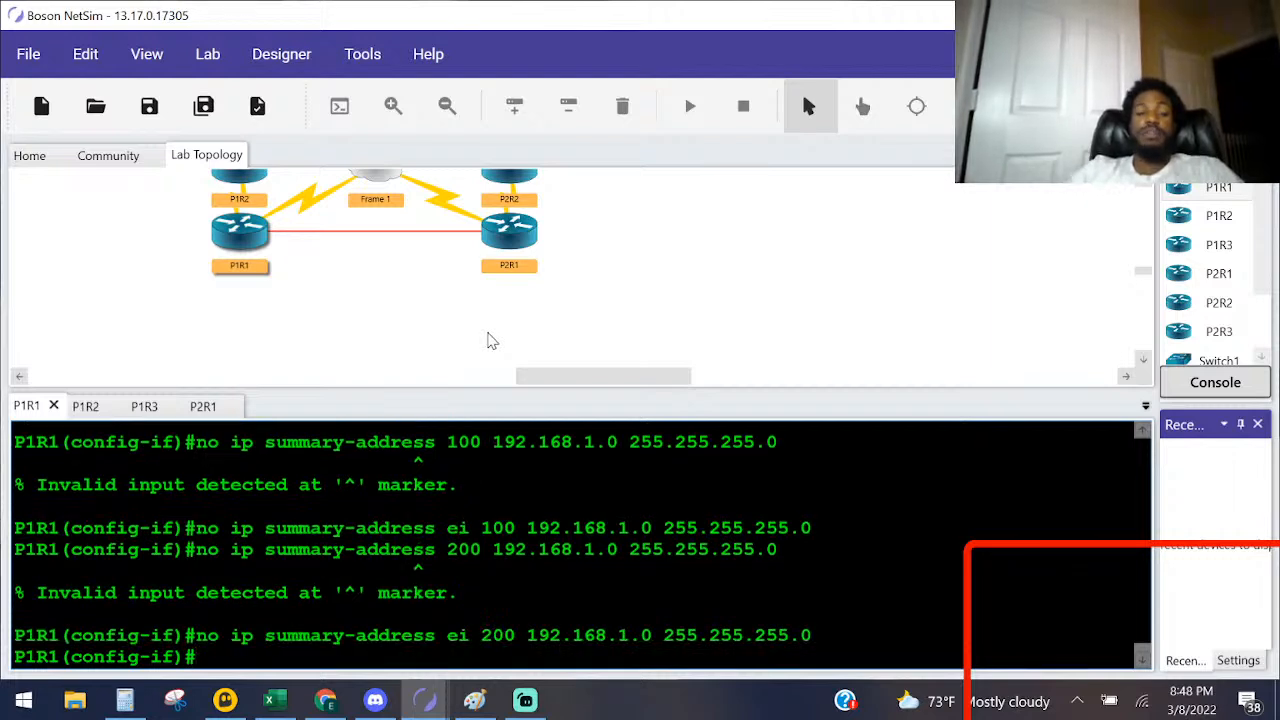
{"action": "type", "text": "ex"}
{"action": "key", "text": "Return"}
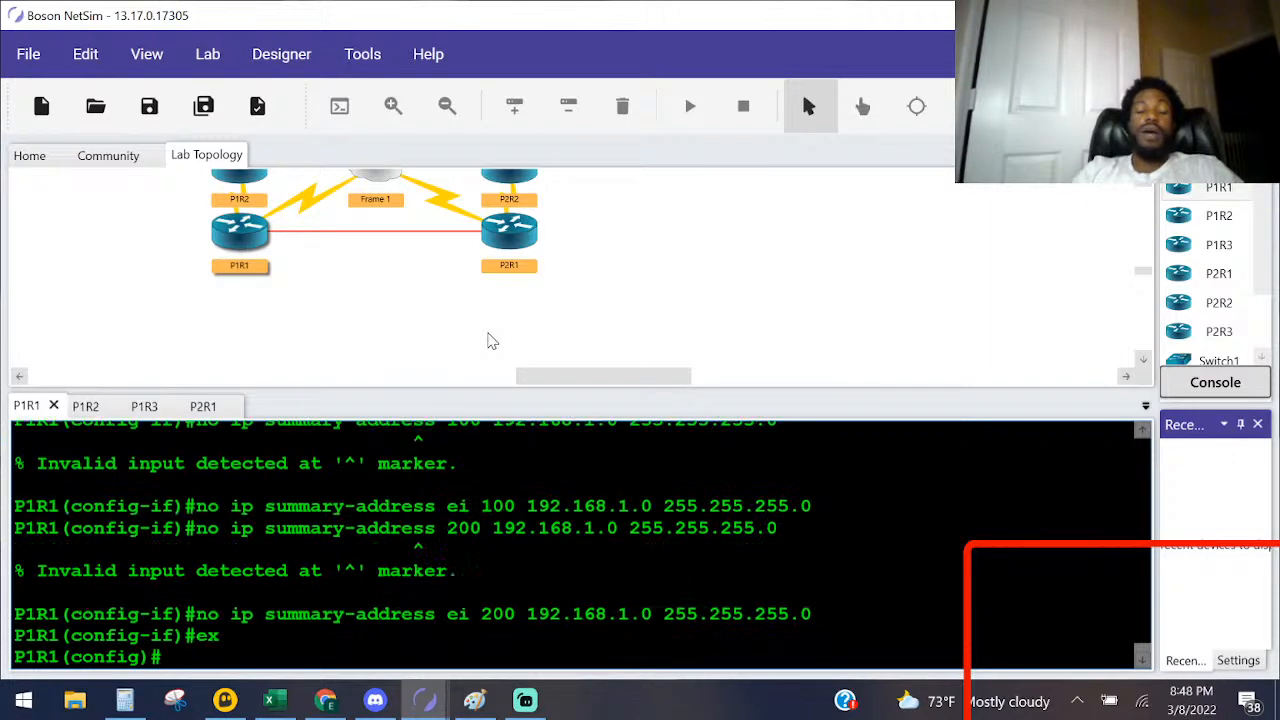
Step: Display P1R1's routing protocol details with do sho ip pro and review the EIGRP 100 section
{"action": "key", "text": "Return"}
{"action": "key", "text": "Return"}
{"action": "key", "text": "Return"}
{"action": "key", "text": "Return"}
{"action": "key", "text": "Return"}
{"action": "type", "text": "do sho ip pro"}
{"action": "key", "text": "Return"}
{"action": "key", "text": "space"}
{"action": "scroll", "coordinate": [580, 540], "scroll_direction": "up", "scroll_amount": 1}
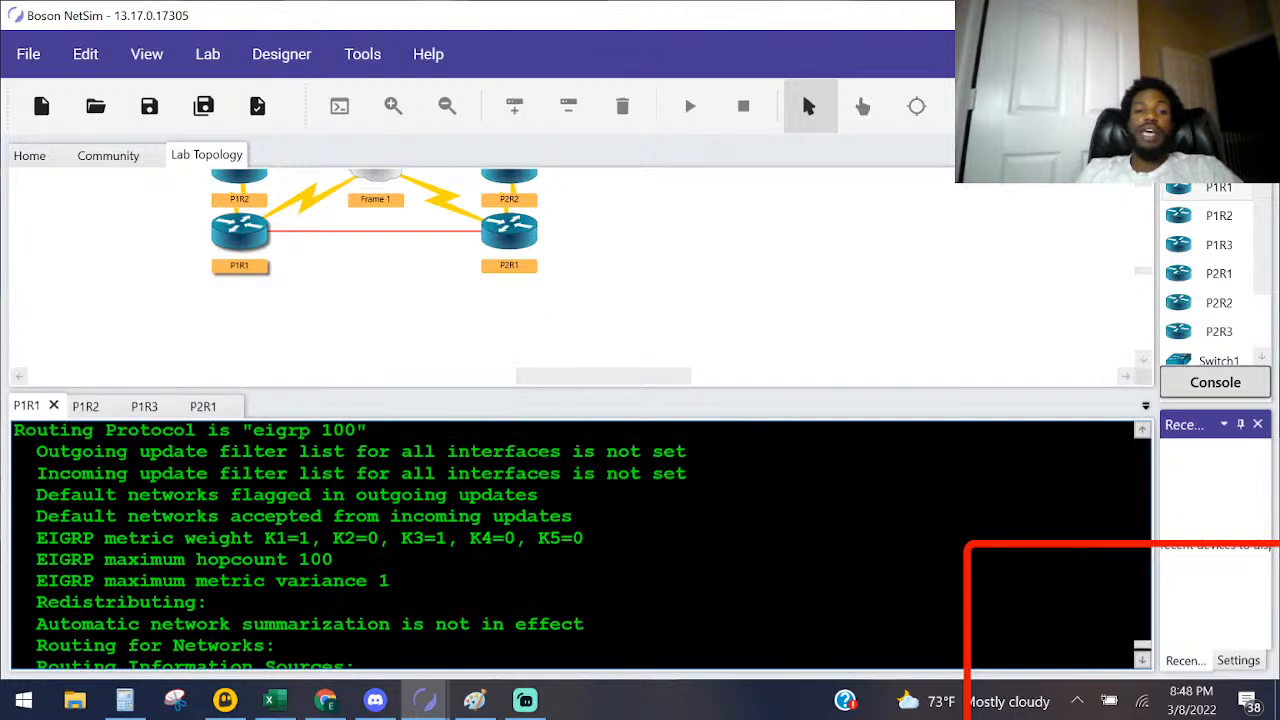
Step: Compare the EIGRP 200 and EIGRP 100 sections in P1R1's routing protocol output
{"action": "scroll", "coordinate": [580, 545], "scroll_direction": "up", "scroll_amount": 1}
{"action": "left_click_drag", "start_coordinate": [368, 478], "coordinate": [60, 478]}
{"action": "scroll", "coordinate": [60, 478], "scroll_direction": "up", "scroll_amount": 5}
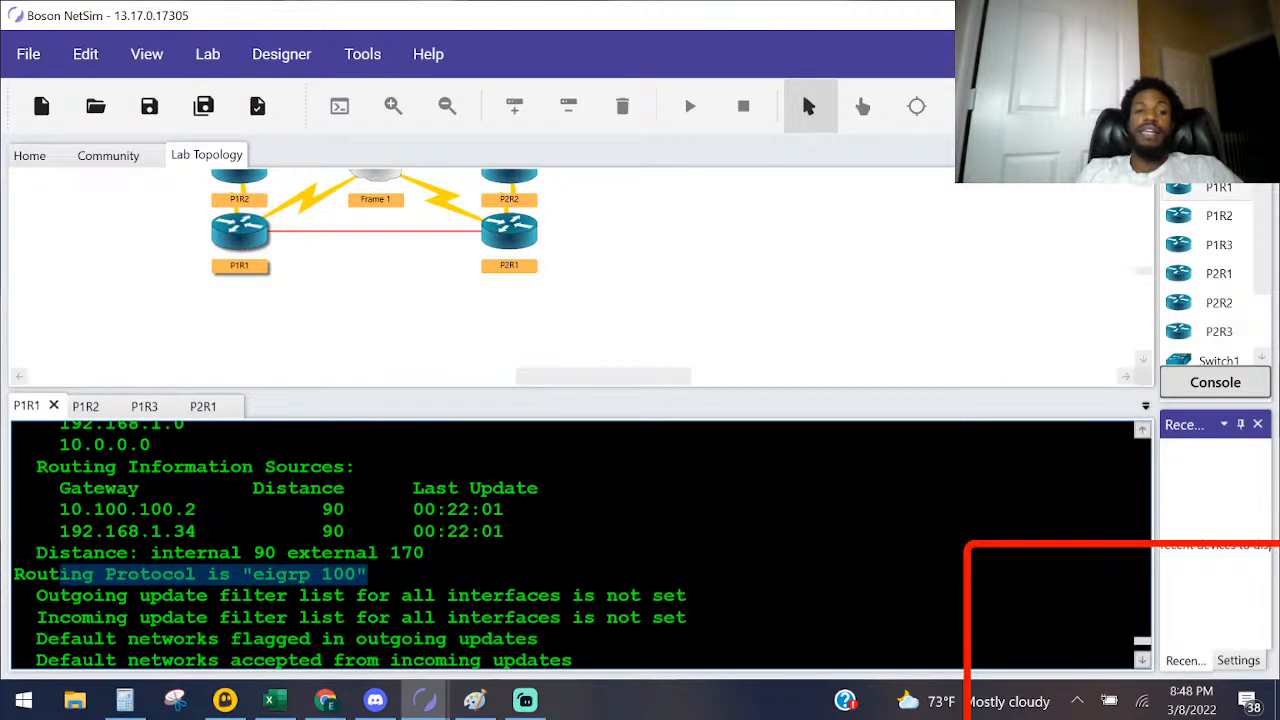
{"action": "scroll", "coordinate": [580, 545], "scroll_direction": "up", "scroll_amount": 2}
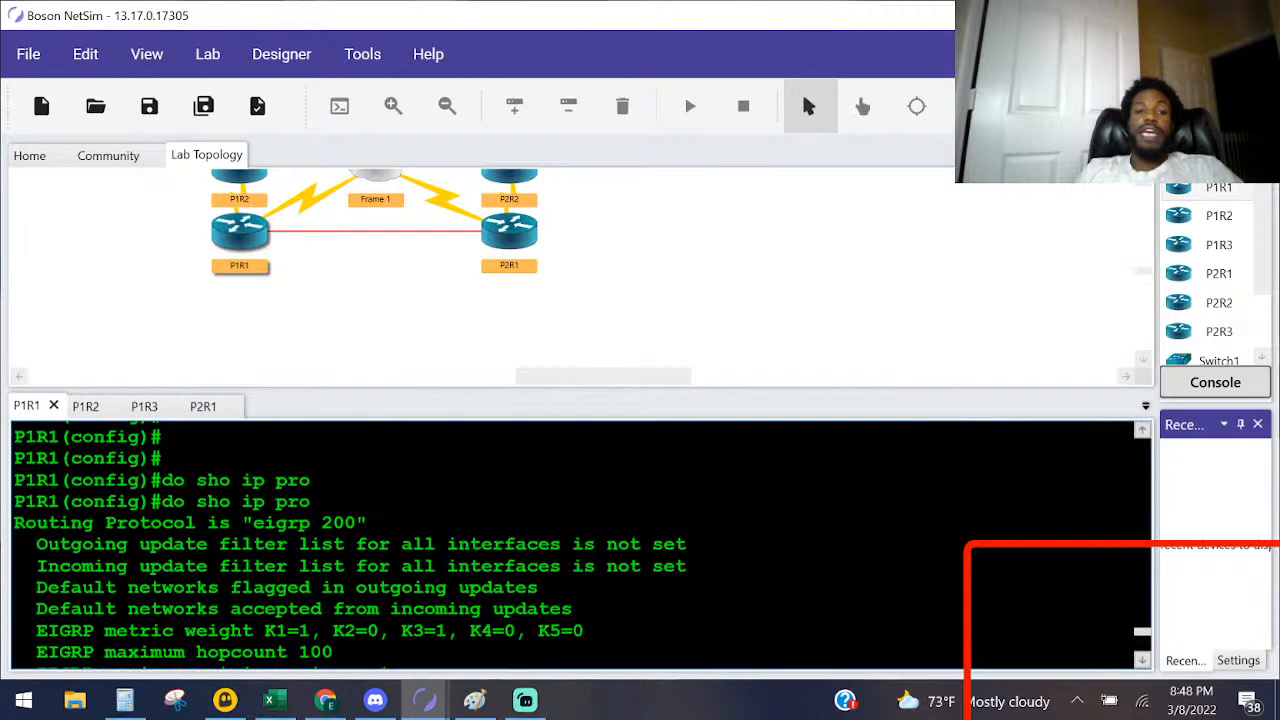
{"action": "scroll", "coordinate": [151, 527], "scroll_direction": "down", "scroll_amount": 4}
{"action": "scroll", "coordinate": [582, 546], "scroll_direction": "up", "scroll_amount": 5}
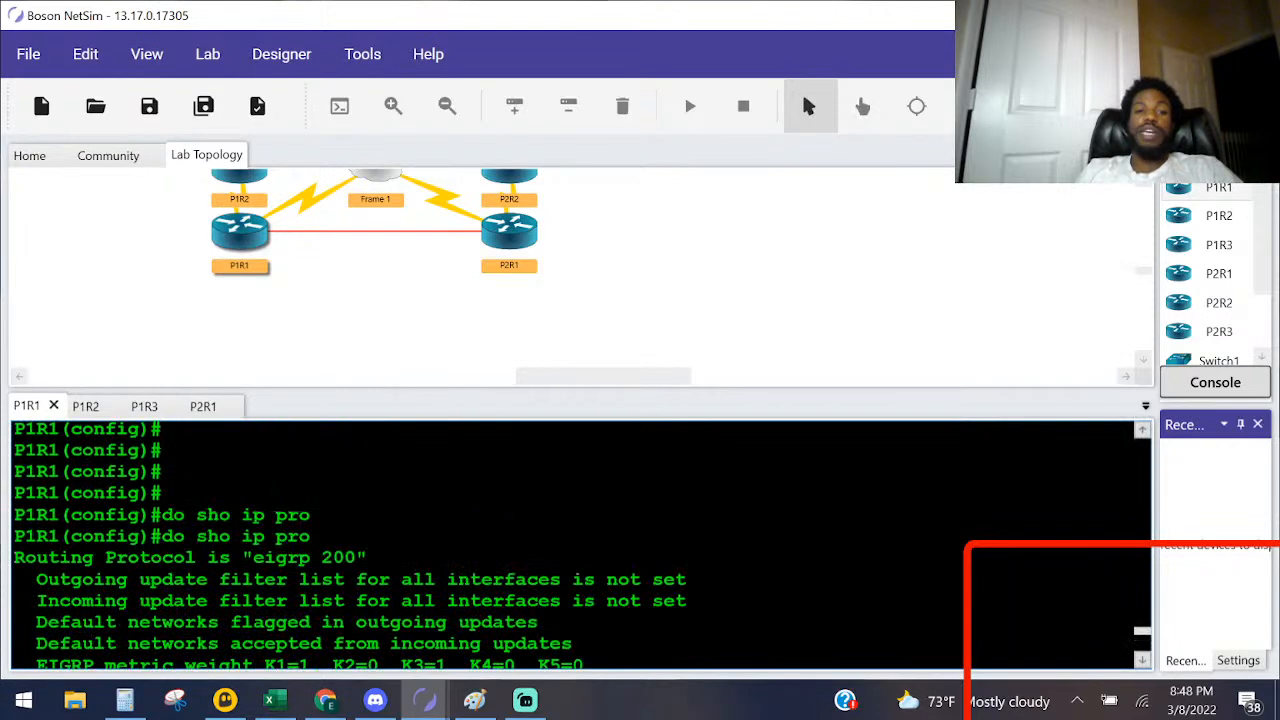
{"action": "scroll", "coordinate": [582, 546], "scroll_direction": "down", "scroll_amount": 10}
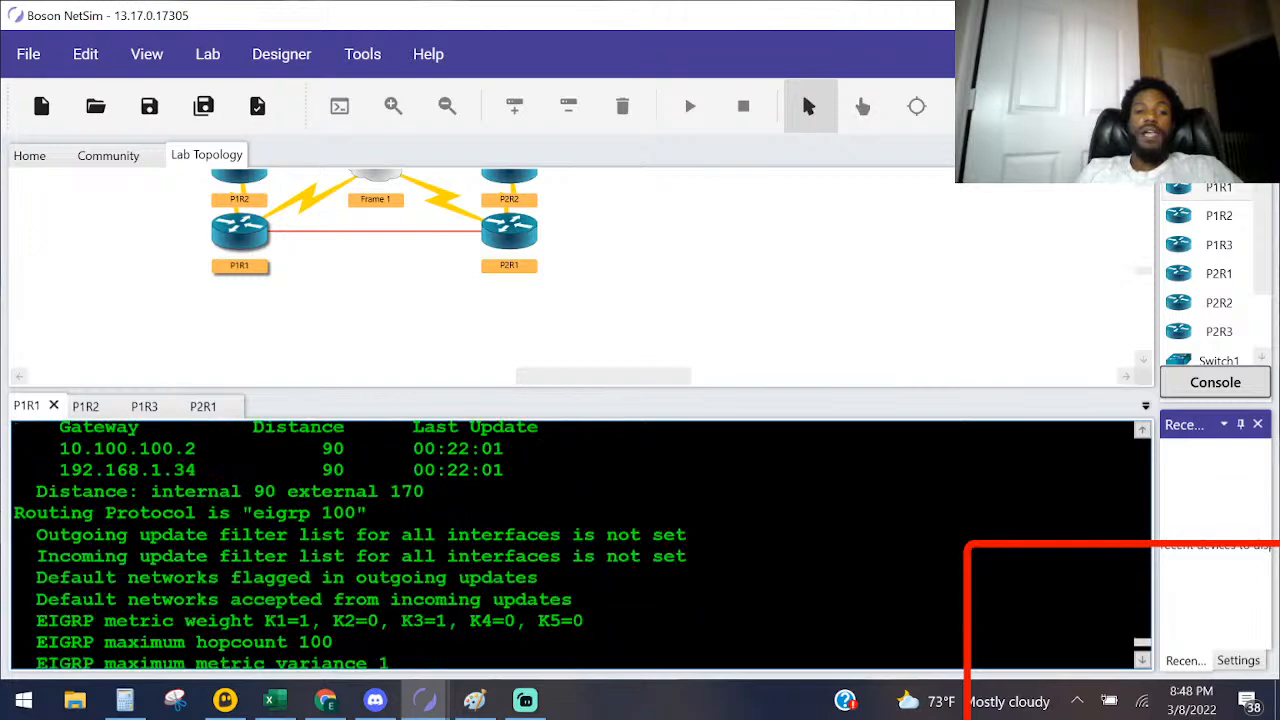
Step: Remove the EIGRP 100 routing process from P1R1 with no router eigrp 100
{"action": "key", "text": "Return"}
{"action": "key", "text": "Return"}
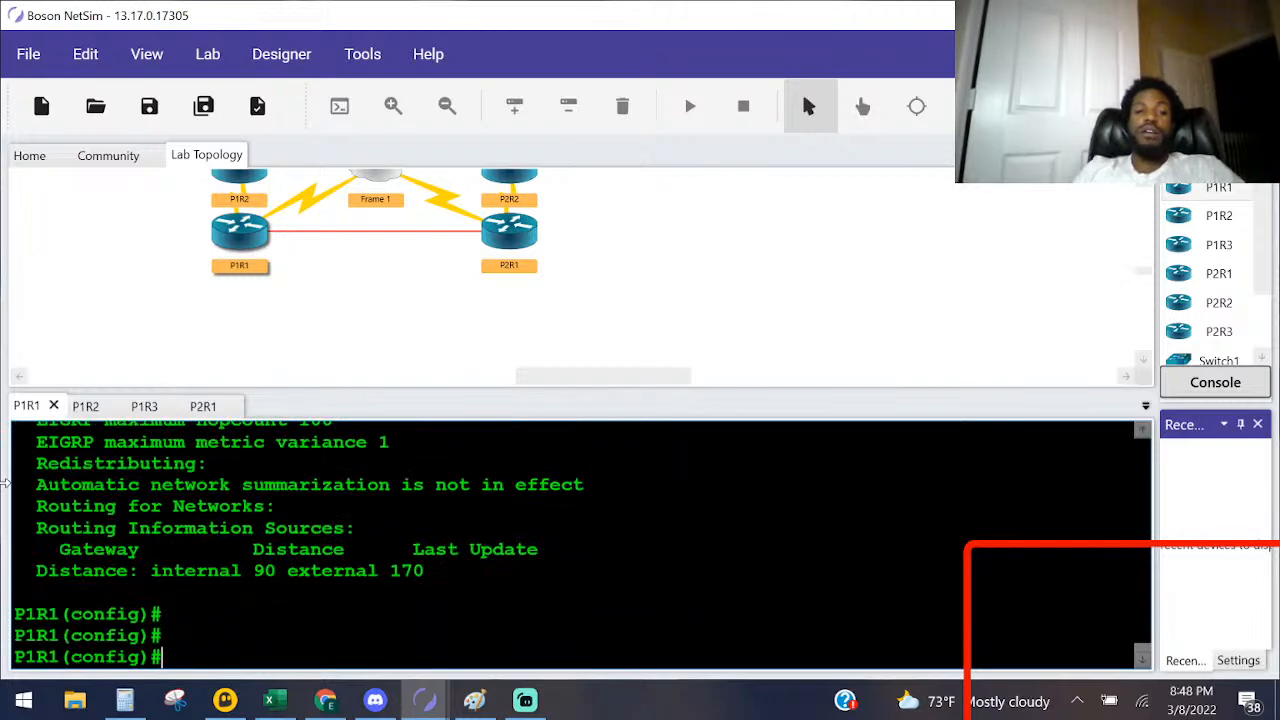
{"action": "type", "text": "no rou"}
{"action": "key", "text": "Tab"}
{"action": "type", "text": "te"}
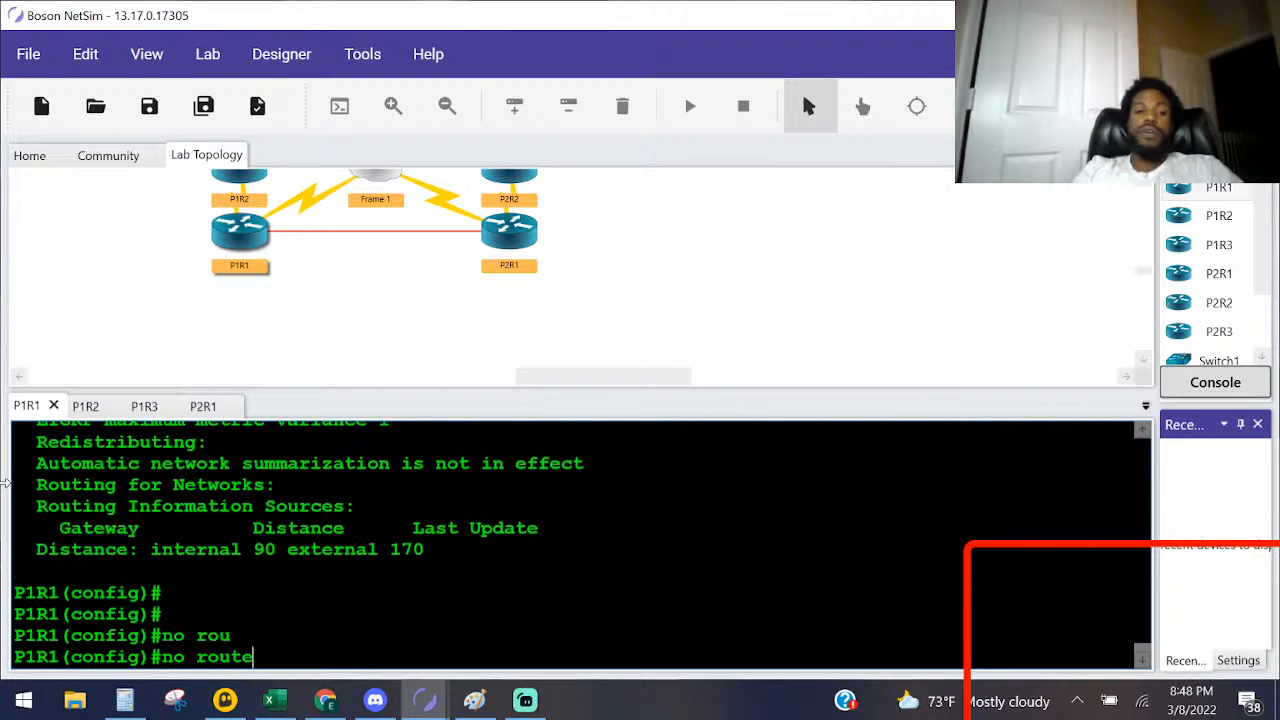
{"action": "type", "text": "r ei"}
{"action": "key", "text": "Tab"}
{"action": "type", "text": "100"}
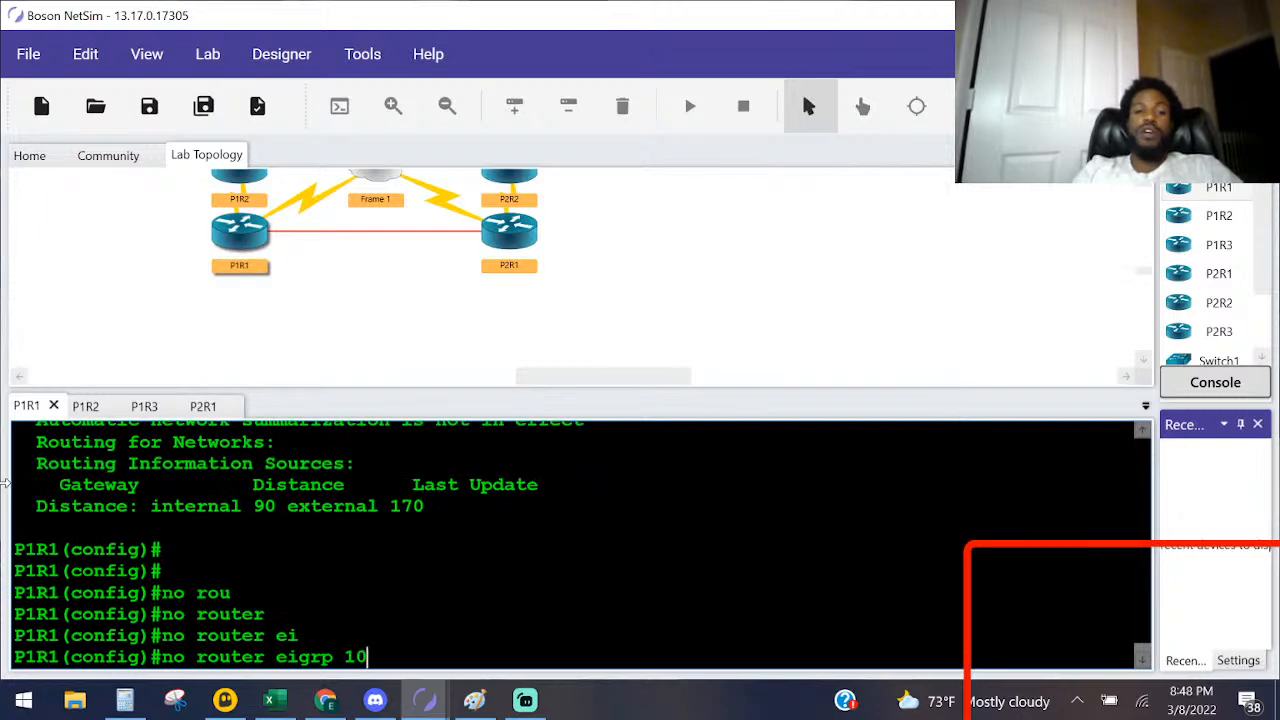
{"action": "key", "text": "Return"}
Step: Return P1R1 to privileged EXEC mode, run sho ip pro and review the remaining routing protocols and neighbor messages
{"action": "key", "text": "ctrl+z"}
{"action": "key", "text": "Return"}
{"action": "key", "text": "Return"}
{"action": "key", "text": "Return"}
{"action": "key", "text": "Return"}
{"action": "key", "text": "Return"}
{"action": "type", "text": "sho ip pro"}
{"action": "key", "text": "Return"}
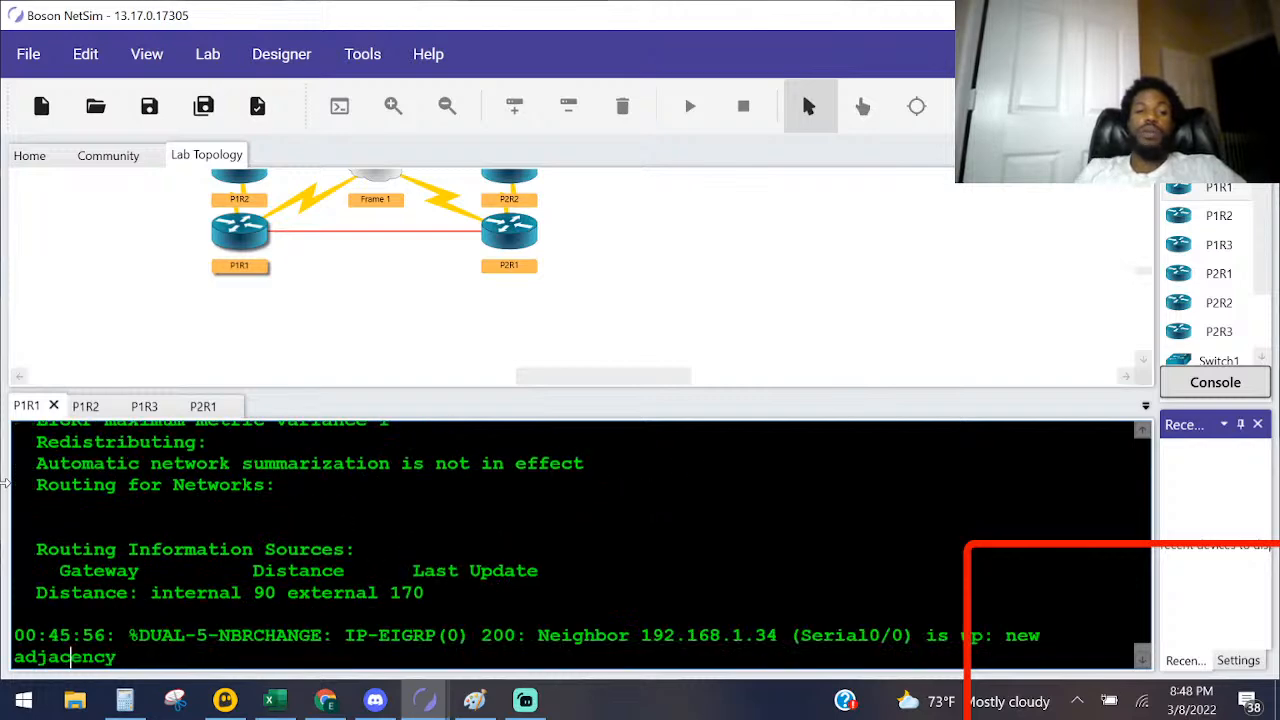
{"action": "scroll", "coordinate": [583, 545], "scroll_direction": "up", "scroll_amount": 5}
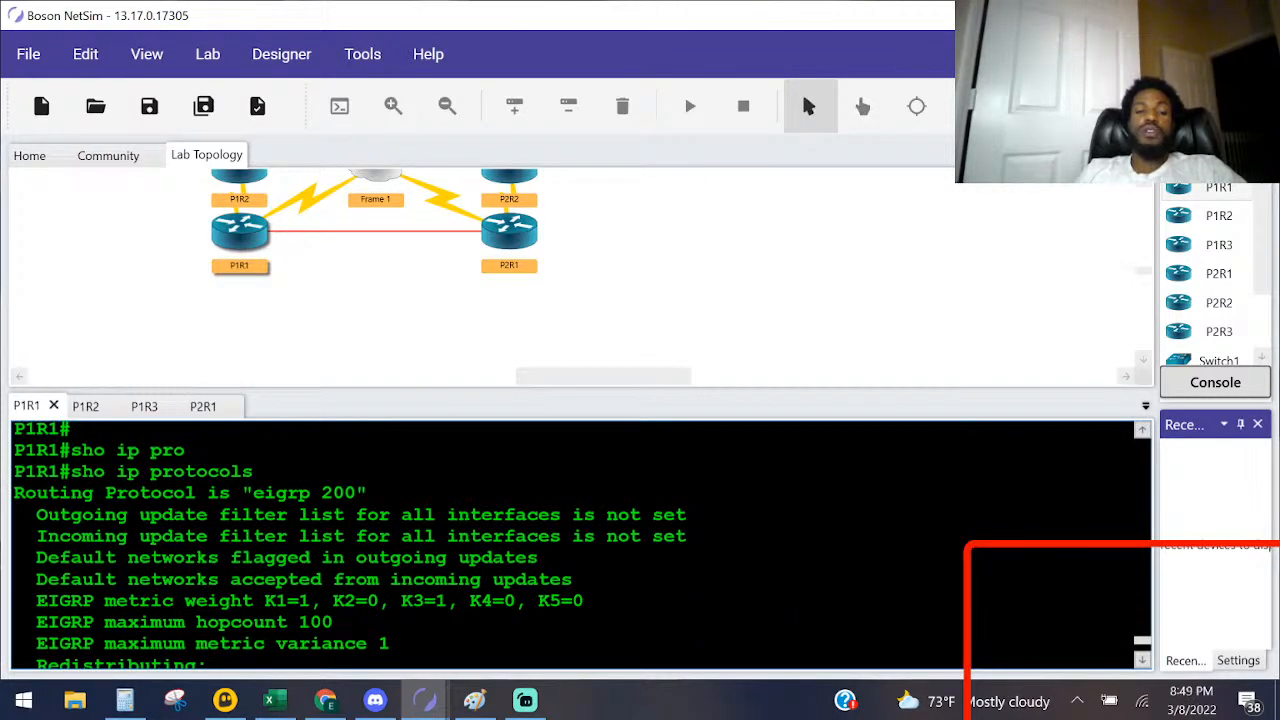
{"action": "scroll", "coordinate": [583, 545], "scroll_direction": "down", "scroll_amount": 5}
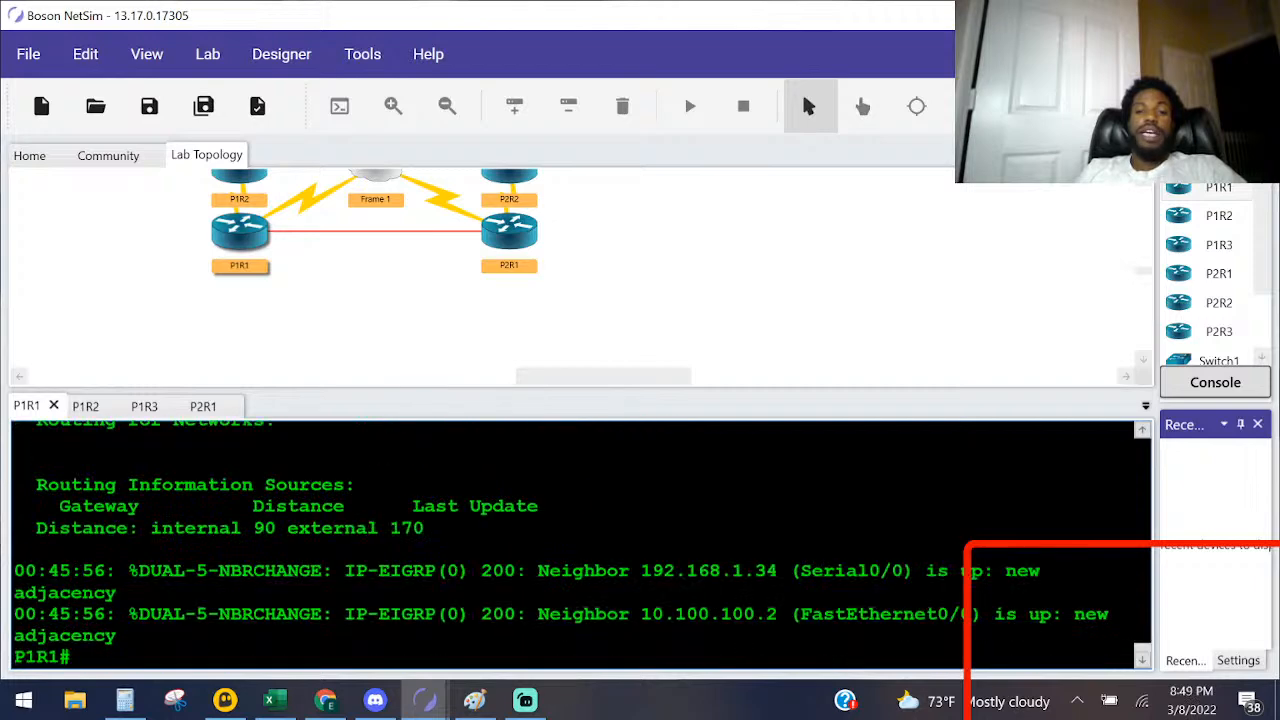
{"action": "left_click_drag", "start_coordinate": [1052, 570], "coordinate": [698, 570]}
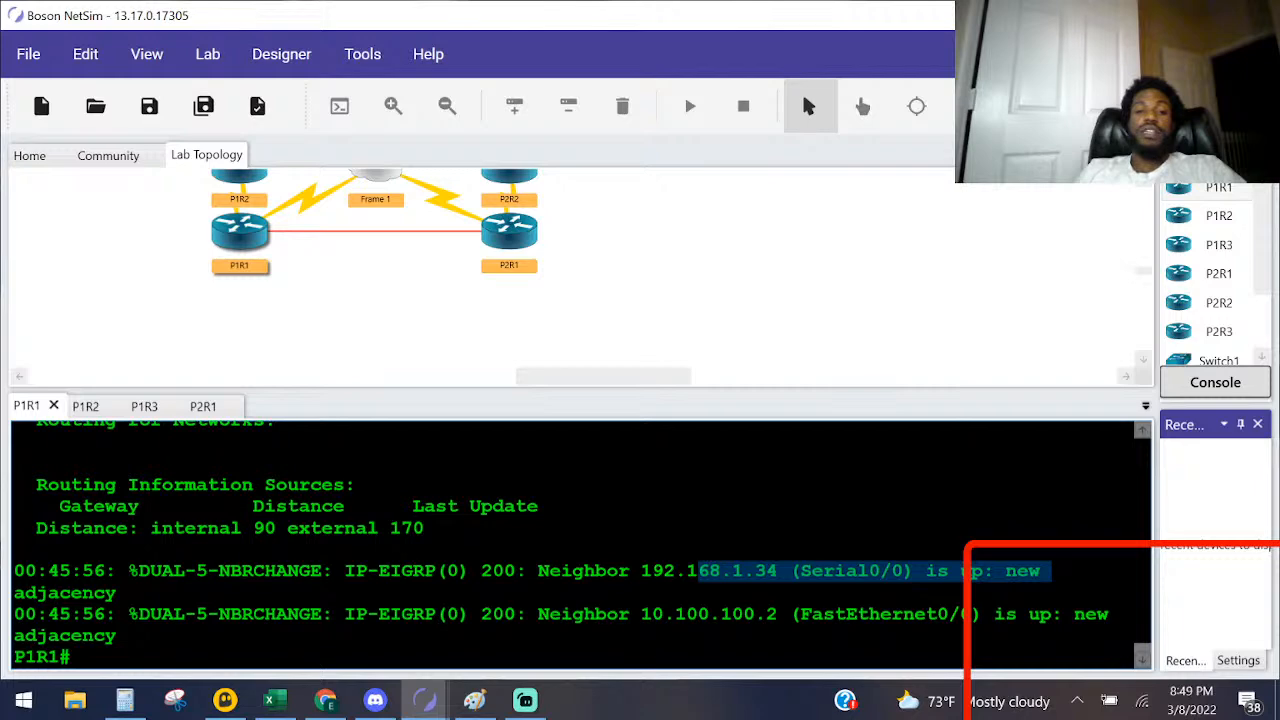
{"action": "left_click_drag", "start_coordinate": [698, 570], "coordinate": [687, 571]}
{"action": "left_click", "coordinate": [682, 593]}
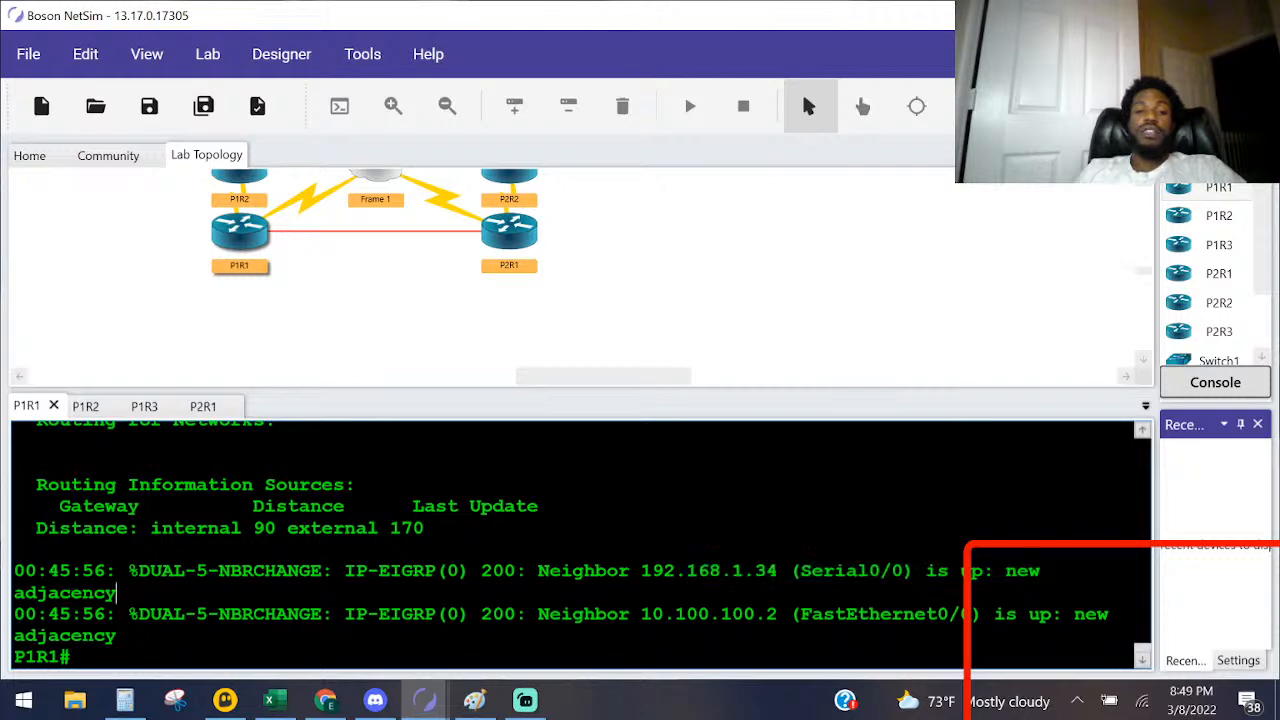
Step: Switch to P2R1's console and display its routing table with sho ip ro
{"action": "double_click", "coordinate": [518, 250]}
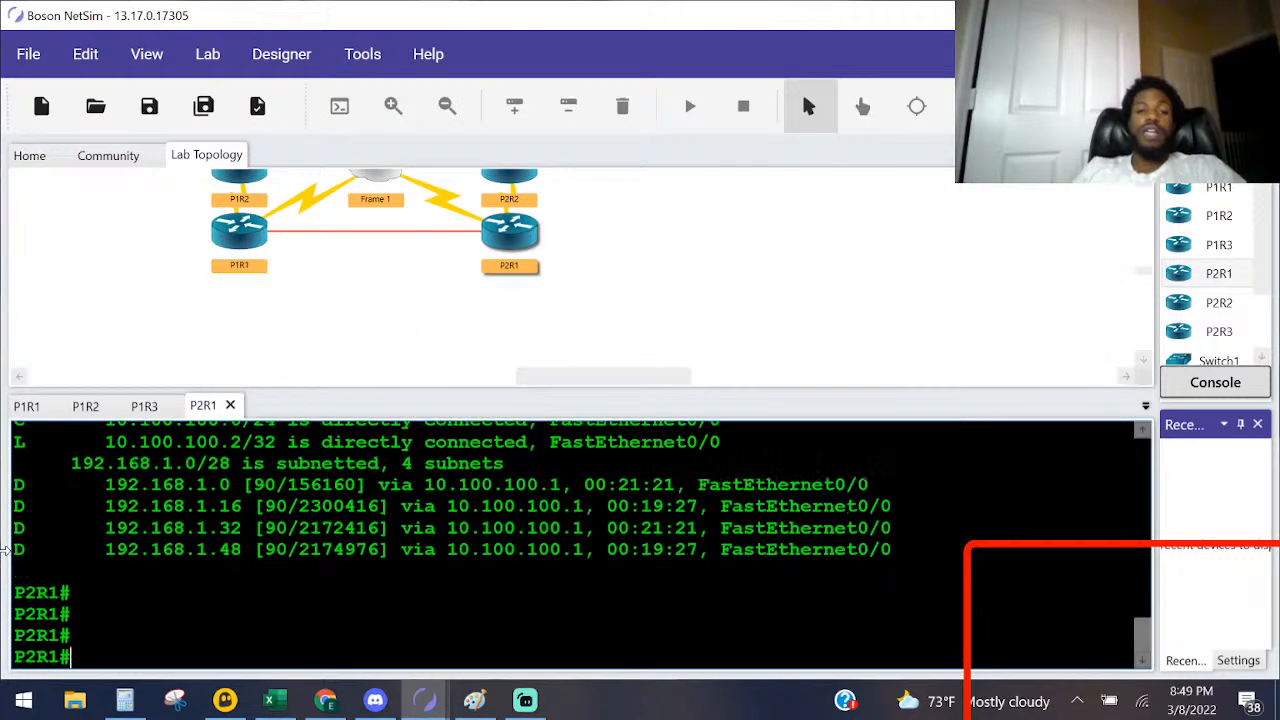
{"action": "key", "text": "Return"}
{"action": "type", "text": "sho ip ro"}
{"action": "key", "text": "Return"}
{"action": "key", "text": "space"}
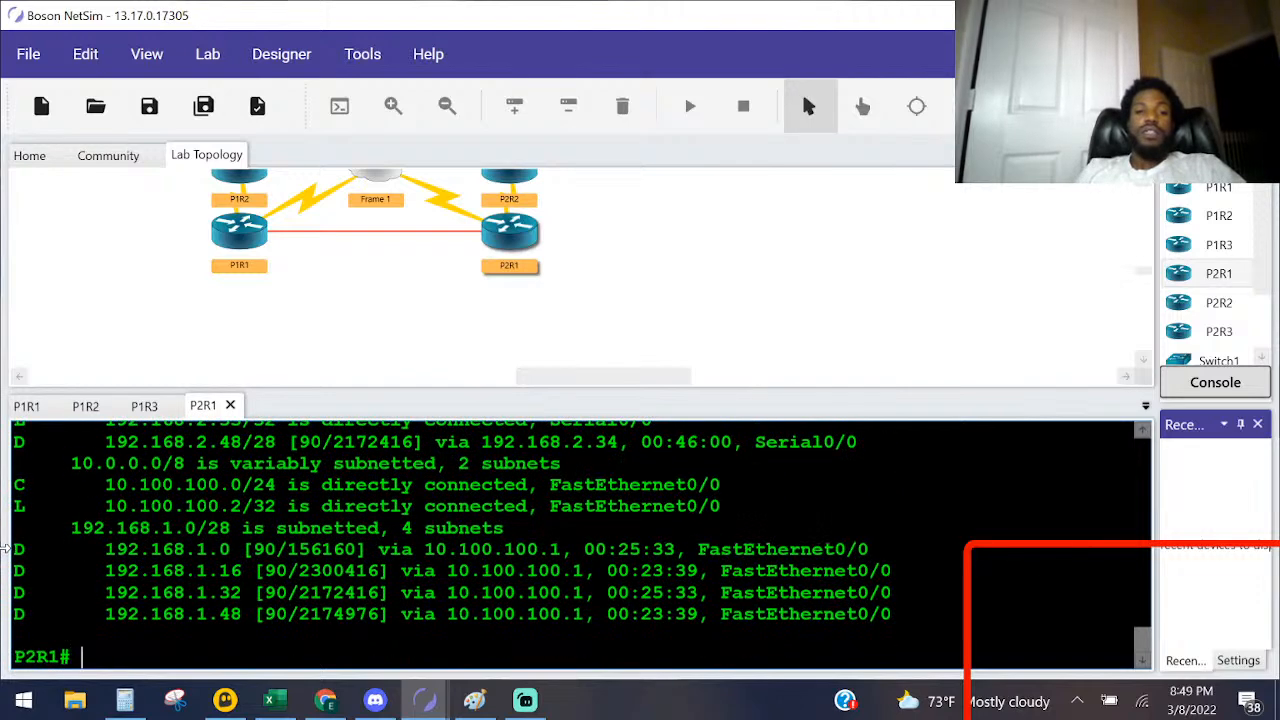
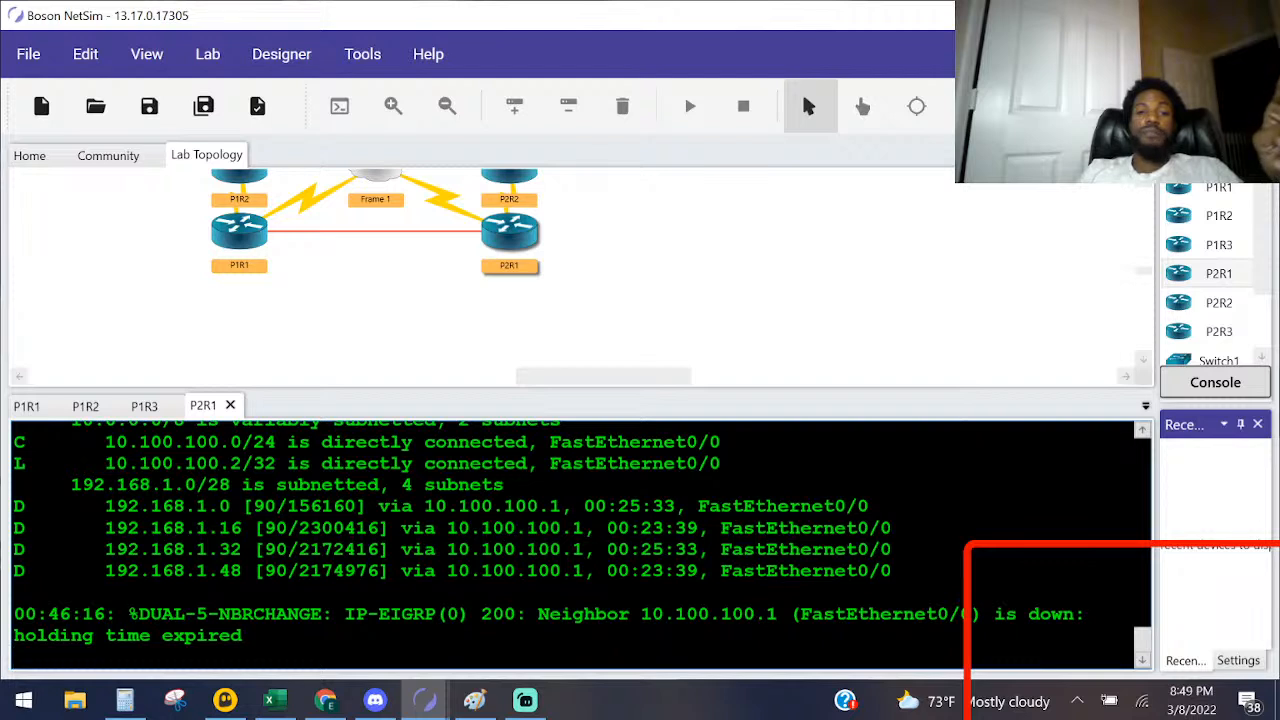
Step: Compare the EIGRP 200 neighbor messages on the P2R1 and P1R1 consoles, ending back on P2R1
{"action": "left_click_drag", "start_coordinate": [527, 614], "coordinate": [459, 614]}
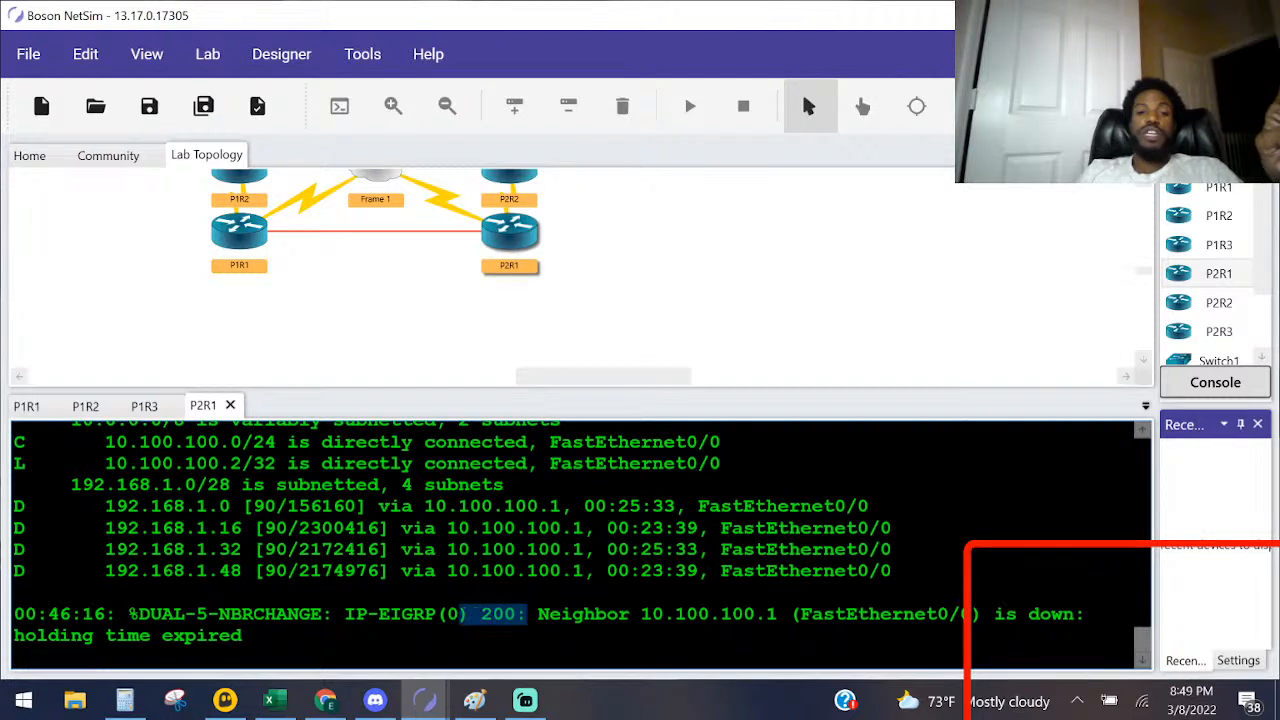
{"action": "double_click", "coordinate": [228, 238]}
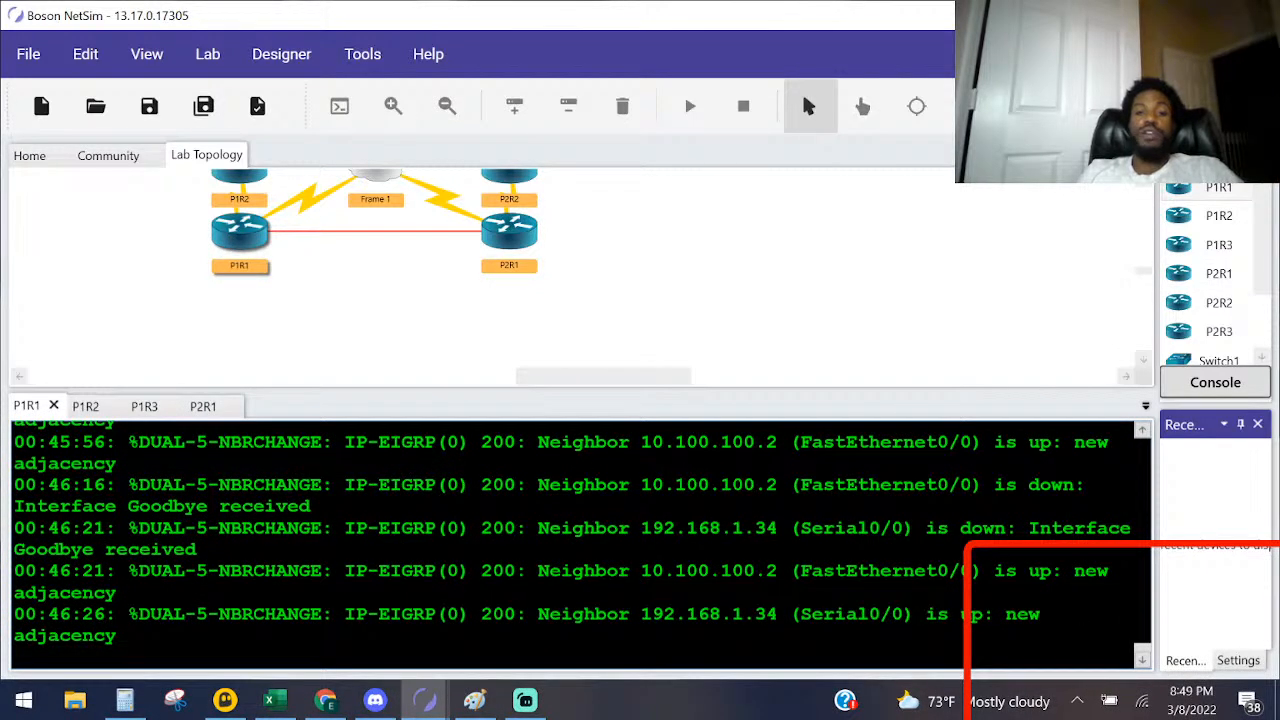
{"action": "double_click", "coordinate": [512, 232]}
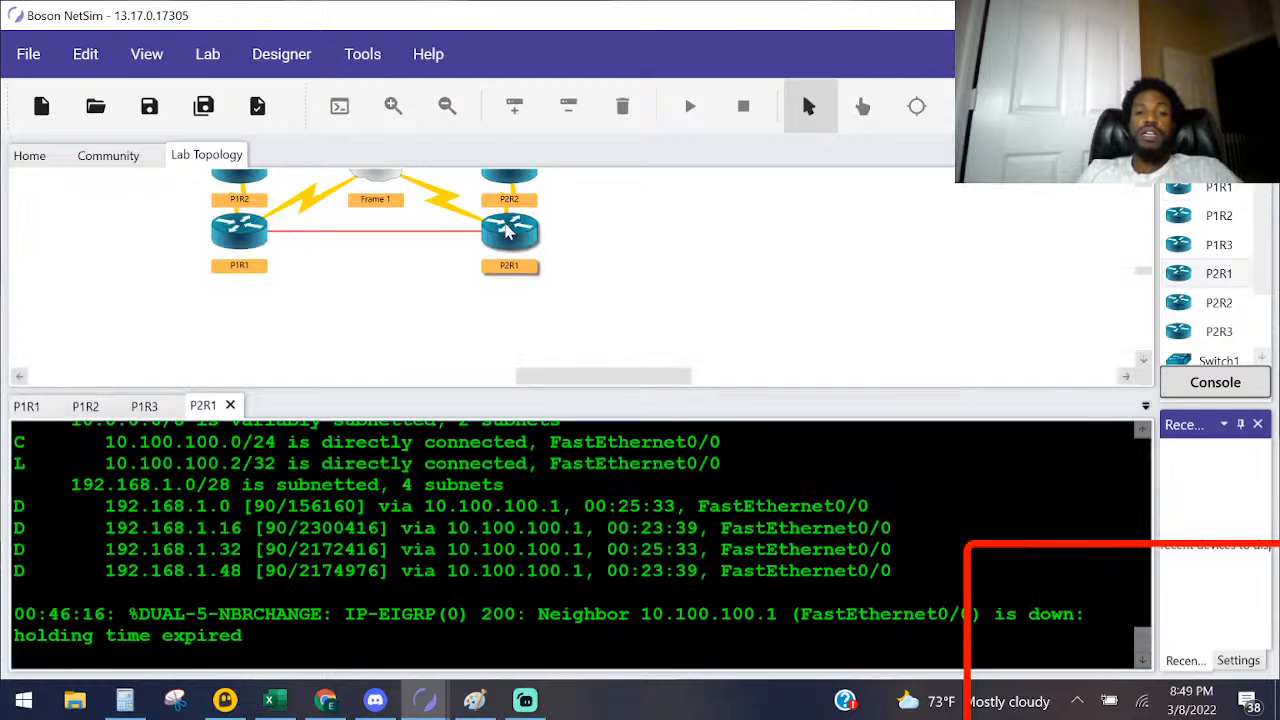
Step: Display P2R1's EIGRP neighbor table with sho ip eigrp neighbors
{"action": "key", "text": "Return"}
{"action": "key", "text": "Return"}
{"action": "key", "text": "Return"}
{"action": "key", "text": "Return"}
{"action": "key", "text": "Return"}
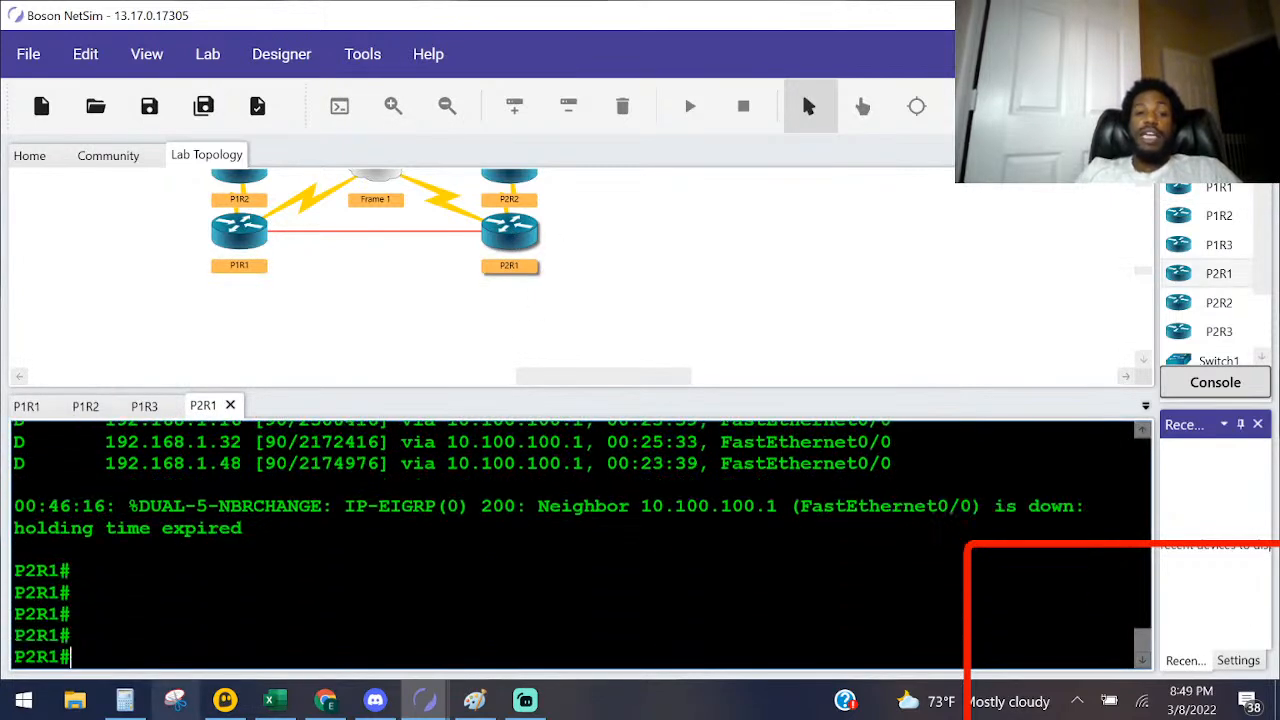
{"action": "key", "text": "Return"}
{"action": "key", "text": "Return"}
{"action": "key", "text": "Return"}
{"action": "key", "text": "Return"}
{"action": "key", "text": "Return"}
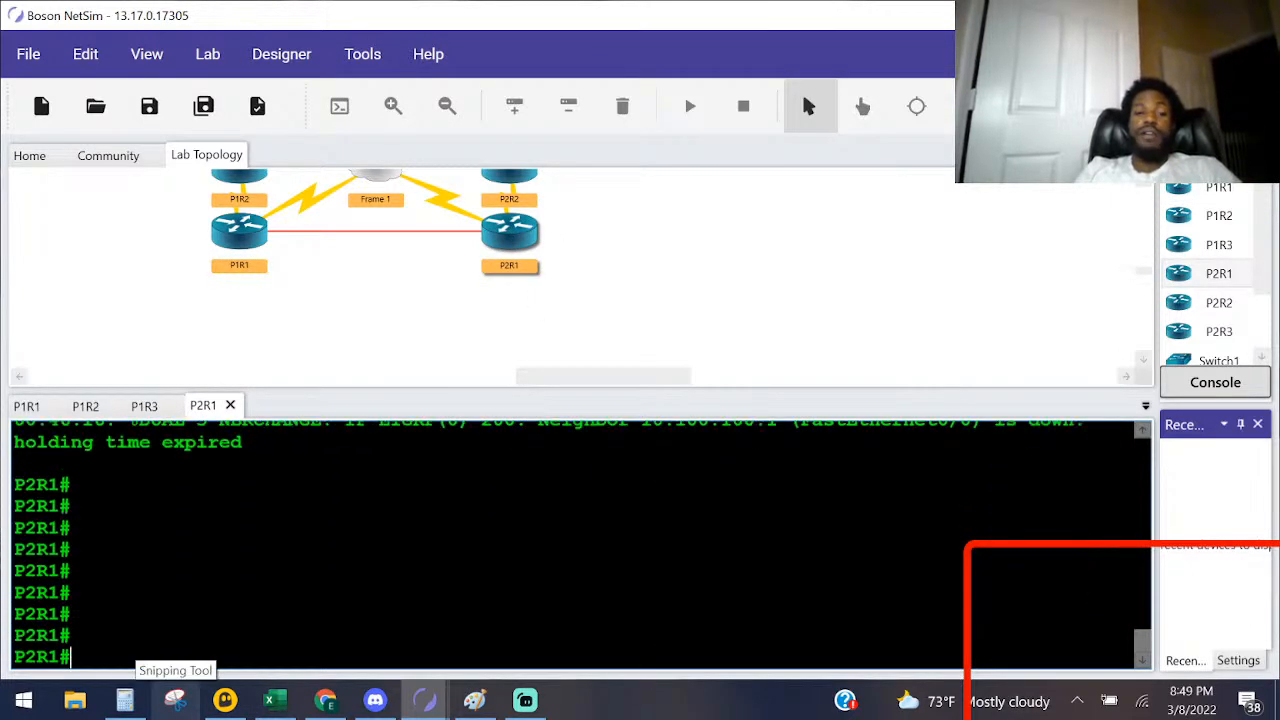
{"action": "type", "text": "sho ip "}
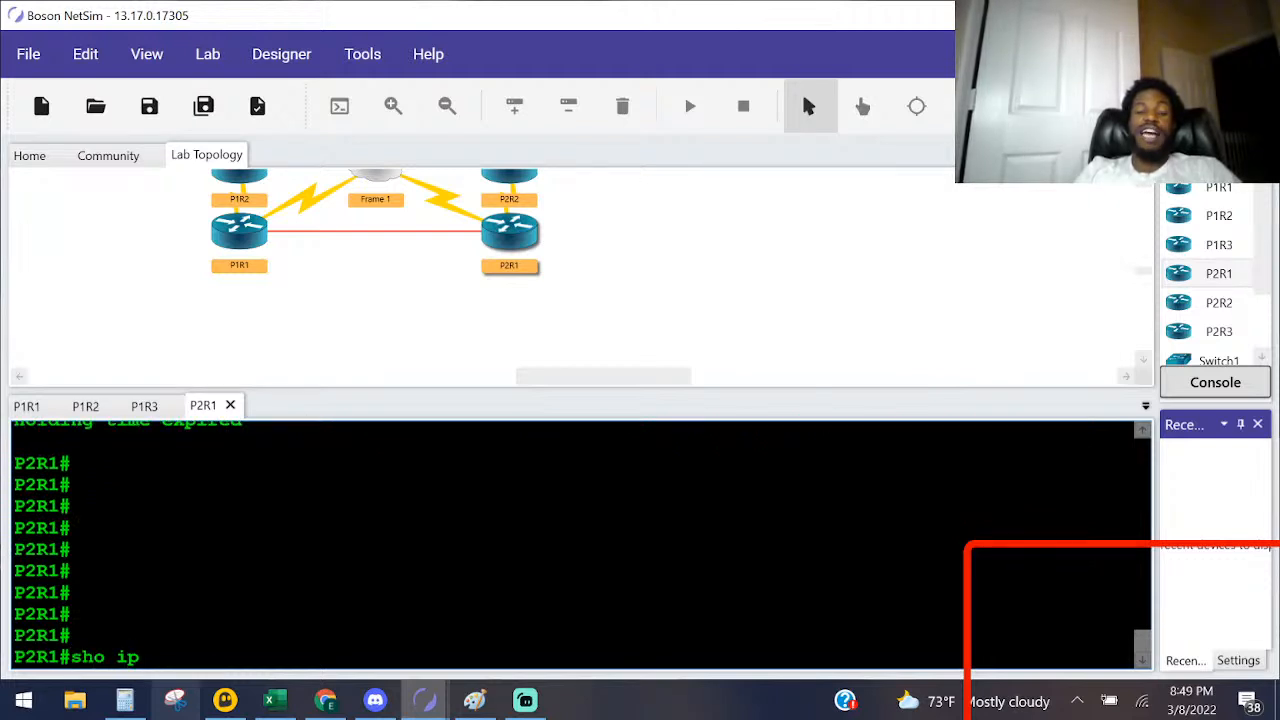
{"action": "type", "text": "ei"}
{"action": "key", "text": "Tab"}
{"action": "type", "text": "ne"}
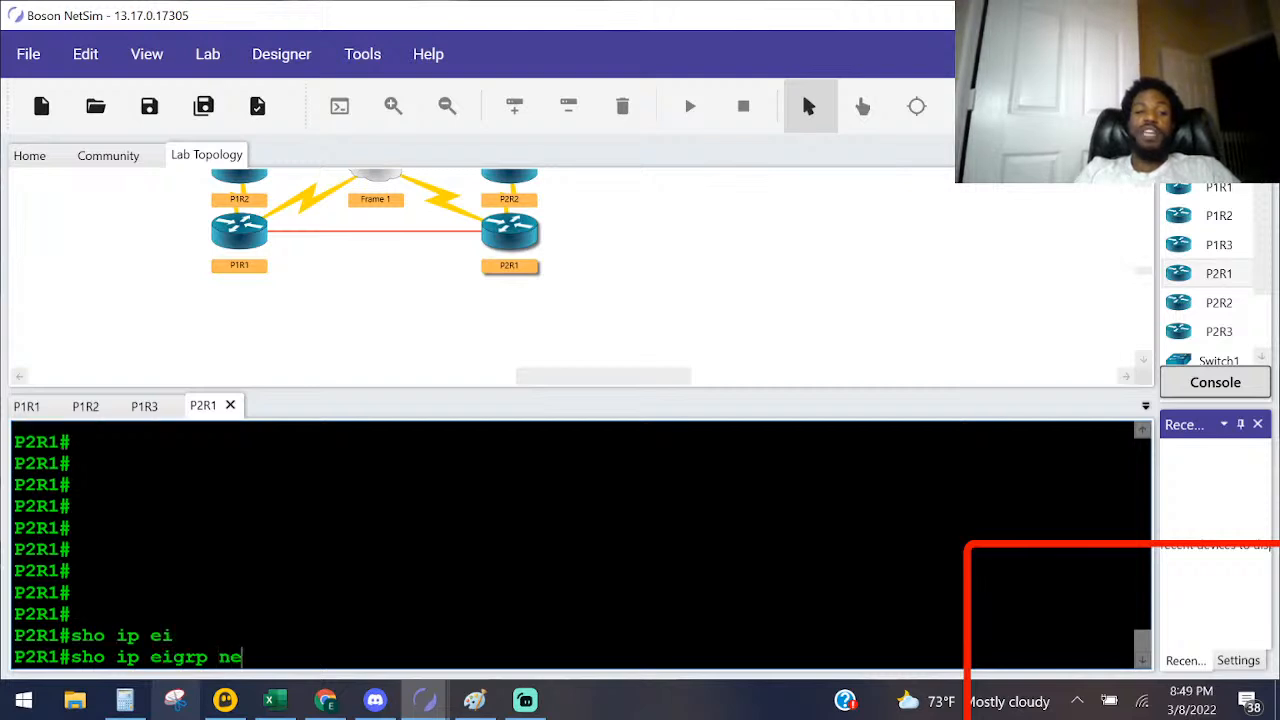
{"action": "key", "text": "Tab"}
{"action": "key", "text": "Return"}
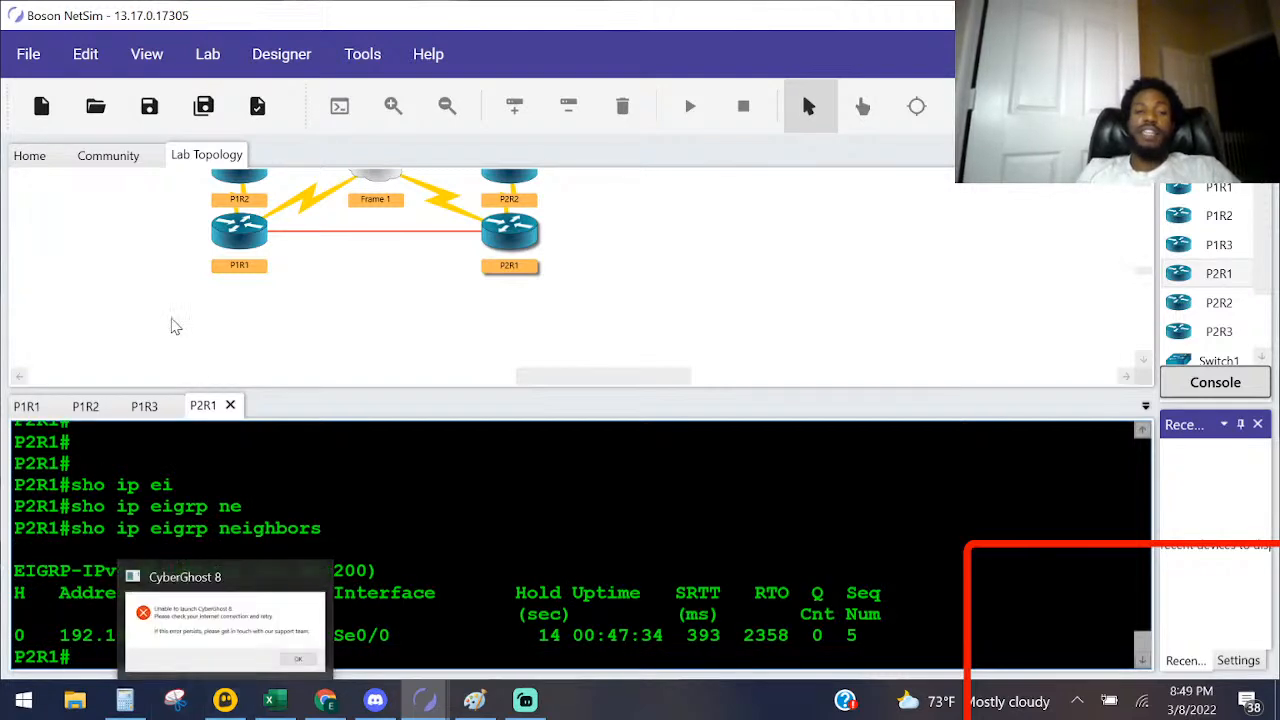
Step: Switch to P1R1's console and query its EIGRP configuration with sho running-config | section eigrp
{"action": "double_click", "coordinate": [225, 255]}
{"action": "key", "text": "Return"}
{"action": "key", "text": "Return"}
{"action": "key", "text": "Return"}
{"action": "key", "text": "Return"}
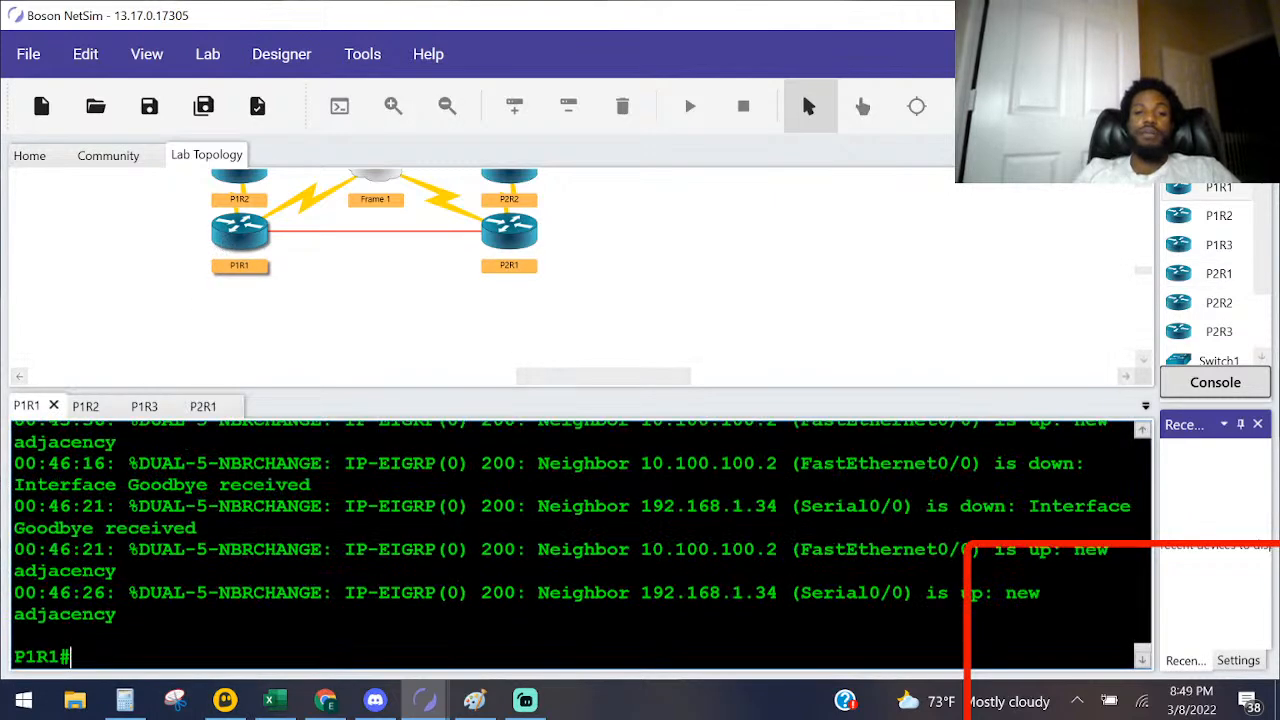
{"action": "type", "text": "sho"}
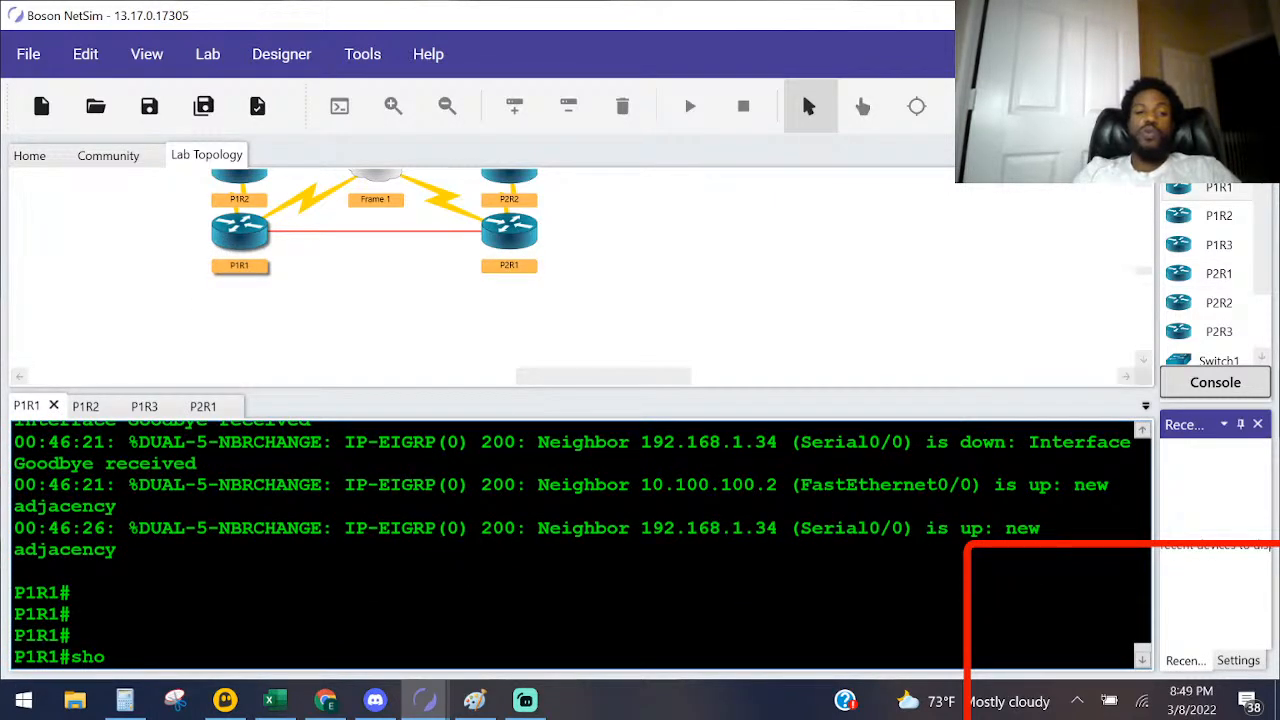
{"action": "type", "text": " ru"}
{"action": "key", "text": "Tab"}
{"action": "type", "text": "| se"}
{"action": "key", "text": "Tab"}
{"action": "type", "text": "eigrp"}
{"action": "key", "text": "Return"}
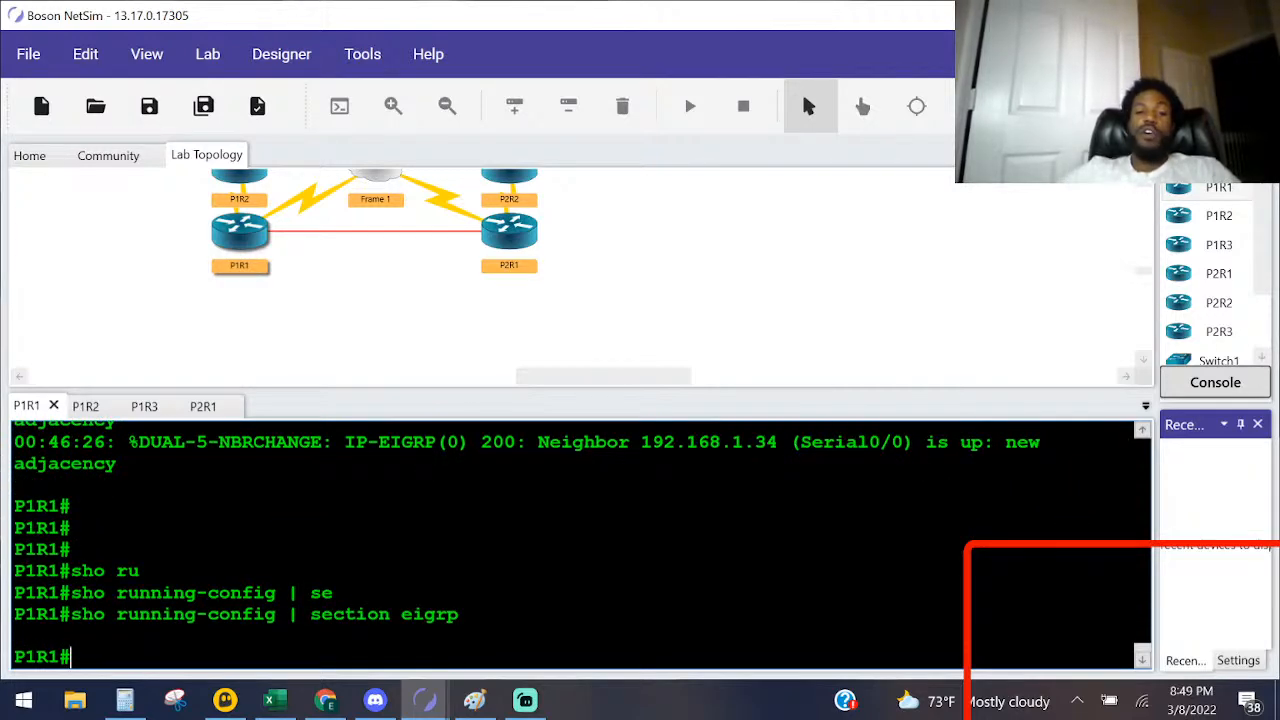
Step: Review P1R1's earlier console output, from the neighbor messages back to the routing protocol listings and EIGRP 100 removal
{"action": "scroll", "coordinate": [580, 545], "scroll_direction": "up", "scroll_amount": 15}
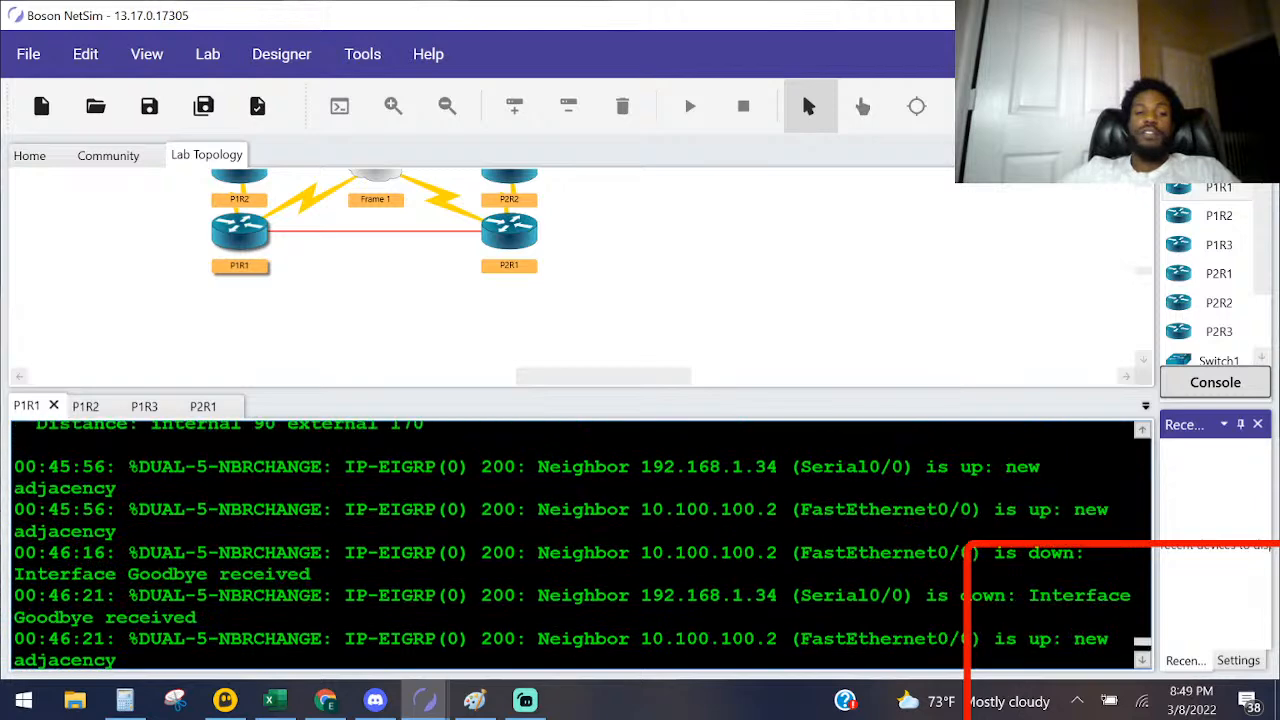
{"action": "scroll", "coordinate": [580, 545], "scroll_direction": "up", "scroll_amount": 3}
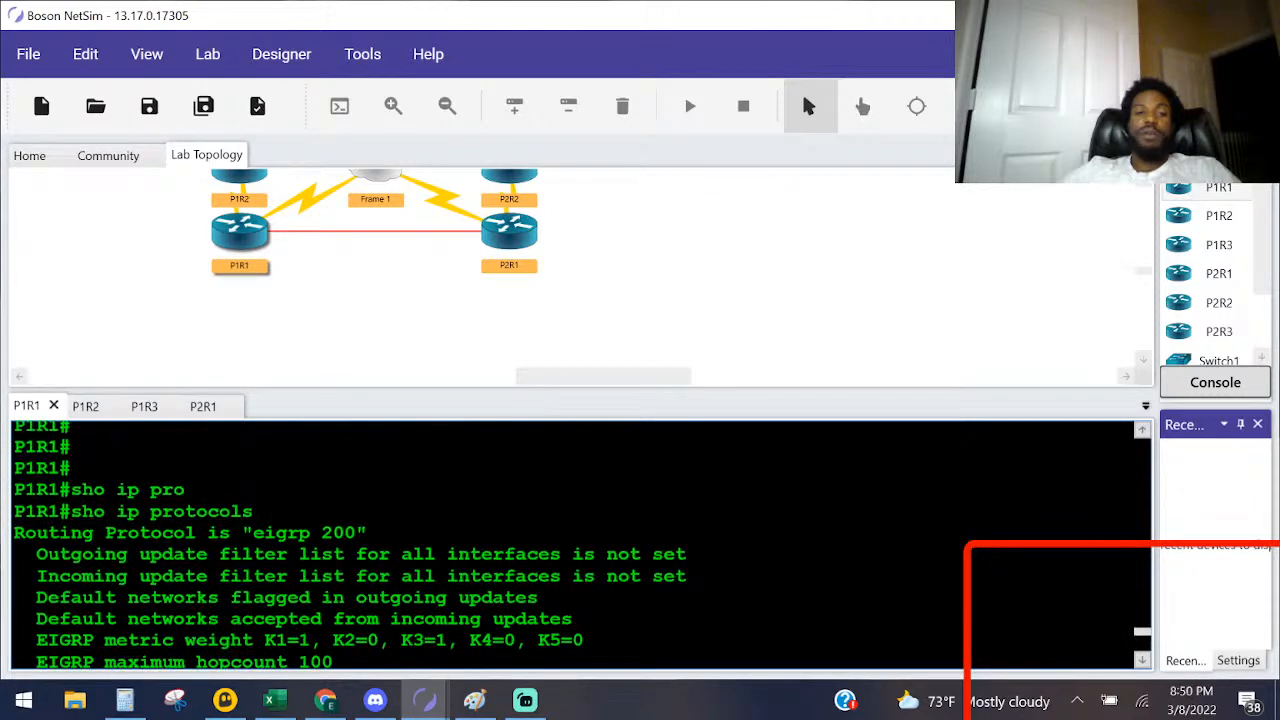
{"action": "scroll", "coordinate": [580, 545], "scroll_direction": "up", "scroll_amount": 5}
{"action": "scroll", "coordinate": [580, 545], "scroll_direction": "up", "scroll_amount": 8}
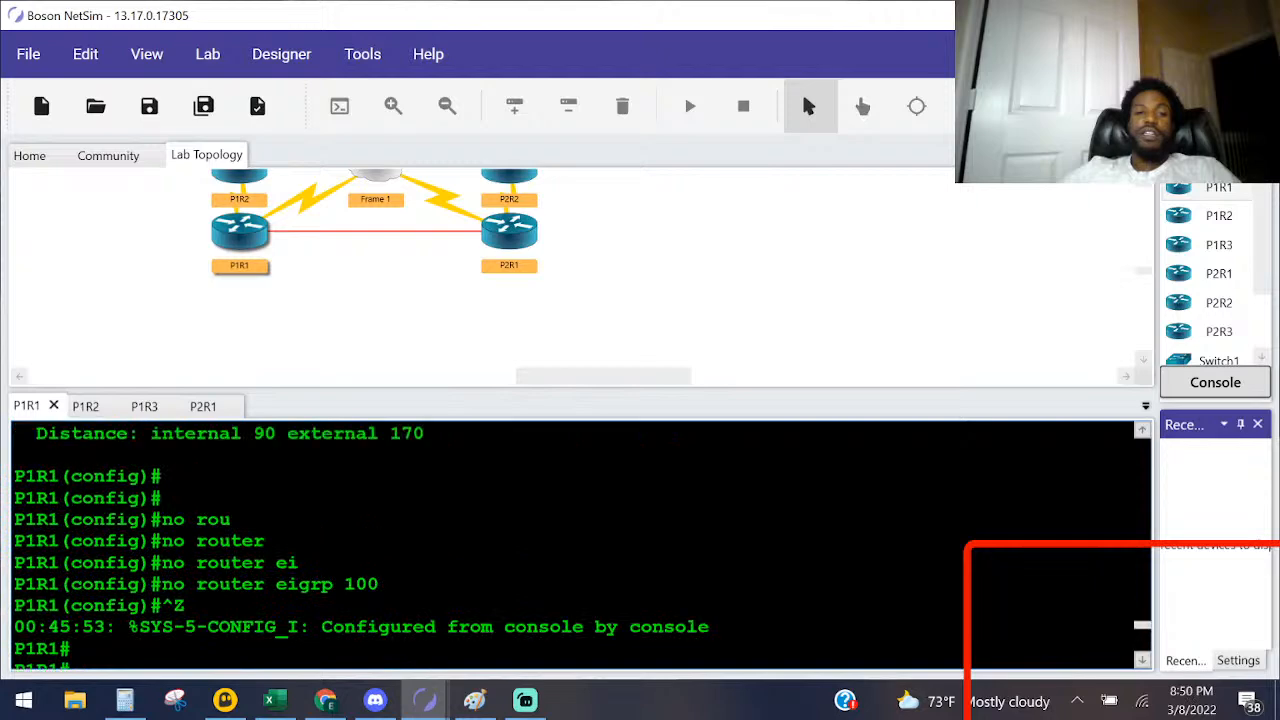
{"action": "scroll", "coordinate": [580, 545], "scroll_direction": "up", "scroll_amount": 5}
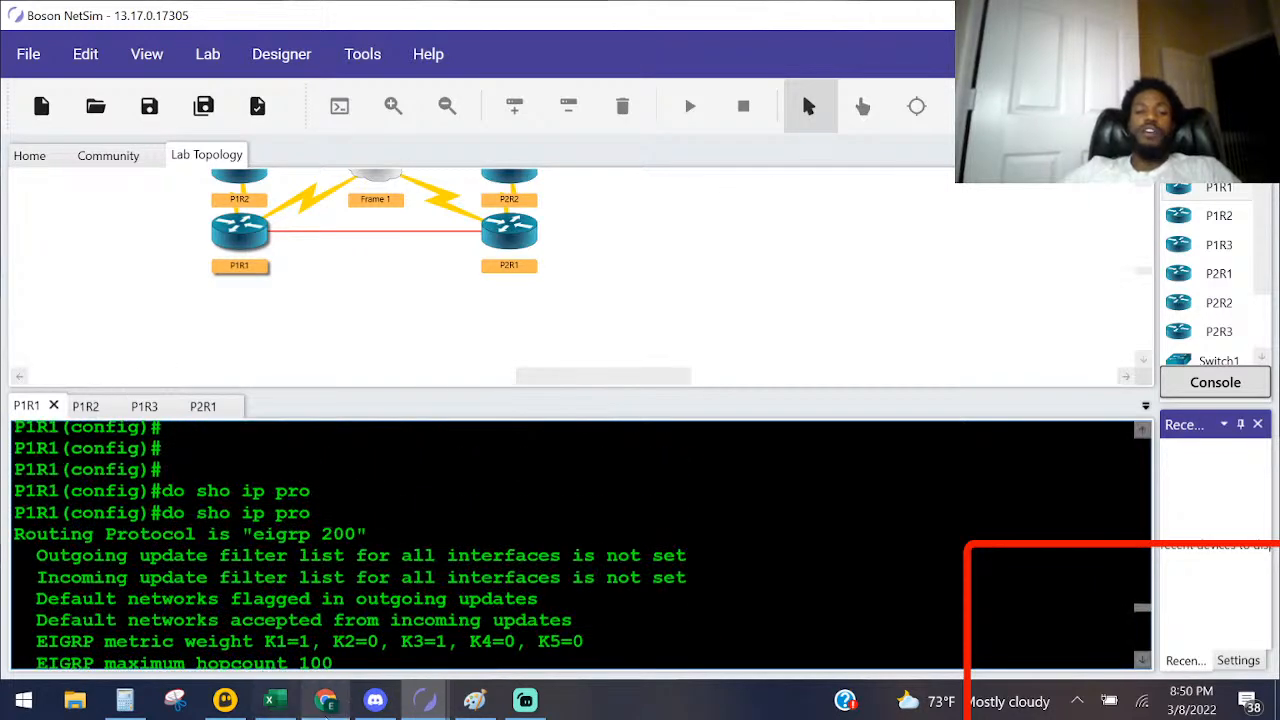
Step: Open the Lab Instructions and check the Task 3 summarization steps and Task 1's EIGRP autonomous system requirement
{"action": "mouse_move", "coordinate": [428, 700]}
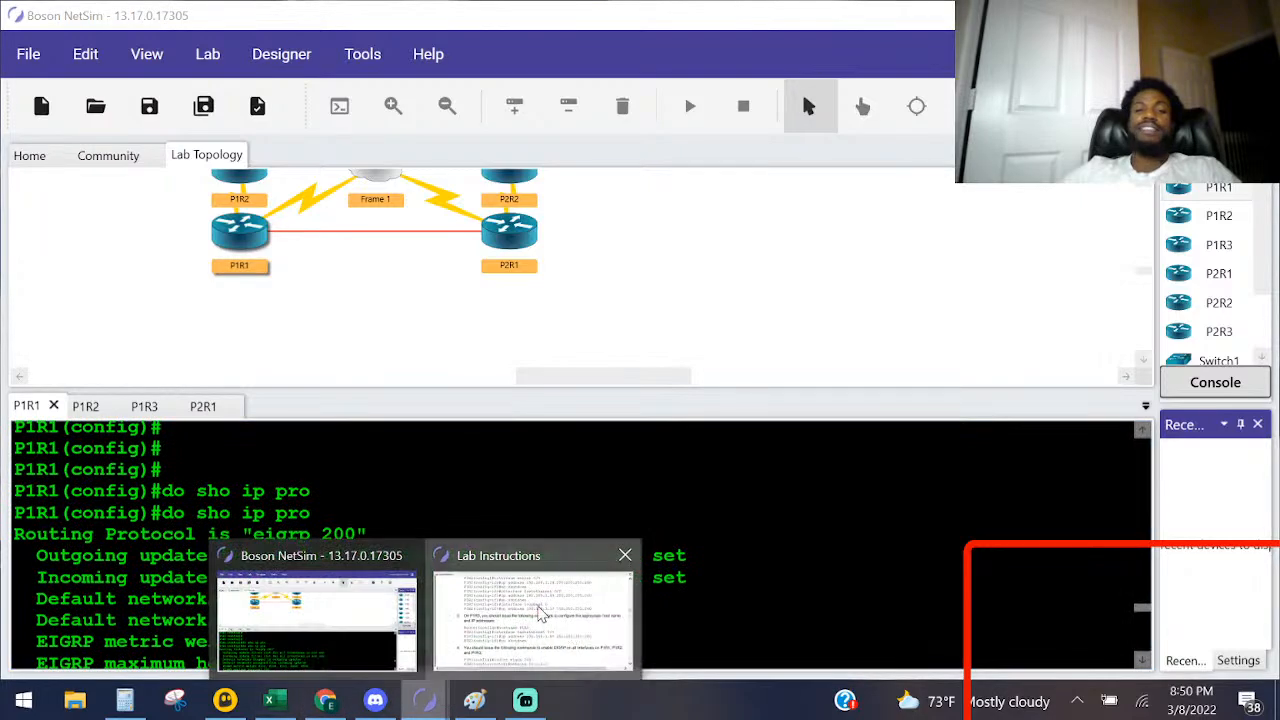
{"action": "left_click", "coordinate": [575, 636]}
{"action": "scroll", "coordinate": [709, 396], "scroll_direction": "up", "scroll_amount": 12}
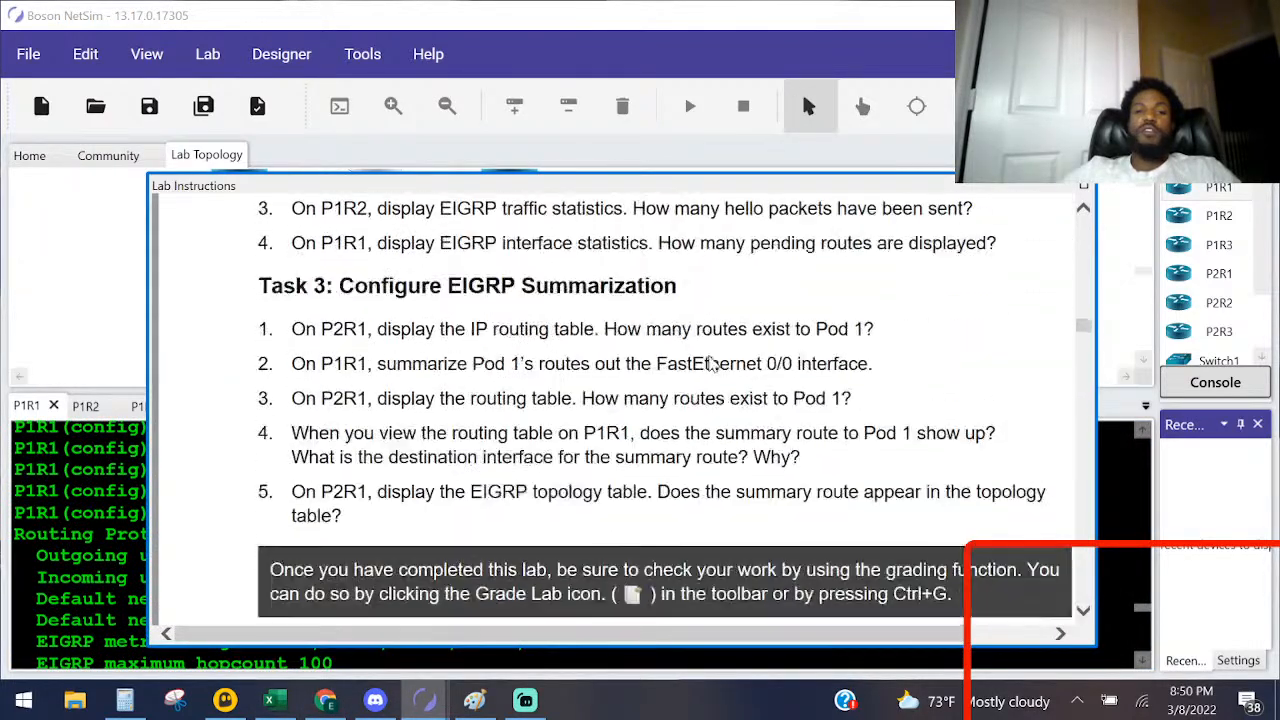
{"action": "scroll", "coordinate": [545, 453], "scroll_direction": "up", "scroll_amount": 10}
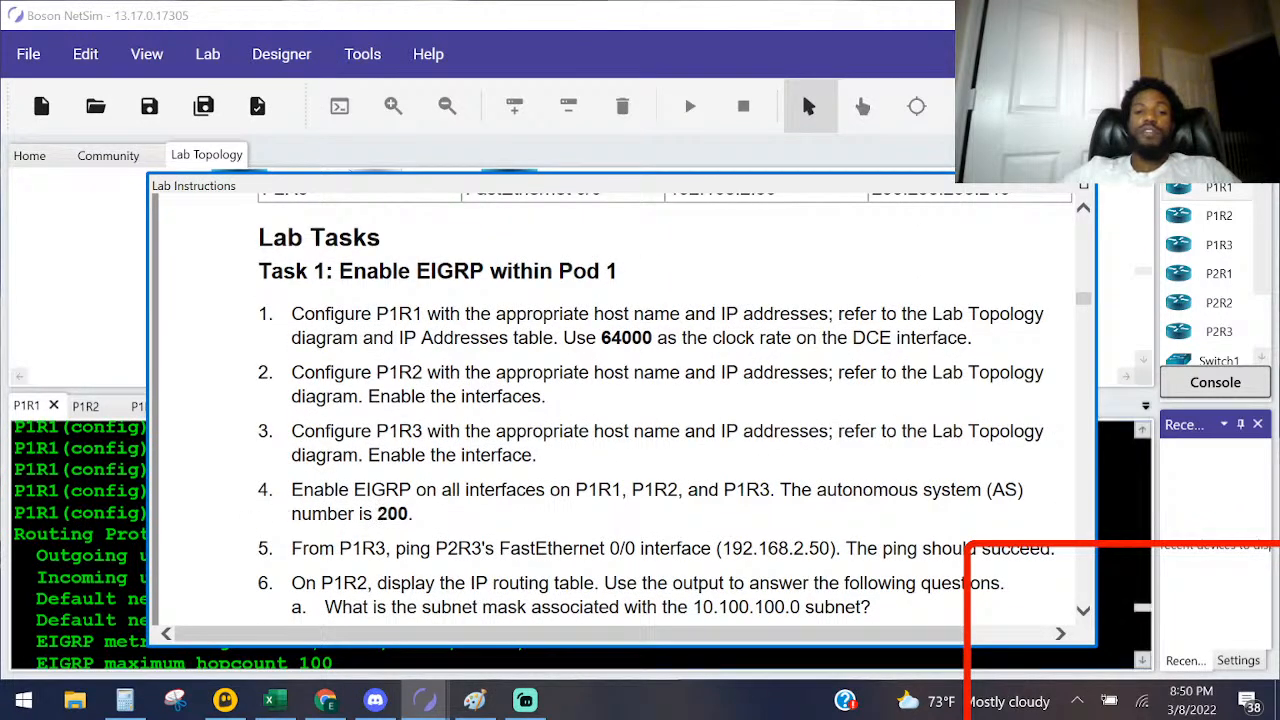
Step: Return to P1R1's console and enter router configuration mode for the EIGRP 200 process
{"action": "left_click", "coordinate": [116, 534]}
{"action": "scroll", "coordinate": [116, 534], "scroll_direction": "down", "scroll_amount": 10}
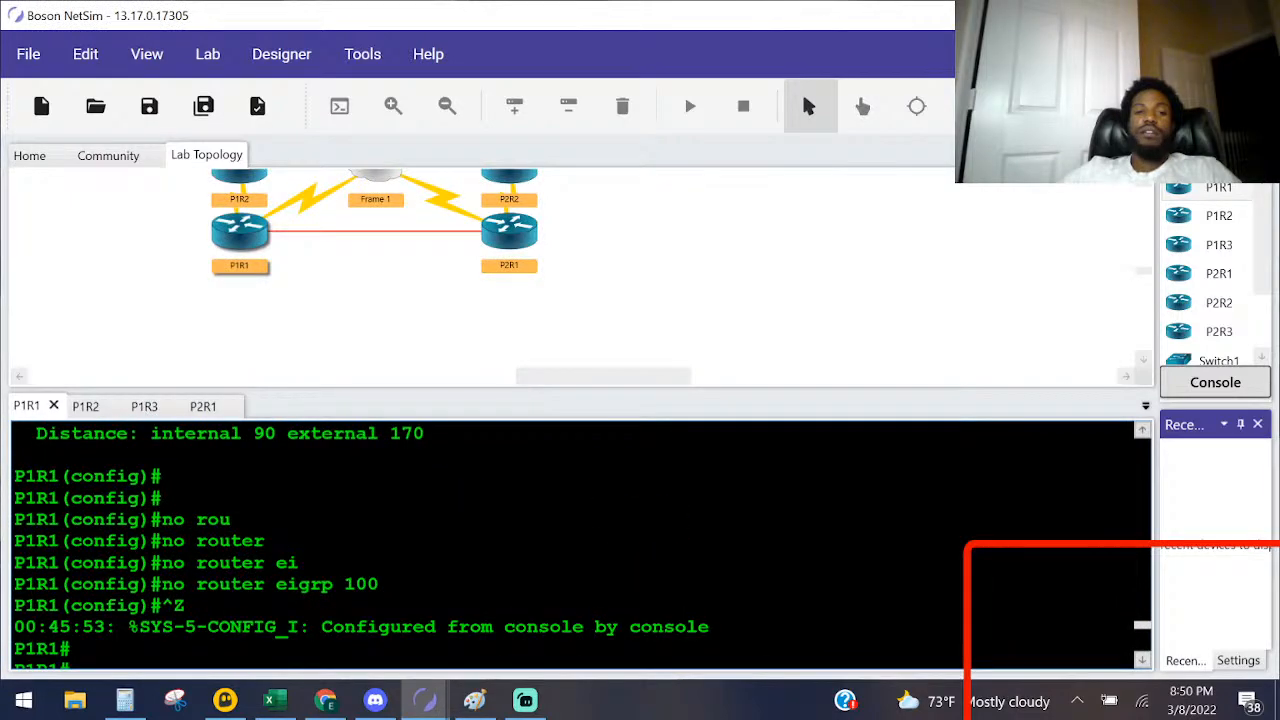
{"action": "scroll", "coordinate": [583, 545], "scroll_direction": "down", "scroll_amount": 15}
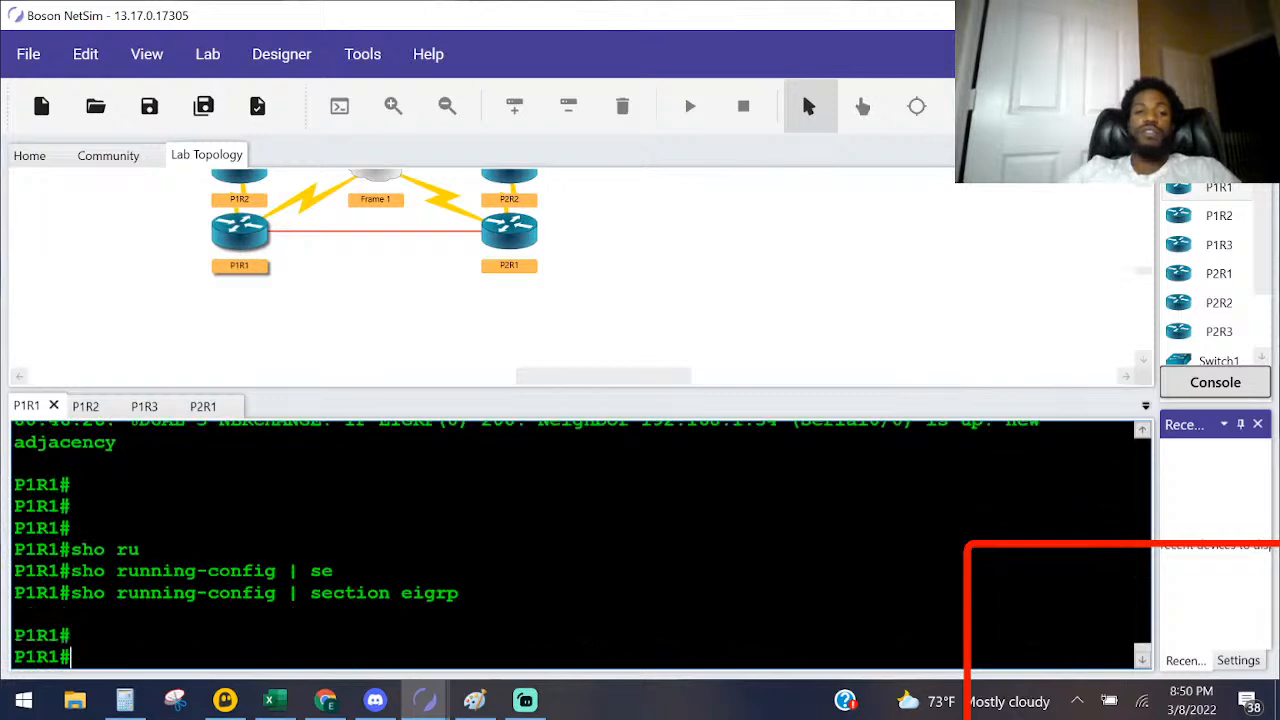
{"action": "key", "text": "Return"}
{"action": "key", "text": "Return"}
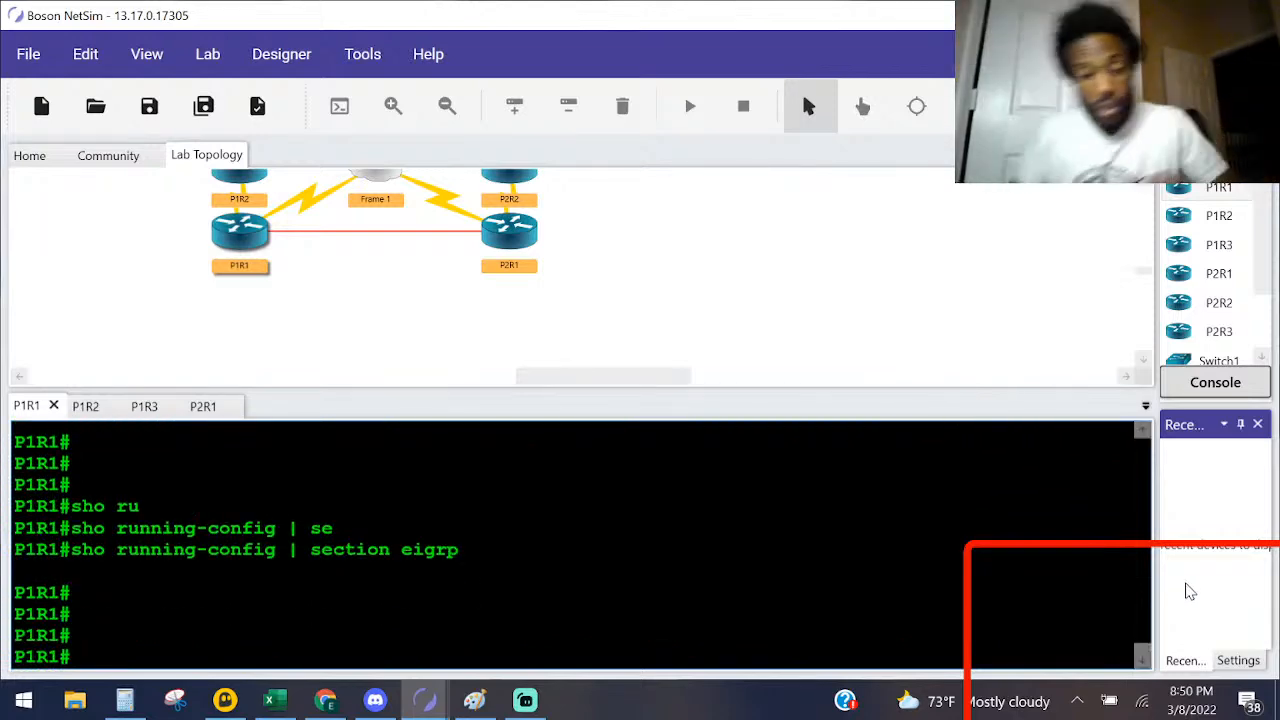
{"action": "type", "text": "conf"}
{"action": "key", "text": "Tab"}
{"action": "type", "text": "t"}
{"action": "key", "text": "Tab"}
{"action": "key", "text": "Return"}
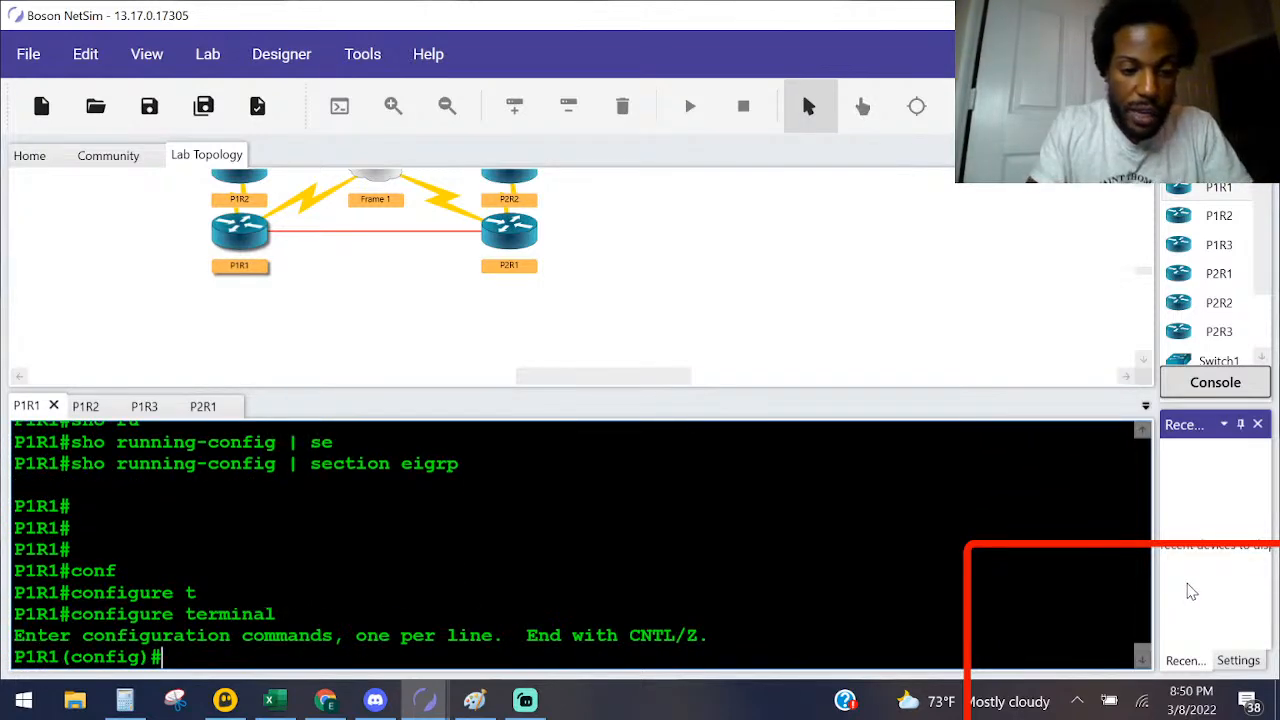
{"action": "type", "text": "route"}
{"action": "key", "text": "Tab"}
{"action": "type", "text": "r e"}
{"action": "key", "text": "Tab"}
{"action": "type", "text": "igrp 1"}
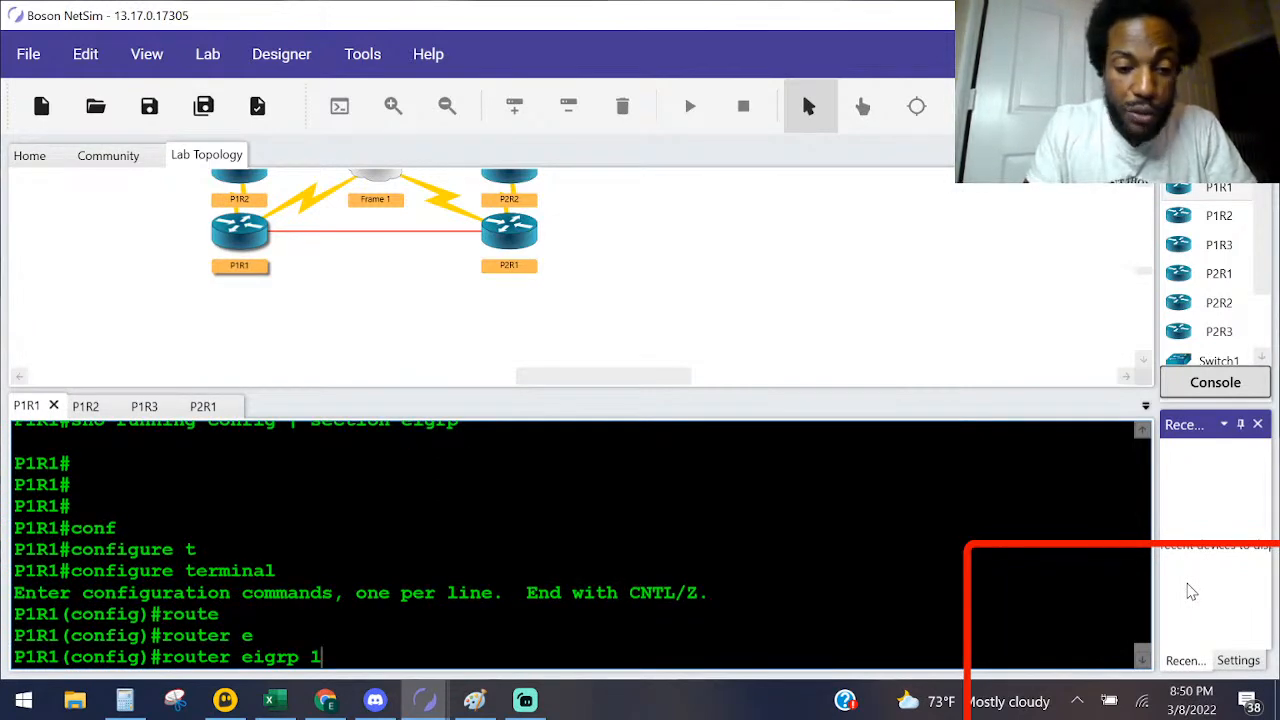
{"action": "type", "text": "200"}
{"action": "key", "text": "Return"}
Step: Advertise networks 192.168.1.0 and 10.0.0.0 in P1R1's EIGRP 200 process, and return to privileged EXEC mode
{"action": "type", "text": "net"}
{"action": "key", "text": "Tab"}
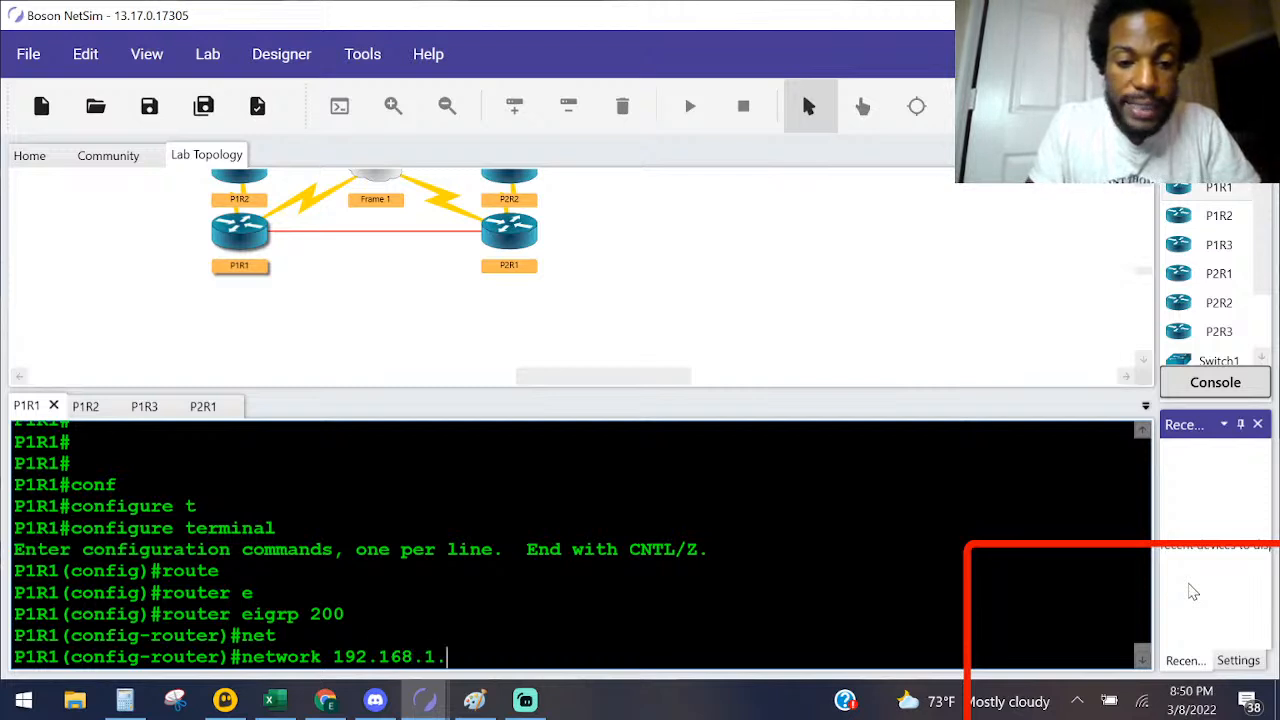
{"action": "type", "text": "192.168.1.0"}
{"action": "key", "text": "Return"}
{"action": "type", "text": "ne"}
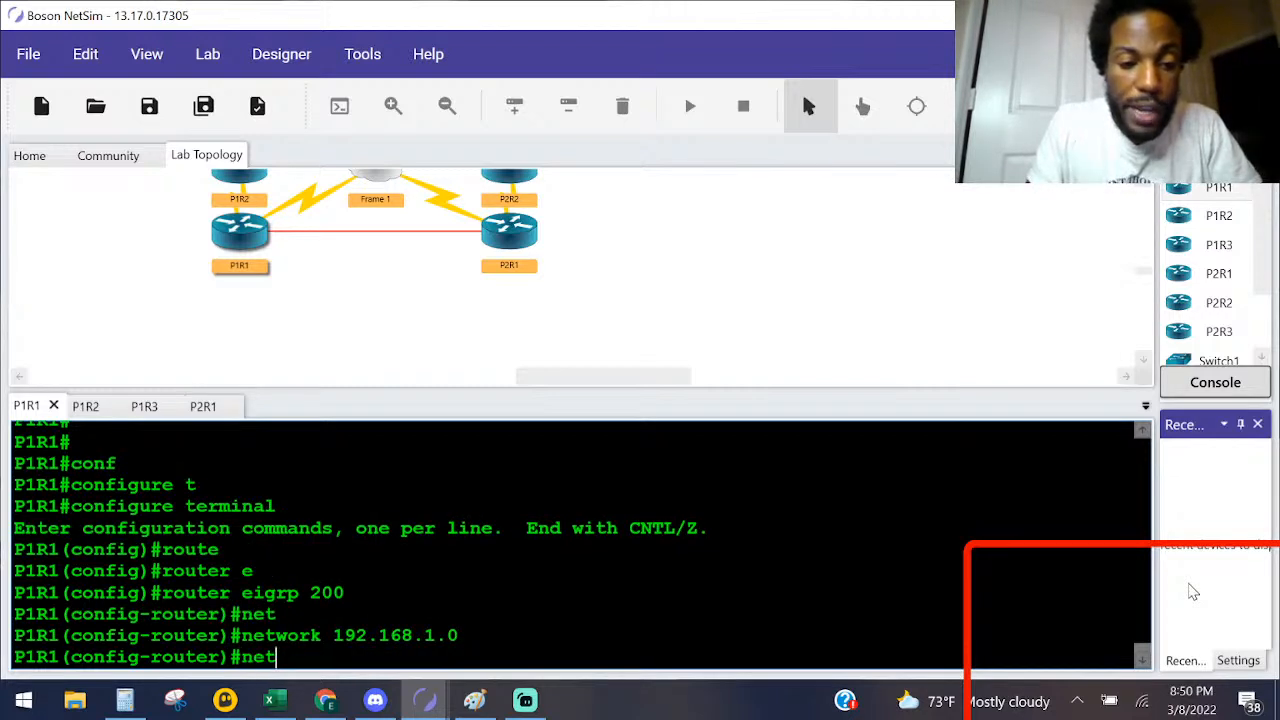
{"action": "type", "text": "t"}
{"action": "key", "text": "Tab"}
{"action": "type", "text": "10.0.0.0"}
{"action": "key", "text": "Return"}
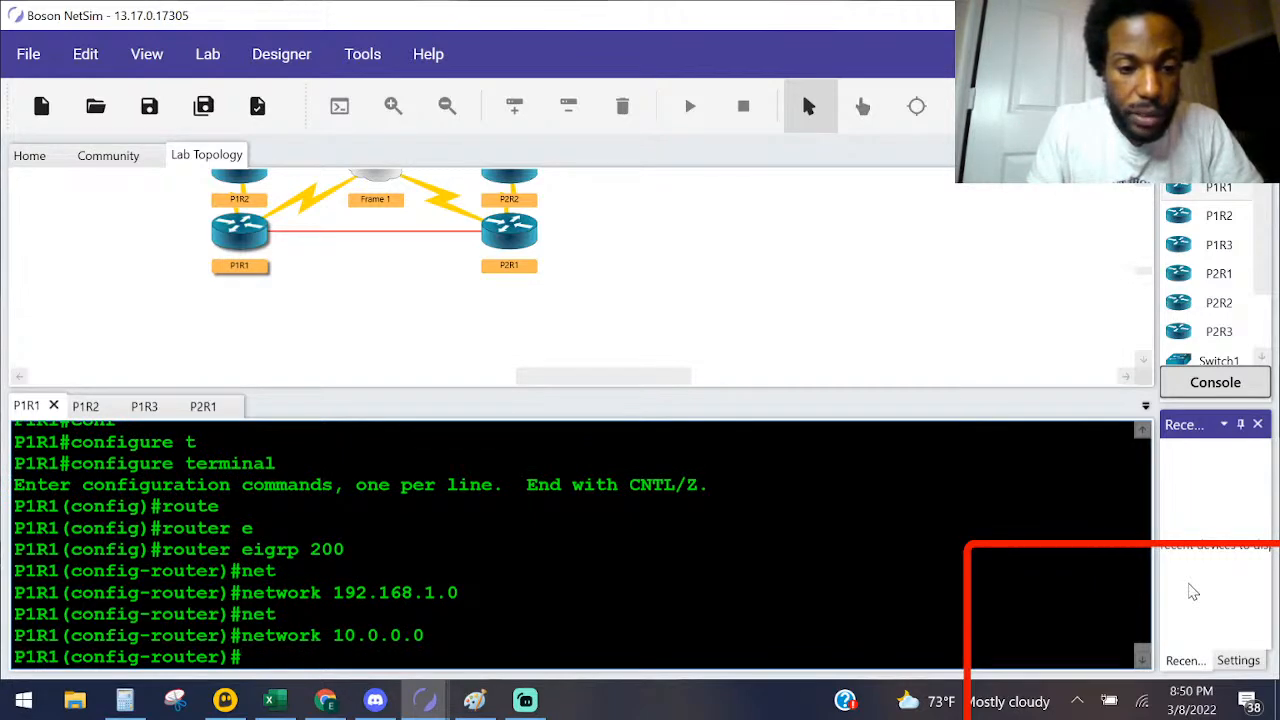
{"action": "key", "text": "ctrl+z"}
Step: Display P1R1's EIGRP neighbor table with sho ip eigrp neighbors
{"action": "key", "text": "Return"}
{"action": "key", "text": "Return"}
{"action": "type", "text": "sho ip "}
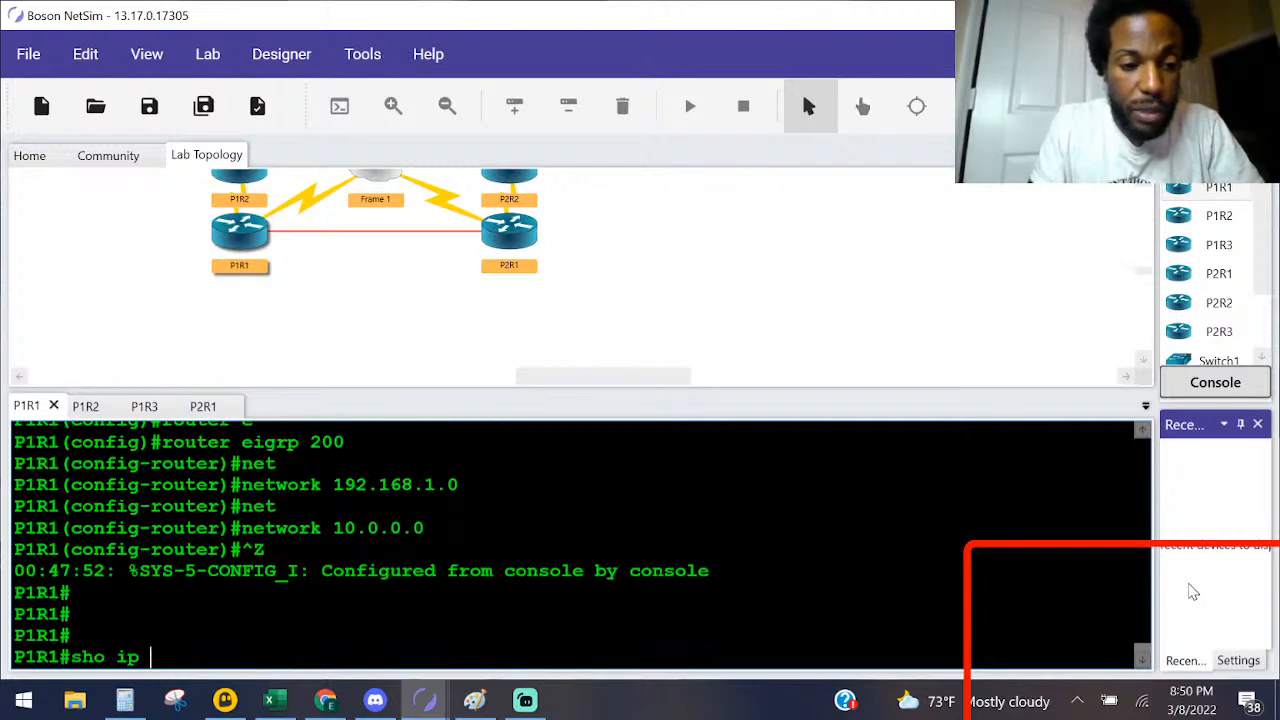
{"action": "type", "text": "ei"}
{"action": "key", "text": "Tab"}
{"action": "type", "text": "ne"}
{"action": "key", "text": "Tab"}
{"action": "key", "text": "Return"}
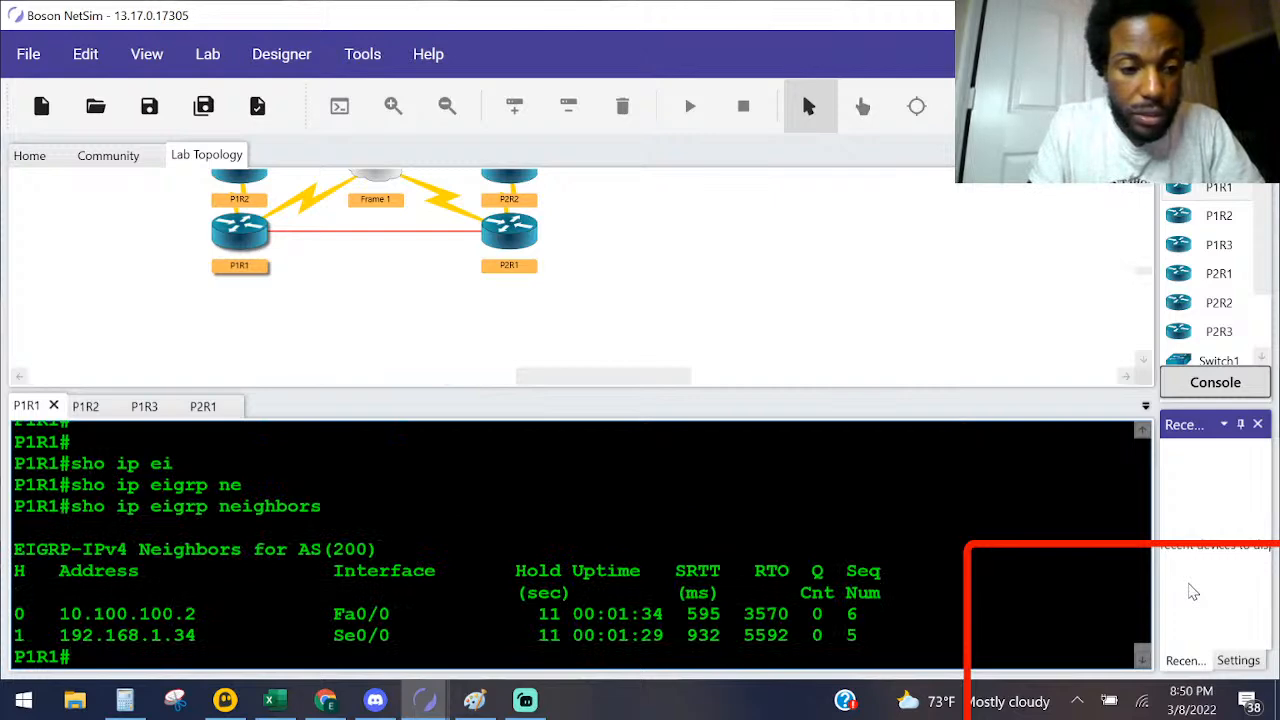
Step: Display P1R1's full running configuration with sho running-config and examine the Loopback0, Serial and FastEthernet0/0 interface settings
{"action": "key", "text": "Return"}
{"action": "key", "text": "Return"}
{"action": "key", "text": "Return"}
{"action": "key", "text": "Return"}
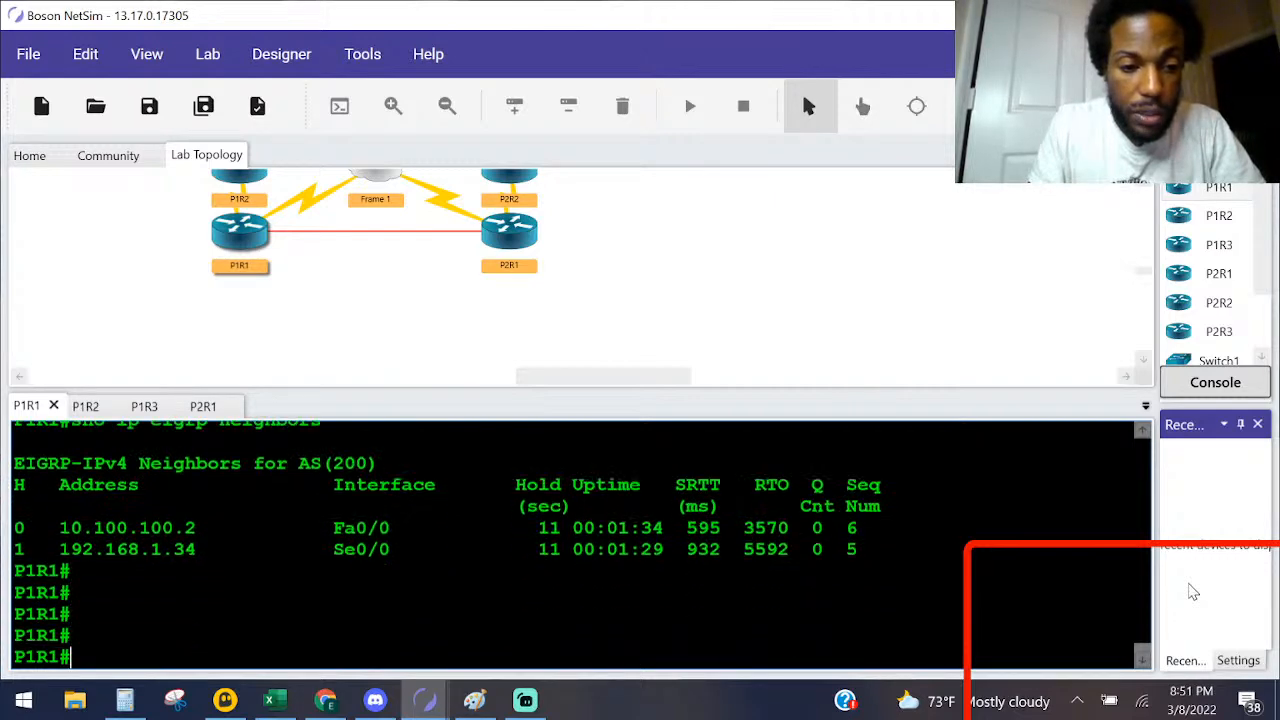
{"action": "type", "text": "sho ru"}
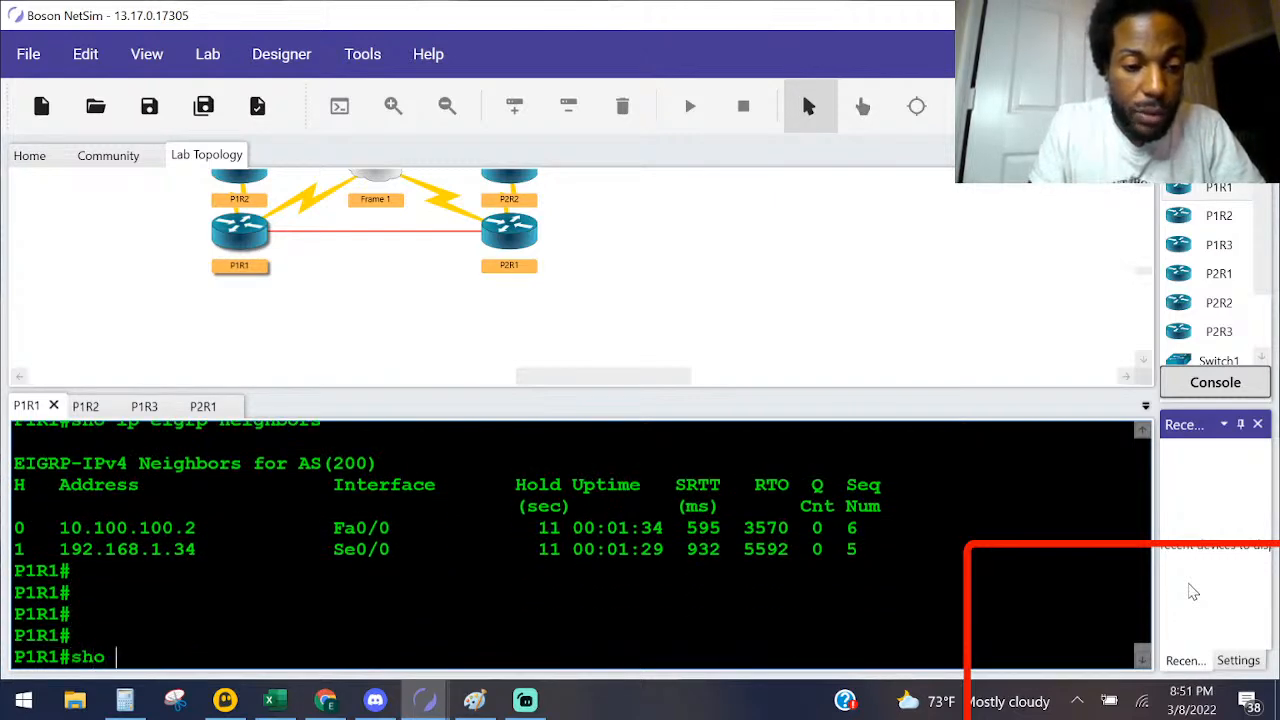
{"action": "key", "text": "Tab"}
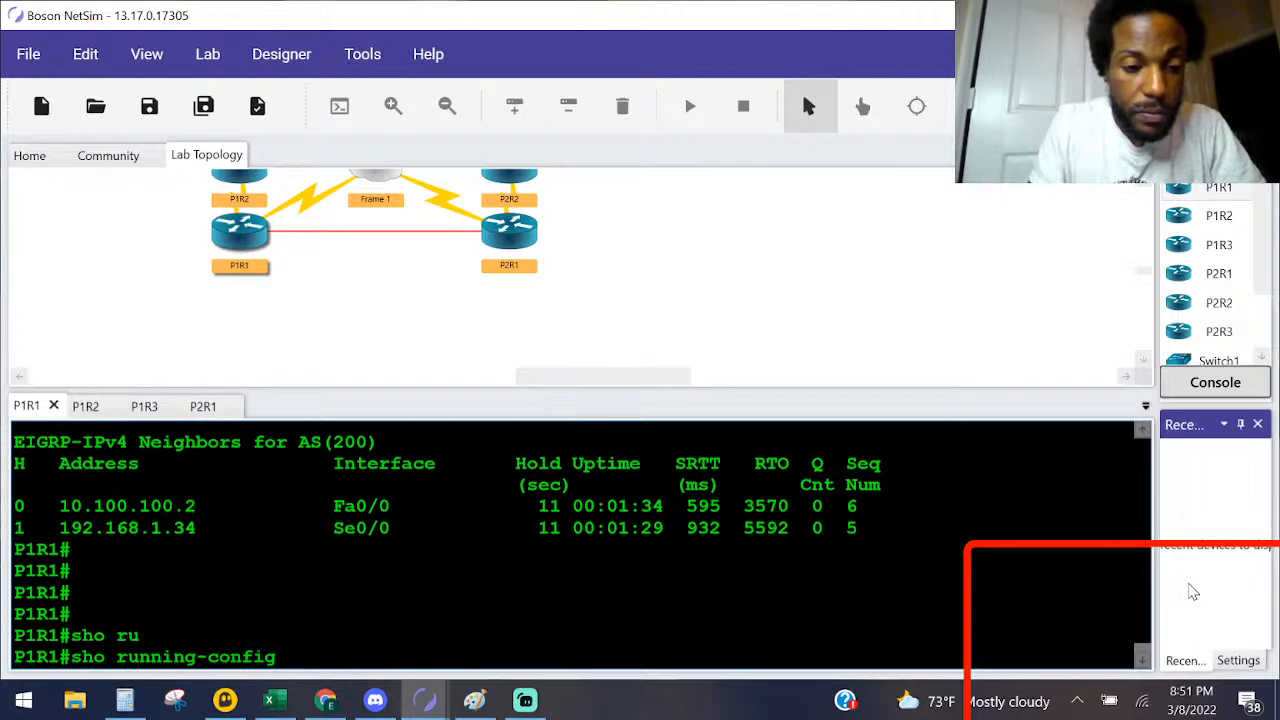
{"action": "key", "text": "Return"}
{"action": "key", "text": "space"}
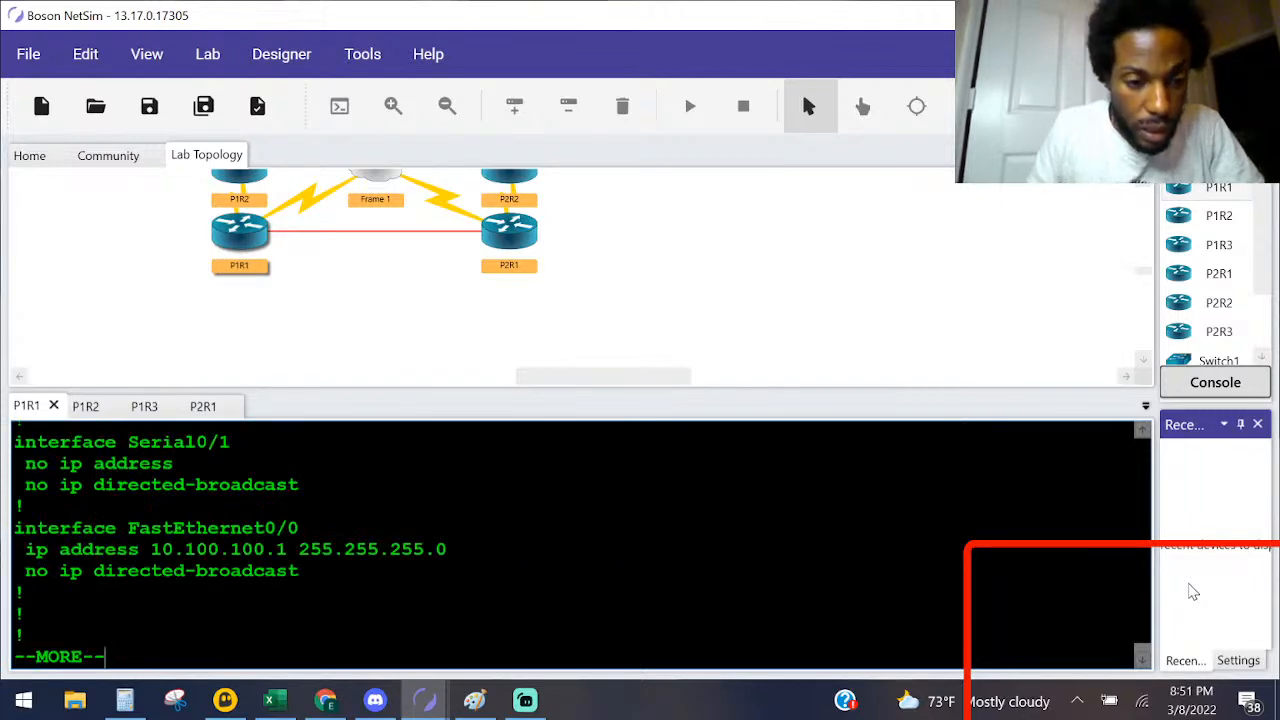
{"action": "key", "text": "space"}
{"action": "scroll", "coordinate": [580, 545], "scroll_direction": "up", "scroll_amount": 2}
{"action": "scroll", "coordinate": [580, 545], "scroll_direction": "up", "scroll_amount": 10}
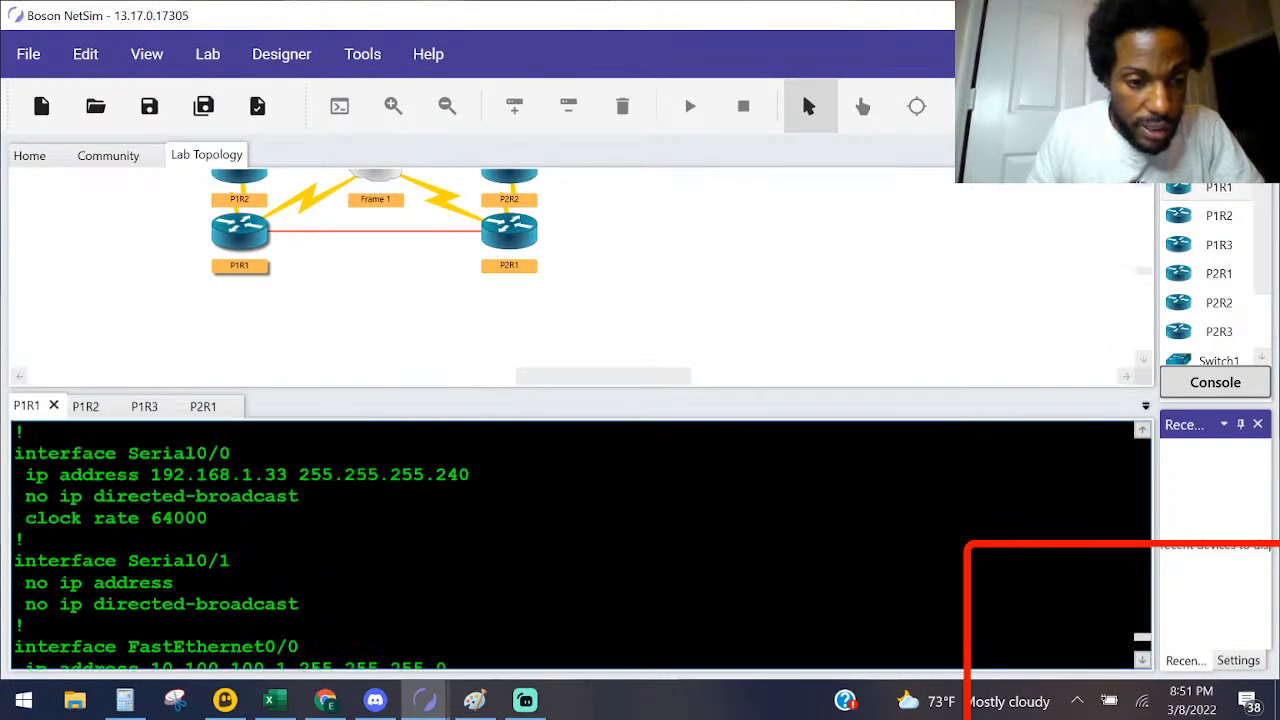
{"action": "scroll", "coordinate": [580, 545], "scroll_direction": "up", "scroll_amount": 2}
{"action": "scroll", "coordinate": [580, 545], "scroll_direction": "up", "scroll_amount": 7}
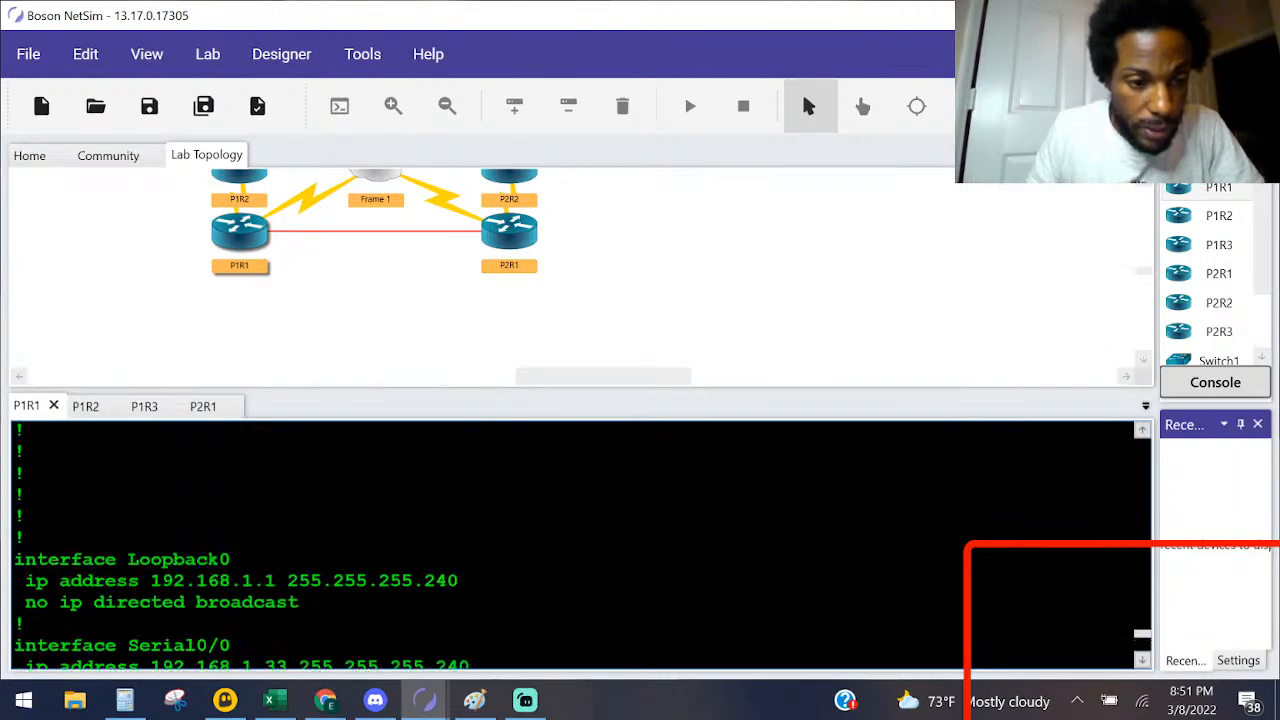
{"action": "scroll", "coordinate": [580, 545], "scroll_direction": "down", "scroll_amount": 9}
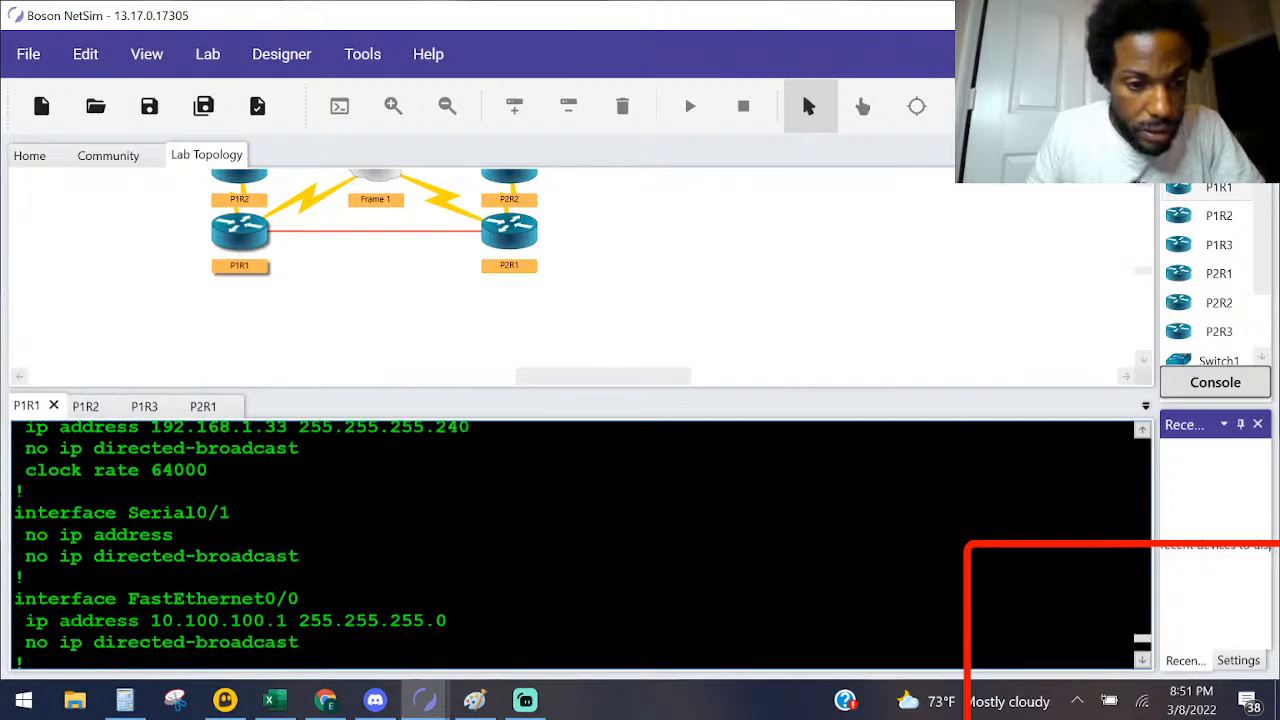
Step: Examine P1R1's running configuration from the Loopback0 and FastEthernet0/0 interfaces through the ip classless section for EIGRP settings
{"action": "scroll", "coordinate": [580, 545], "scroll_direction": "down", "scroll_amount": 1}
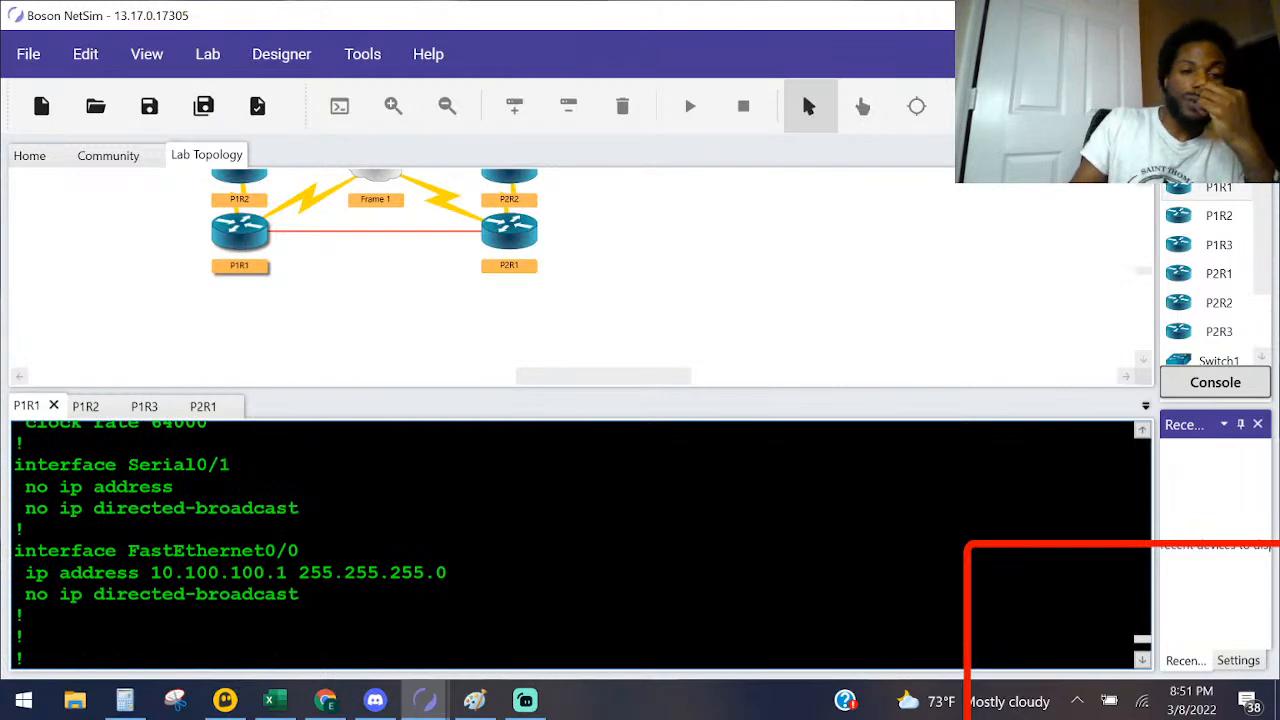
{"action": "scroll", "coordinate": [580, 545], "scroll_direction": "down", "scroll_amount": 5}
{"action": "scroll", "coordinate": [580, 545], "scroll_direction": "up", "scroll_amount": 10}
{"action": "scroll", "coordinate": [580, 545], "scroll_direction": "up", "scroll_amount": 8}
{"action": "scroll", "coordinate": [580, 545], "scroll_direction": "down", "scroll_amount": 8}
{"action": "scroll", "coordinate": [580, 545], "scroll_direction": "down", "scroll_amount": 7}
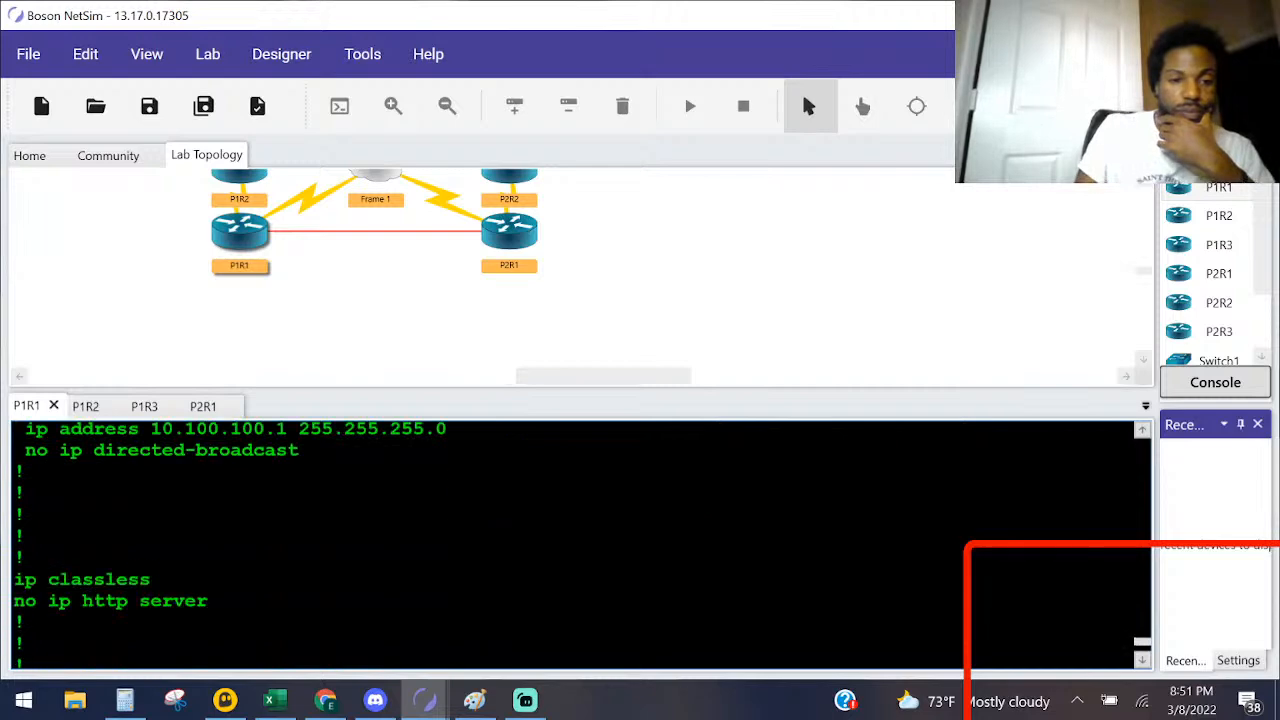
{"action": "scroll", "coordinate": [580, 545], "scroll_direction": "down", "scroll_amount": 4}
{"action": "scroll", "coordinate": [580, 545], "scroll_direction": "up", "scroll_amount": 4}
{"action": "scroll", "coordinate": [580, 545], "scroll_direction": "up", "scroll_amount": 7}
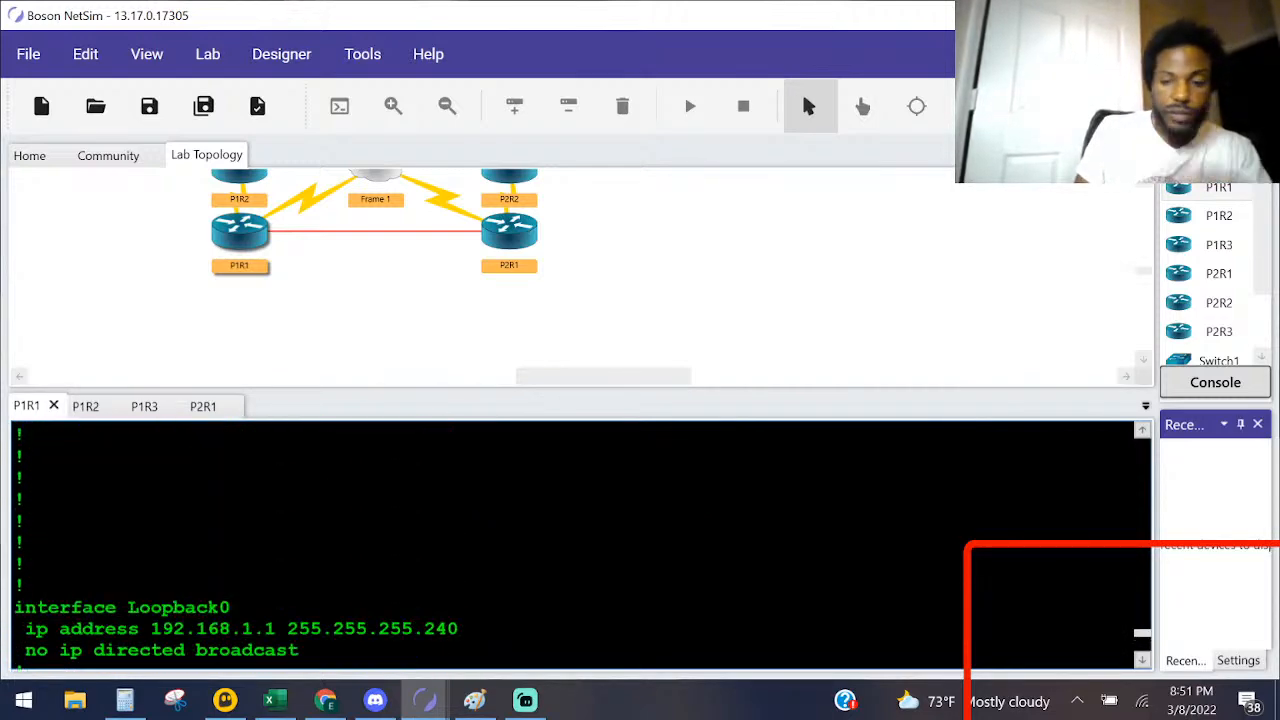
Step: Filter P1R1's running configuration to its EIGRP section with sho running-config | section eigrp
{"action": "type", "text": "sho ru"}
{"action": "key", "text": "Tab"}
{"action": "type", "text": "| se"}
{"action": "key", "text": "Tab"}
{"action": "type", "text": "ei"}
{"action": "key", "text": "Tab"}
{"action": "type", "text": "grp"}
{"action": "key", "text": "Return"}
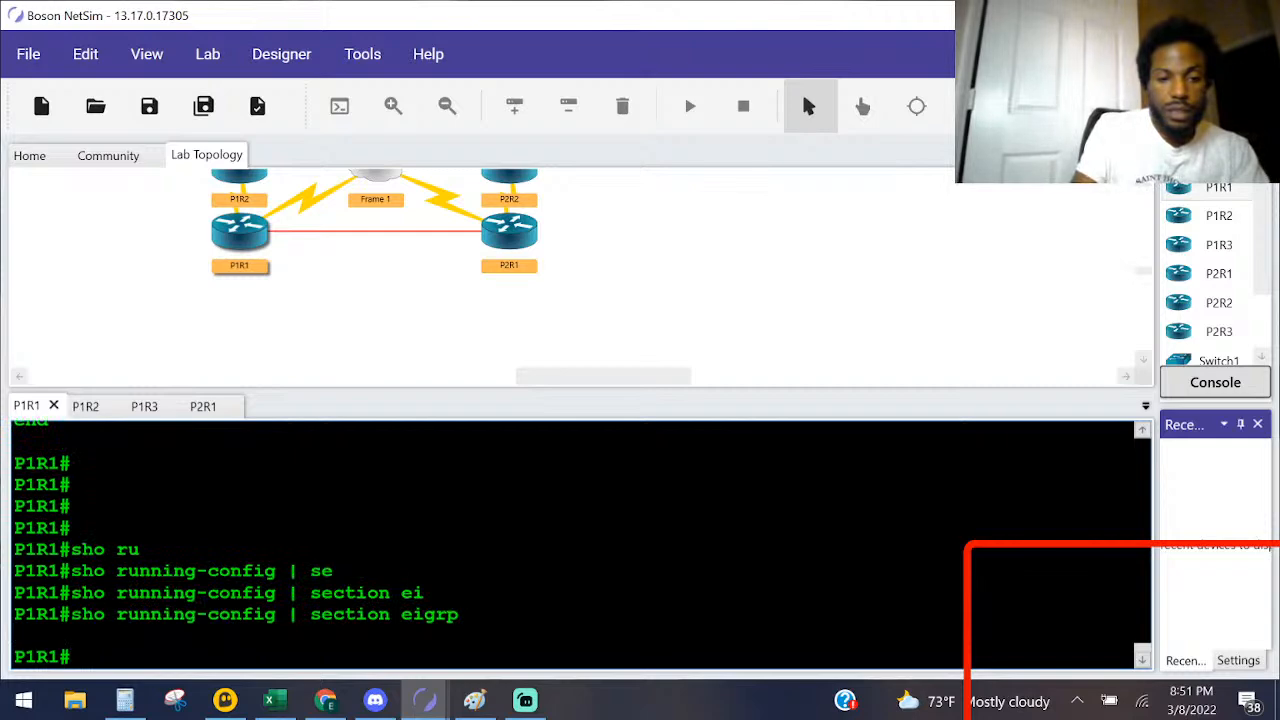
Step: Review P1R1's earlier console output covering the EIGRP 200 network commands and the neighbor table, and return to the current prompt
{"action": "scroll", "coordinate": [580, 540], "scroll_direction": "up", "scroll_amount": 12}
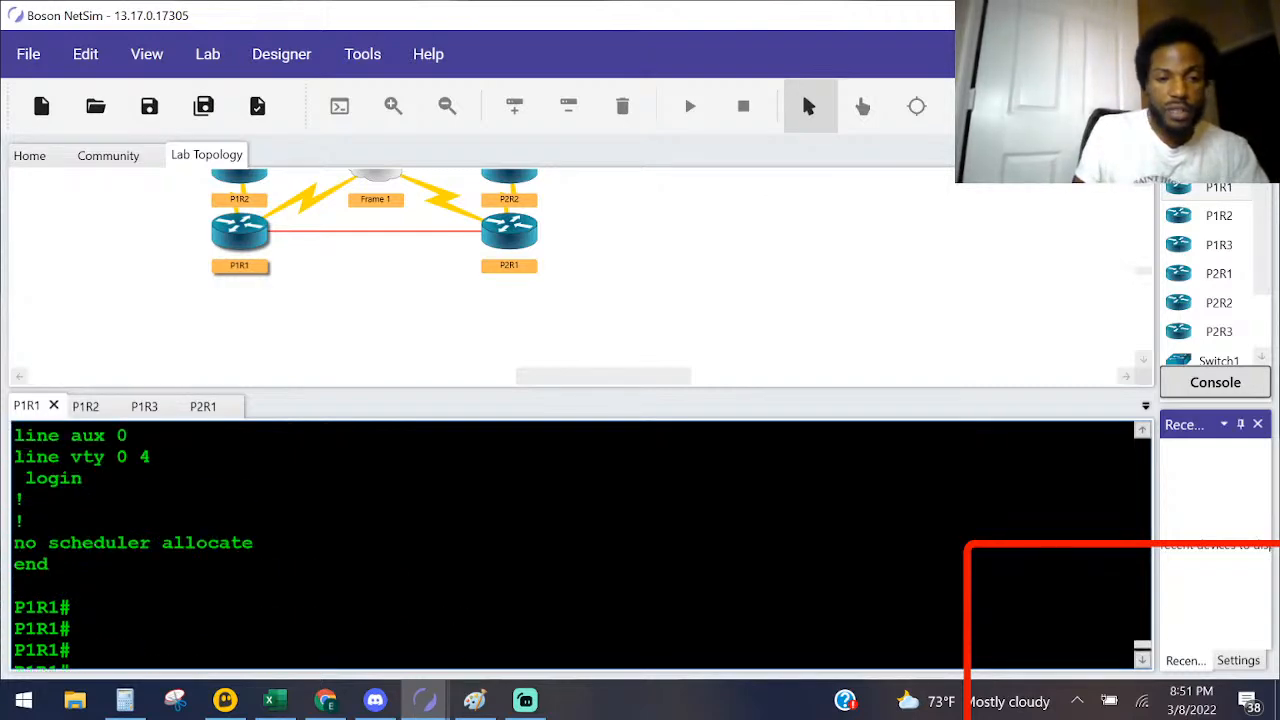
{"action": "scroll", "coordinate": [580, 540], "scroll_direction": "up", "scroll_amount": 10}
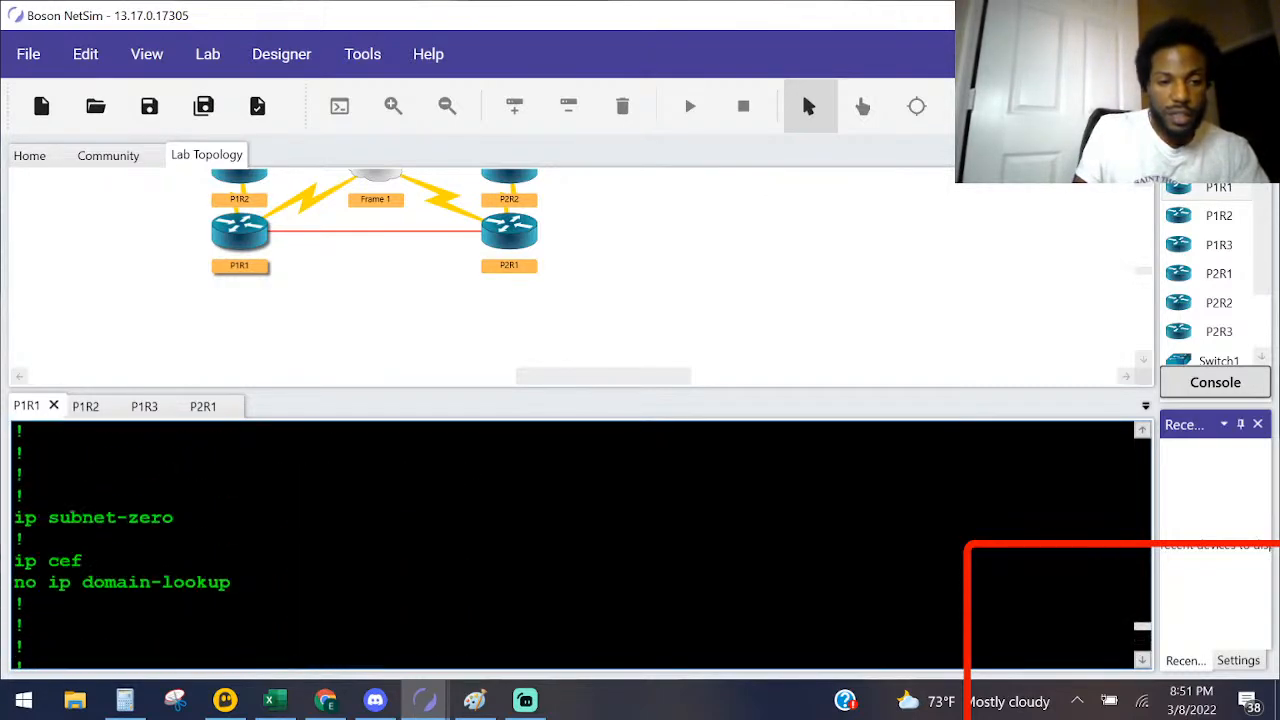
{"action": "scroll", "coordinate": [580, 540], "scroll_direction": "up", "scroll_amount": 8}
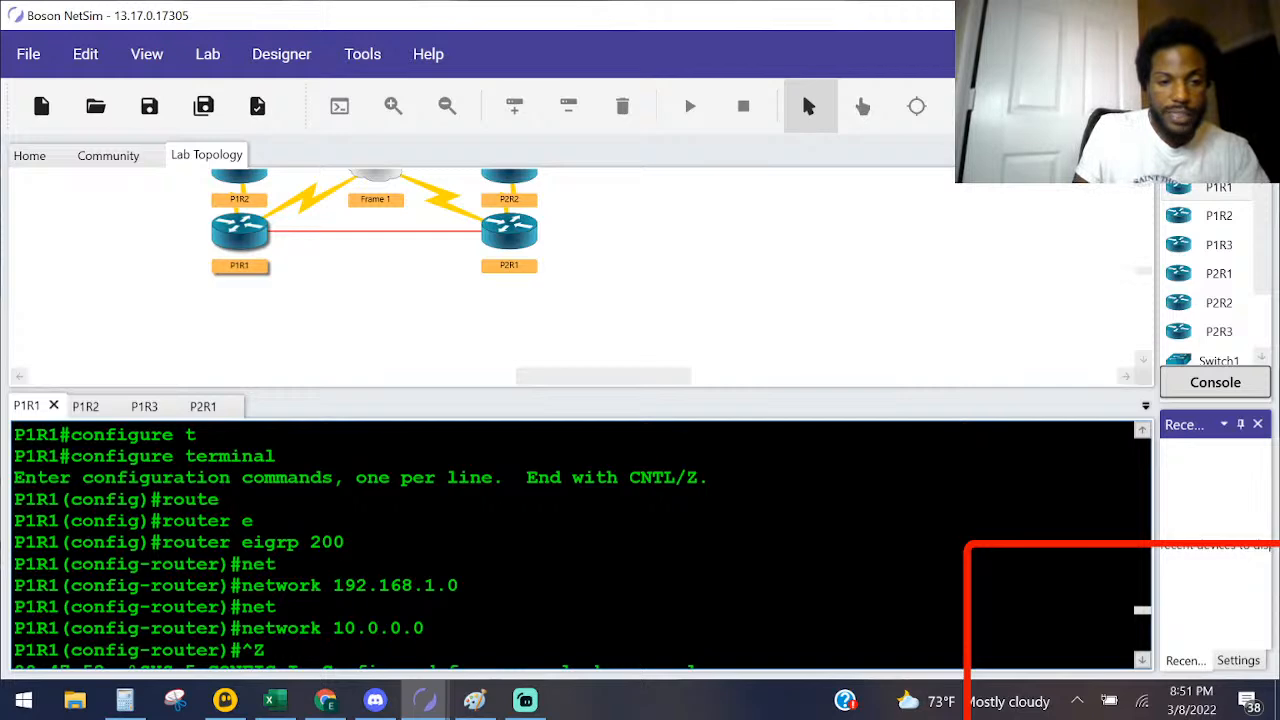
{"action": "scroll", "coordinate": [580, 540], "scroll_direction": "down", "scroll_amount": 8}
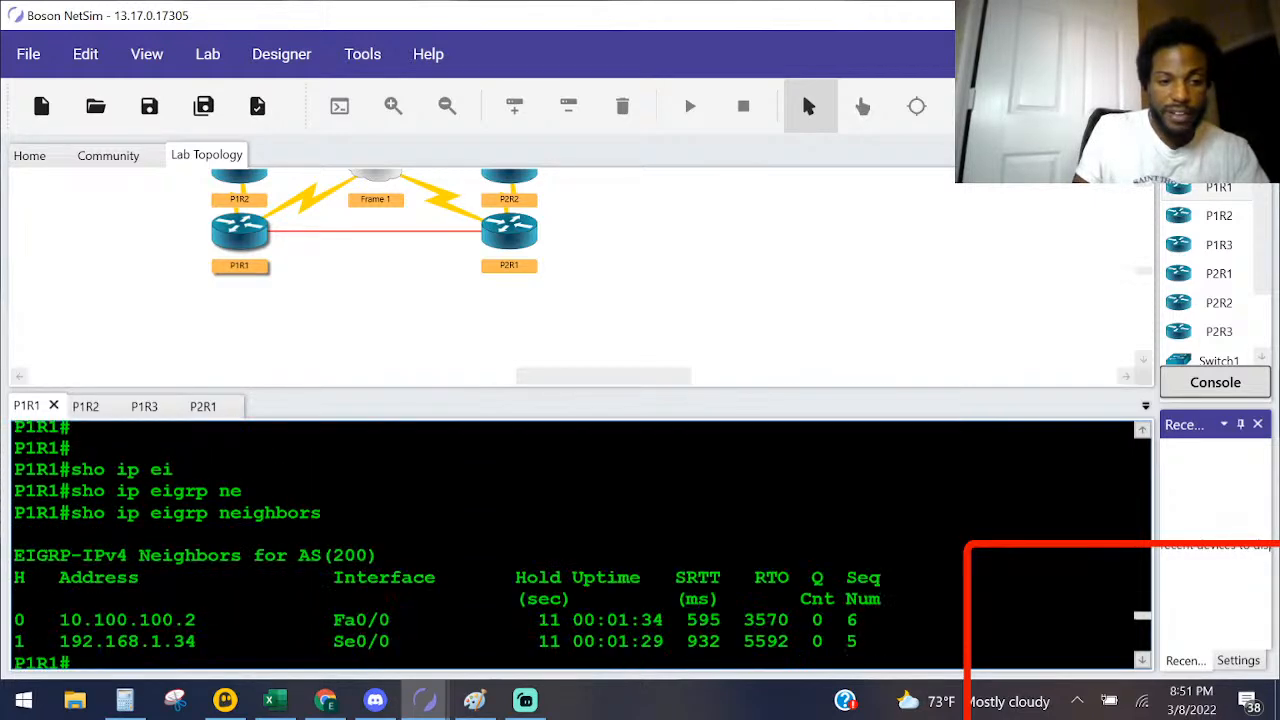
{"action": "key", "text": "Return"}
{"action": "key", "text": "Return"}
{"action": "key", "text": "Return"}
{"action": "key", "text": "Return"}
{"action": "type", "text": "sho ru"}
{"action": "key", "text": "Return"}
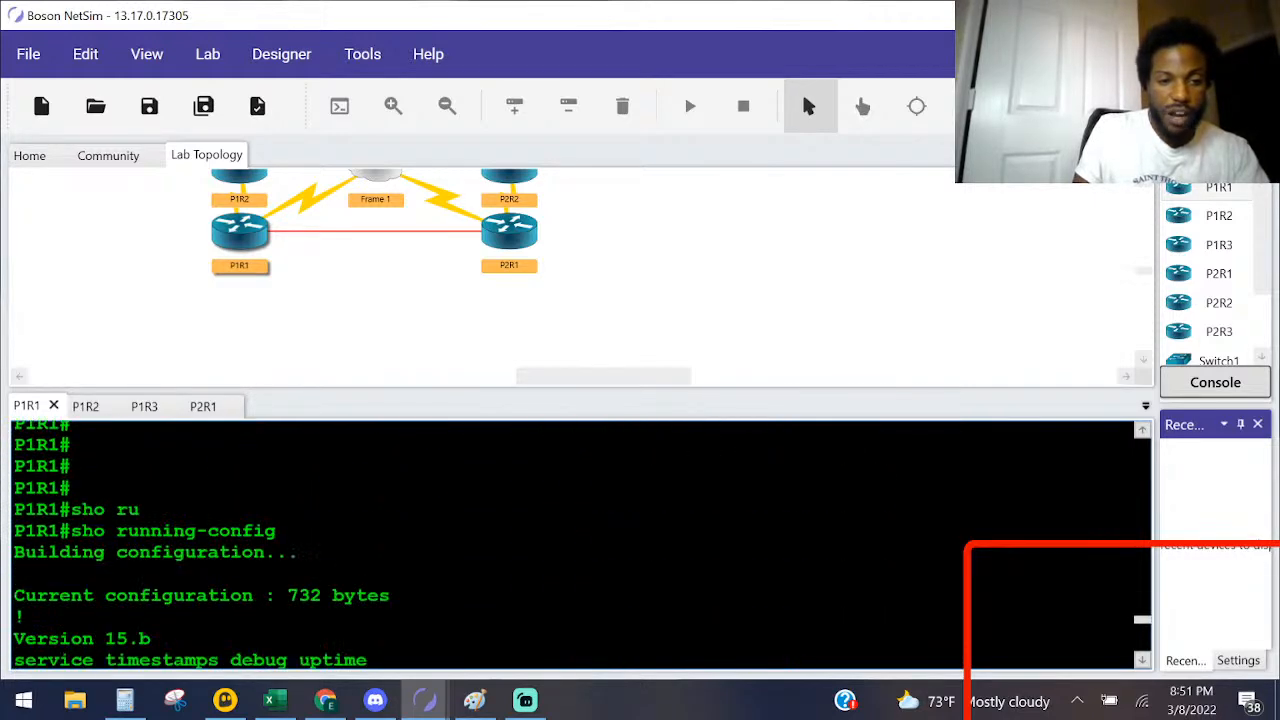
{"action": "key", "text": "Return"}
{"action": "key", "text": "Return"}
{"action": "key", "text": "Return"}
{"action": "key", "text": "Return"}
{"action": "key", "text": "Return"}
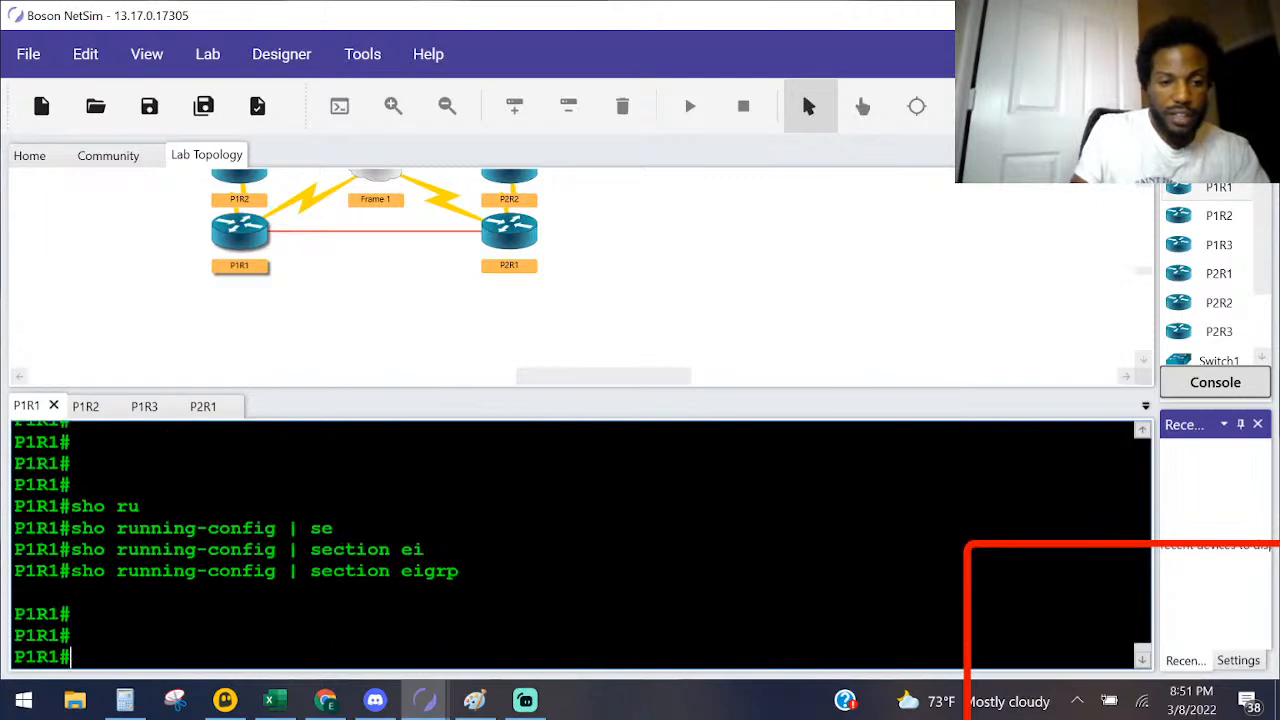
Step: Check P1R1's current EIGRP neighbors with sho ip eigrp neighbors
{"action": "type", "text": "sho ip ei"}
{"action": "key", "text": "Tab"}
{"action": "type", "text": "ne"}
{"action": "key", "text": "Tab"}
{"action": "key", "text": "Return"}
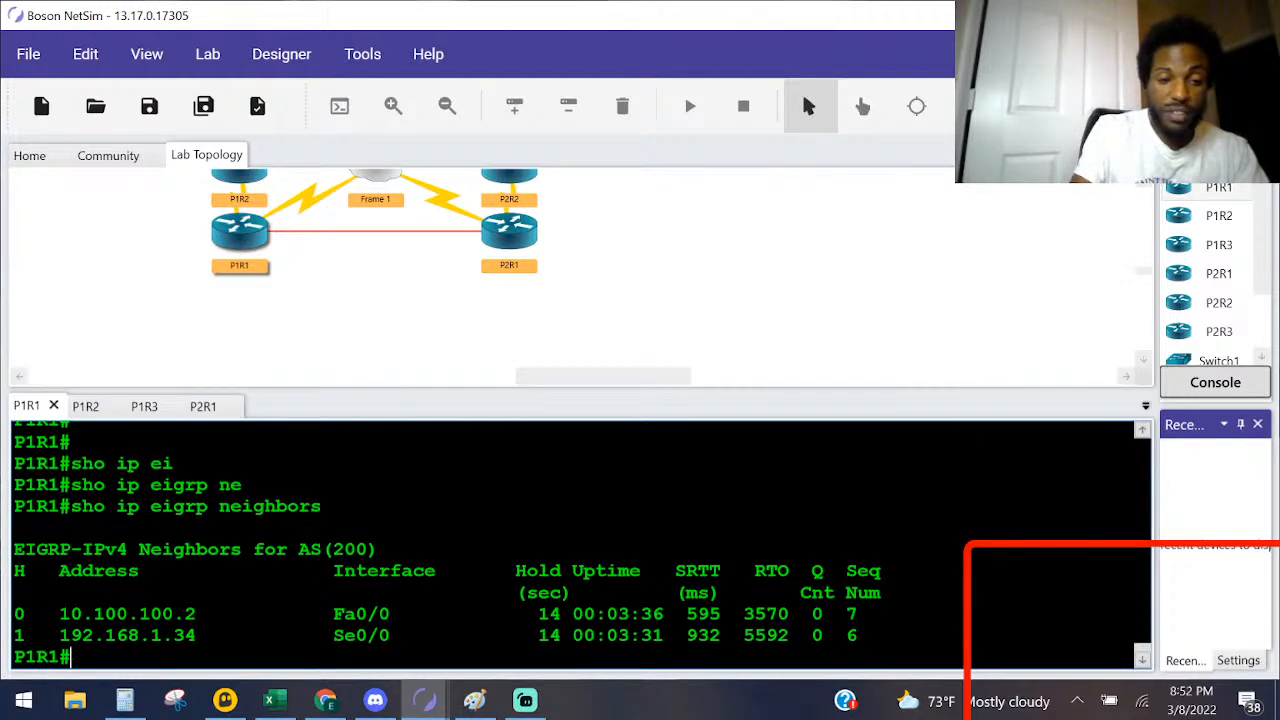
Step: Enter global configuration mode on P1R1 and open interface configuration for fastEthernet 0/0
{"action": "key", "text": "Return"}
{"action": "key", "text": "Return"}
{"action": "key", "text": "Return"}
{"action": "key", "text": "Return"}
{"action": "type", "text": "conf"}
{"action": "key", "text": "Tab"}
{"action": "type", "text": "t"}
{"action": "key", "text": "Tab"}
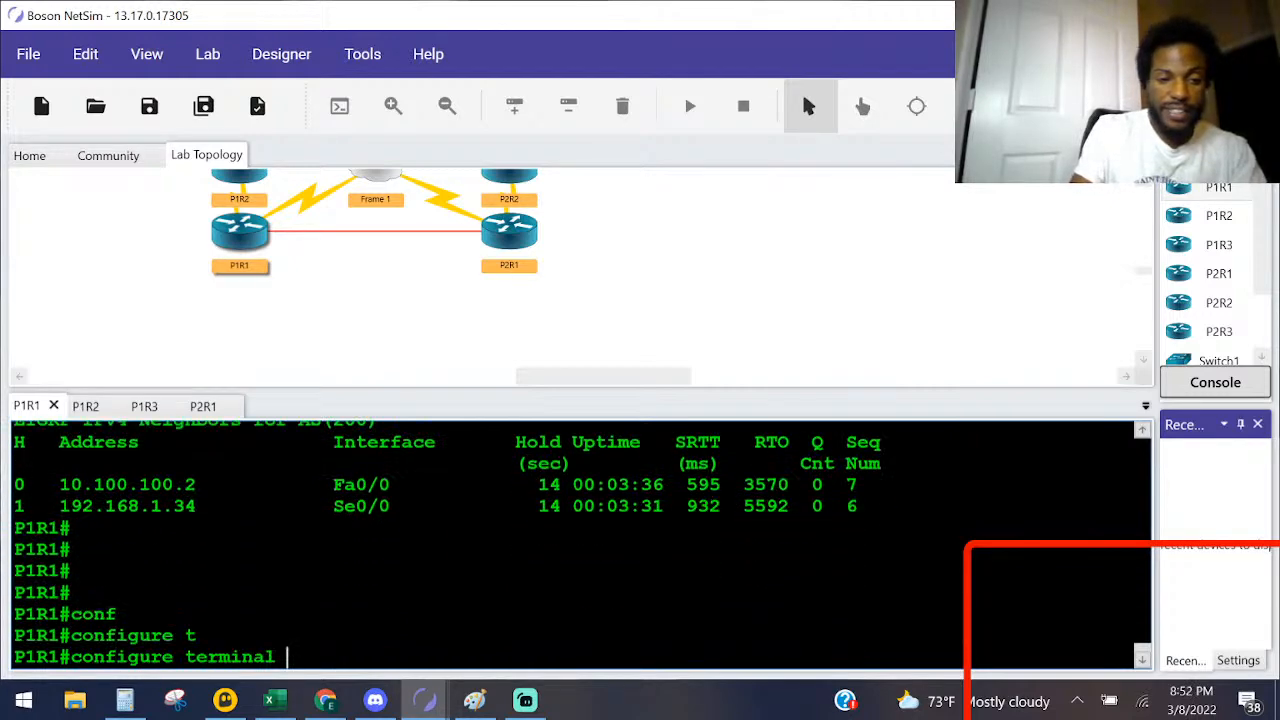
{"action": "key", "text": "Return"}
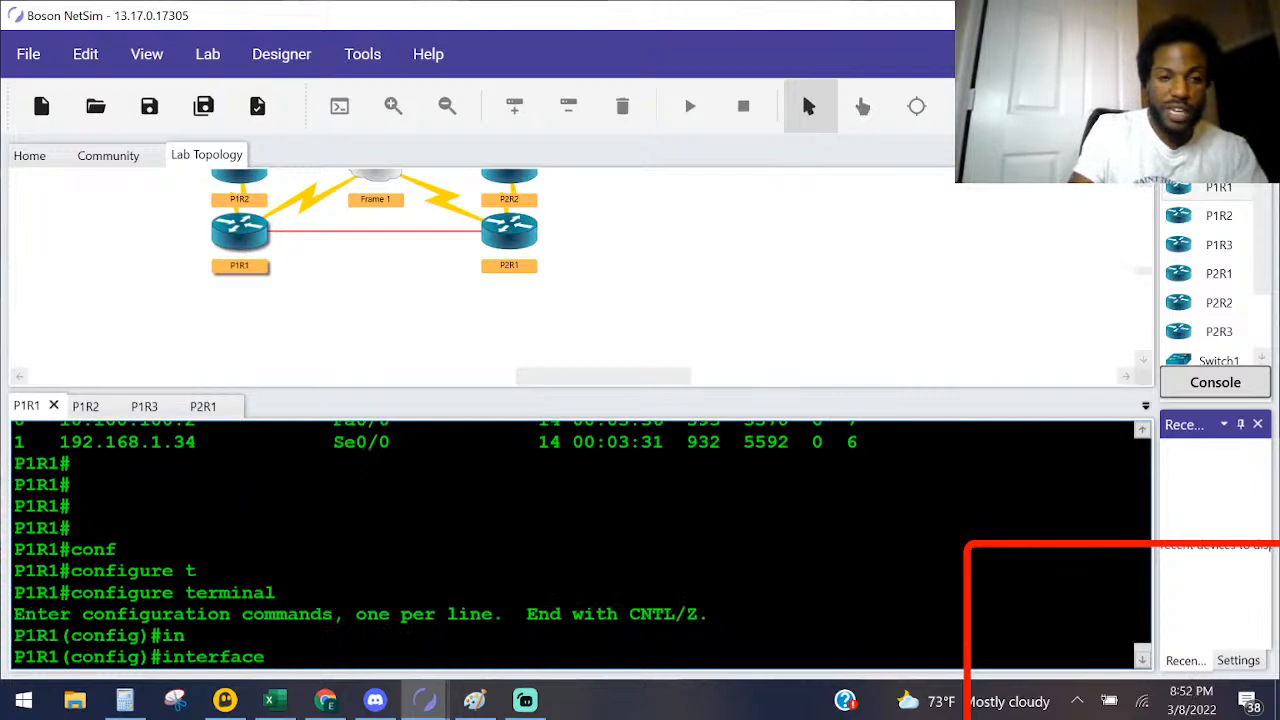
{"action": "type", "text": "f"}
{"action": "key", "text": "Tab"}
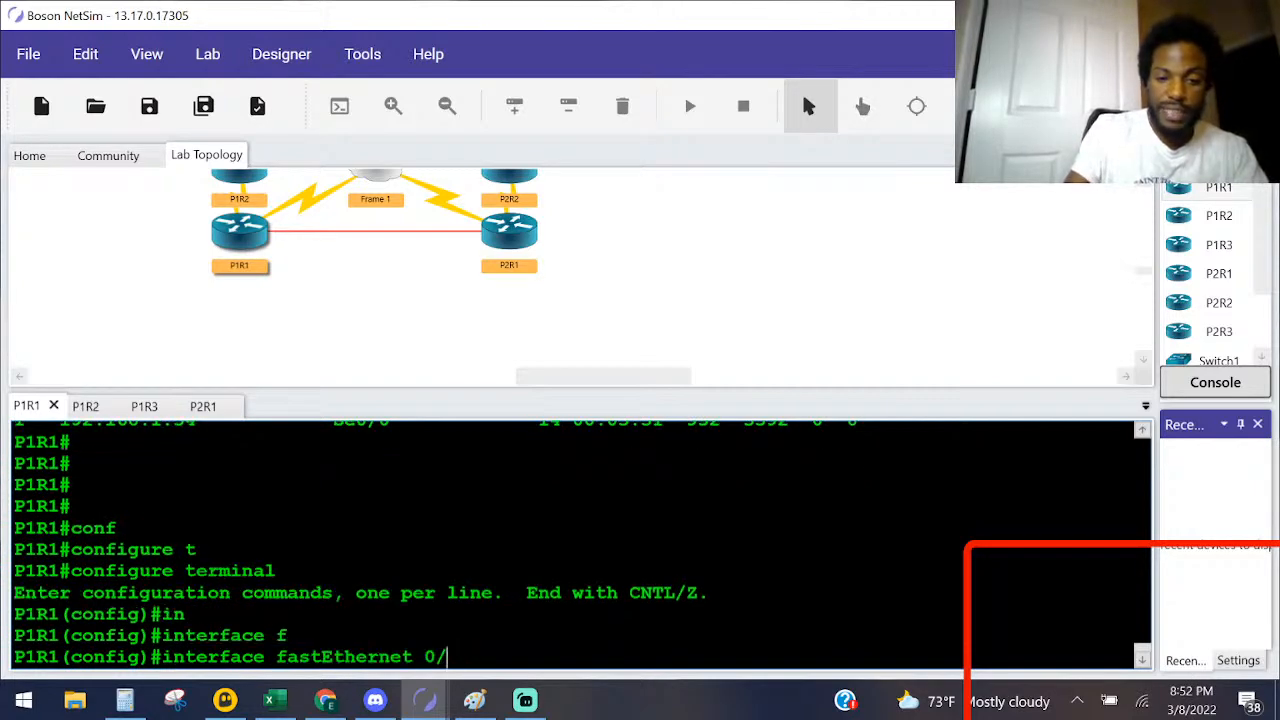
{"action": "type", "text": "0/0"}
{"action": "key", "text": "Return"}
Step: Configure the EIGRP 200 summary address 192.168.1.0 255.255.255.0 on P1R1's FastEthernet0/0, and return to privileged EXEC mode
{"action": "type", "text": "ip "}
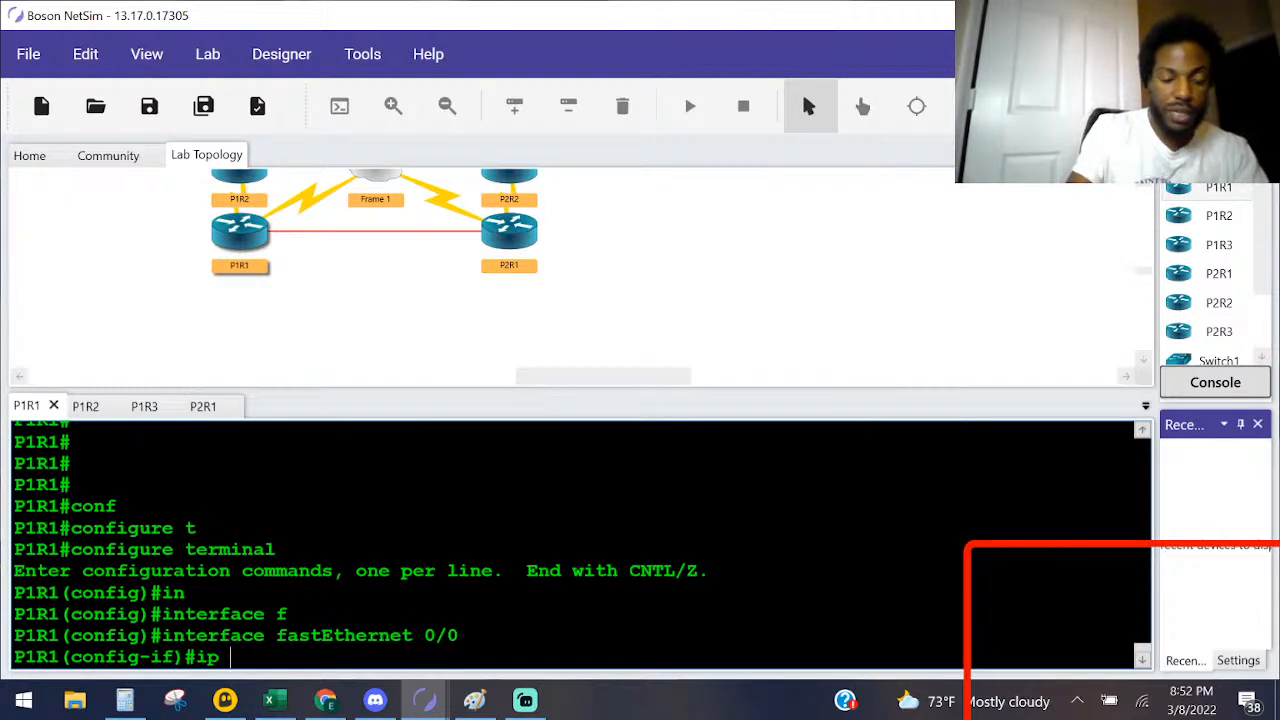
{"action": "type", "text": "su"}
{"action": "key", "text": "Tab"}
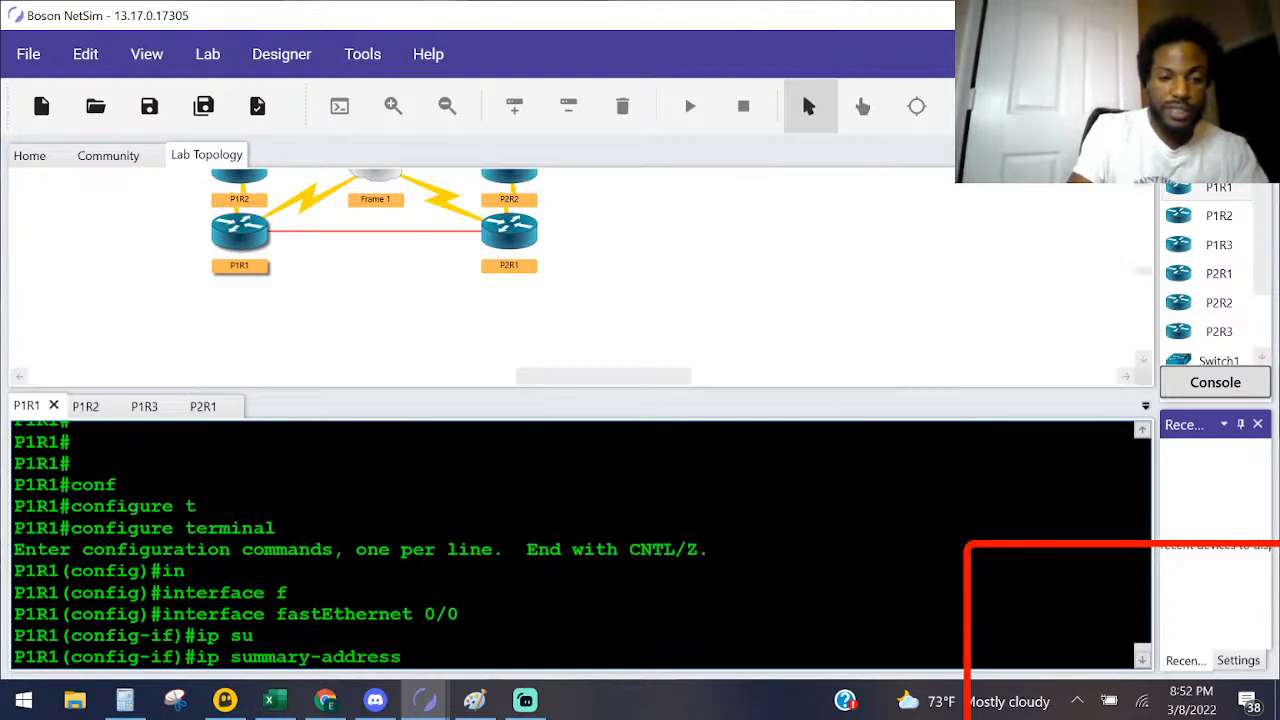
{"action": "type", "text": "e"}
{"action": "key", "text": "Tab"}
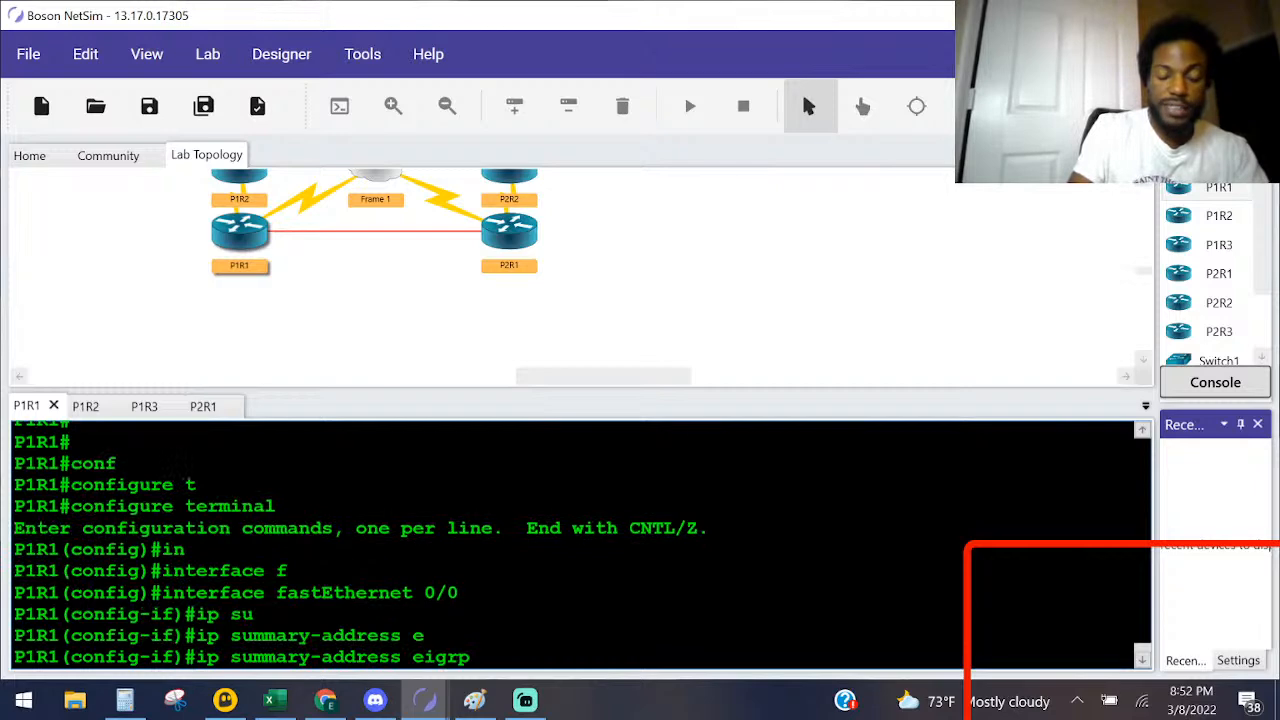
{"action": "scroll", "coordinate": [580, 545], "scroll_direction": "up", "scroll_amount": 4}
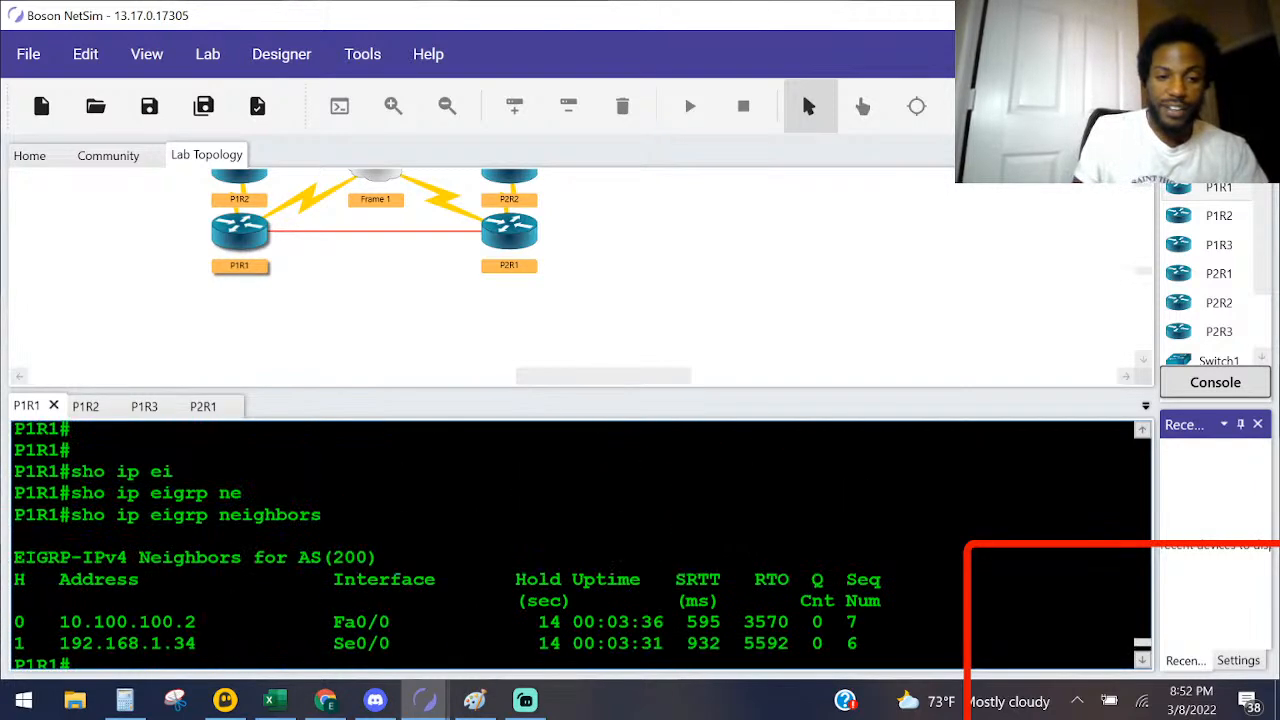
{"action": "scroll", "coordinate": [580, 545], "scroll_direction": "down", "scroll_amount": 4}
{"action": "type", "text": "200"}
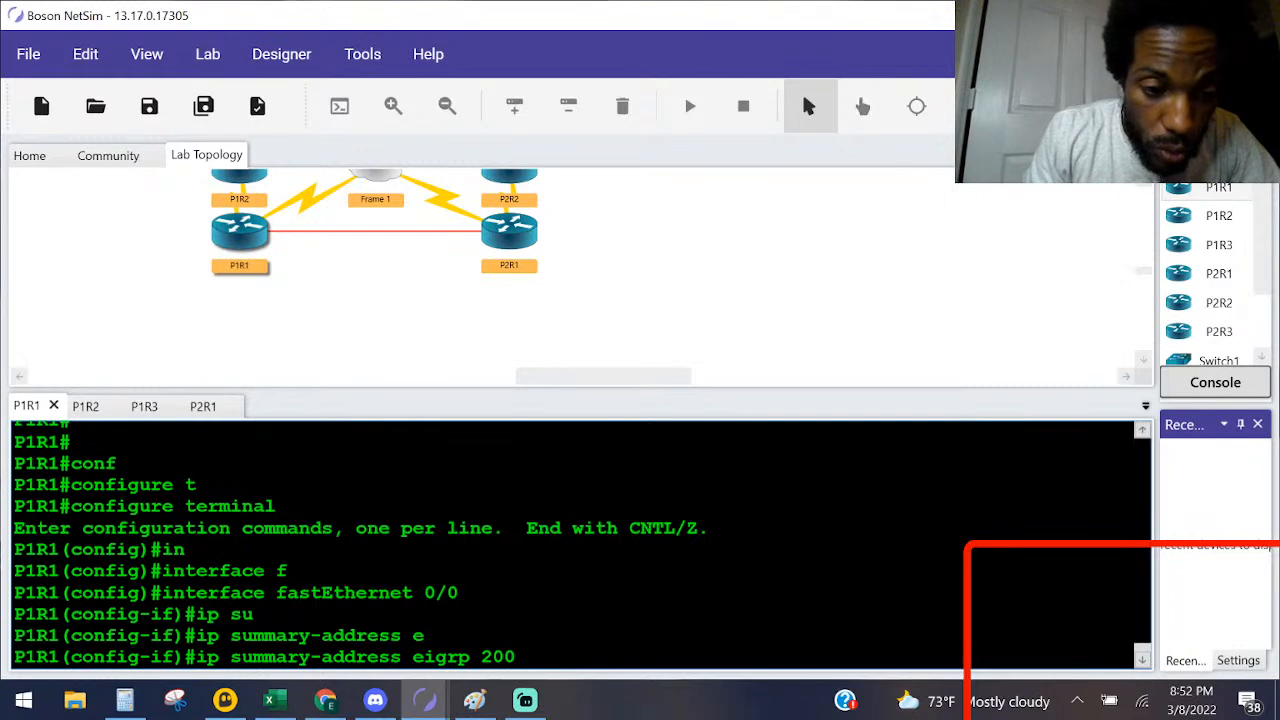
{"action": "type", "text": "?"}
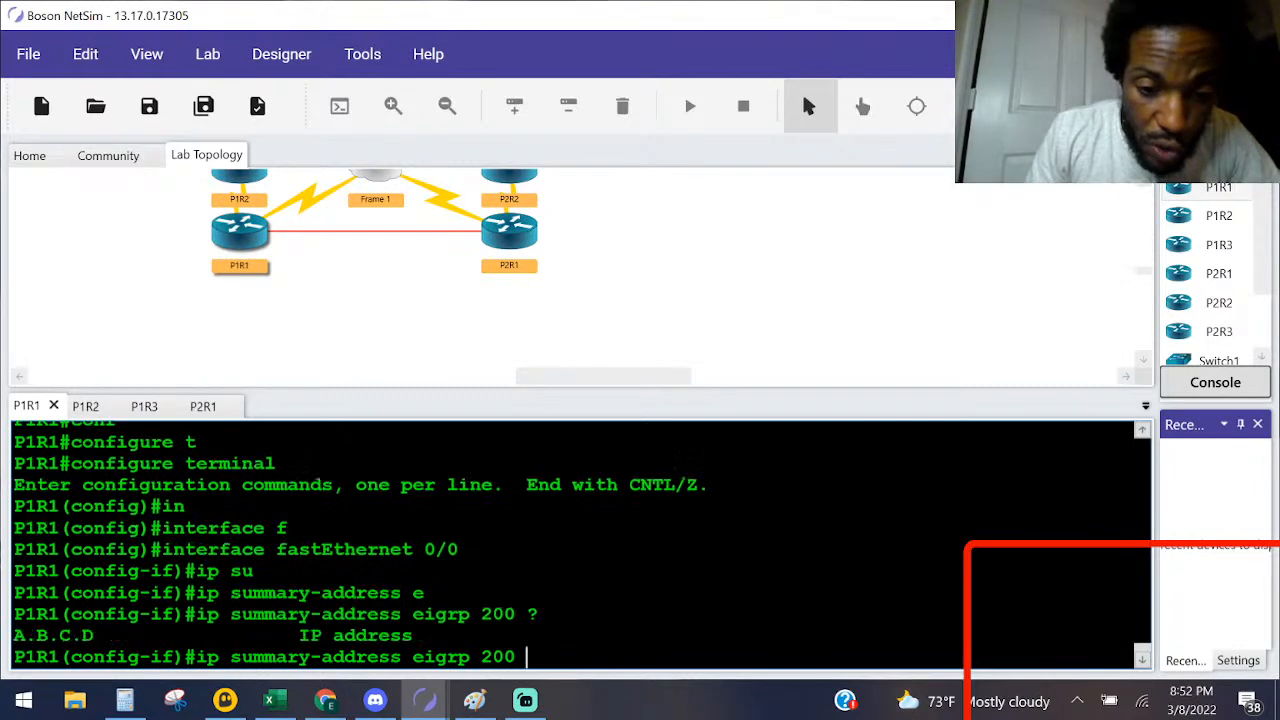
{"action": "type", "text": "192.168"}
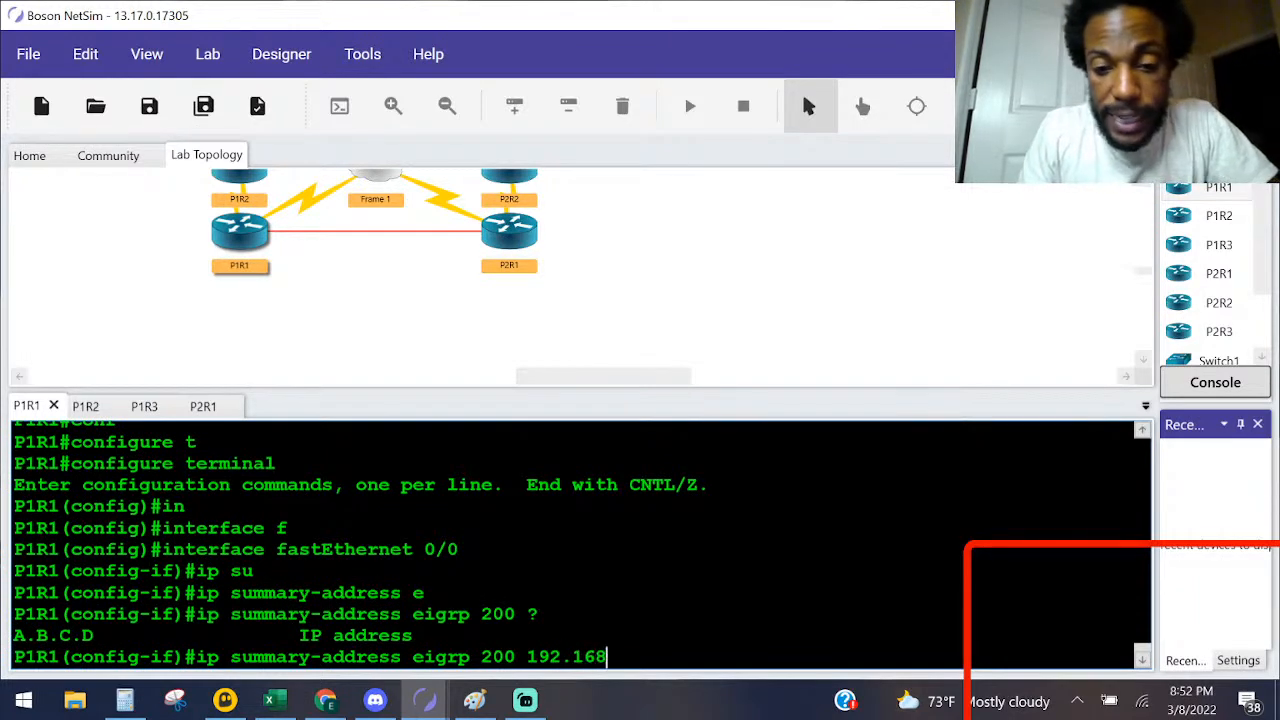
{"action": "type", "text": ".1.0"}
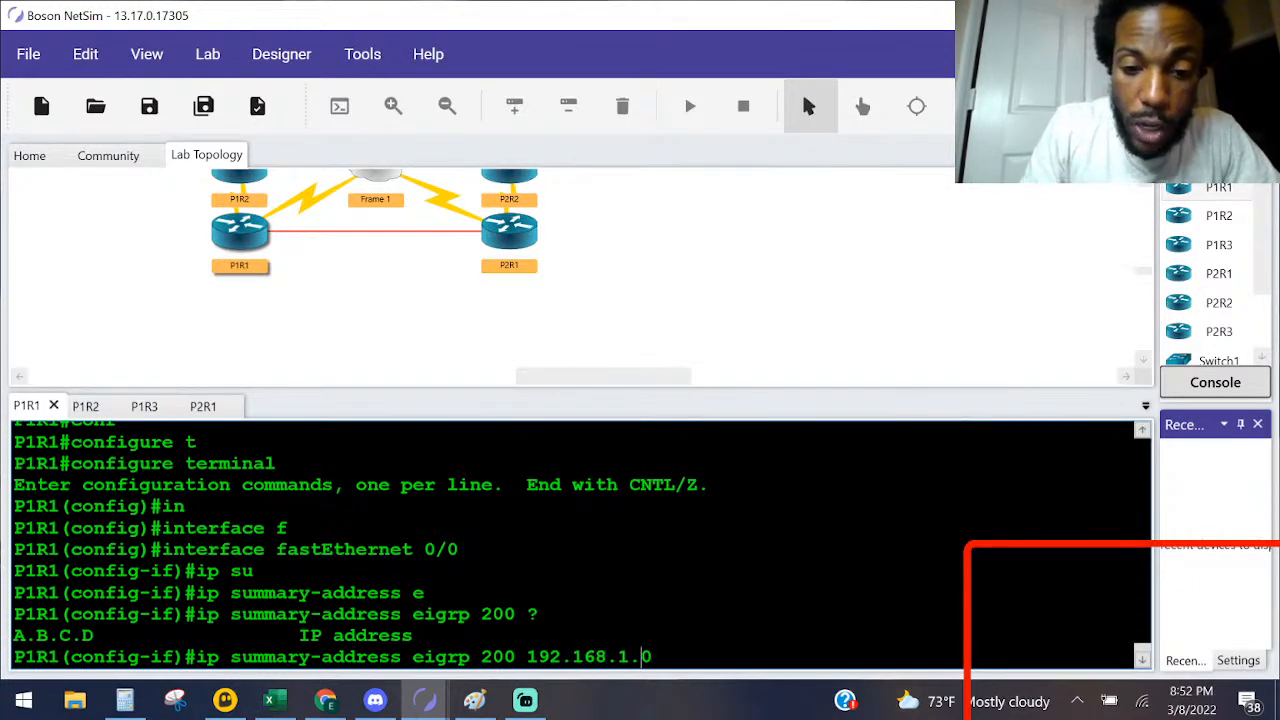
{"action": "type", "text": " 25"}
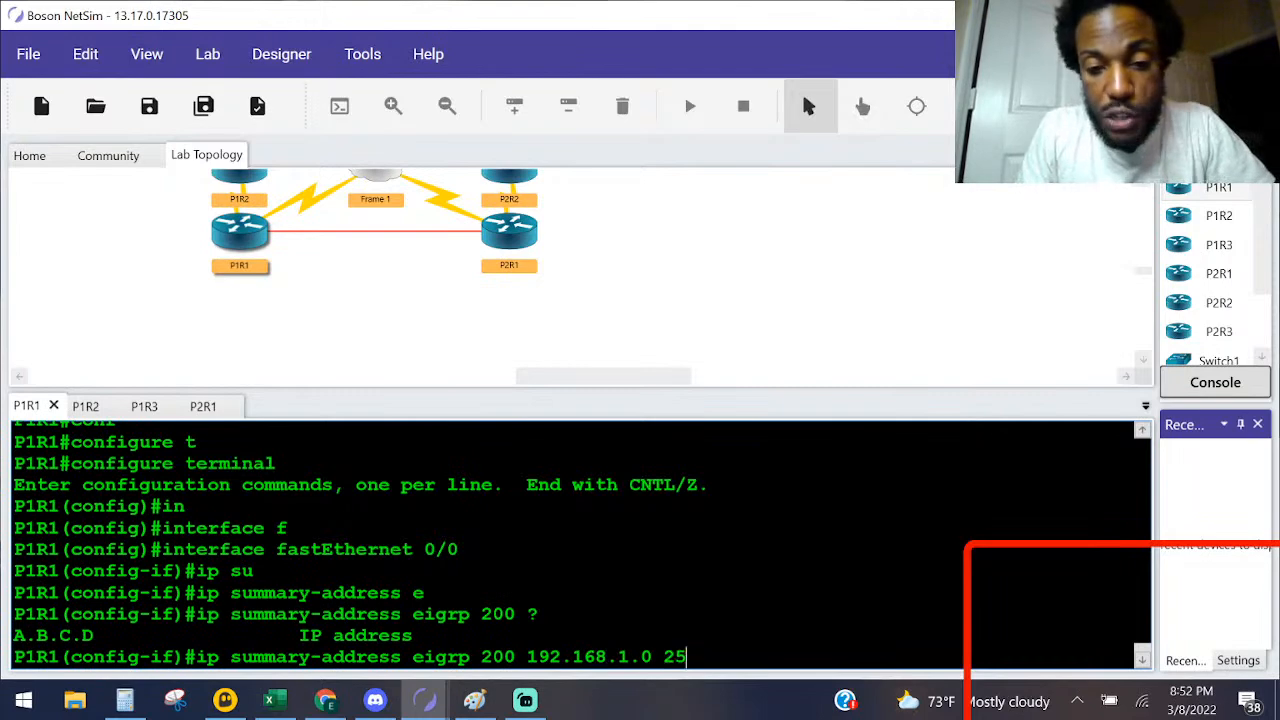
{"action": "type", "text": "5.255.25"}
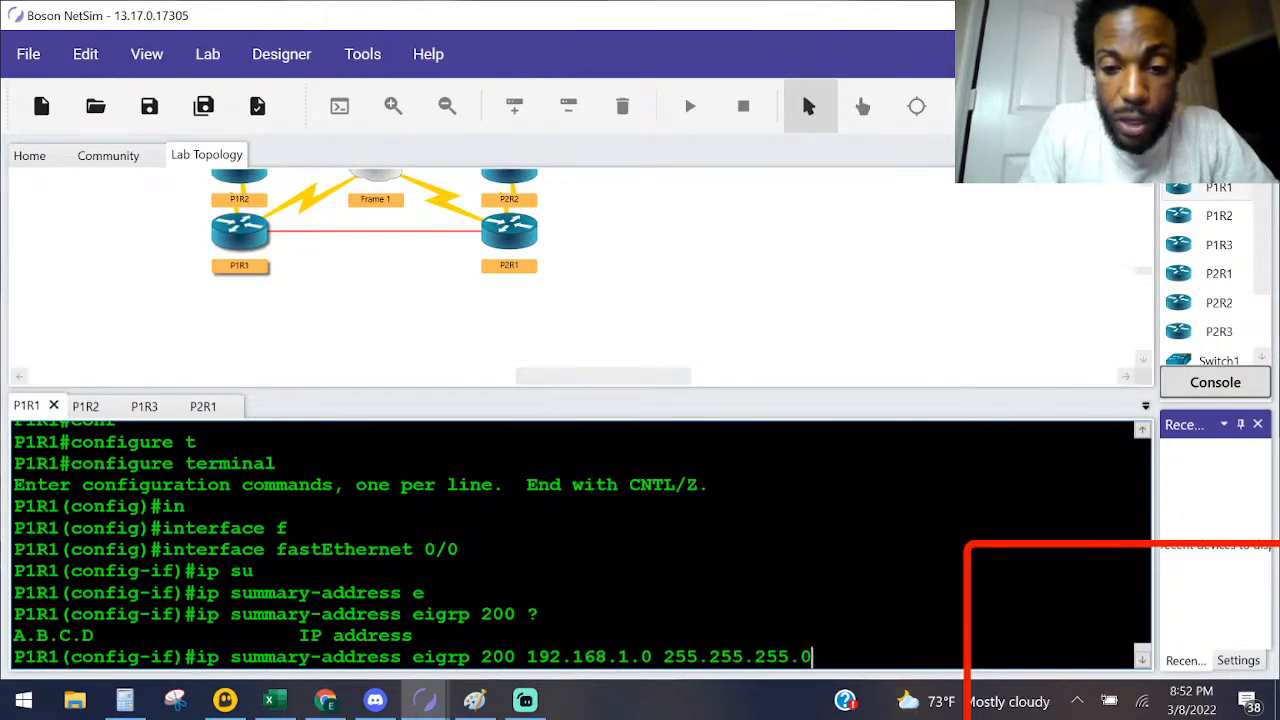
{"action": "type", "text": "5.0"}
{"action": "key", "text": "Return"}
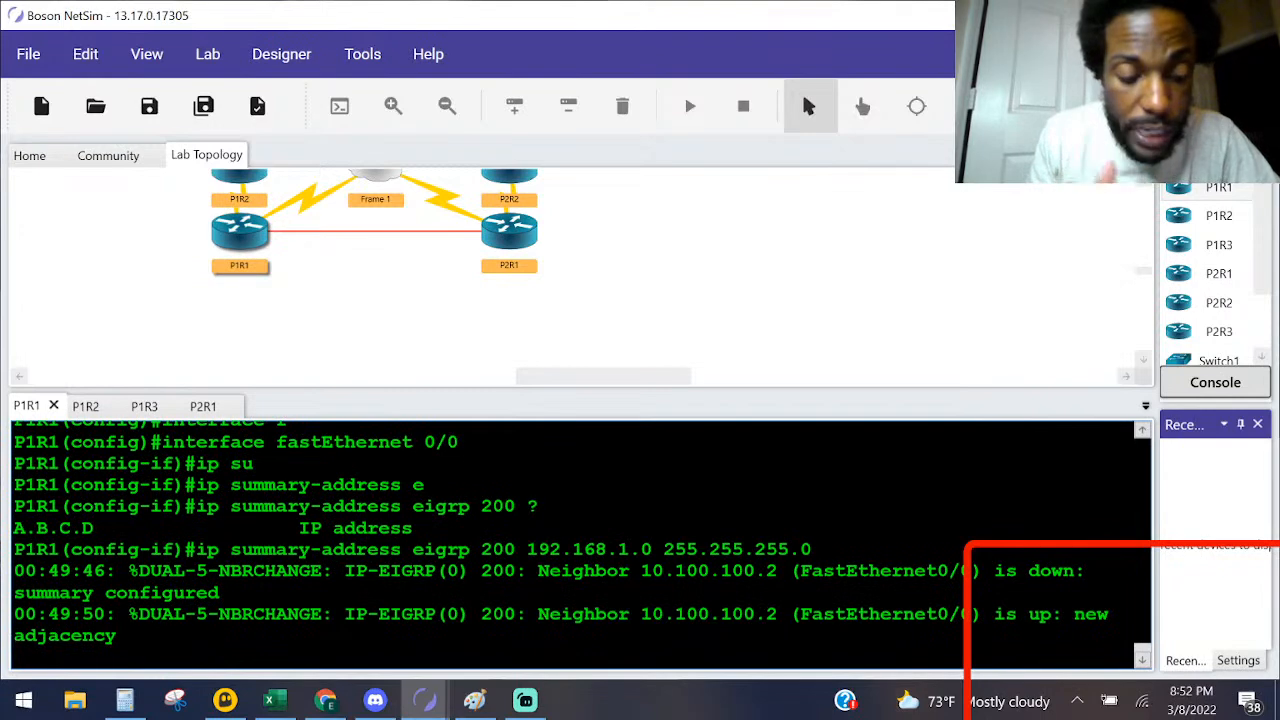
{"action": "key", "text": "ctrl+z"}
Step: Display P1R1's EIGRP neighbor table again with the summary address in place
{"action": "key", "text": "Return"}
{"action": "key", "text": "Return"}
{"action": "key", "text": "Return"}
{"action": "type", "text": "sho ip "}
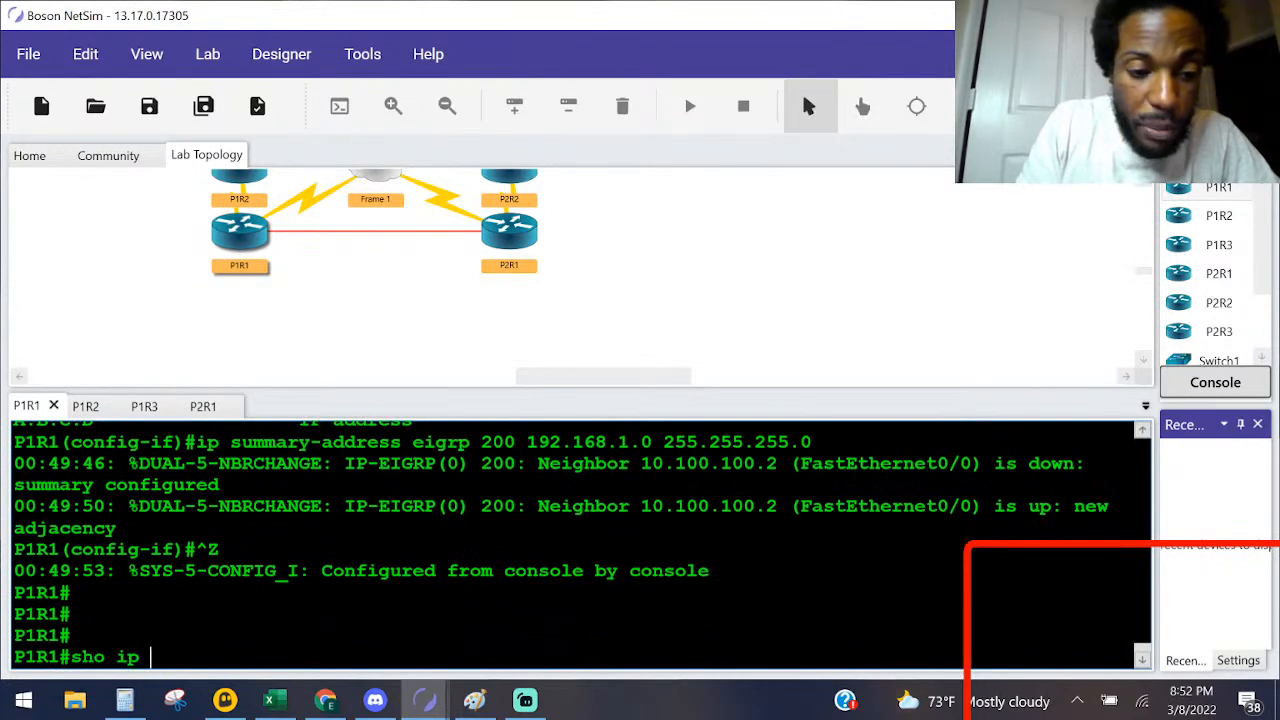
{"action": "type", "text": "ei"}
{"action": "key", "text": "Tab"}
{"action": "type", "text": "ne"}
{"action": "key", "text": "Tab"}
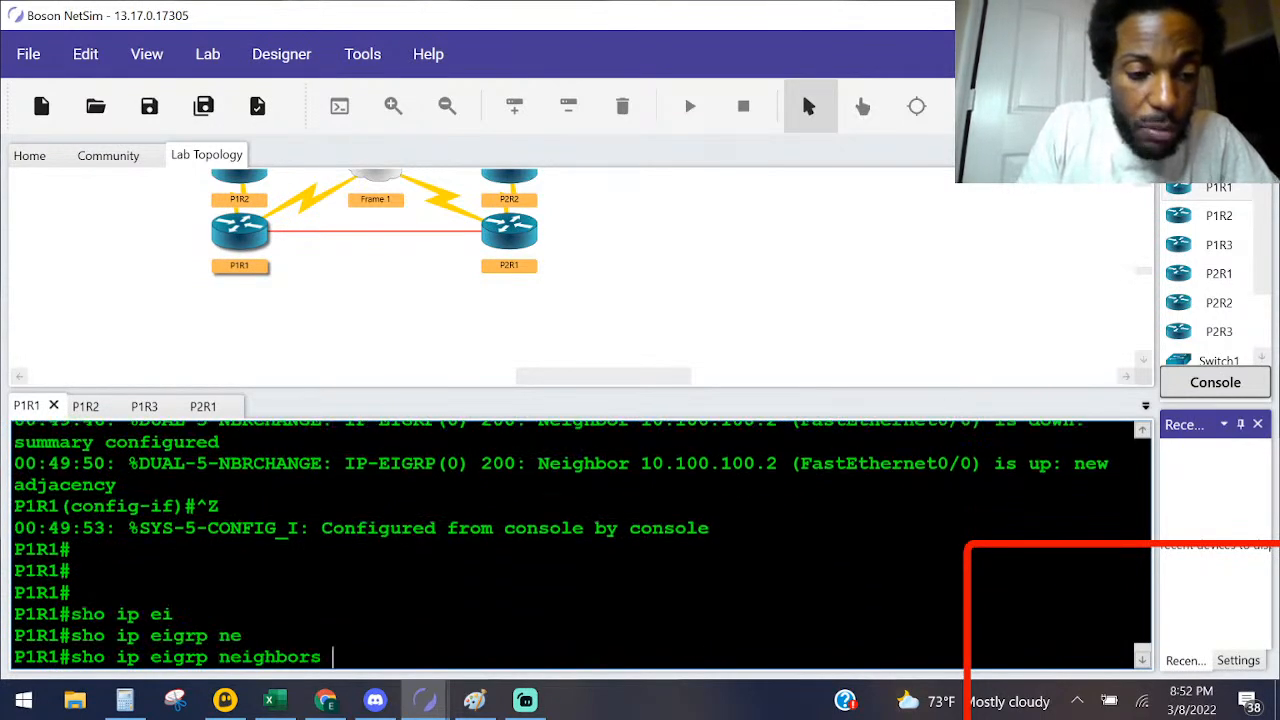
{"action": "key", "text": "Return"}
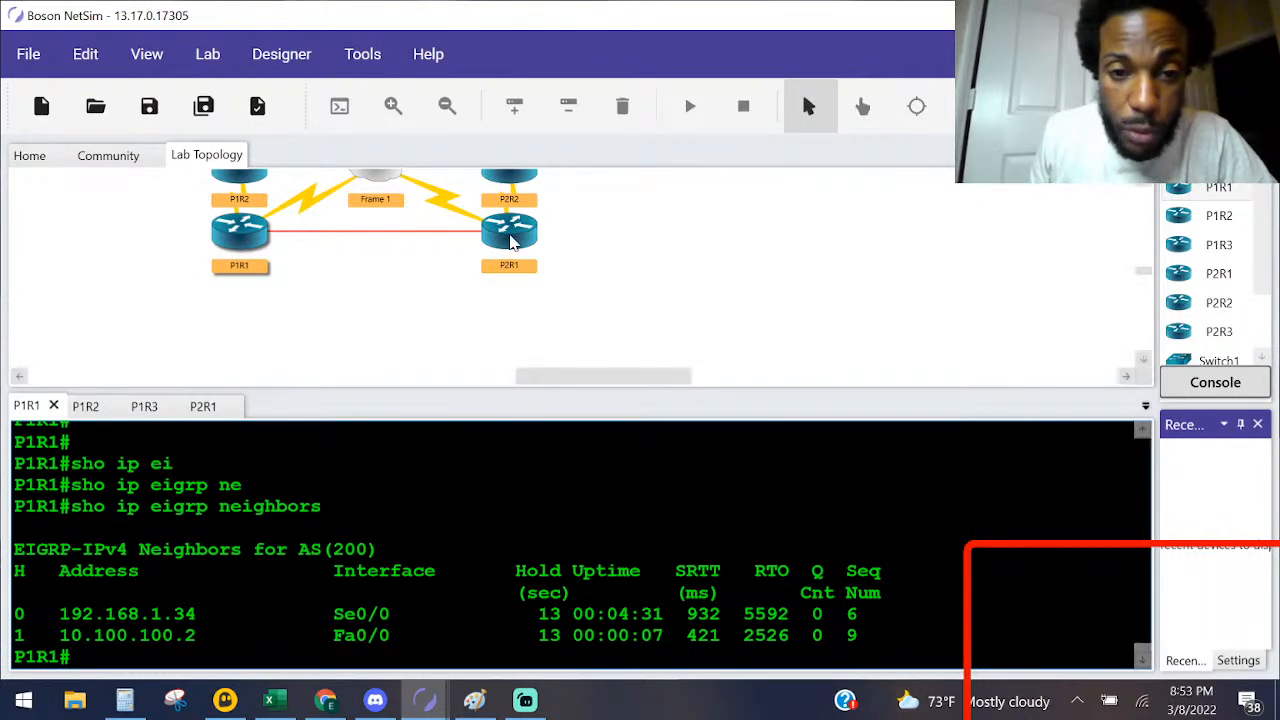
Step: Open P2R1's console and display its EIGRP neighbor table with sho ip eigrp neighbors
{"action": "double_click", "coordinate": [512, 238]}
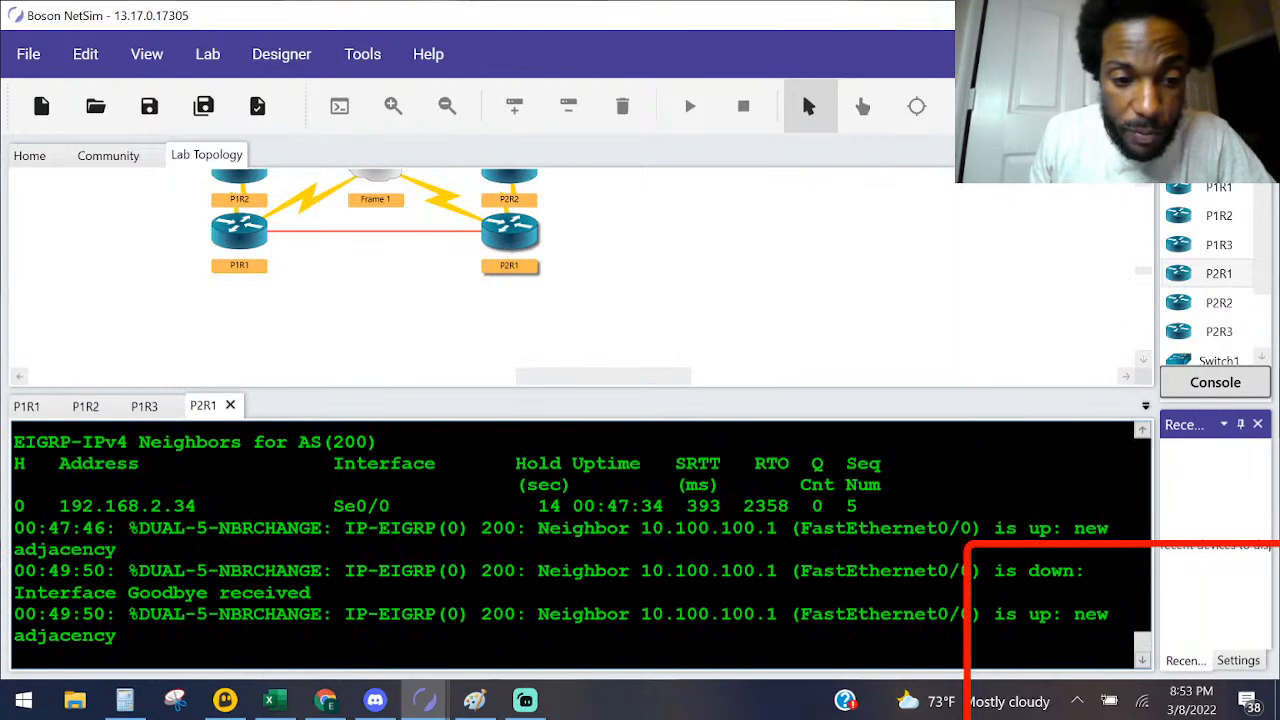
{"action": "key", "text": "Return"}
{"action": "key", "text": "Return"}
{"action": "key", "text": "Return"}
{"action": "key", "text": "Return"}
{"action": "type", "text": "sho"}
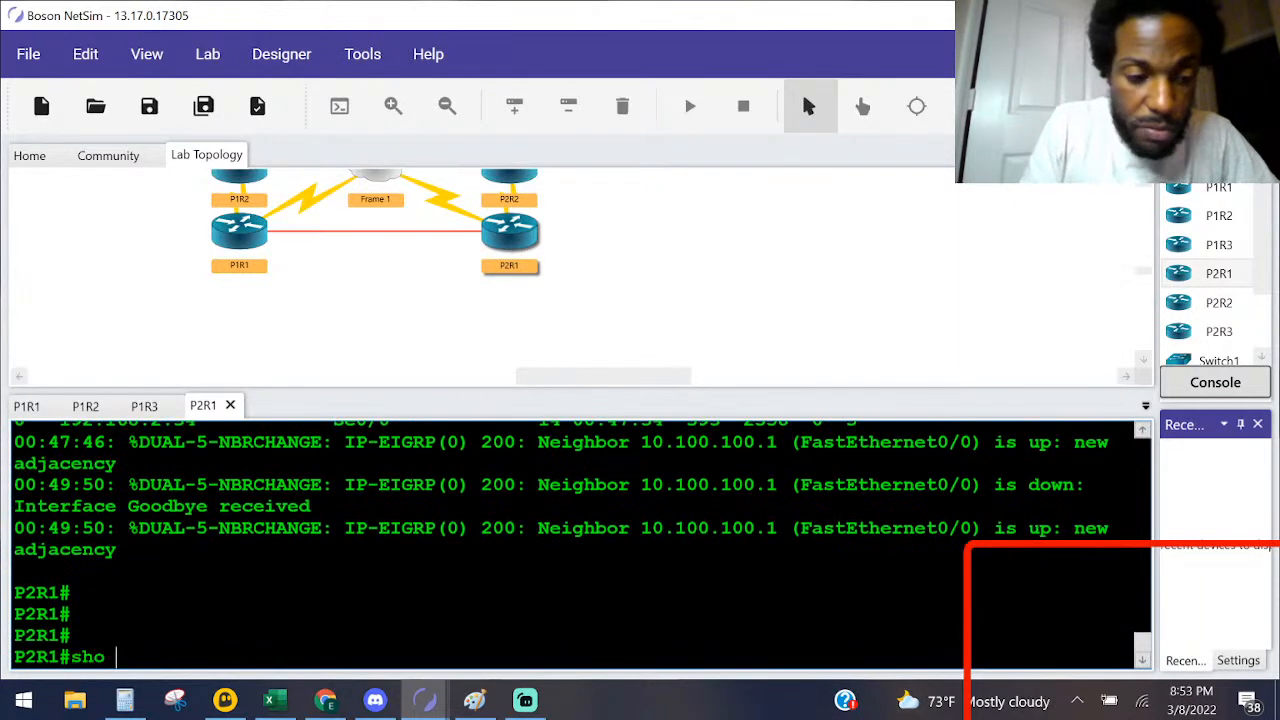
{"action": "type", "text": " ip ei"}
{"action": "key", "text": "Tab"}
{"action": "type", "text": "ne"}
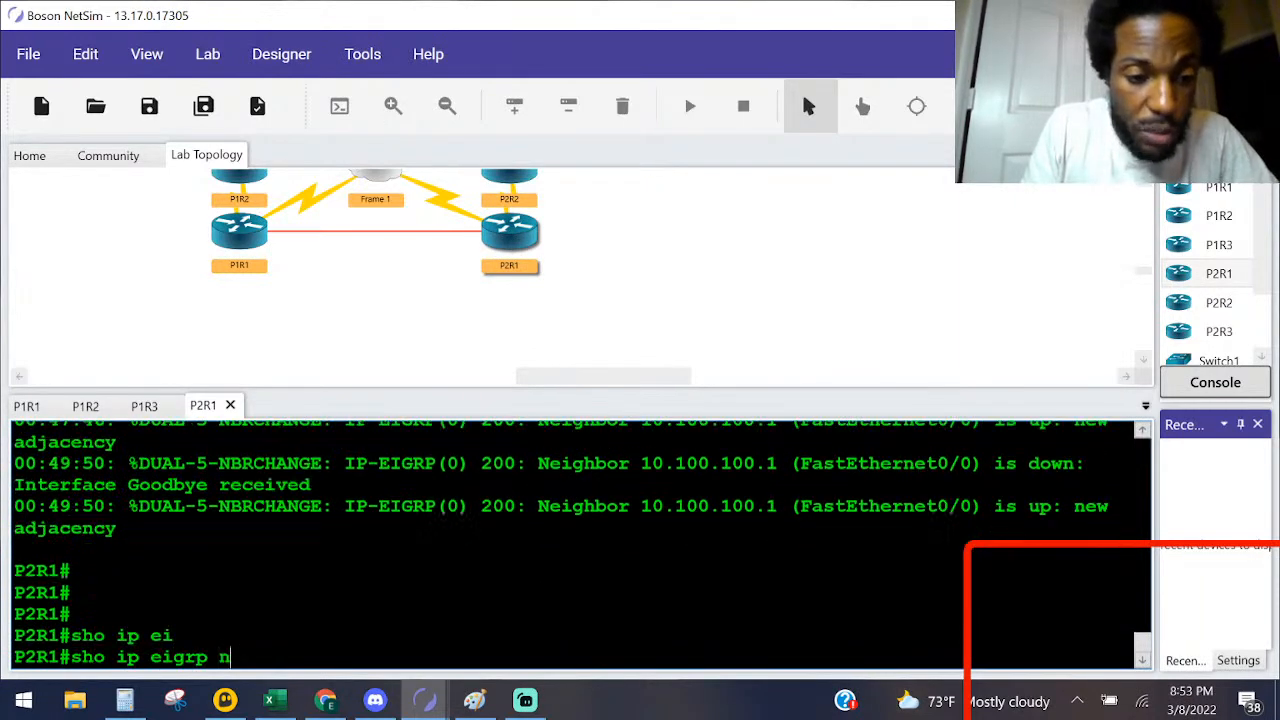
{"action": "key", "text": "Tab"}
{"action": "key", "text": "Return"}
{"action": "key", "text": "Return"}
{"action": "key", "text": "Return"}
{"action": "key", "text": "Return"}
{"action": "key", "text": "Return"}
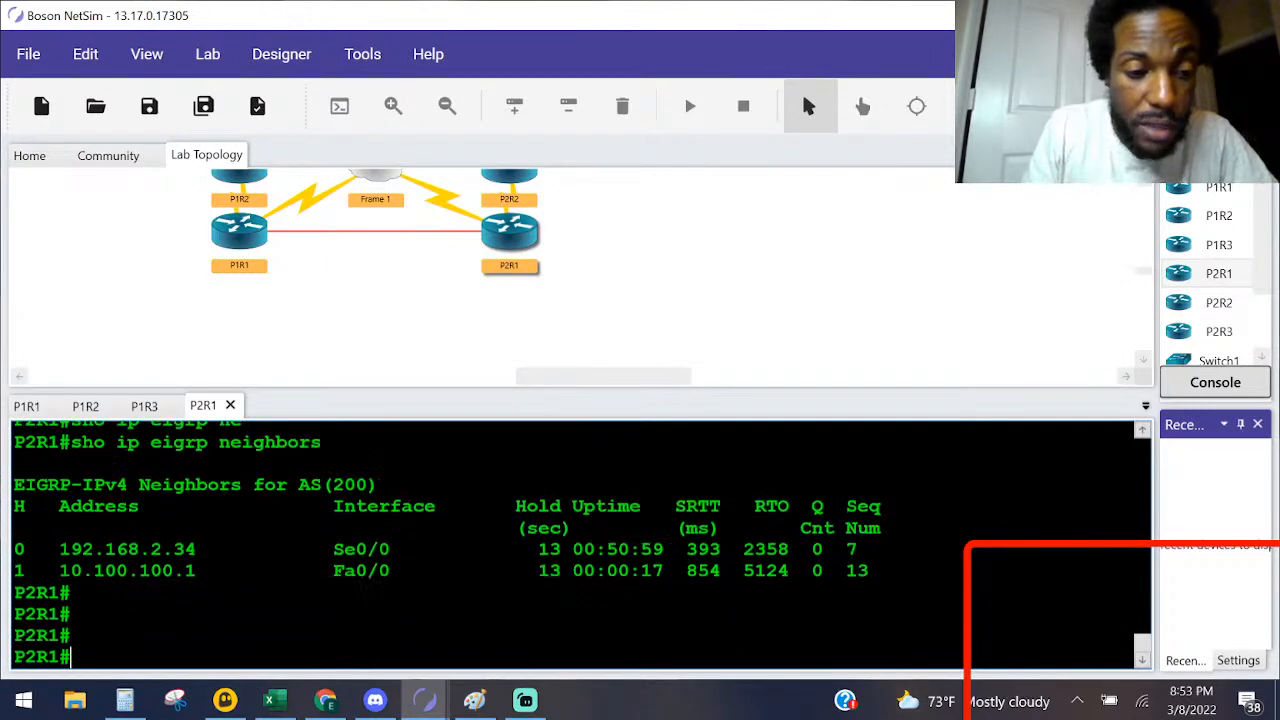
Step: Display P2R1's routing table with sho ip route and highlight the EIGRP entry for 192.168.1.0
{"action": "type", "text": "sho ip rou"}
{"action": "key", "text": "Tab"}
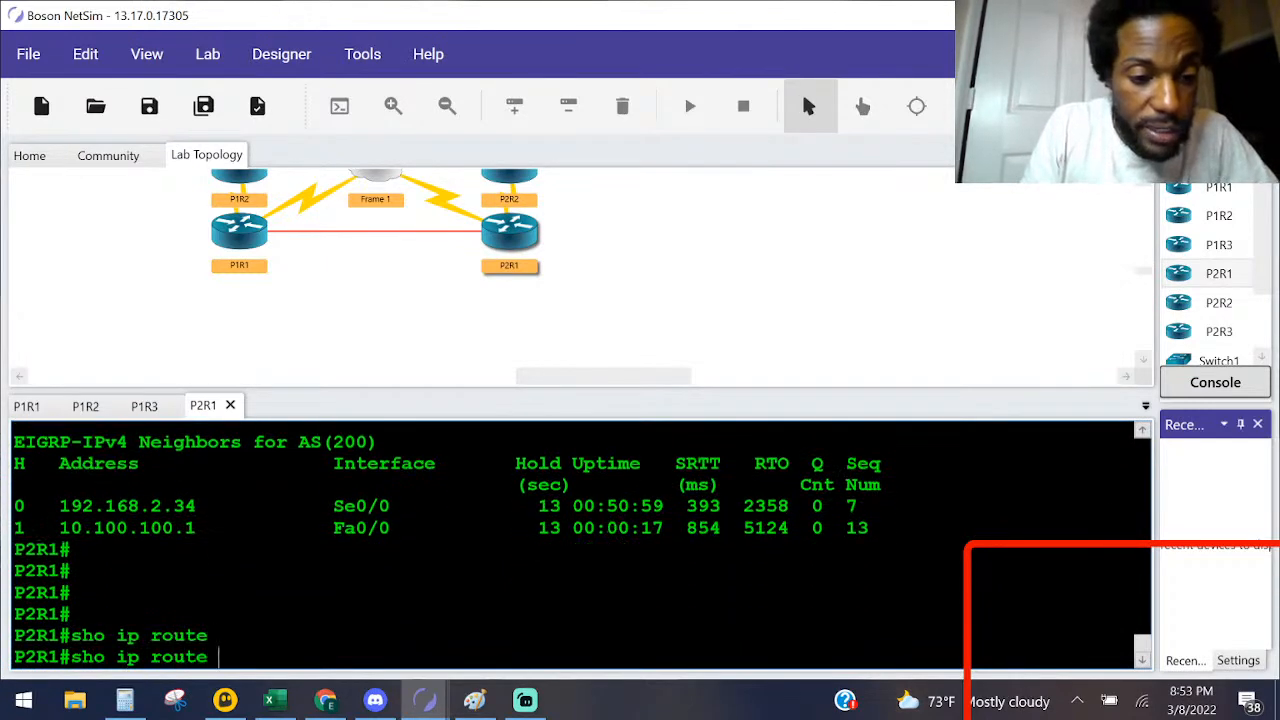
{"action": "key", "text": "Return"}
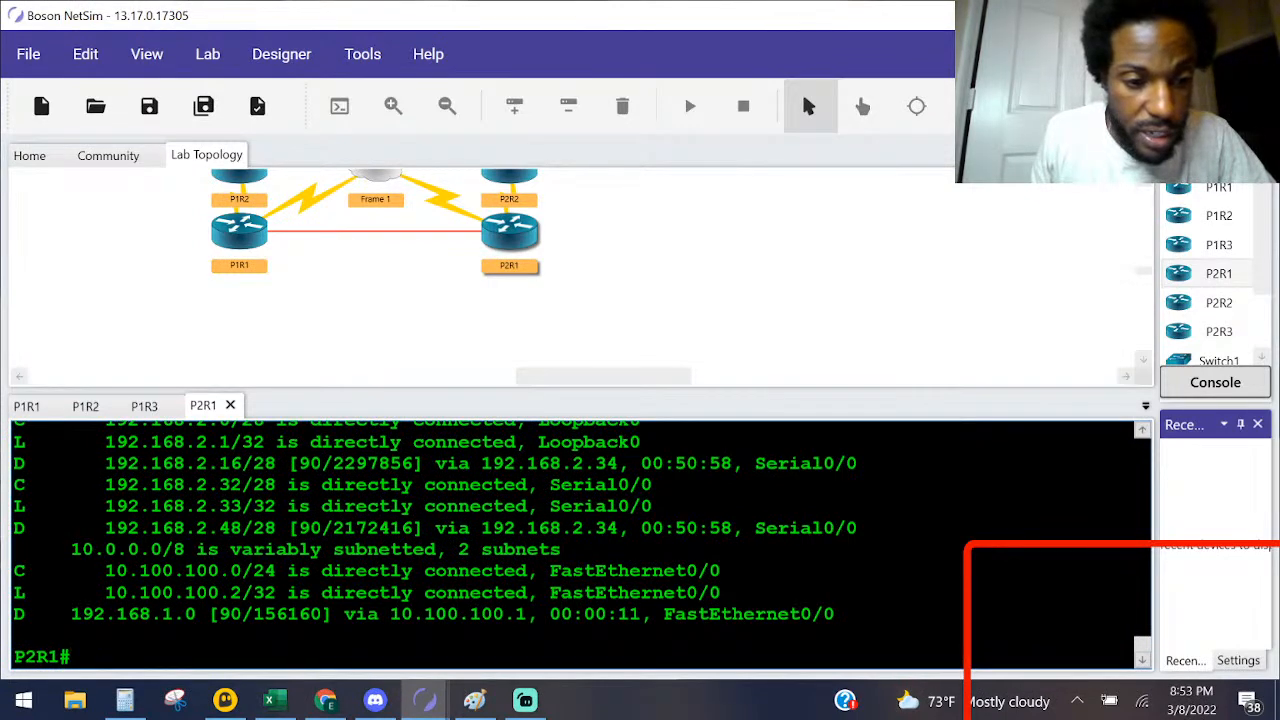
{"action": "left_click_drag", "start_coordinate": [60, 613], "coordinate": [846, 614]}
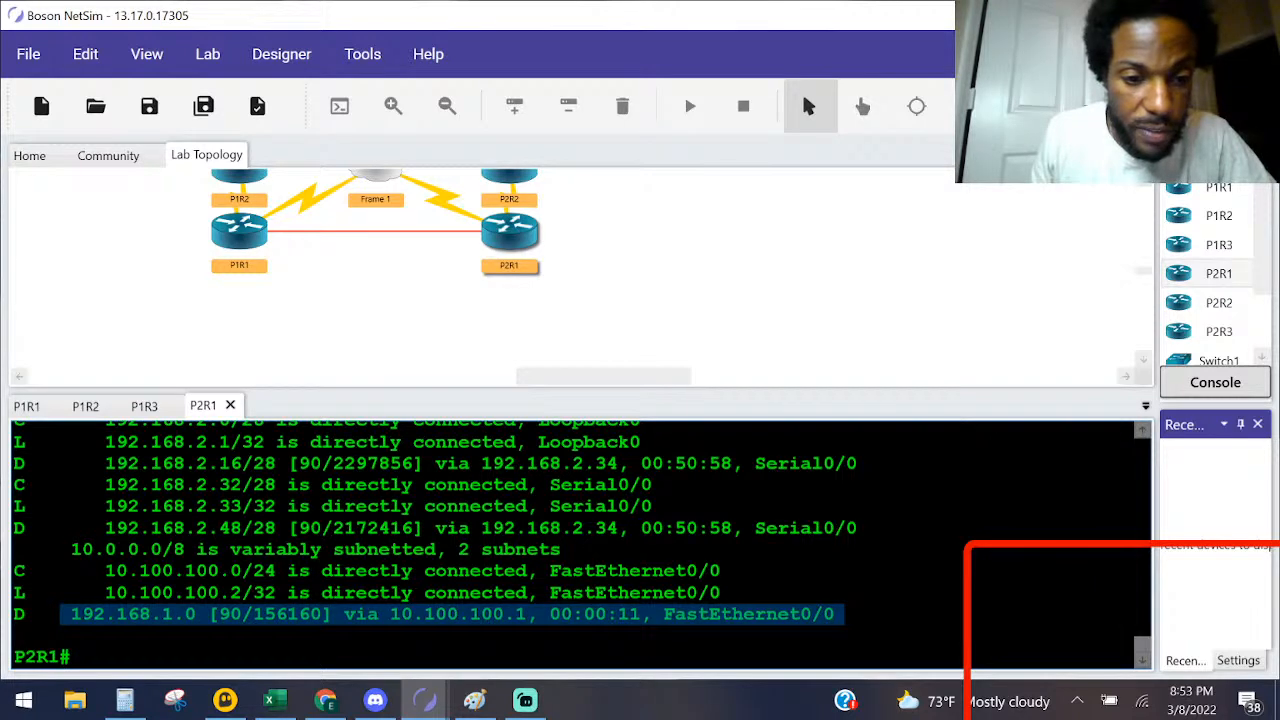
Step: Examine the 192.168.1.0 EIGRP route in P2R1's routing table, highlighting its network, next hop and exit interface
{"action": "left_click_drag", "start_coordinate": [846, 614], "coordinate": [826, 614]}
{"action": "left_click_drag", "start_coordinate": [196, 614], "coordinate": [60, 614]}
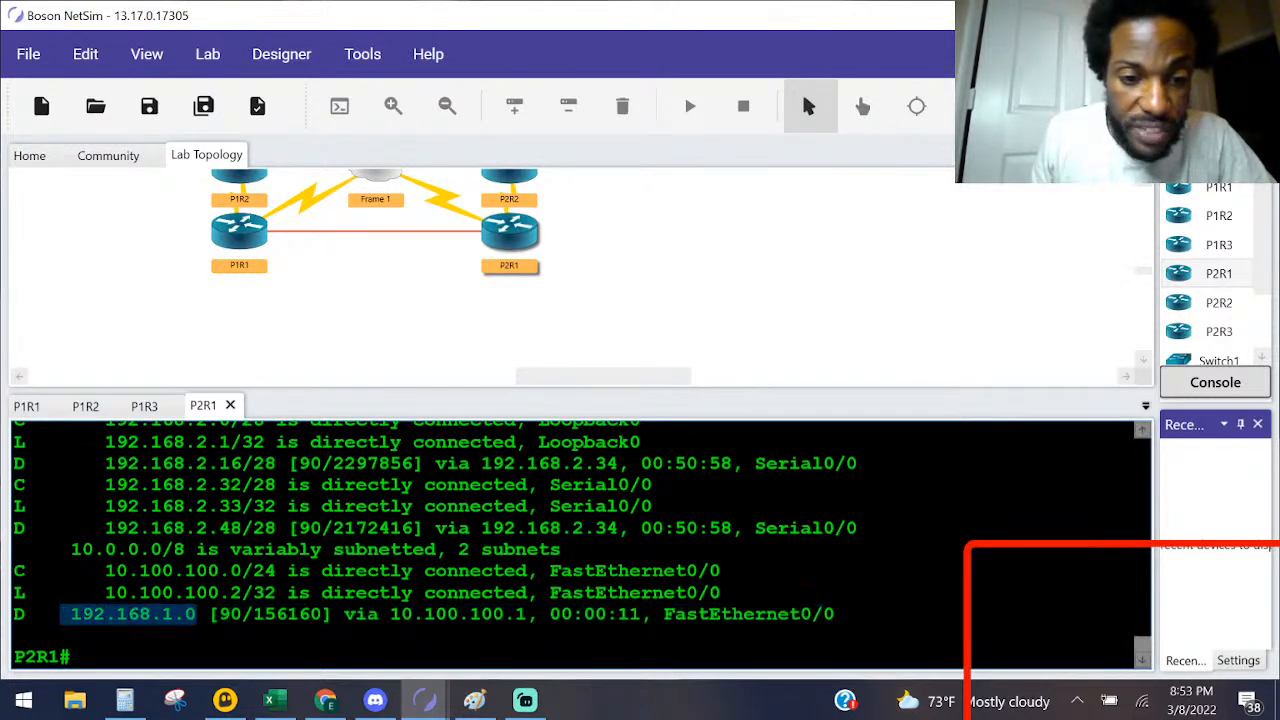
{"action": "left_click_drag", "start_coordinate": [538, 612], "coordinate": [448, 608]}
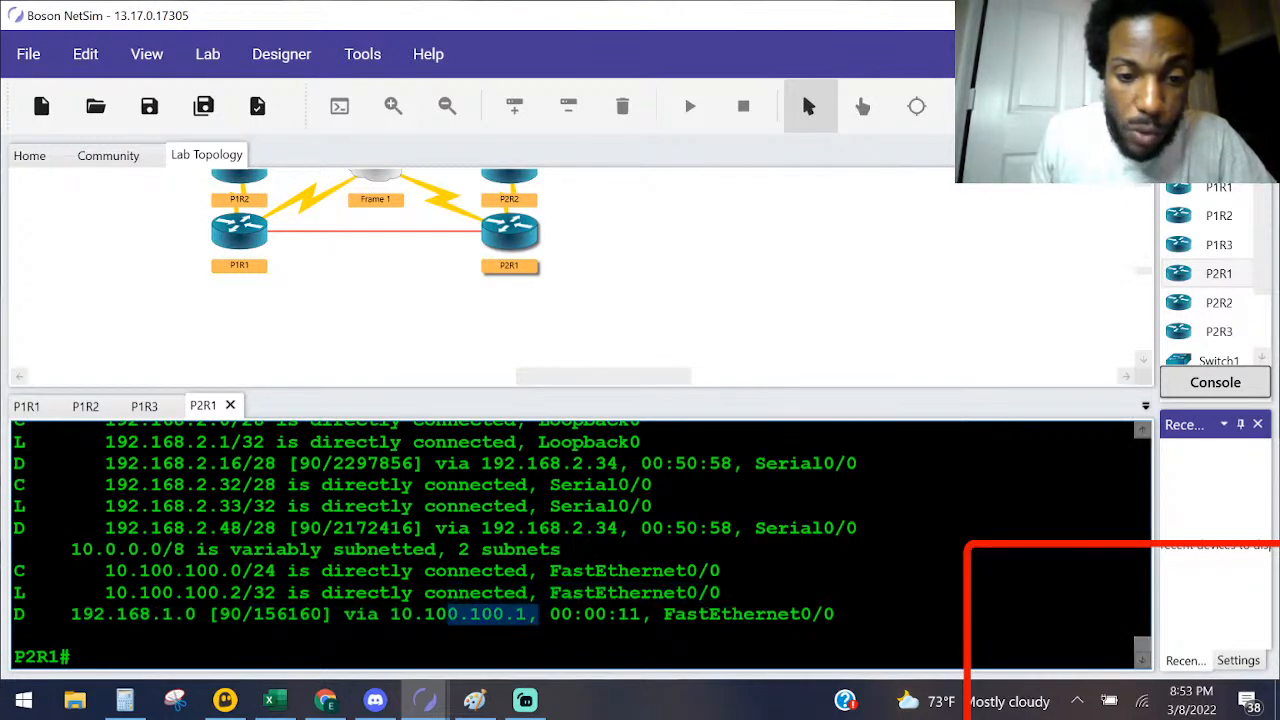
{"action": "left_click_drag", "start_coordinate": [663, 614], "coordinate": [835, 614]}
{"action": "scroll", "coordinate": [580, 540], "scroll_direction": "up", "scroll_amount": 2}
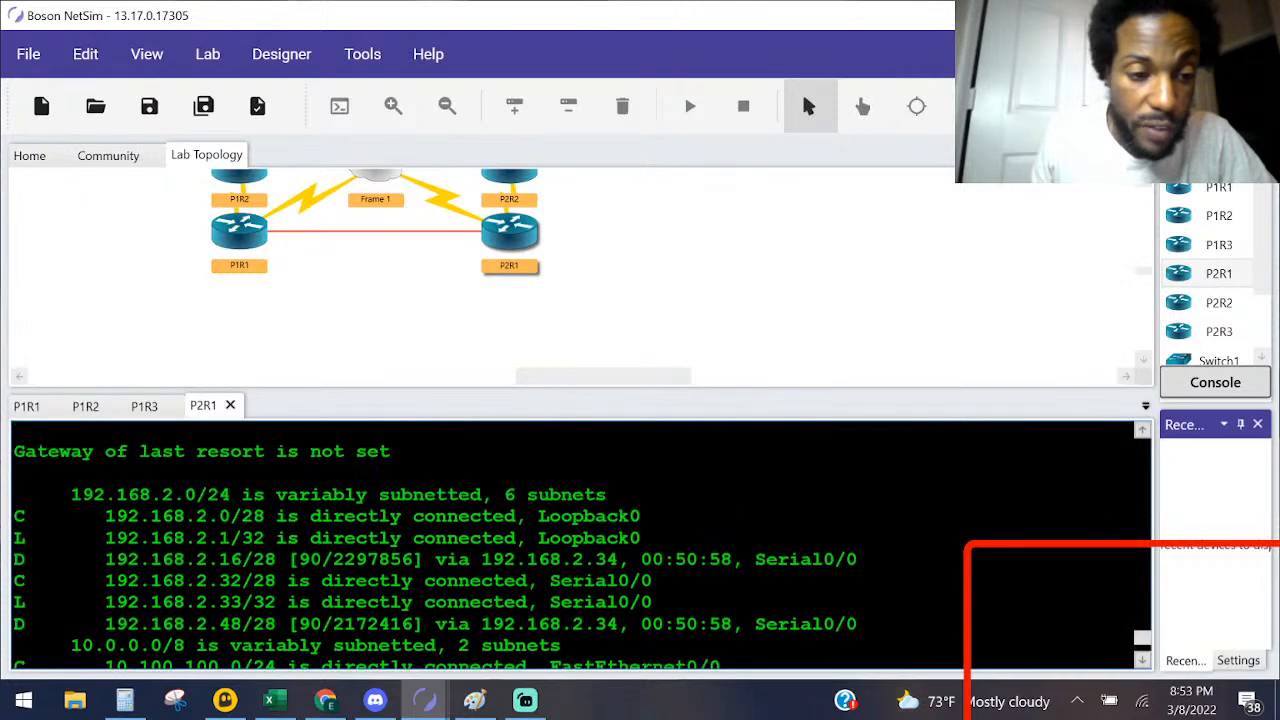
{"action": "scroll", "coordinate": [580, 540], "scroll_direction": "down", "scroll_amount": 2}
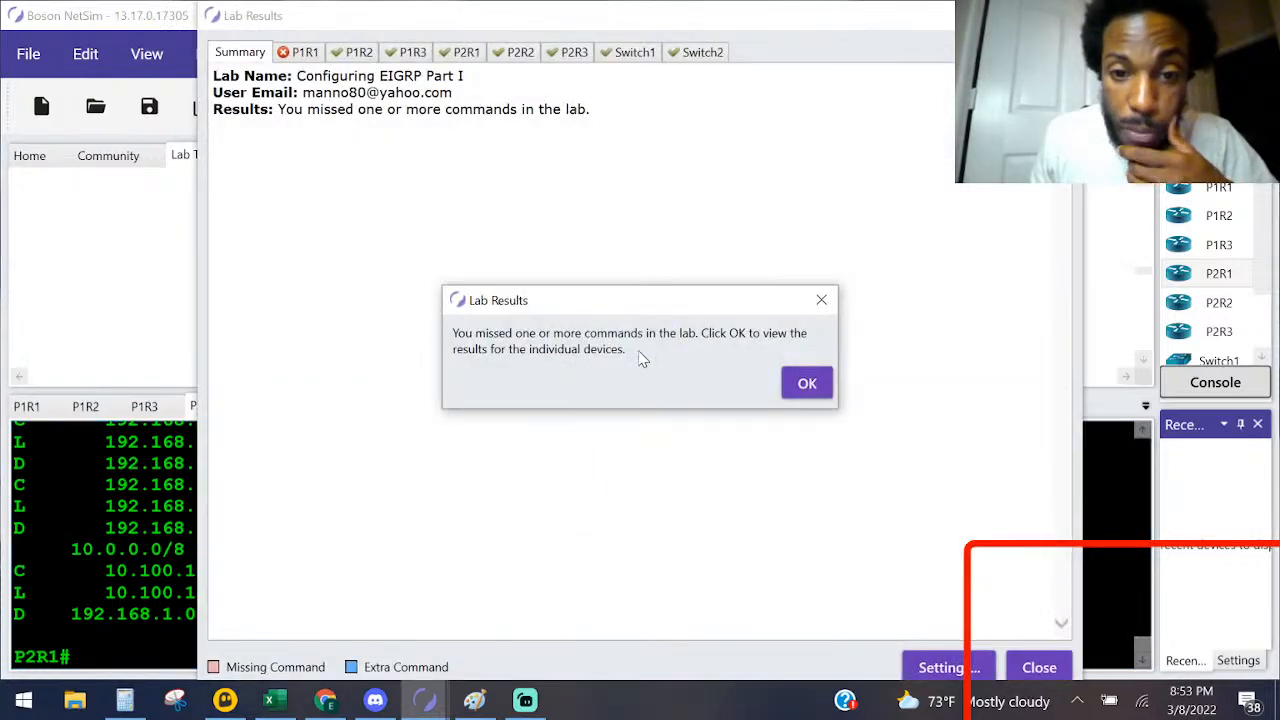
Step: Review P1R1's graded configuration in the lab results for missing commands, and close the results
{"action": "left_click", "coordinate": [806, 386]}
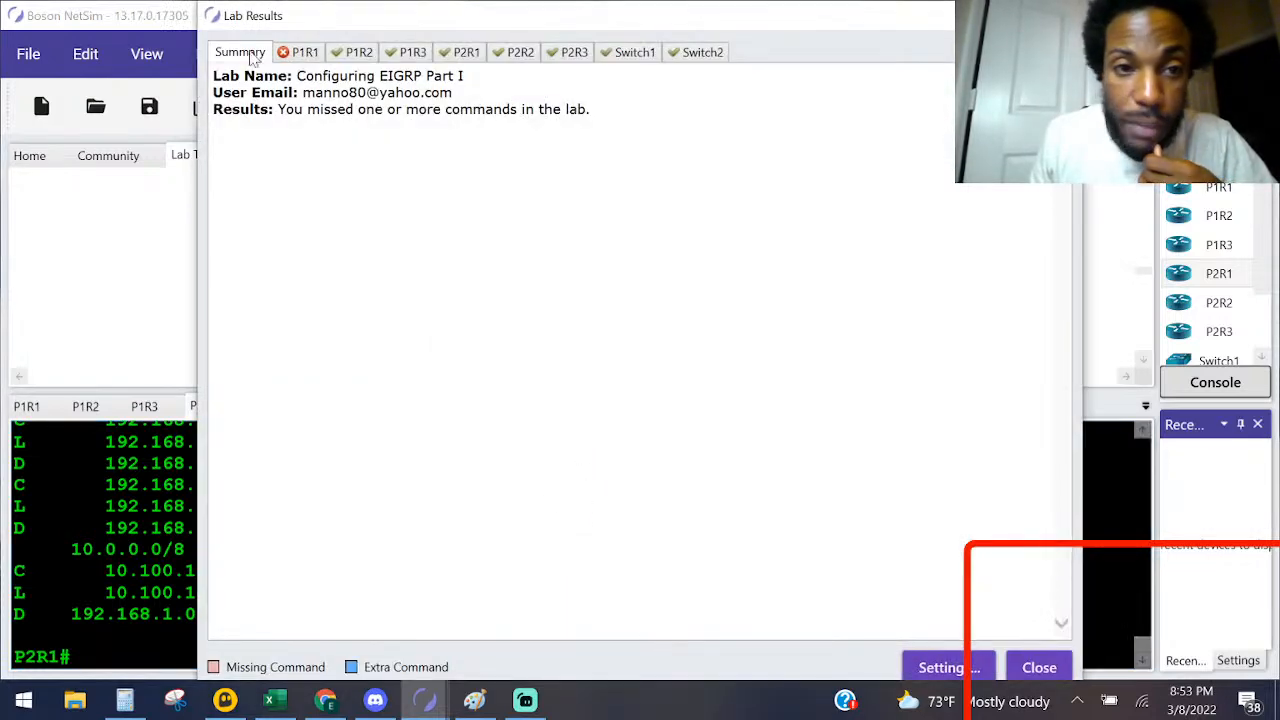
{"action": "left_click", "coordinate": [300, 56]}
{"action": "scroll", "coordinate": [422, 400], "scroll_direction": "down", "scroll_amount": 10}
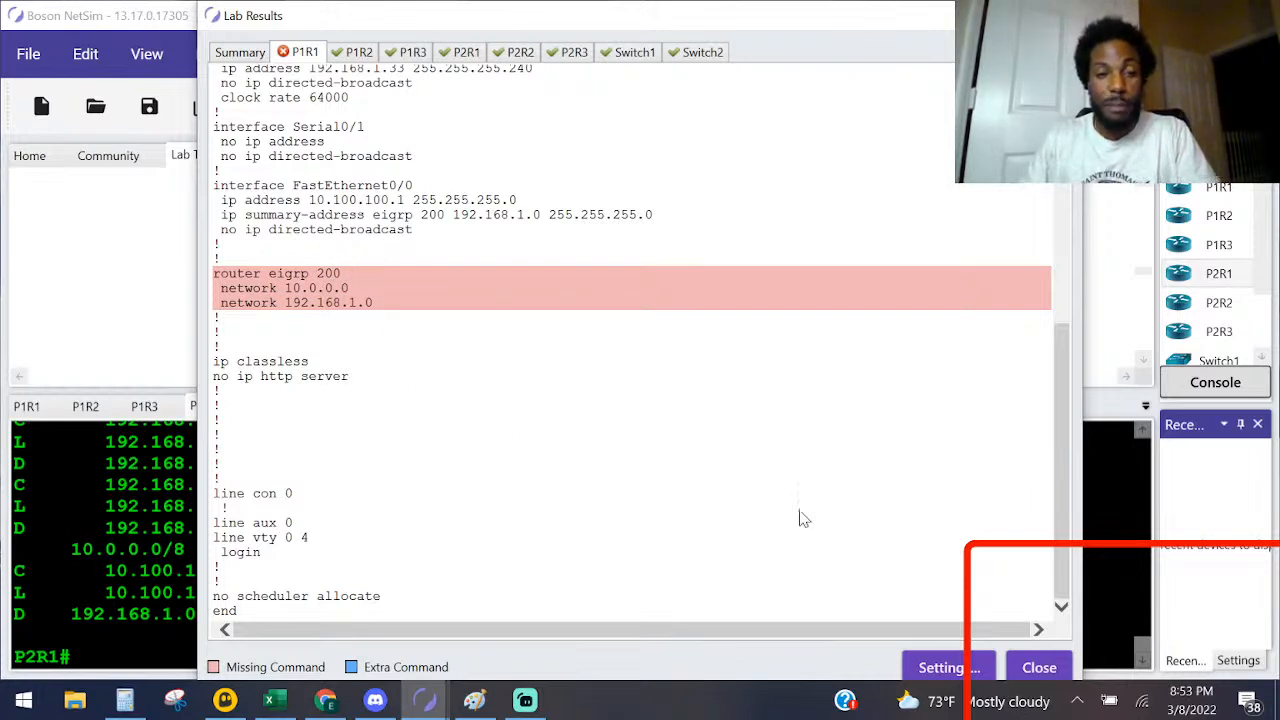
{"action": "left_click", "coordinate": [1030, 669]}
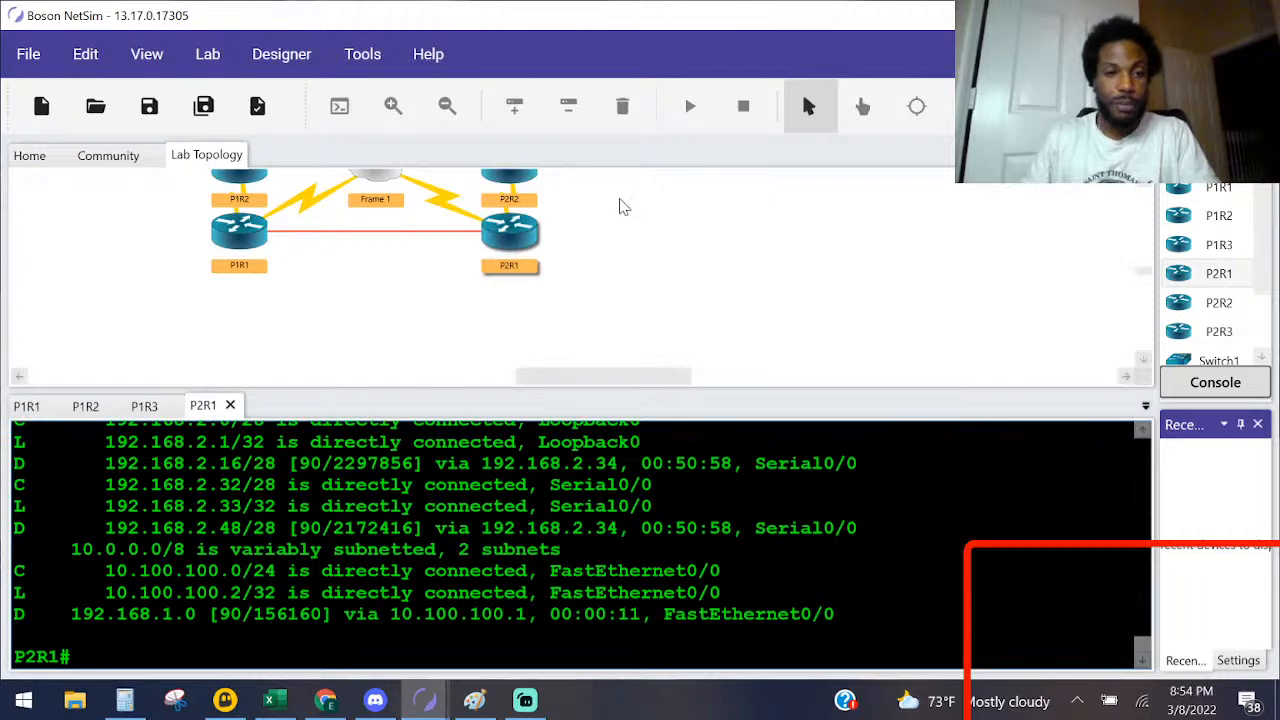
Step: Return to P1R1's console and highlight the neighbor entries and the AS number in its EIGRP neighbor table
{"action": "double_click", "coordinate": [239, 232]}
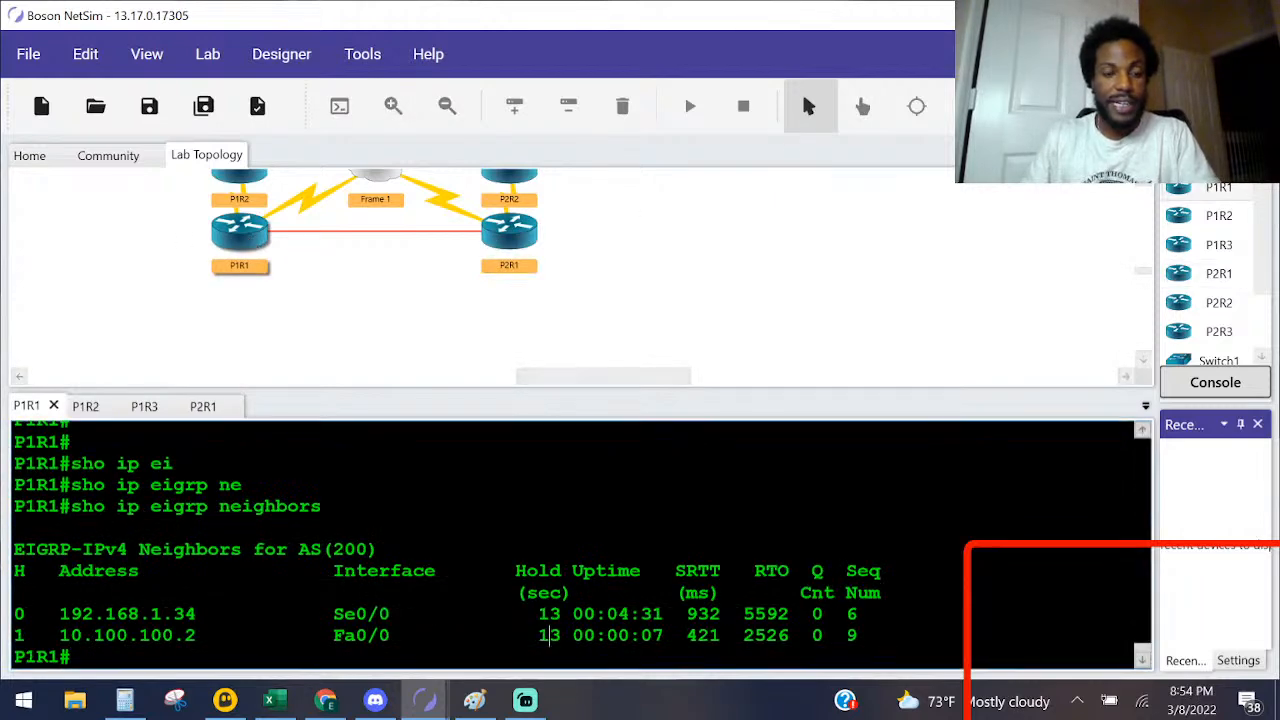
{"action": "key", "text": "Return"}
{"action": "key", "text": "Return"}
{"action": "key", "text": "Return"}
{"action": "key", "text": "Return"}
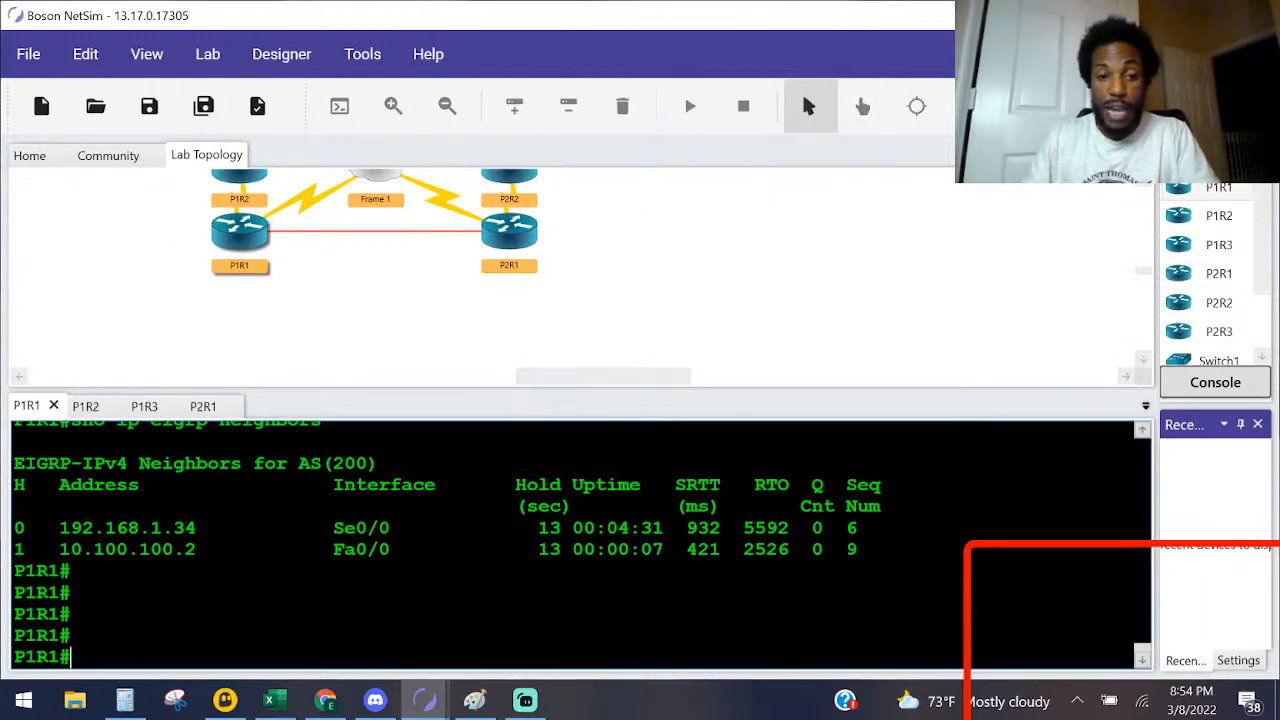
{"action": "left_click_drag", "start_coordinate": [345, 549], "coordinate": [14, 506]}
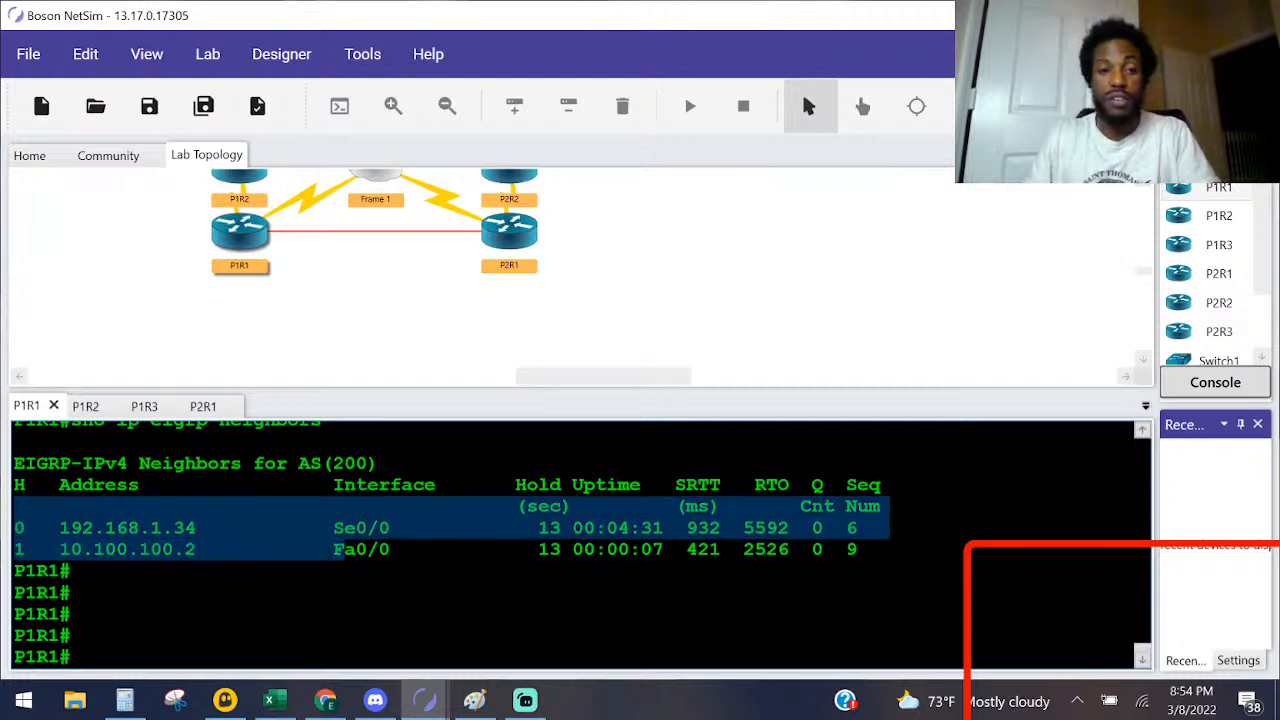
{"action": "left_click_drag", "start_coordinate": [378, 463], "coordinate": [250, 463]}
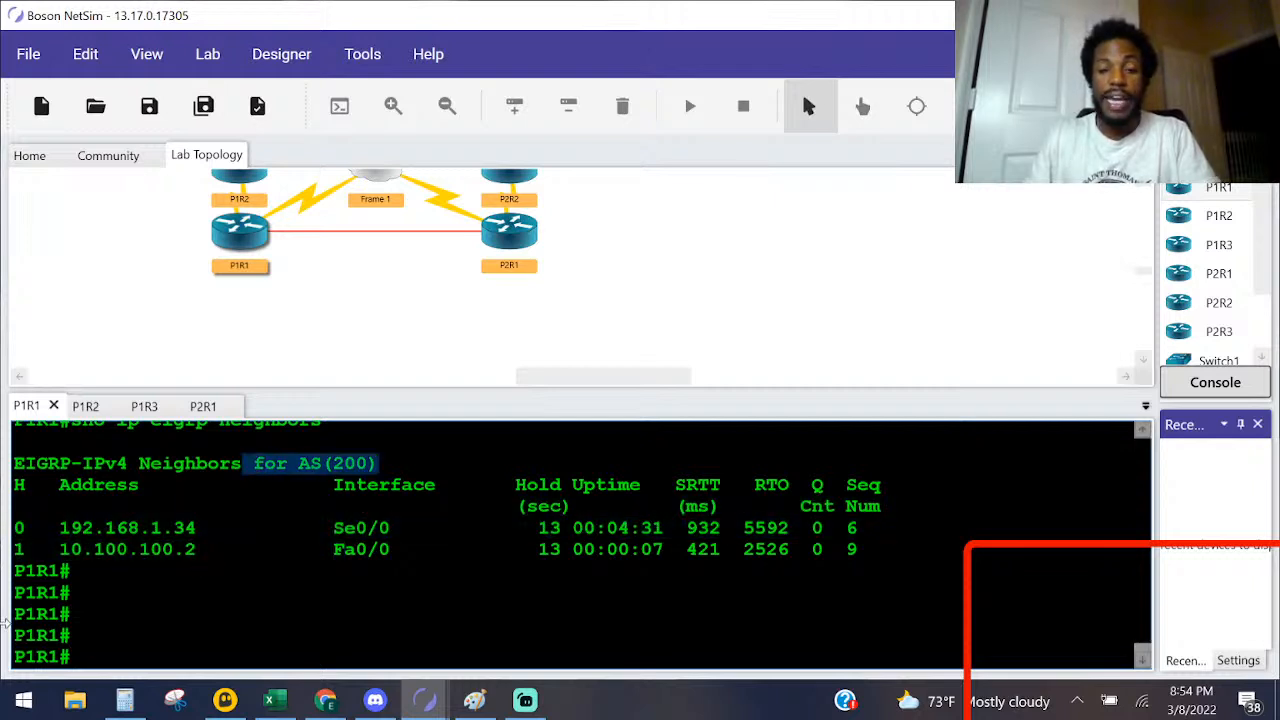
Step: Display P1R1's full running configuration with sho running-config and look through it for the EIGRP section
{"action": "key", "text": "Return"}
{"action": "type", "text": "sho running-config"}
{"action": "key", "text": "Tab"}
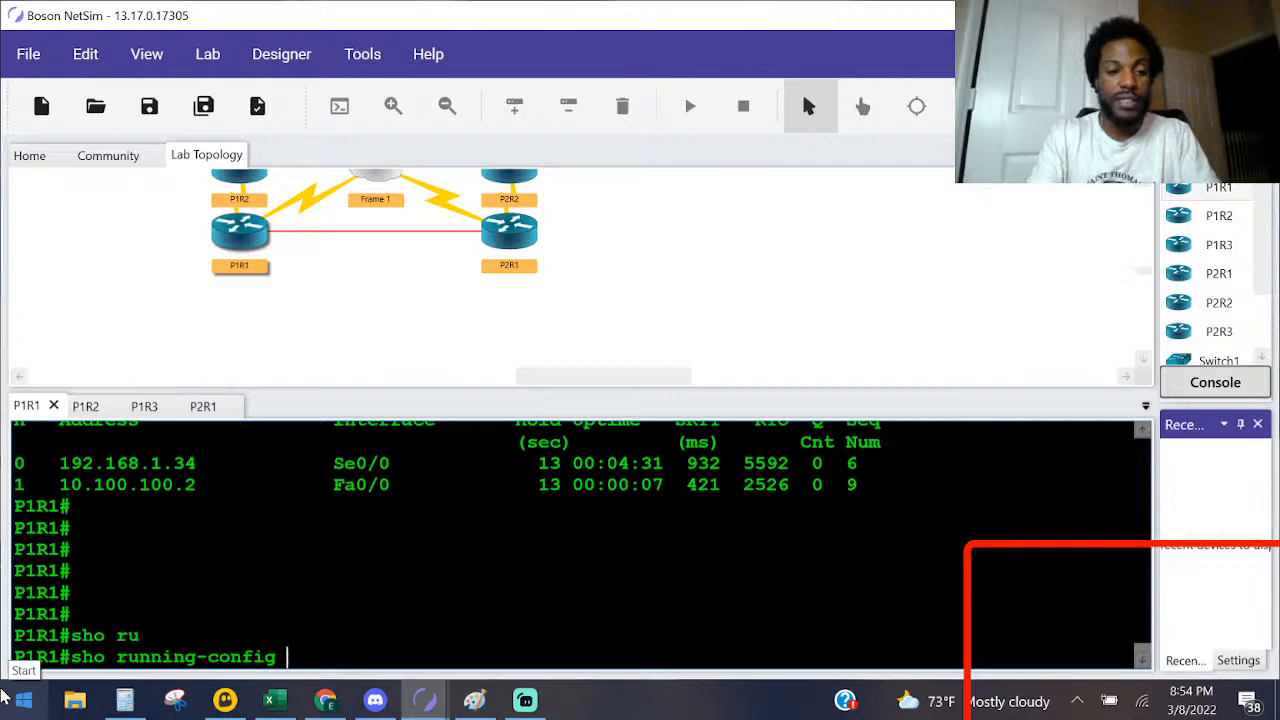
{"action": "key", "text": "Return"}
{"action": "key", "text": "space"}
{"action": "key", "text": "space"}
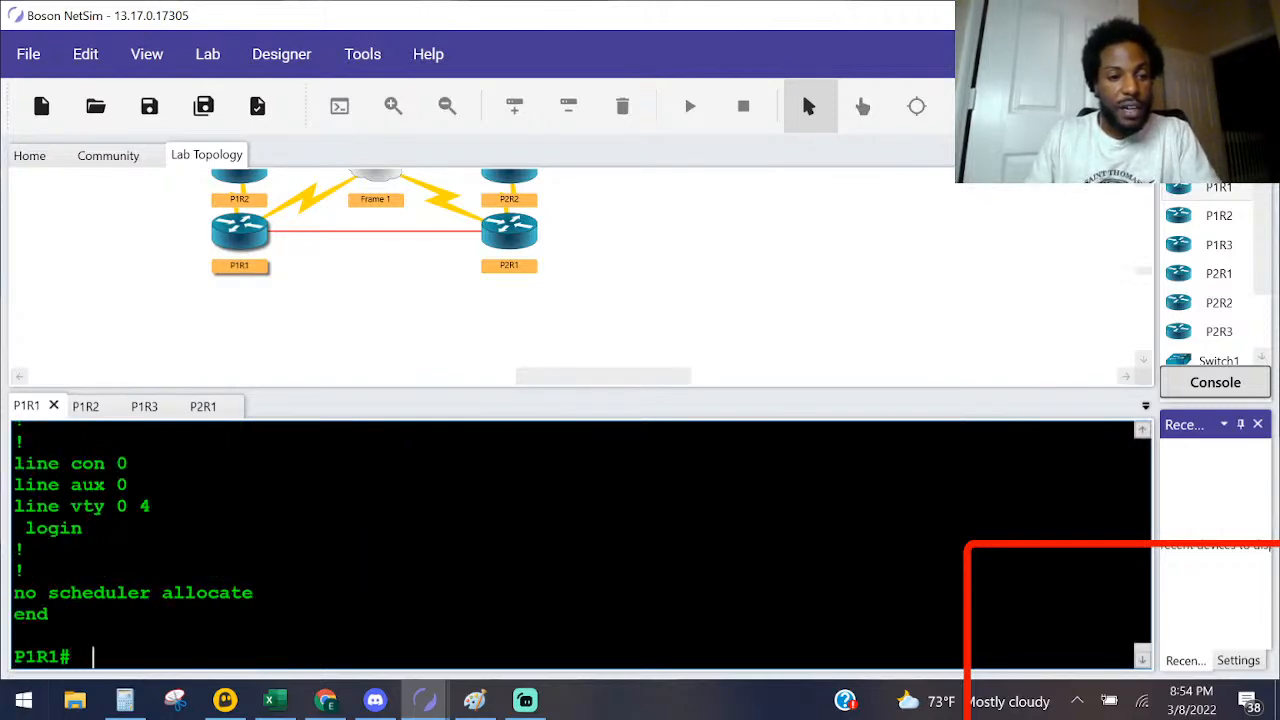
{"action": "scroll", "coordinate": [580, 540], "scroll_direction": "up", "scroll_amount": 7}
{"action": "scroll", "coordinate": [580, 540], "scroll_direction": "up", "scroll_amount": 8}
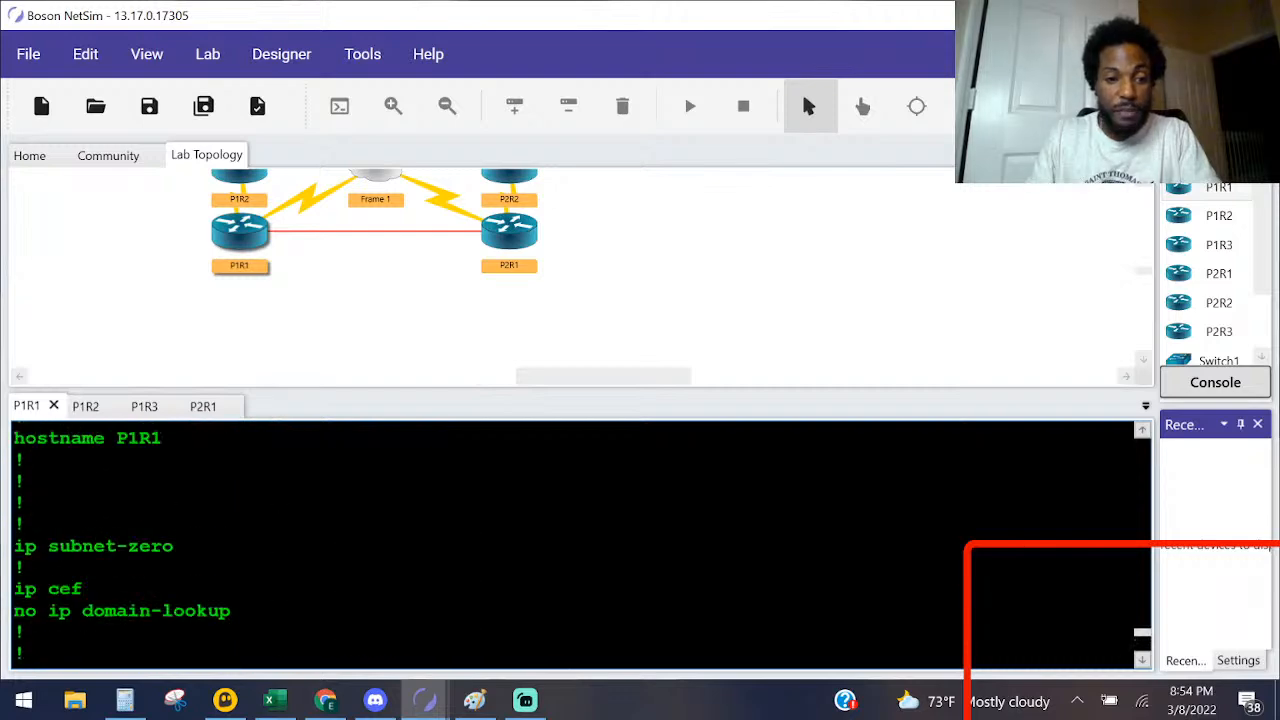
Step: Enter router configuration mode for EIGRP 200 on P1R1 from global configuration mode
{"action": "key", "text": "Return"}
{"action": "key", "text": "Return"}
{"action": "key", "text": "Return"}
{"action": "key", "text": "Return"}
{"action": "type", "text": "configure"}
{"action": "key", "text": "Tab"}
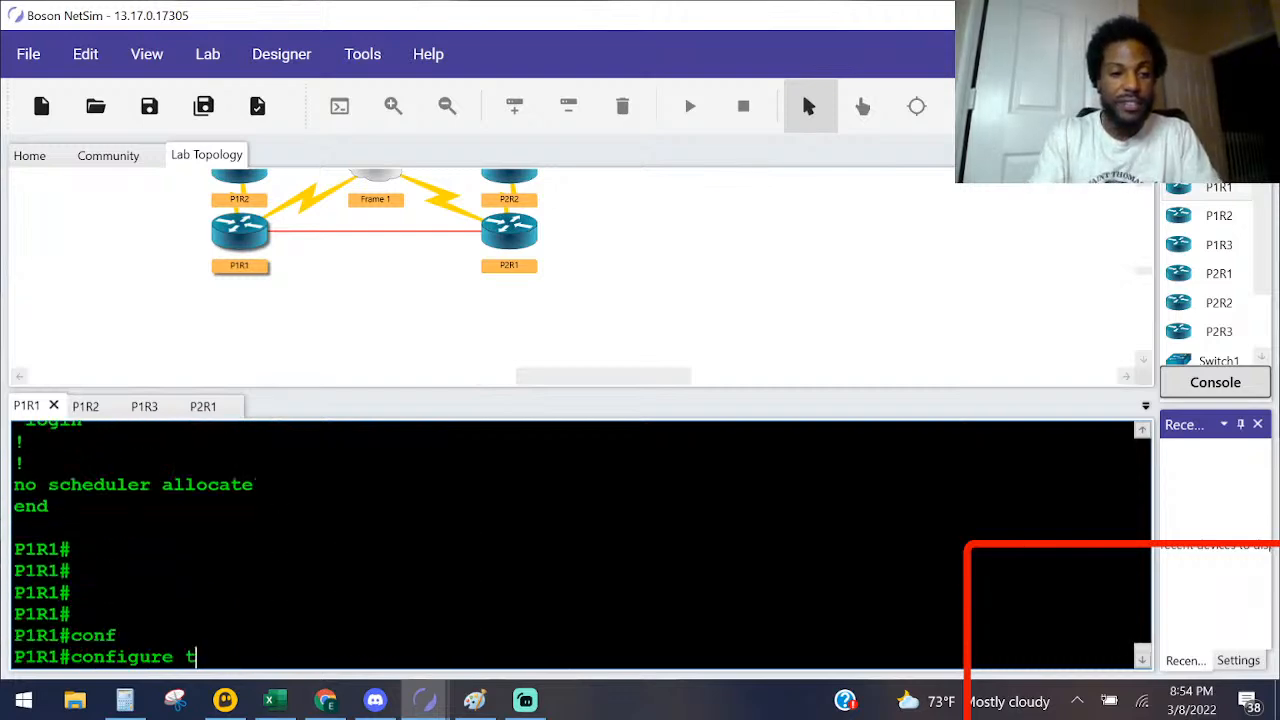
{"action": "type", "text": "t"}
{"action": "key", "text": "Tab"}
{"action": "key", "text": "Return"}
{"action": "type", "text": "router ei"}
{"action": "key", "text": "Tab"}
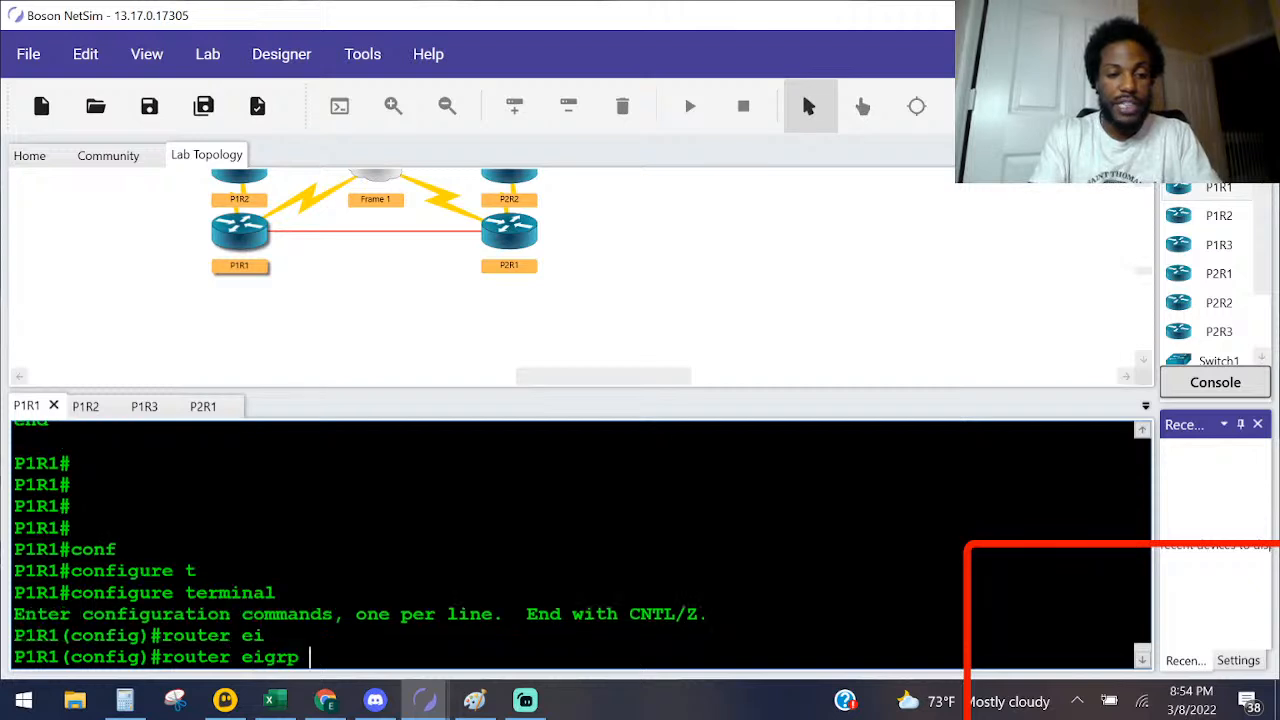
{"action": "type", "text": "200"}
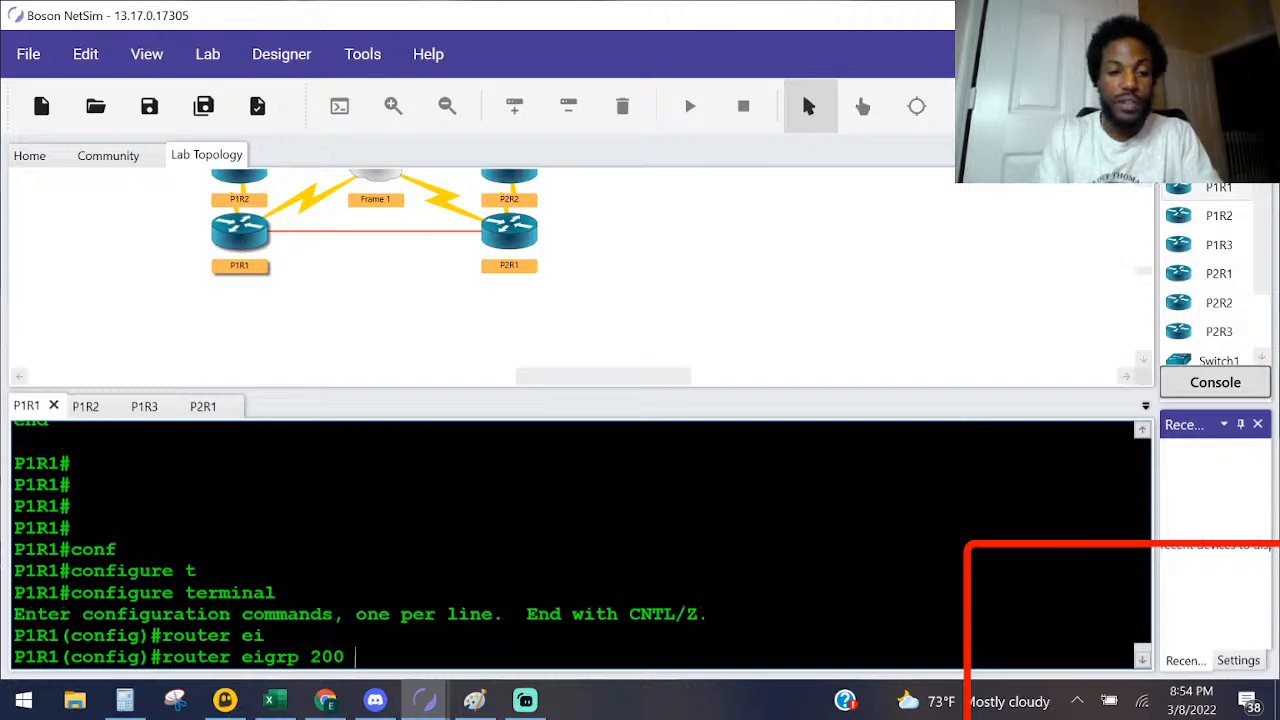
{"action": "scroll", "coordinate": [580, 540], "scroll_direction": "up", "scroll_amount": 10}
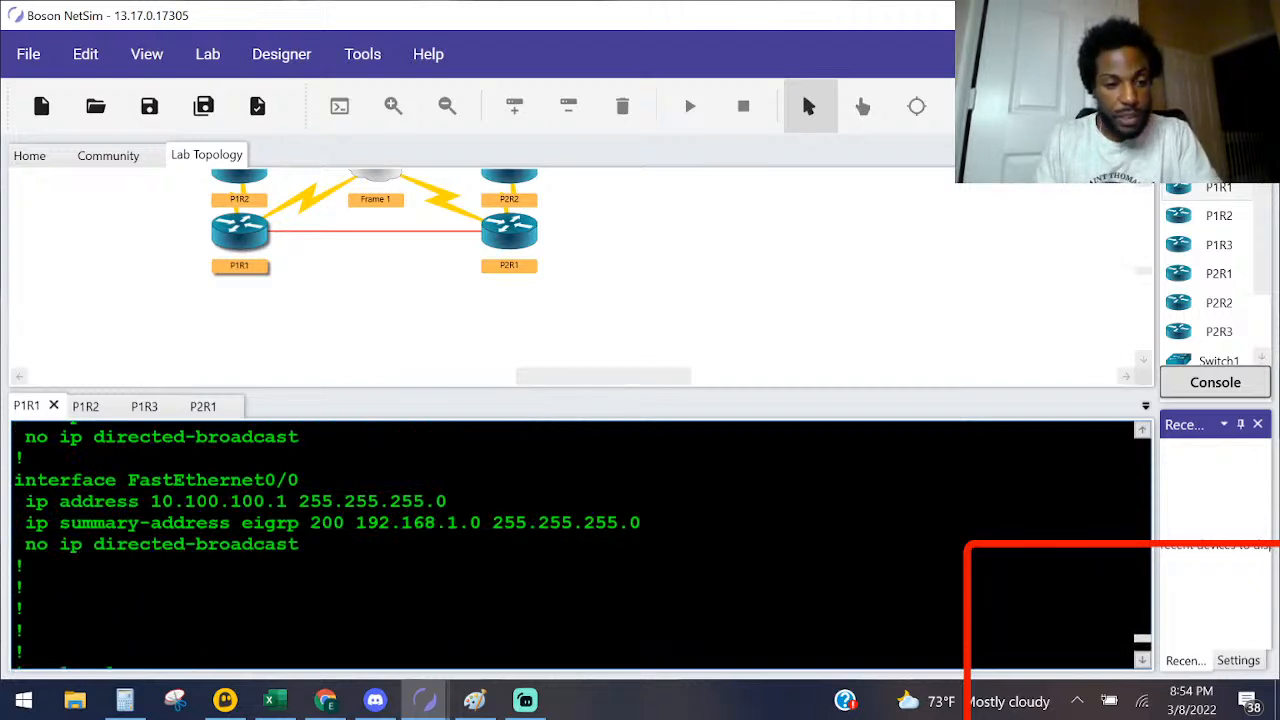
{"action": "scroll", "coordinate": [580, 545], "scroll_direction": "up", "scroll_amount": 10}
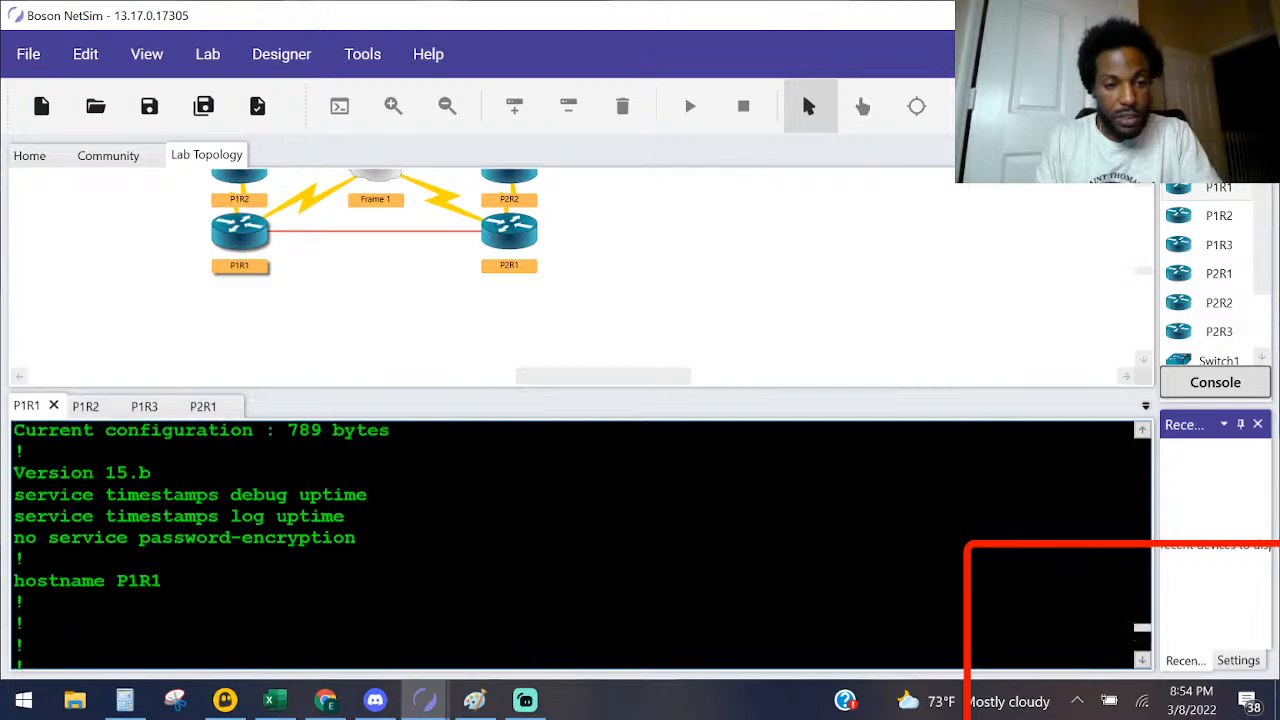
{"action": "scroll", "coordinate": [580, 545], "scroll_direction": "up", "scroll_amount": 4}
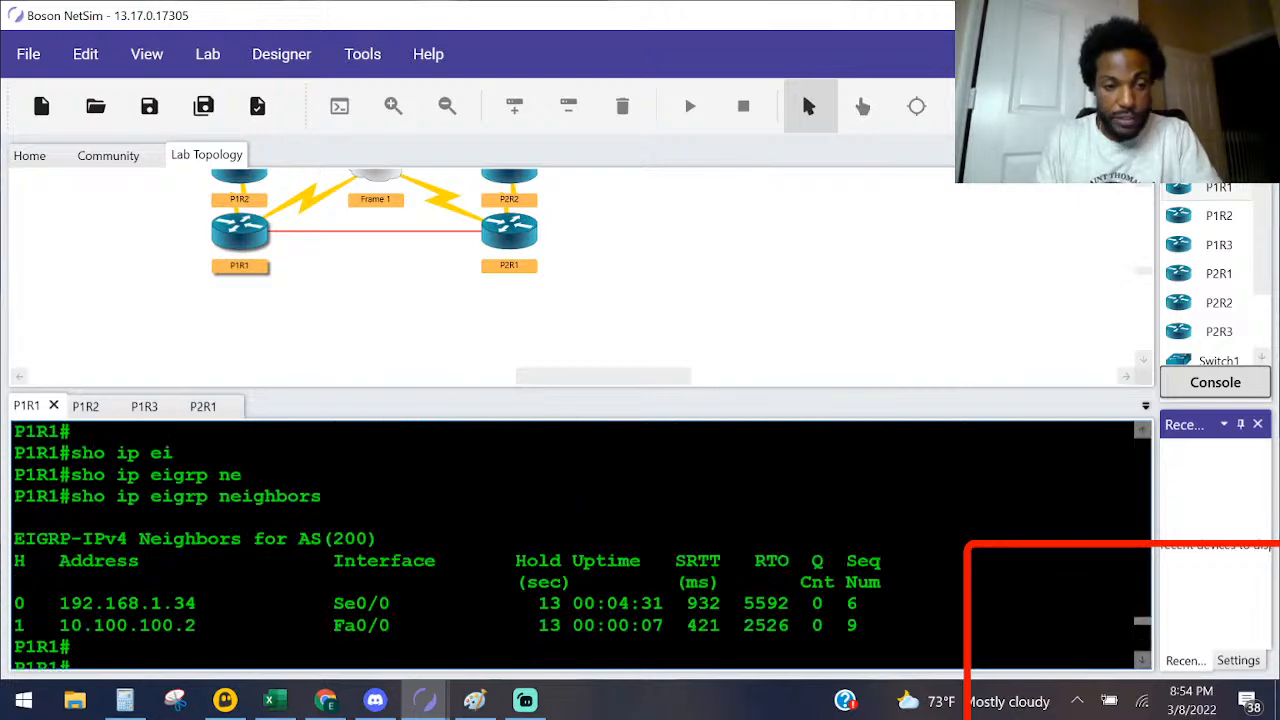
{"action": "scroll", "coordinate": [580, 545], "scroll_direction": "down", "scroll_amount": 20}
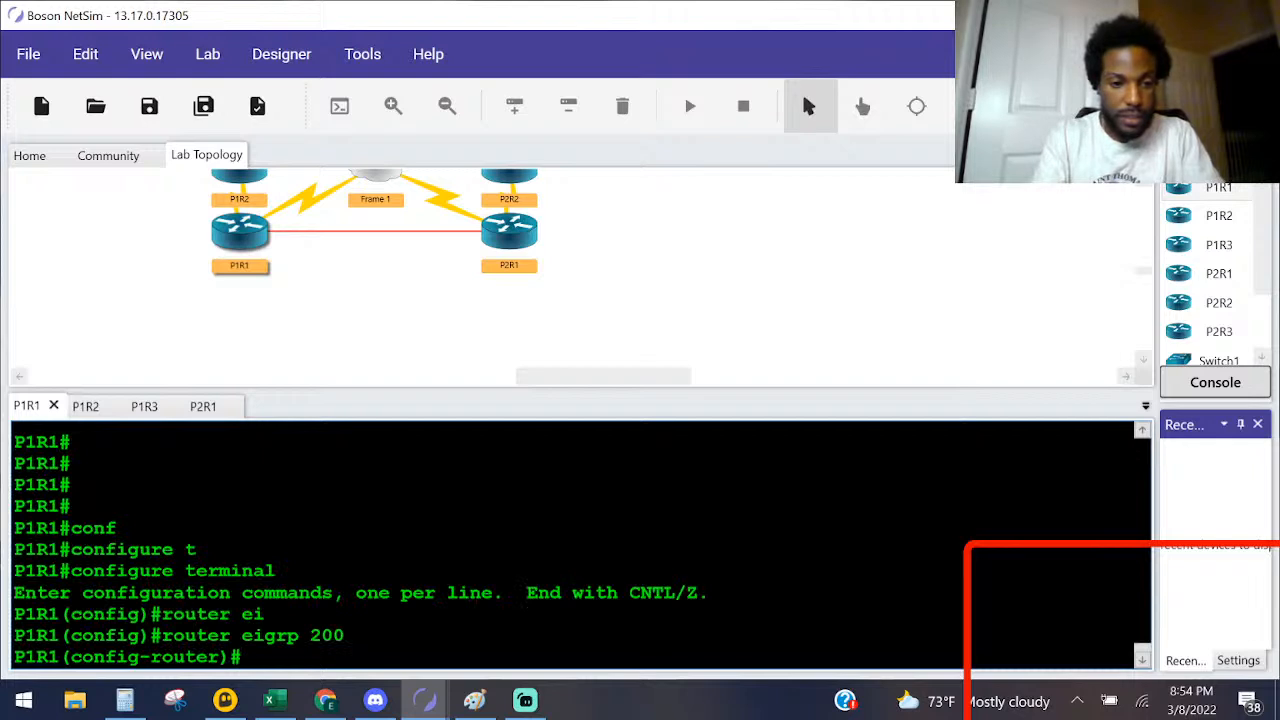
Step: Add network 192.168.1.0 to P1R1's EIGRP 200 process
{"action": "type", "text": "net"}
{"action": "key", "text": "Tab"}
{"action": "type", "text": "1"}
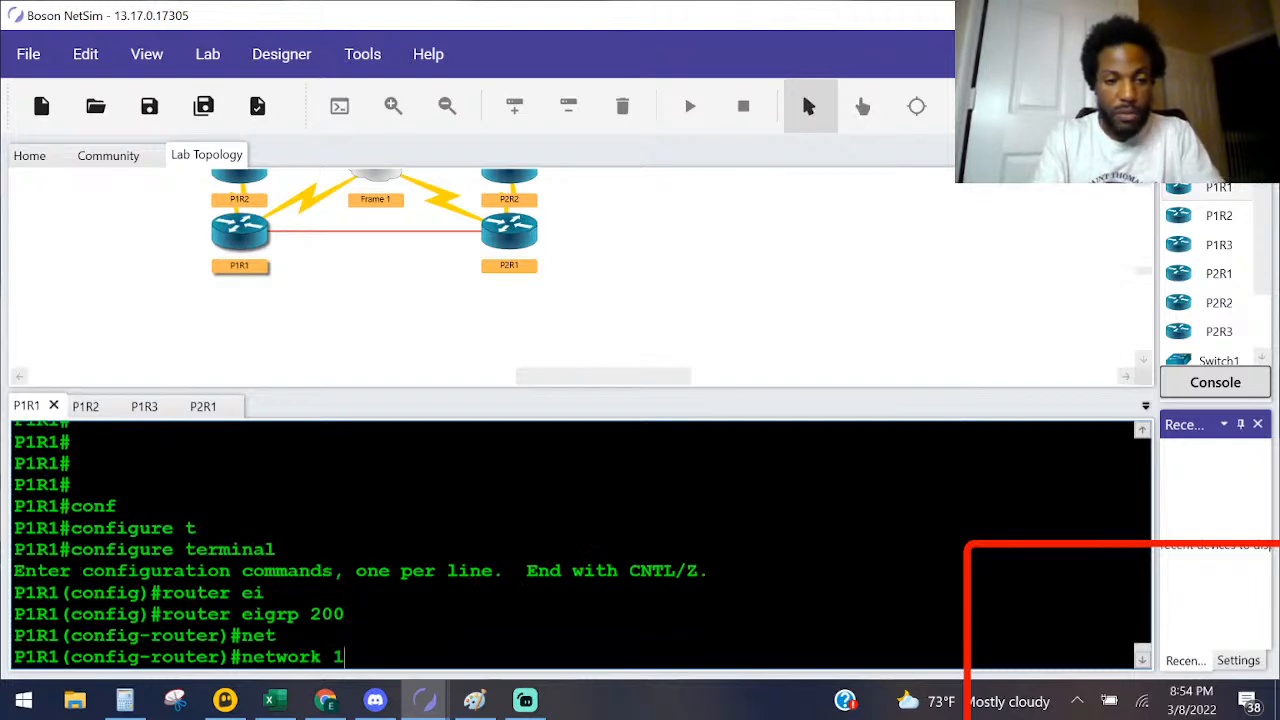
{"action": "type", "text": "92.168."}
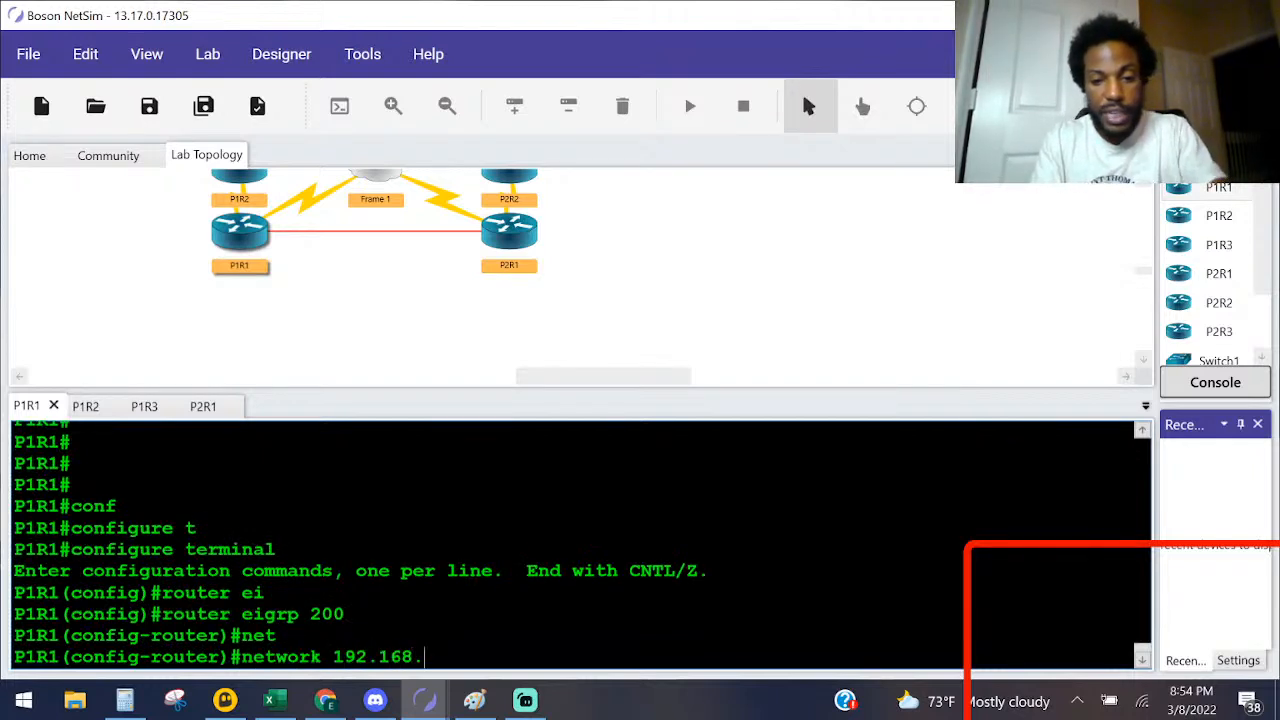
{"action": "type", "text": "1.0"}
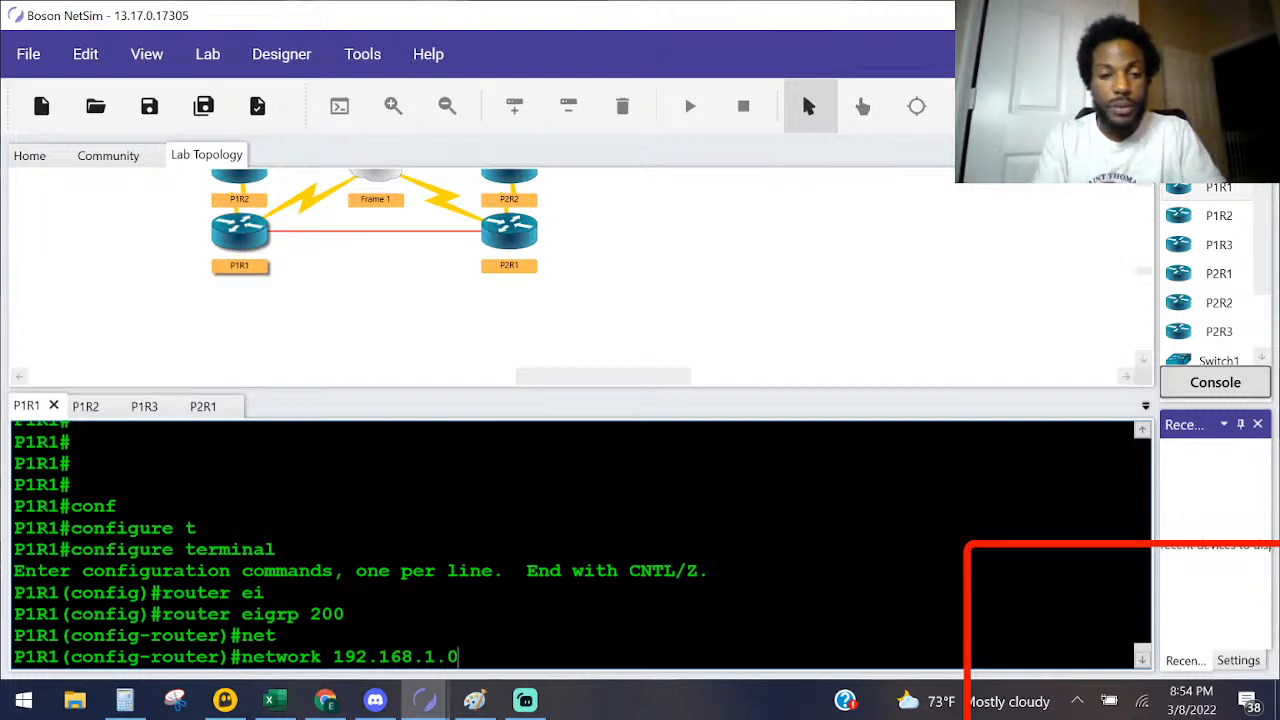
{"action": "key", "text": "Return"}
Step: Add network 10.0.0.0 to P1R1's EIGRP 200 process and return to privileged EXEC mode
{"action": "type", "text": "network 19"}
{"action": "key", "text": "Tab"}
{"action": "type", "text": "1.0"}
{"action": "key", "text": "BackSpace"}
{"action": "type", "text": "0.0.0.0"}
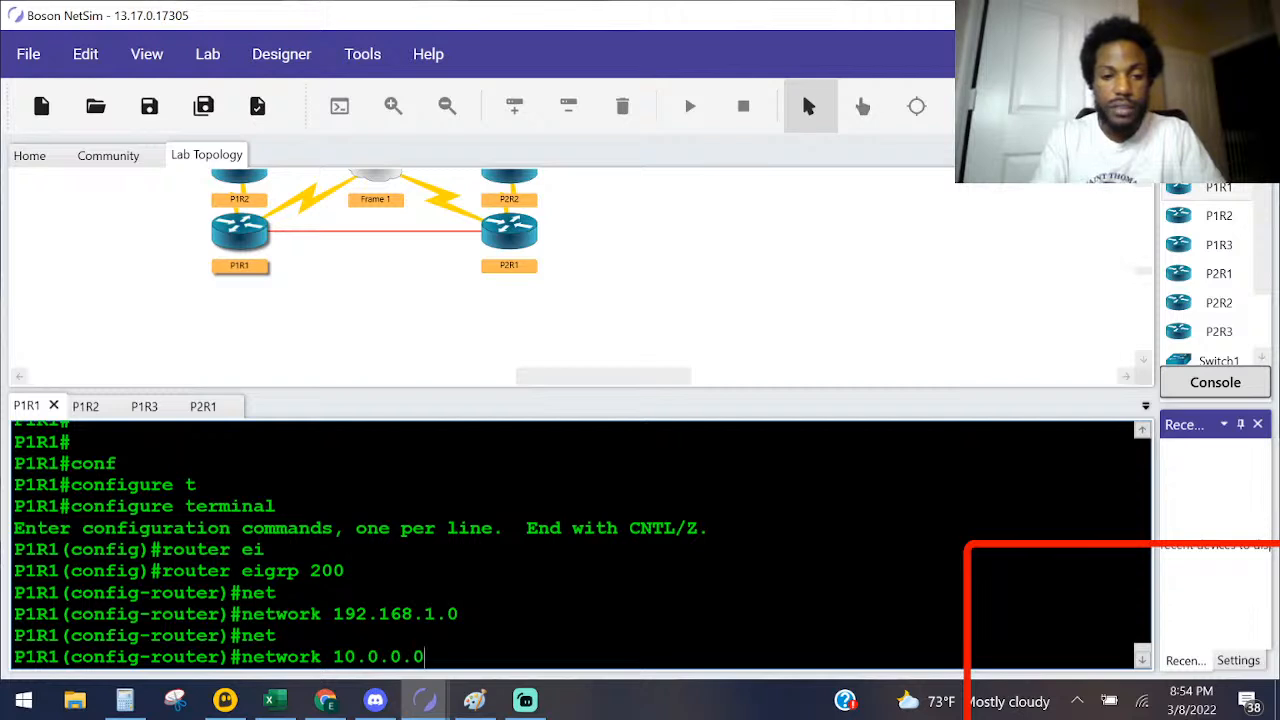
{"action": "key", "text": "Return"}
{"action": "key", "text": "ctrl+z"}
Step: Save P1R1's configuration with the wr command
{"action": "type", "text": "wr"}
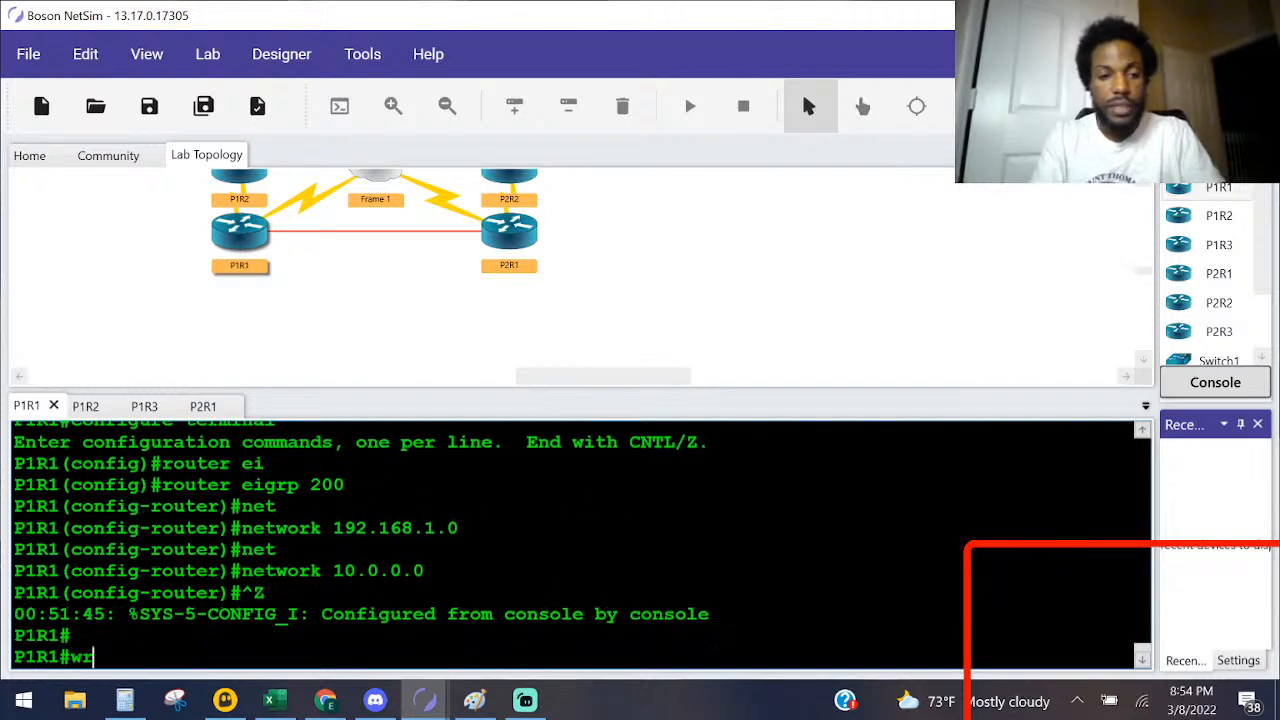
{"action": "key", "text": "Return"}
Step: Display P1R1's running configuration again and check it for the EIGRP 200 router and network statements
{"action": "key", "text": "Return"}
{"action": "key", "text": "Return"}
{"action": "key", "text": "Return"}
{"action": "type", "text": "sho run"}
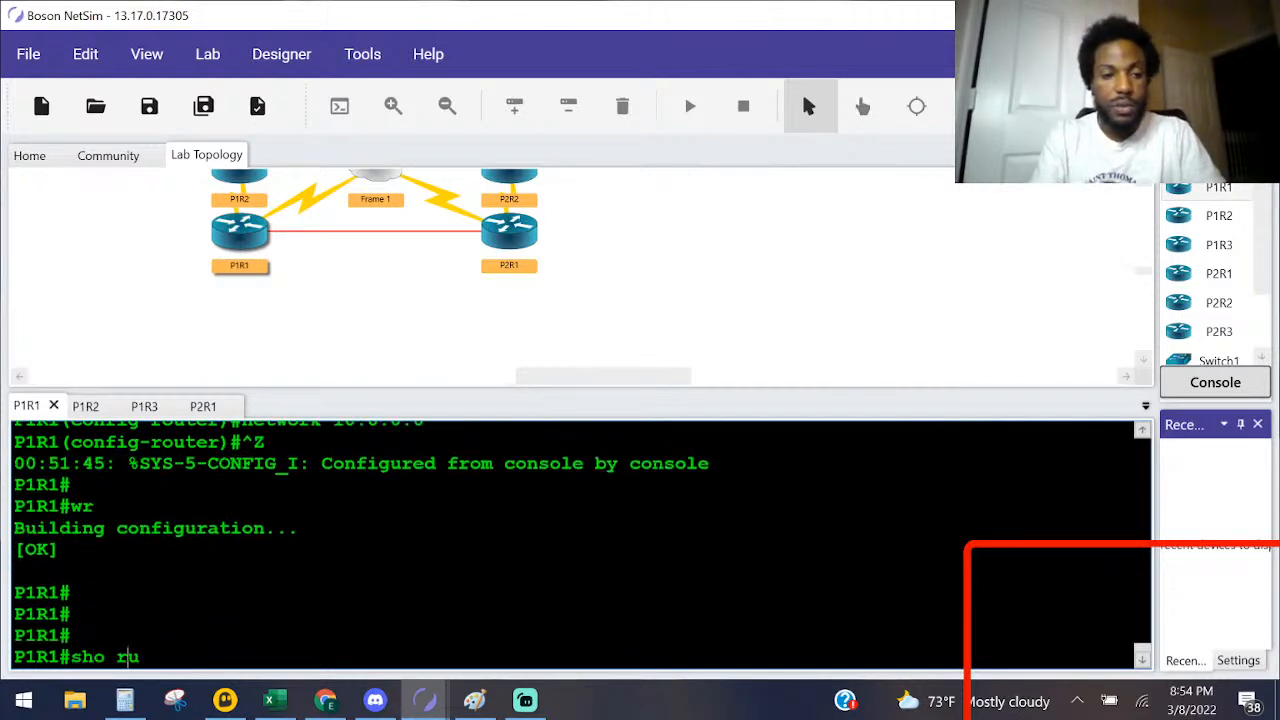
{"action": "key", "text": "Return"}
{"action": "key", "text": "space"}
{"action": "key", "text": "space"}
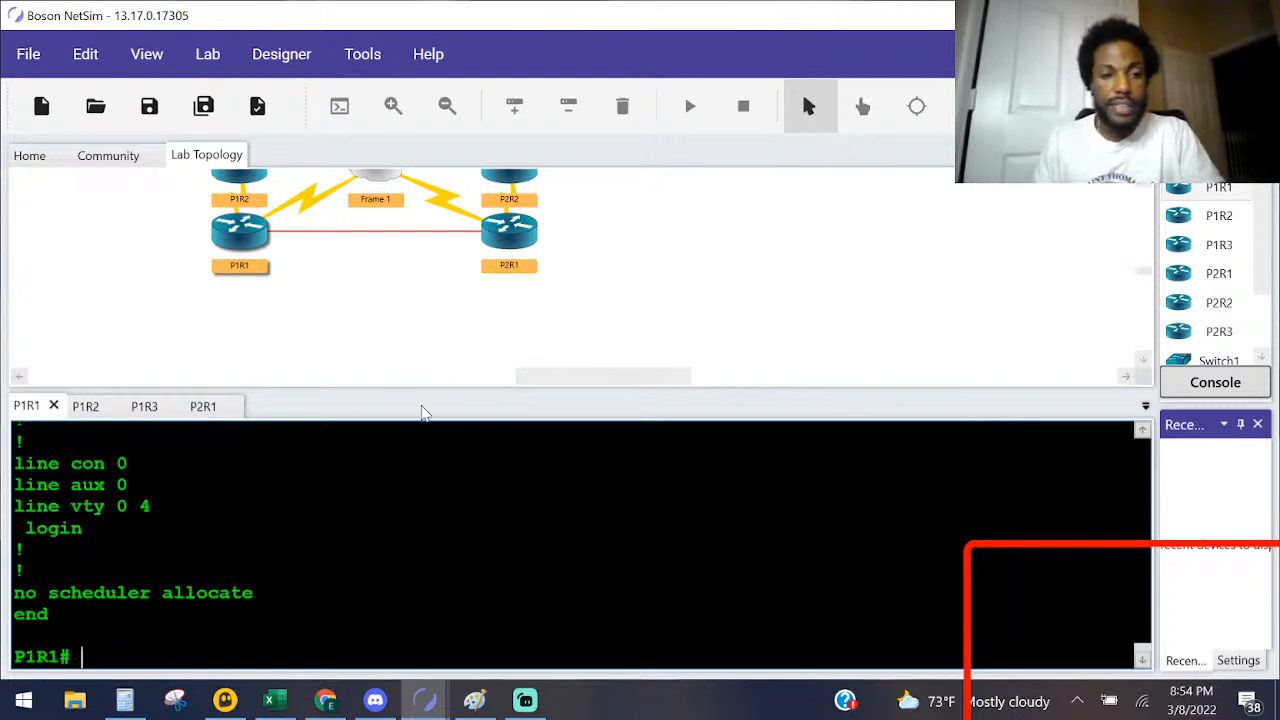
{"action": "scroll", "coordinate": [580, 545], "scroll_direction": "up", "scroll_amount": 1}
{"action": "scroll", "coordinate": [580, 545], "scroll_direction": "up", "scroll_amount": 8}
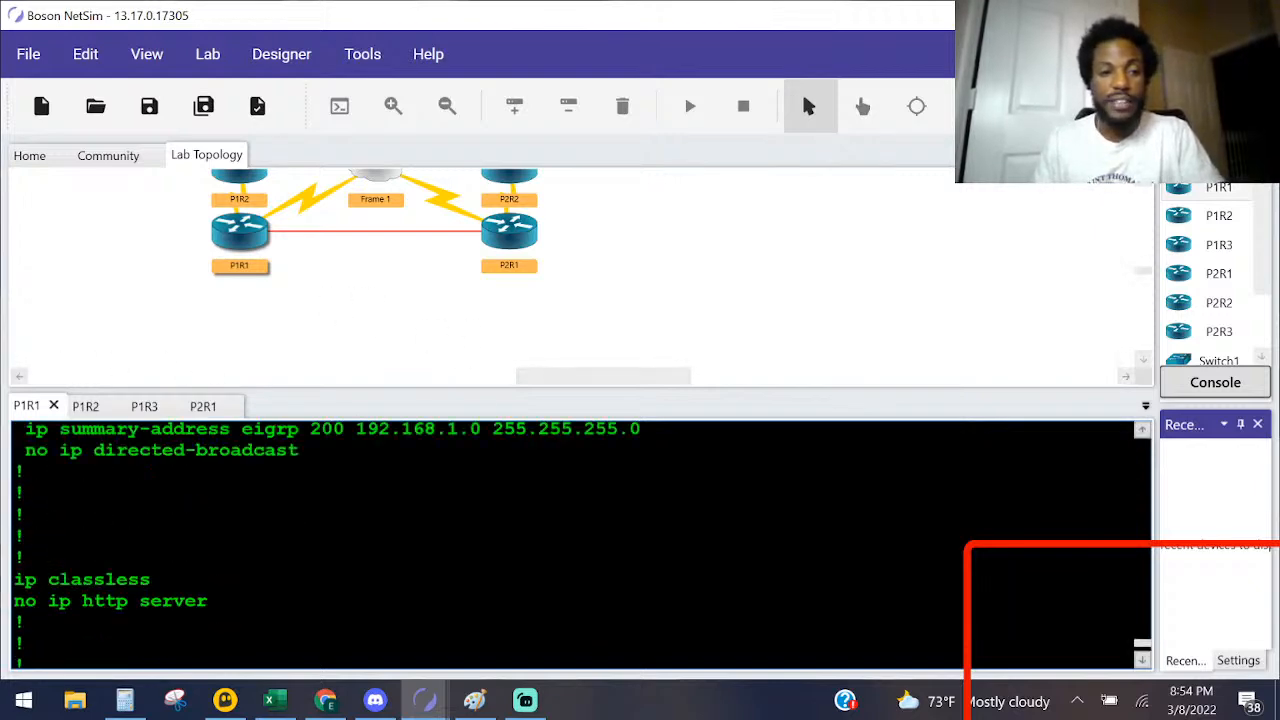
{"action": "scroll", "coordinate": [580, 545], "scroll_direction": "up", "scroll_amount": 10}
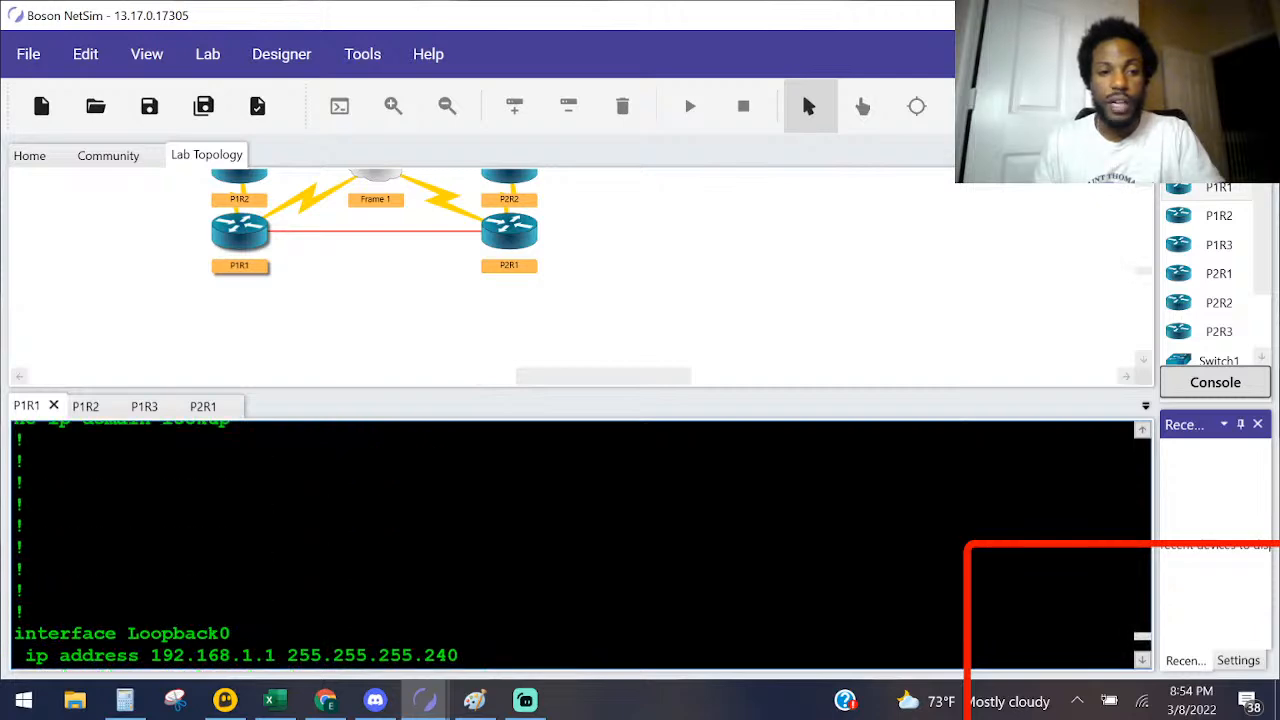
{"action": "scroll", "coordinate": [580, 545], "scroll_direction": "up", "scroll_amount": 2}
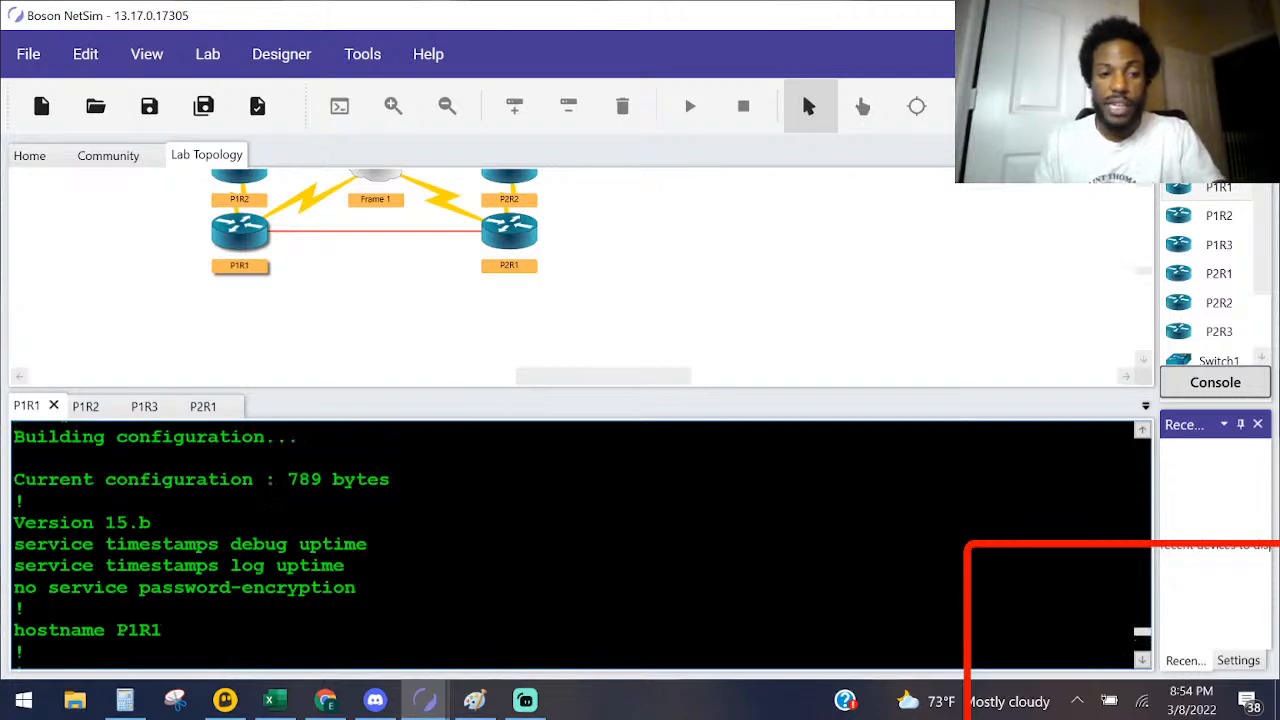
{"action": "scroll", "coordinate": [580, 545], "scroll_direction": "down", "scroll_amount": 10}
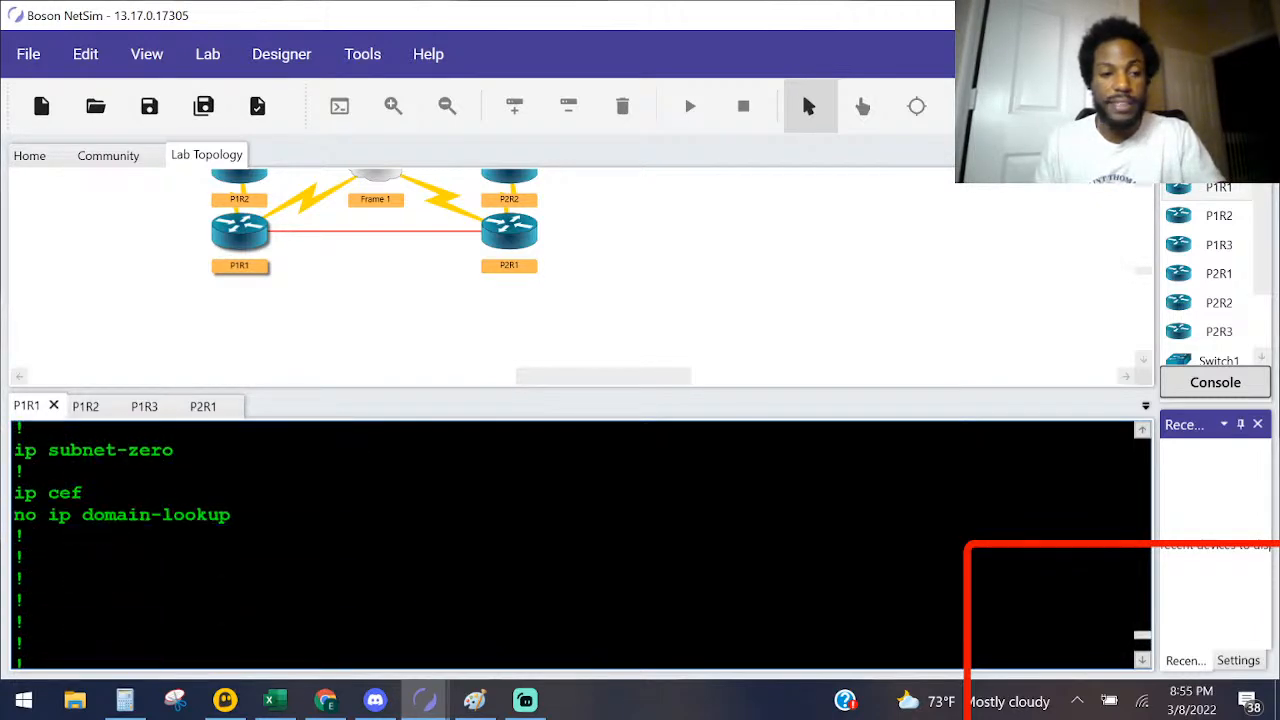
{"action": "scroll", "coordinate": [580, 545], "scroll_direction": "down", "scroll_amount": 2}
{"action": "scroll", "coordinate": [580, 545], "scroll_direction": "down", "scroll_amount": 3}
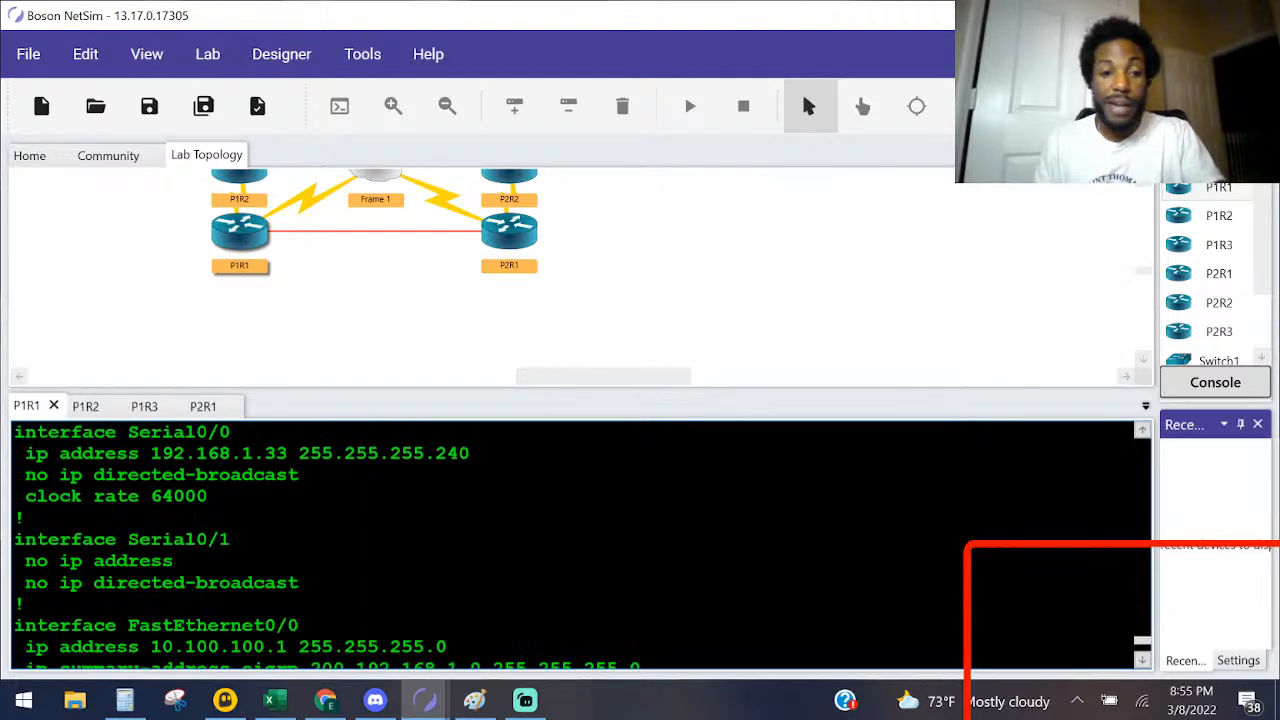
{"action": "scroll", "coordinate": [390, 575], "scroll_direction": "down", "scroll_amount": 1}
{"action": "left_click_drag", "start_coordinate": [172, 573], "coordinate": [390, 573]}
{"action": "scroll", "coordinate": [390, 580], "scroll_direction": "down", "scroll_amount": 3}
{"action": "scroll", "coordinate": [390, 580], "scroll_direction": "down", "scroll_amount": 5}
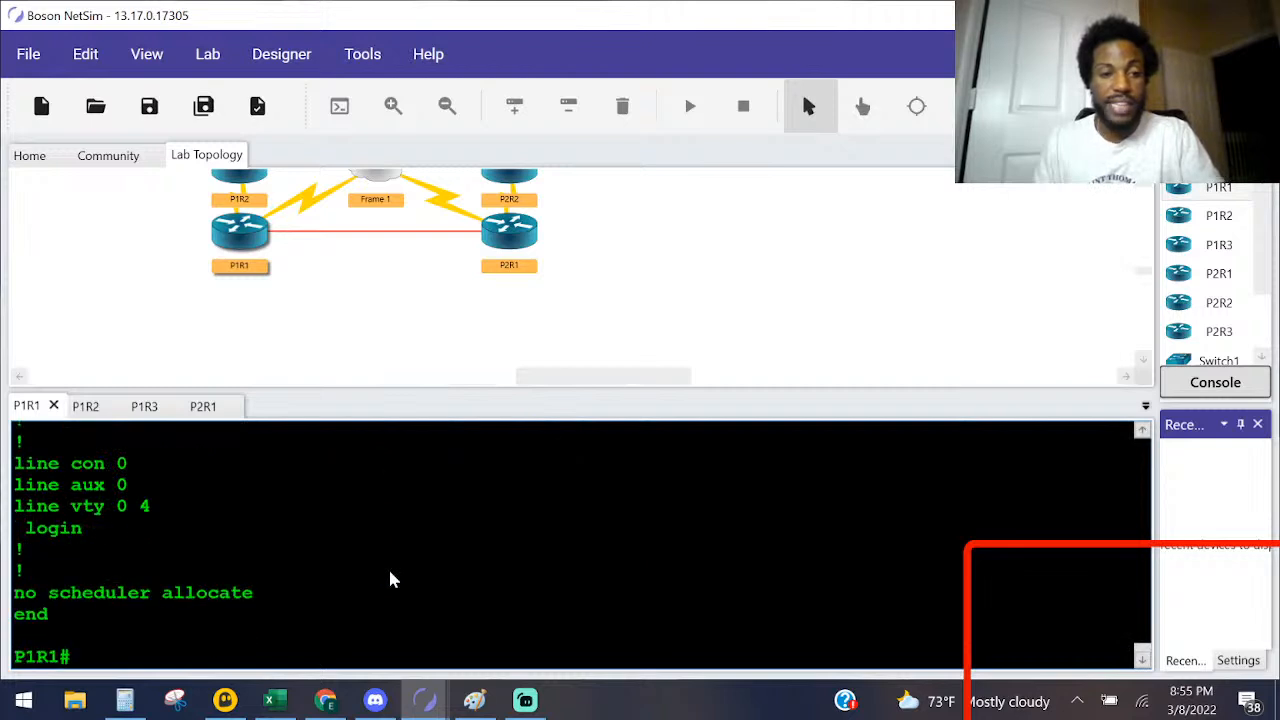
Step: Display P1R1's startup configuration and check its saved EIGRP 200 statements
{"action": "key", "text": "Return"}
{"action": "key", "text": "Return"}
{"action": "key", "text": "Return"}
{"action": "type", "text": "sho "}
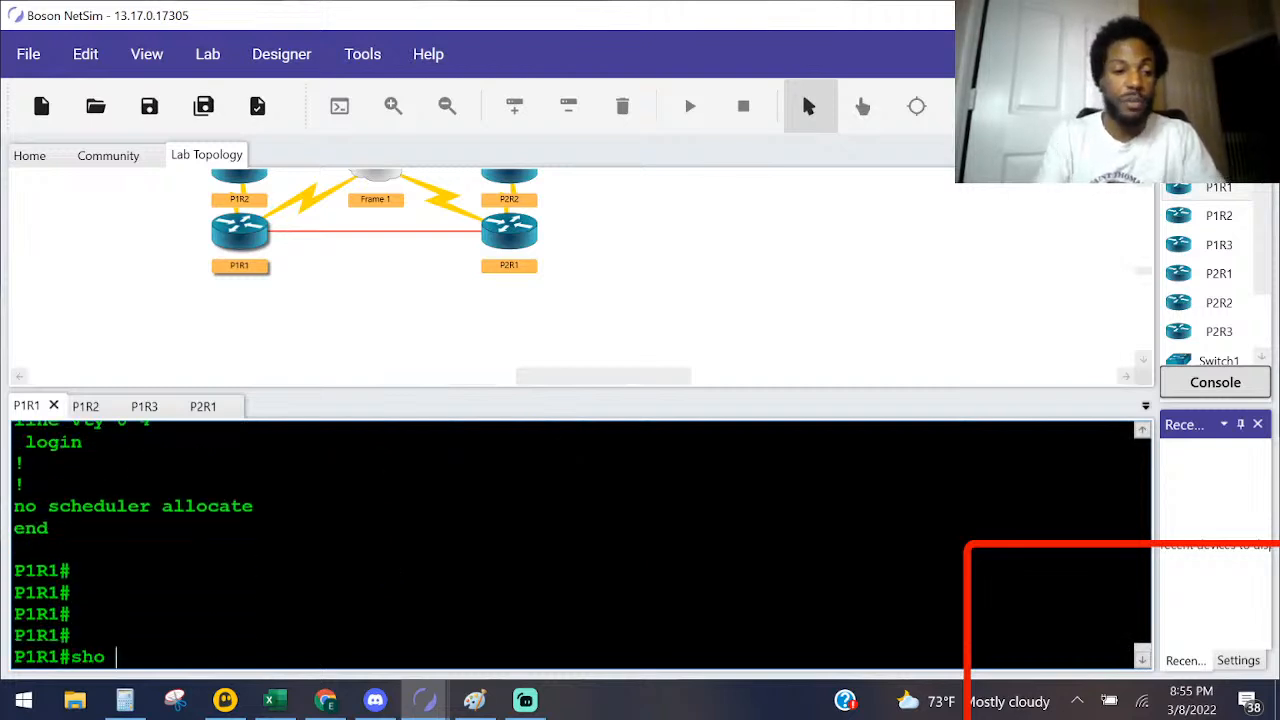
{"action": "type", "text": "sta"}
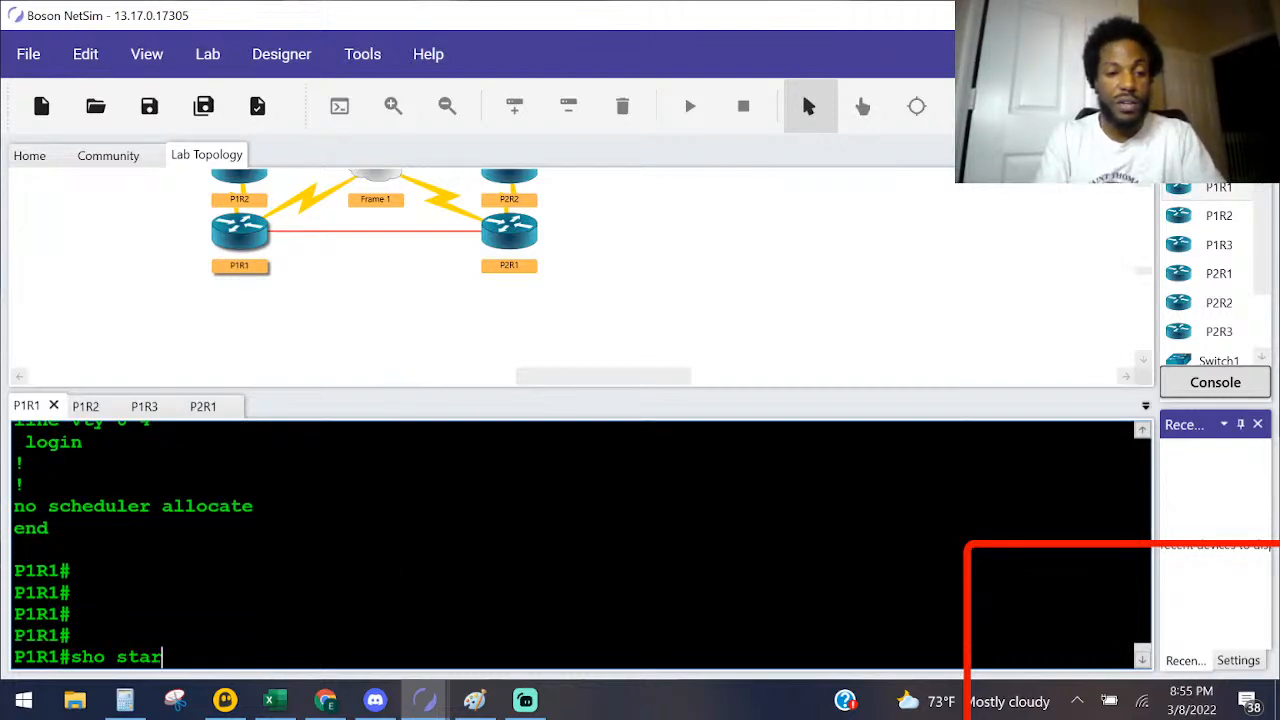
{"action": "type", "text": "r"}
{"action": "key", "text": "Return"}
{"action": "key", "text": "space"}
{"action": "key", "text": "space"}
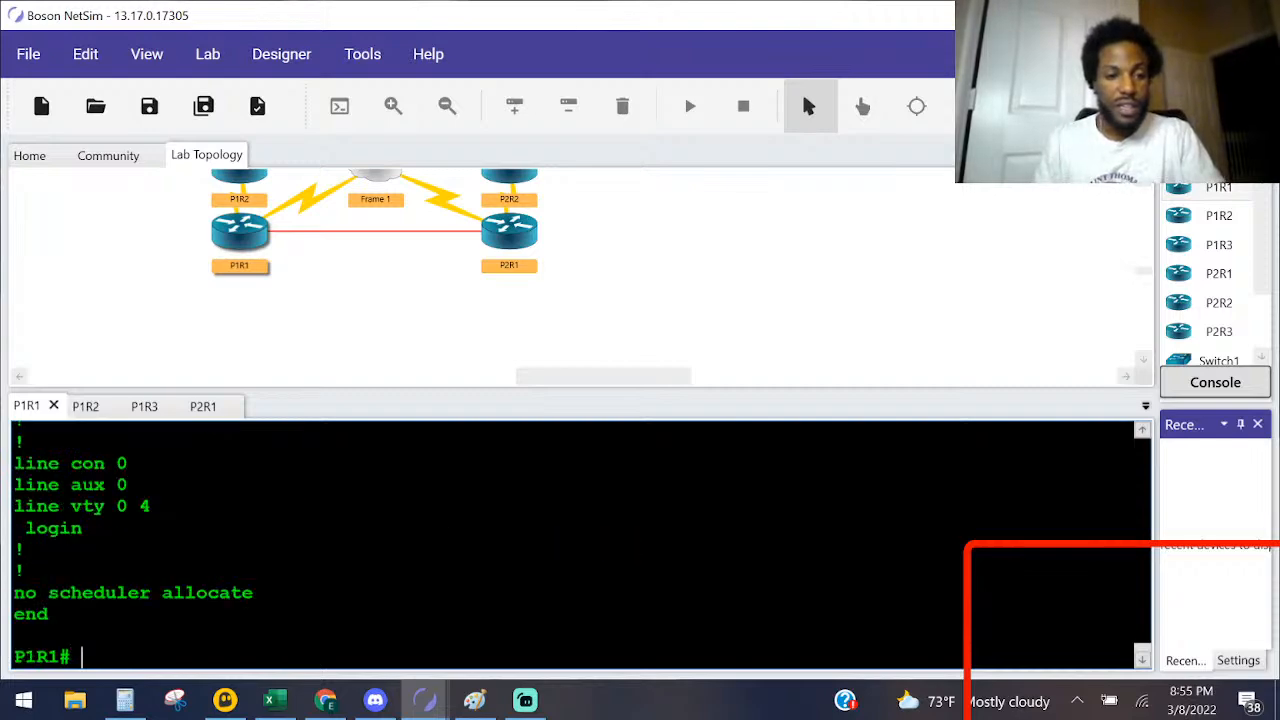
{"action": "scroll", "coordinate": [104, 656], "scroll_direction": "up", "scroll_amount": 10}
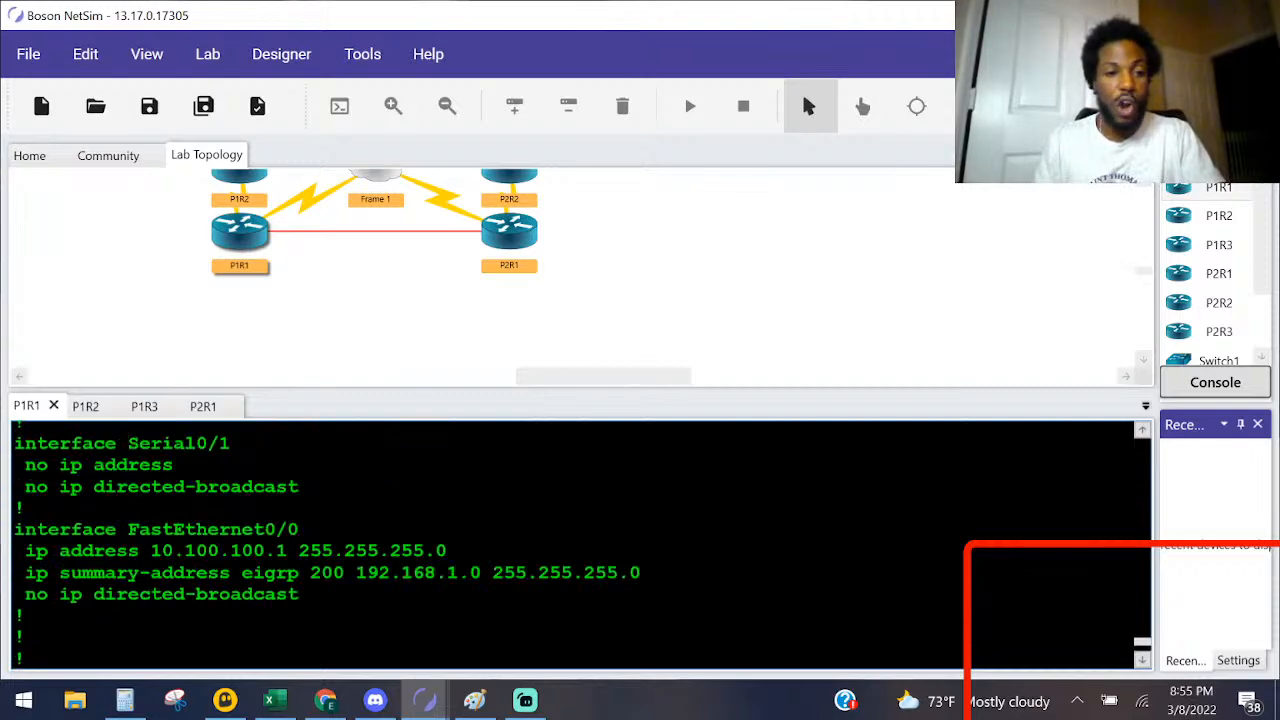
{"action": "scroll", "coordinate": [580, 545], "scroll_direction": "up", "scroll_amount": 10}
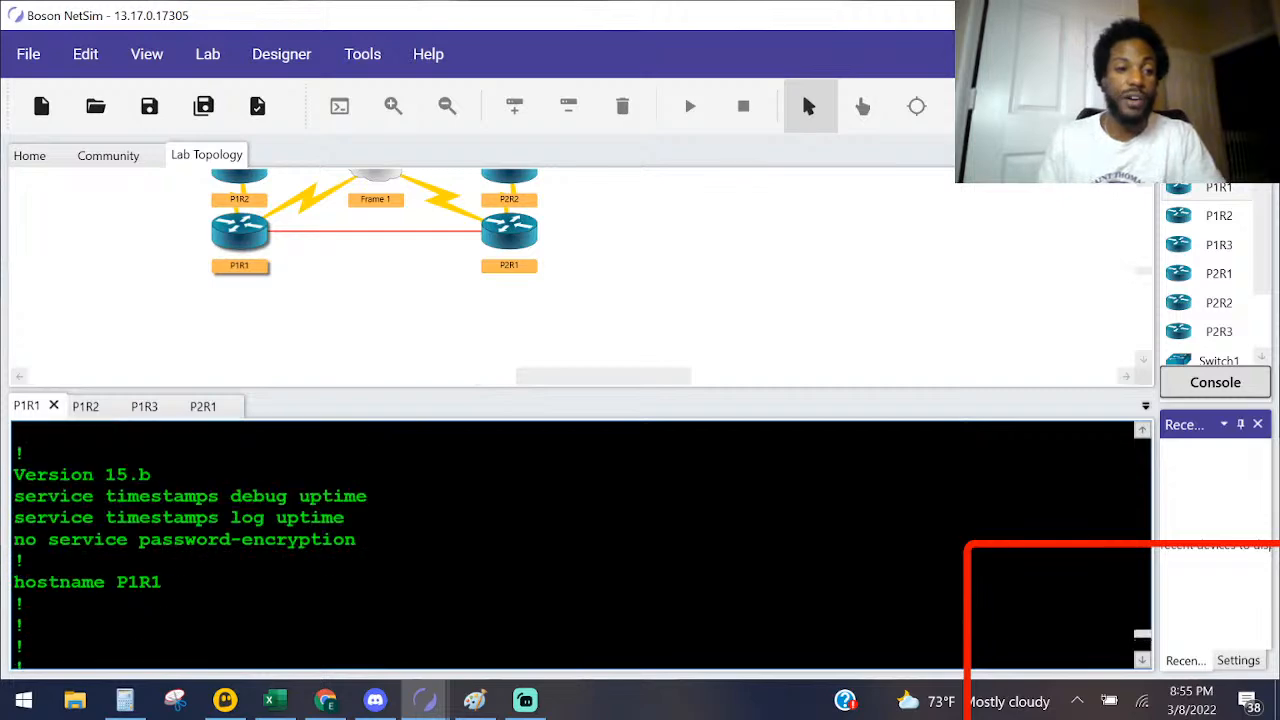
Step: Run show ip protocols on P1R1 and examine the routing process number, summarization setting and advertised networks
{"action": "key", "text": "Return"}
{"action": "key", "text": "Return"}
{"action": "key", "text": "Return"}
{"action": "type", "text": "sho ip pro"}
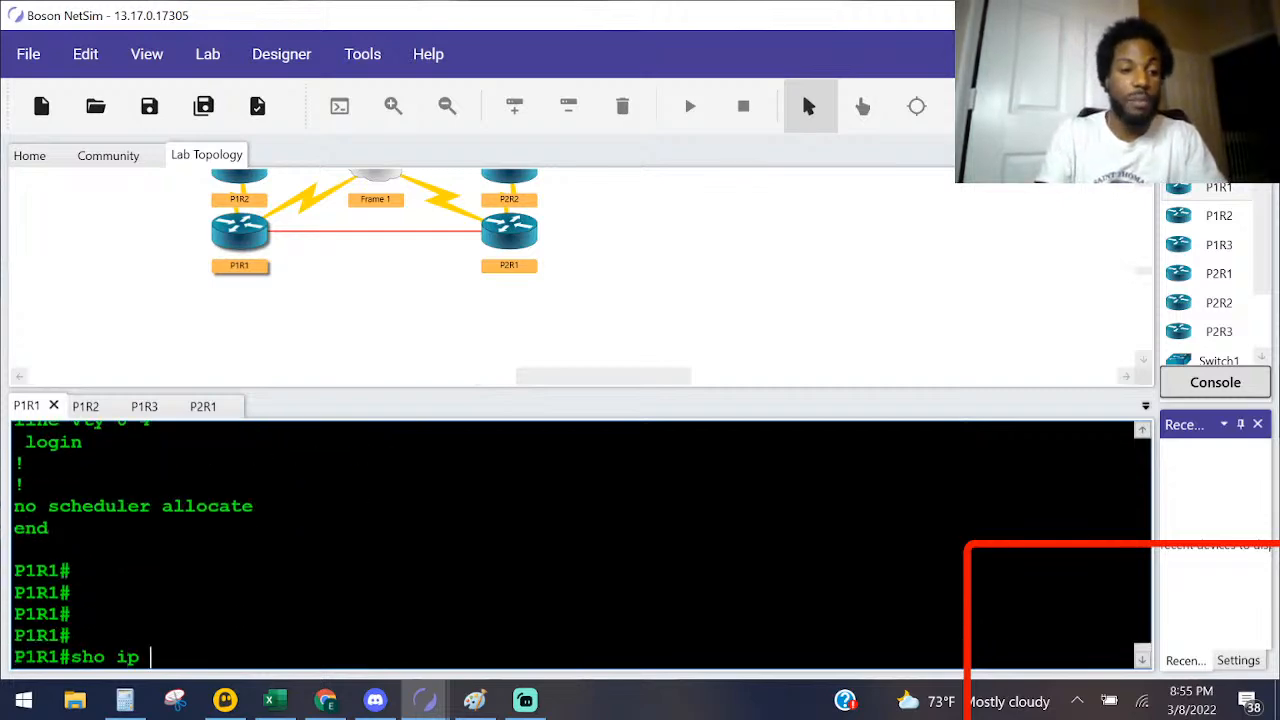
{"action": "key", "text": "Tab"}
{"action": "key", "text": "Return"}
{"action": "scroll", "coordinate": [580, 545], "scroll_direction": "up", "scroll_amount": 7}
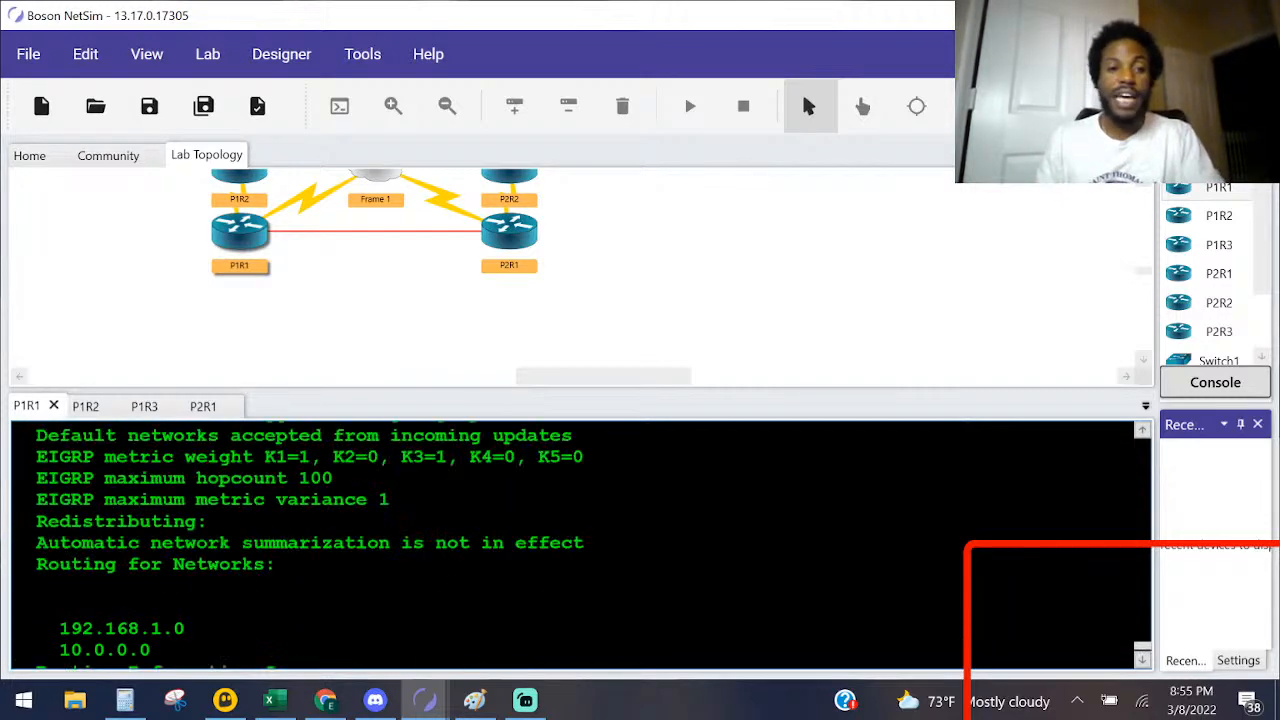
{"action": "left_click_drag", "start_coordinate": [357, 492], "coordinate": [242, 492]}
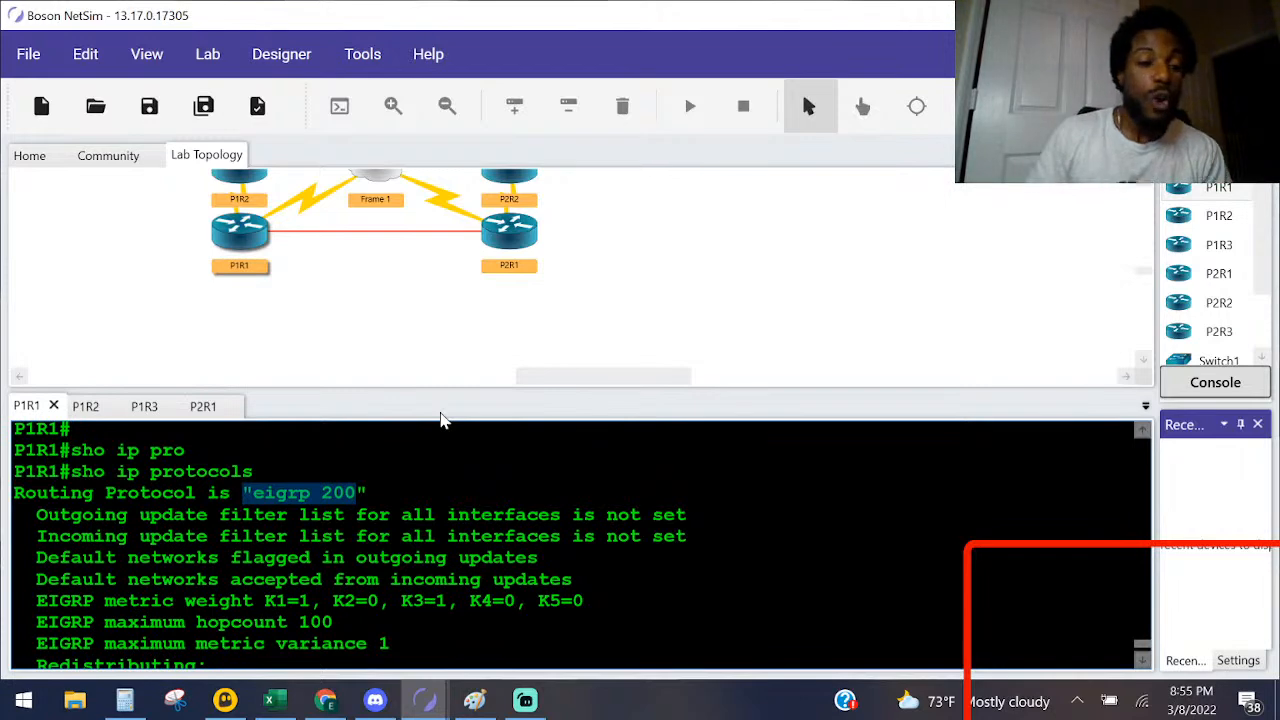
Step: Show the Labs window beside the lab topology
{"action": "left_click", "coordinate": [344, 54]}
{"action": "mouse_move", "coordinate": [275, 59]}
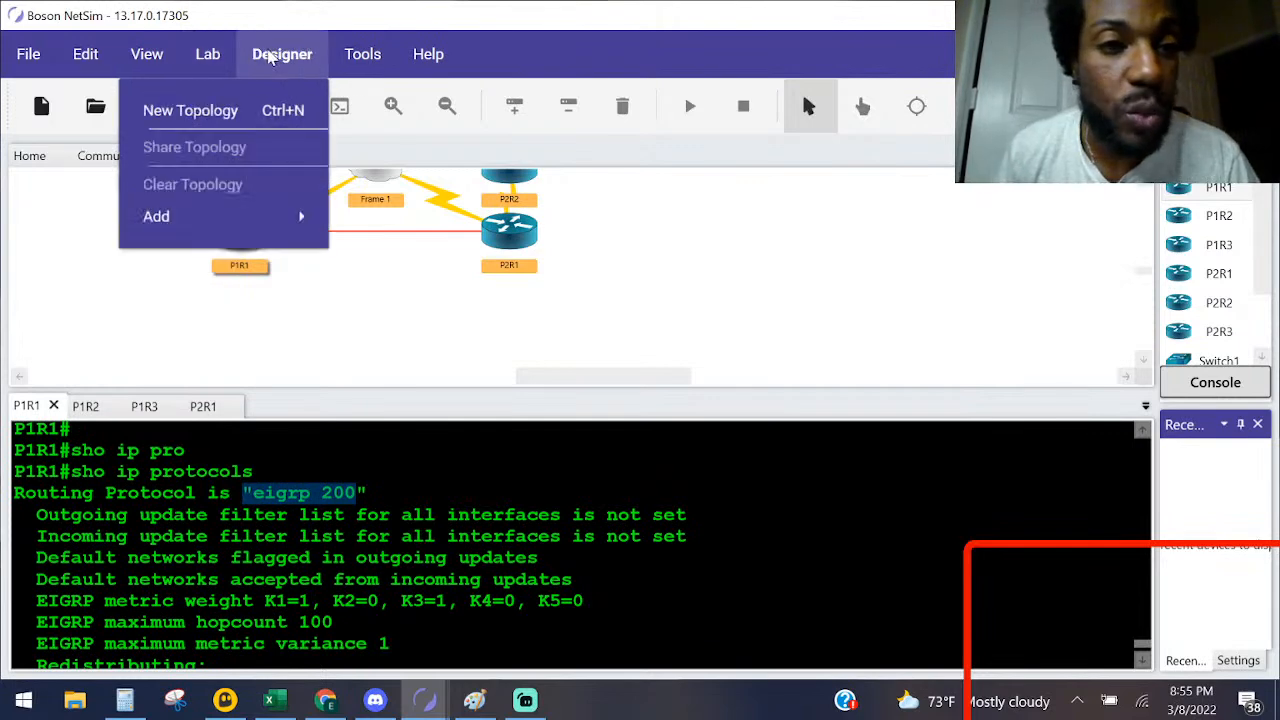
{"action": "mouse_move", "coordinate": [135, 59]}
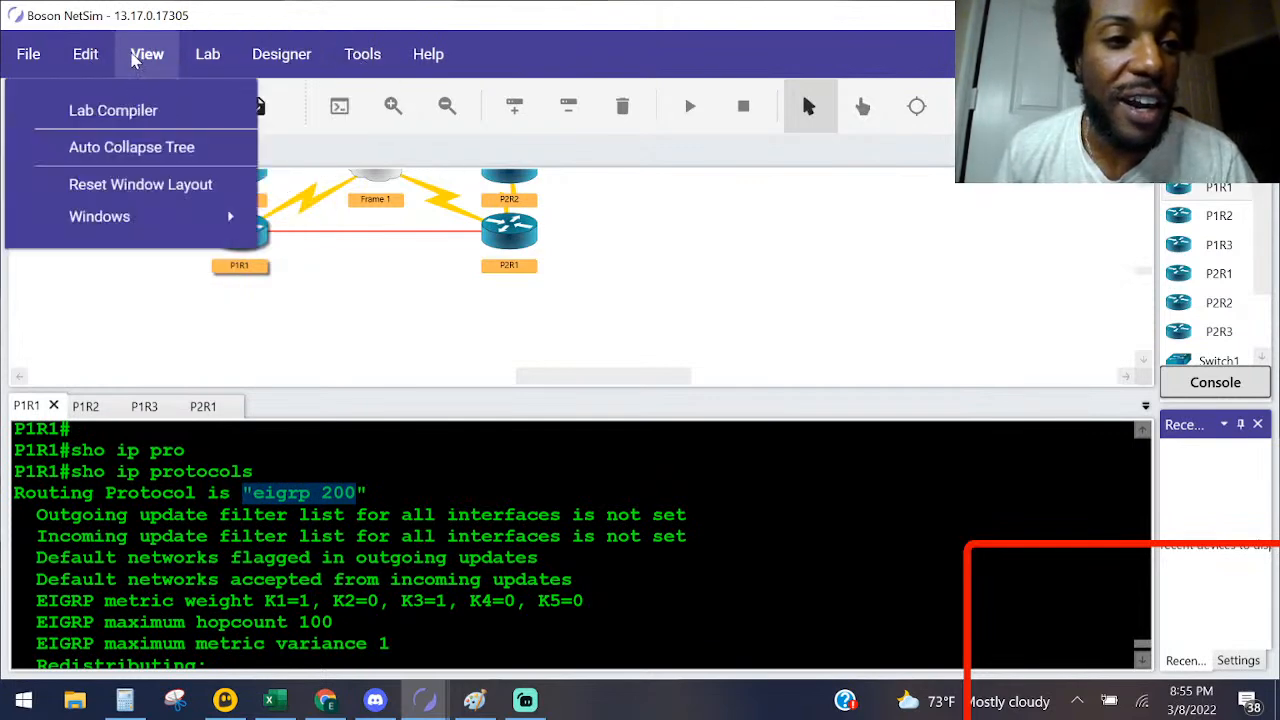
{"action": "mouse_move", "coordinate": [190, 57]}
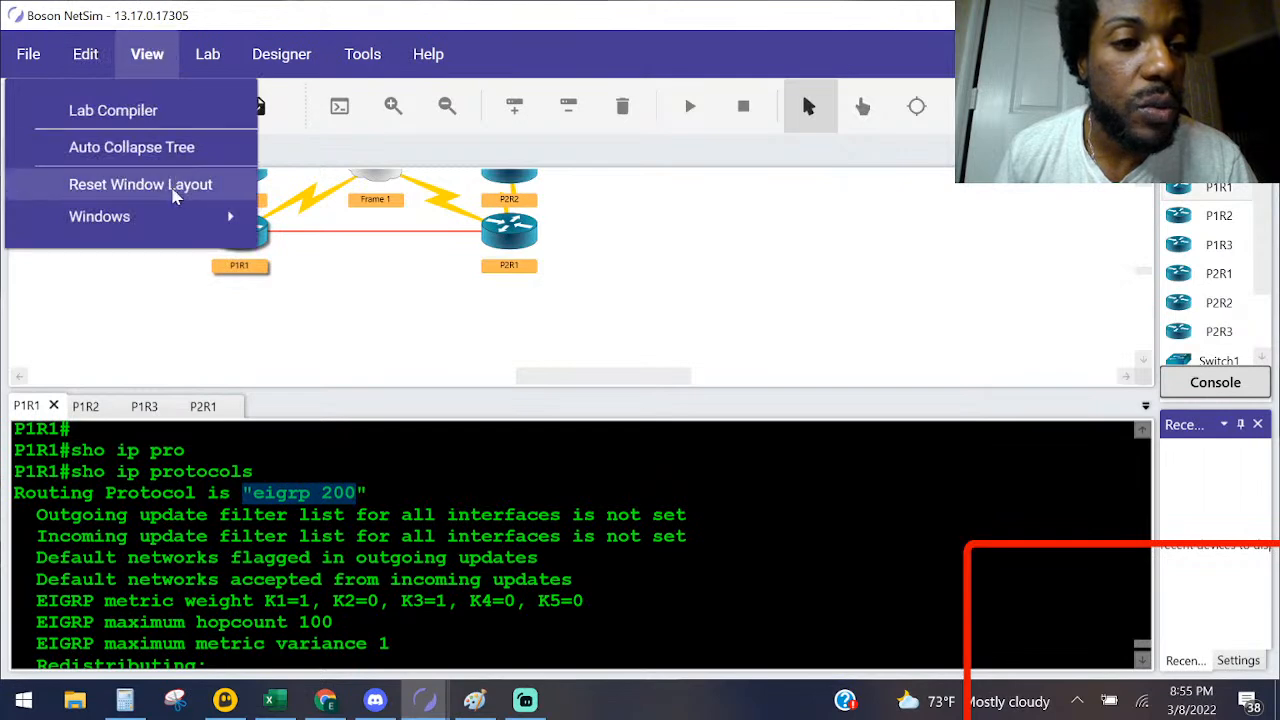
{"action": "mouse_move", "coordinate": [187, 212]}
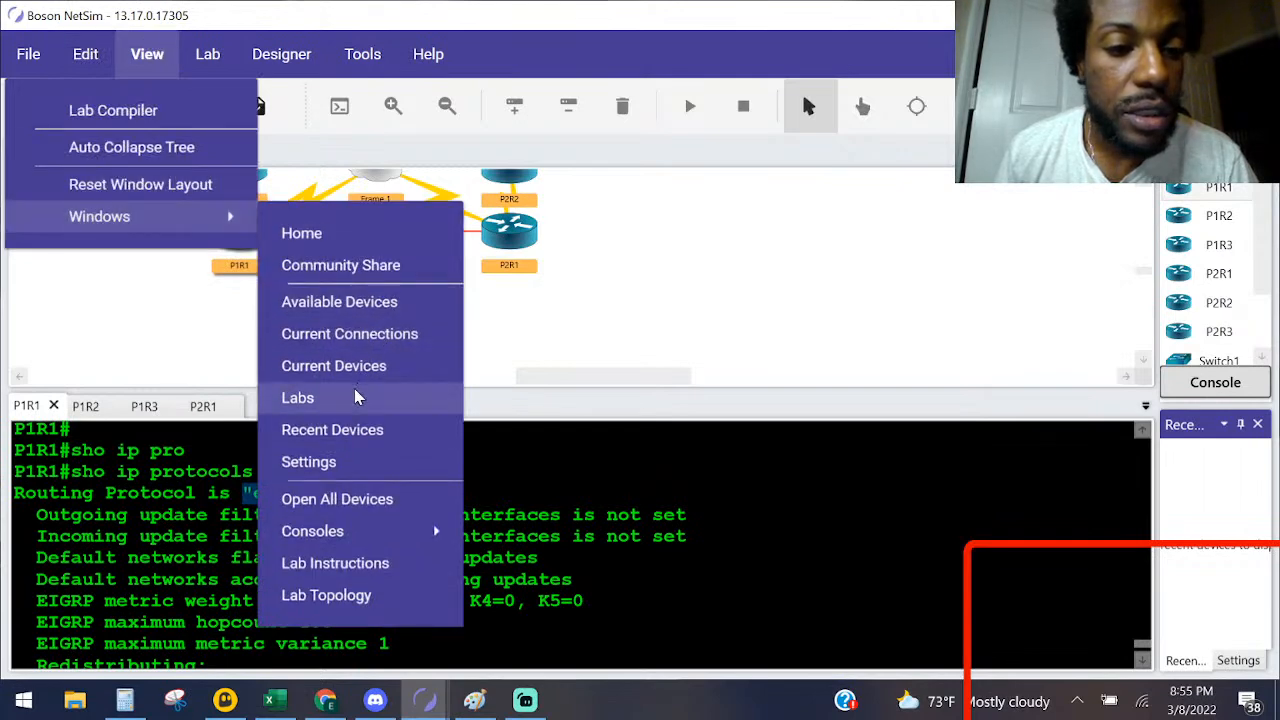
{"action": "left_click", "coordinate": [358, 396]}
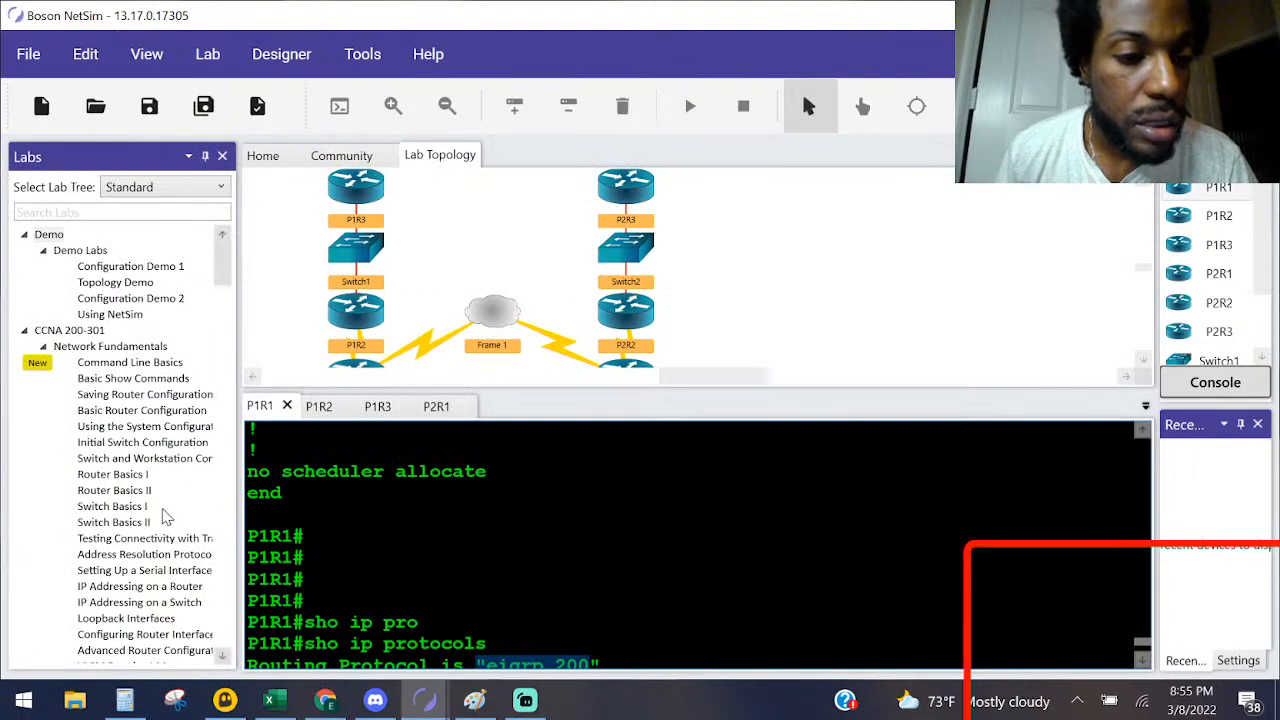
Step: Open the preview of the Configuring EIGRP Part II lab under ENARSI 300-410, Layer 3 Technologies
{"action": "scroll", "coordinate": [137, 470], "scroll_direction": "down", "scroll_amount": 15}
{"action": "scroll", "coordinate": [137, 470], "scroll_direction": "down", "scroll_amount": 15}
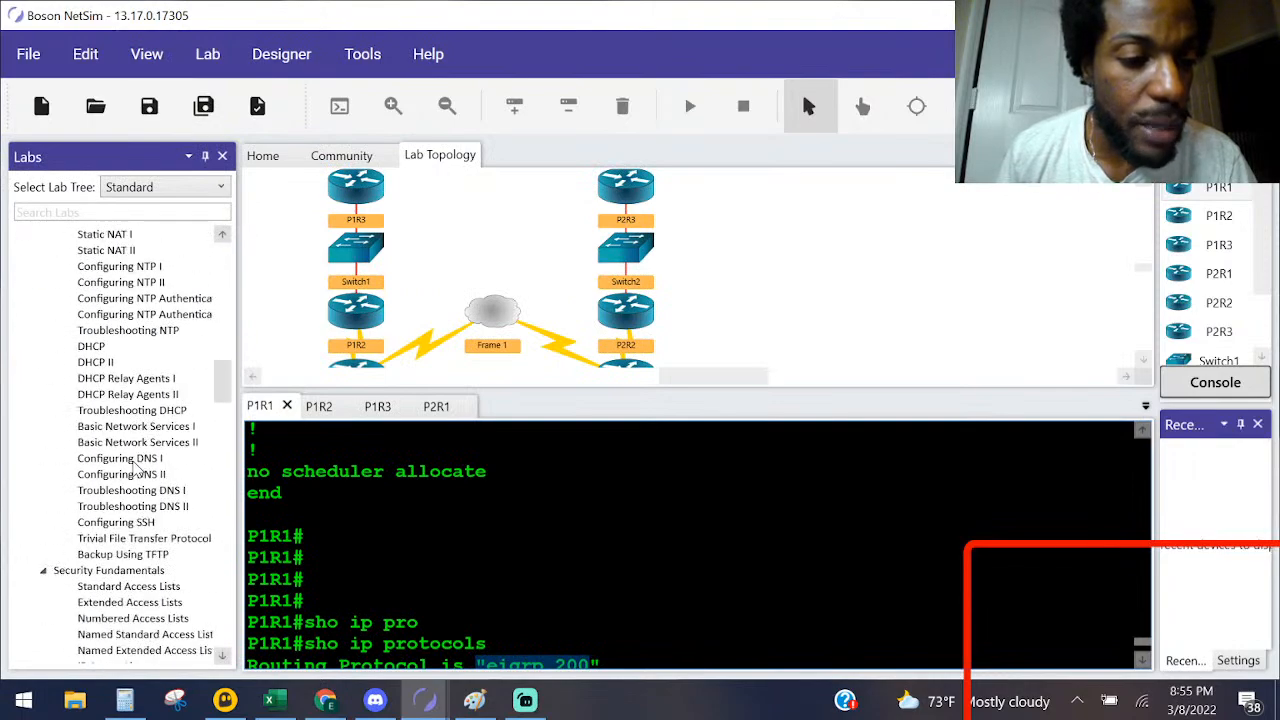
{"action": "scroll", "coordinate": [137, 470], "scroll_direction": "down", "scroll_amount": 15}
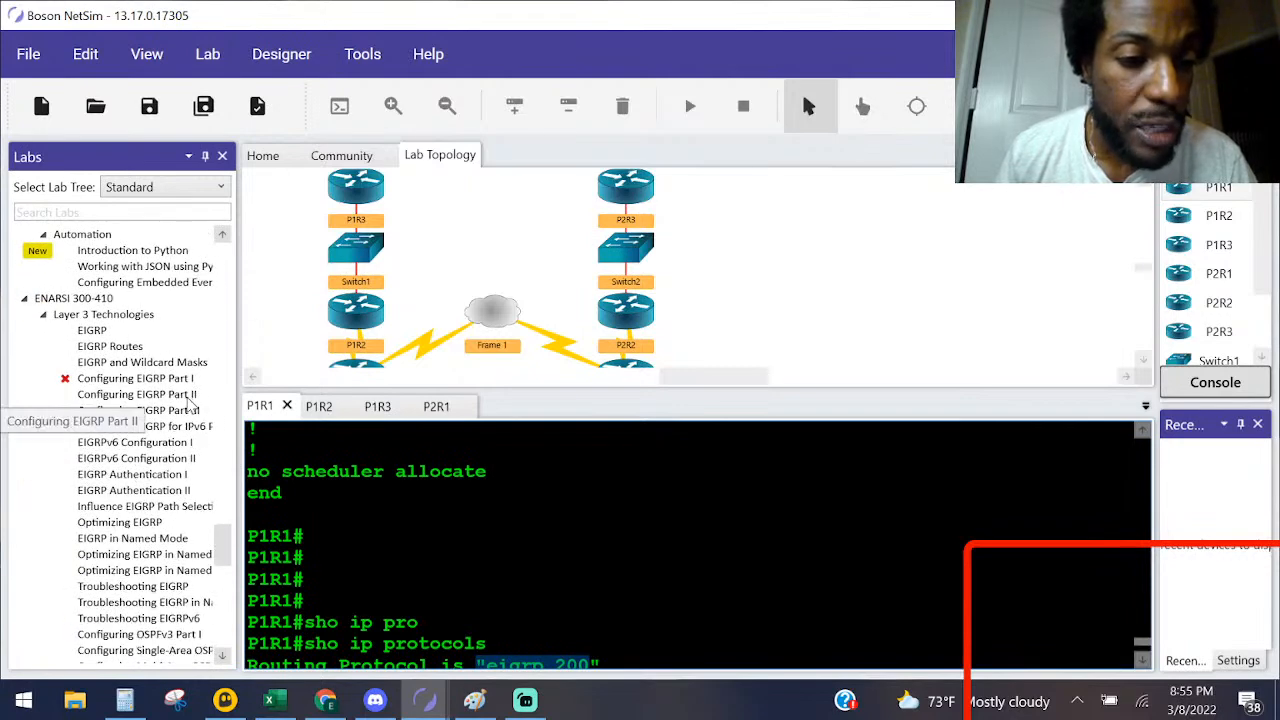
{"action": "left_click", "coordinate": [187, 398]}
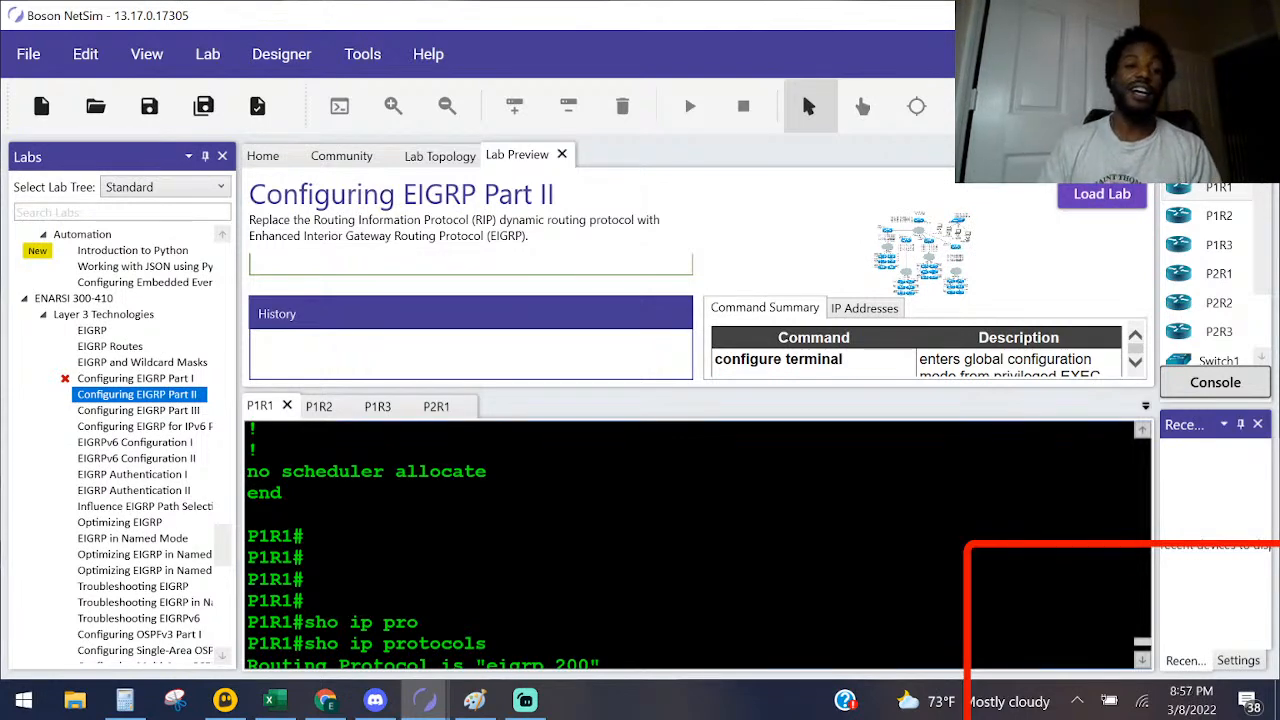
Step: Browse the ENARSI 300-410 labs and collapse that course in the lab tree
{"action": "left_click", "coordinate": [68, 299]}
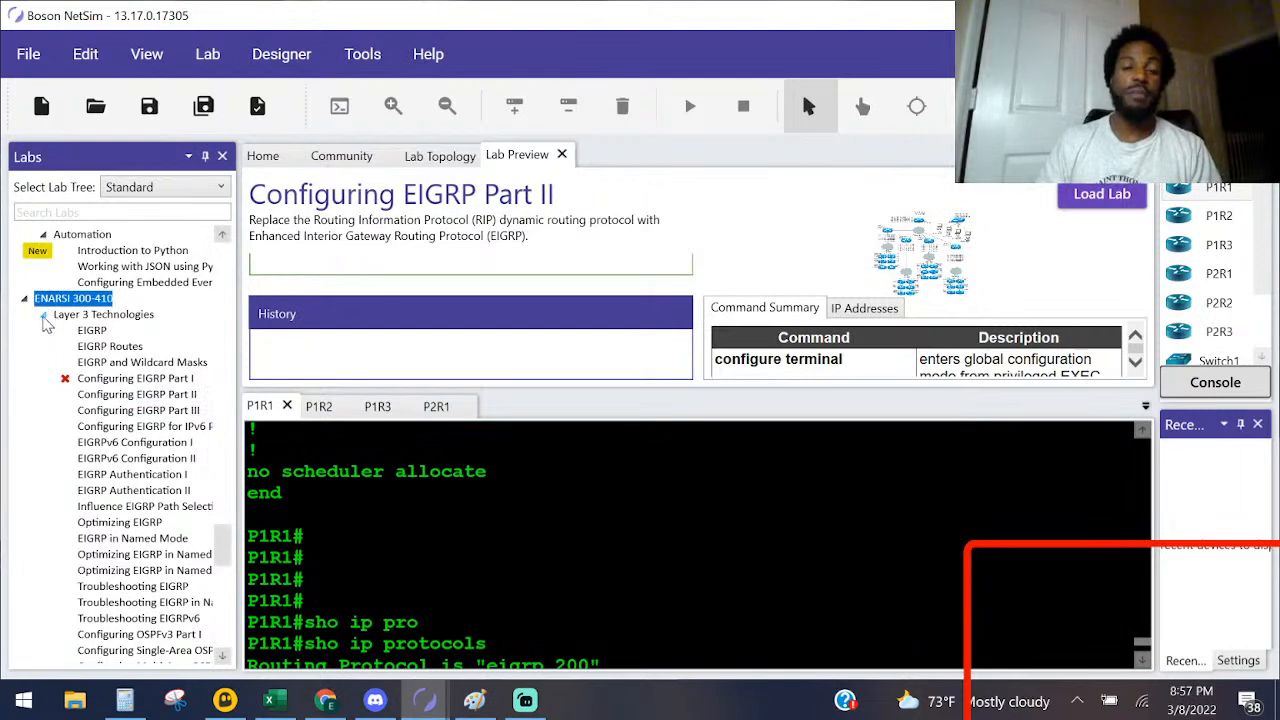
{"action": "scroll", "coordinate": [92, 355], "scroll_direction": "down", "scroll_amount": 4}
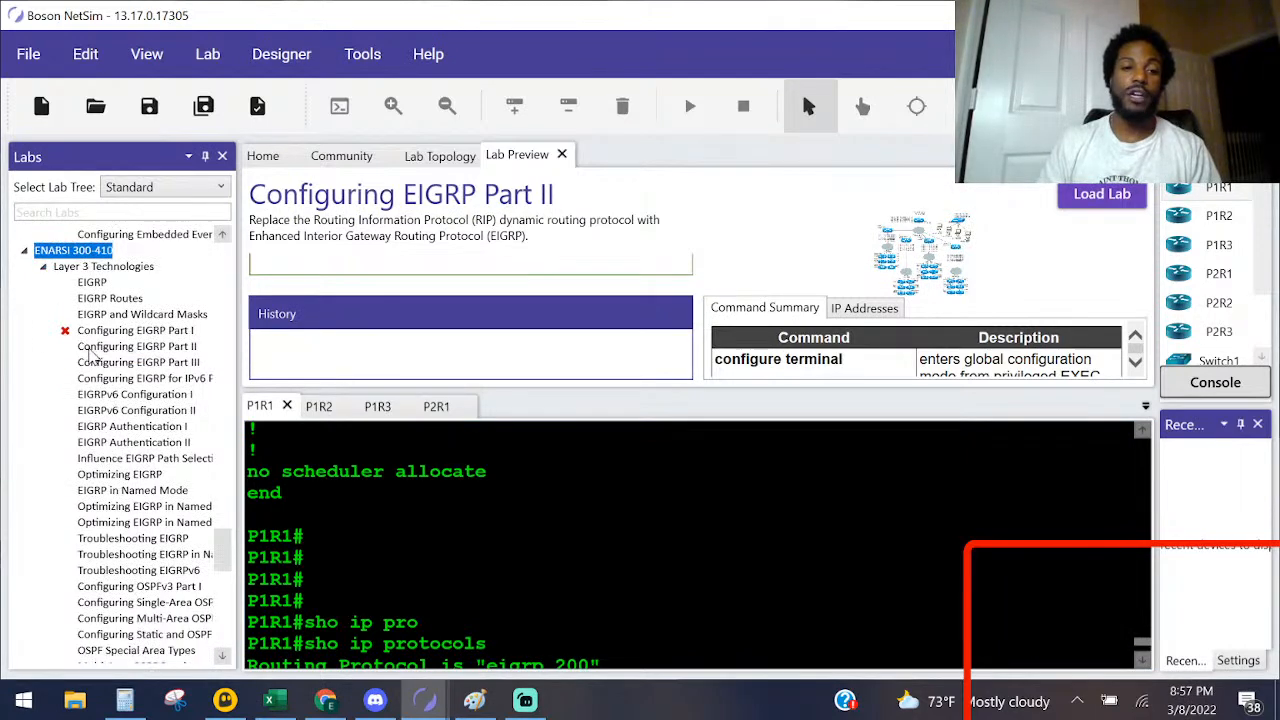
{"action": "scroll", "coordinate": [97, 377], "scroll_direction": "down", "scroll_amount": 12}
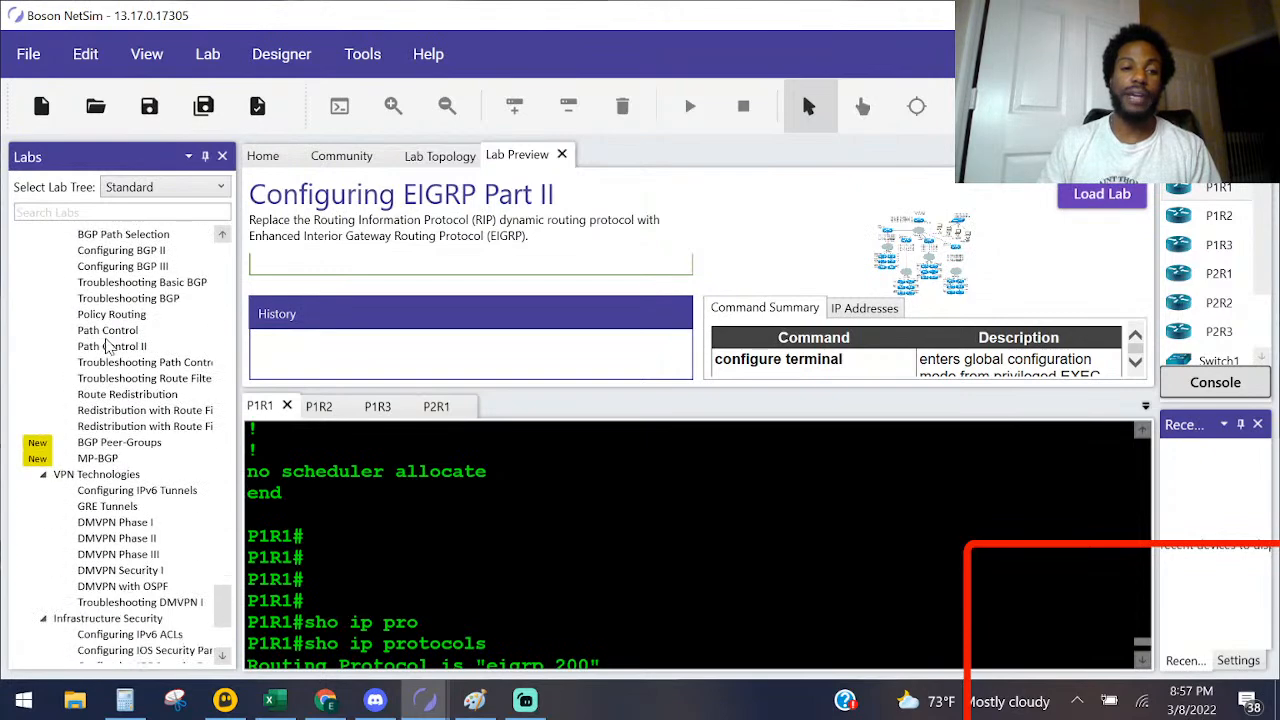
{"action": "scroll", "coordinate": [113, 345], "scroll_direction": "up", "scroll_amount": 15}
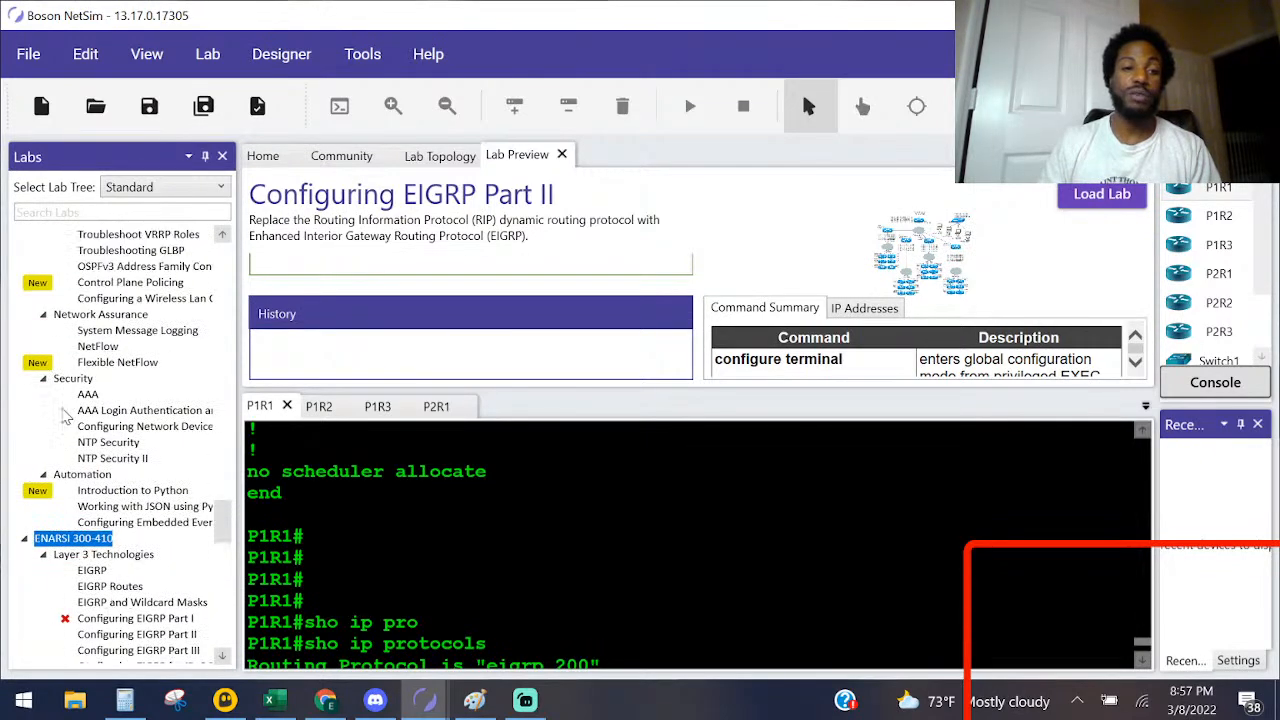
{"action": "left_click", "coordinate": [24, 444]}
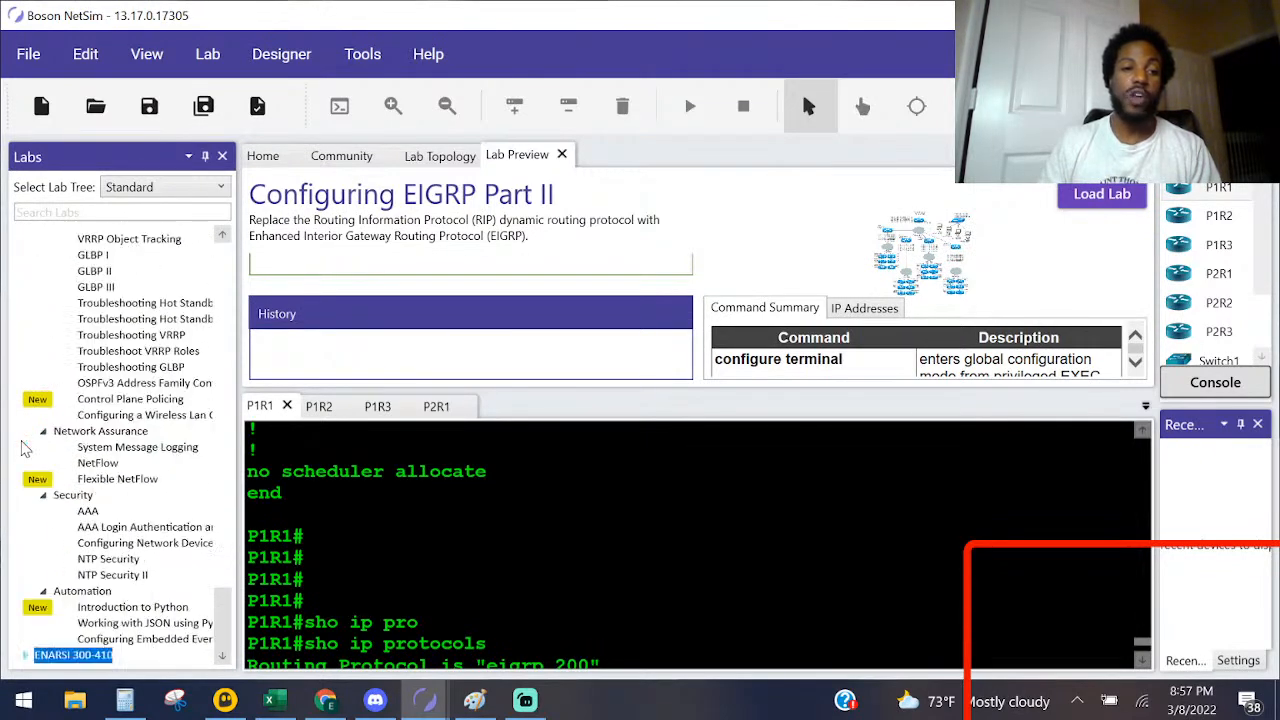
Step: Collapse the Security Fundamentals group and the CCNA 200-301 and ENCOR 350-401 courses in the lab tree
{"action": "scroll", "coordinate": [40, 410], "scroll_direction": "up", "scroll_amount": 20}
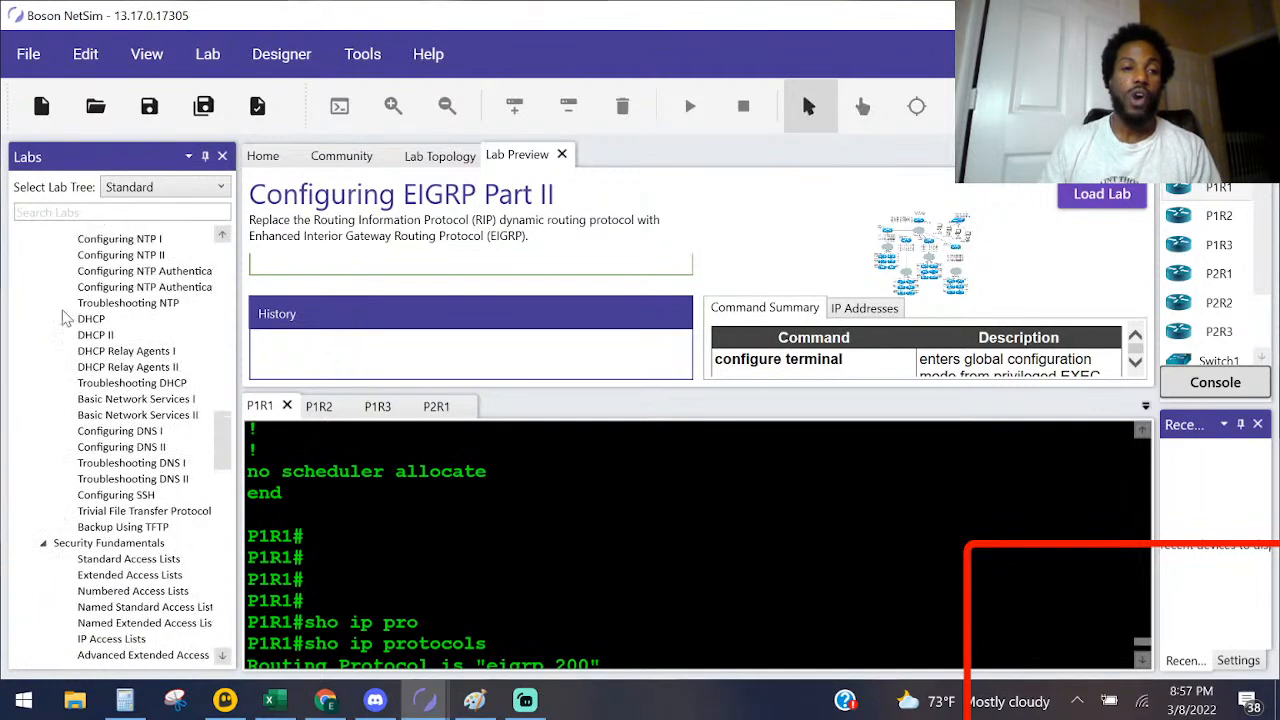
{"action": "scroll", "coordinate": [56, 395], "scroll_direction": "down", "scroll_amount": 11}
{"action": "left_click", "coordinate": [43, 351]}
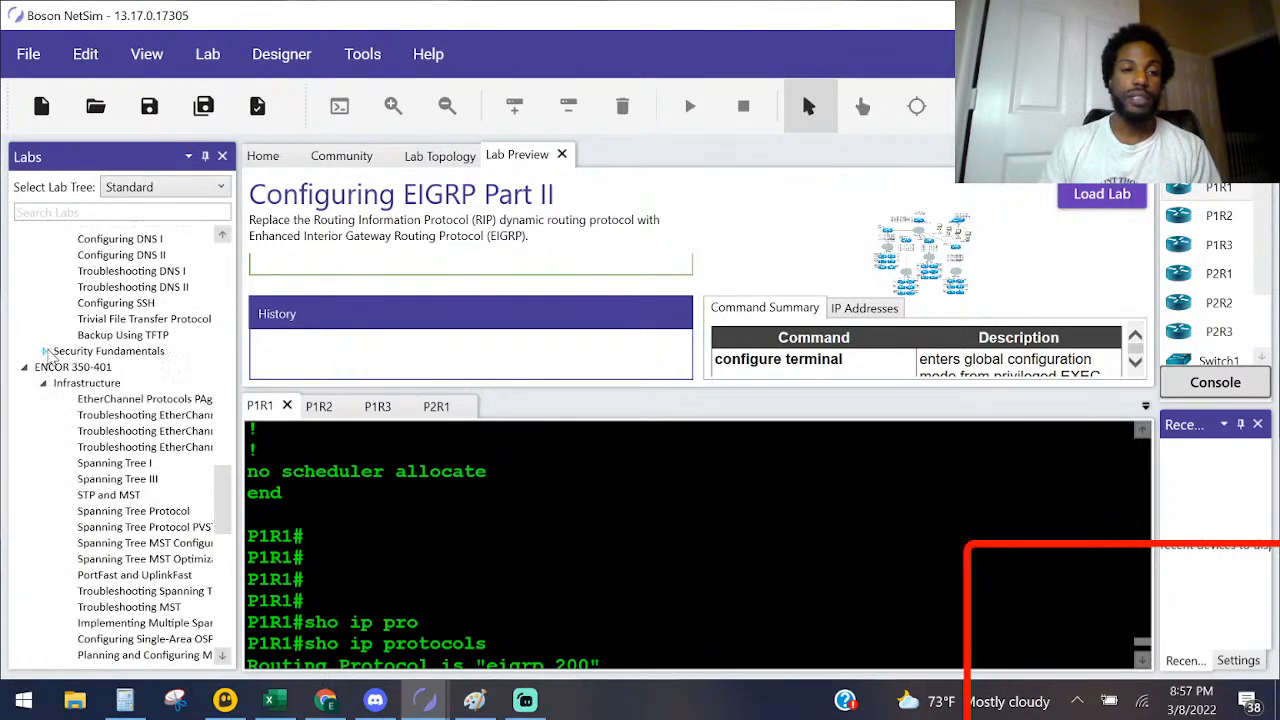
{"action": "scroll", "coordinate": [50, 345], "scroll_direction": "up", "scroll_amount": 9}
{"action": "scroll", "coordinate": [45, 330], "scroll_direction": "up", "scroll_amount": 20}
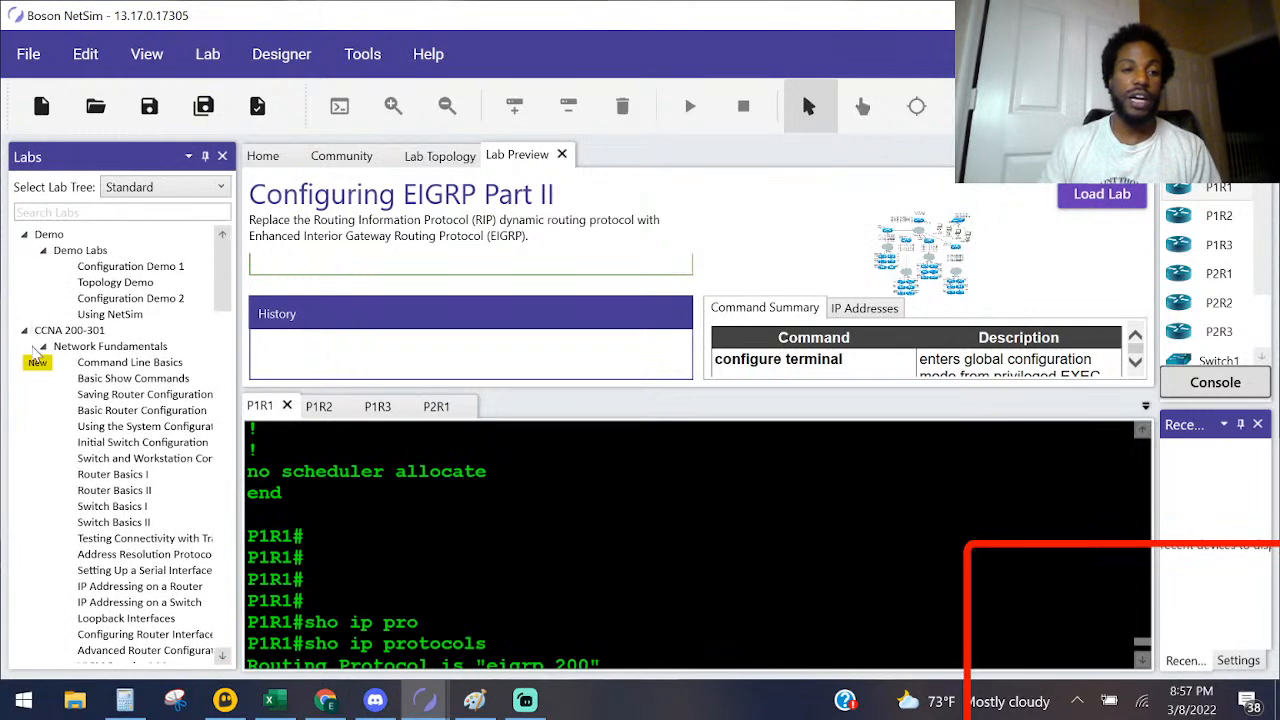
{"action": "left_click", "coordinate": [25, 331]}
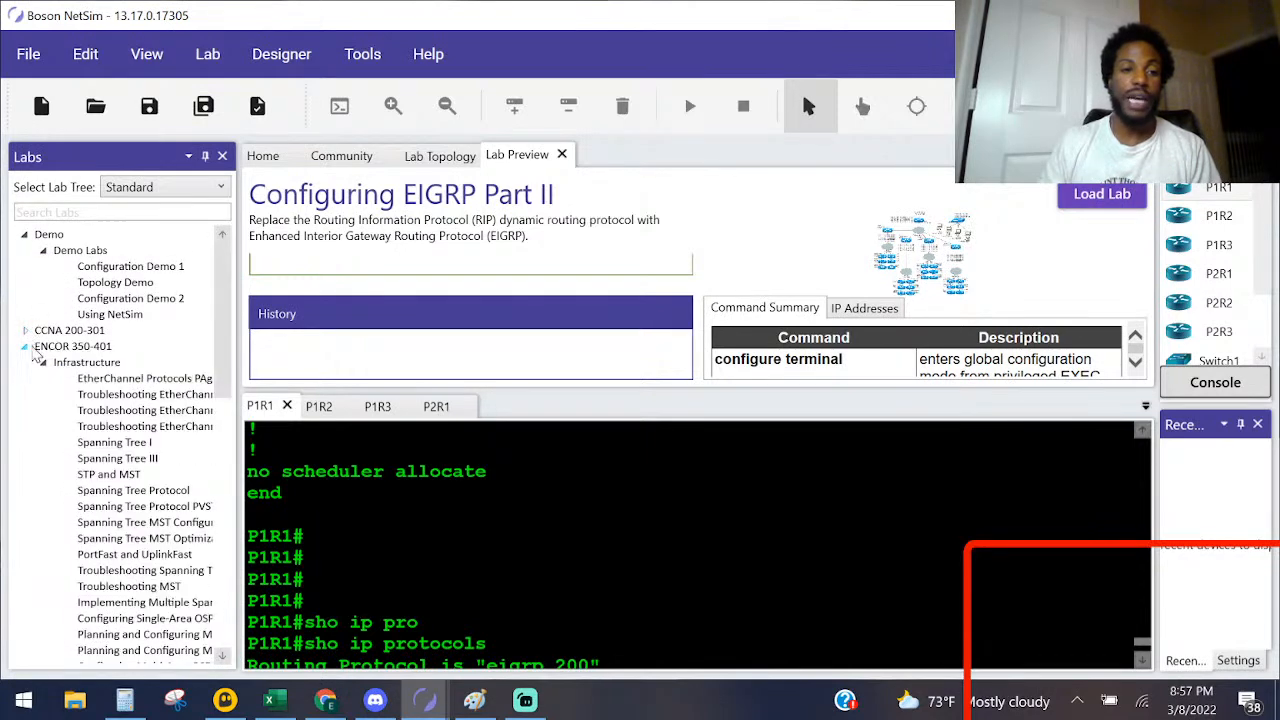
{"action": "left_click", "coordinate": [25, 347]}
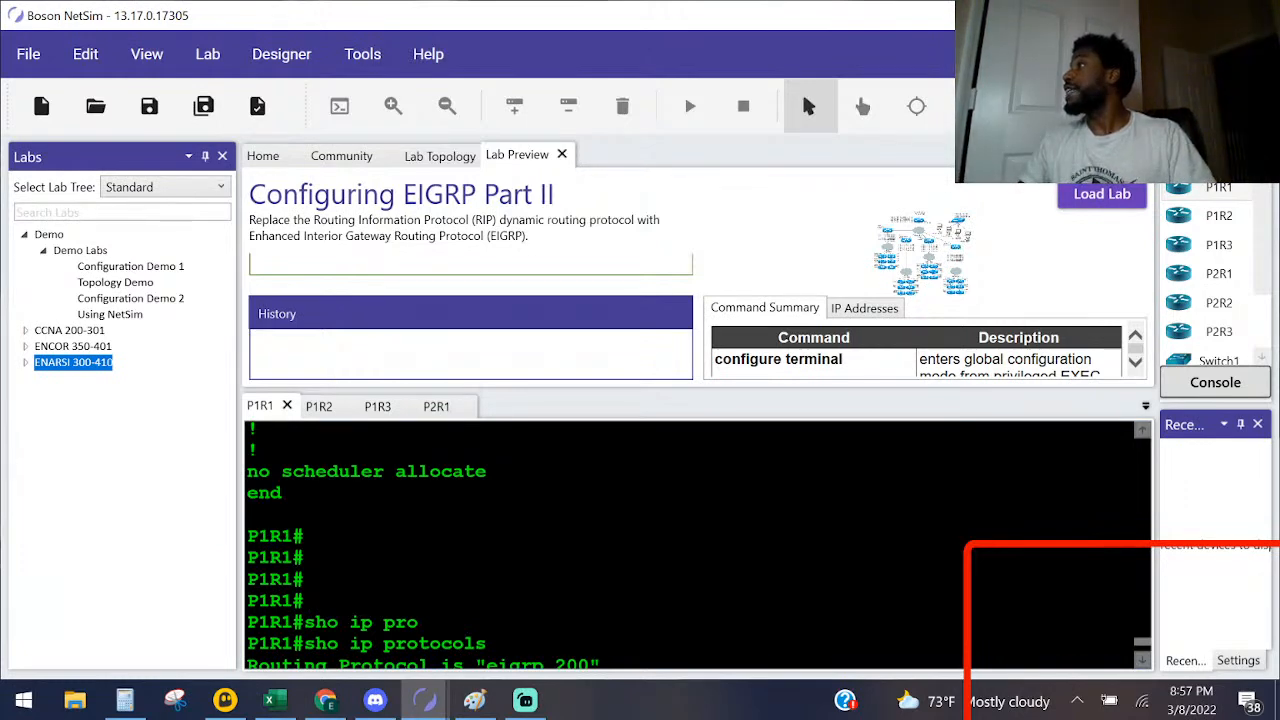
{"action": "key", "text": "alt+Tab"}
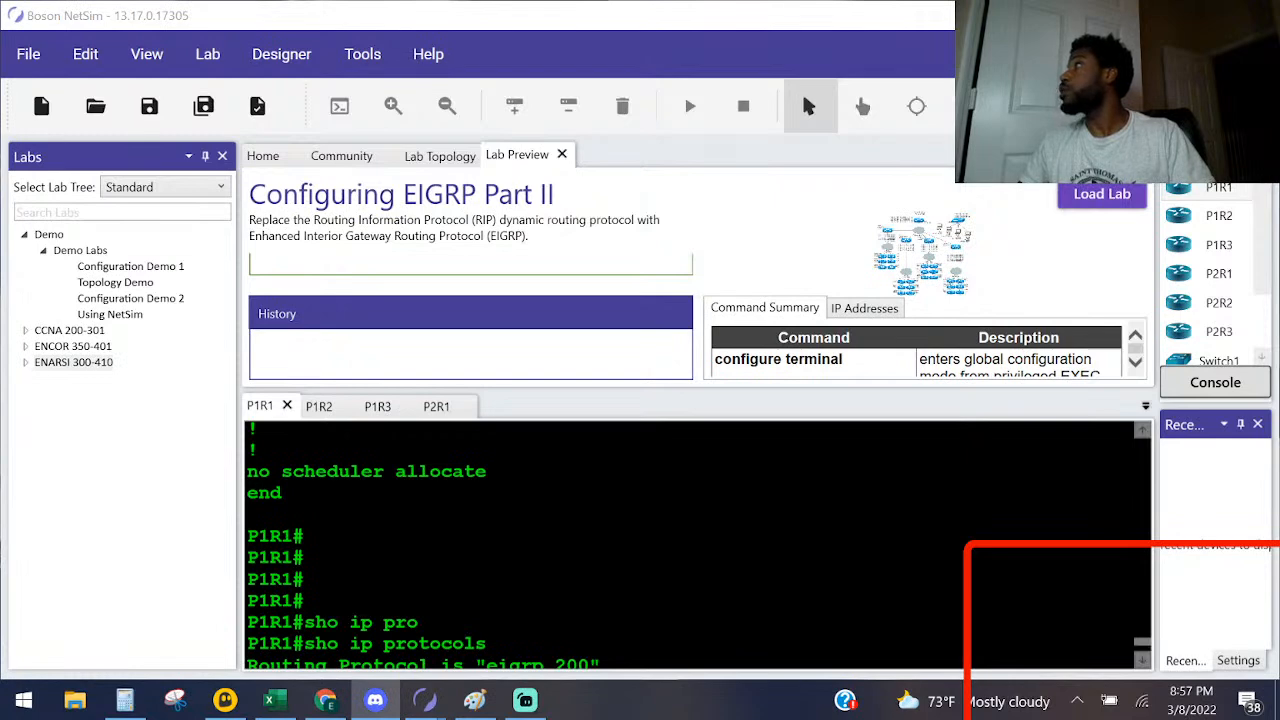
{"action": "key", "text": "alt+Tab"}
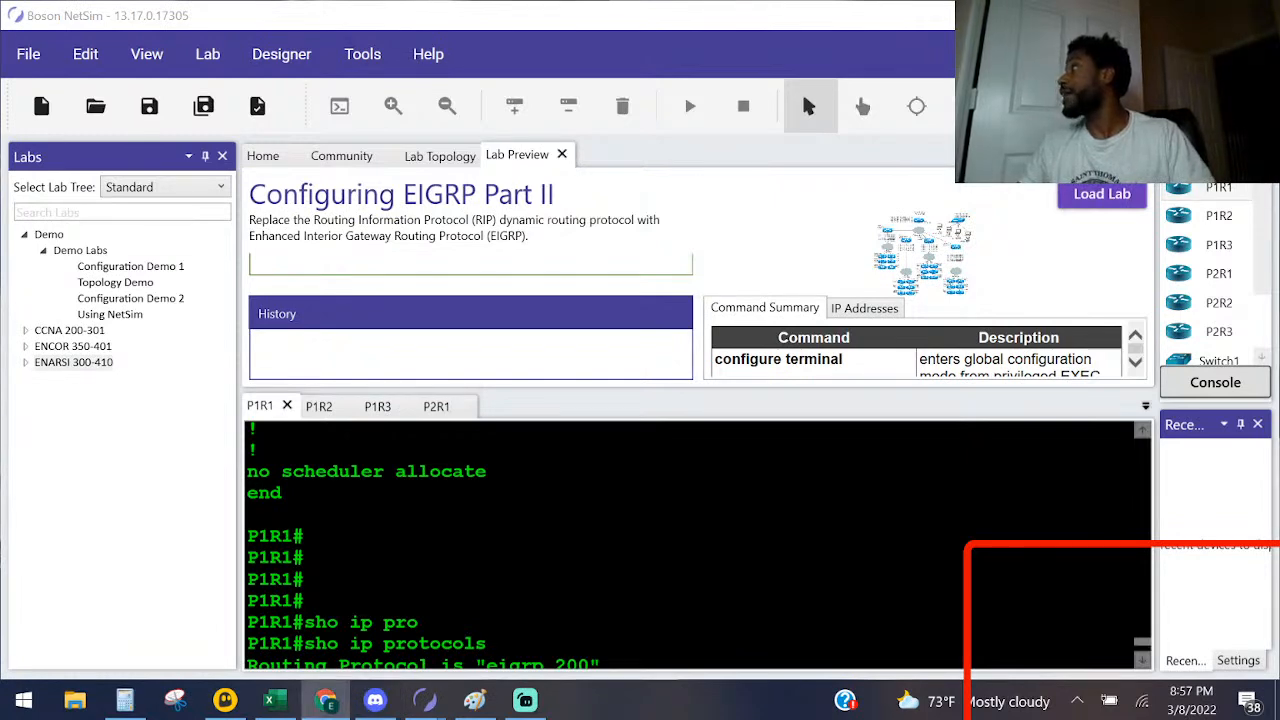